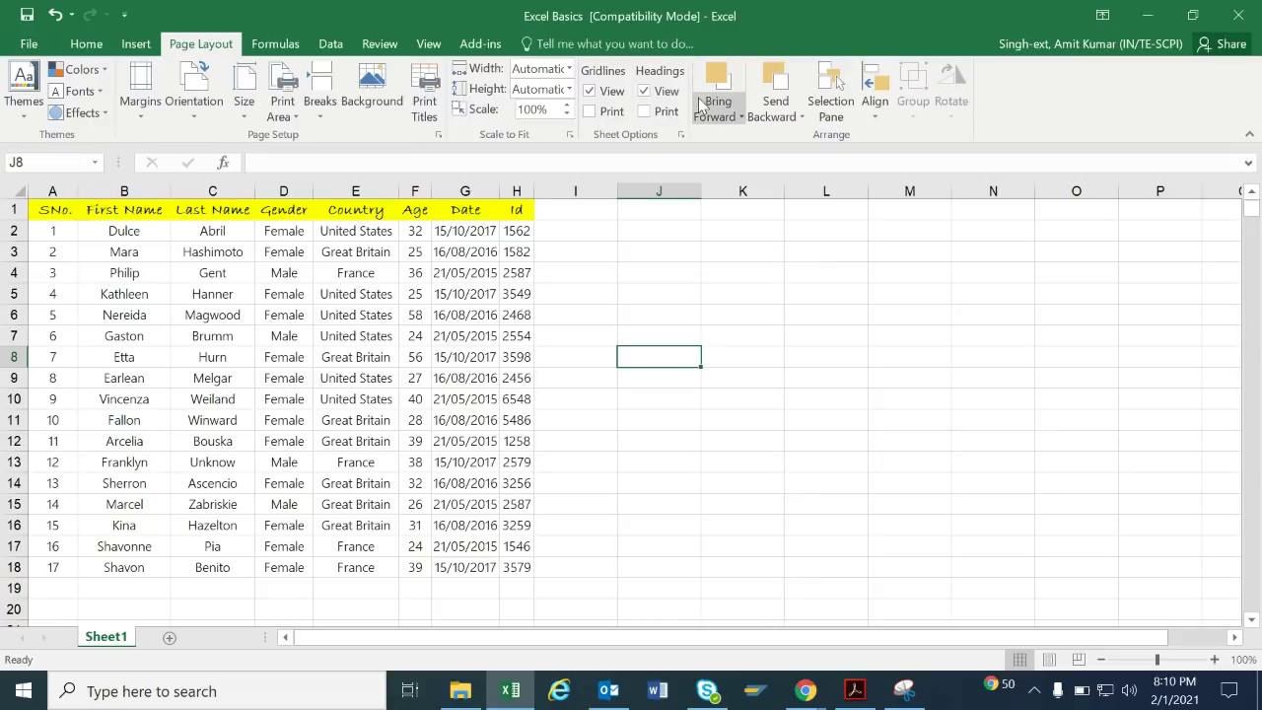
# Browse the Insert and Page Layout ribbon commands, then return to the Home commands.
pyautogui.click(135, 46)
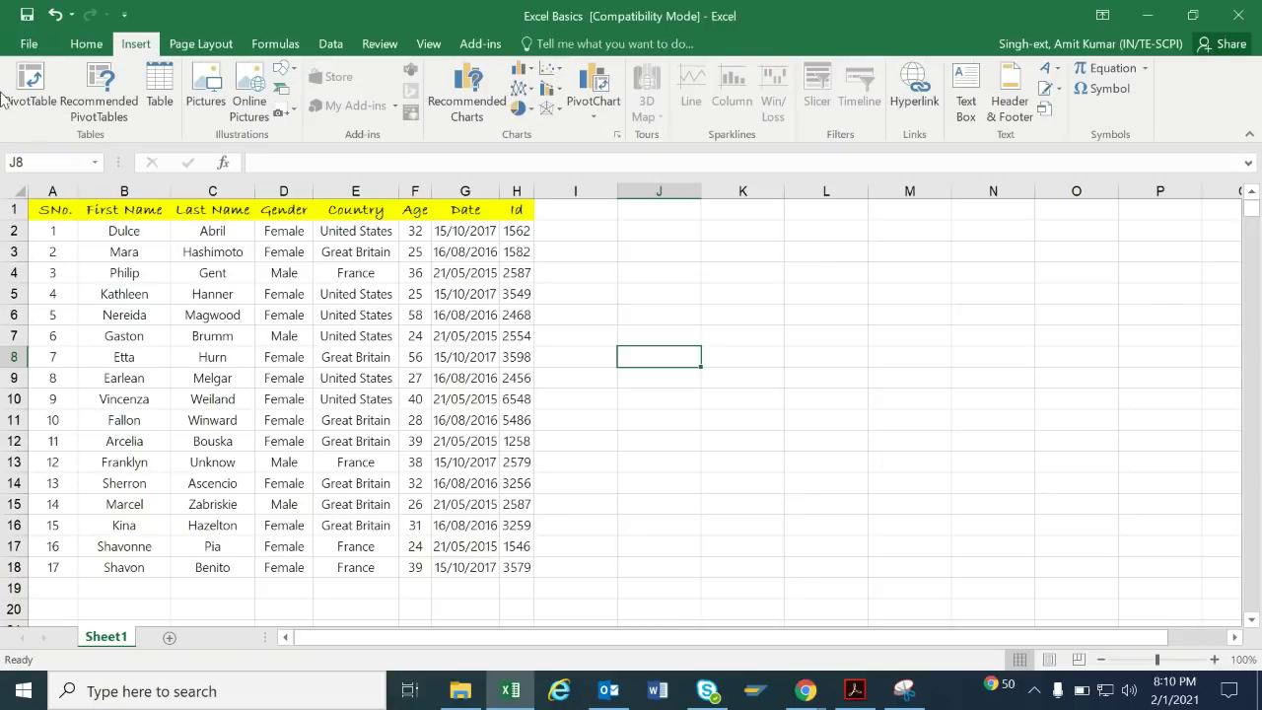
pyautogui.click(96, 49)
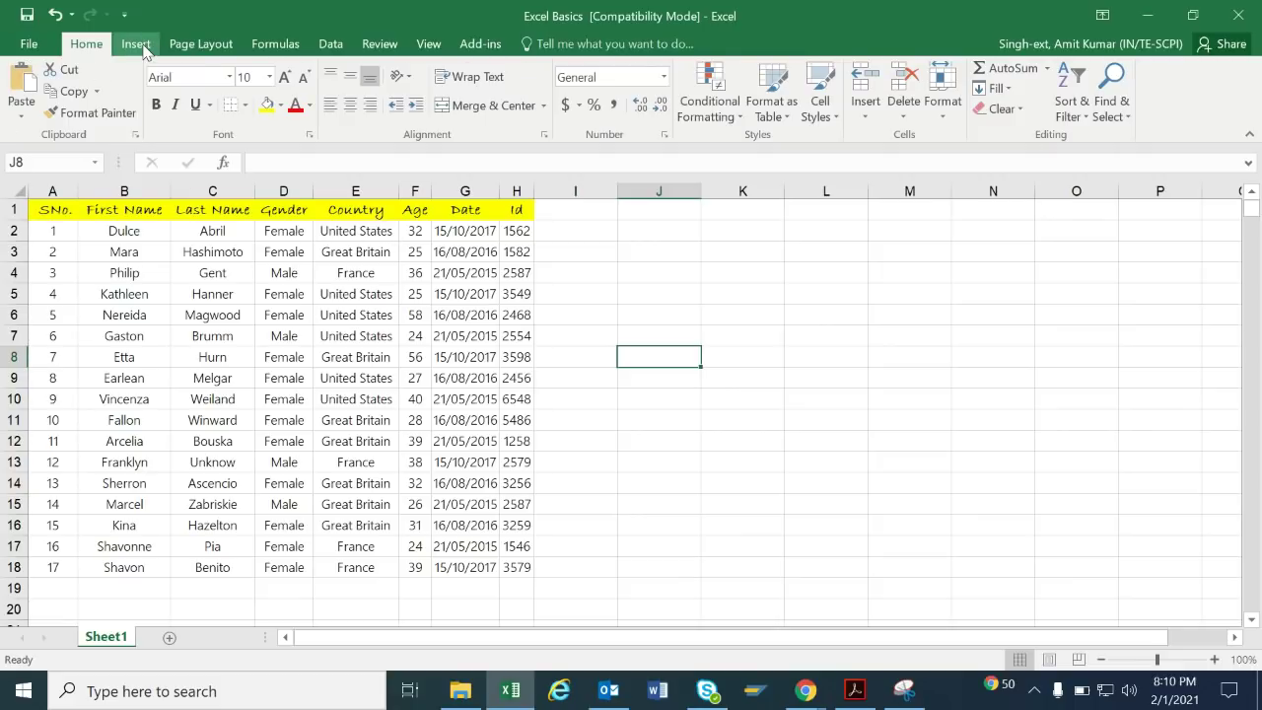
pyautogui.click(138, 45)
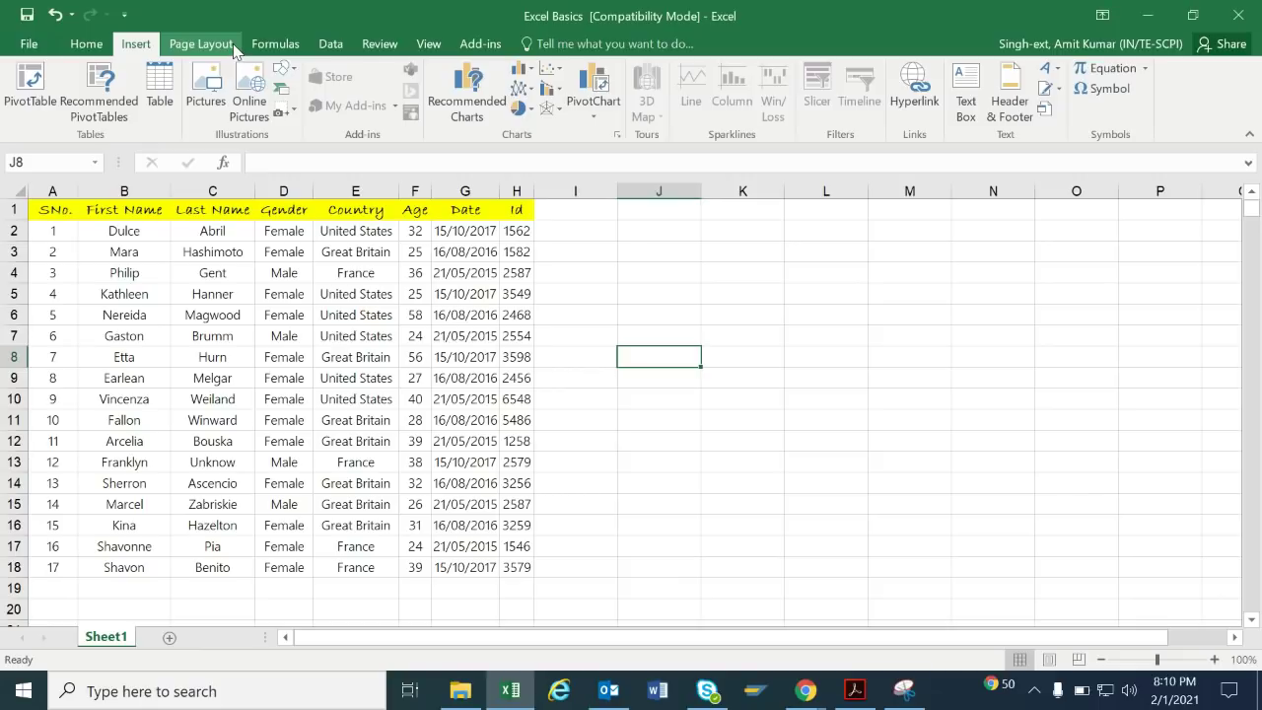
pyautogui.click(232, 47)
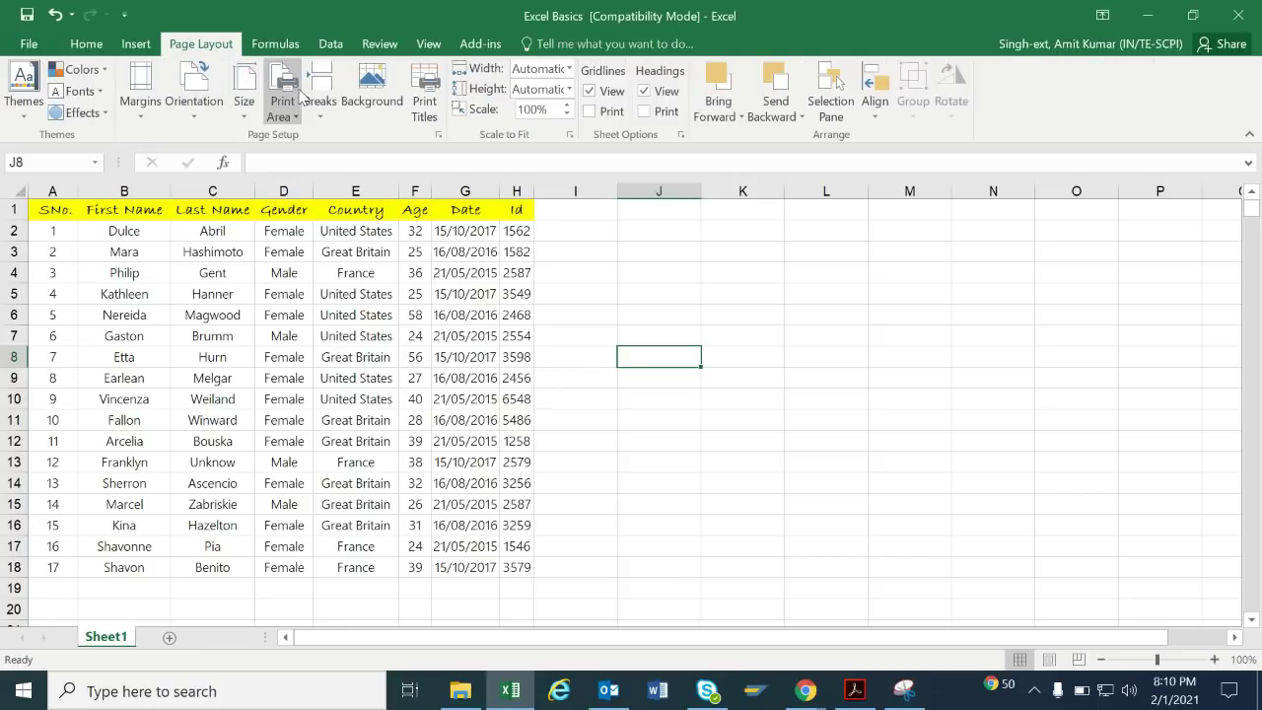
pyautogui.click(97, 44)
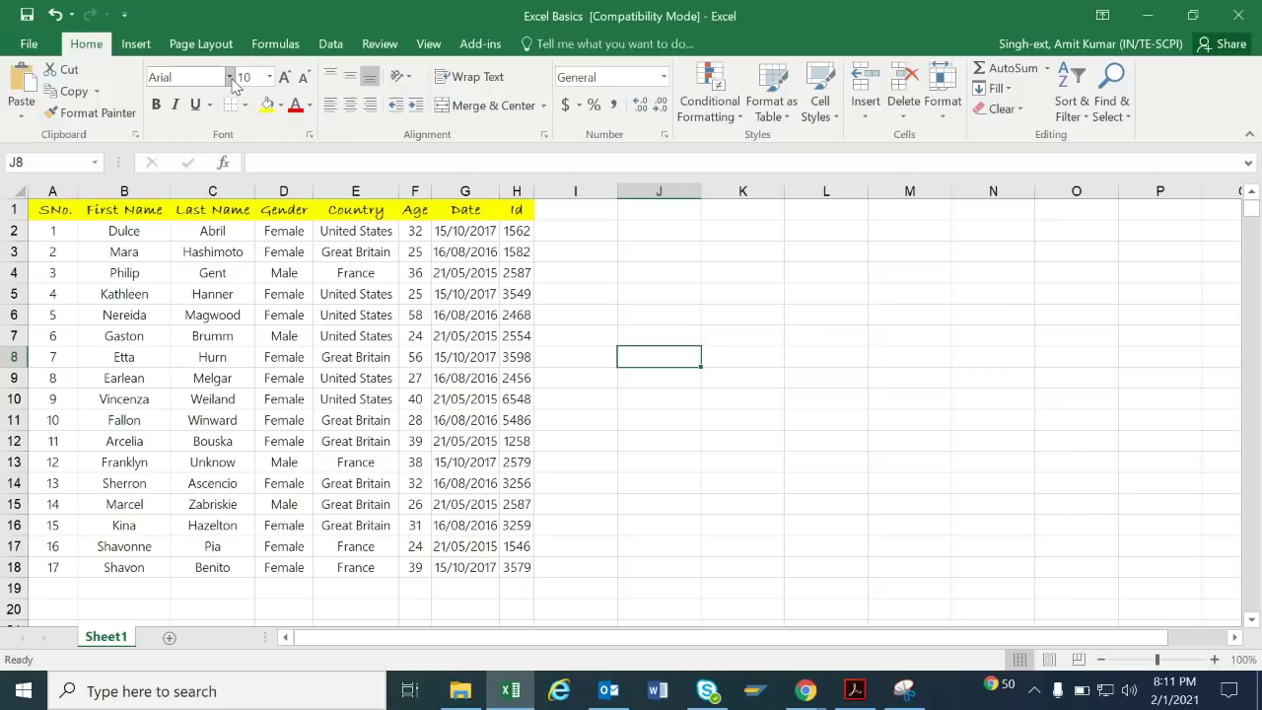
pyautogui.click(230, 77)
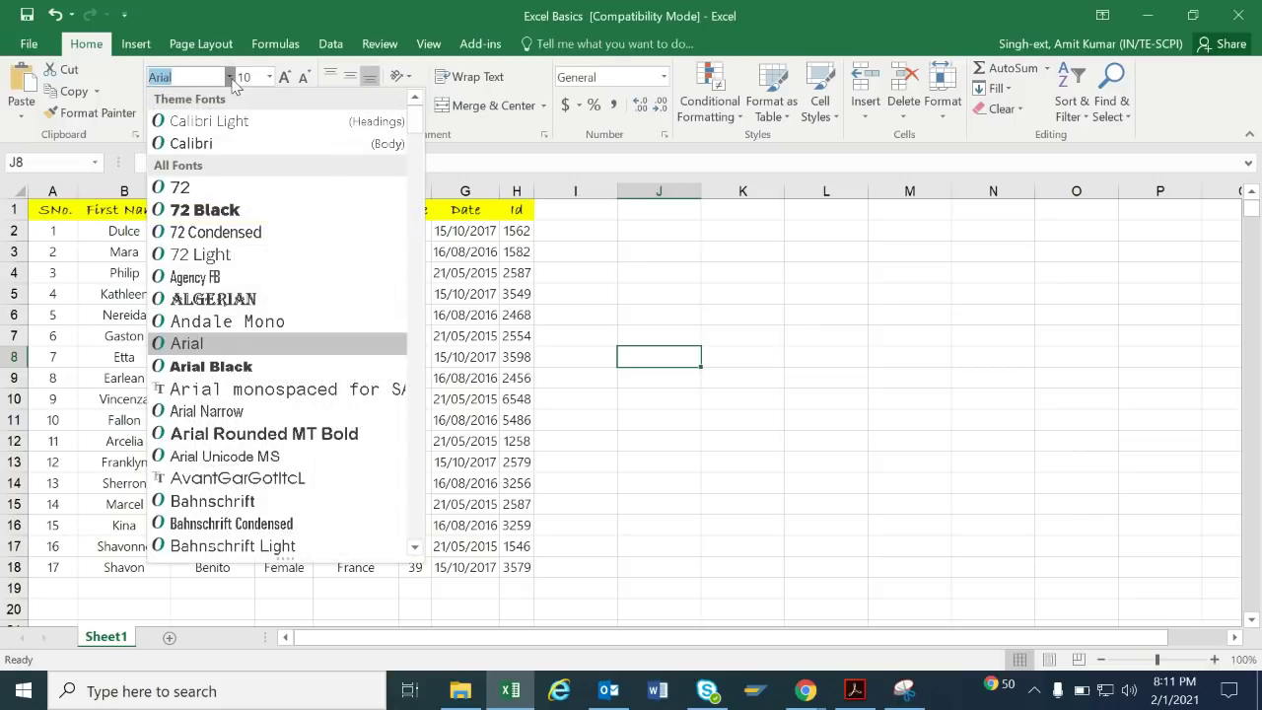
pyautogui.click(270, 79)
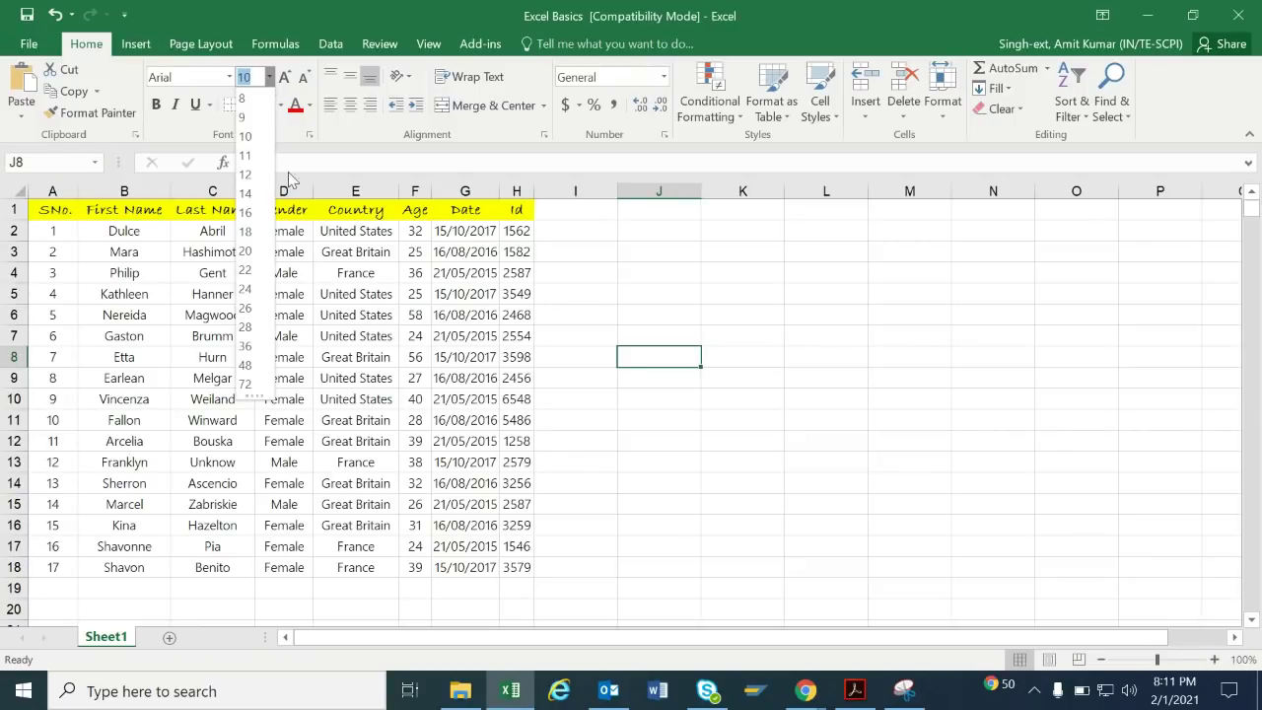
pyautogui.click(353, 158)
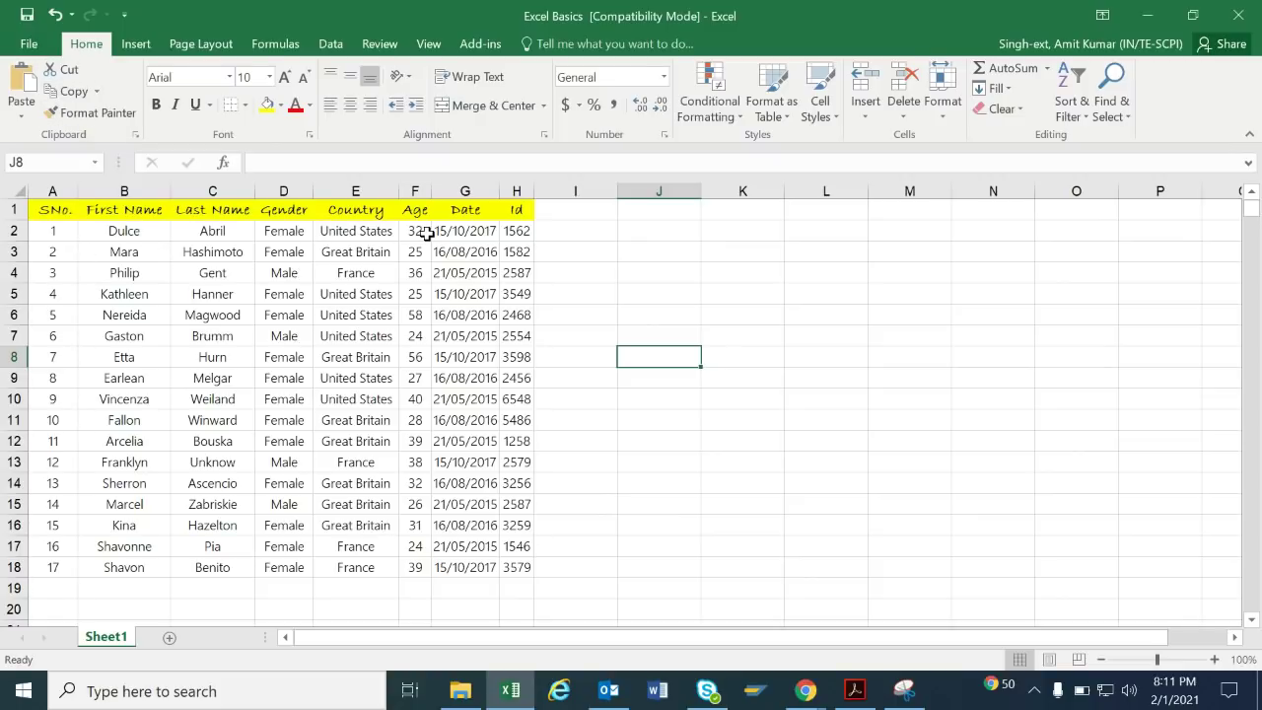
# Copy C2:E5 and paste it at J2, filling J2:L5, and check the paste options.
pyautogui.moveTo(210, 234); pyautogui.dragTo(326, 295)
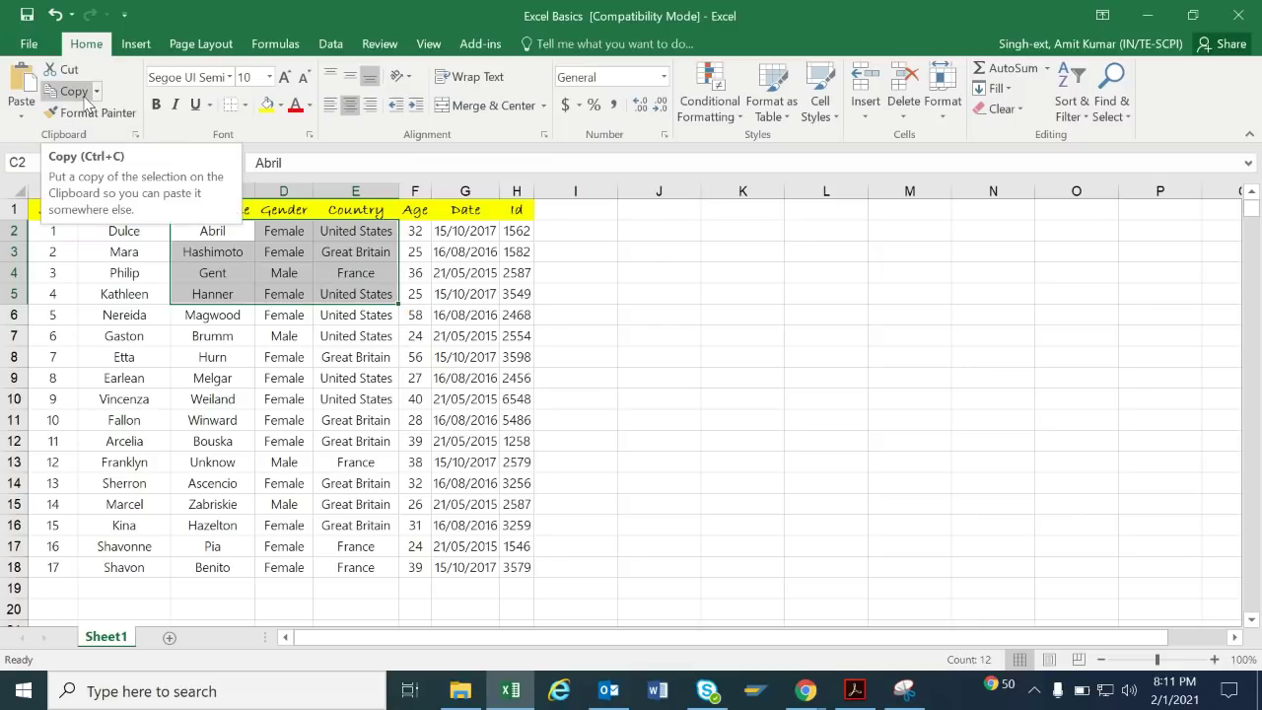
pyautogui.click(84, 97)
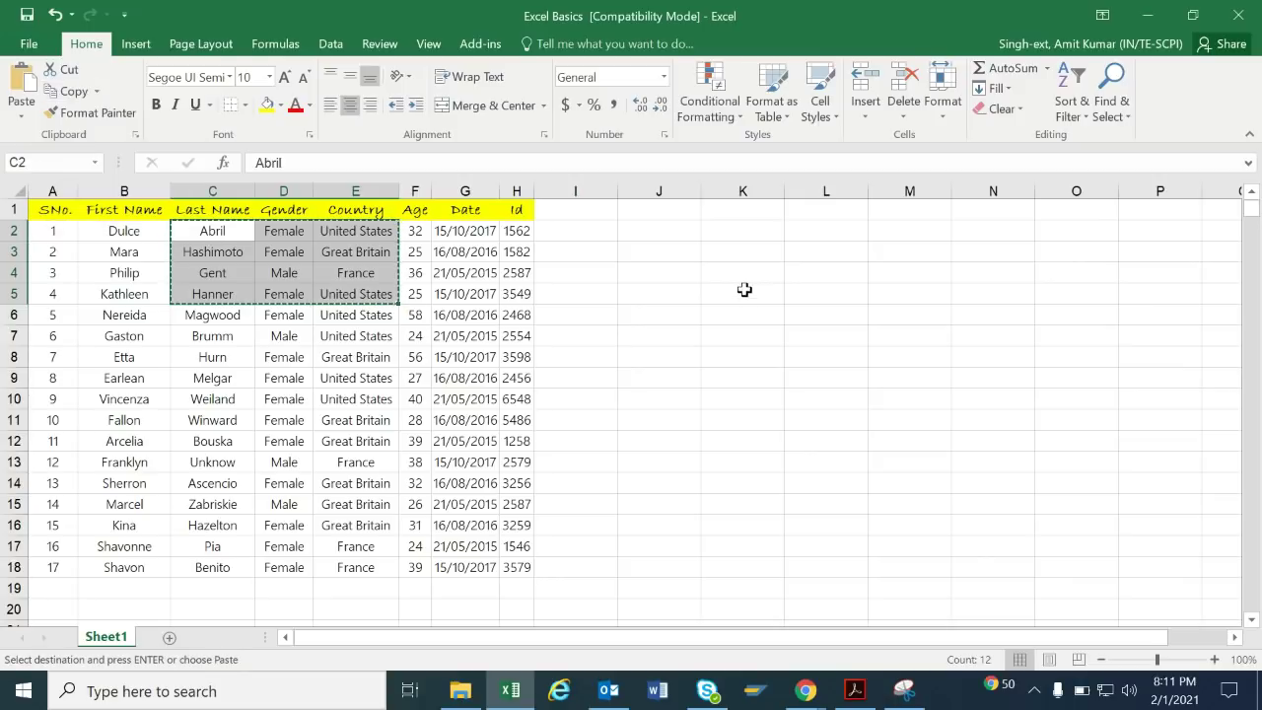
pyautogui.click(676, 232)
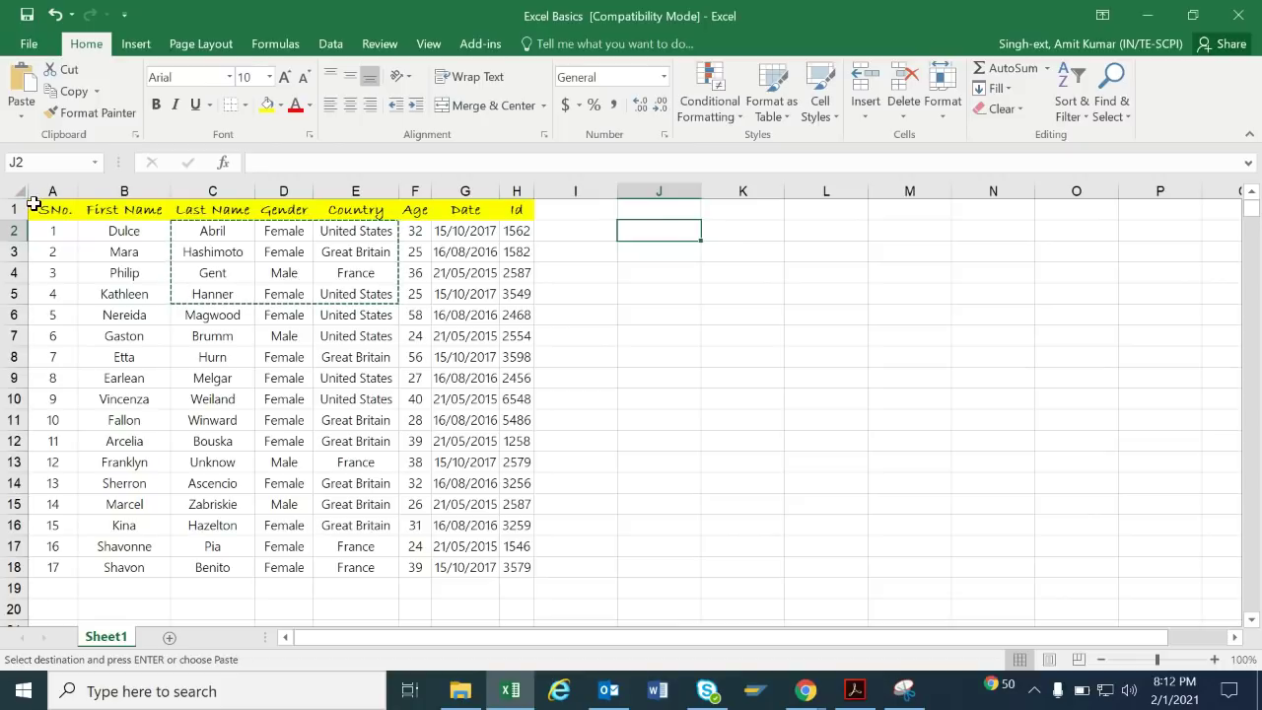
pyautogui.click(24, 84)
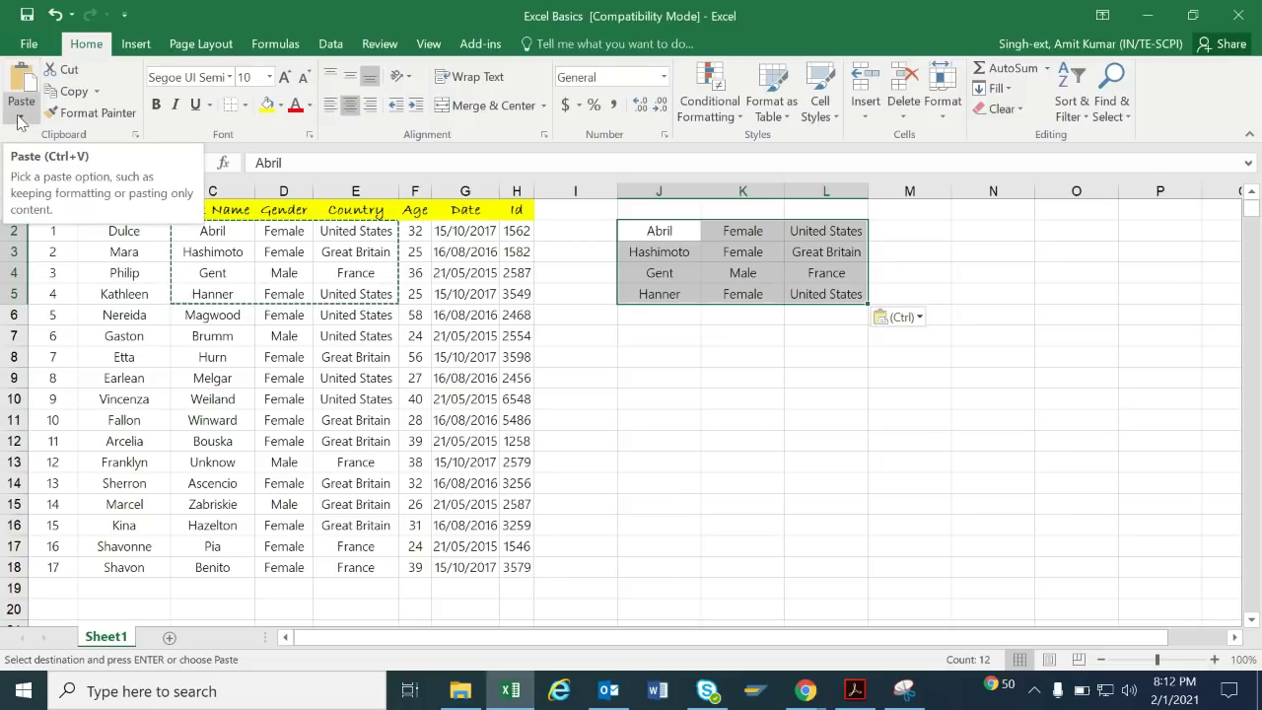
pyautogui.click(20, 118)
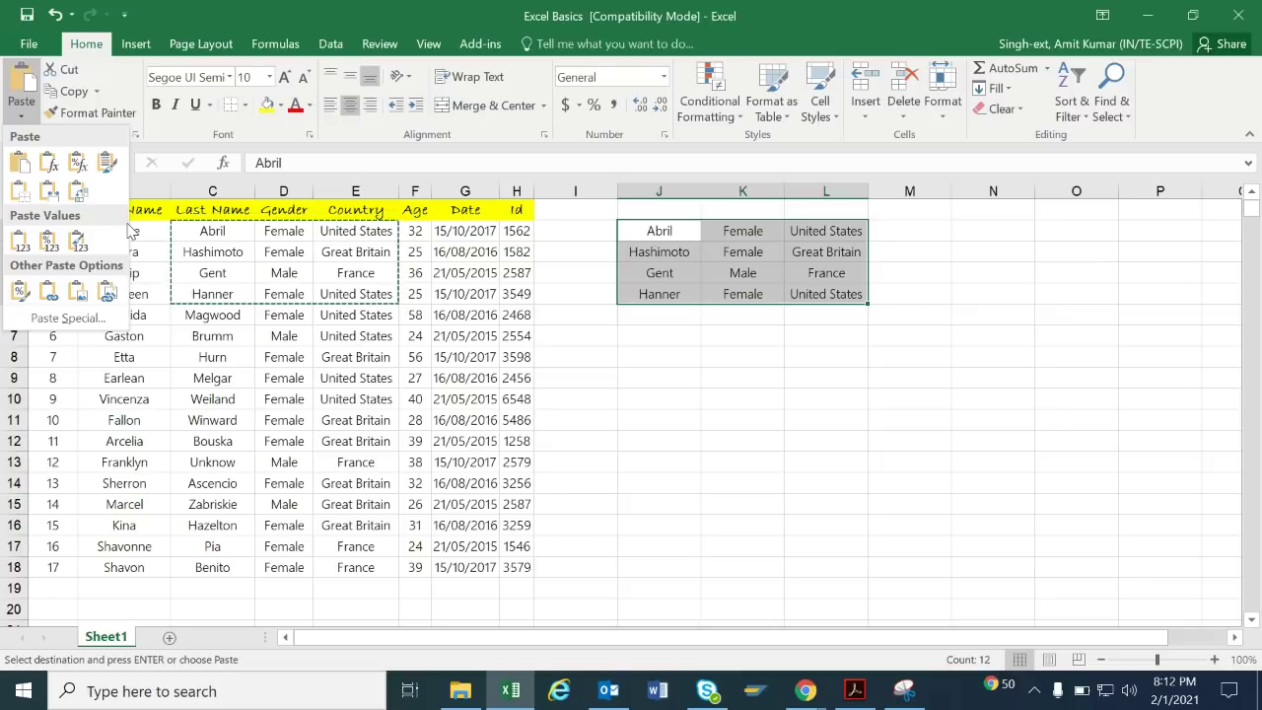
pyautogui.click(589, 382)
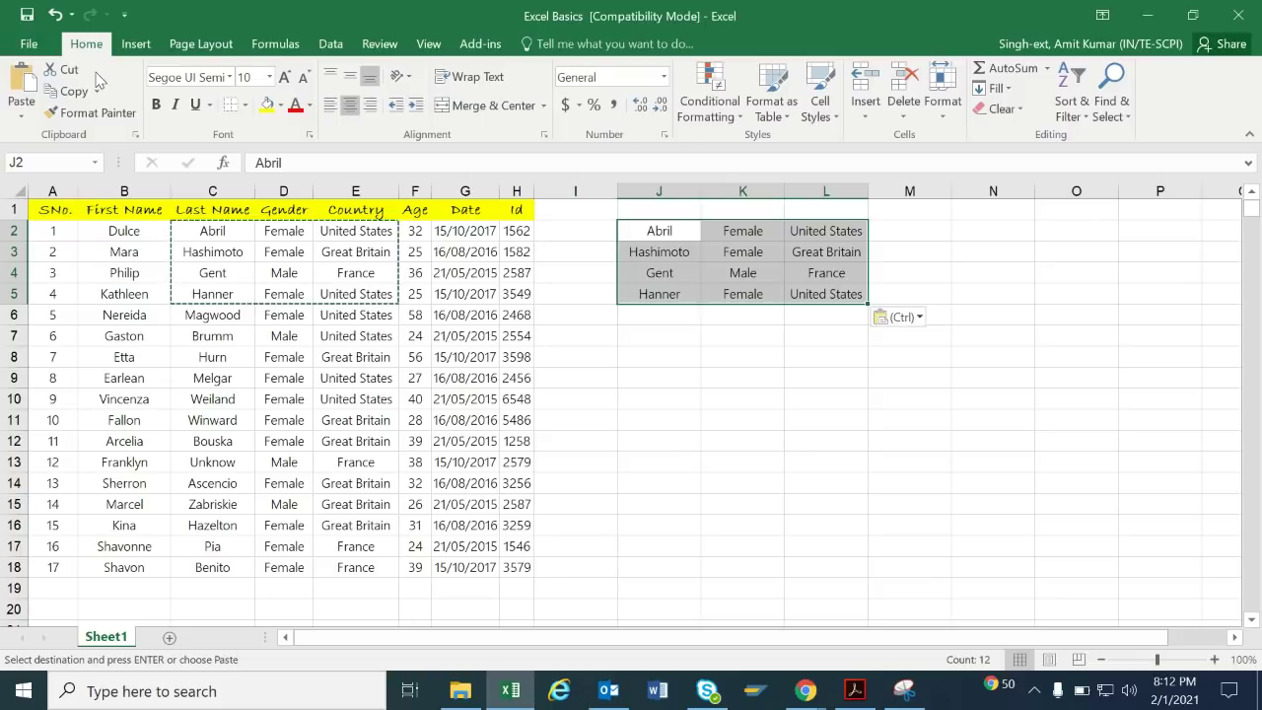
# Cut C2:E5 and paste it at J8, filling J8:L11.
pyautogui.moveTo(243, 231); pyautogui.dragTo(347, 301)
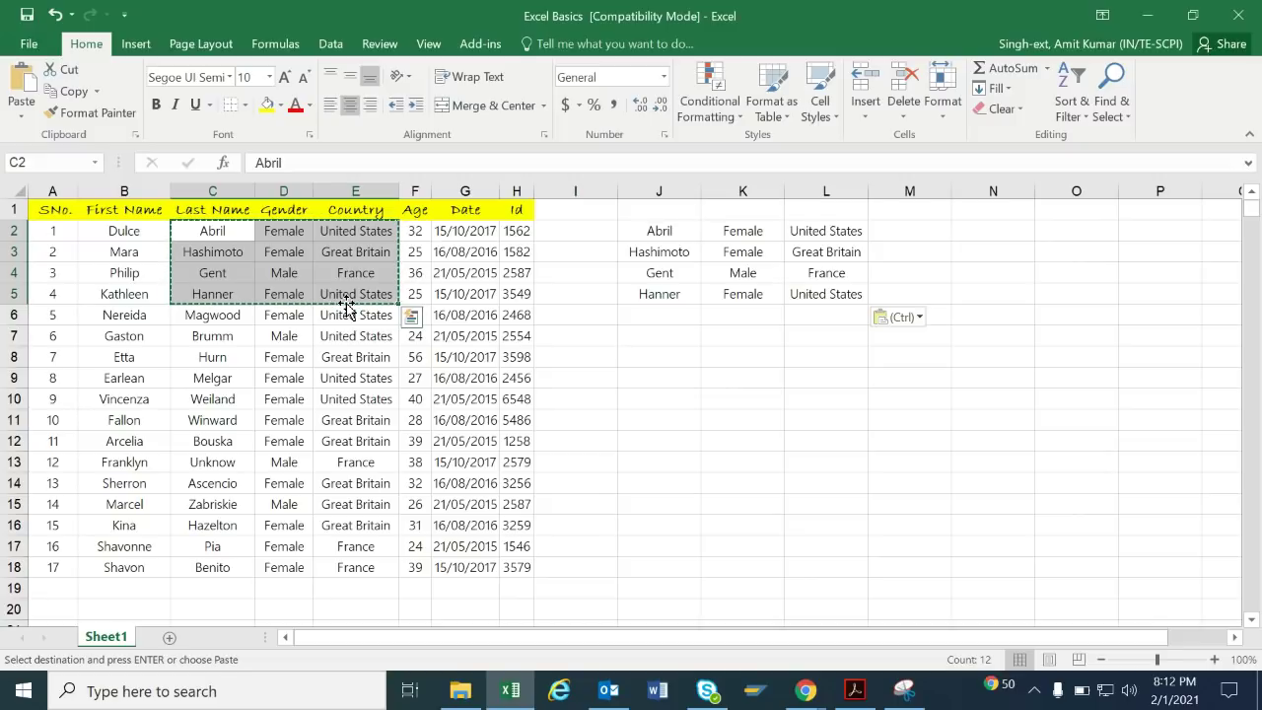
pyautogui.hotkey('ctrl', 'c')
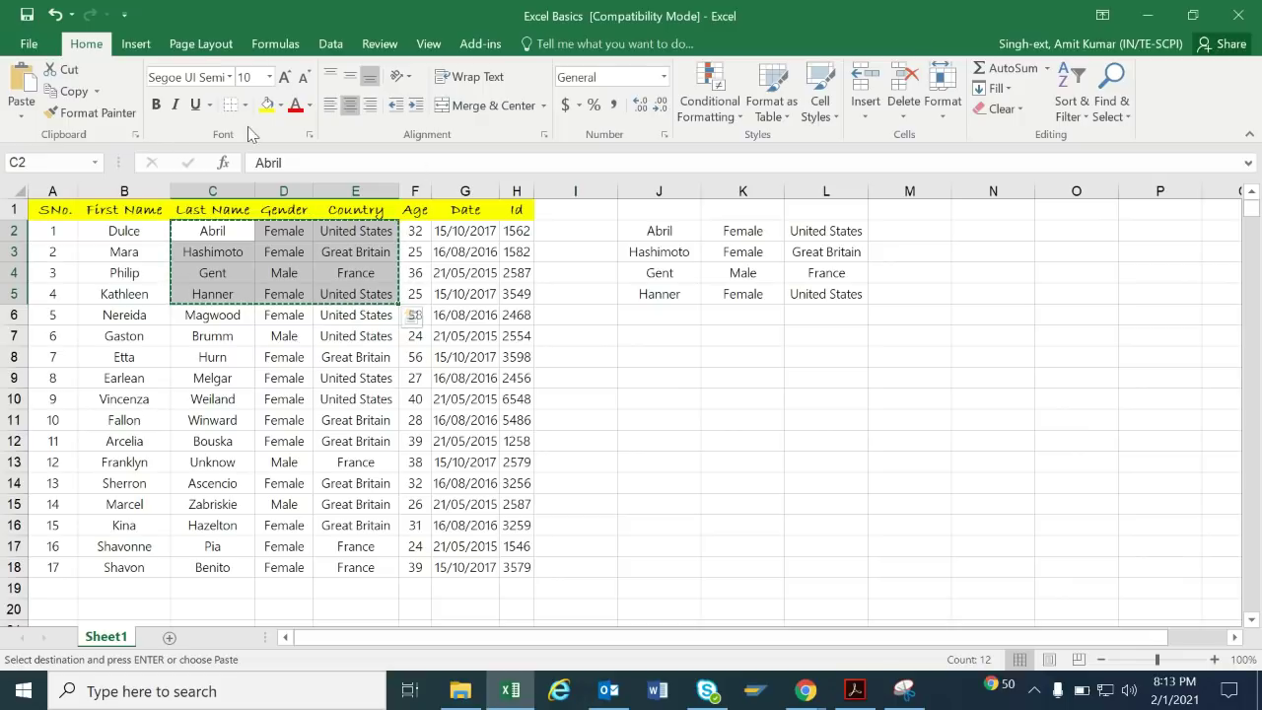
pyautogui.click(80, 71)
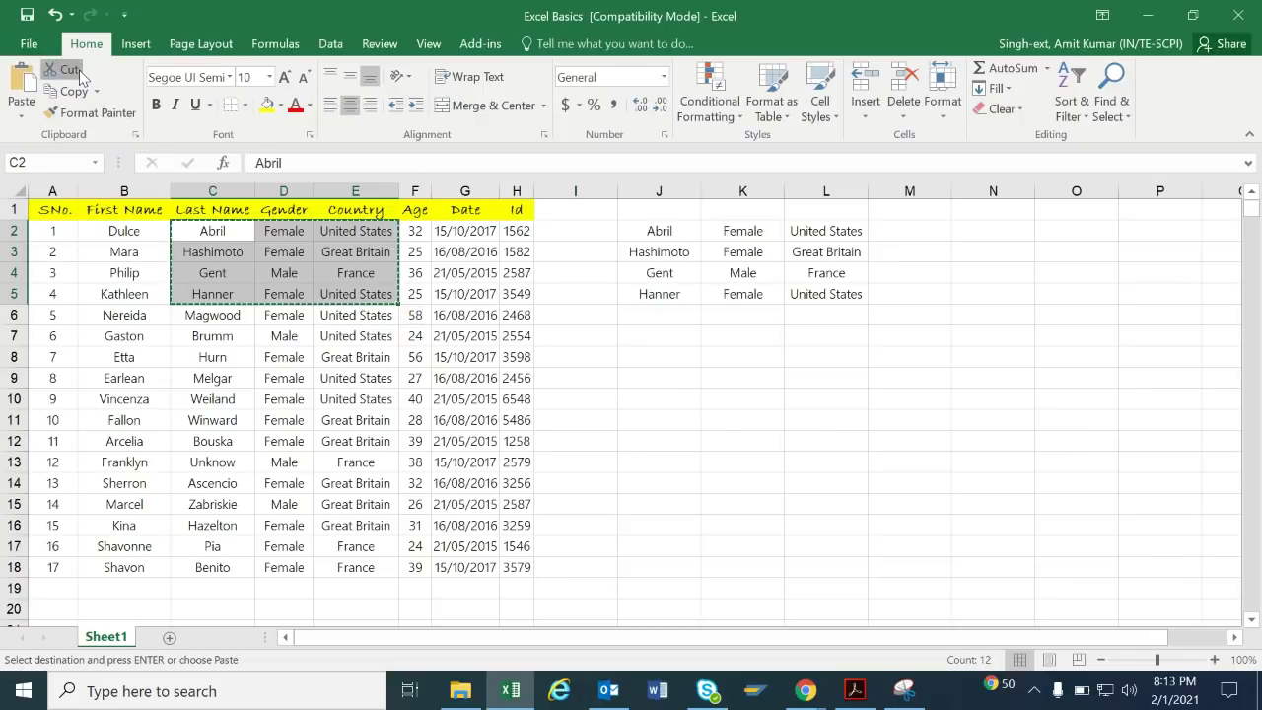
pyautogui.click(677, 356)
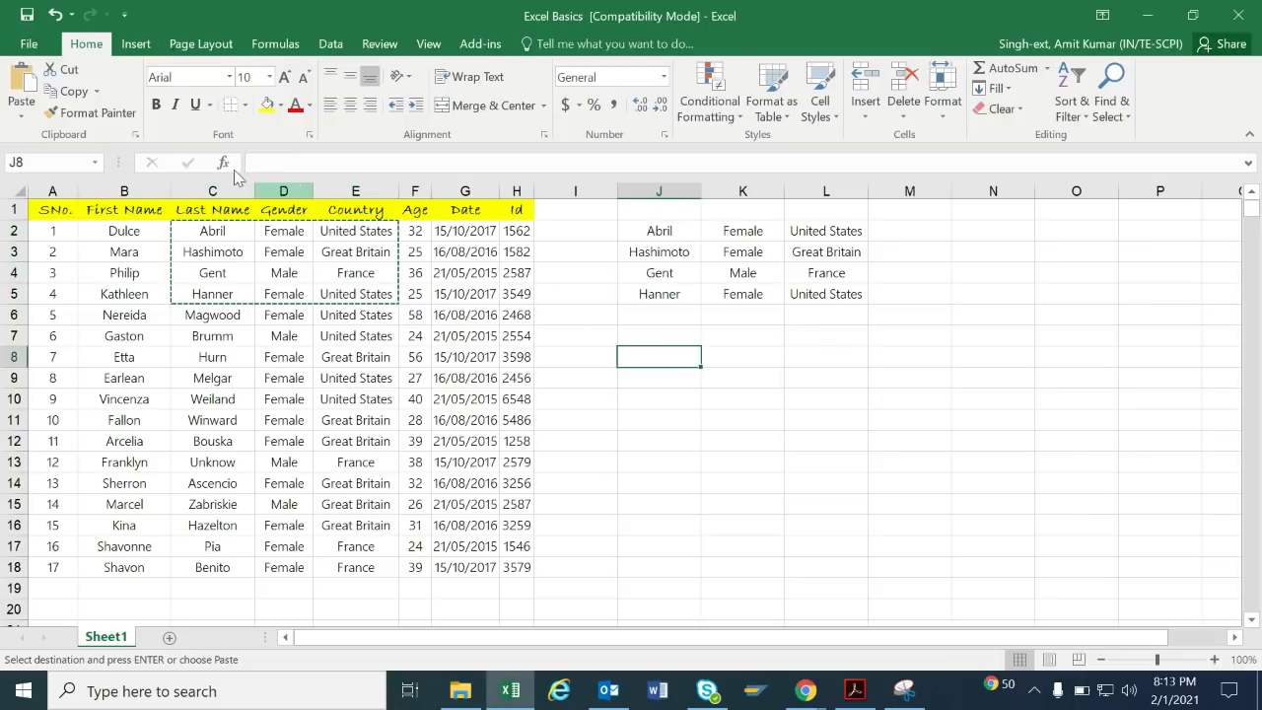
pyautogui.click(24, 83)
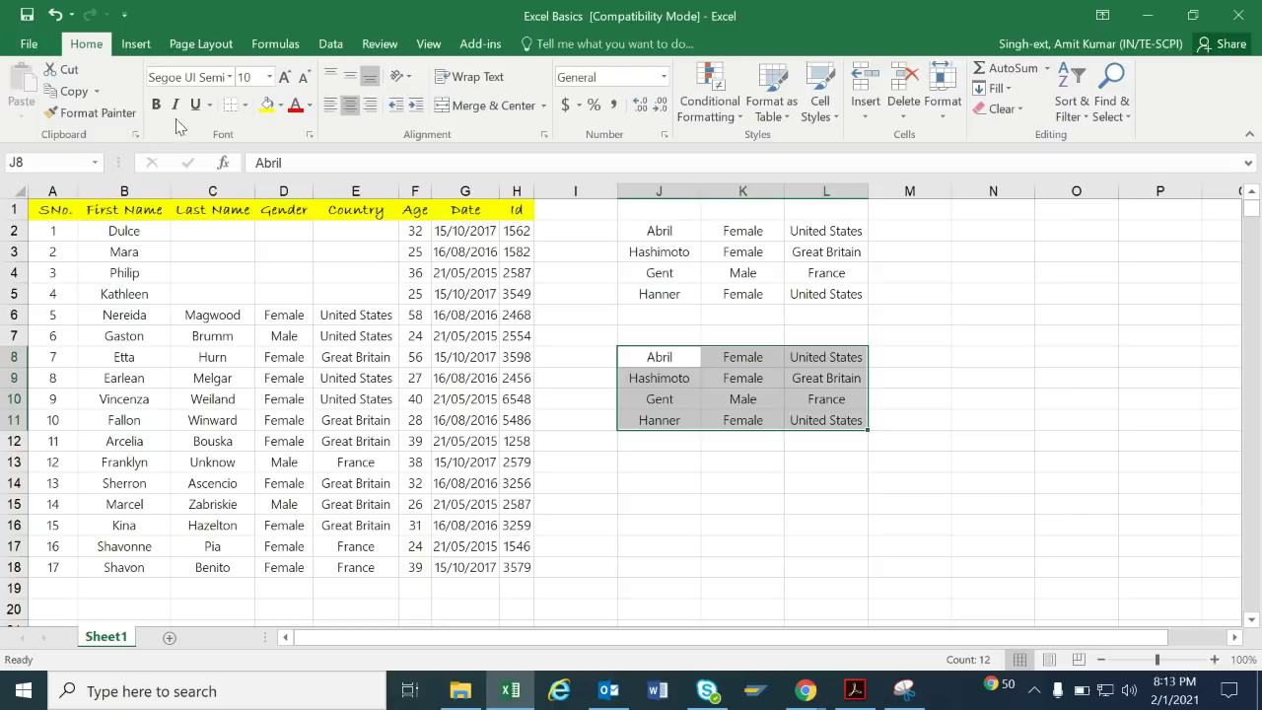
# Format-paint cell I4, then select the Country header cell E1.
pyautogui.click(95, 113)
pyautogui.click(600, 276)
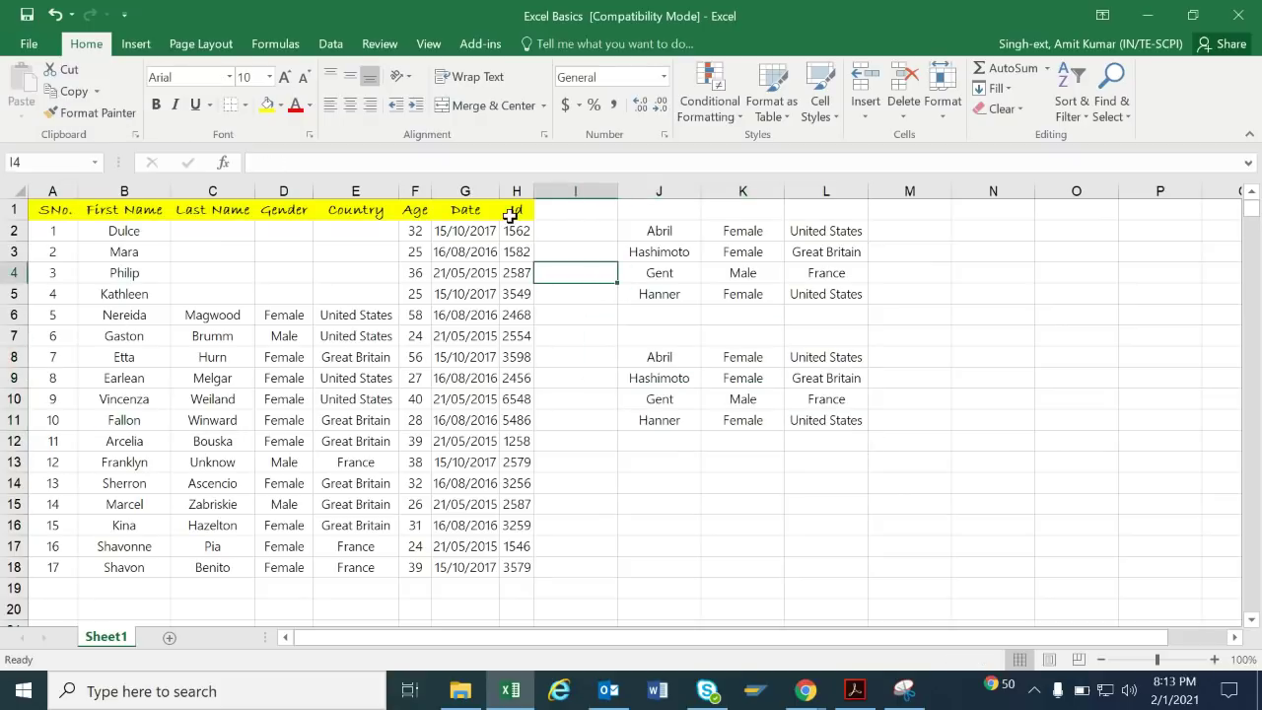
pyautogui.click(466, 211)
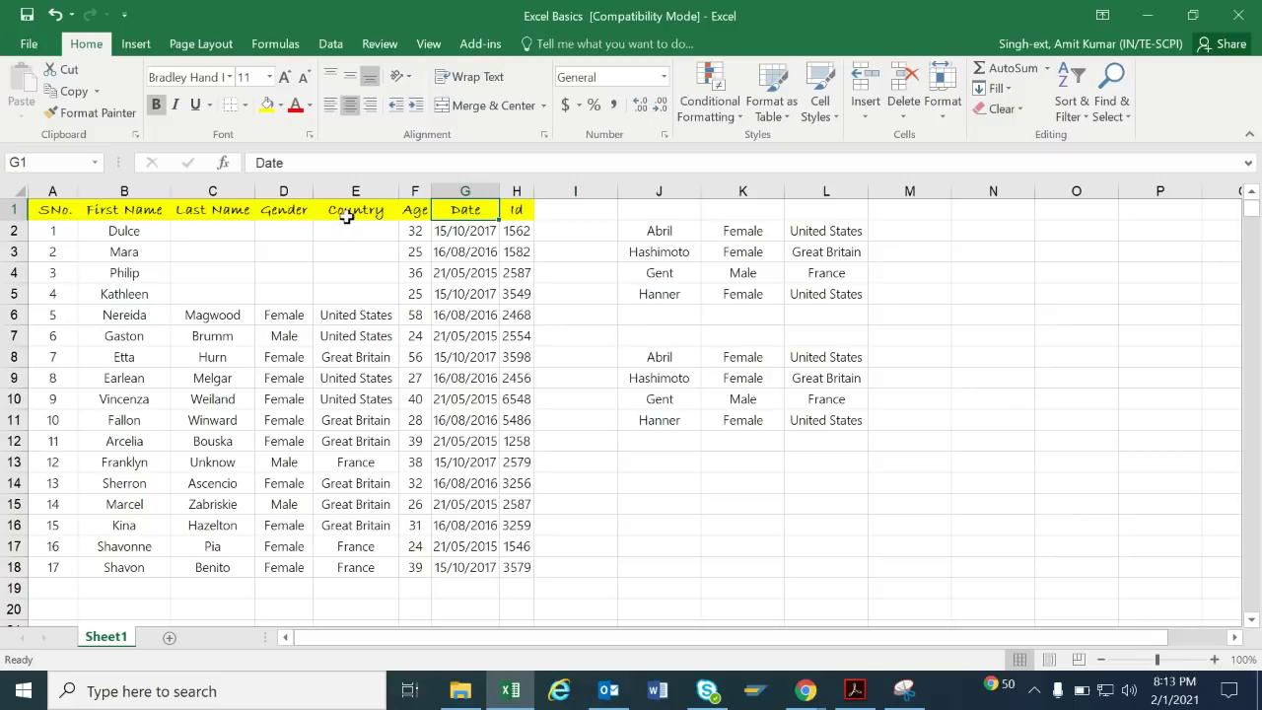
pyautogui.click(348, 215)
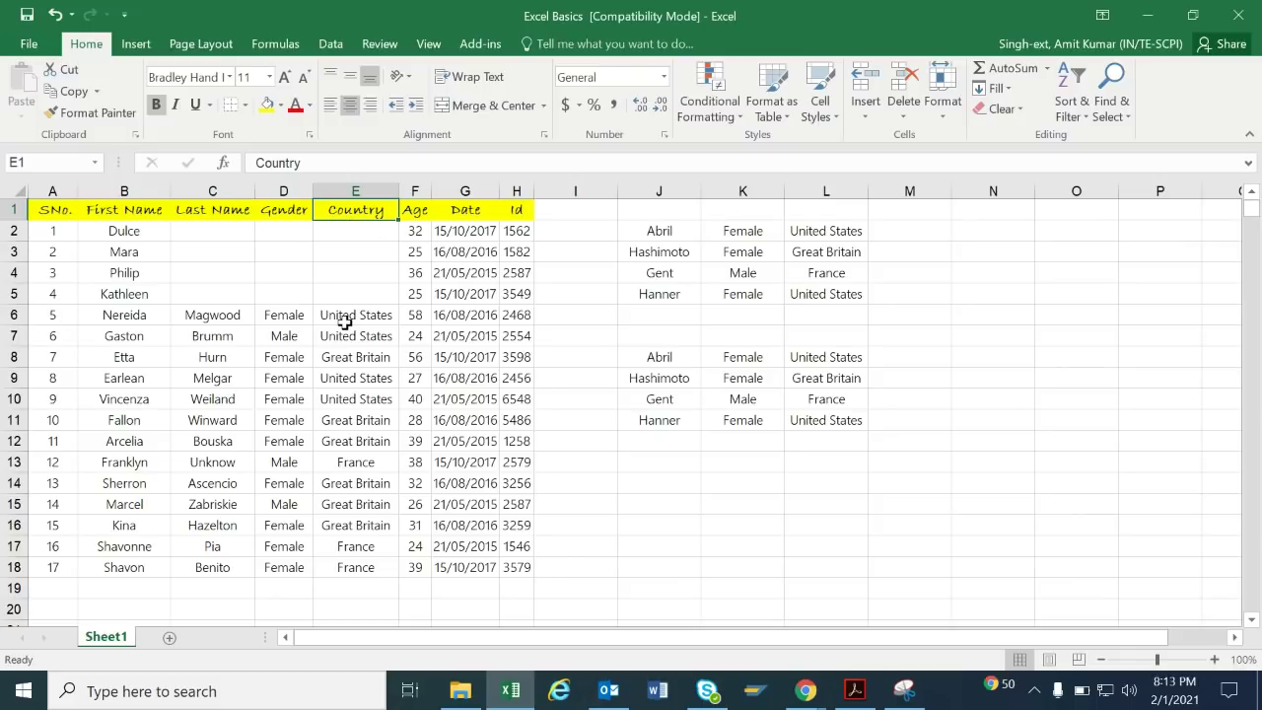
# Copy E1's yellow handwriting style onto E7 and widen column E to fit the countries.
pyautogui.click(91, 112)
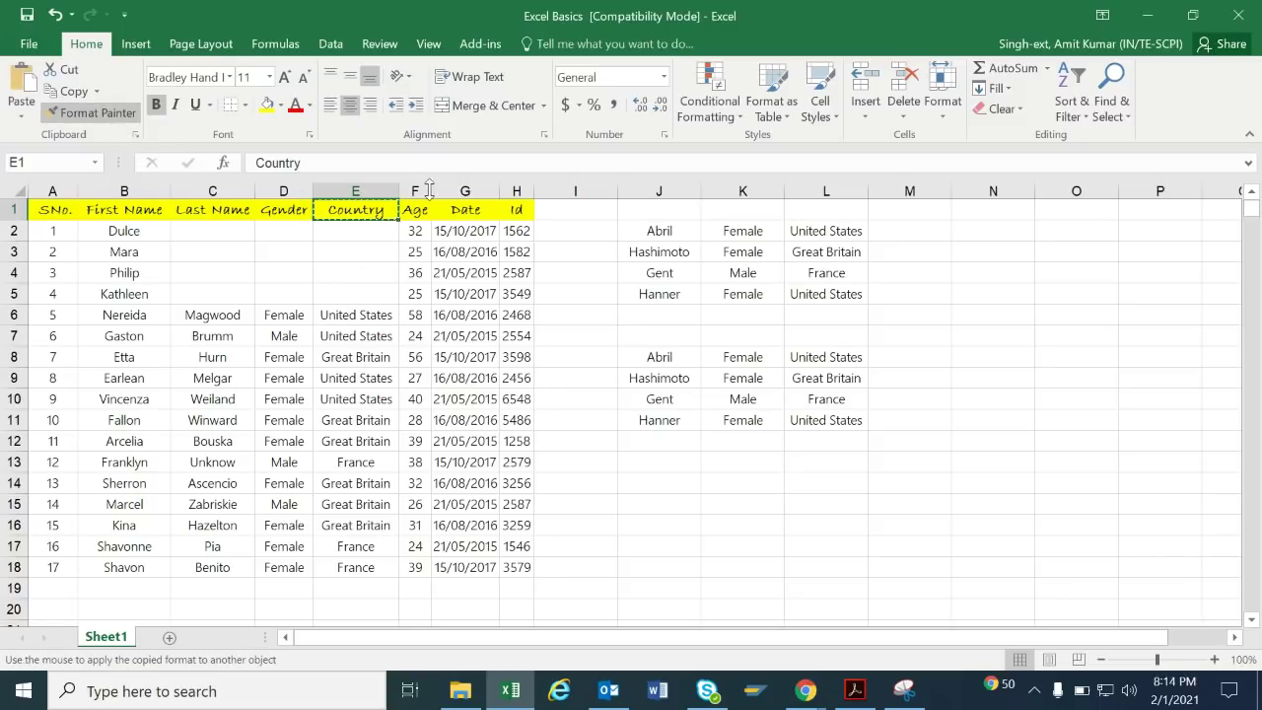
pyautogui.click(338, 337)
pyautogui.moveTo(401, 190); pyautogui.dragTo(417, 190)
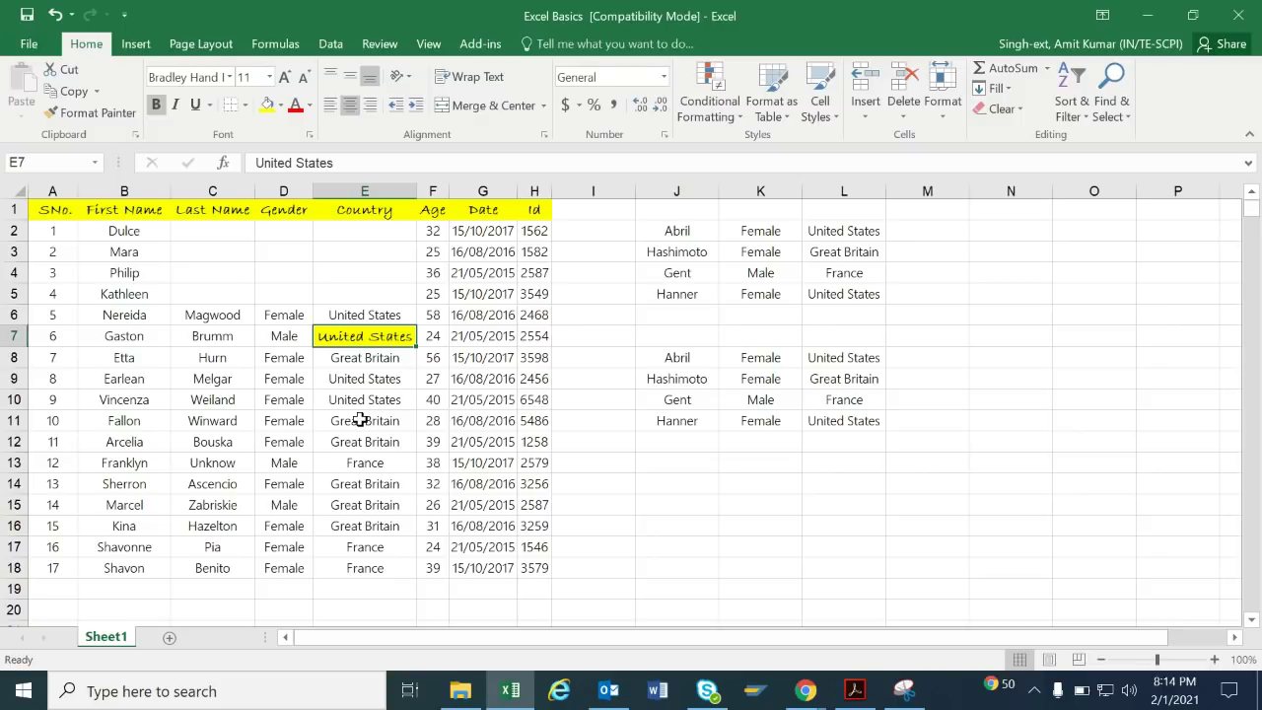
pyautogui.click(371, 210)
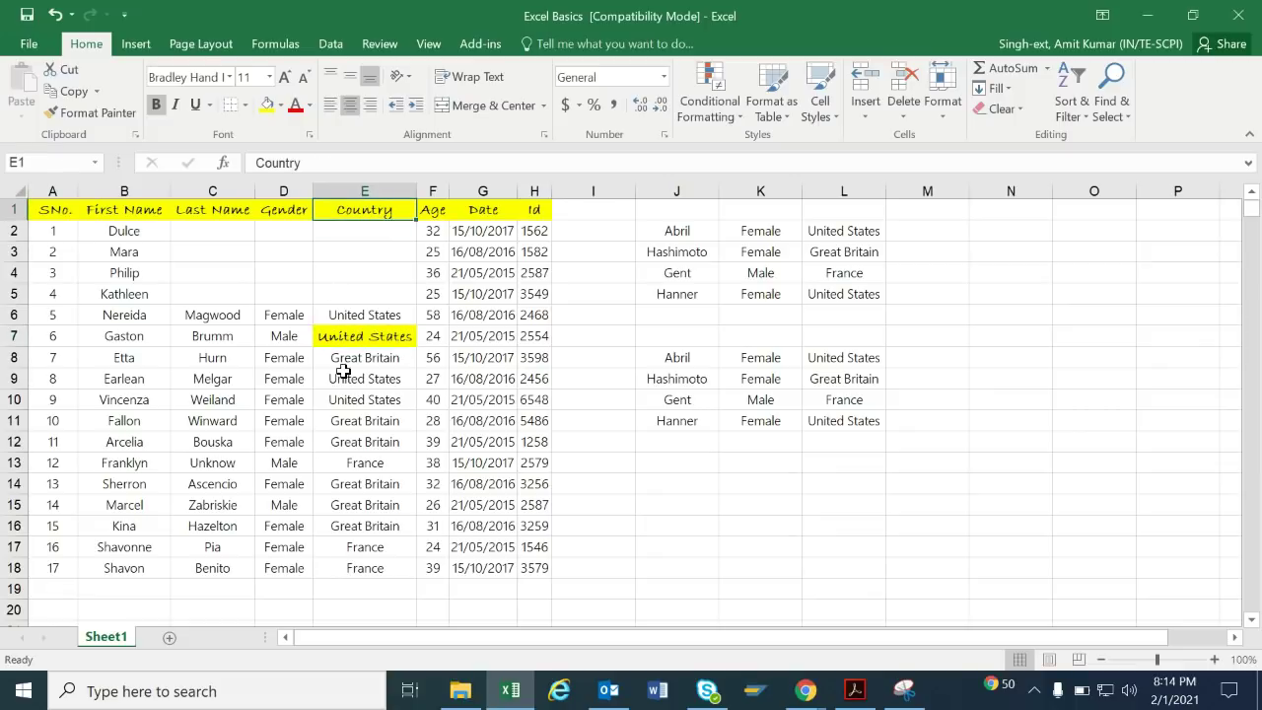
# Paint the Country header's yellow style onto E9, E10, E11, E12 and E14.
pyautogui.moveTo(347, 378); pyautogui.dragTo(348, 434)
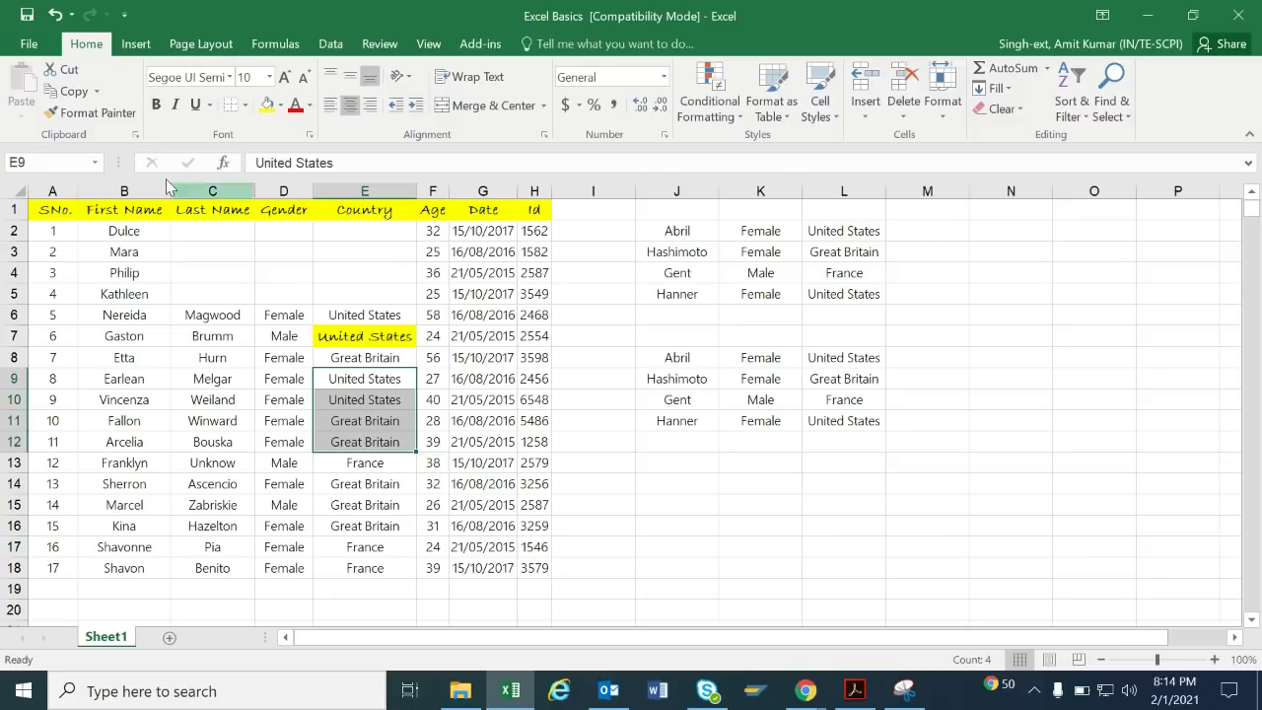
pyautogui.click(336, 212)
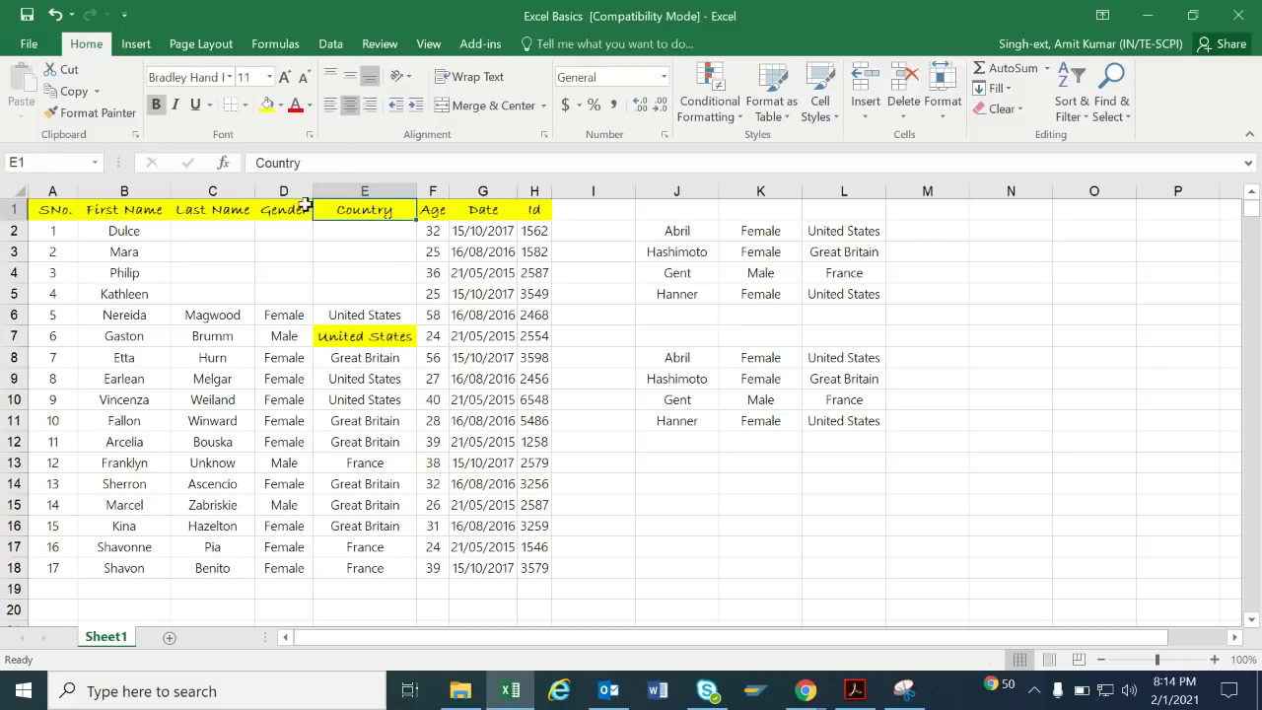
pyautogui.click(95, 115)
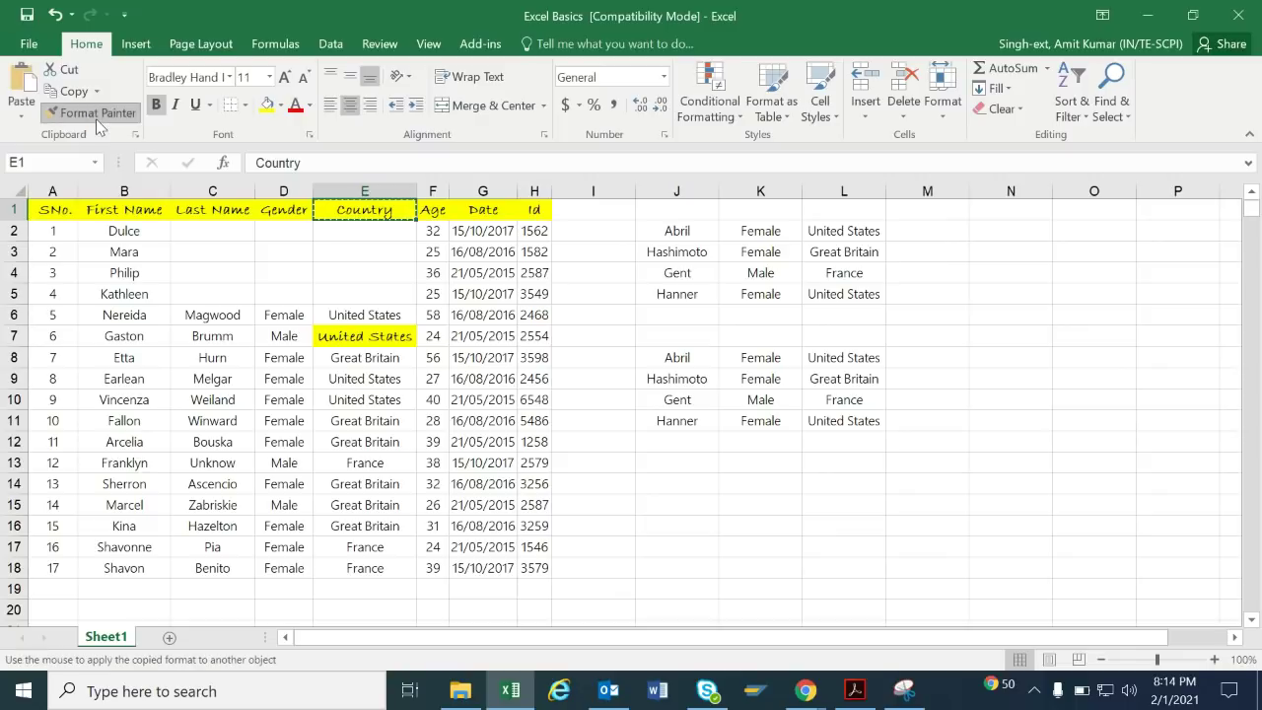
pyautogui.click(332, 382)
pyautogui.click(328, 400)
pyautogui.click(331, 422)
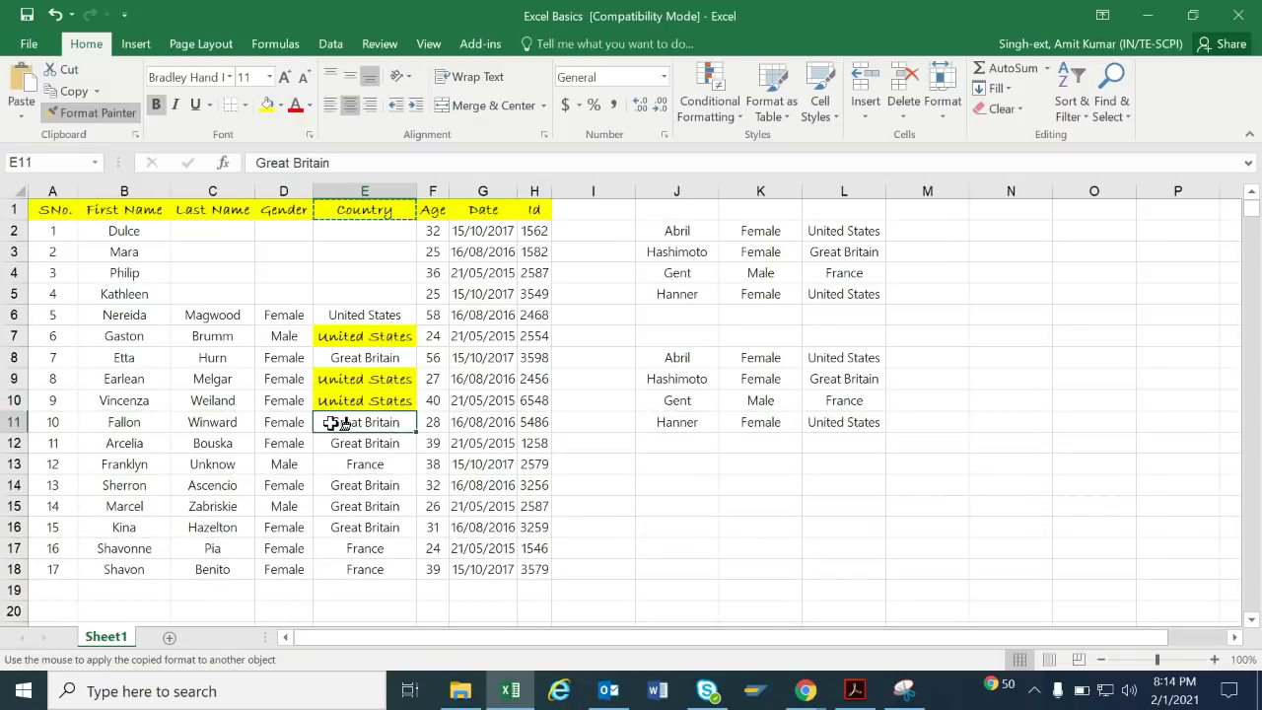
pyautogui.click(332, 444)
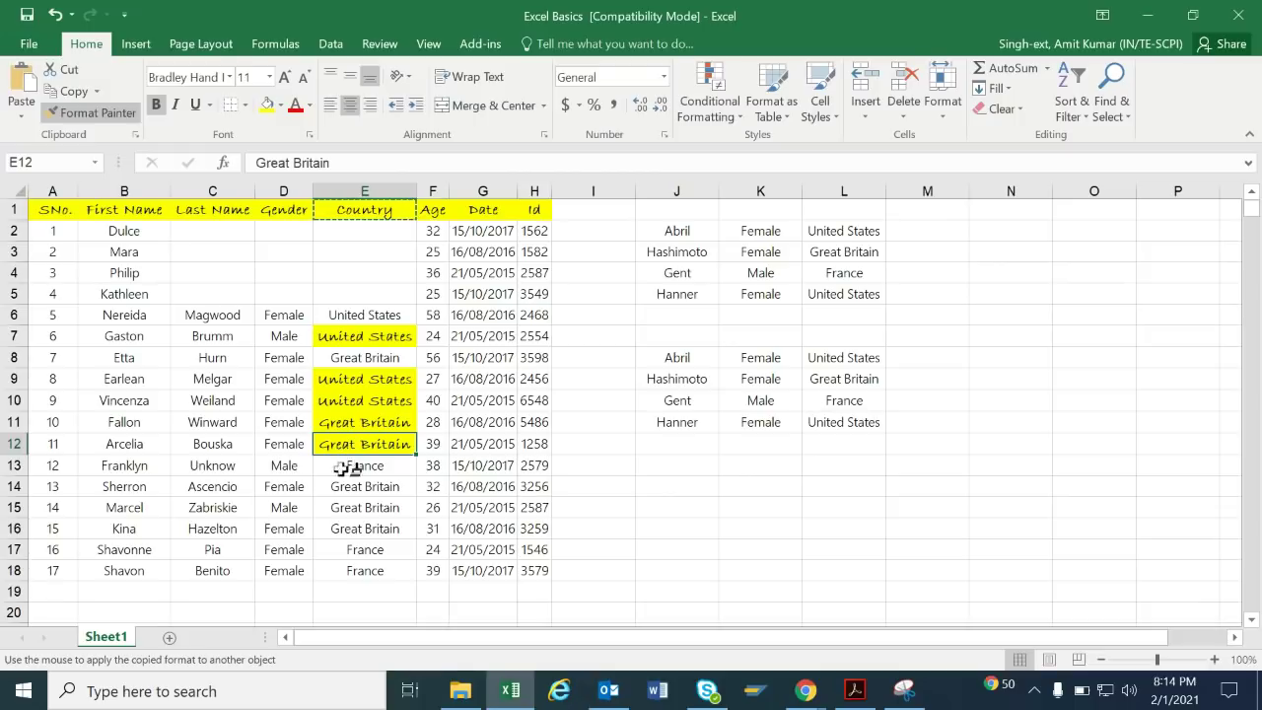
pyautogui.click(347, 479)
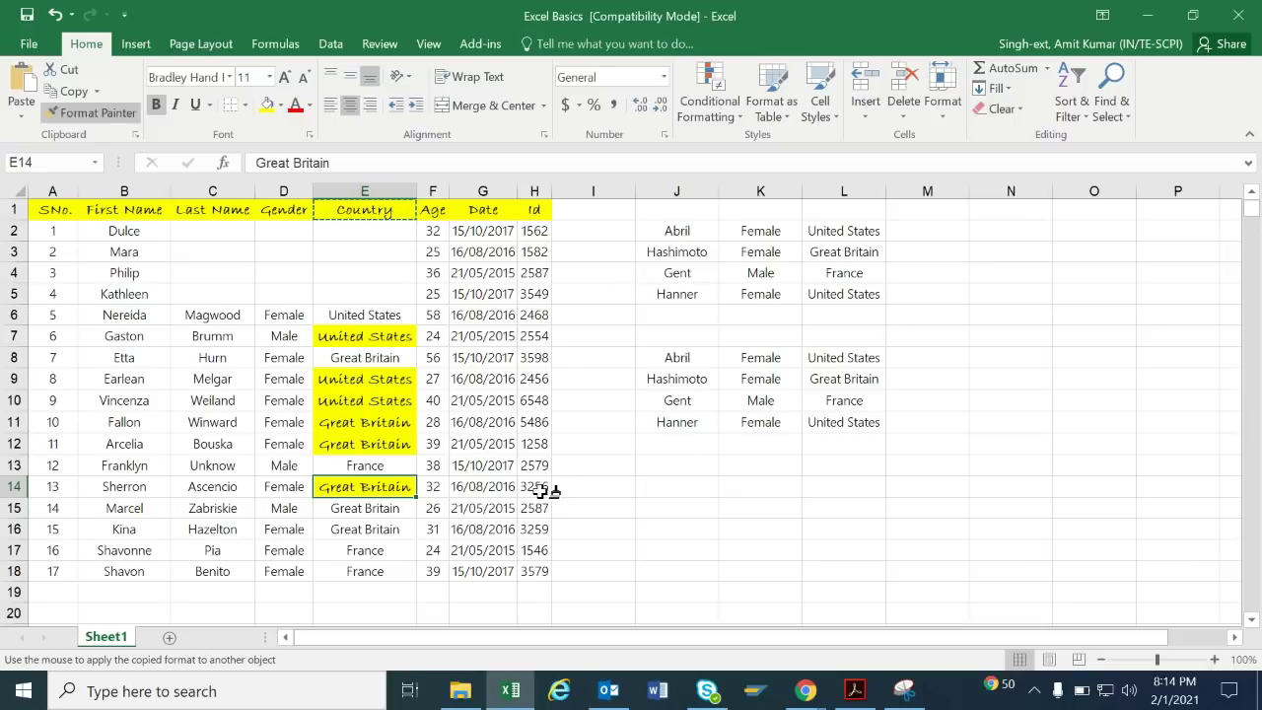
# Turn off the format painter and select the date in G14.
pyautogui.press('Escape')
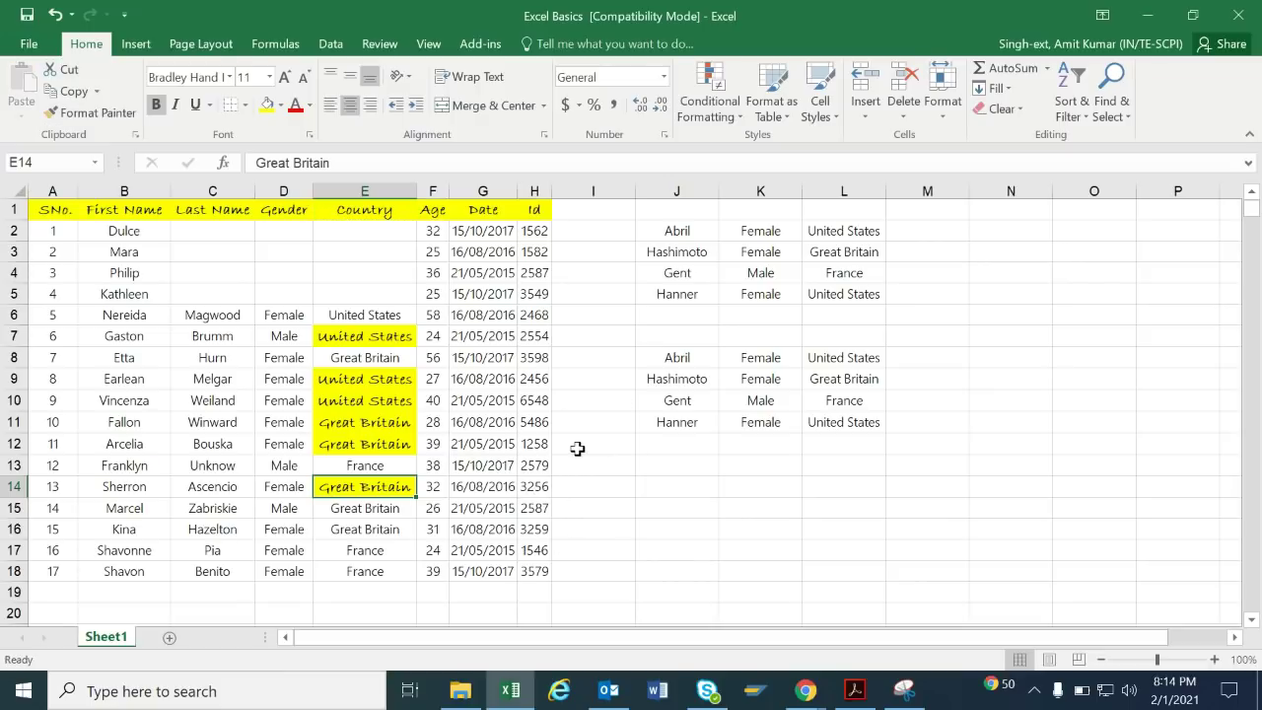
pyautogui.click(650, 452)
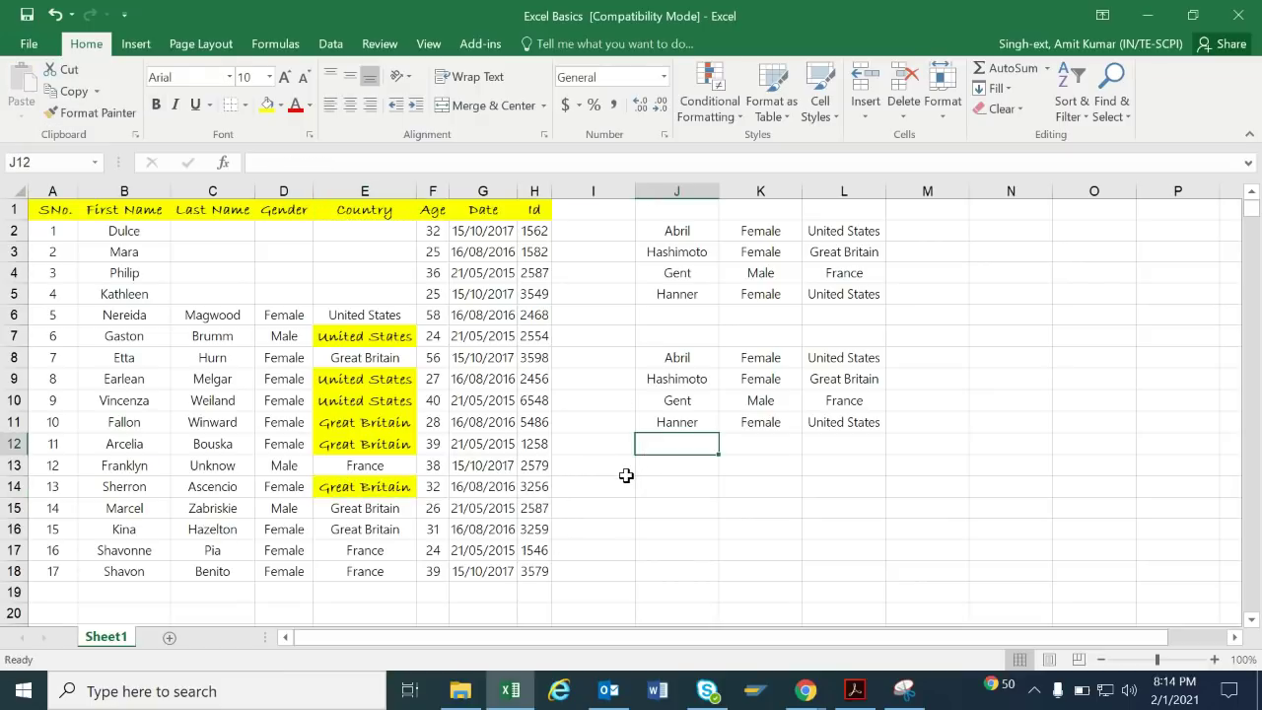
pyautogui.click(629, 483)
pyautogui.click(490, 494)
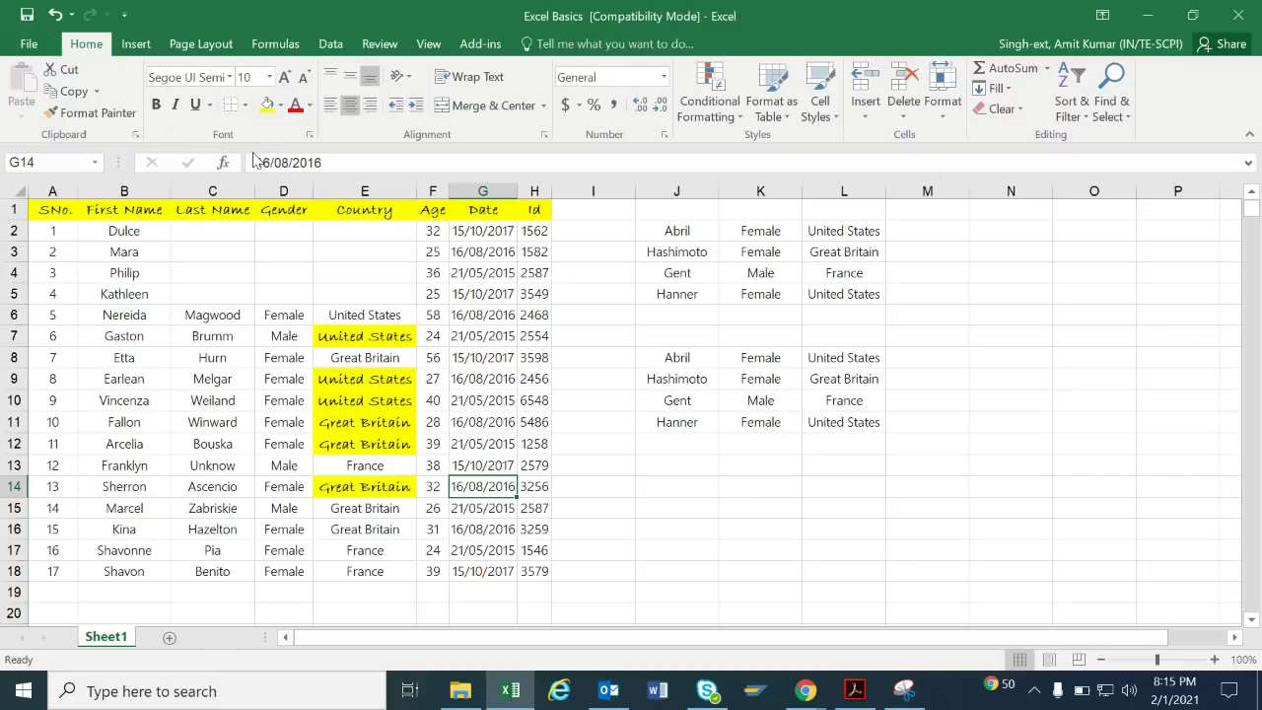
# Copy the first names Nereida through Fallon in B6:B11.
pyautogui.click(137, 138)
pyautogui.click(136, 138)
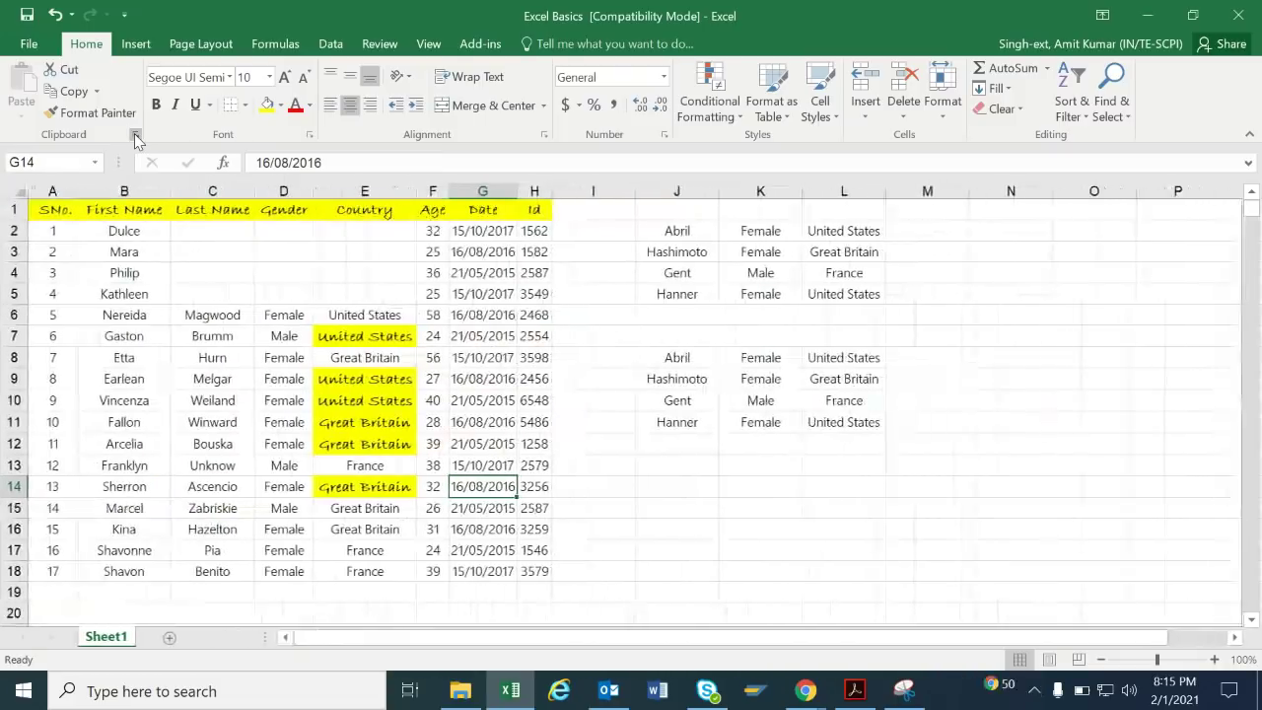
pyautogui.click(136, 138)
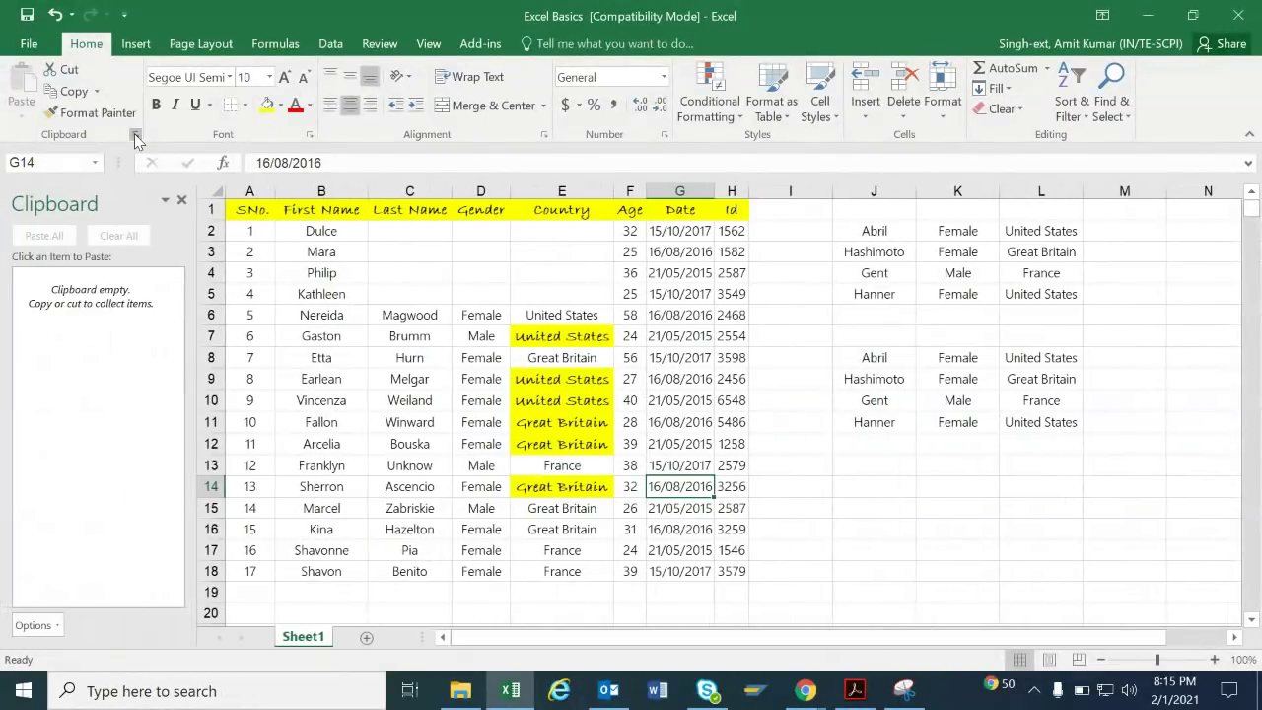
pyautogui.click(136, 138)
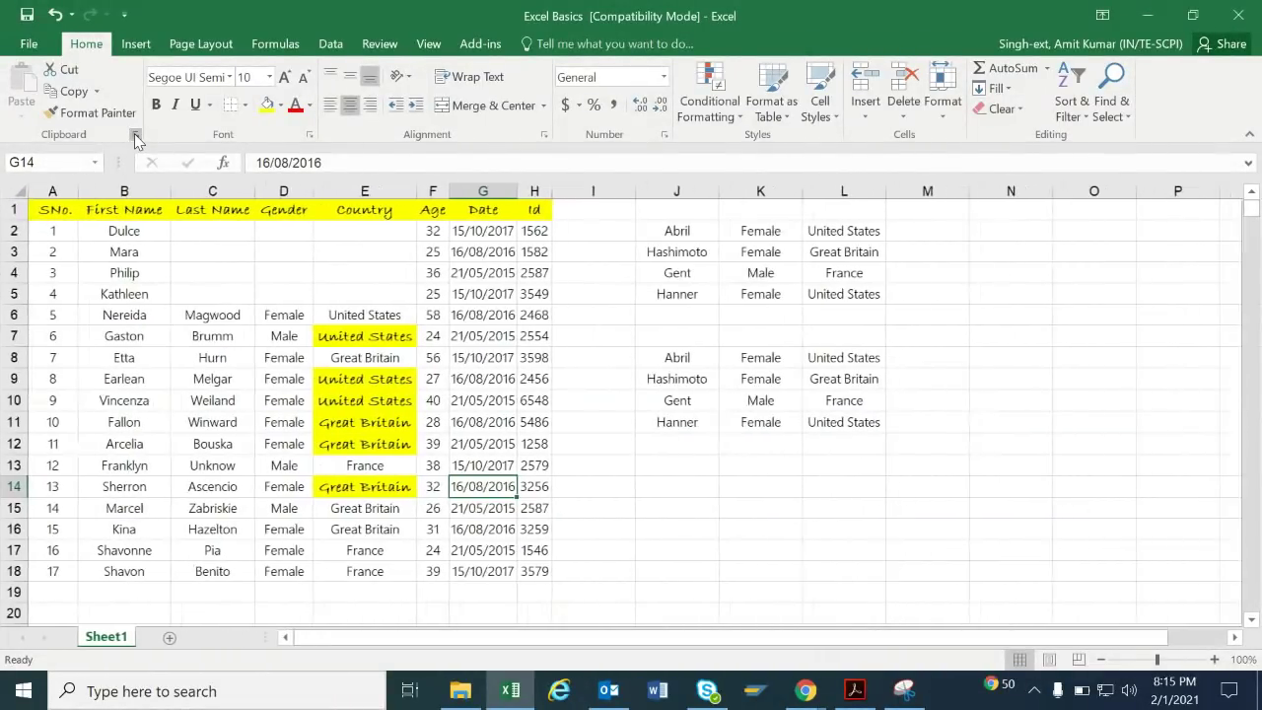
pyautogui.click(136, 318)
pyautogui.moveTo(136, 318); pyautogui.dragTo(131, 429)
pyautogui.hotkey('ctrl', 'c')
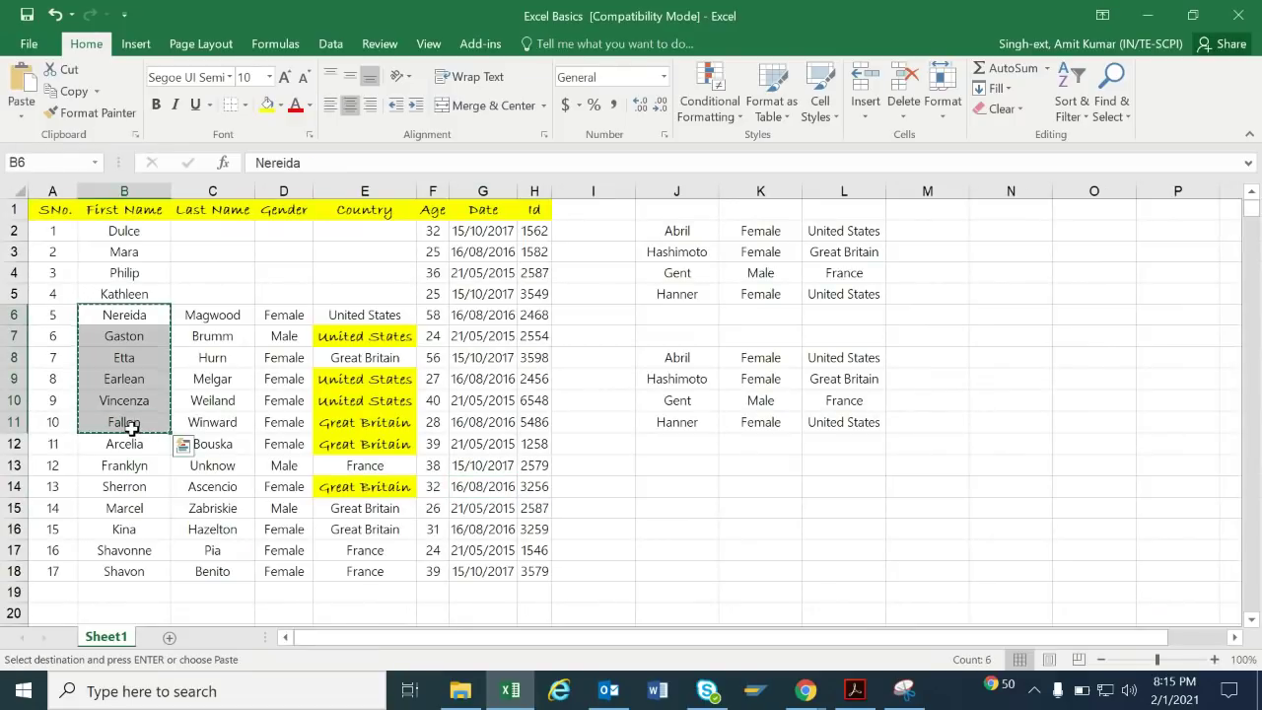
pyautogui.click(73, 92)
# Paste the copied names from the Clipboard pane into M7:M12.
pyautogui.click(137, 135)
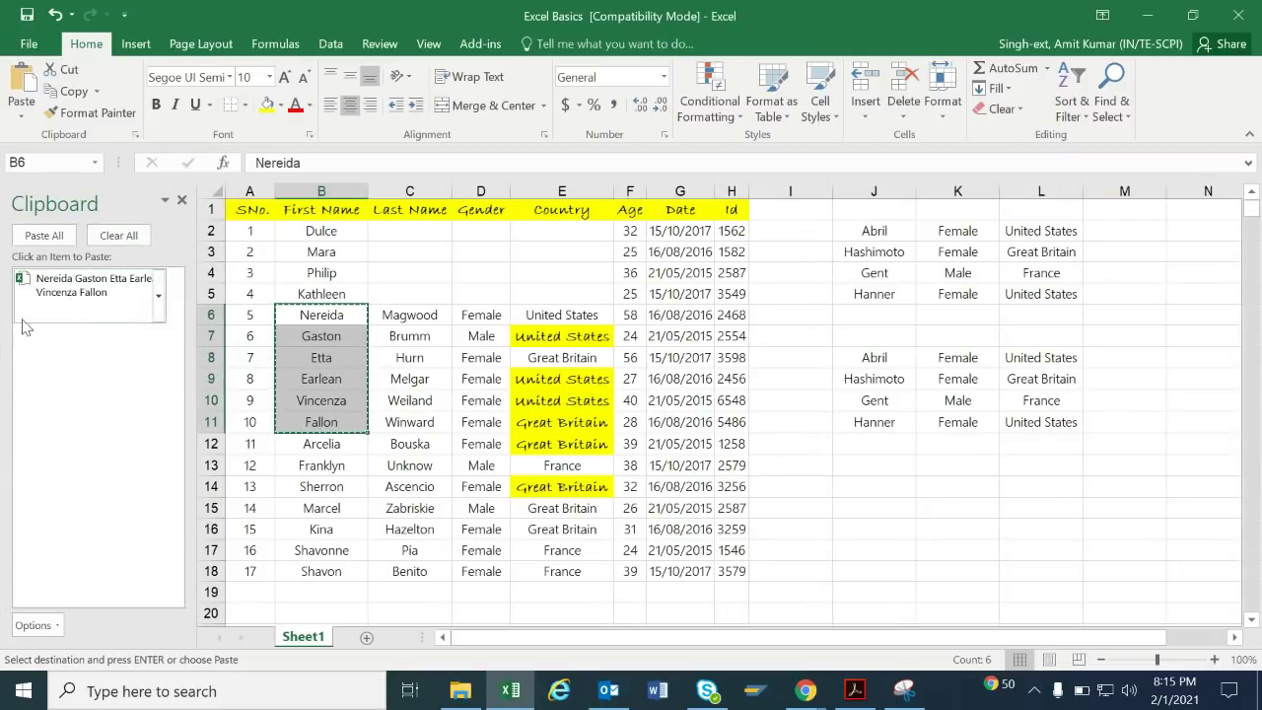
pyautogui.click(84, 308)
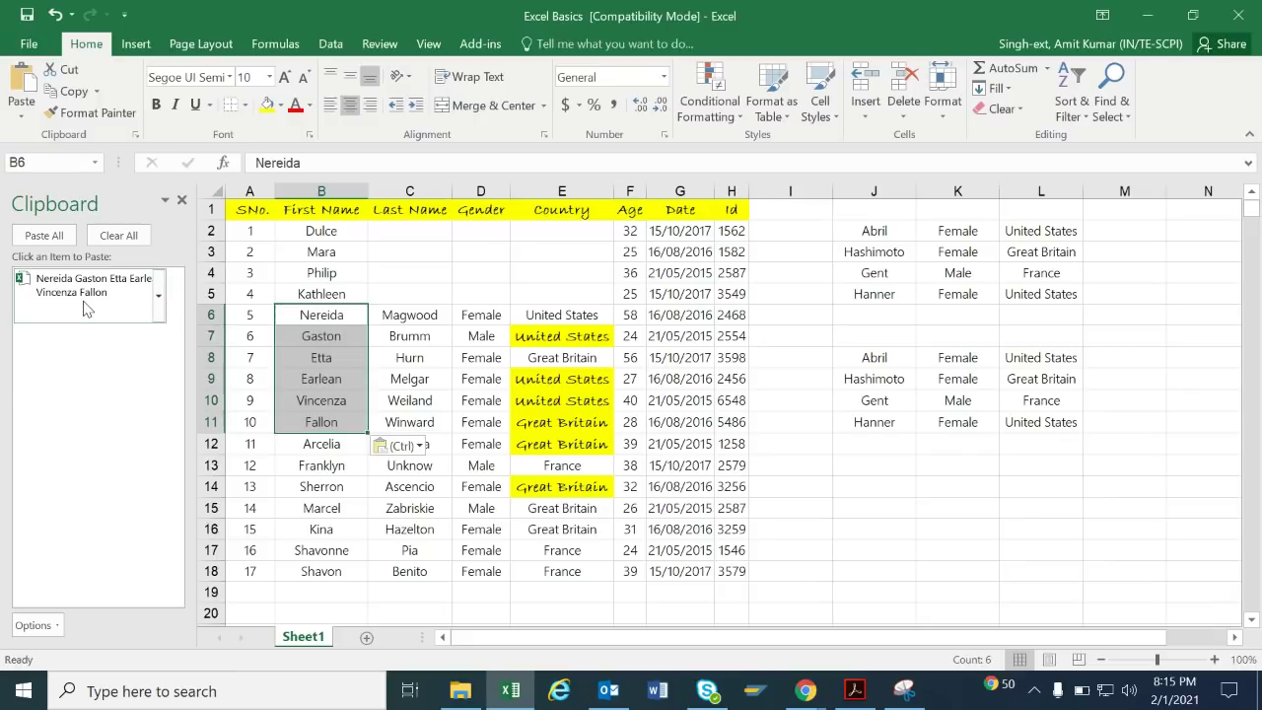
pyautogui.click(158, 296)
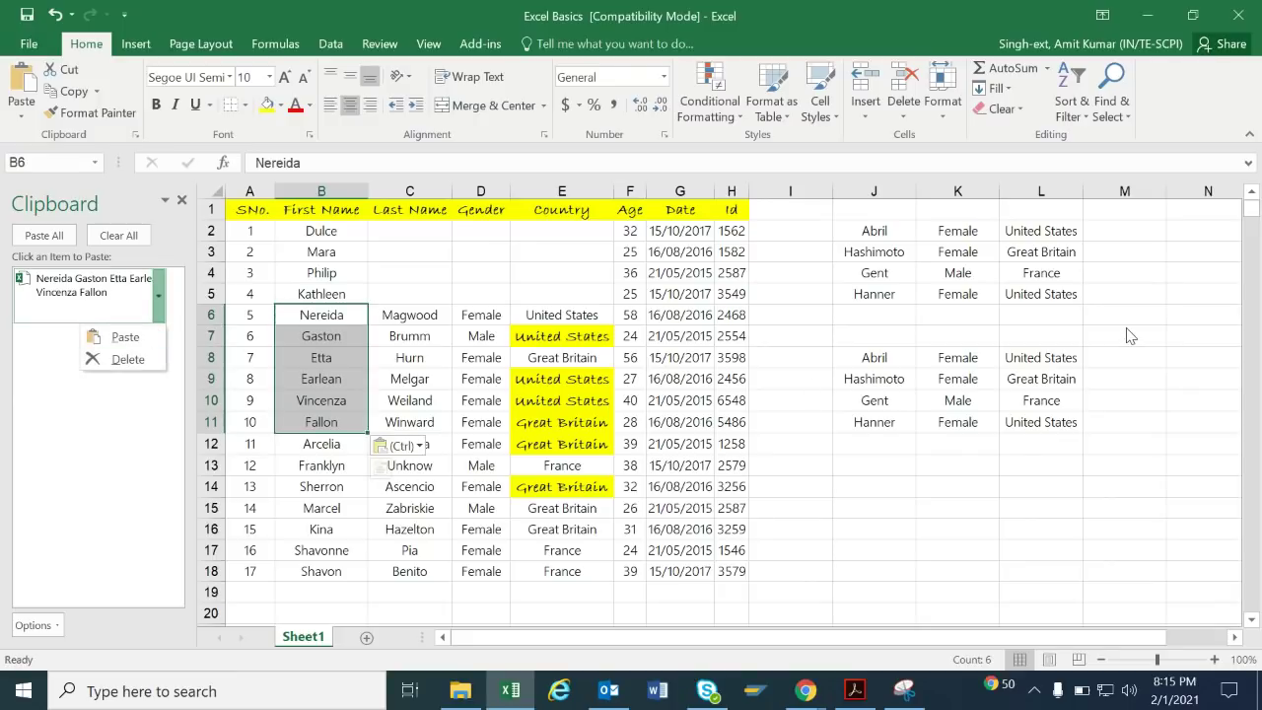
pyautogui.click(1130, 335)
pyautogui.click(158, 296)
pyautogui.click(147, 340)
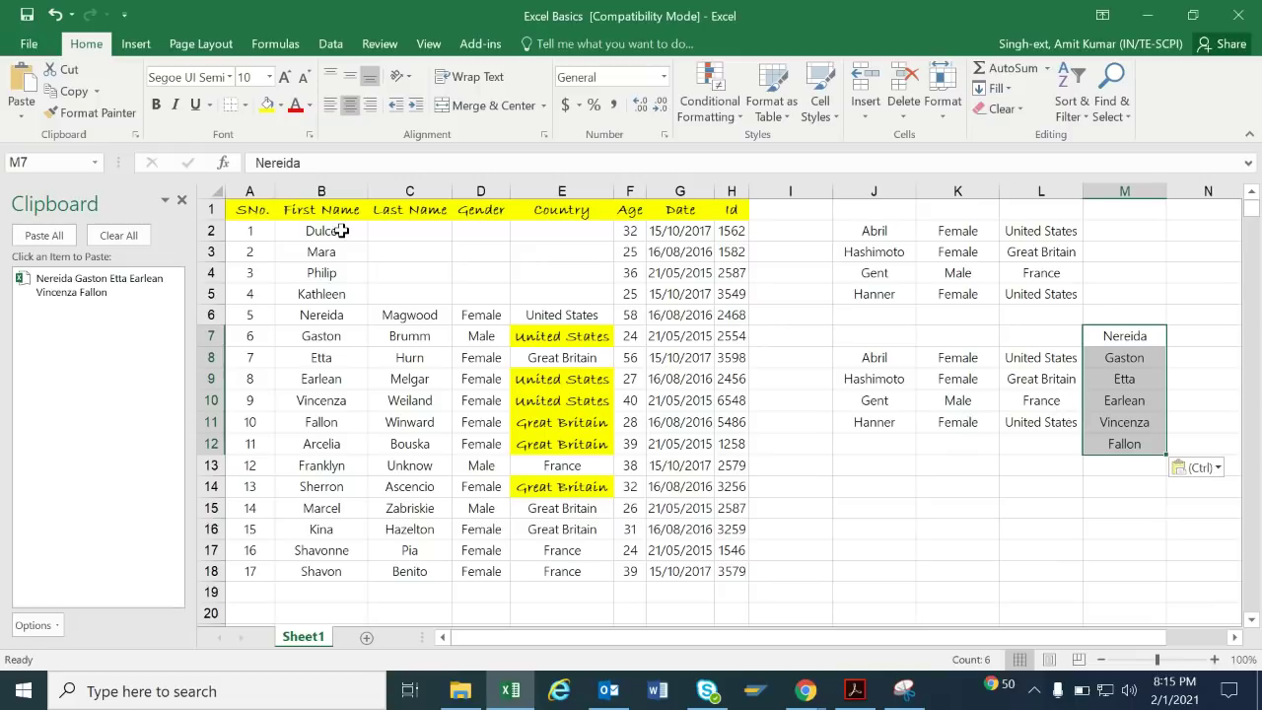
# Delete the stored item from the Clipboard history and close the pane.
pyautogui.click(139, 137)
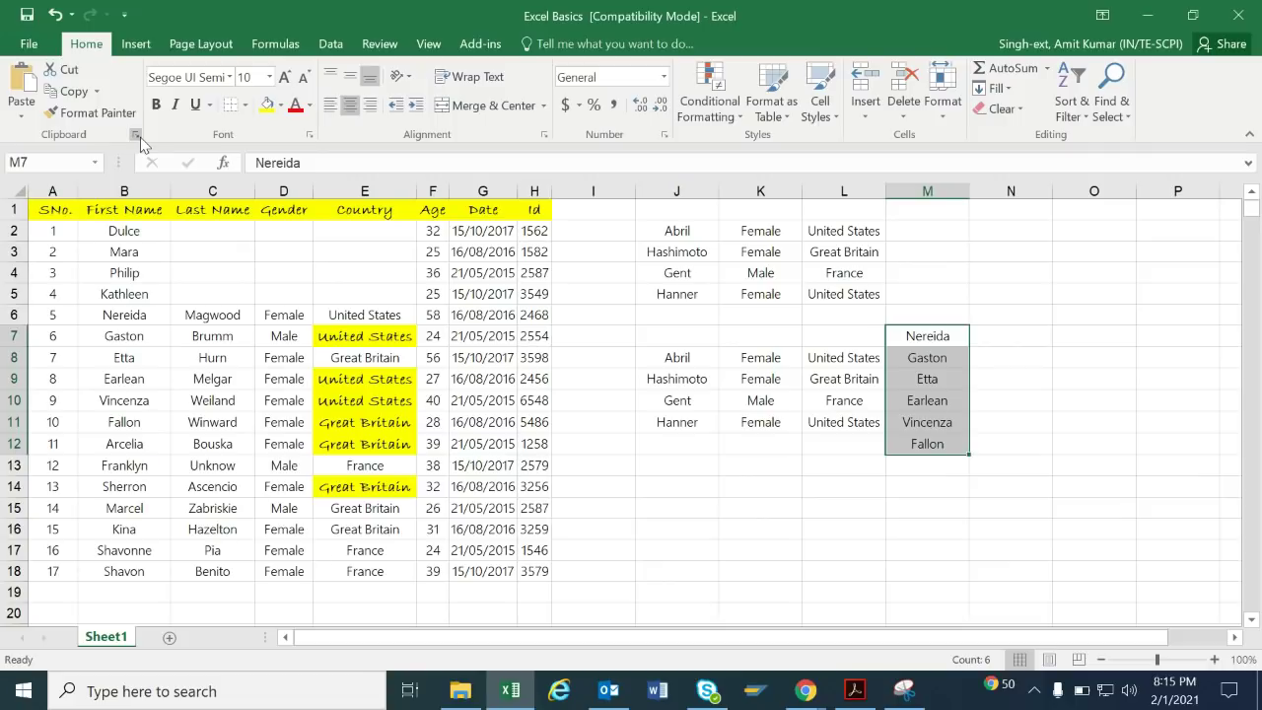
pyautogui.click(139, 137)
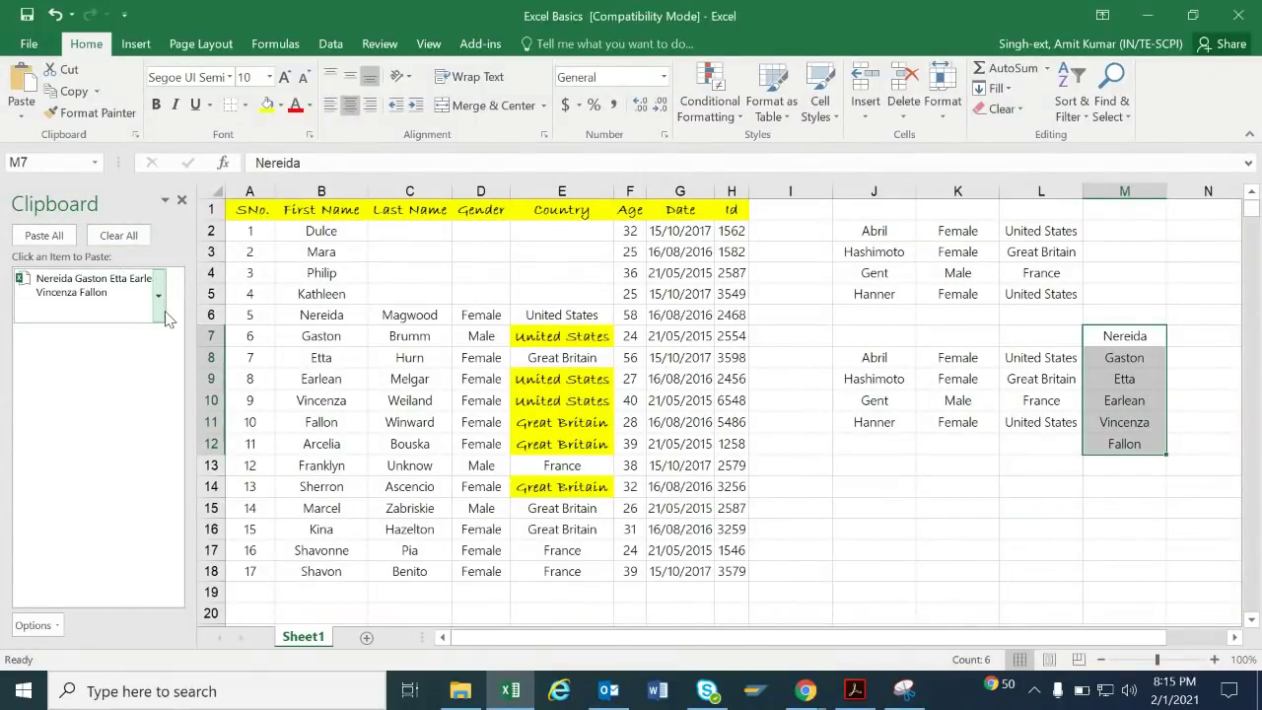
pyautogui.click(158, 296)
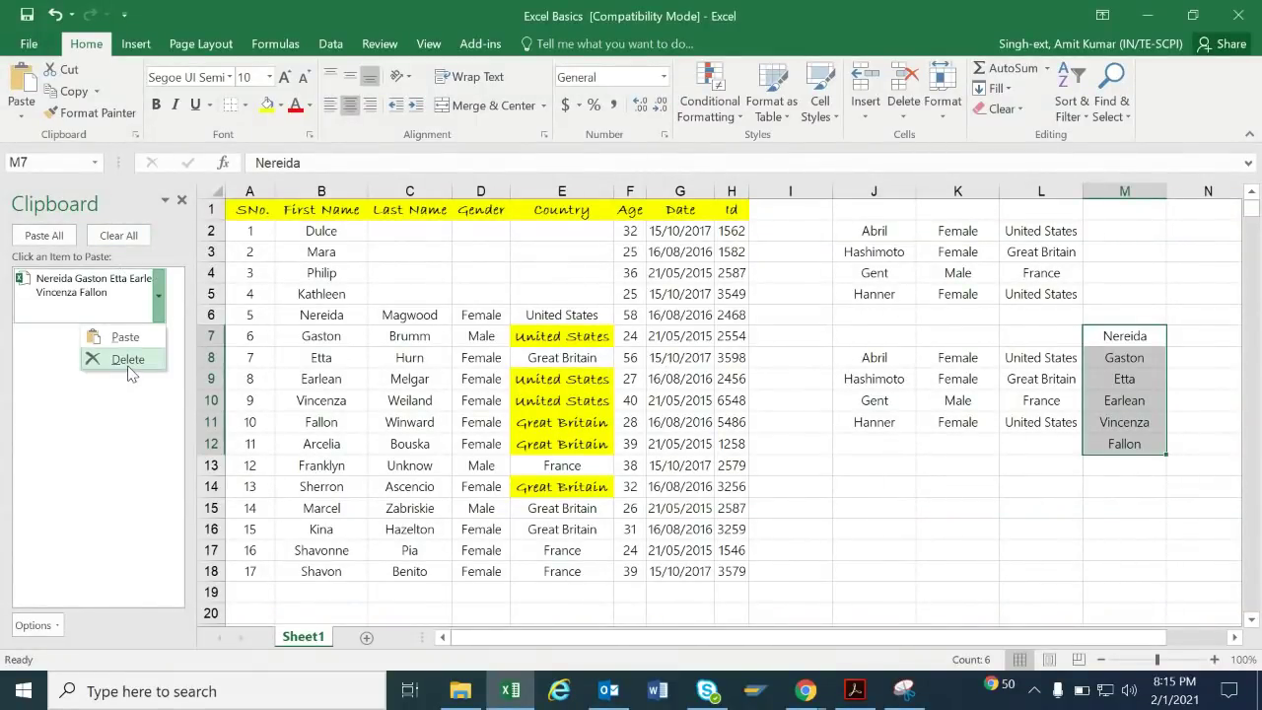
pyautogui.click(128, 361)
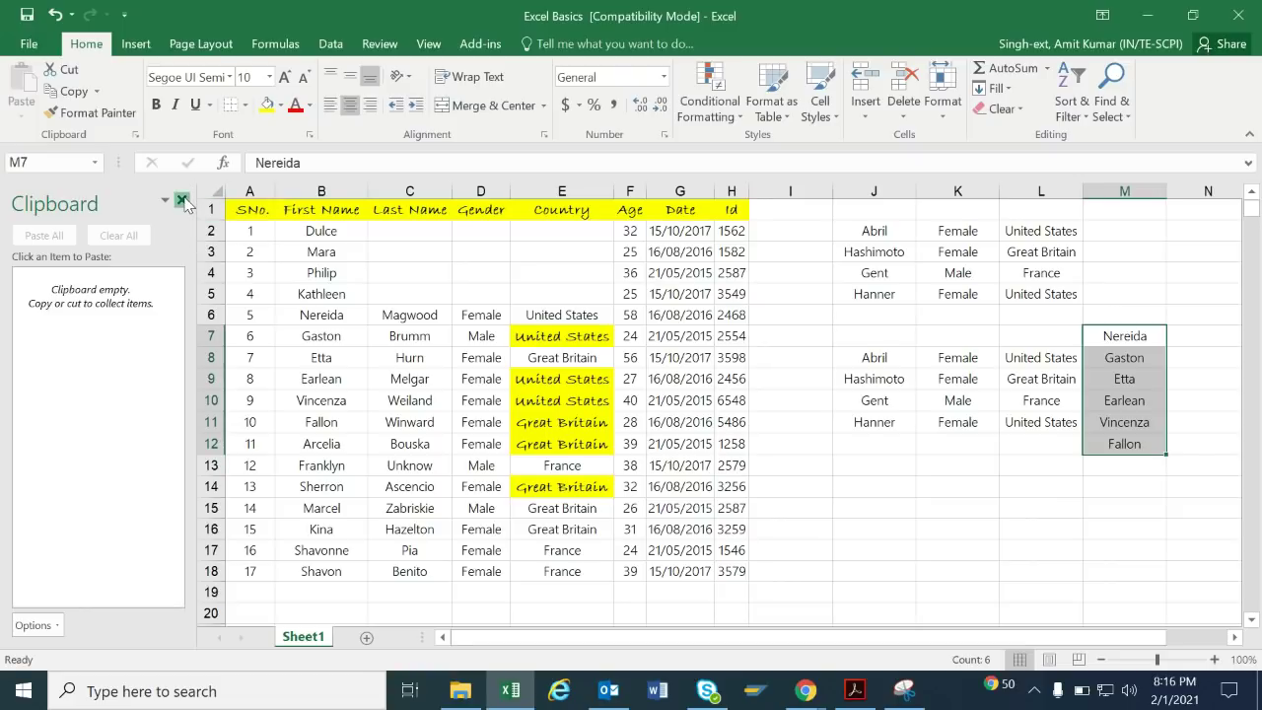
pyautogui.click(182, 201)
# Copy last names C8:C13 (Hurn to Unknow) and paste them from the Clipboard pane into K15:K20.
pyautogui.moveTo(181, 355); pyautogui.dragTo(212, 468)
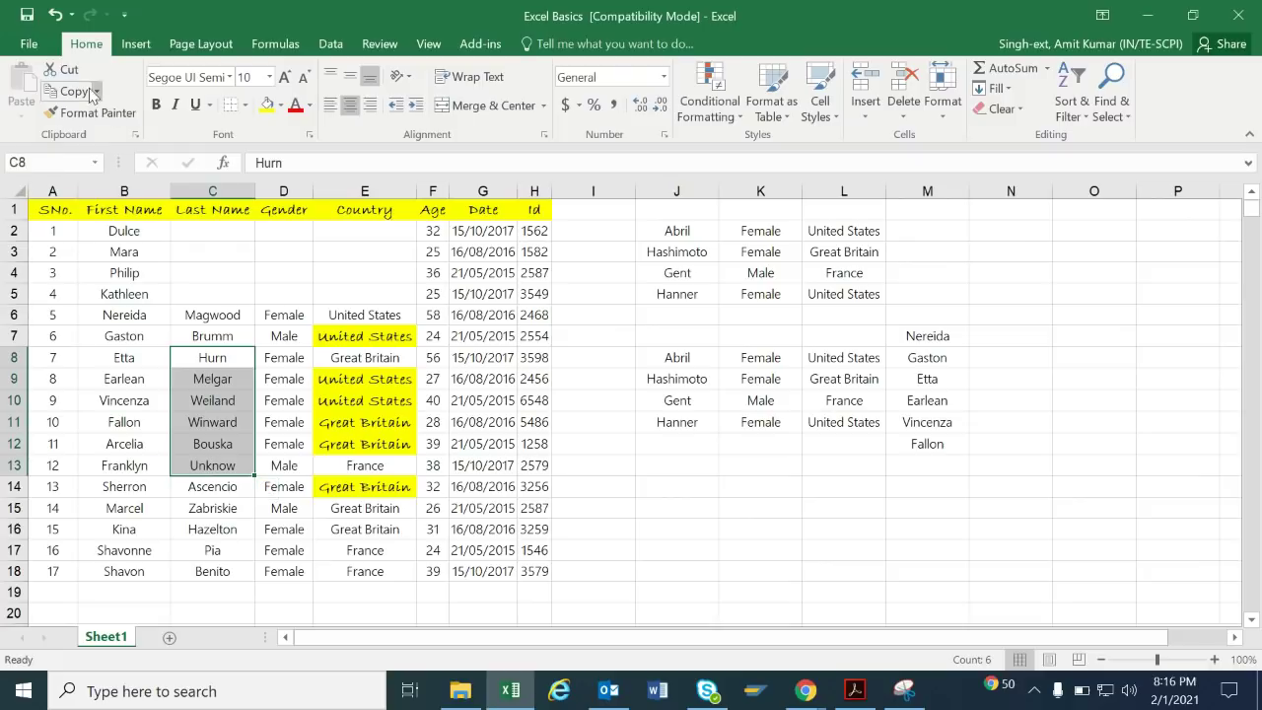
pyautogui.click(65, 70)
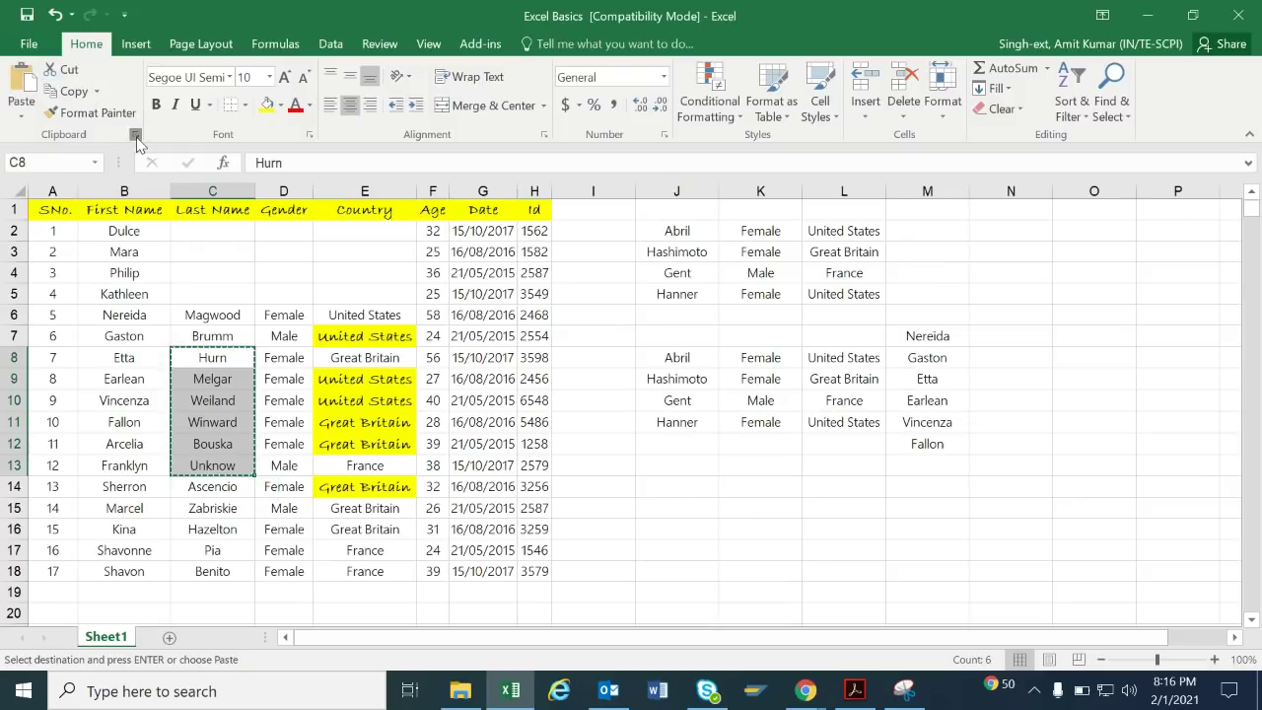
pyautogui.click(135, 133)
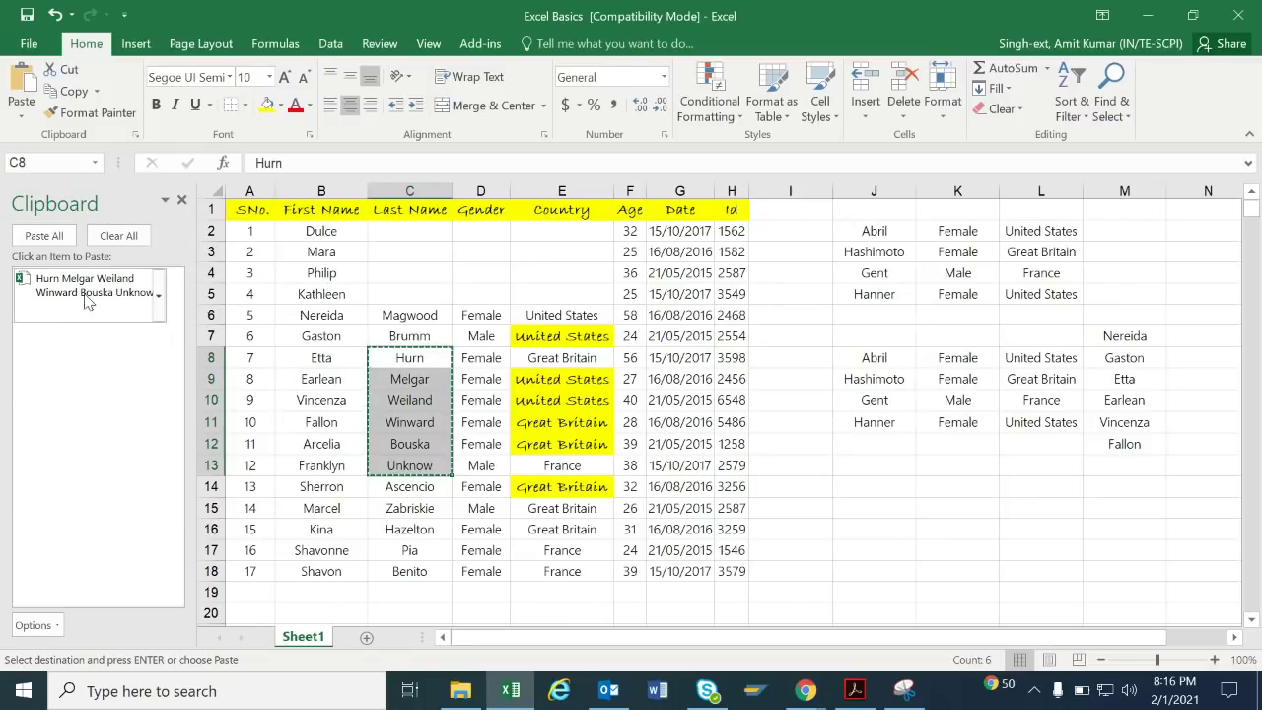
pyautogui.click(157, 295)
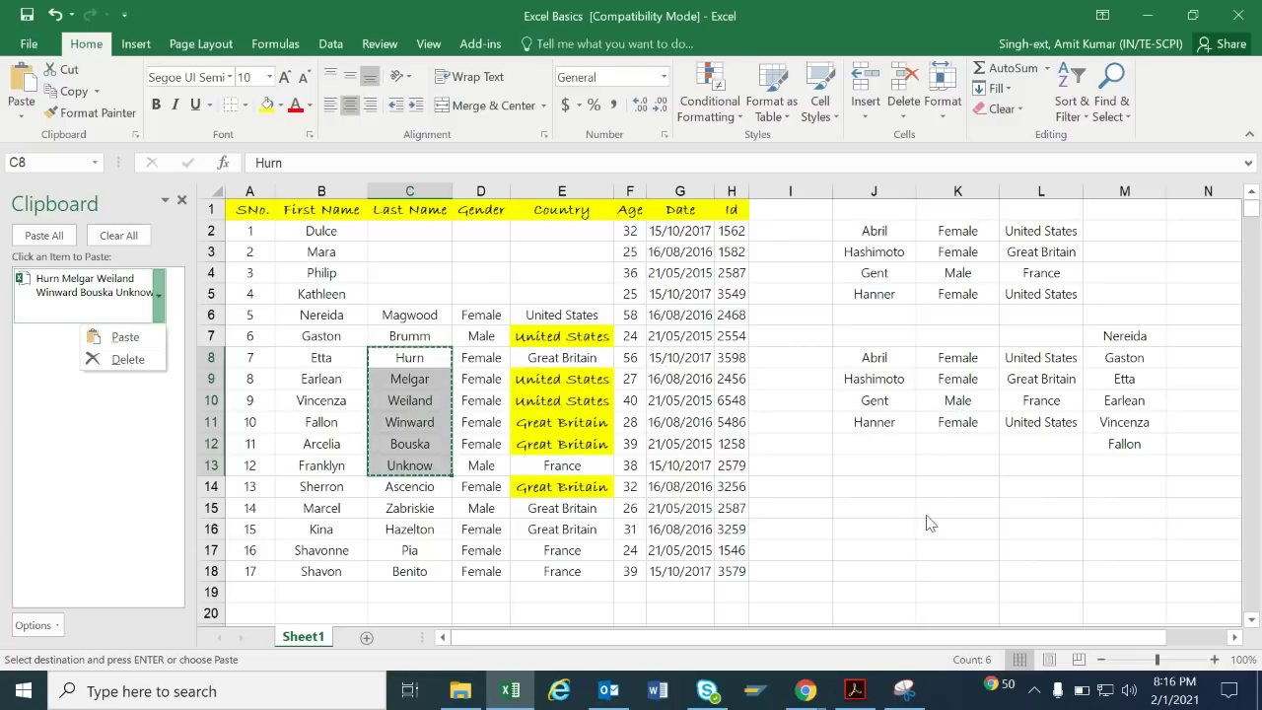
pyautogui.click(930, 510)
pyautogui.click(158, 295)
pyautogui.click(138, 335)
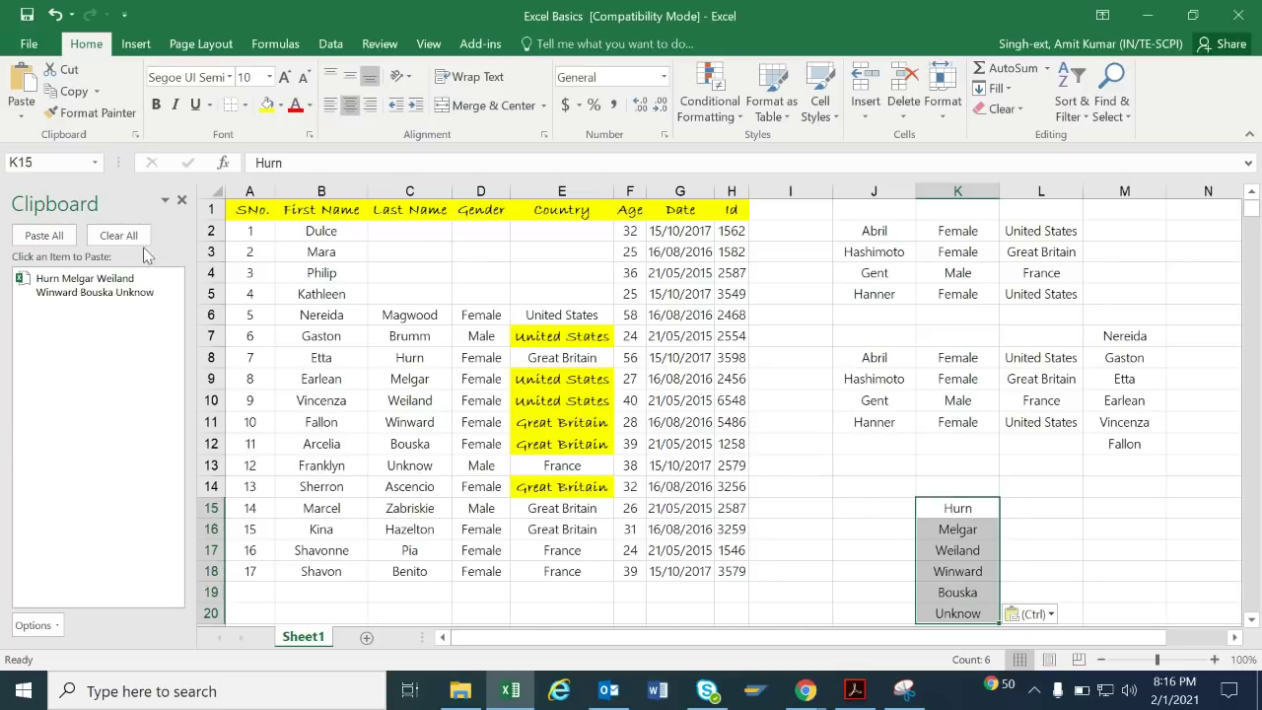
pyautogui.click(179, 201)
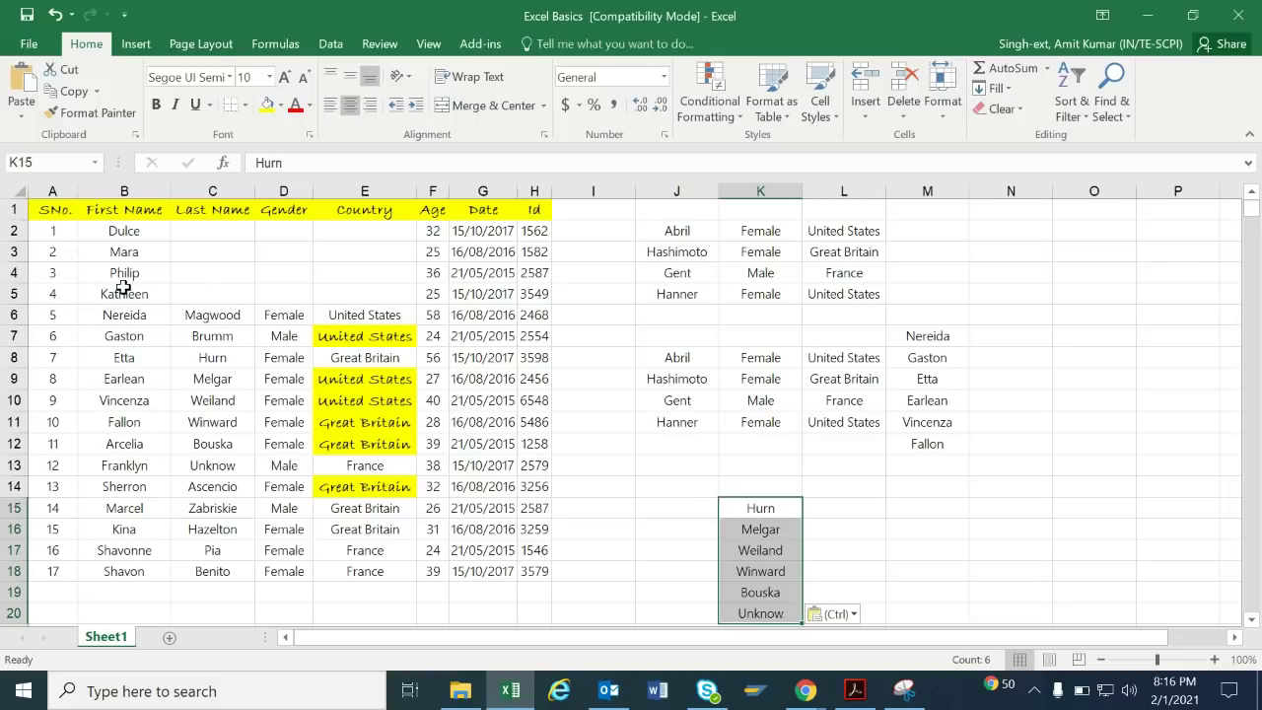
# Set the first names in B2:B18 to the Pristina font.
pyautogui.click(158, 189)
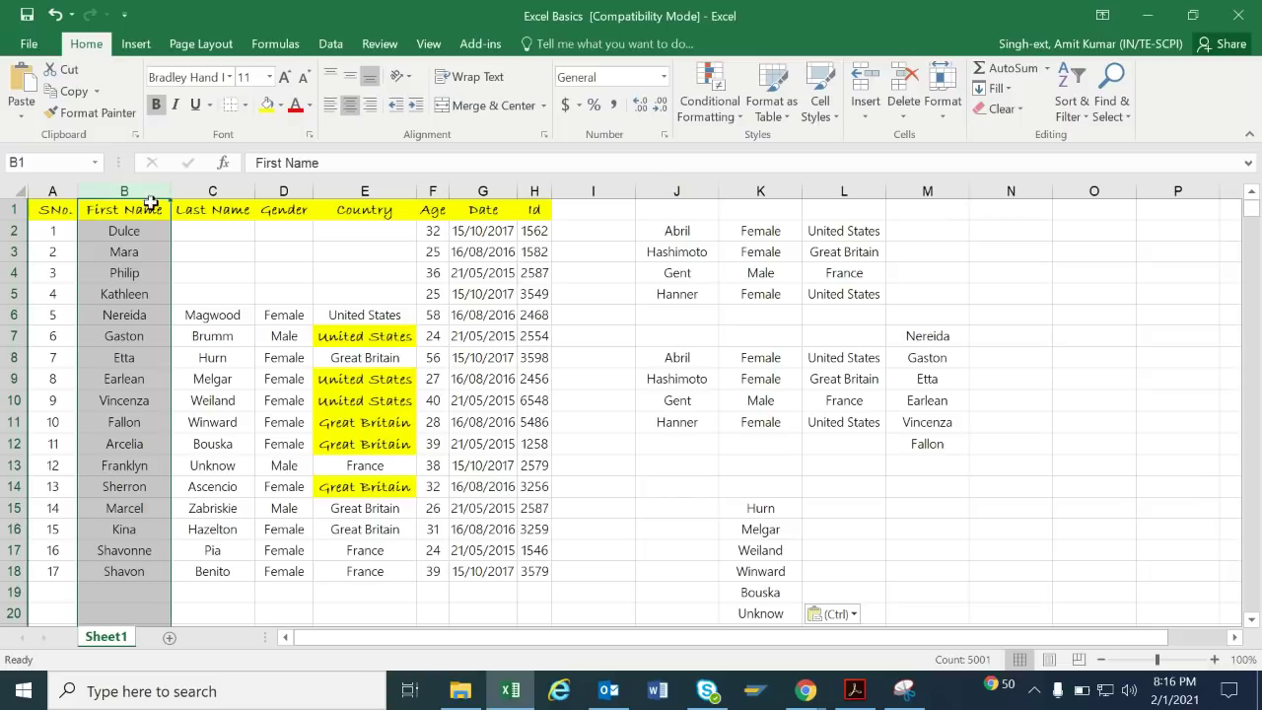
pyautogui.moveTo(123, 232); pyautogui.dragTo(146, 571)
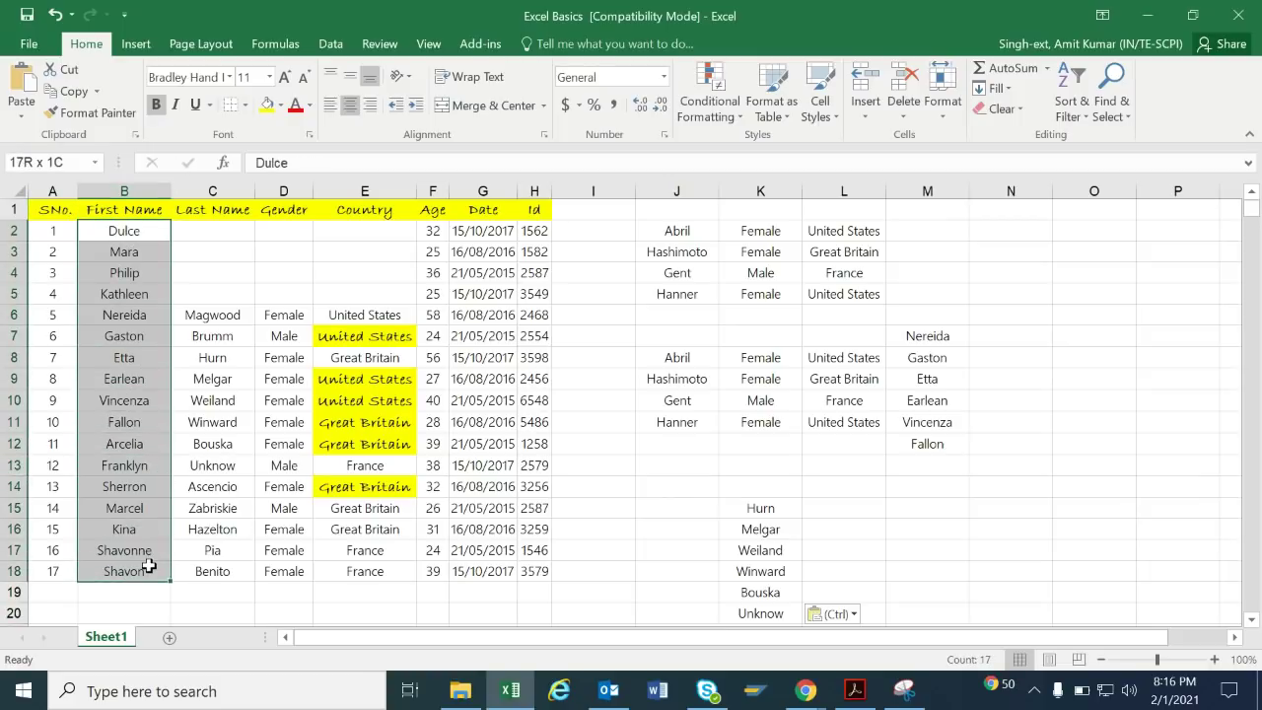
pyautogui.click(229, 78)
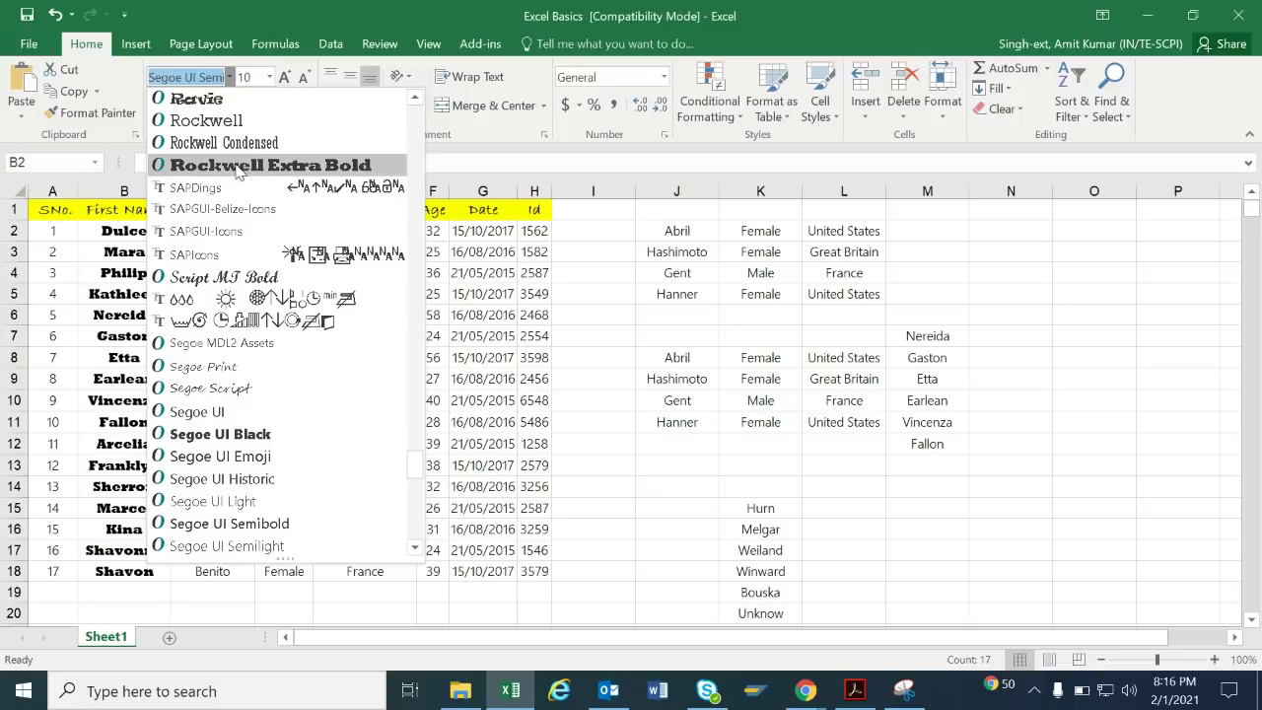
pyautogui.click(229, 232)
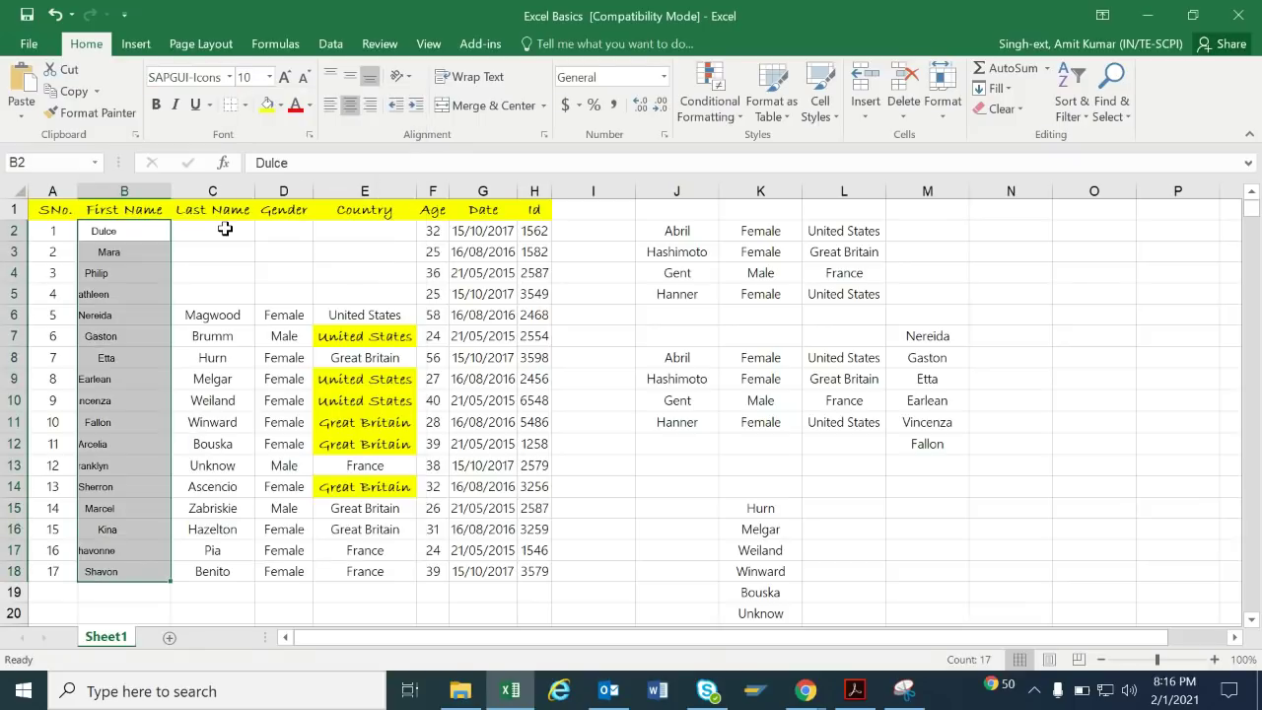
pyautogui.click(229, 77)
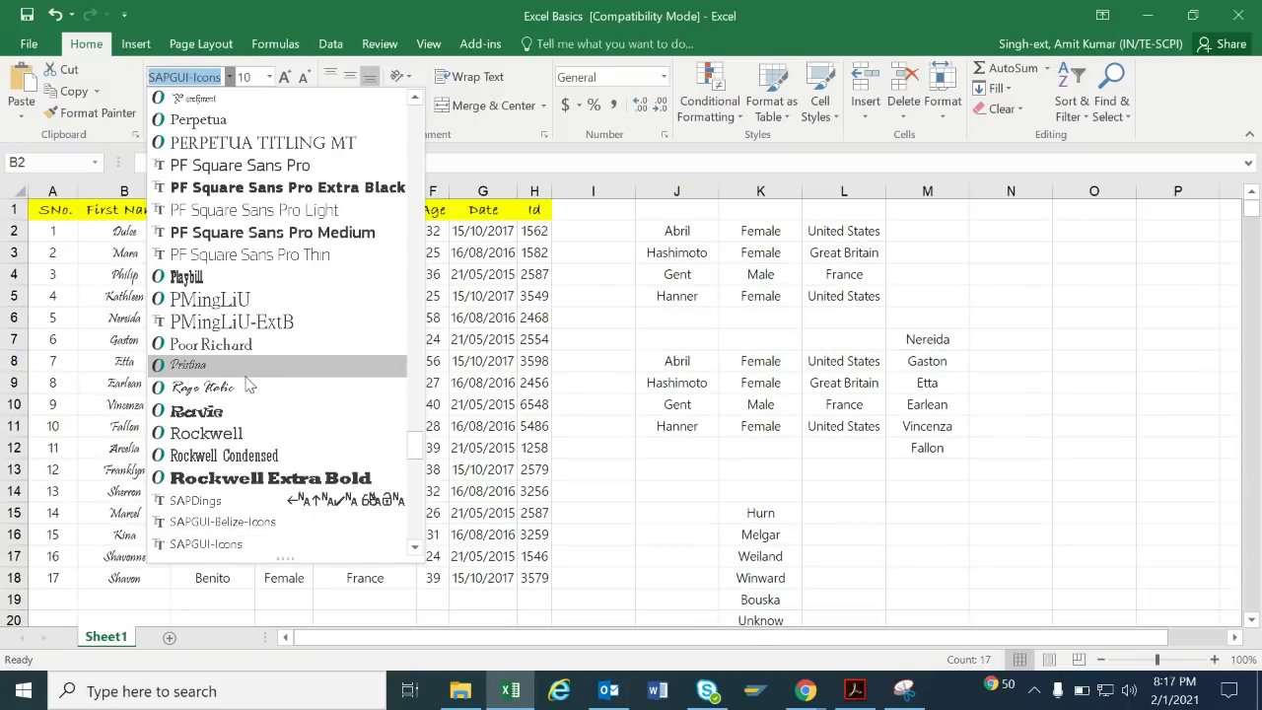
pyautogui.click(248, 367)
# Bold the first names and widen column B to width 14.
pyautogui.moveTo(170, 192); pyautogui.dragTo(178, 194)
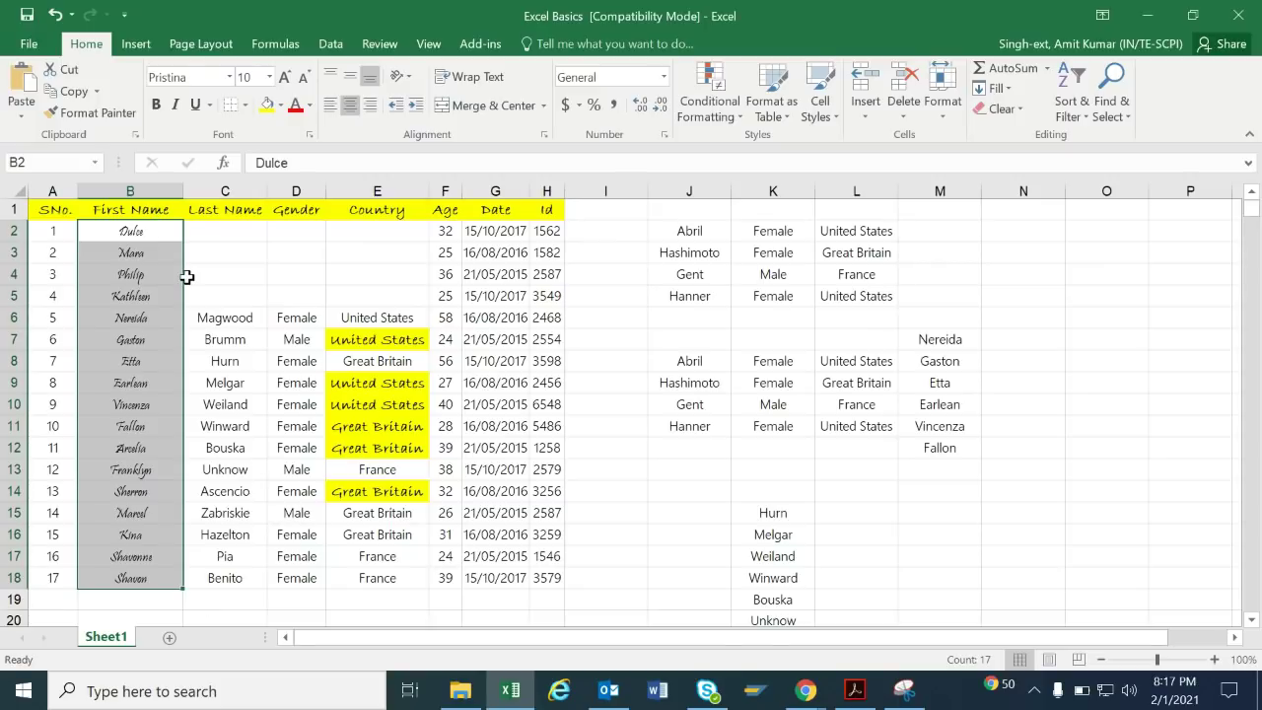
pyautogui.click(156, 105)
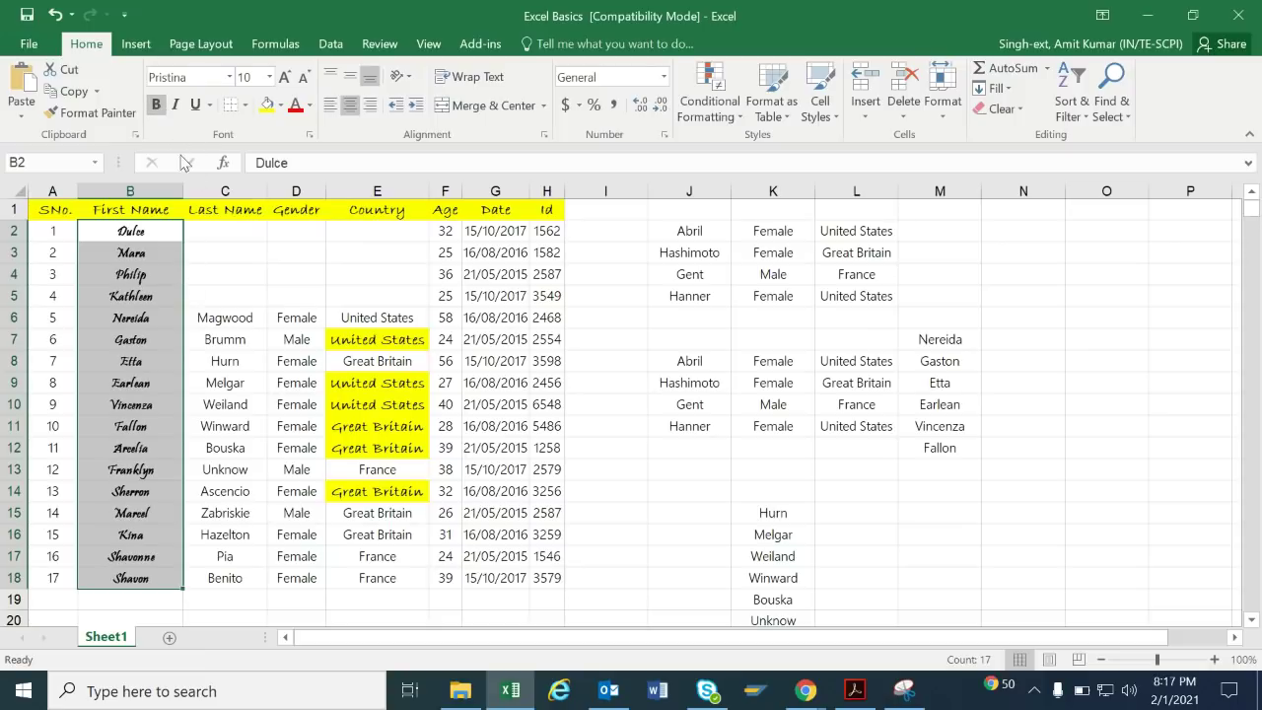
pyautogui.moveTo(184, 190); pyautogui.dragTo(197, 190)
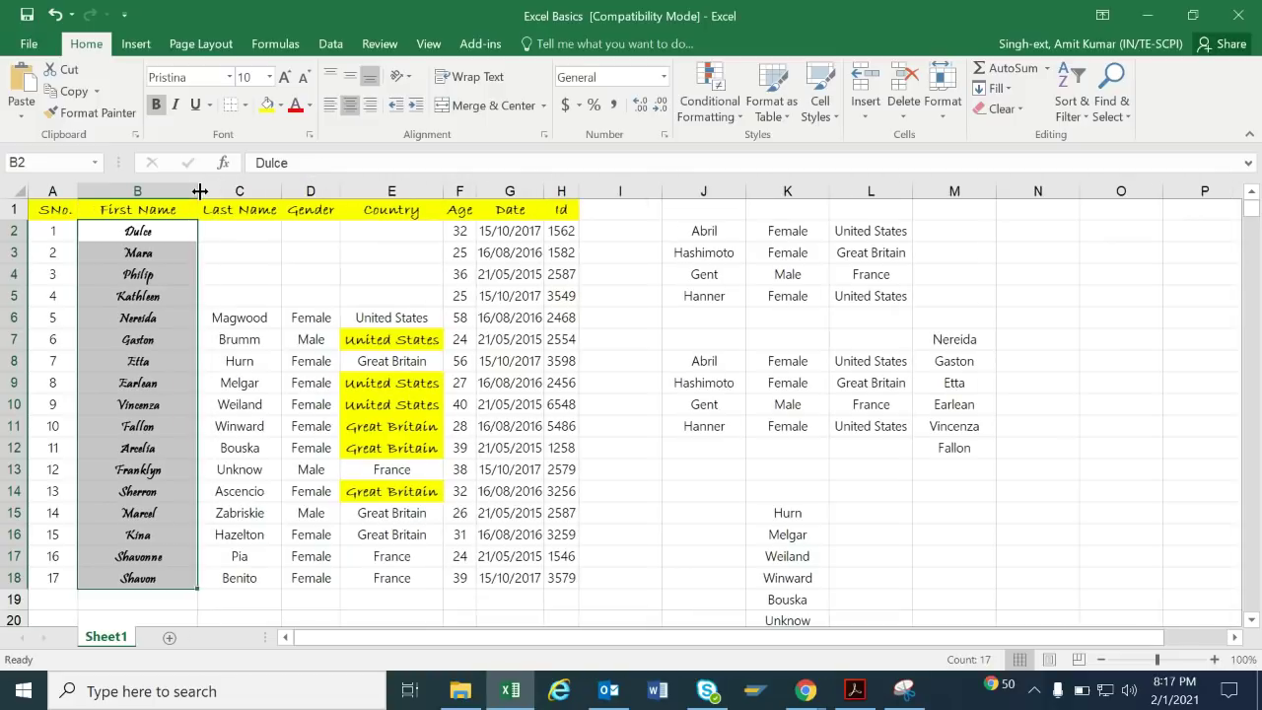
# Give the first names in B2:B18 font size 14 and a double underline.
pyautogui.click(270, 78)
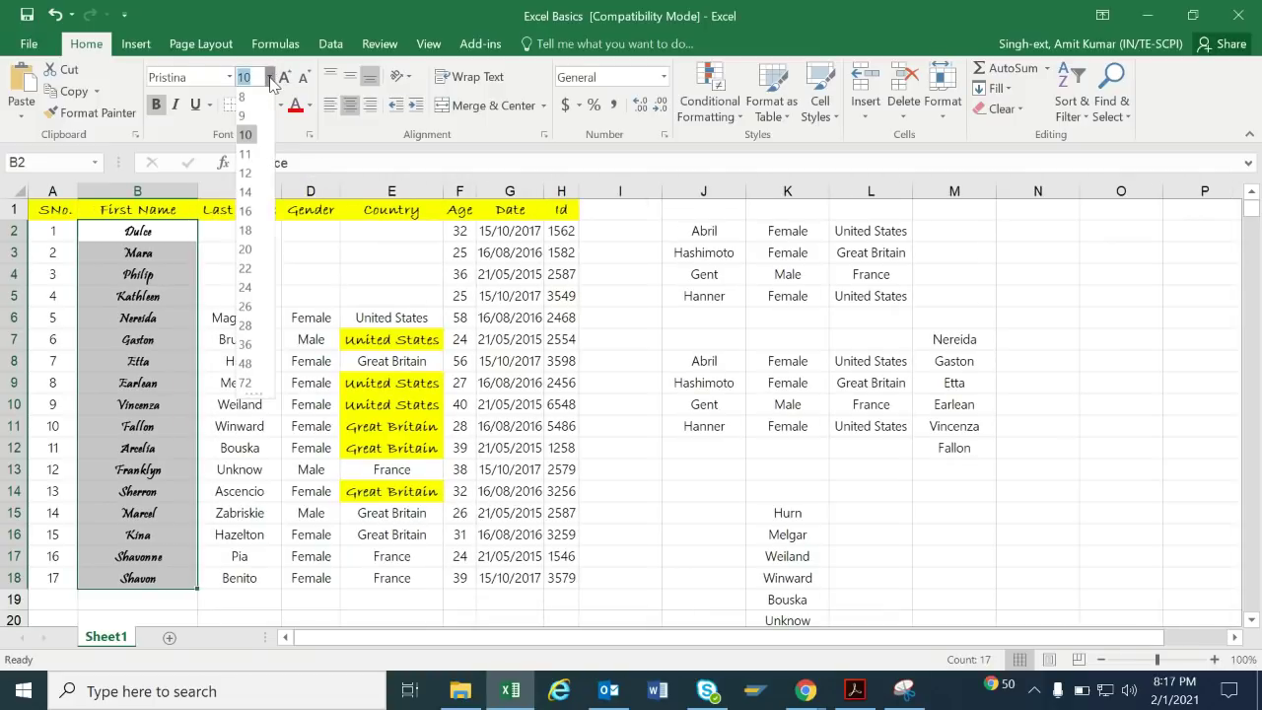
pyautogui.click(245, 193)
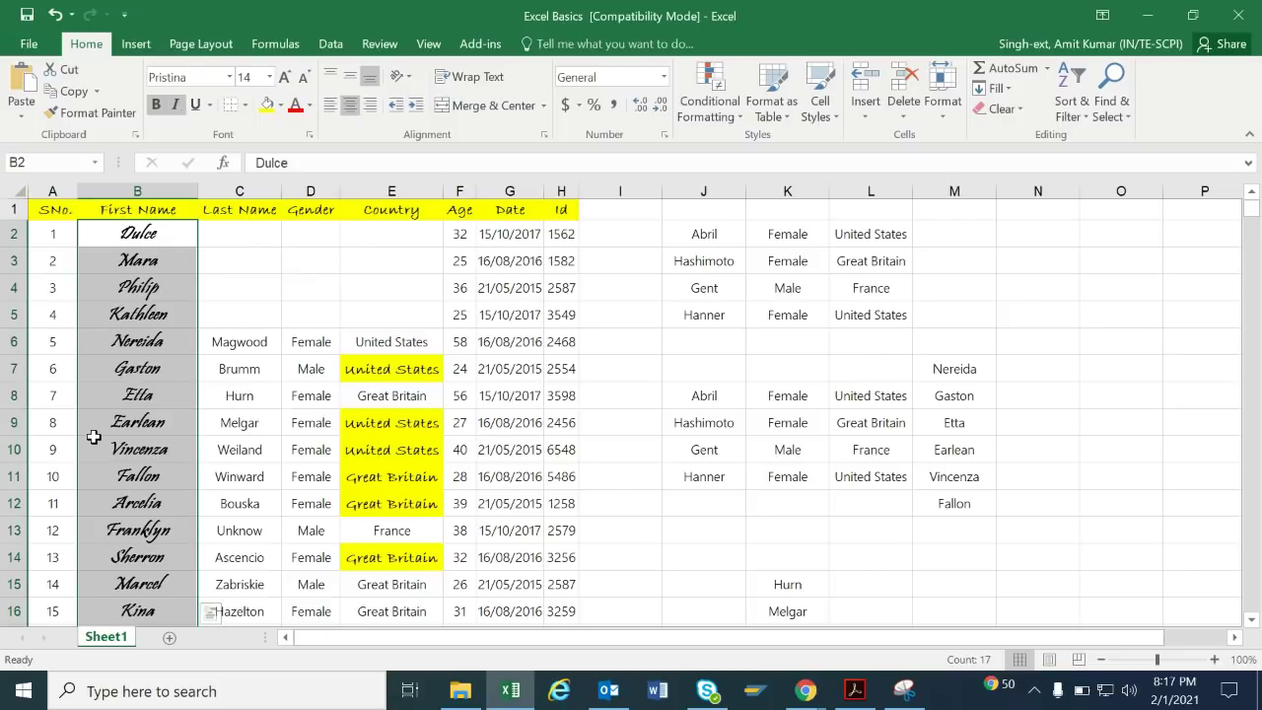
pyautogui.click(207, 104)
pyautogui.click(213, 123)
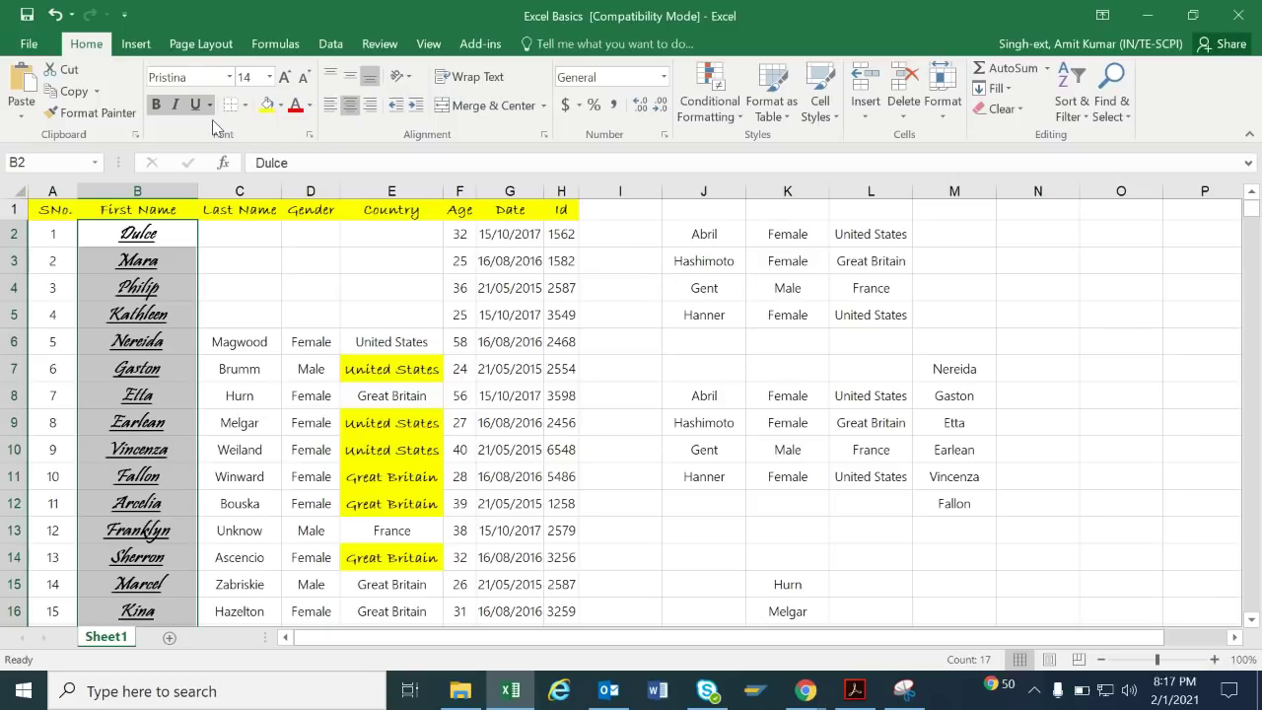
pyautogui.click(209, 104)
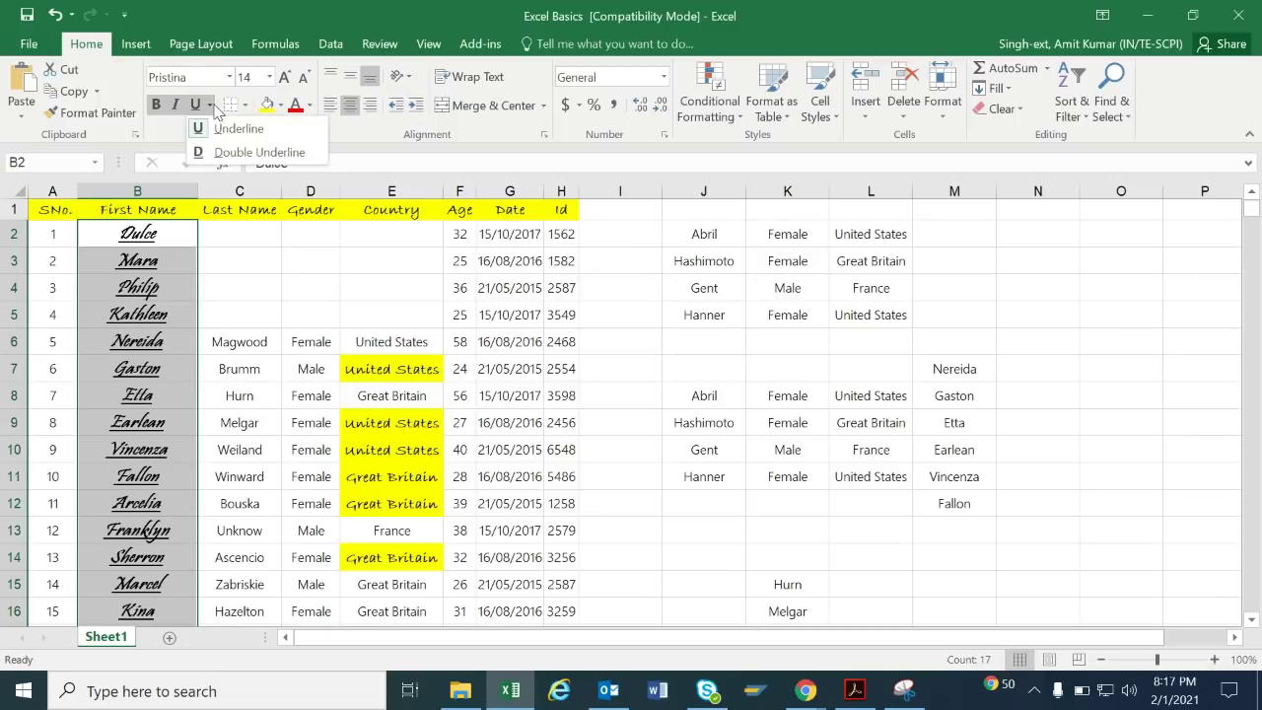
pyautogui.click(226, 150)
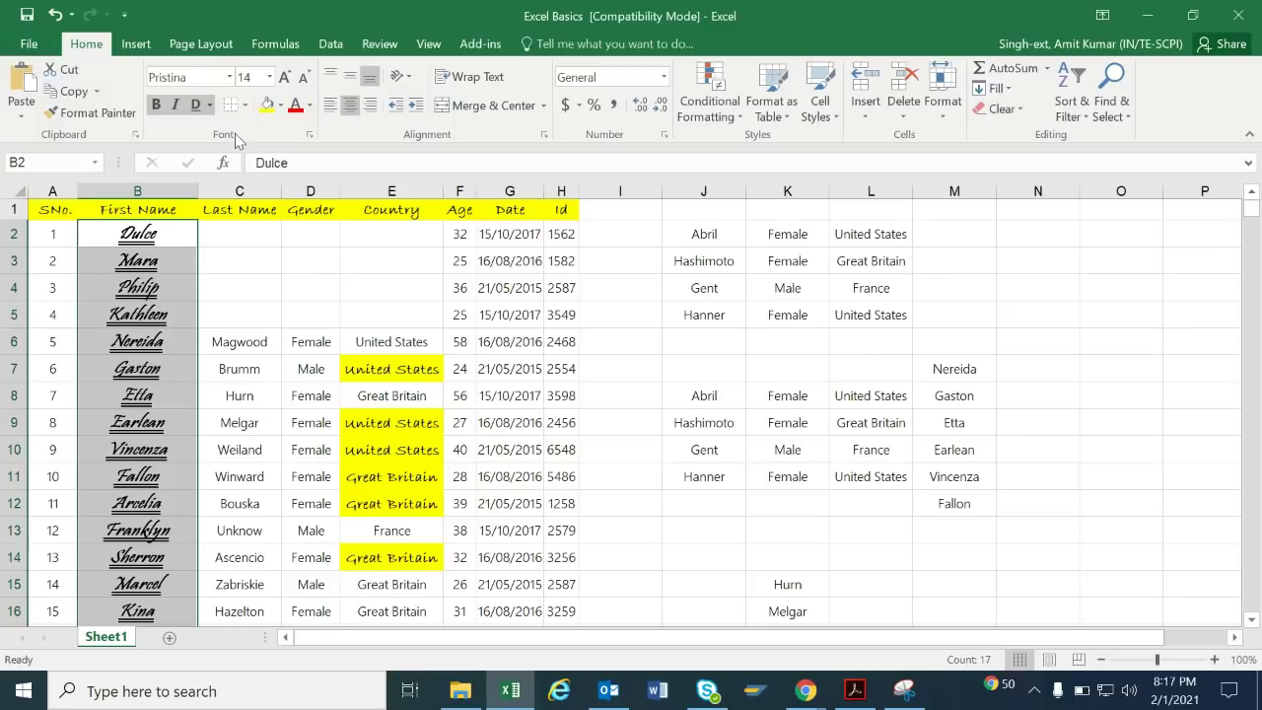
# Give the B2:B18 names All Borders plus a Thick Outside Border, then reselect B2.
pyautogui.click(244, 105)
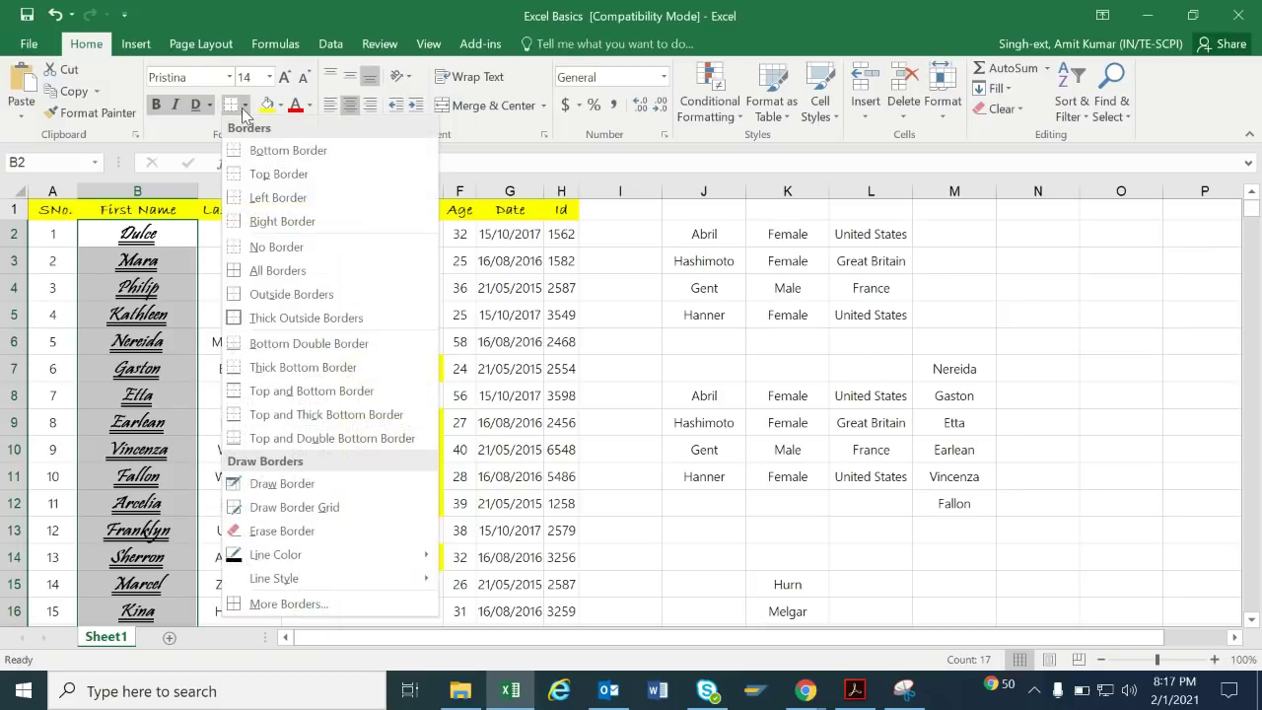
pyautogui.click(272, 275)
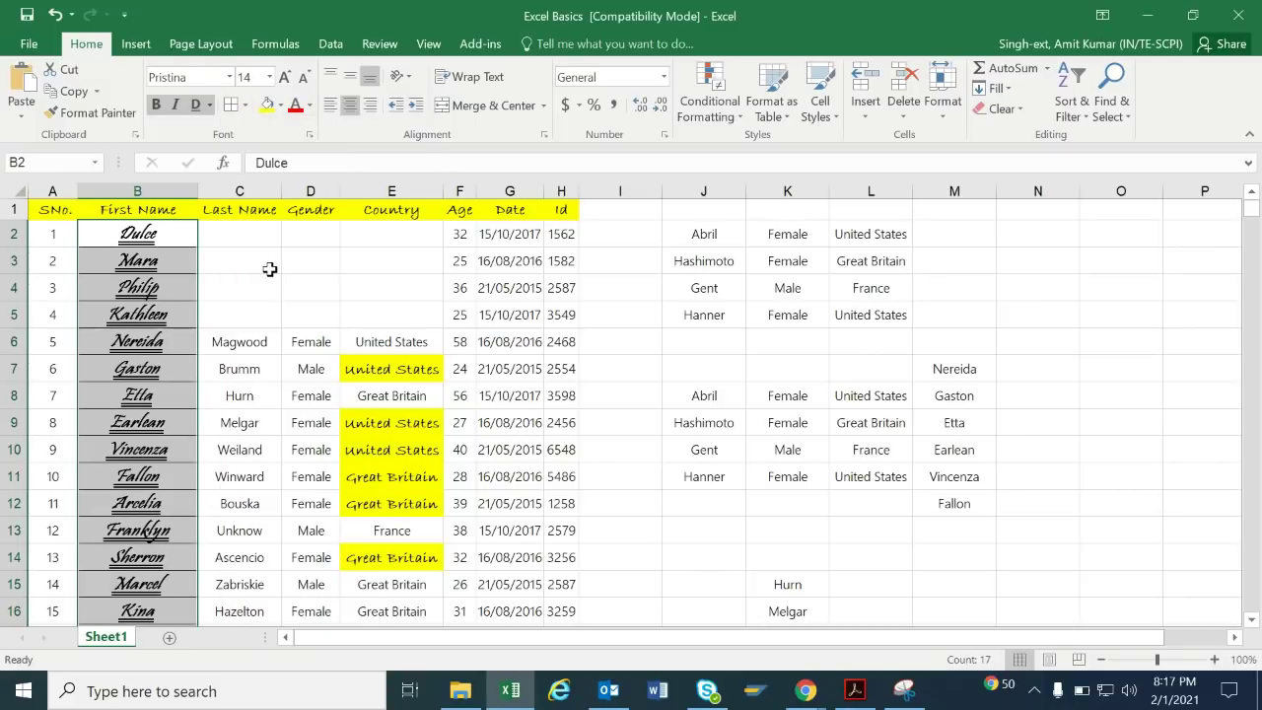
pyautogui.click(244, 106)
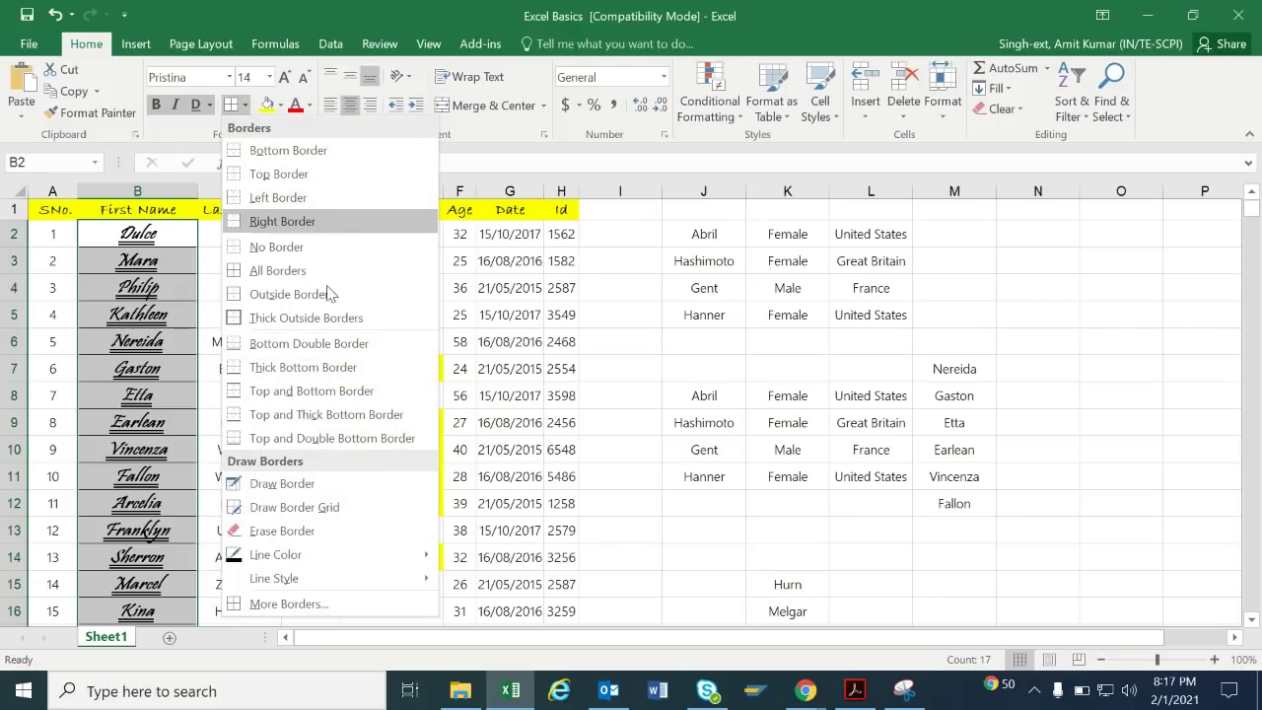
pyautogui.click(327, 315)
pyautogui.click(327, 312)
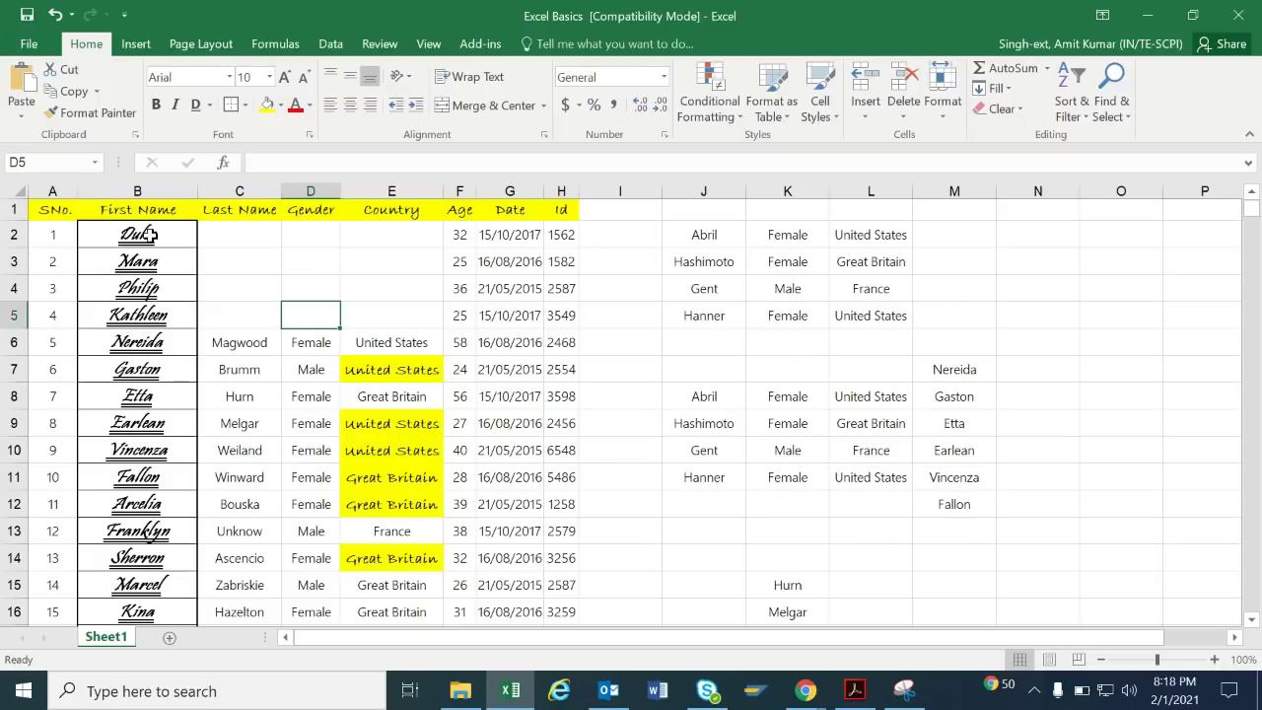
pyautogui.click(151, 233)
# Fill cell B2 with light blue after briefly trying purple.
pyautogui.click(282, 106)
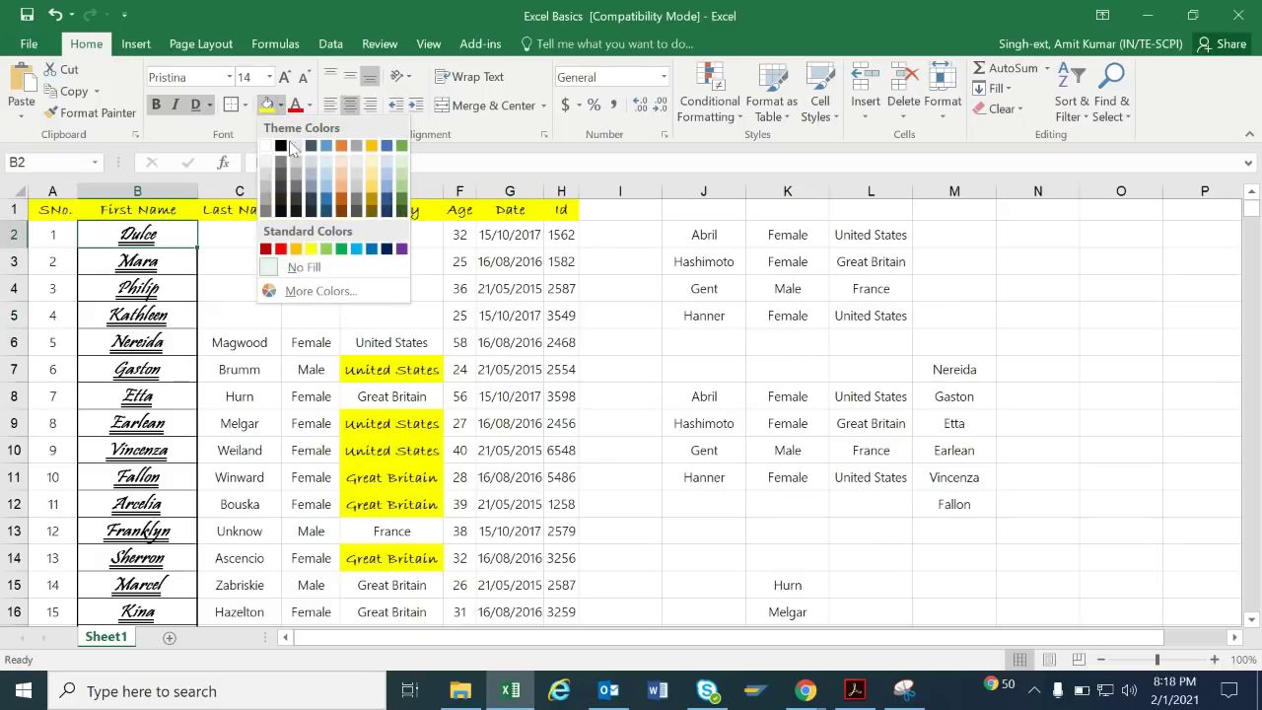
pyautogui.click(401, 249)
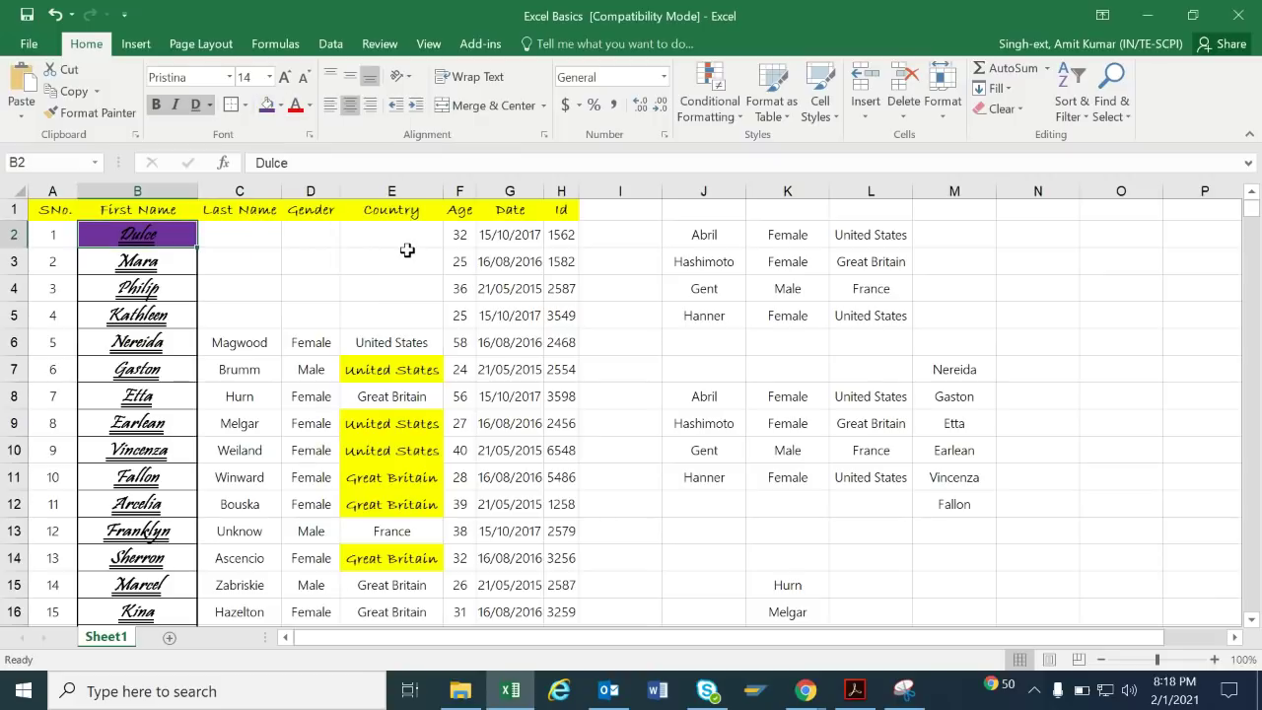
pyautogui.click(282, 106)
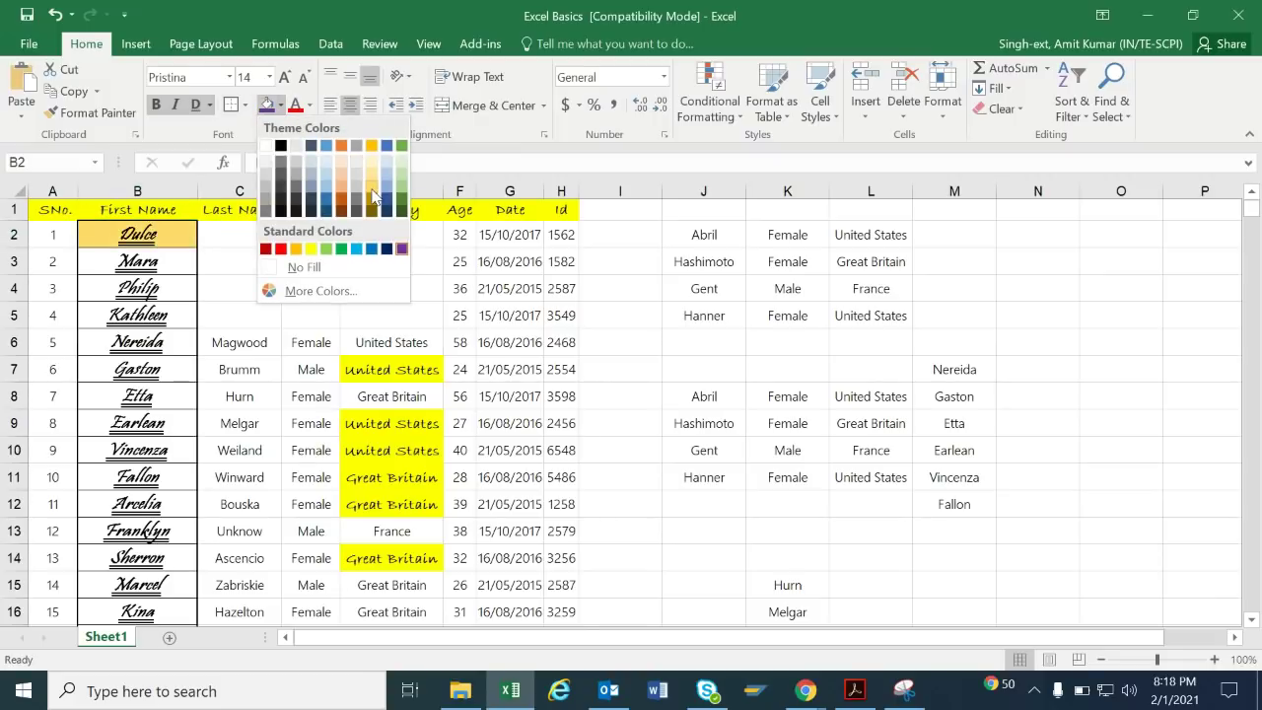
pyautogui.click(388, 194)
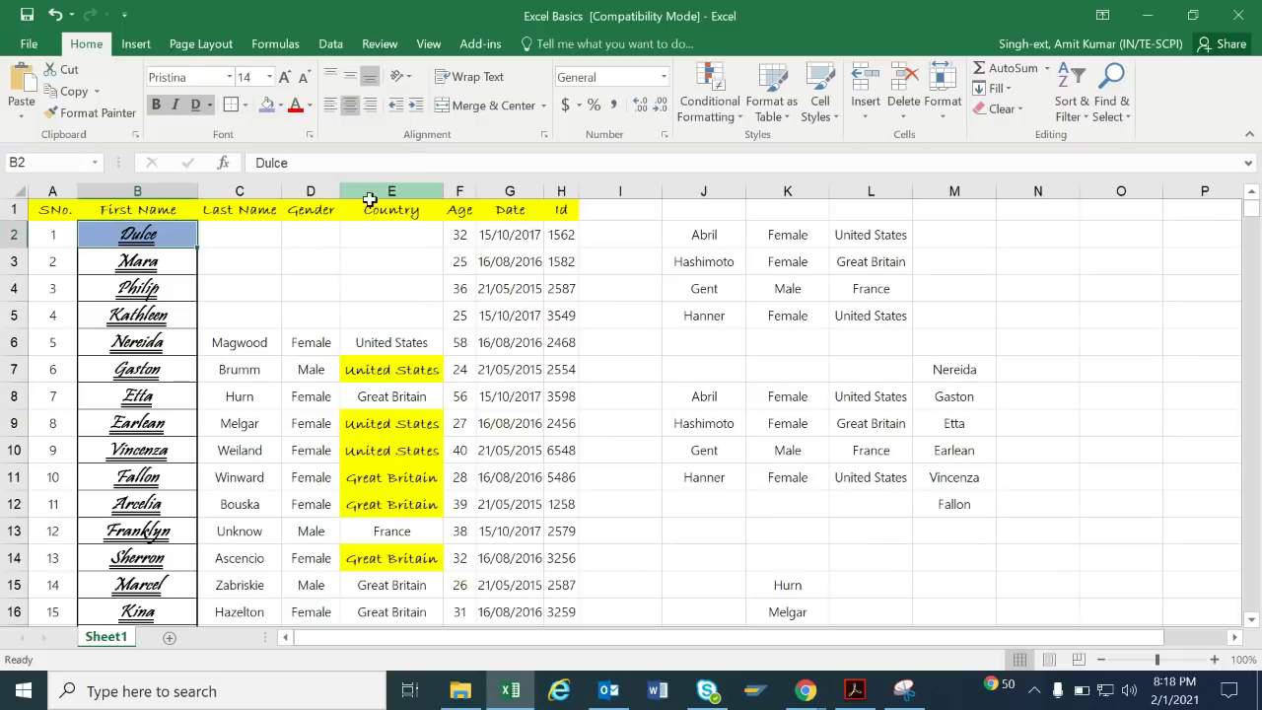
pyautogui.click(306, 258)
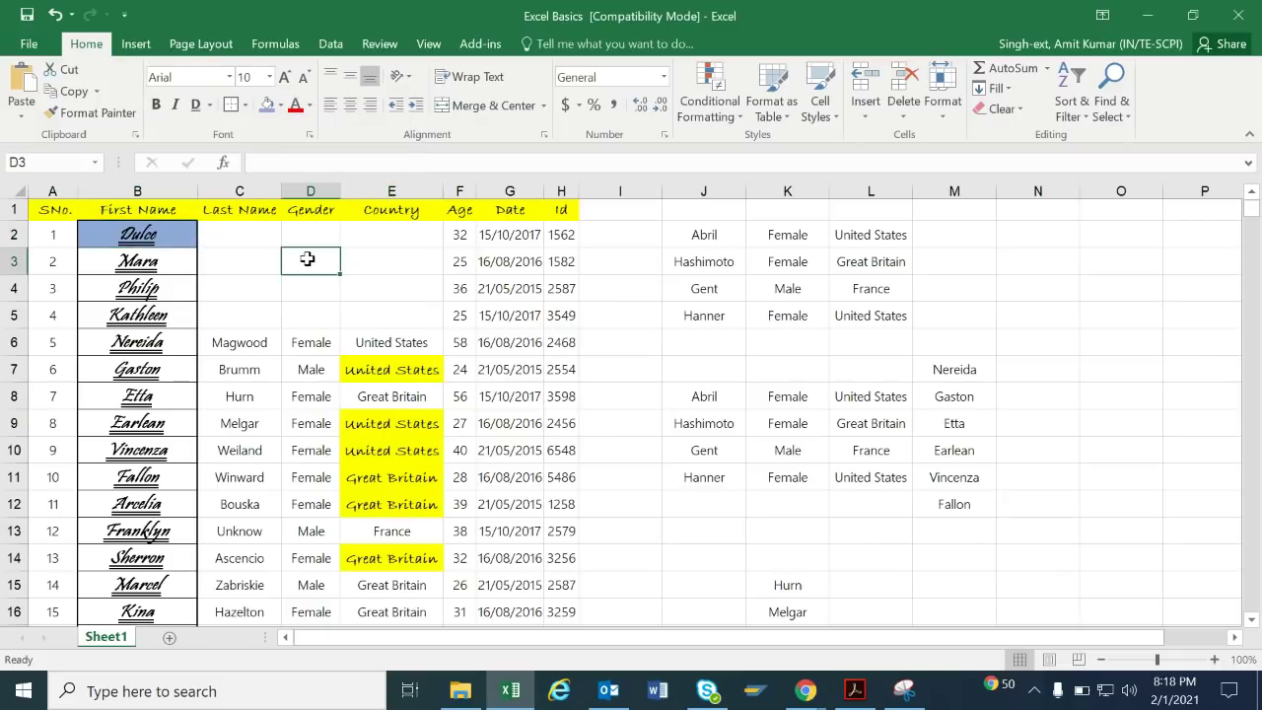
# Make the Dulce text in B2 red.
pyautogui.click(125, 239)
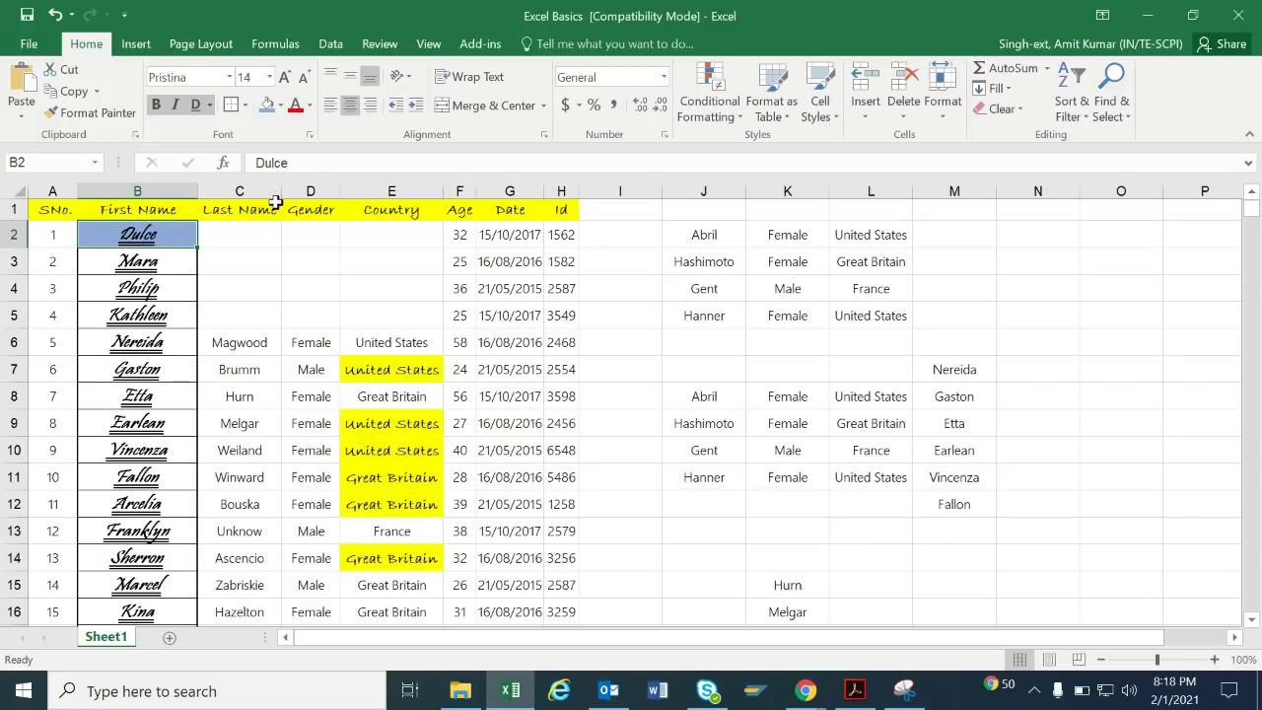
pyautogui.click(310, 105)
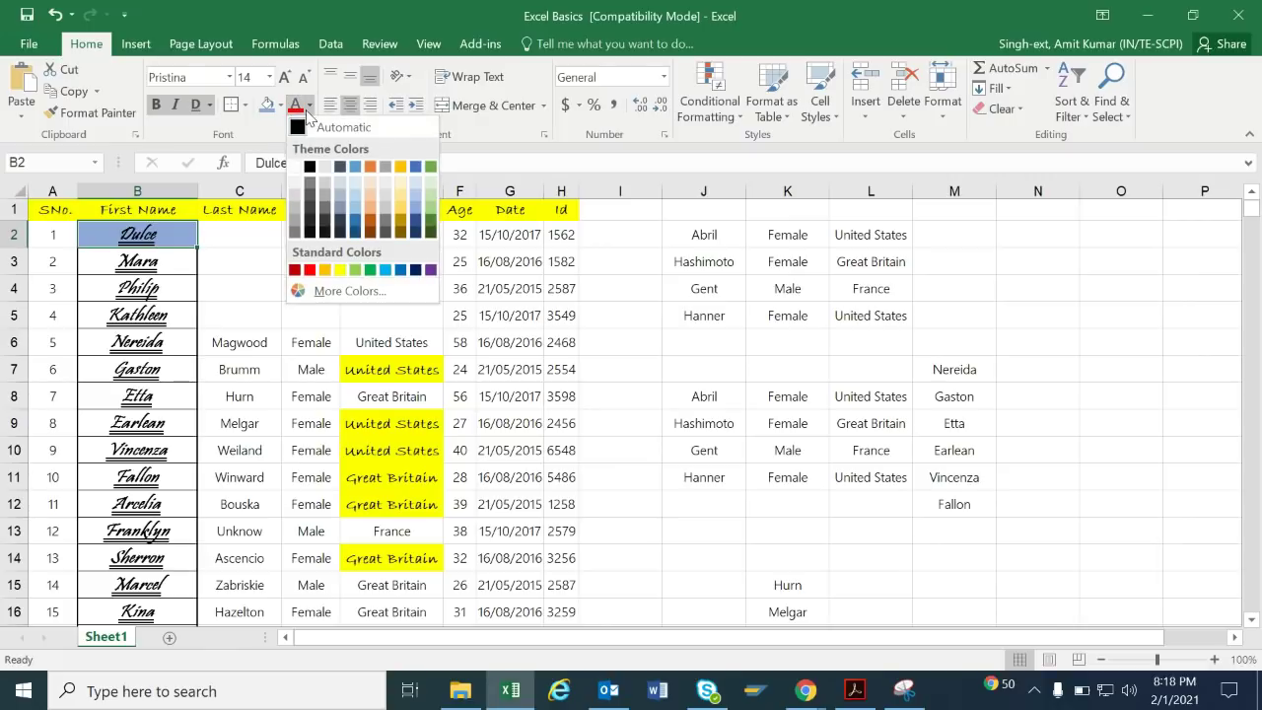
pyautogui.click(311, 269)
pyautogui.click(312, 266)
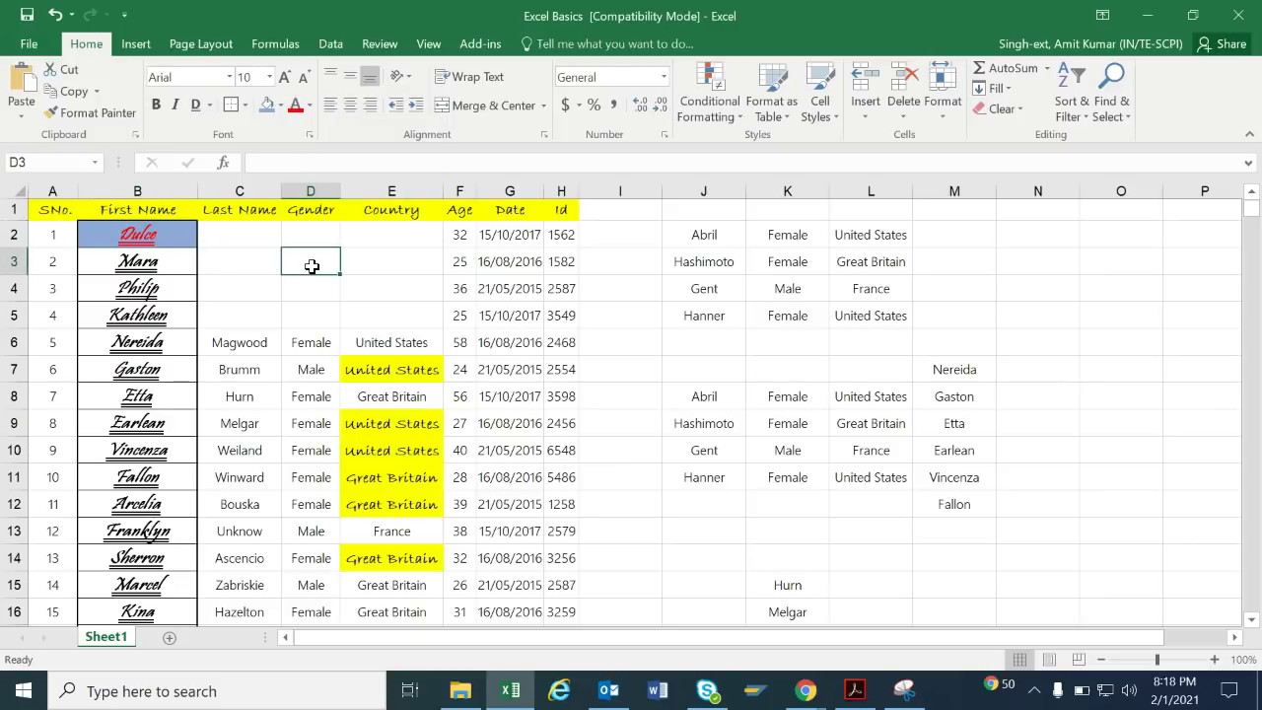
# Step the font size up to 14, then back down to 10.
pyautogui.click(285, 77)
pyautogui.click(285, 76)
pyautogui.click(285, 77)
pyautogui.click(305, 78)
pyautogui.click(305, 78)
pyautogui.click(305, 78)
pyautogui.click(347, 299)
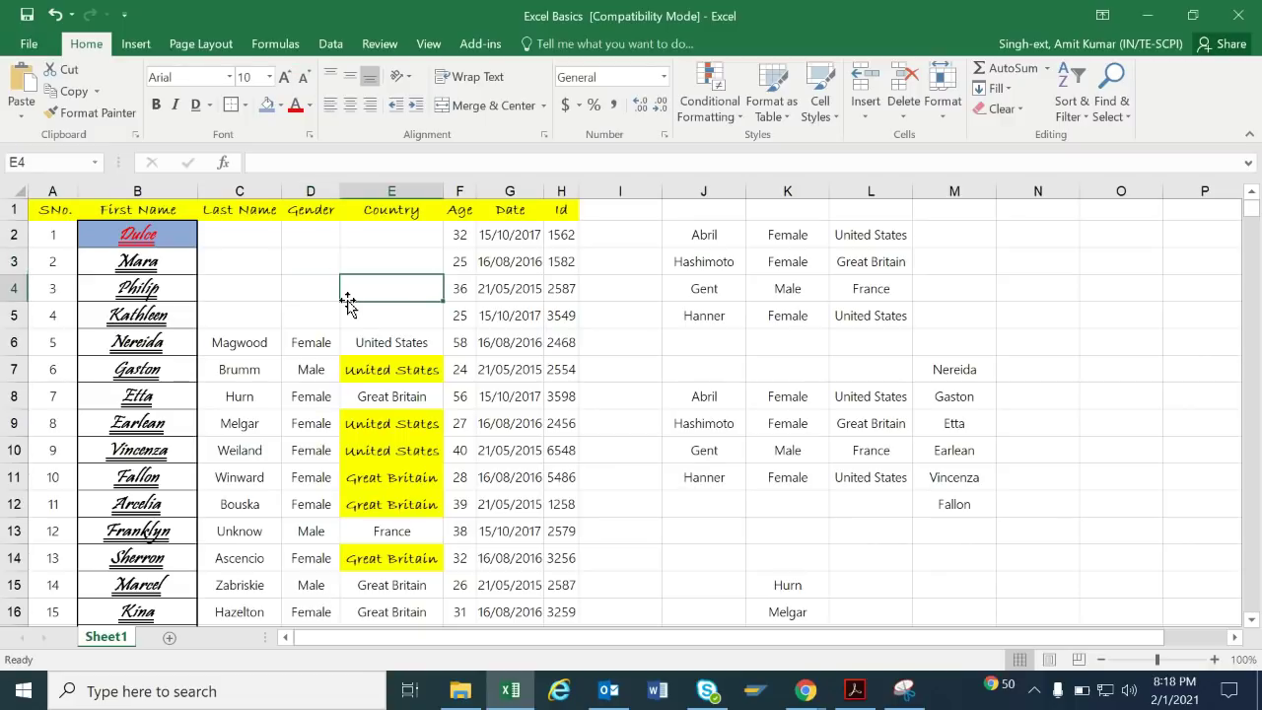
# Clear all contents of columns J through M.
pyautogui.moveTo(715, 190); pyautogui.dragTo(943, 227)
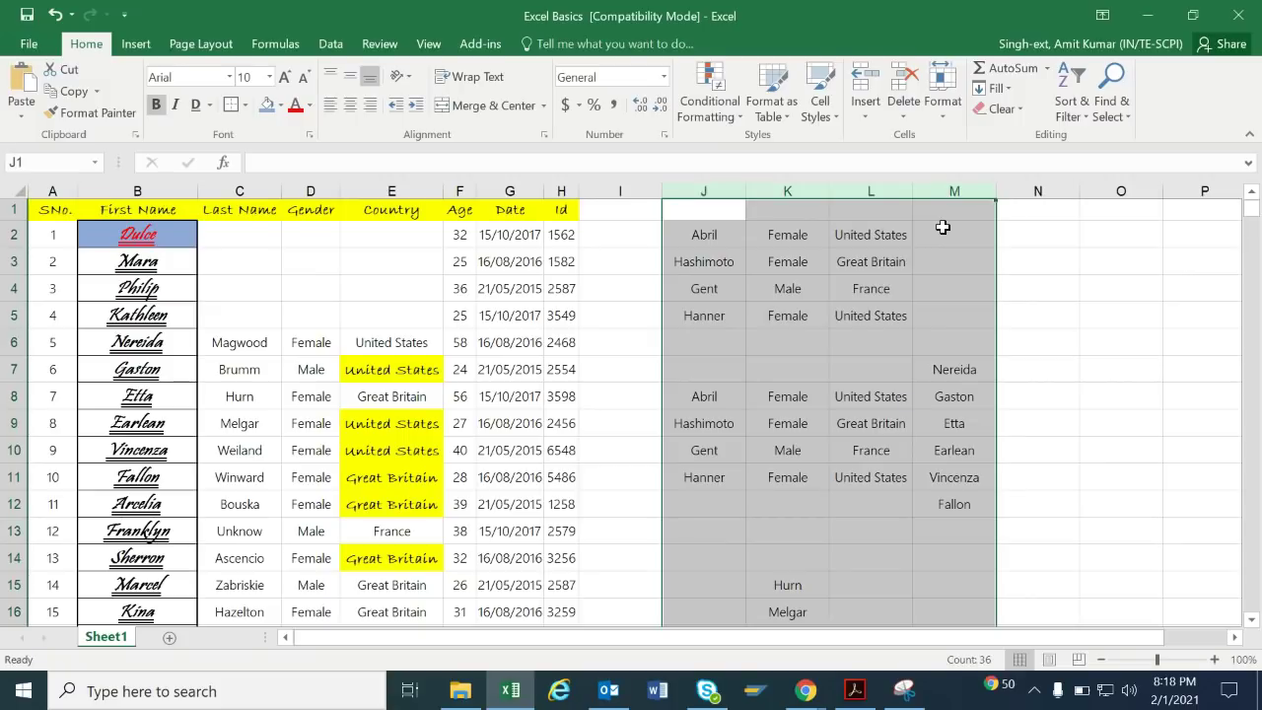
pyautogui.press('Delete')
pyautogui.click(724, 293)
# Copy the Last Name–Country block C6:E13 and paste it starting at C2.
pyautogui.moveTo(257, 344); pyautogui.dragTo(389, 527)
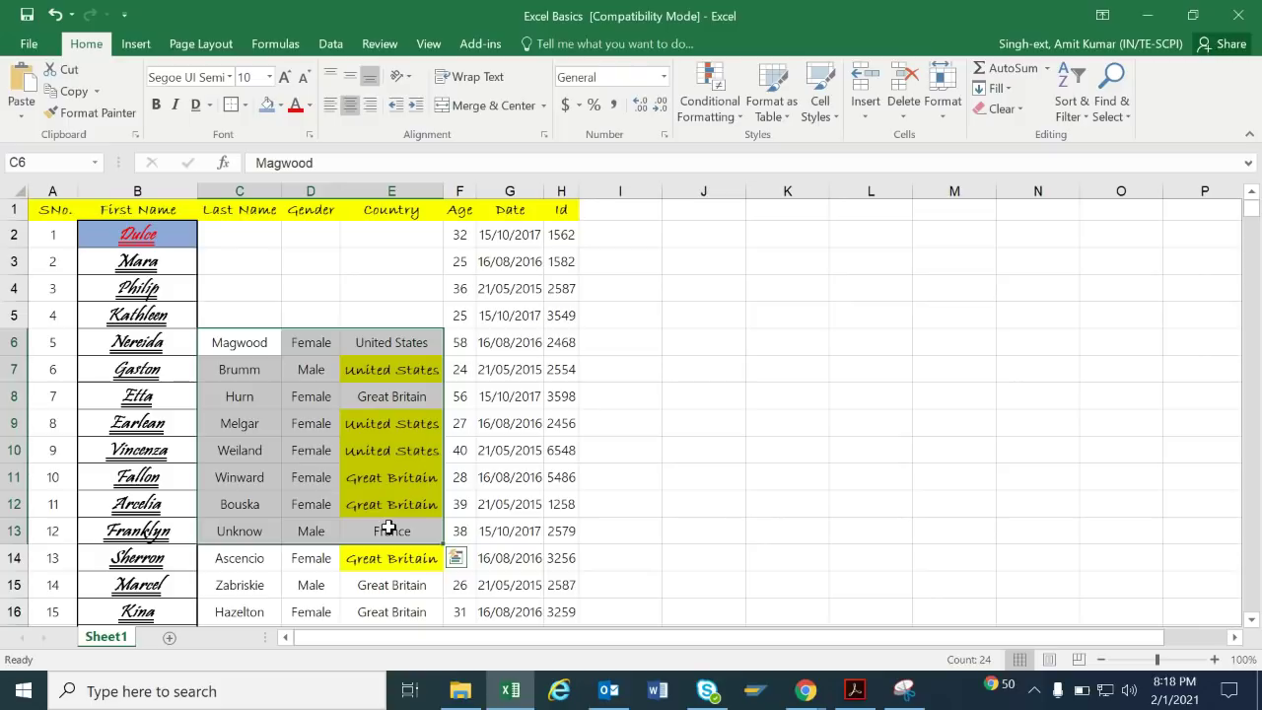
pyautogui.hotkey('ctrl', 'c')
pyautogui.click(243, 236)
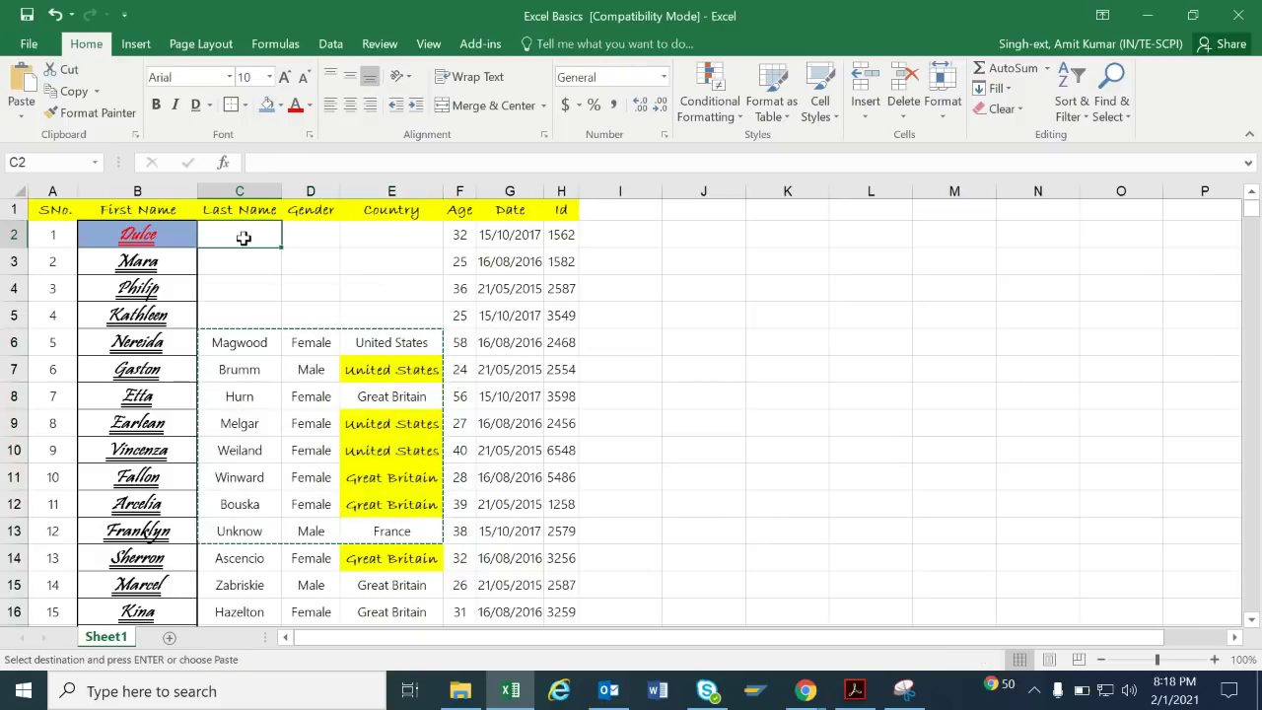
pyautogui.hotkey('ctrl', 'v')
pyautogui.click(758, 336)
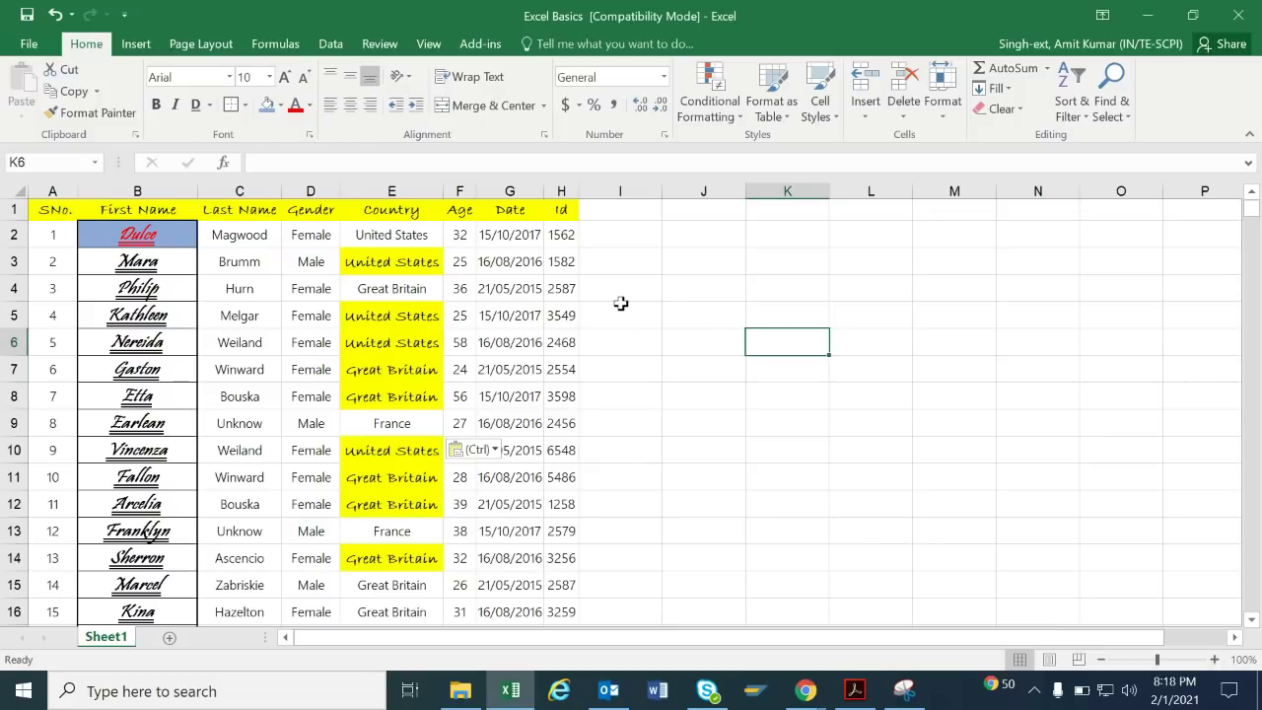
pyautogui.click(275, 362)
# Apply All Borders to every cell of the employee table.
pyautogui.hotkey('ctrl', 'a')
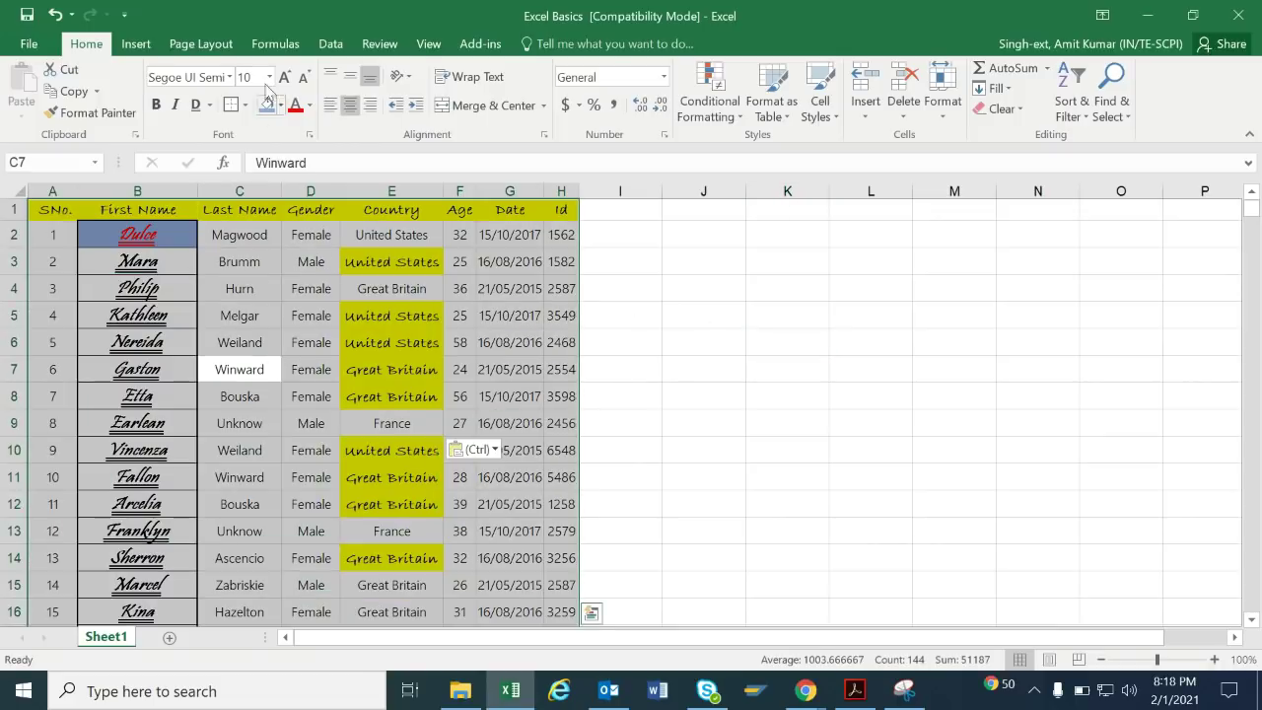
pyautogui.click(243, 105)
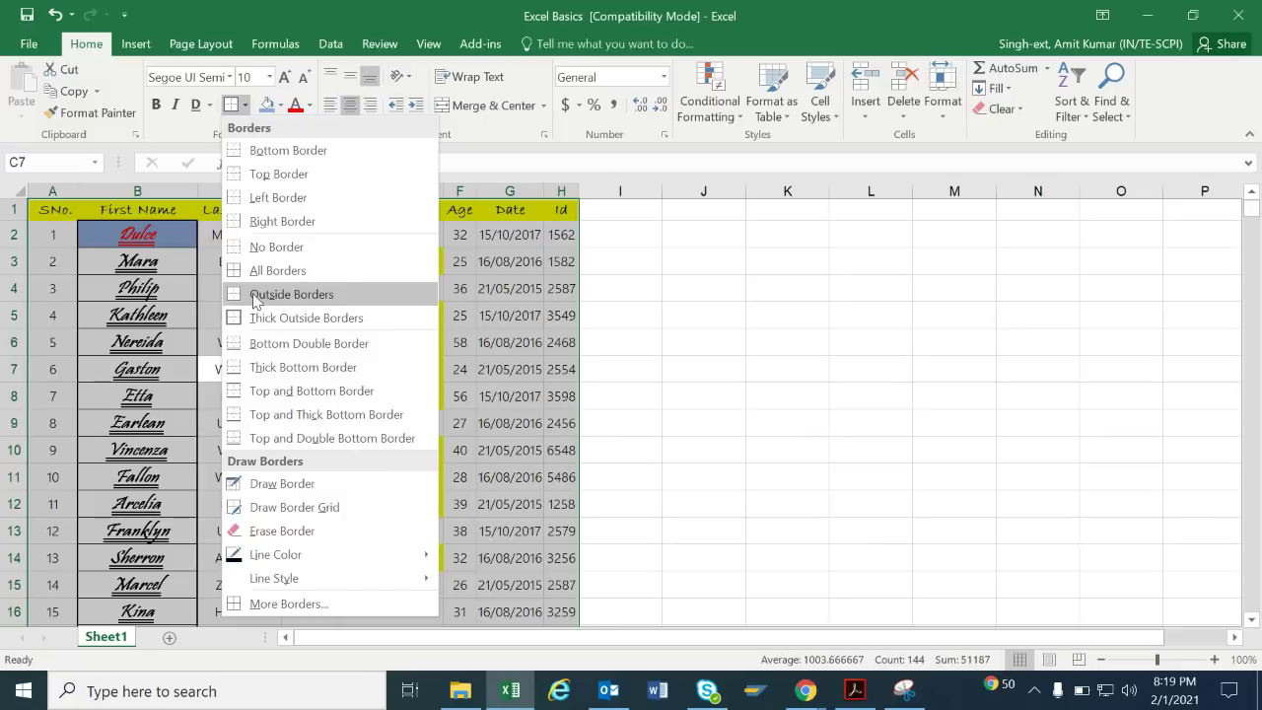
pyautogui.click(271, 270)
pyautogui.click(267, 271)
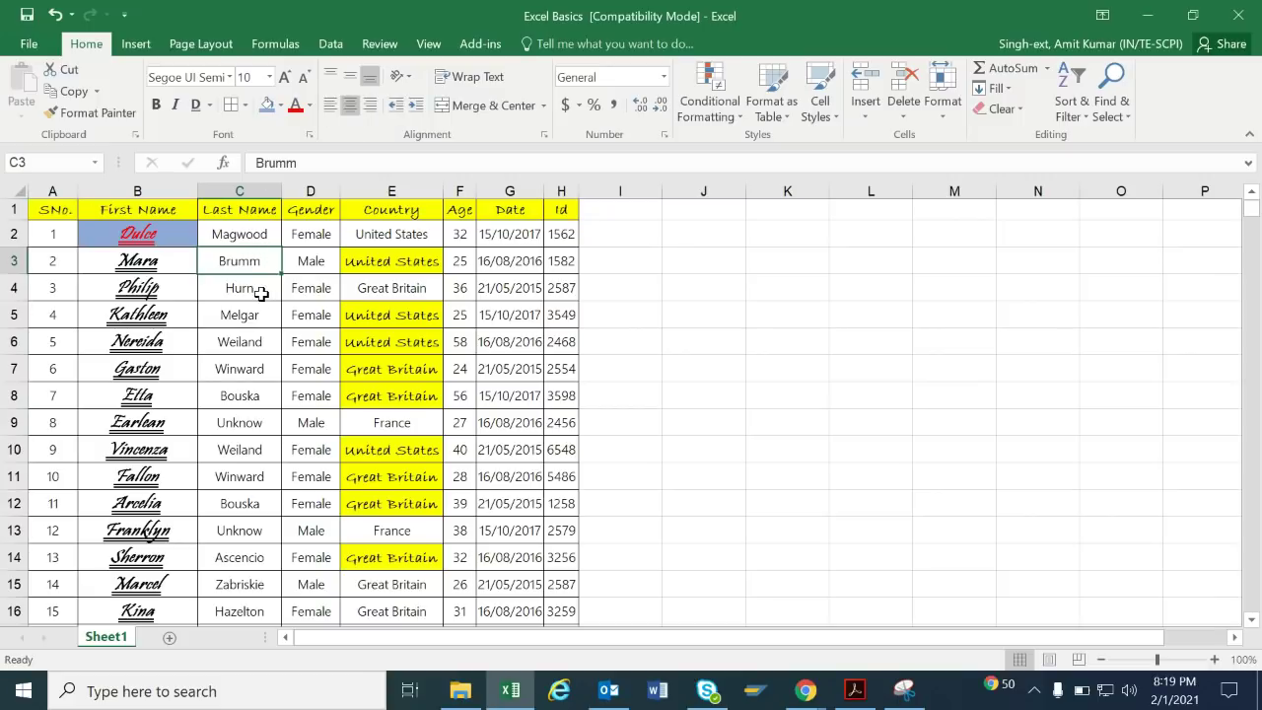
# Make row 3 taller, widen the First Name column, and top-align Mara in B3.
pyautogui.moveTo(22, 274); pyautogui.dragTo(22, 297)
pyautogui.moveTo(191, 188); pyautogui.dragTo(254, 189)
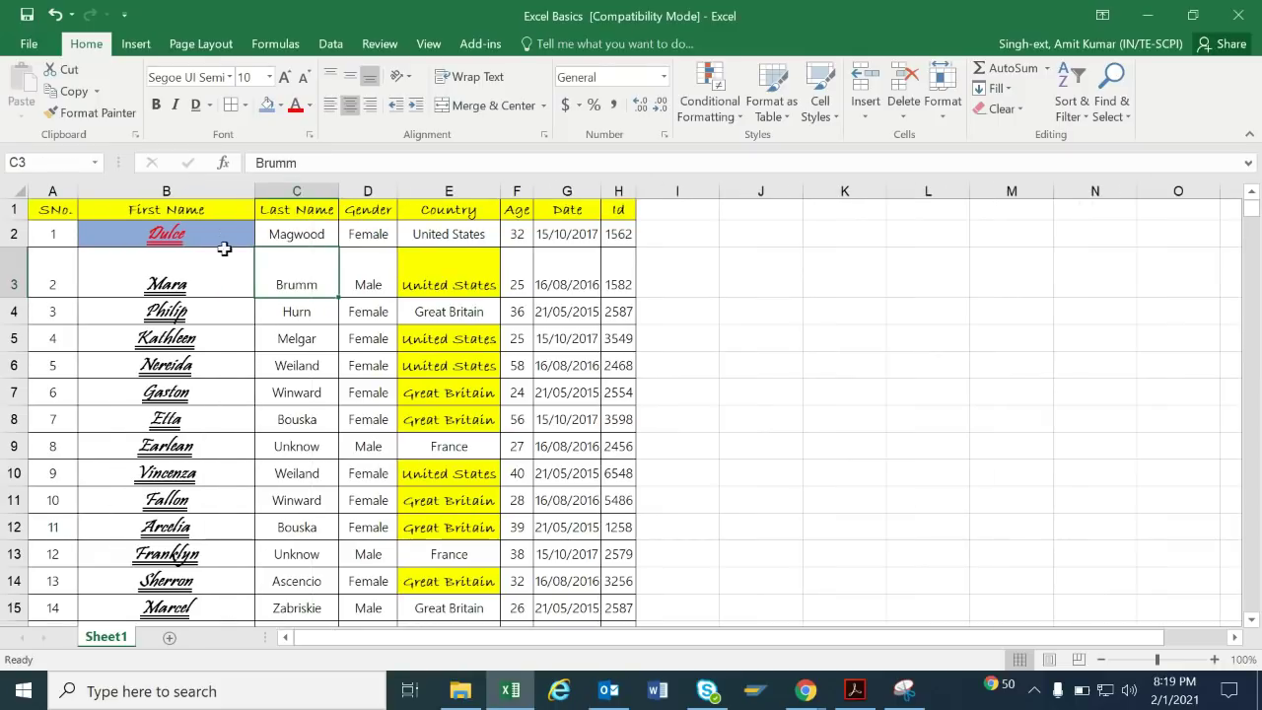
pyautogui.click(217, 299)
pyautogui.click(232, 274)
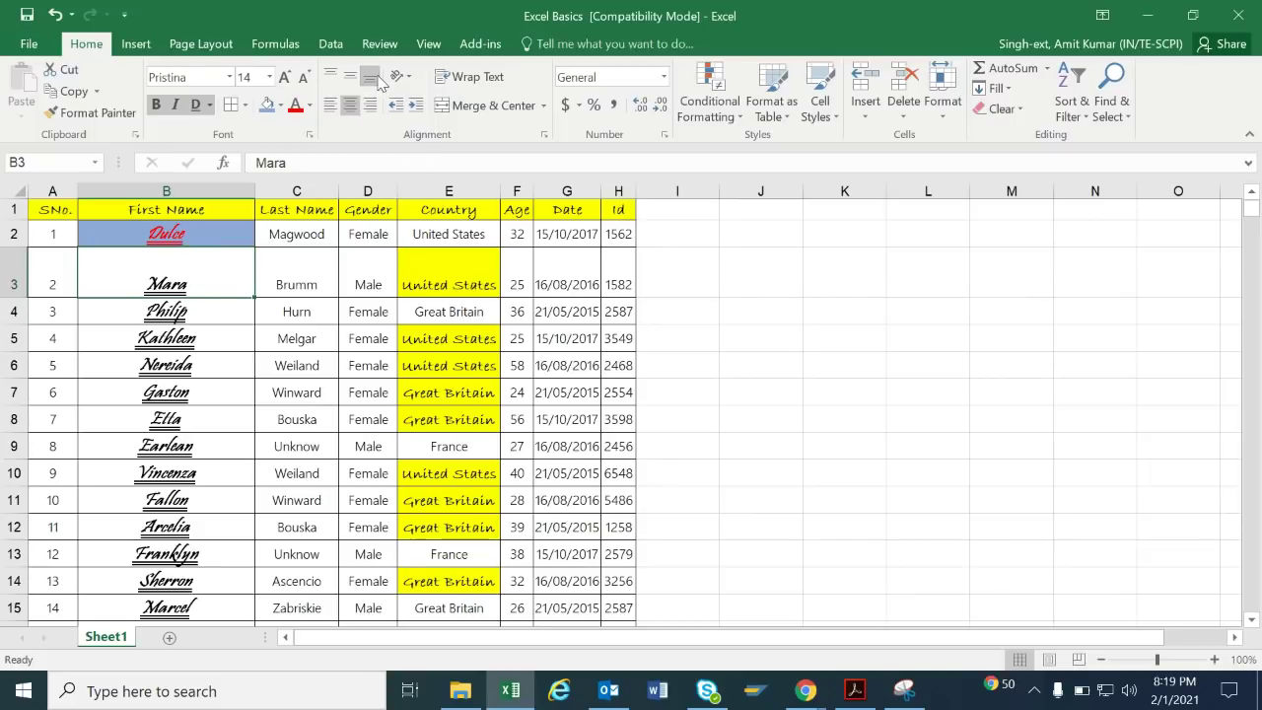
pyautogui.click(331, 78)
# Vertically centre Mara in B3 after briefly trying top alignment.
pyautogui.click(347, 79)
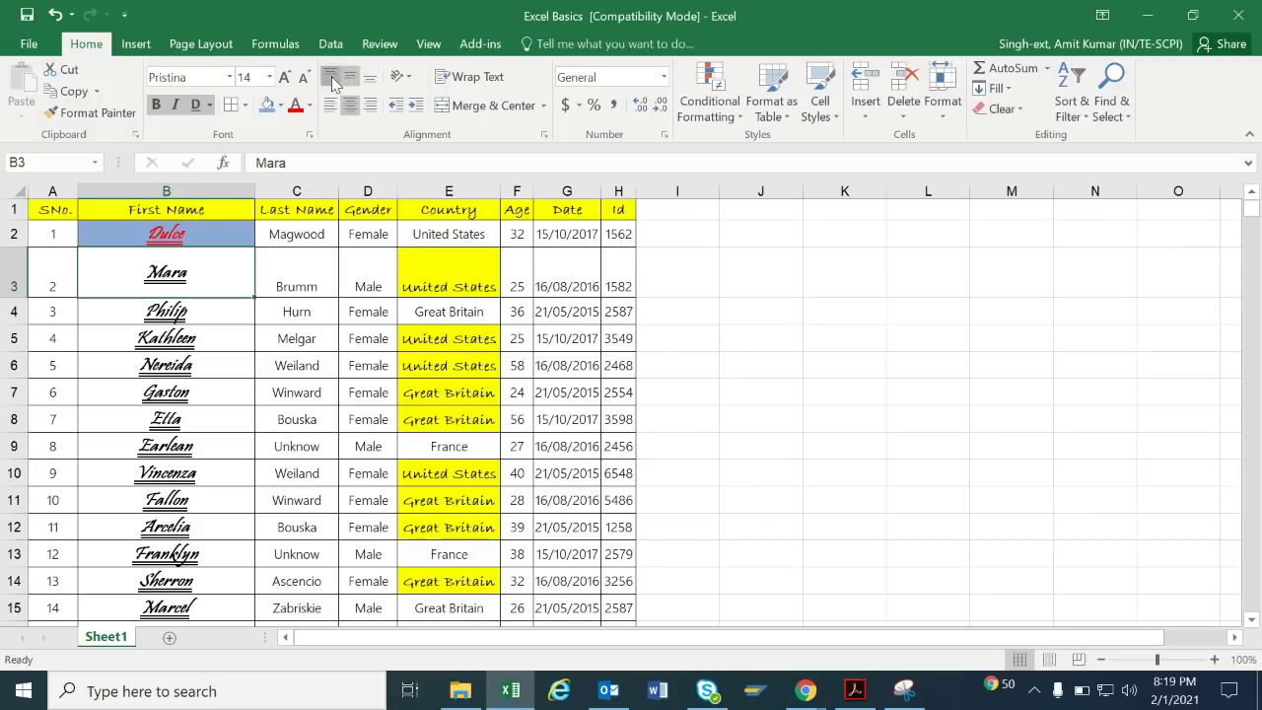
pyautogui.click(331, 76)
pyautogui.click(350, 81)
# Try left, right and centre alignment on B3, ending with left alignment.
pyautogui.click(331, 116)
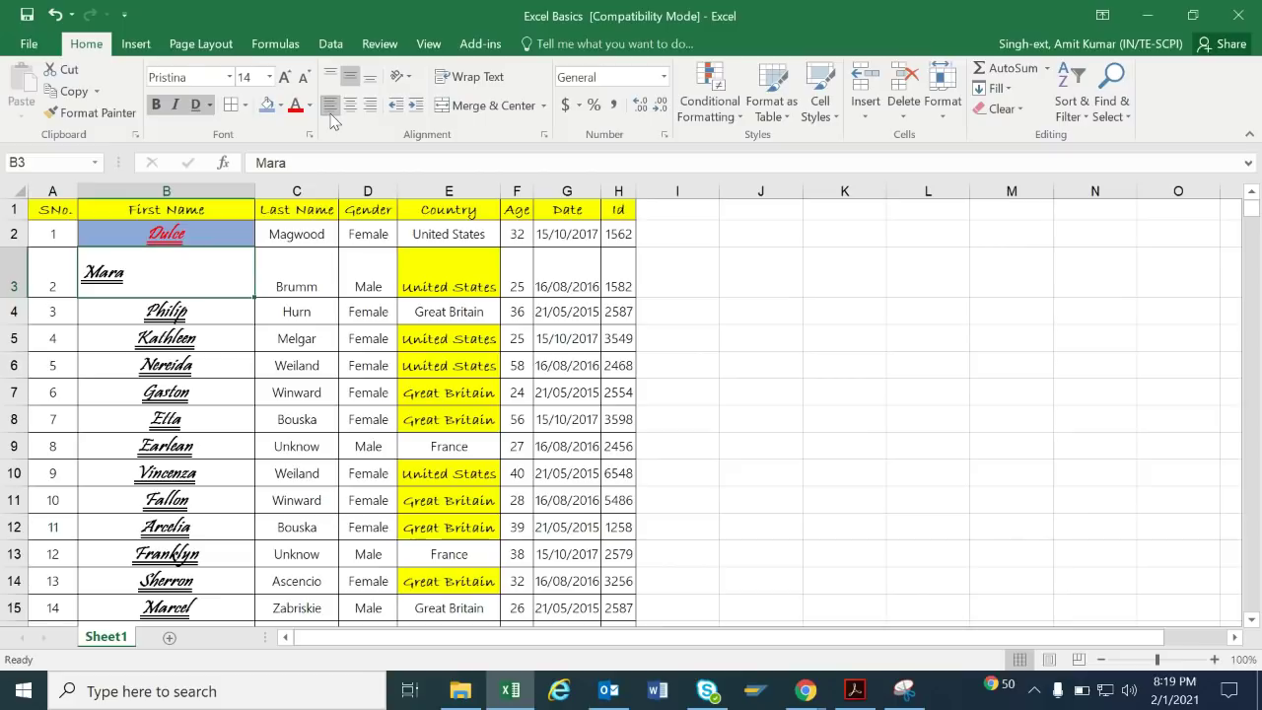
pyautogui.click(372, 108)
pyautogui.click(351, 107)
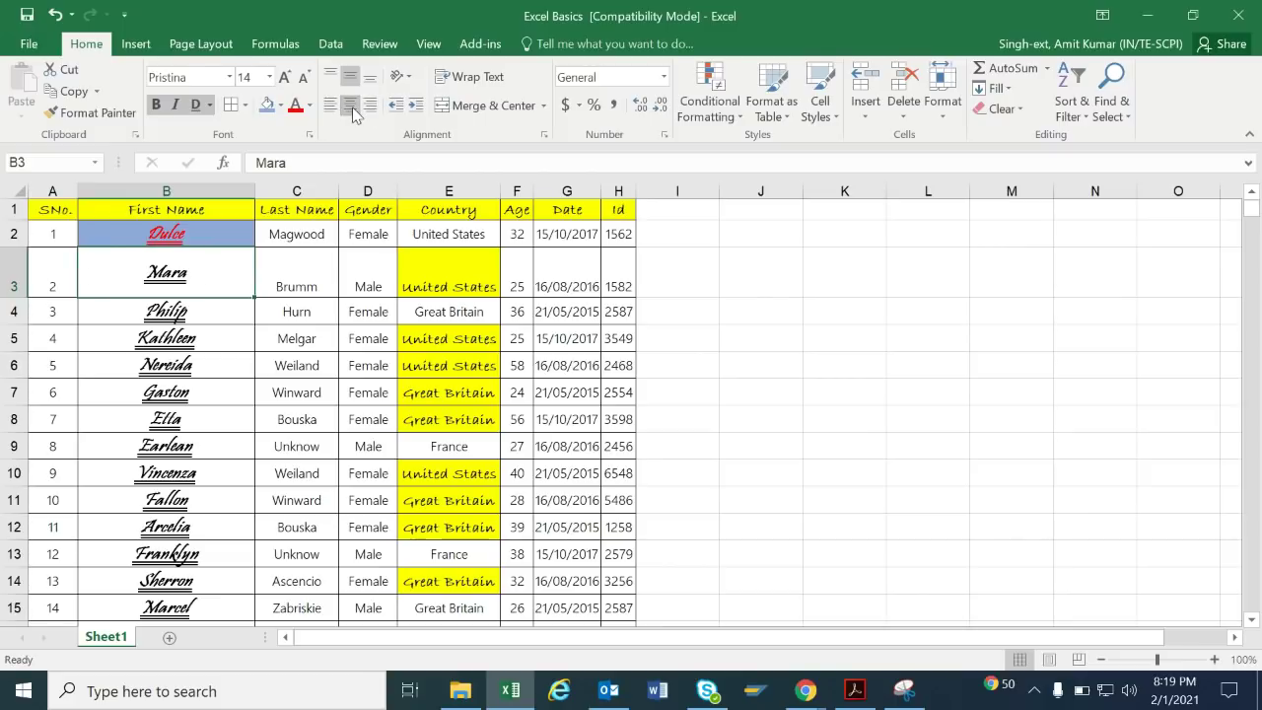
pyautogui.click(330, 105)
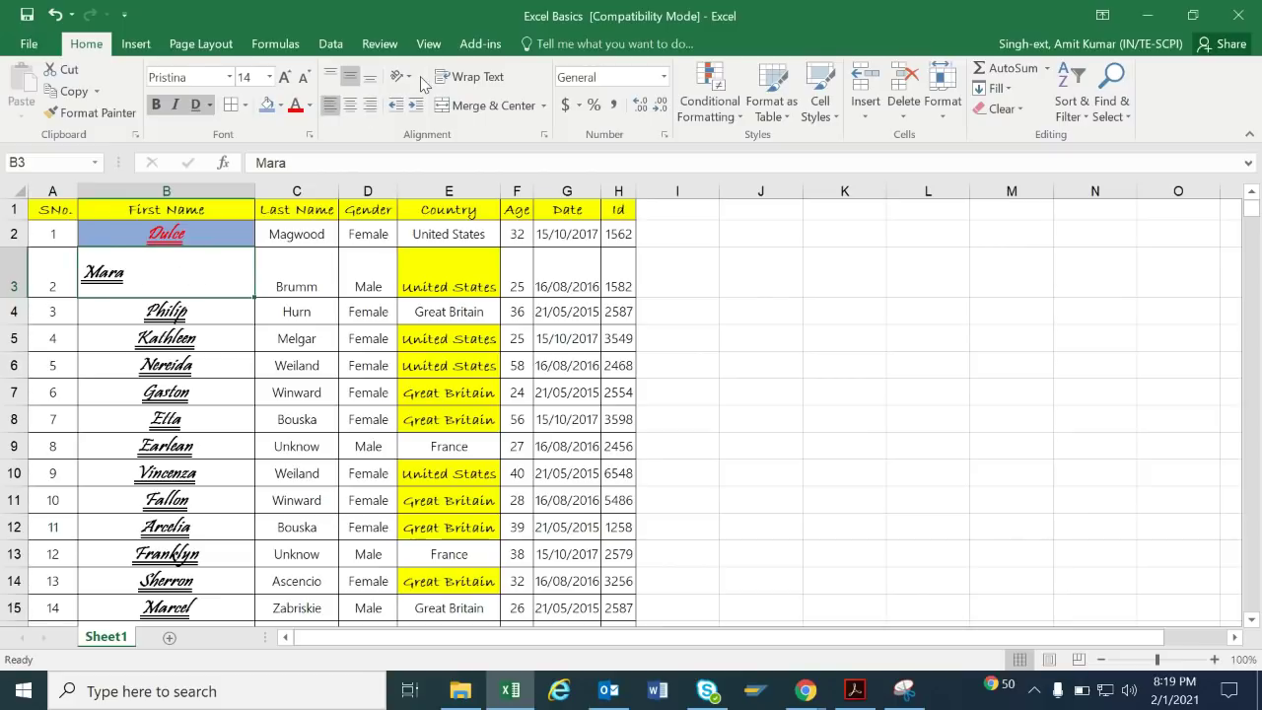
# Angle B3's text counterclockwise, then clockwise instead.
pyautogui.click(407, 76)
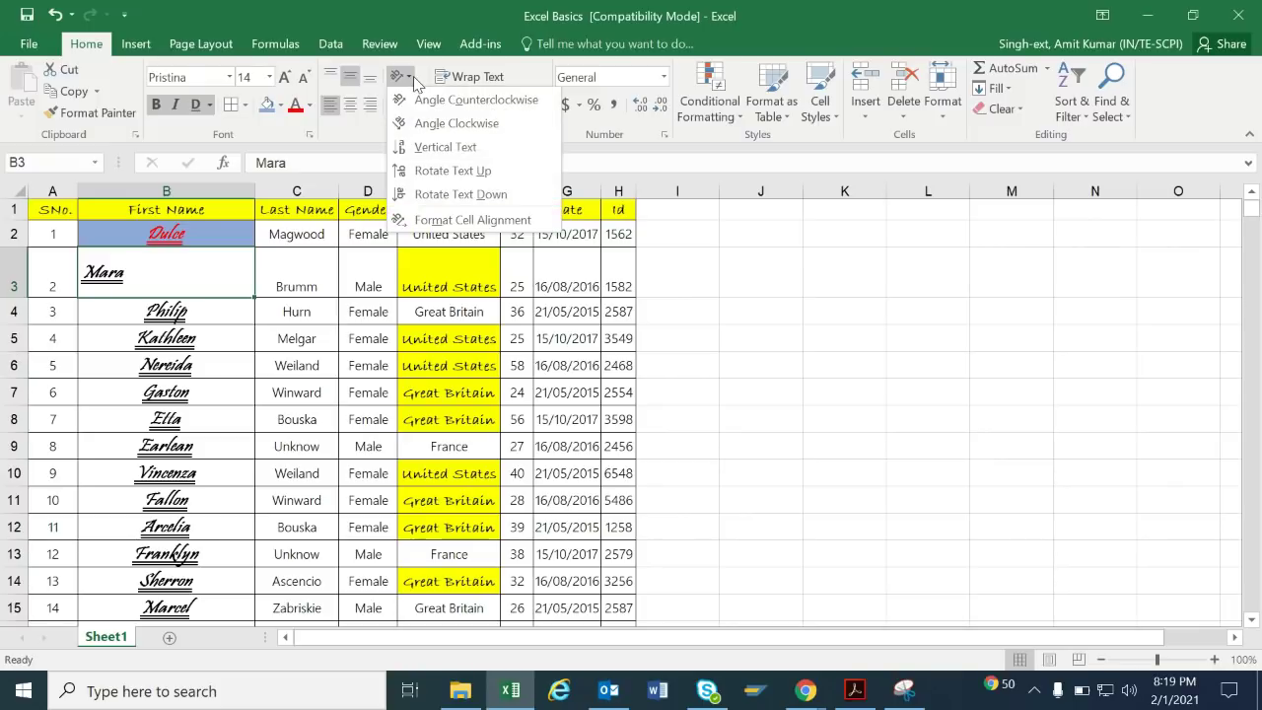
pyautogui.click(464, 102)
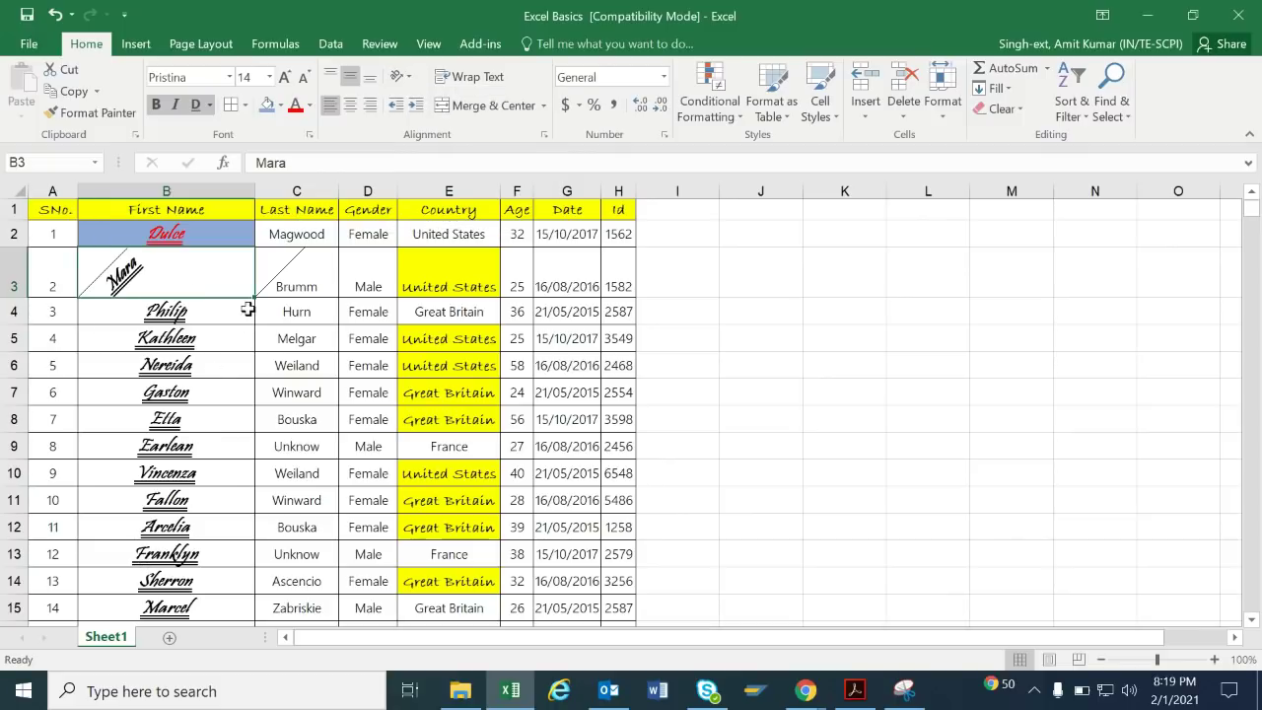
pyautogui.click(399, 76)
pyautogui.click(436, 123)
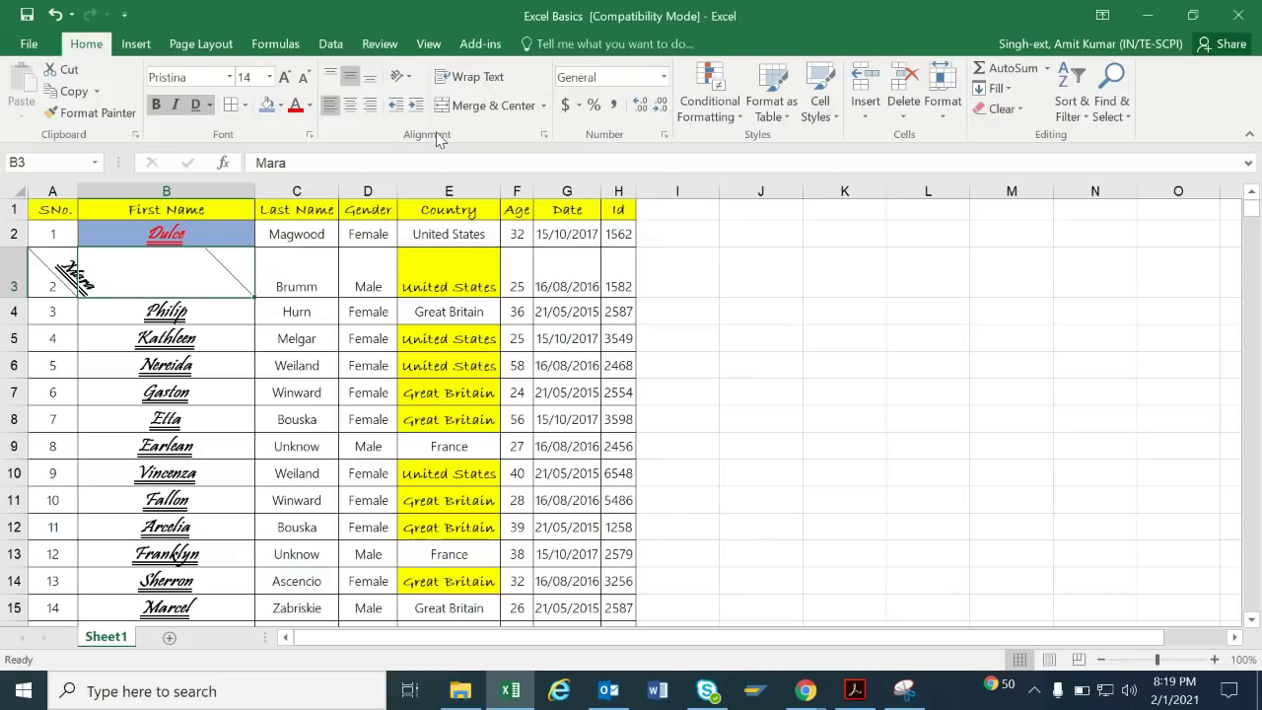
# Set the angle to 0 in Format Cells, cancel, and undo the rotation with Ctrl+Z.
pyautogui.click(399, 76)
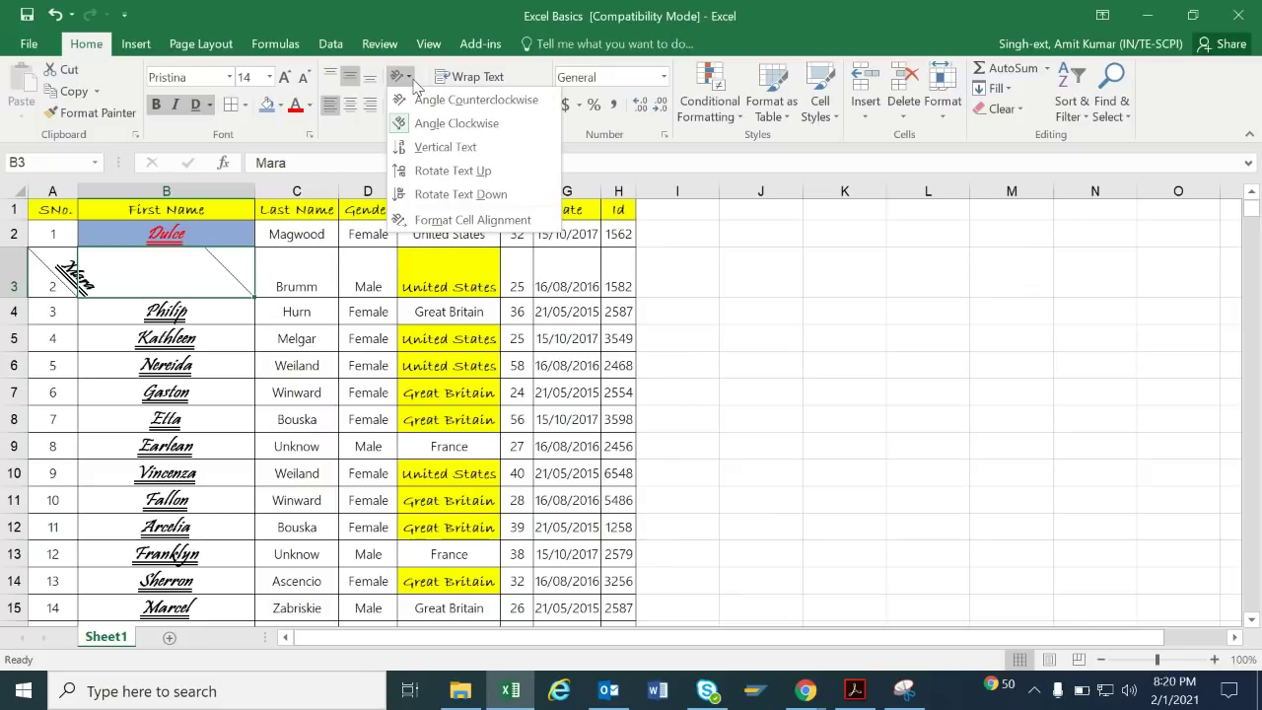
pyautogui.click(439, 217)
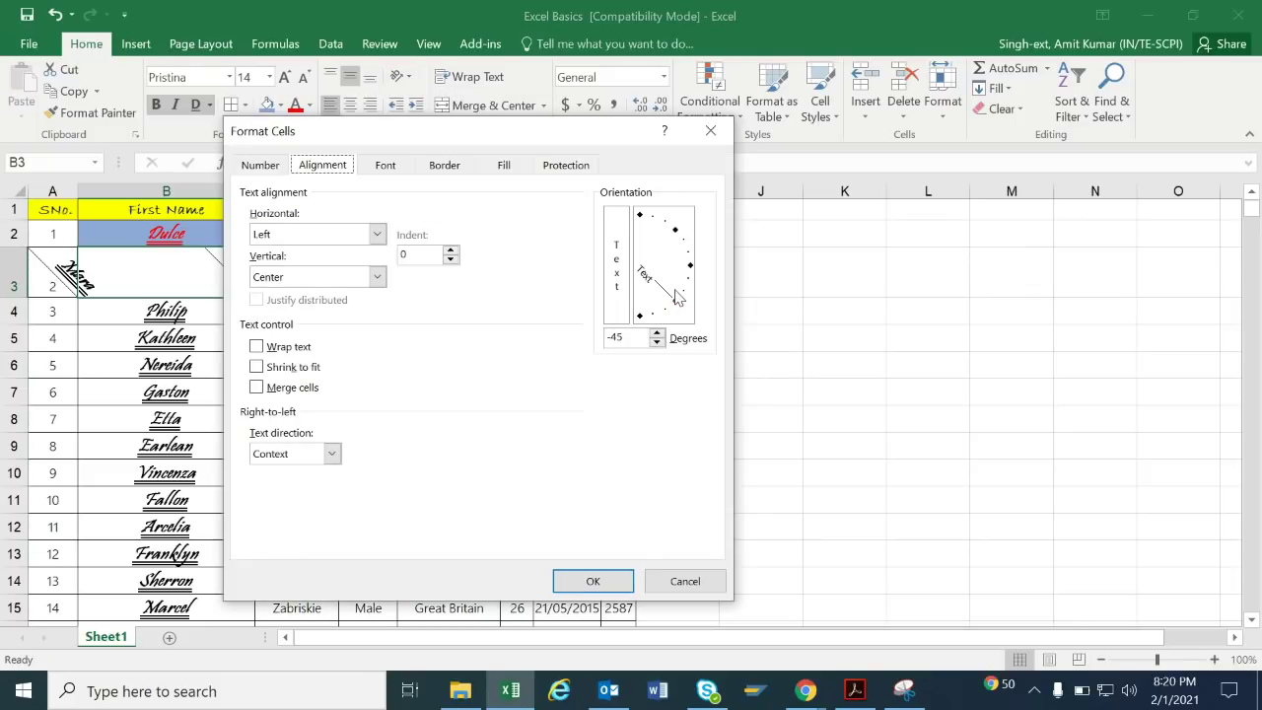
pyautogui.moveTo(675, 300); pyautogui.dragTo(696, 273)
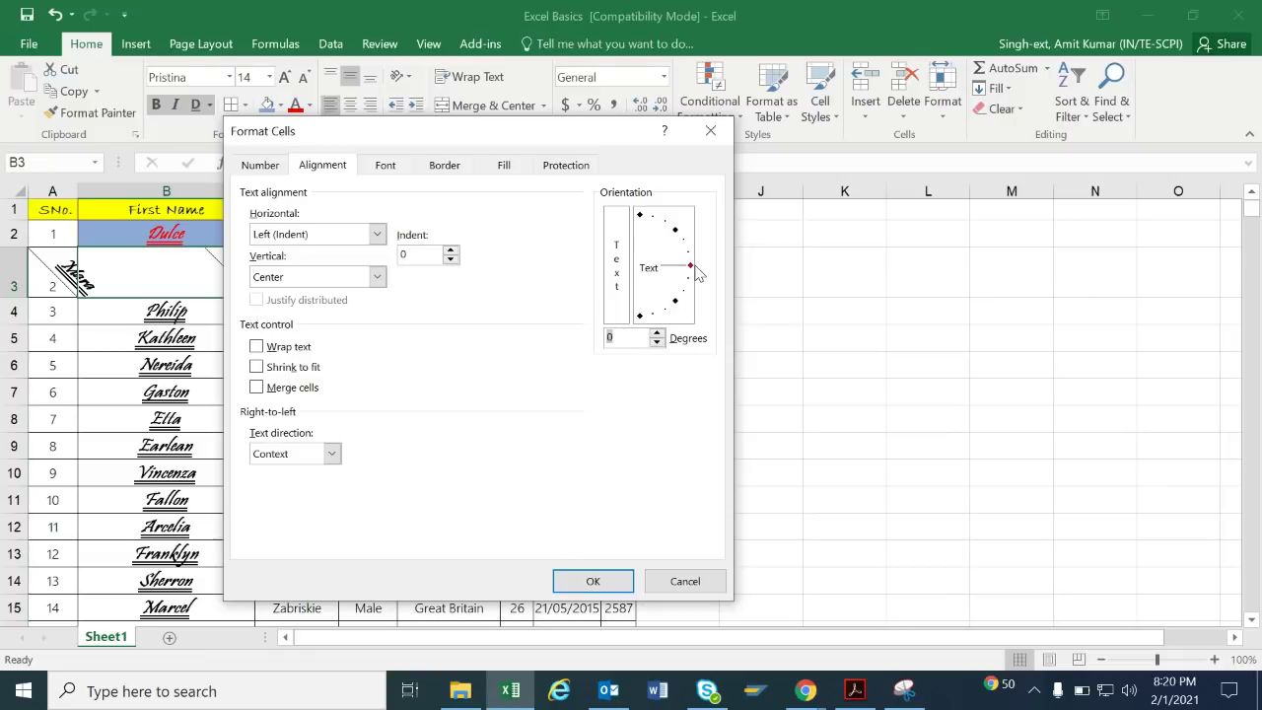
pyautogui.click(661, 586)
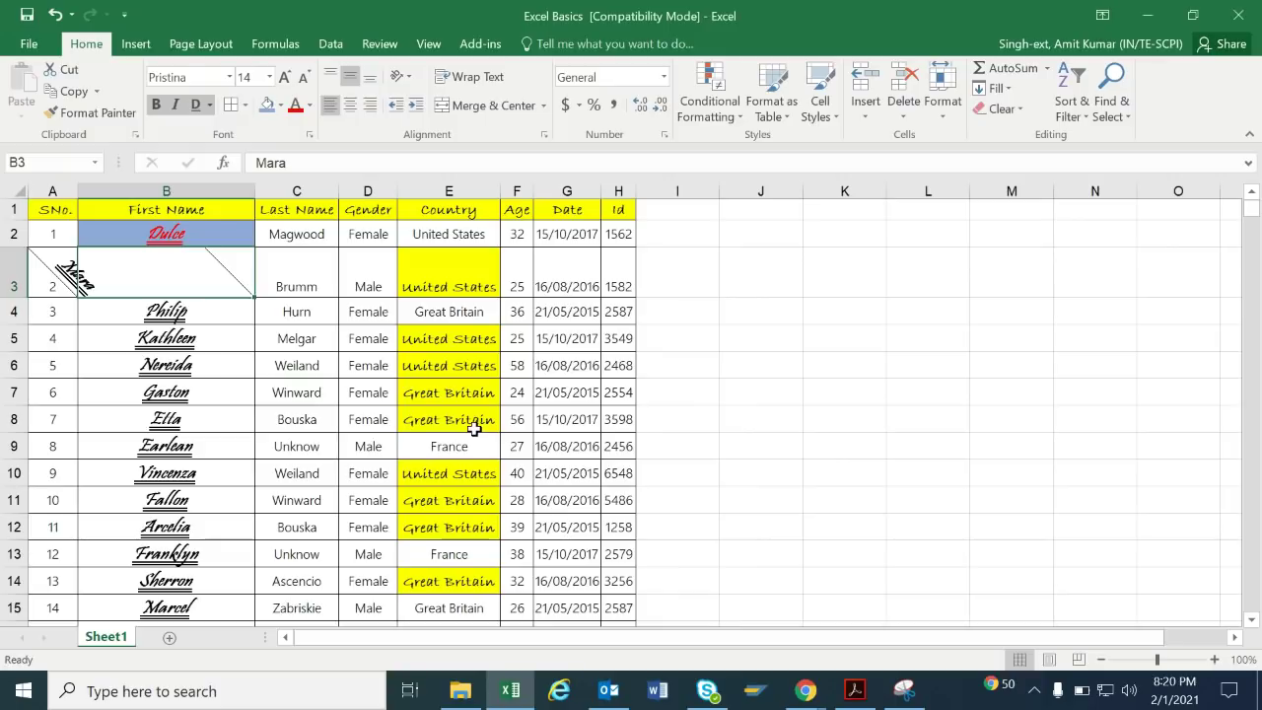
pyautogui.hotkey('ctrl', 'z')
pyautogui.hotkey('ctrl', 'z')
pyautogui.hotkey('ctrl', 'z')
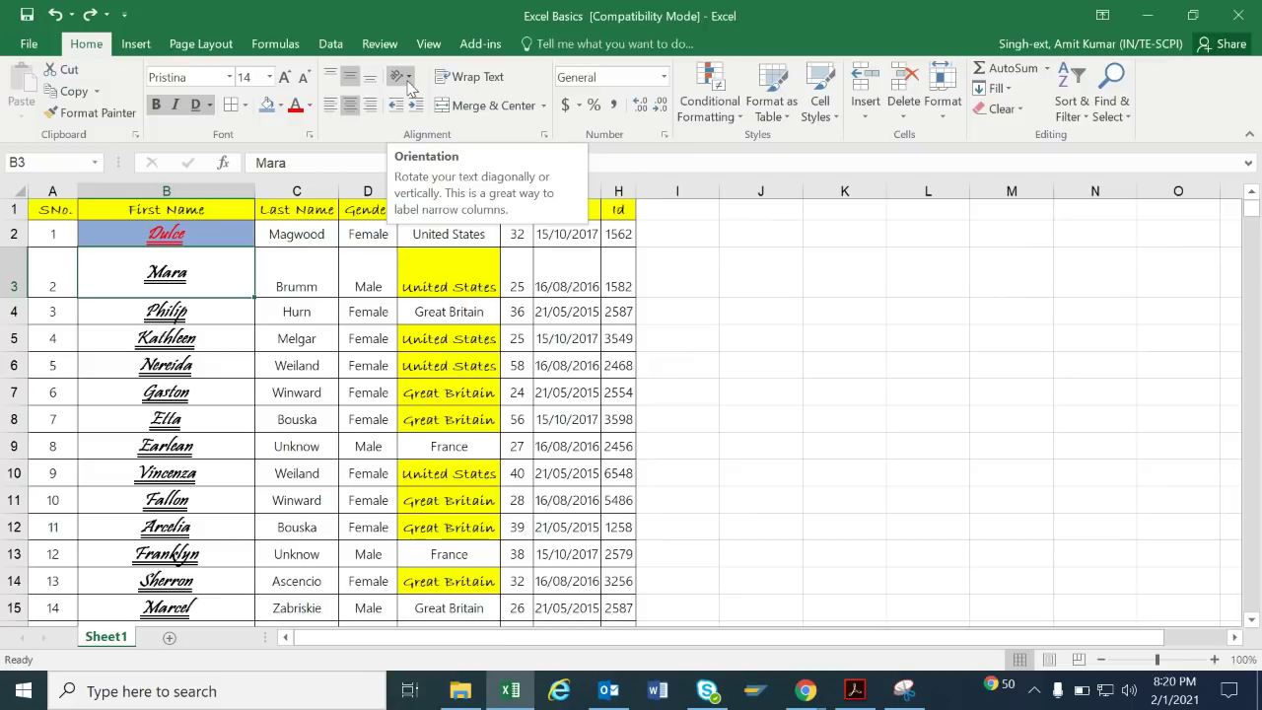
pyautogui.click(408, 82)
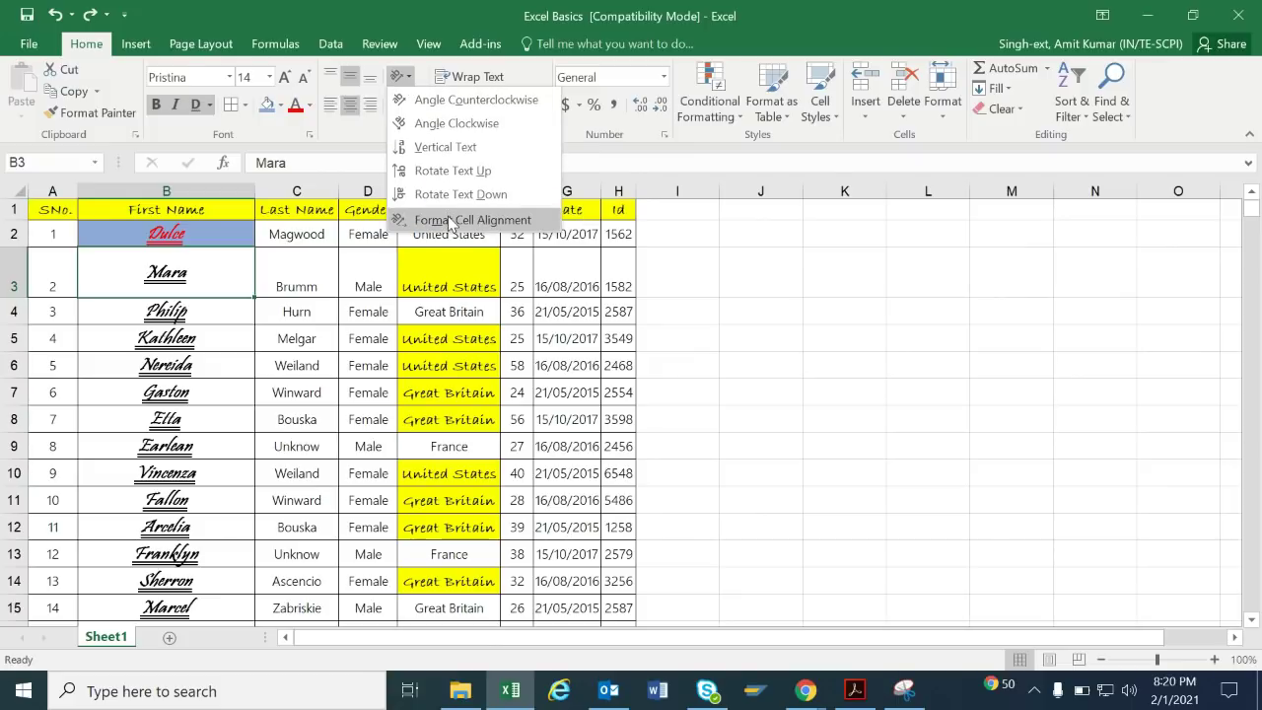
pyautogui.click(448, 219)
pyautogui.moveTo(690, 265); pyautogui.dragTo(683, 236)
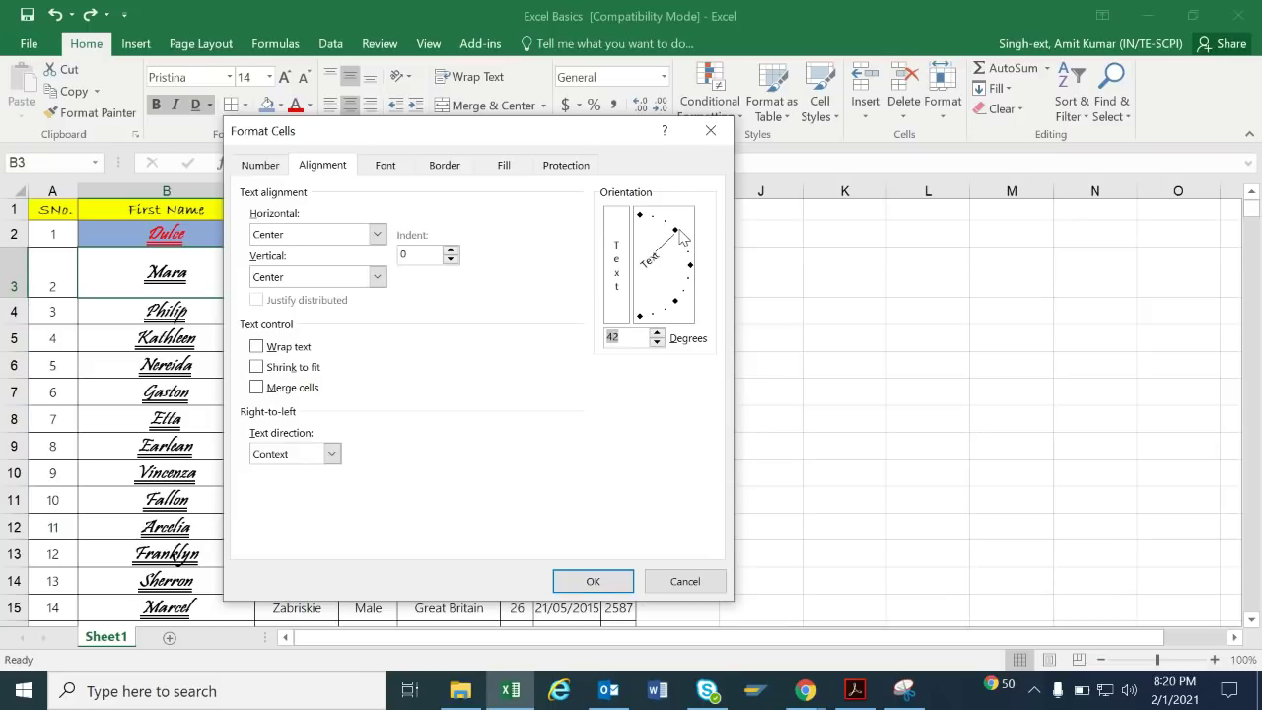
pyautogui.click(613, 582)
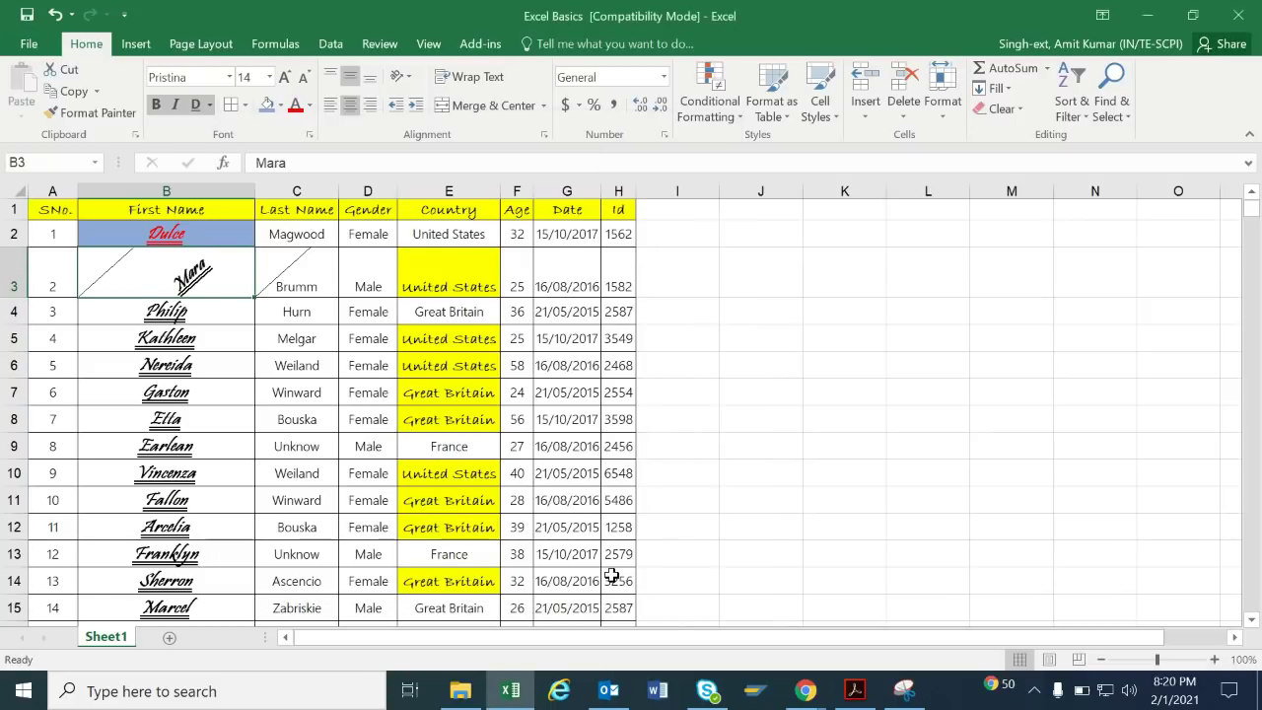
pyautogui.hotkey('ctrl', 'z')
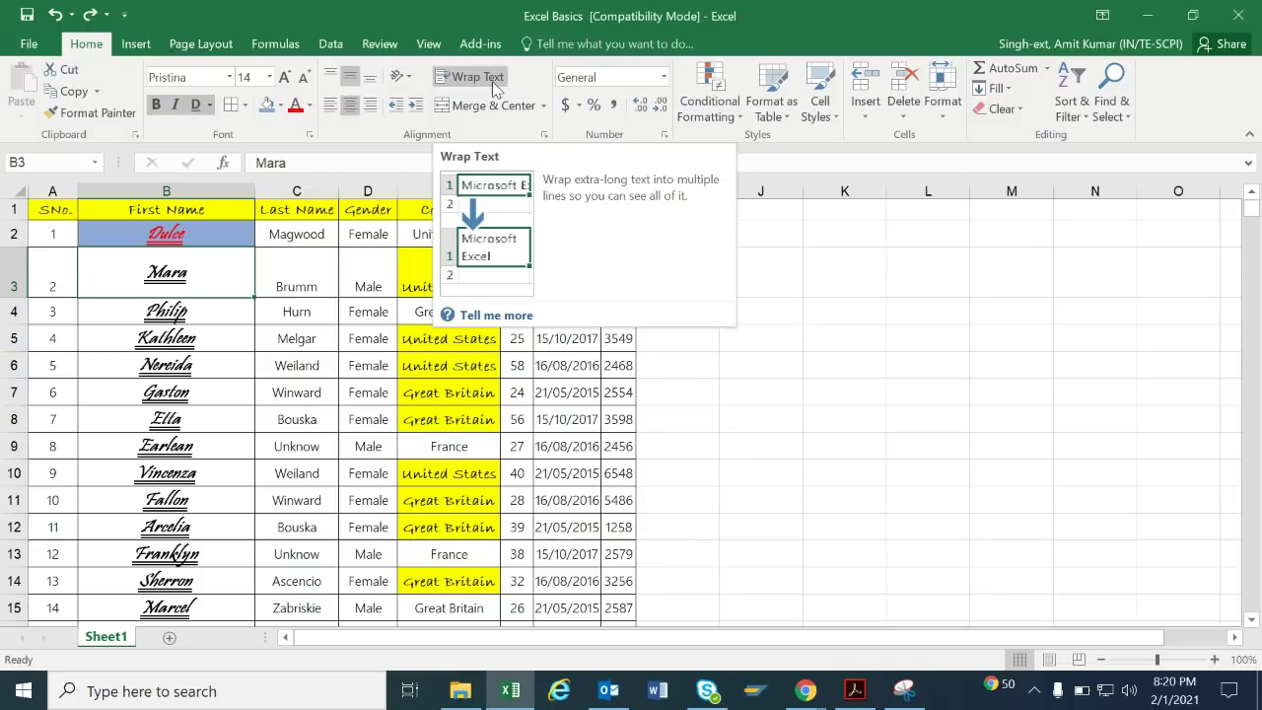
# Add 'my name is' before the name in B3.
pyautogui.doubleClick(226, 276)
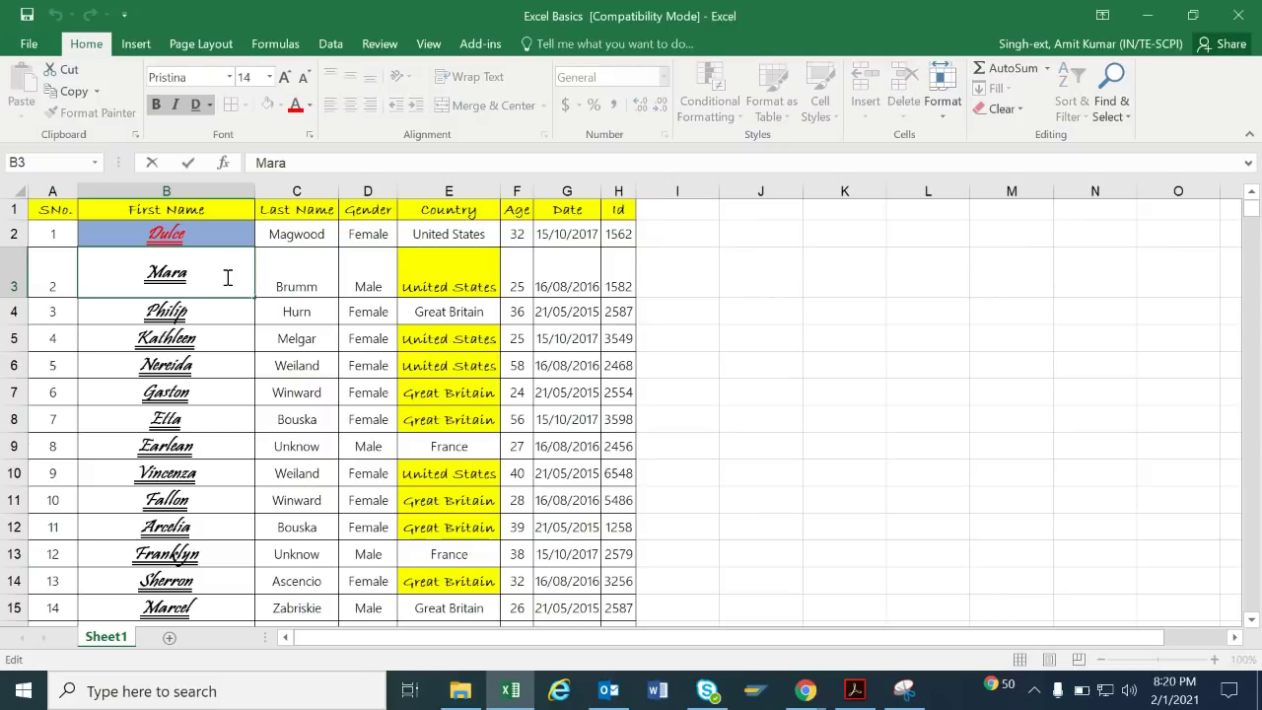
pyautogui.write('my ')
pyautogui.write('name ')
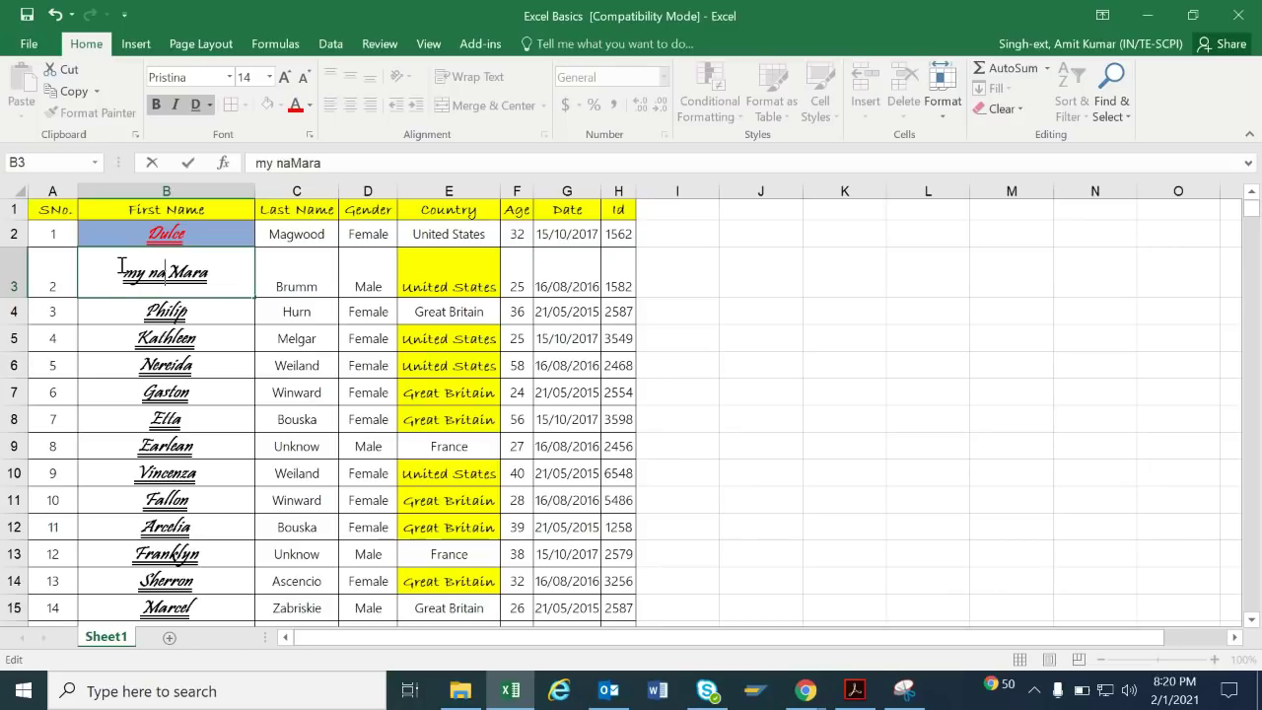
pyautogui.write('is')
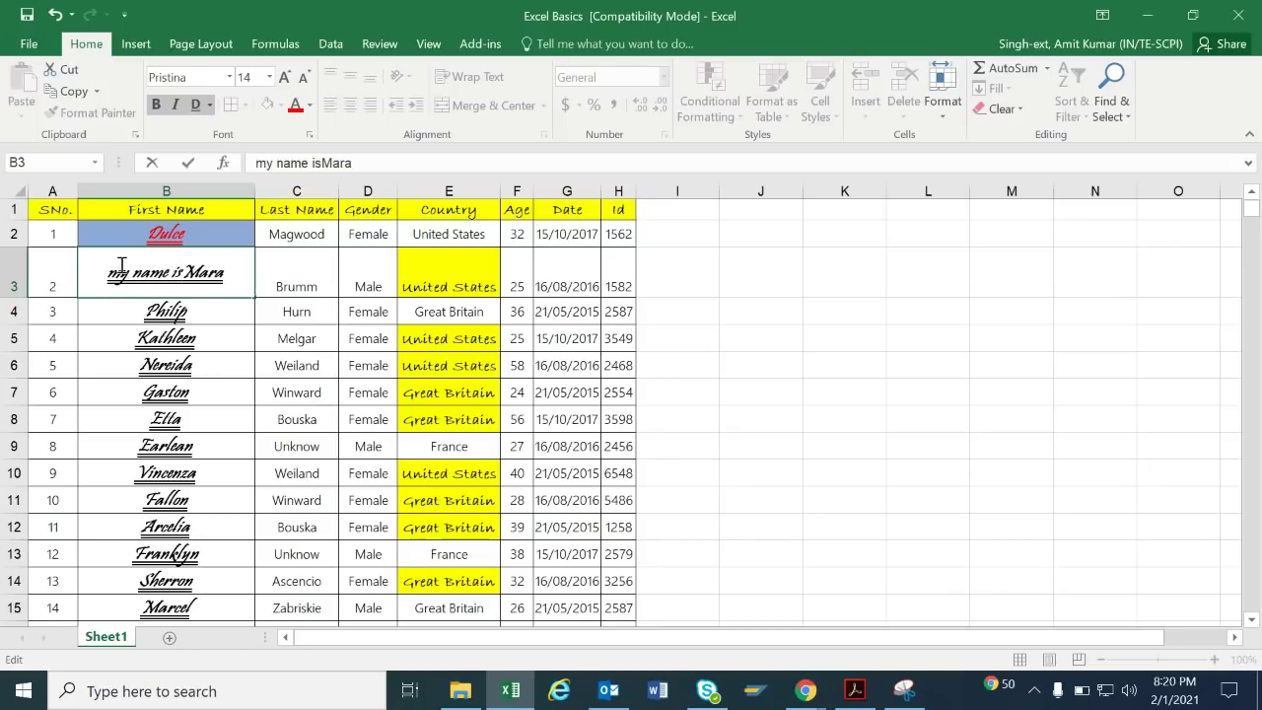
pyautogui.click(246, 191)
# Narrow column B and shrink row 3 back to normal height.
pyautogui.moveTo(254, 193); pyautogui.dragTo(187, 194)
pyautogui.click(656, 310)
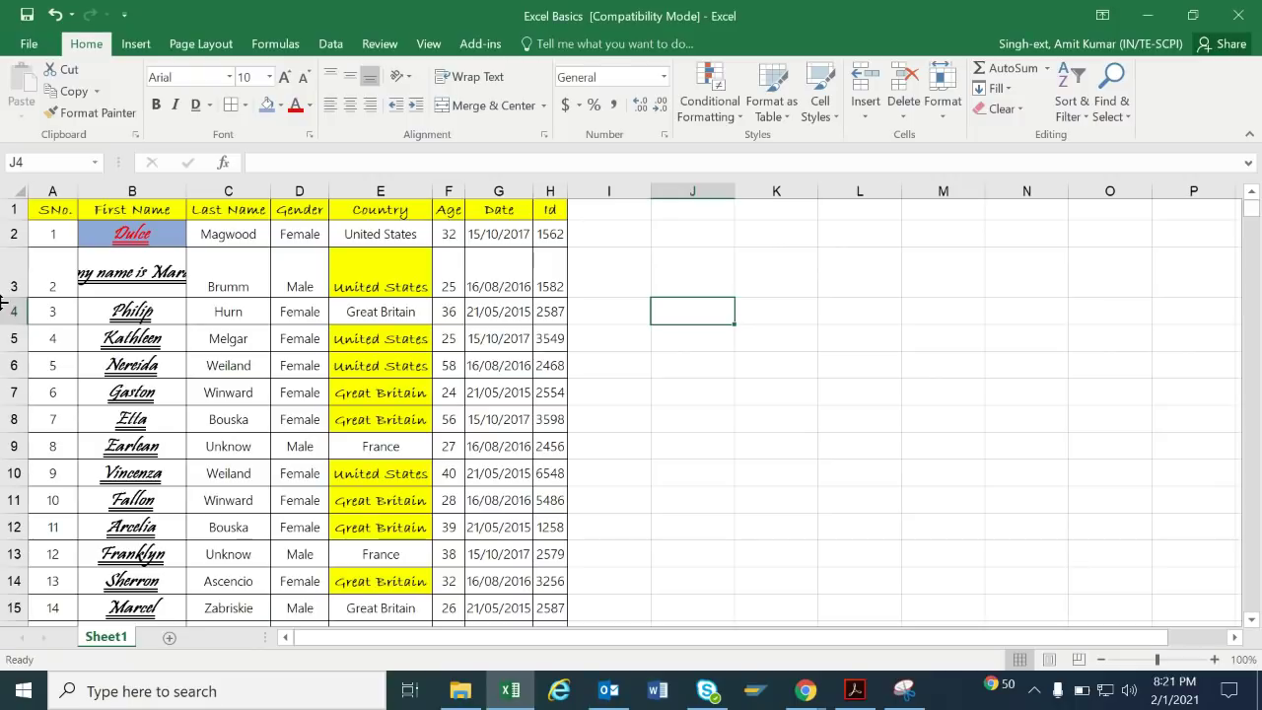
pyautogui.moveTo(6, 299); pyautogui.dragTo(6, 275)
pyautogui.click(155, 264)
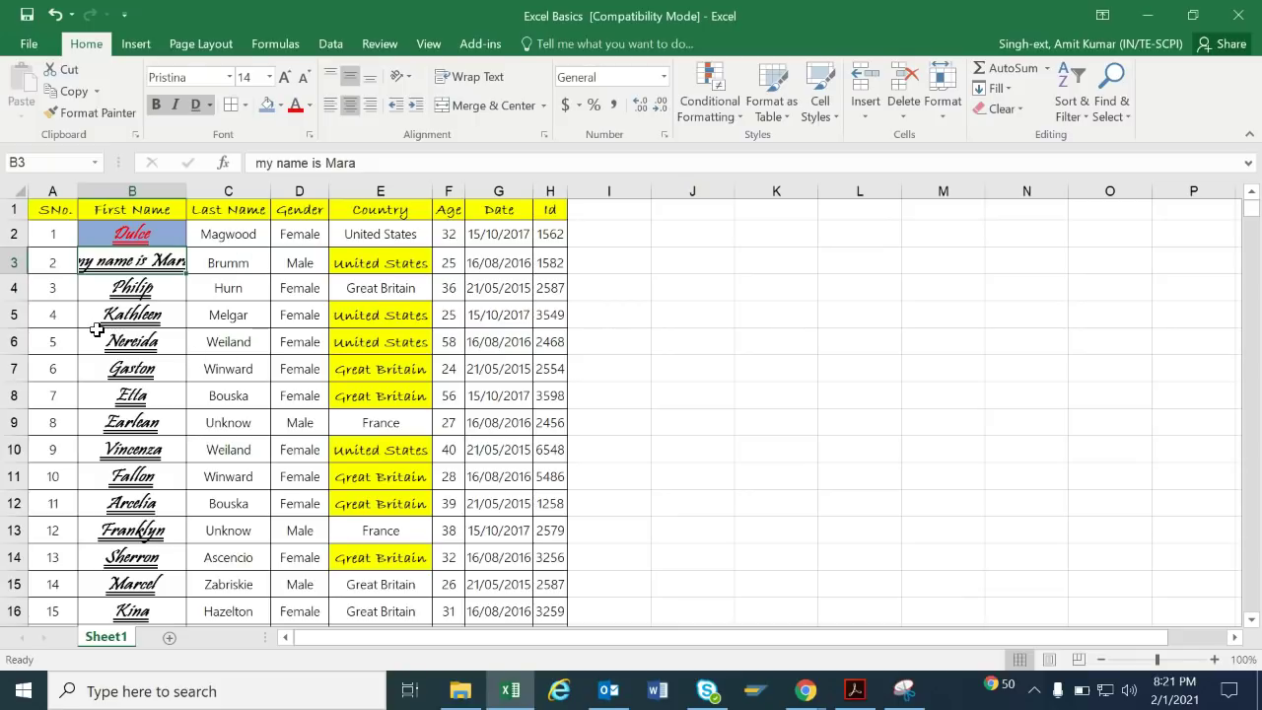
# Turn on Wrap Text for B3 and heighten row 3 so 'my name is Mara' fits on two lines.
pyautogui.click(477, 79)
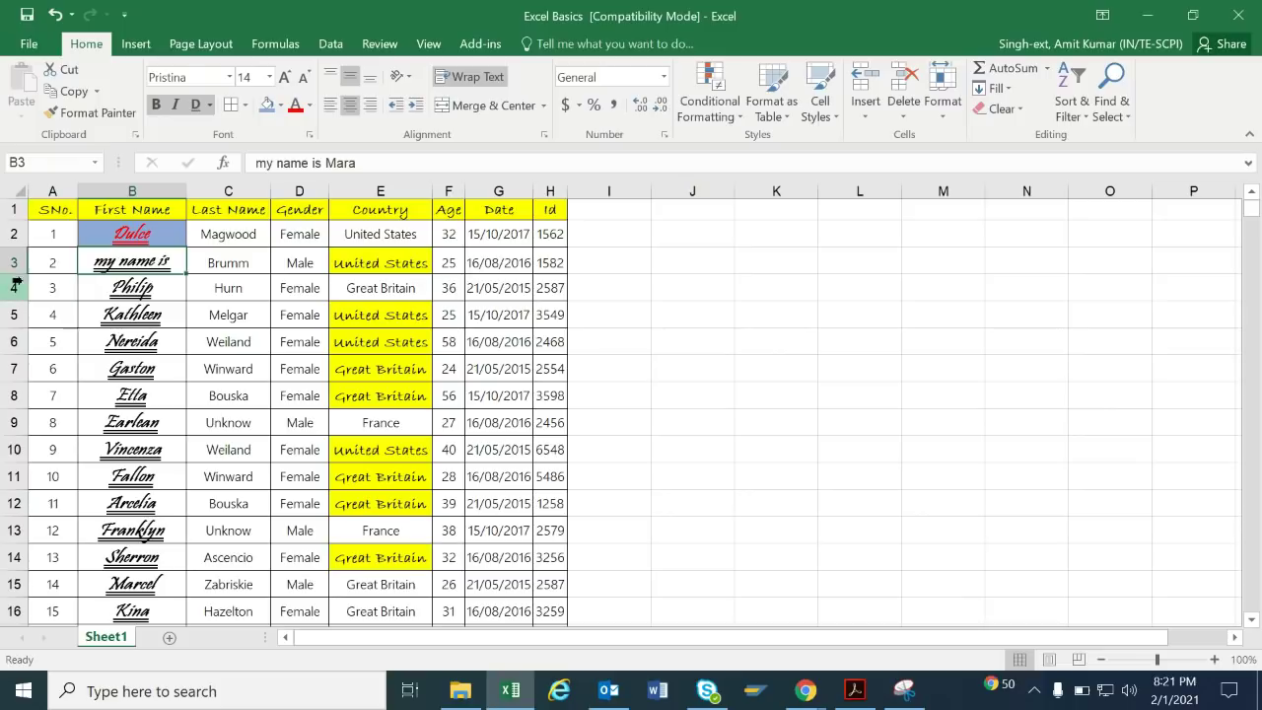
pyautogui.moveTo(14, 278); pyautogui.dragTo(16, 309)
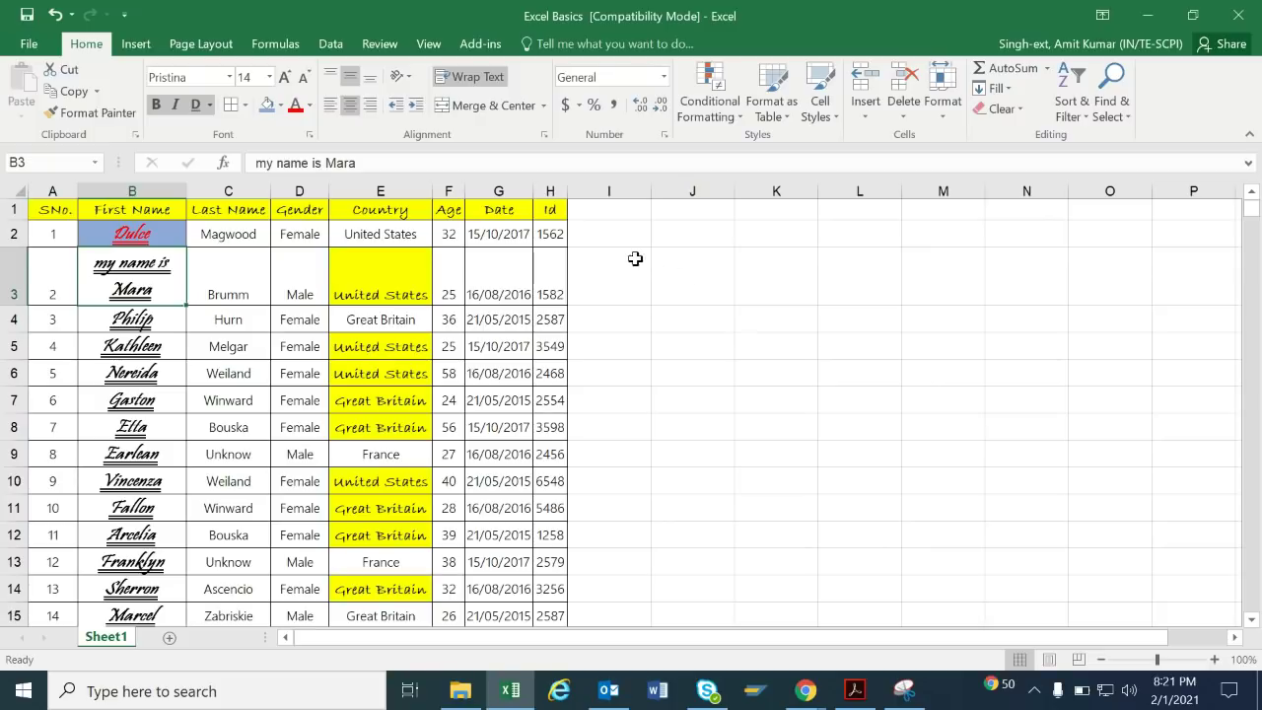
pyautogui.click(706, 320)
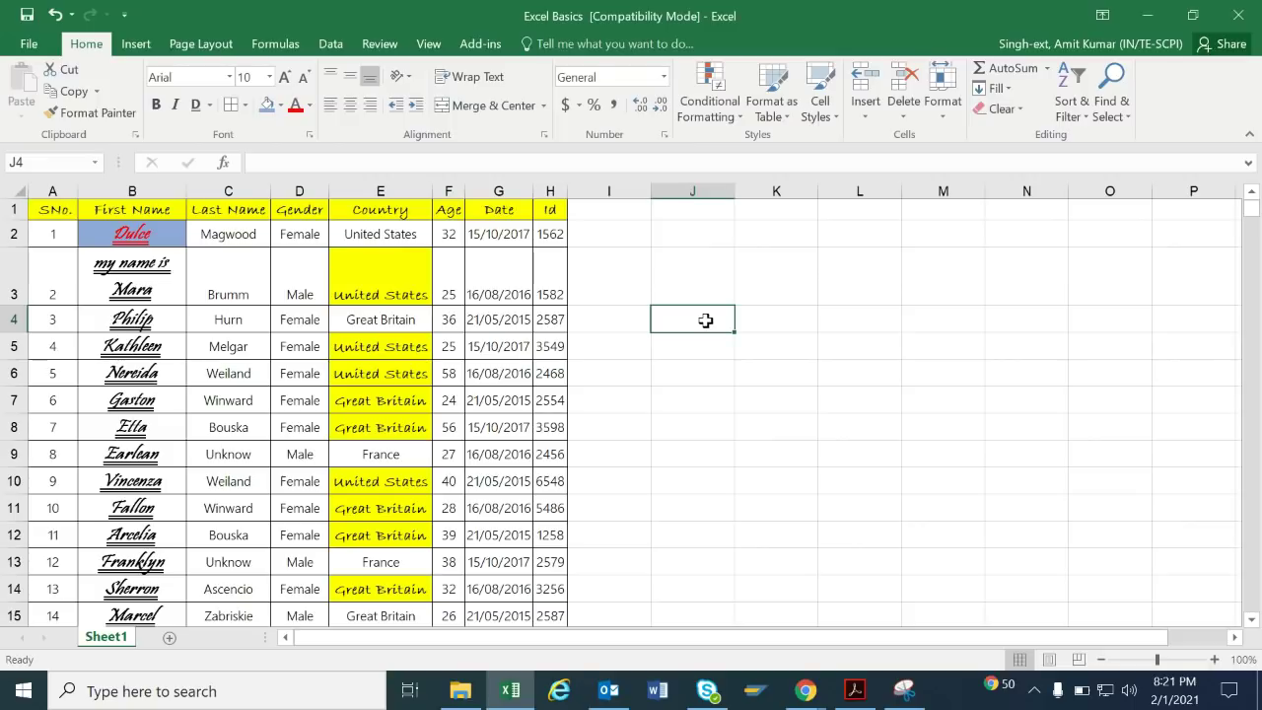
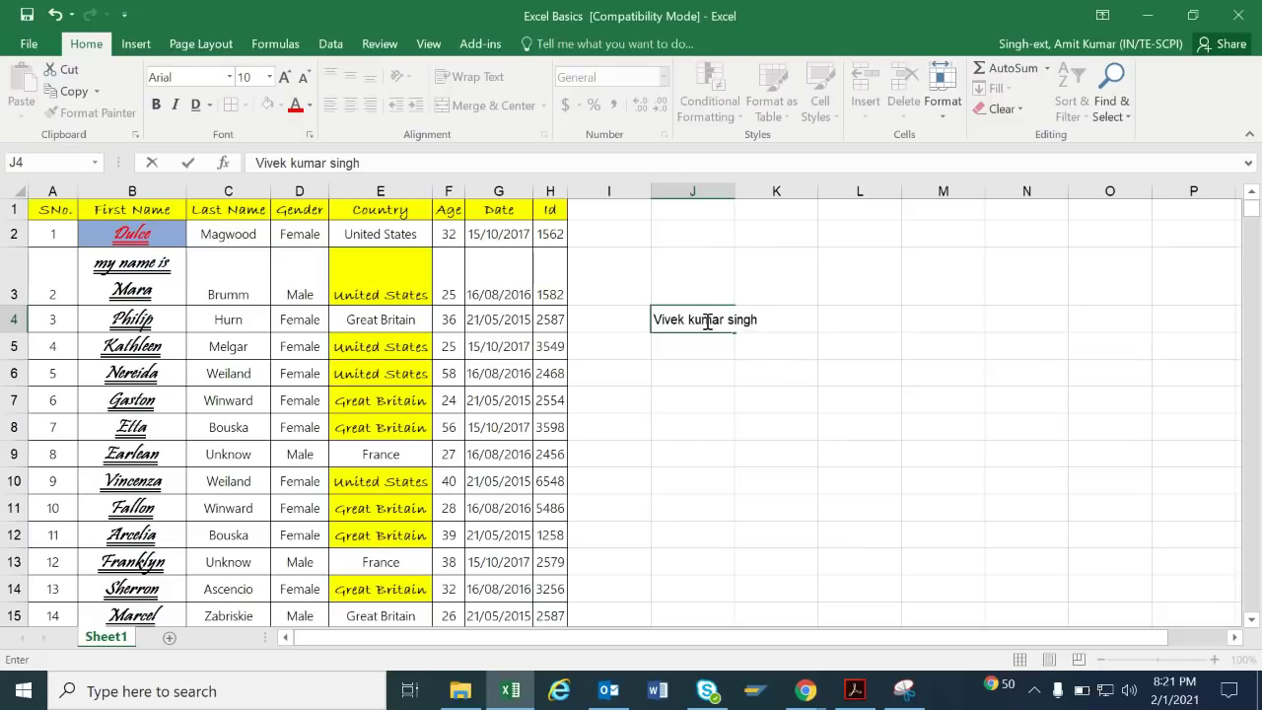
# Enter a person's full name in J4, wrap it onto two lines, and heighten row 4.
pyautogui.press('Return')
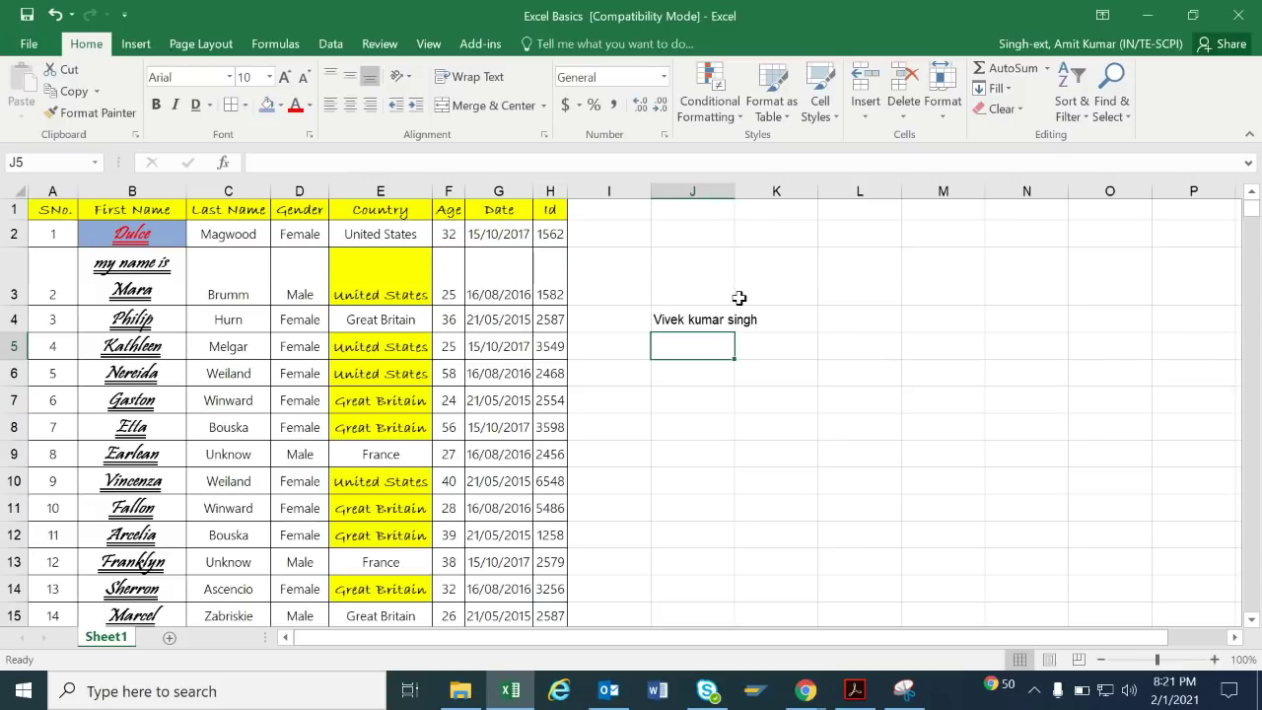
pyautogui.click(682, 319)
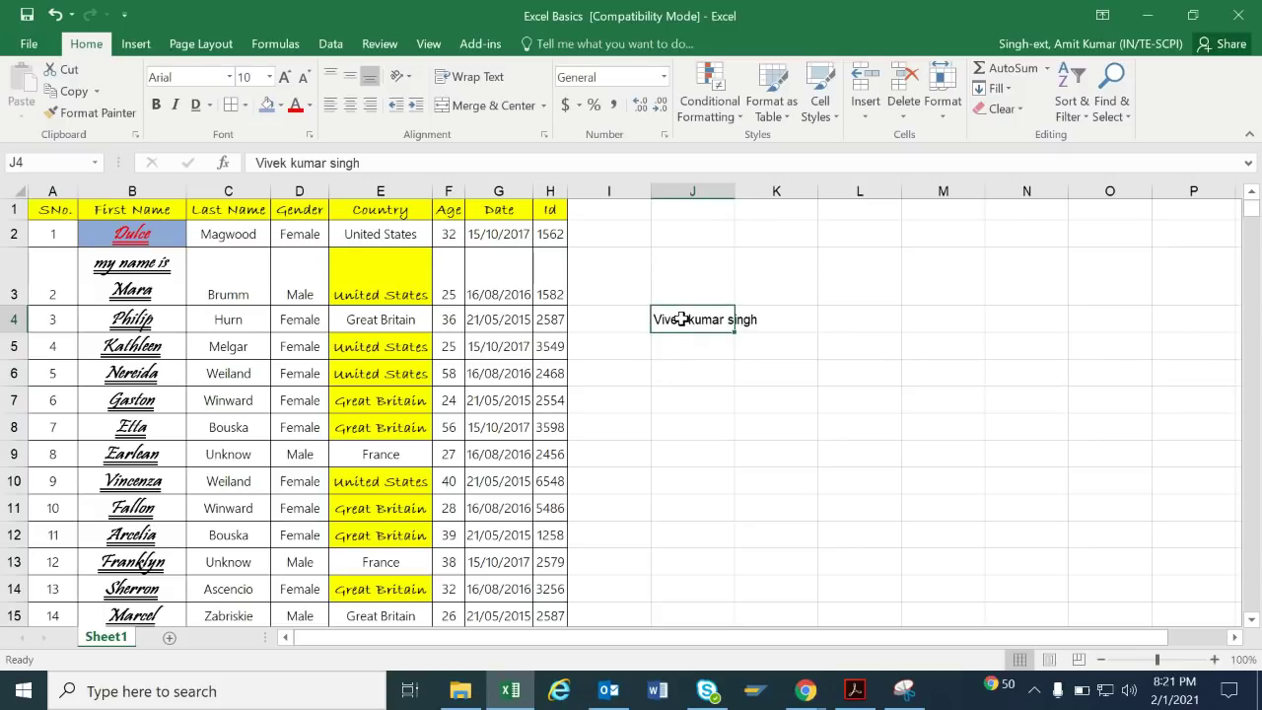
pyautogui.click(483, 75)
pyautogui.moveTo(22, 344); pyautogui.dragTo(22, 357)
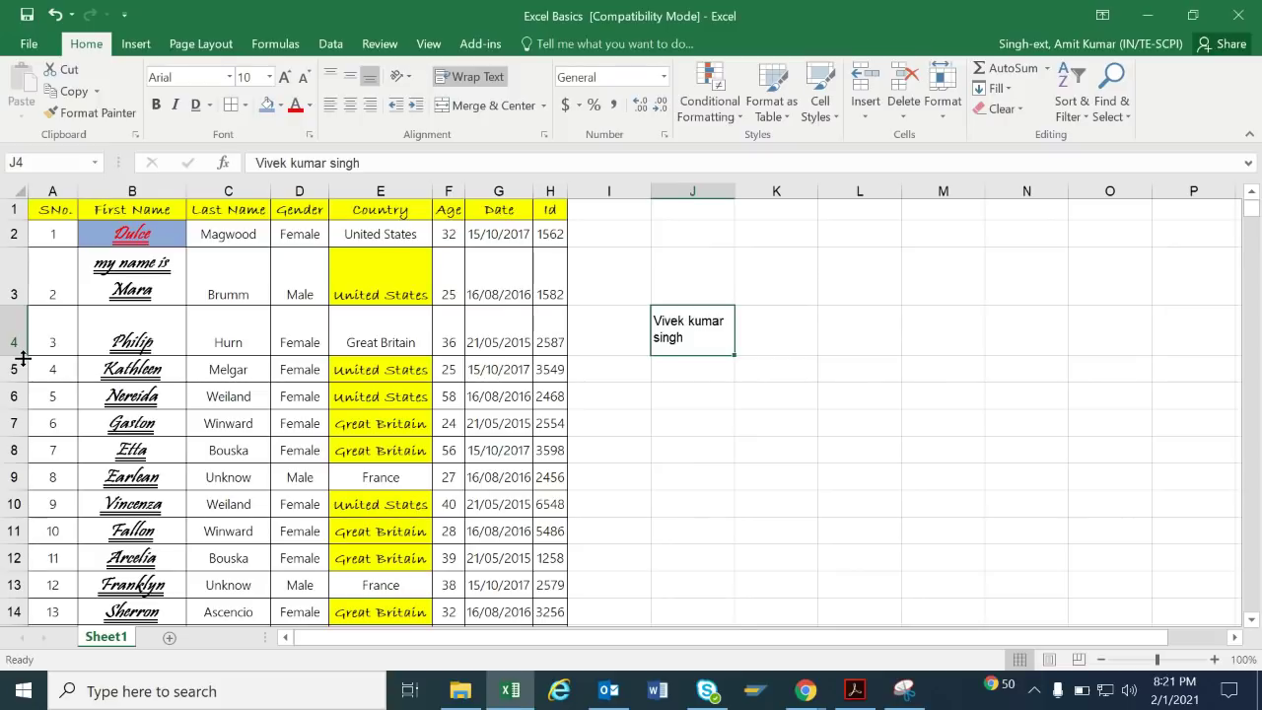
pyautogui.click(387, 235)
pyautogui.moveTo(423, 234); pyautogui.dragTo(438, 233)
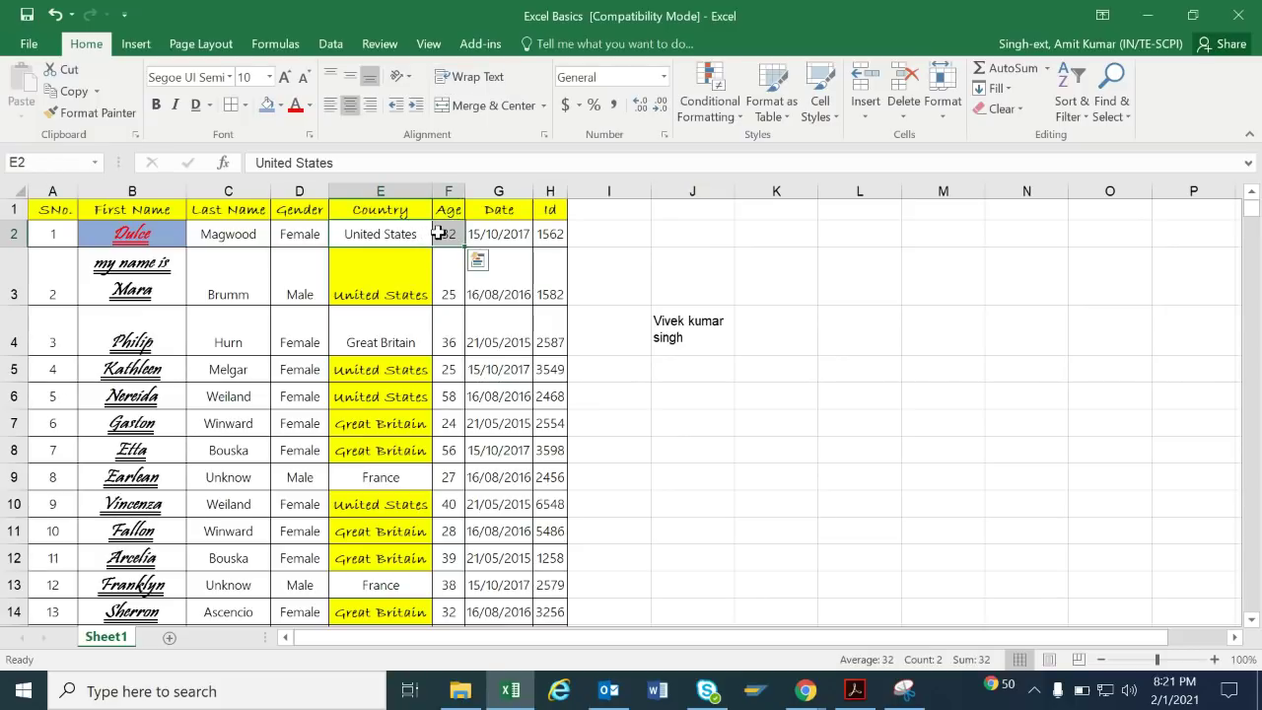
# Merge E2 and F2, then undo the merge so the age 32 reappears.
pyautogui.click(498, 108)
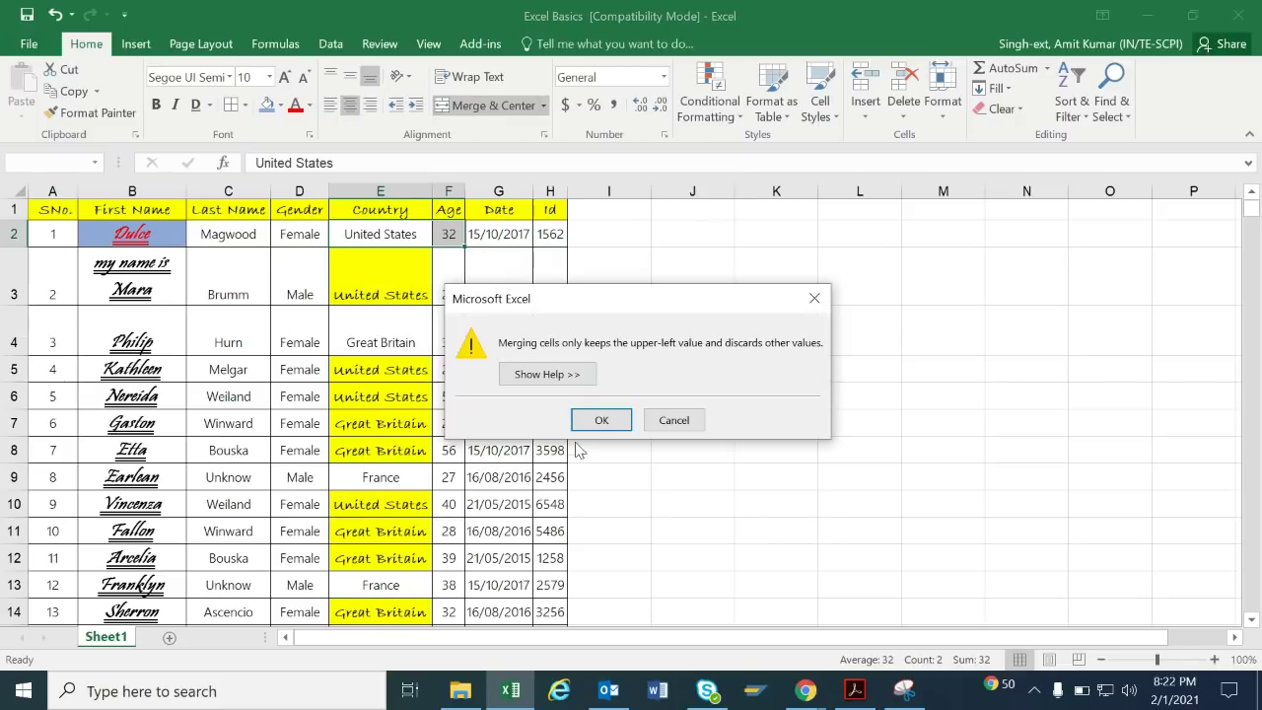
pyautogui.click(601, 421)
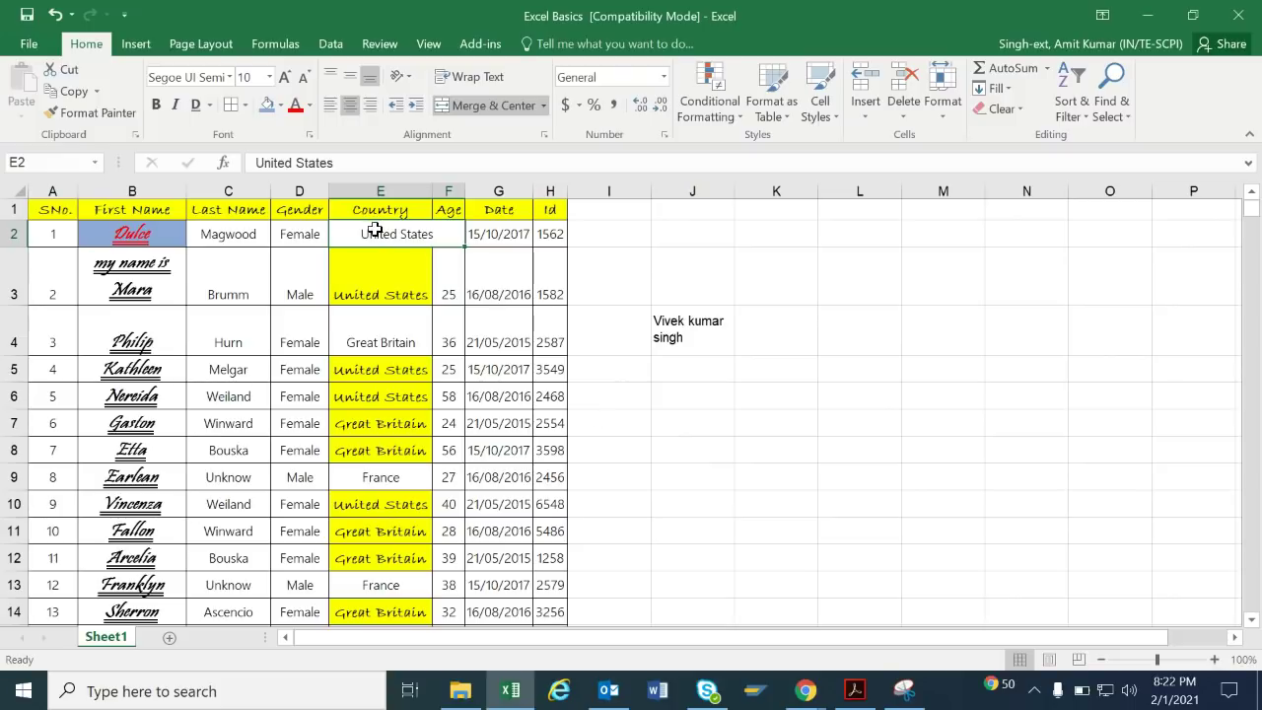
pyautogui.moveTo(380, 259); pyautogui.dragTo(501, 351)
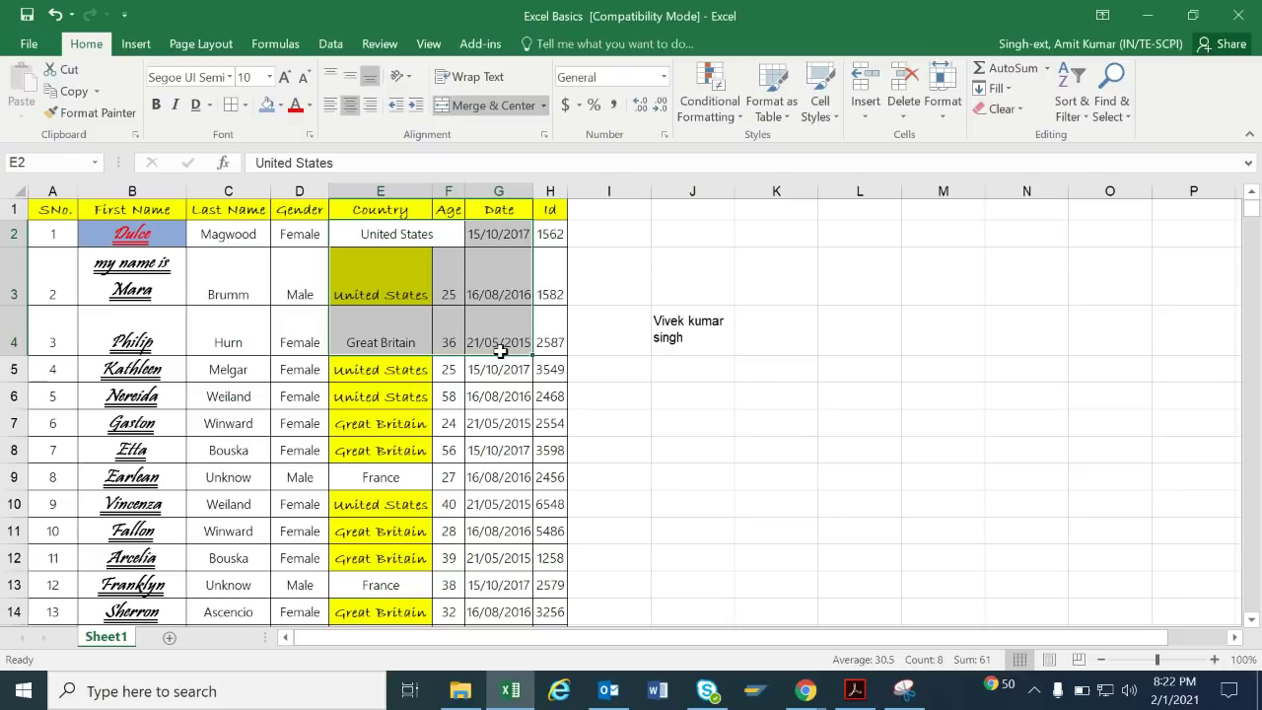
pyautogui.click(394, 234)
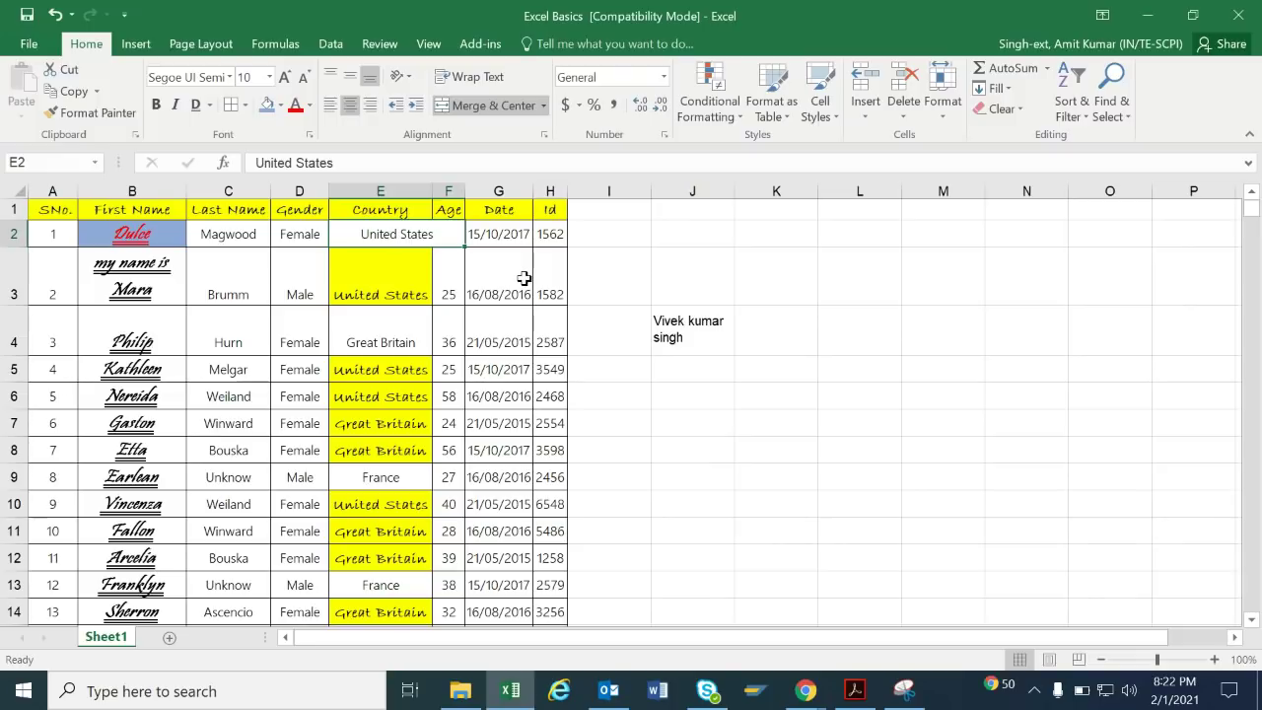
pyautogui.hotkey('ctrl', 'z')
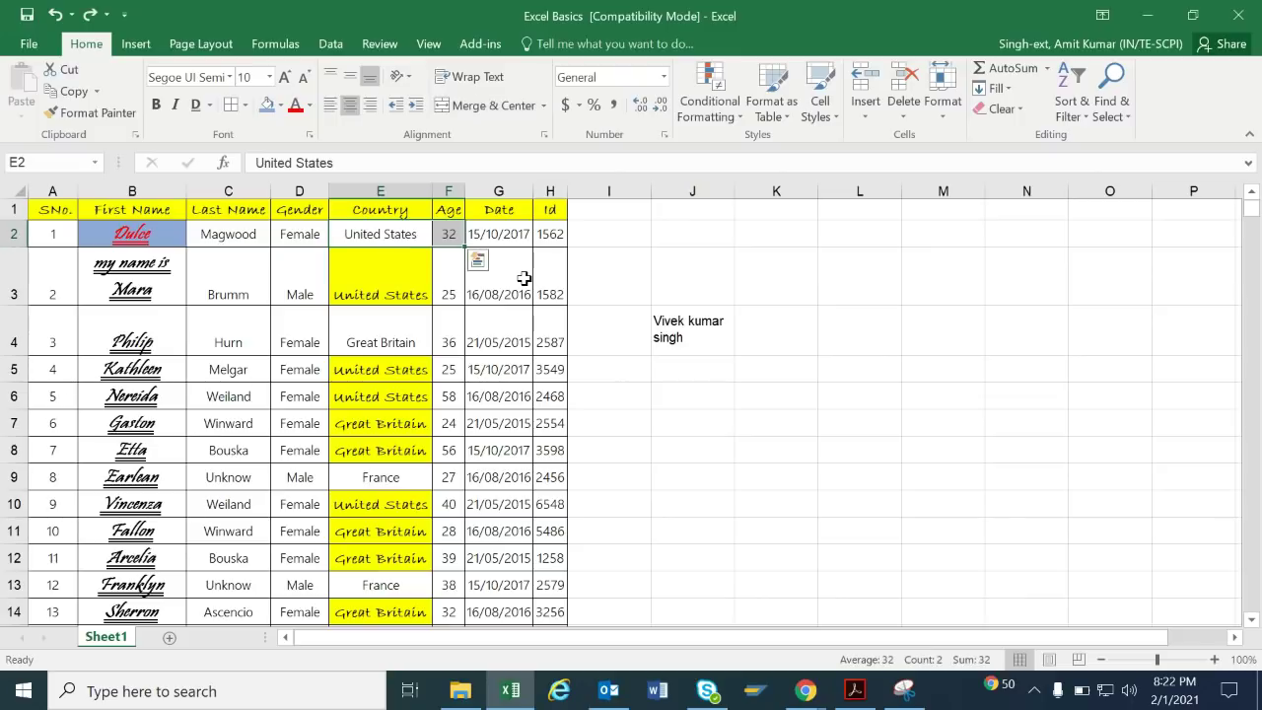
pyautogui.click(677, 276)
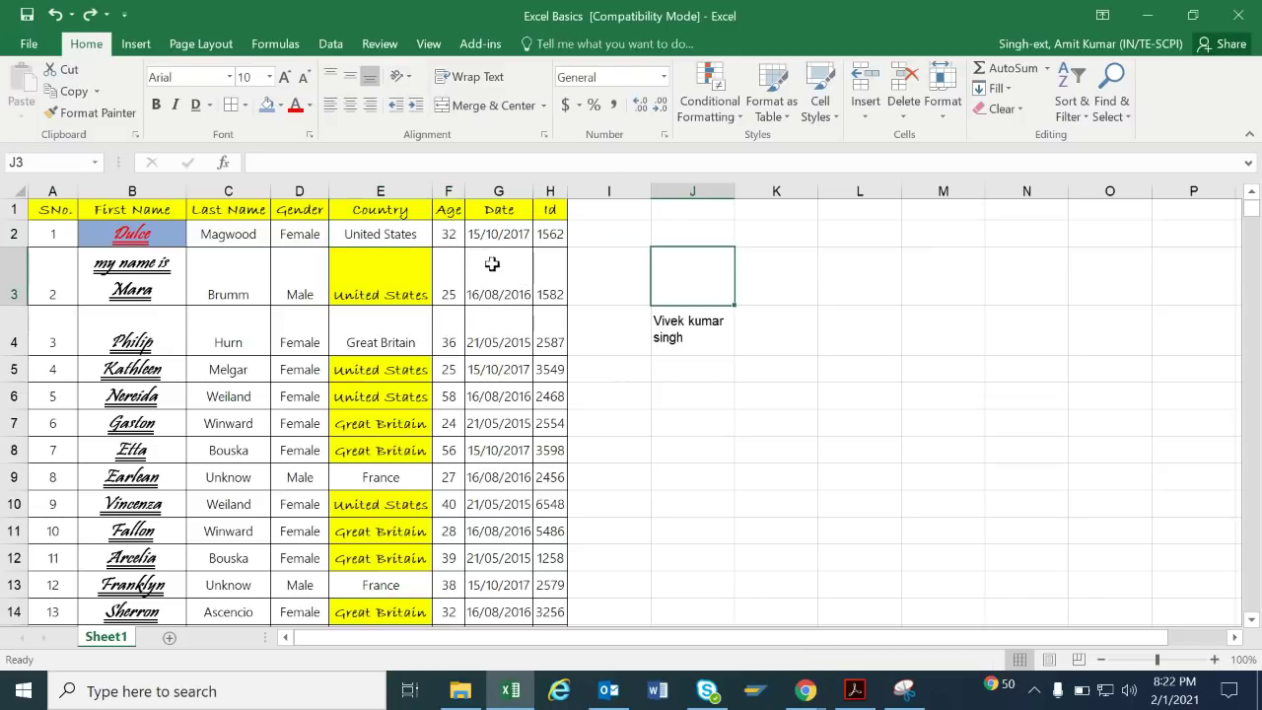
pyautogui.click(498, 190)
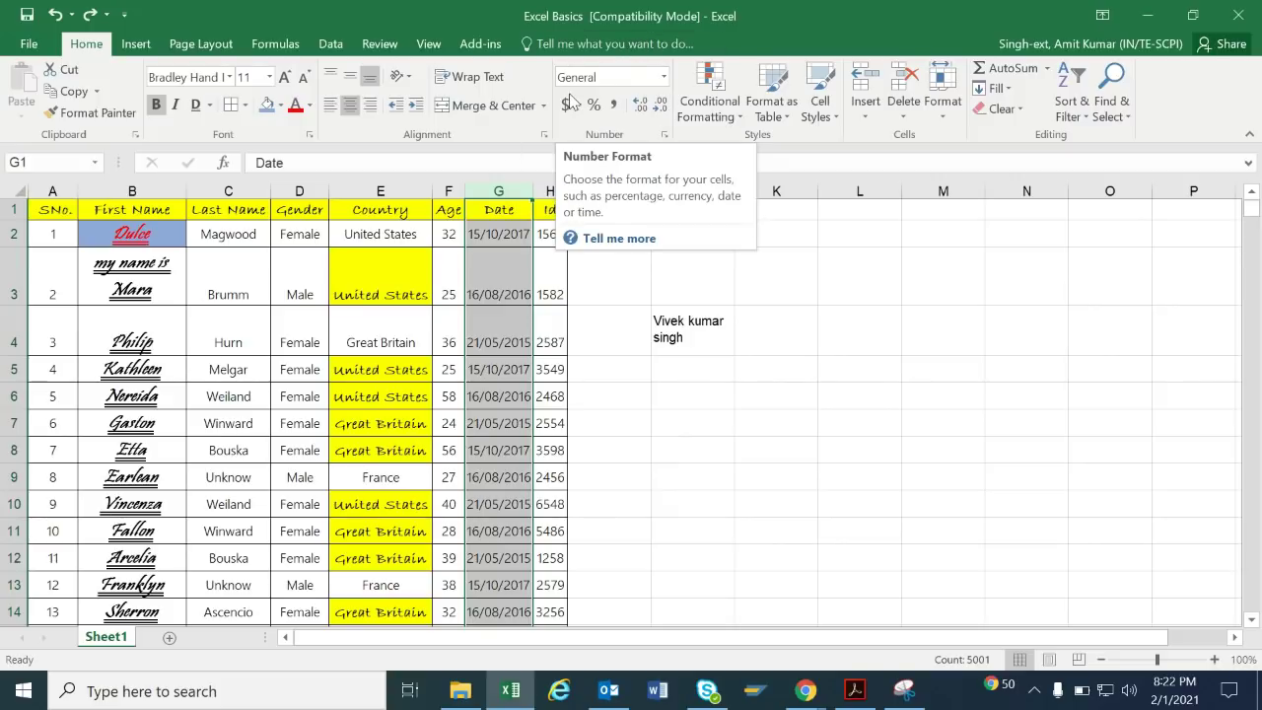
# Apply the Short Date number format to the Date column G.
pyautogui.click(664, 77)
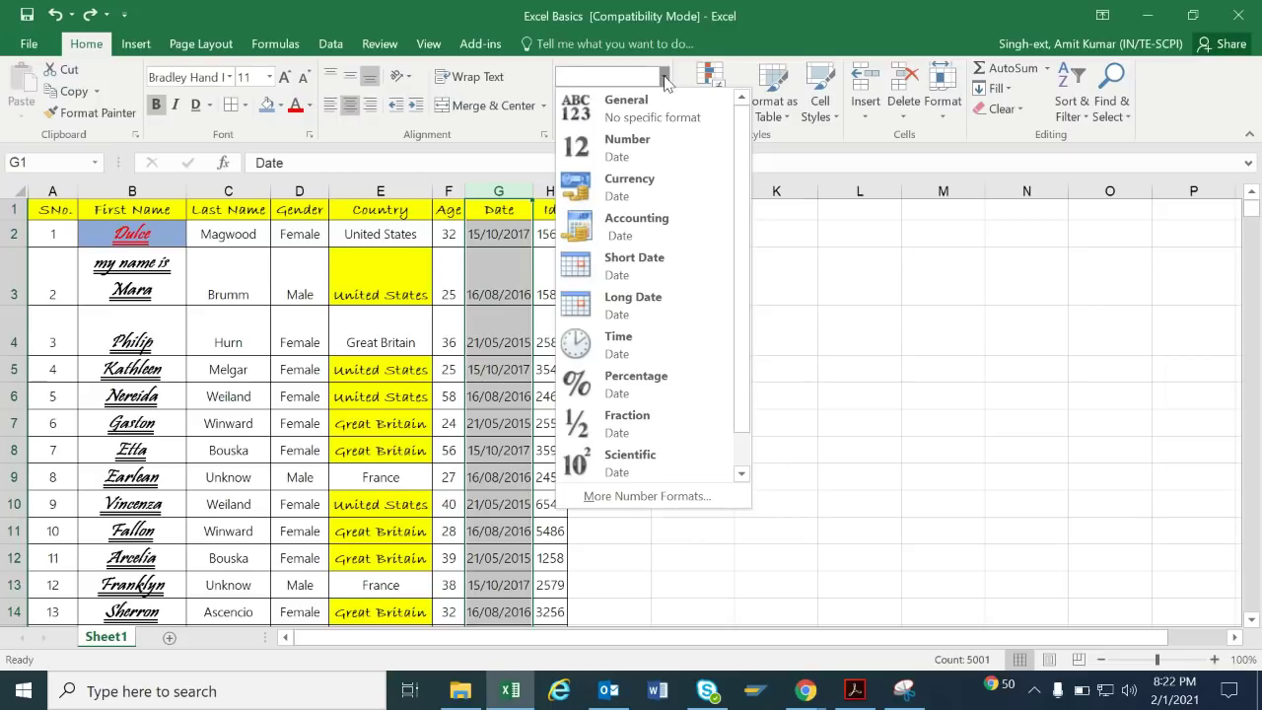
pyautogui.click(624, 273)
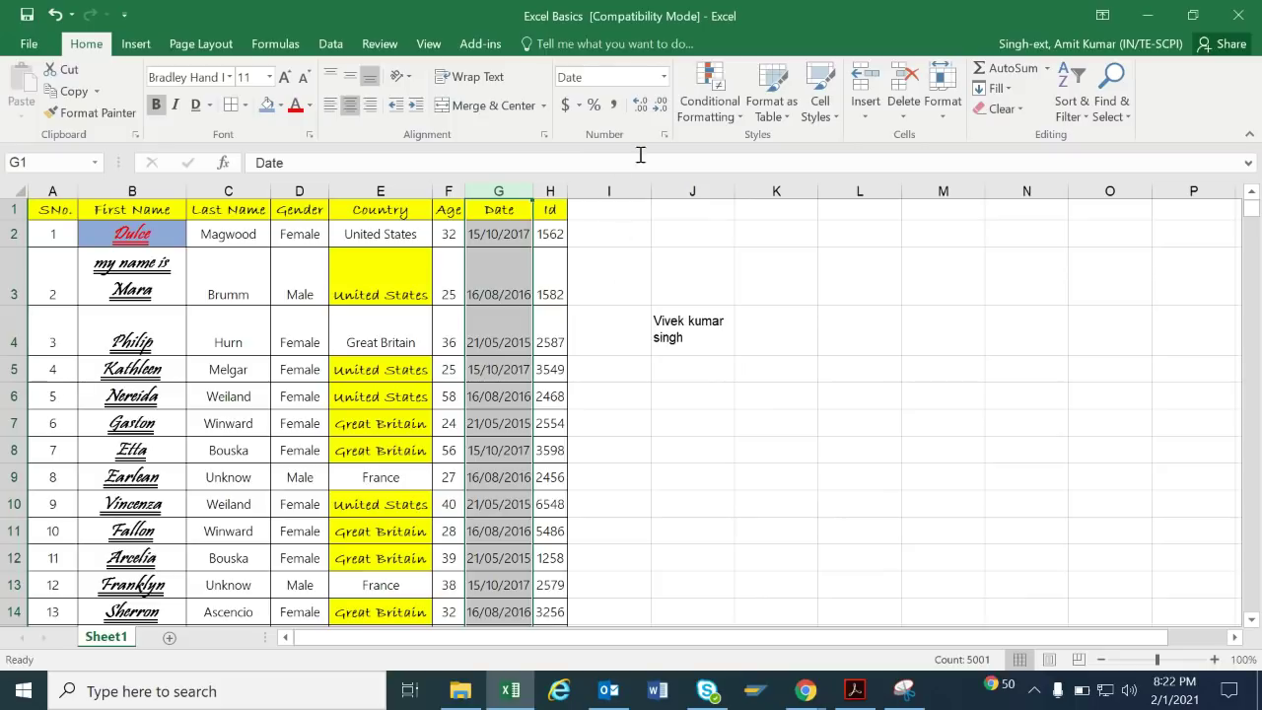
pyautogui.click(663, 77)
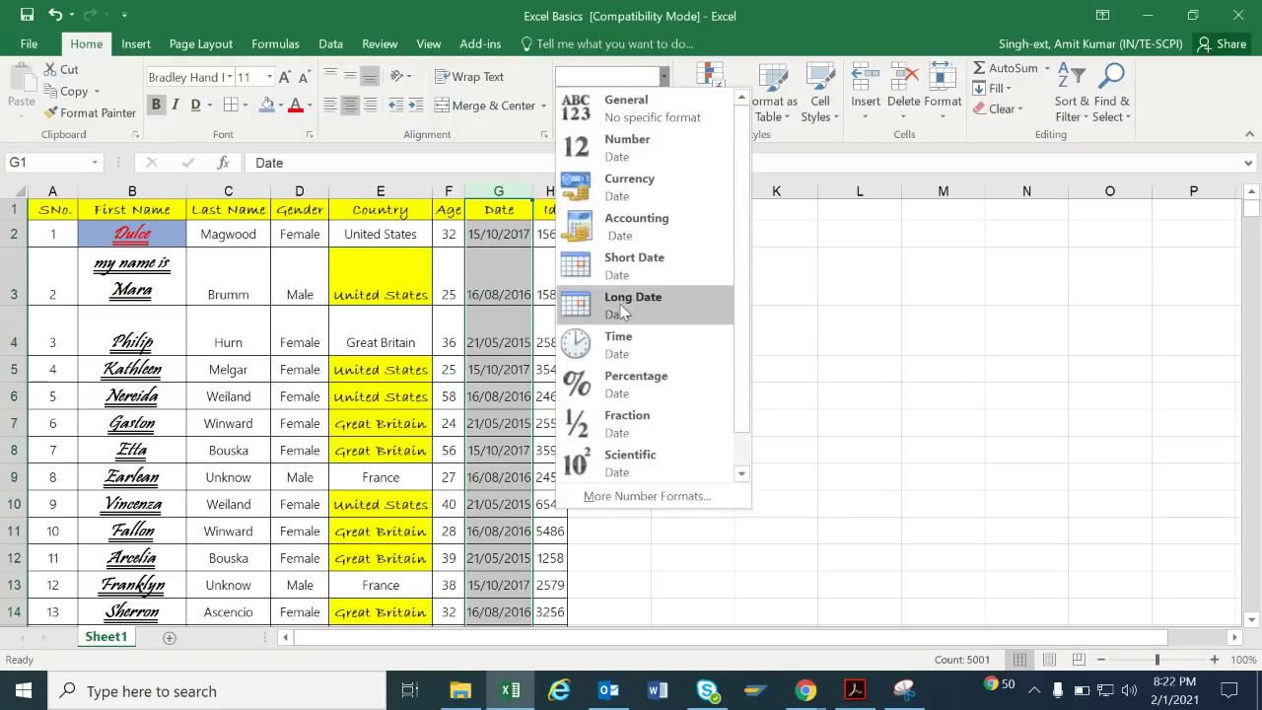
pyautogui.press('Escape')
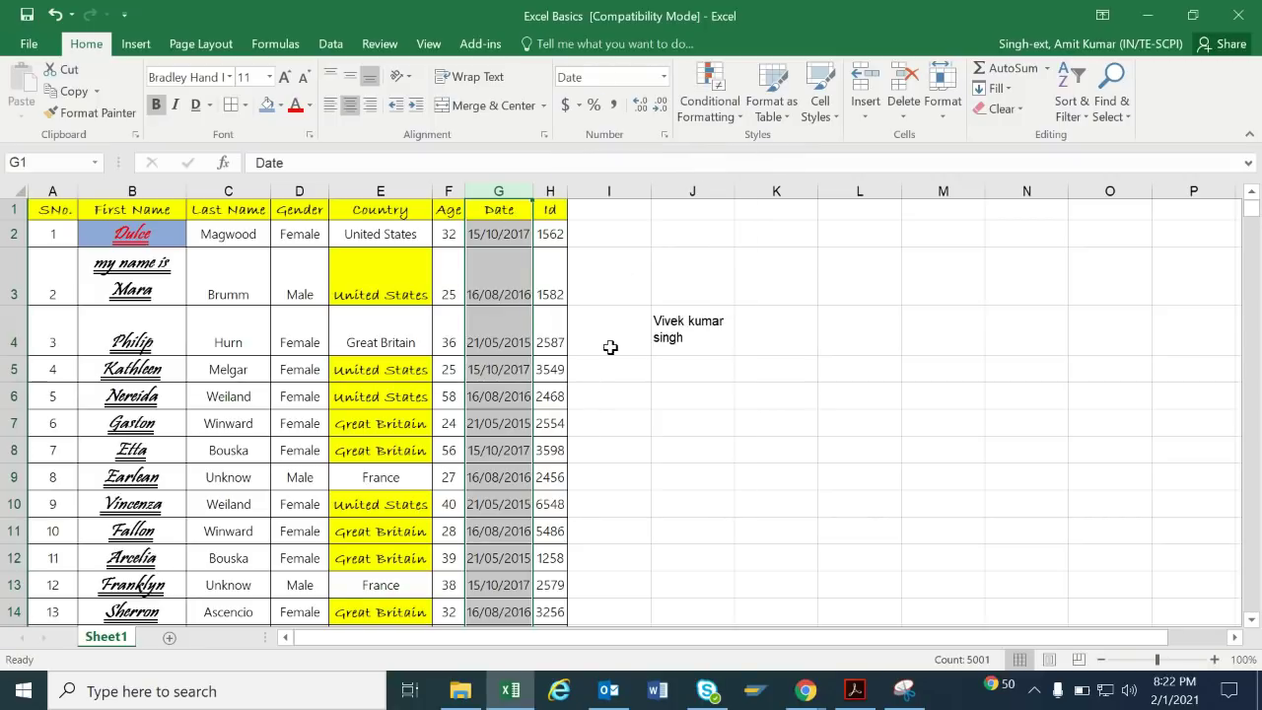
pyautogui.click(611, 340)
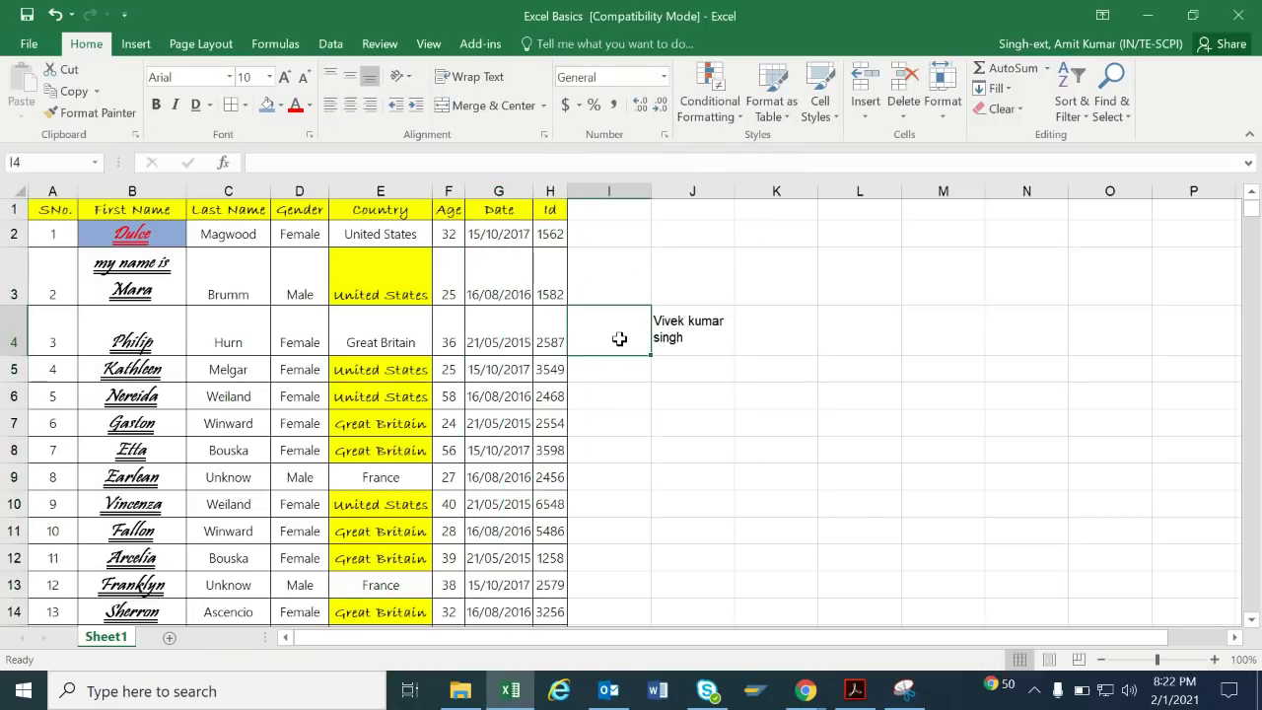
pyautogui.click(550, 190)
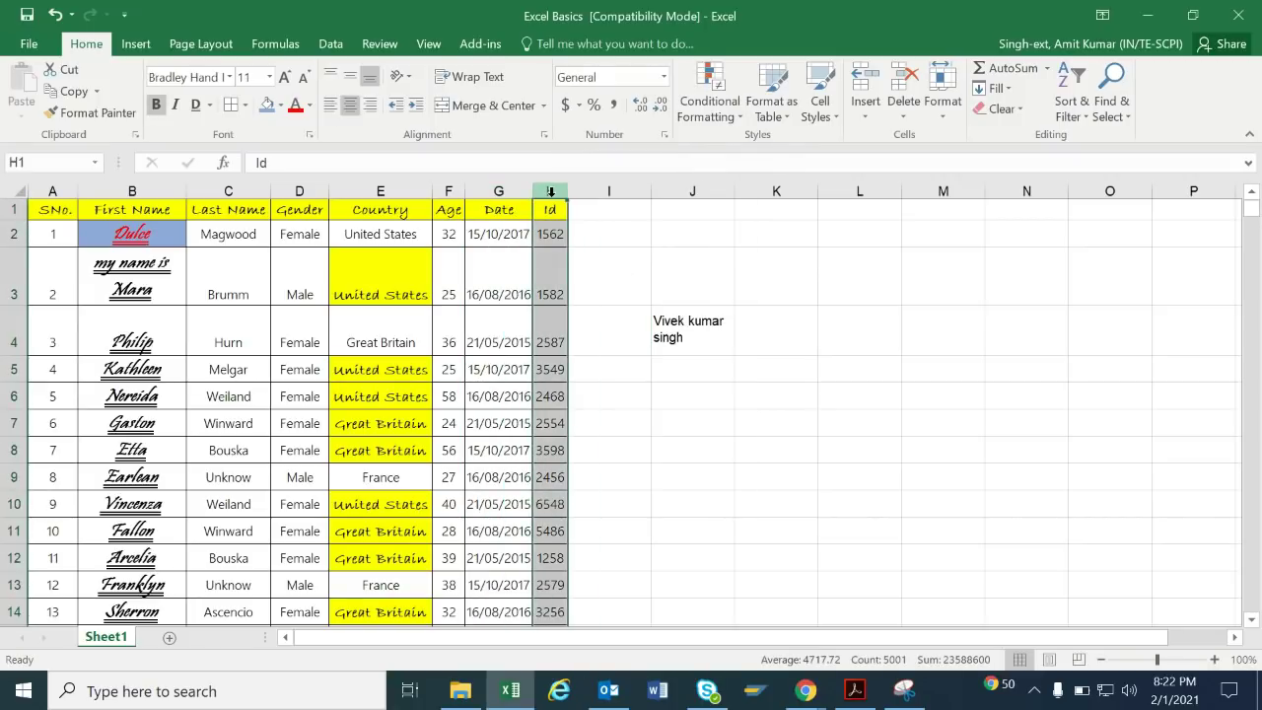
# Apply the US dollar Accounting format to the Id column and remove its decimal places.
pyautogui.click(579, 105)
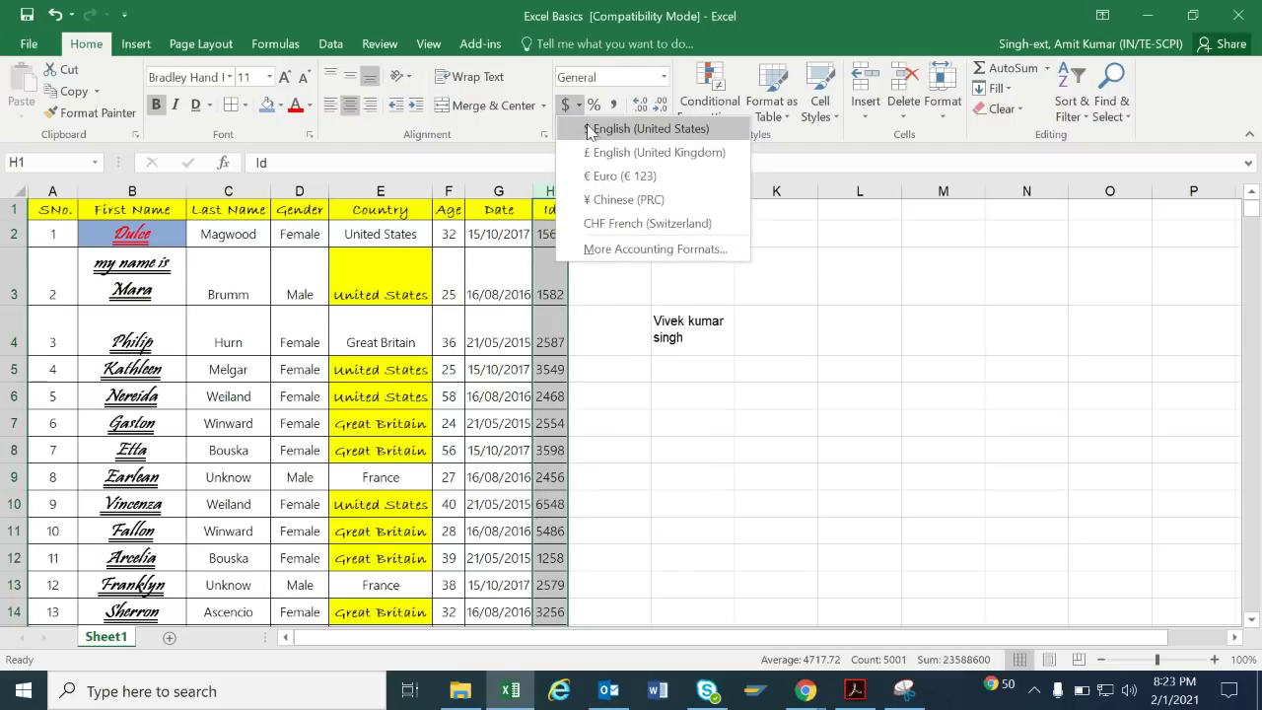
pyautogui.click(592, 129)
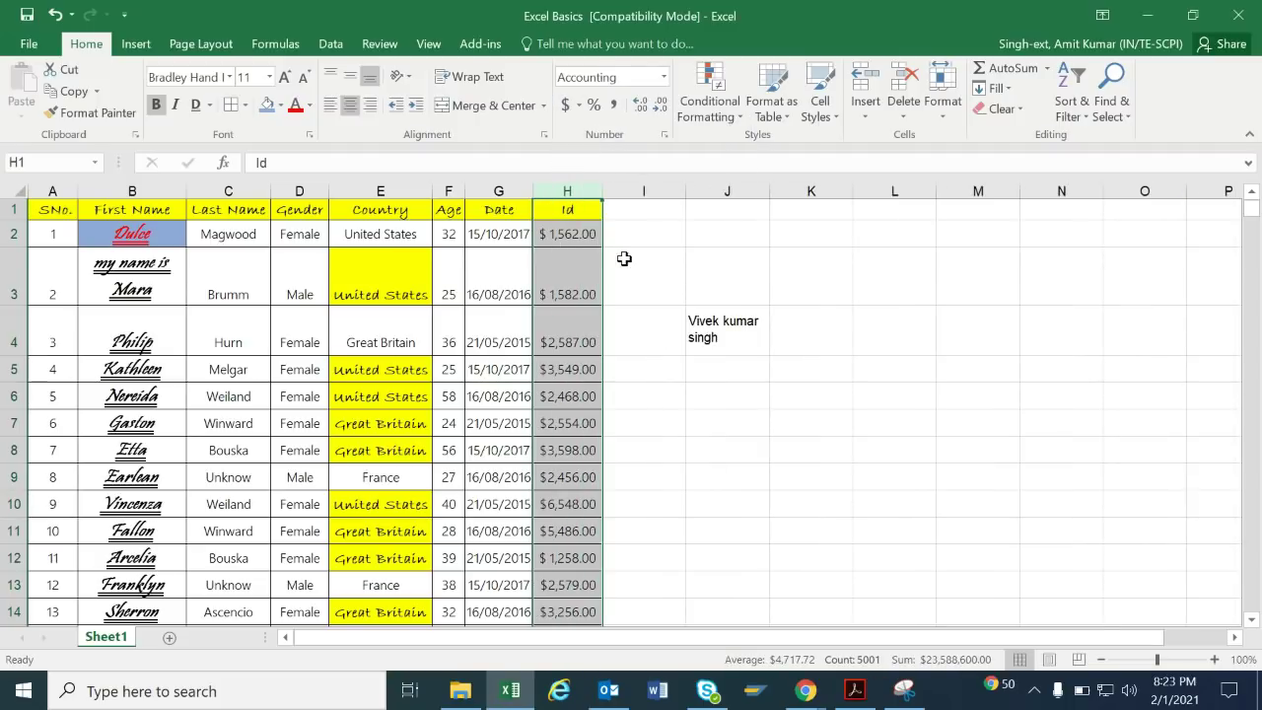
pyautogui.click(661, 105)
pyautogui.click(660, 106)
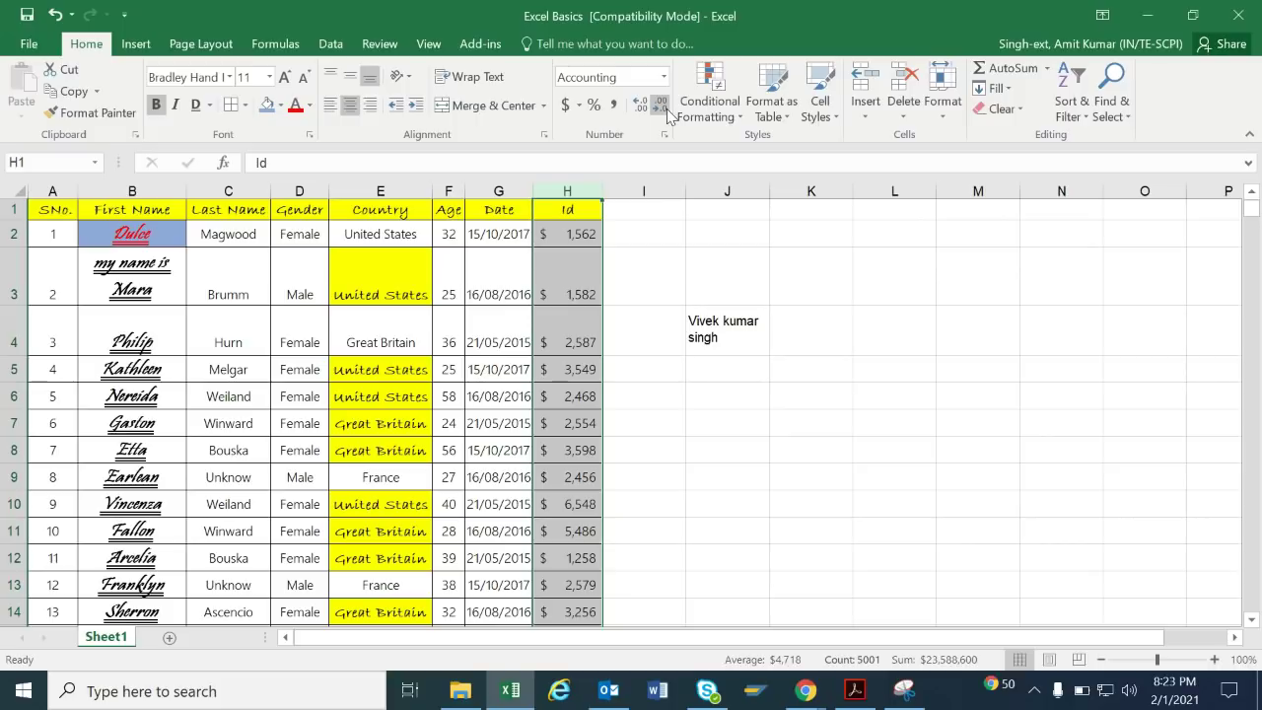
# Settle the Id values at two decimals and switch to Comma Style without dollar signs.
pyautogui.click(649, 113)
pyautogui.click(649, 113)
pyautogui.click(649, 112)
pyautogui.click(649, 113)
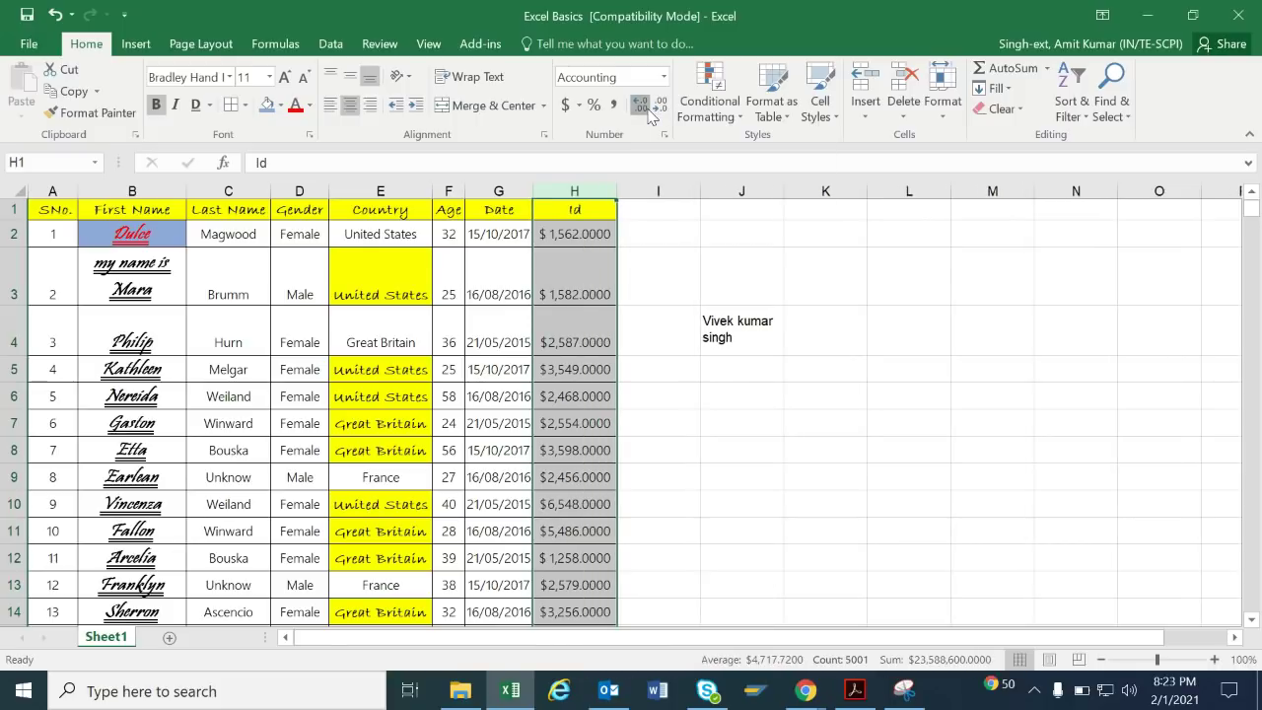
pyautogui.click(648, 112)
pyautogui.click(649, 112)
pyautogui.click(665, 114)
pyautogui.click(665, 114)
pyautogui.click(666, 114)
pyautogui.click(666, 113)
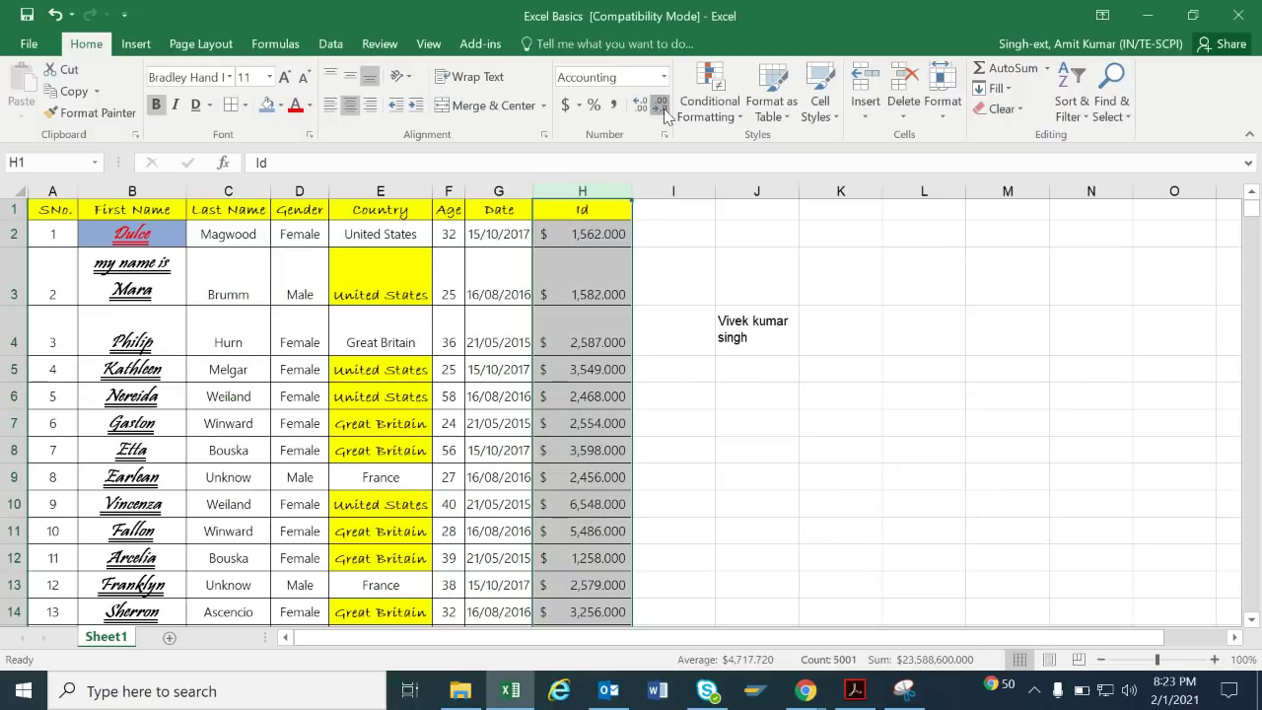
pyautogui.click(613, 106)
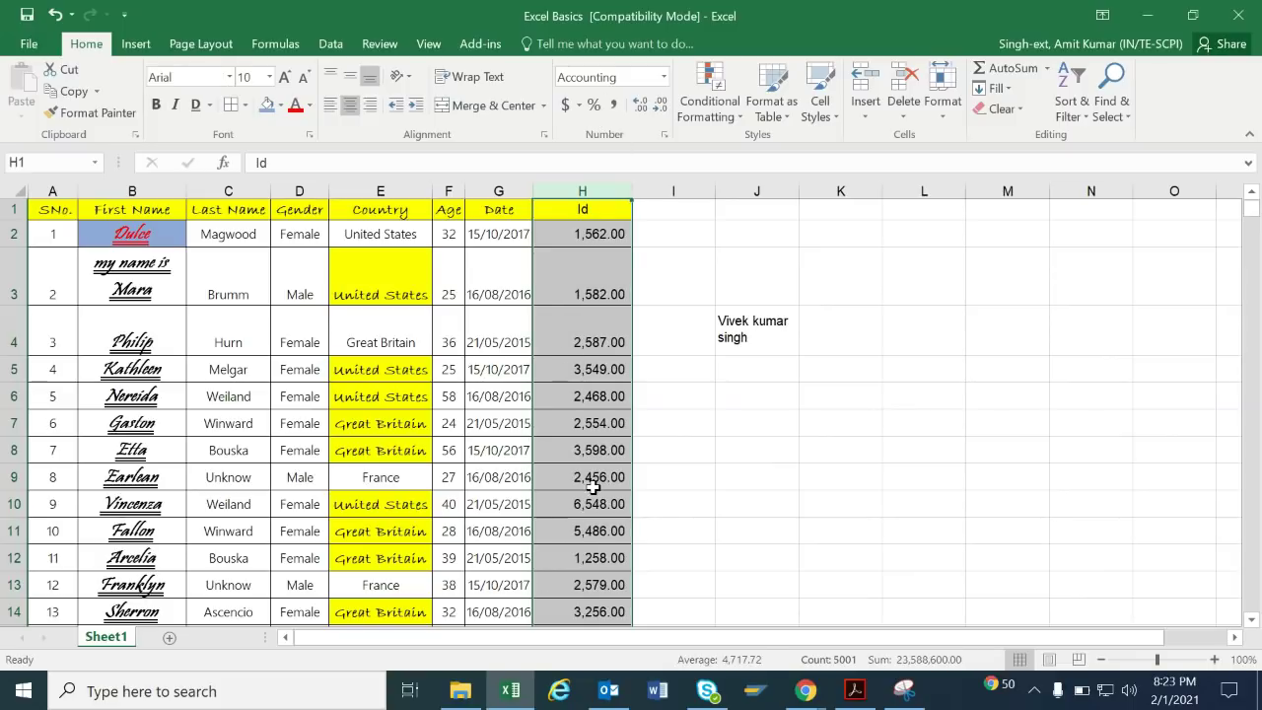
pyautogui.click(668, 297)
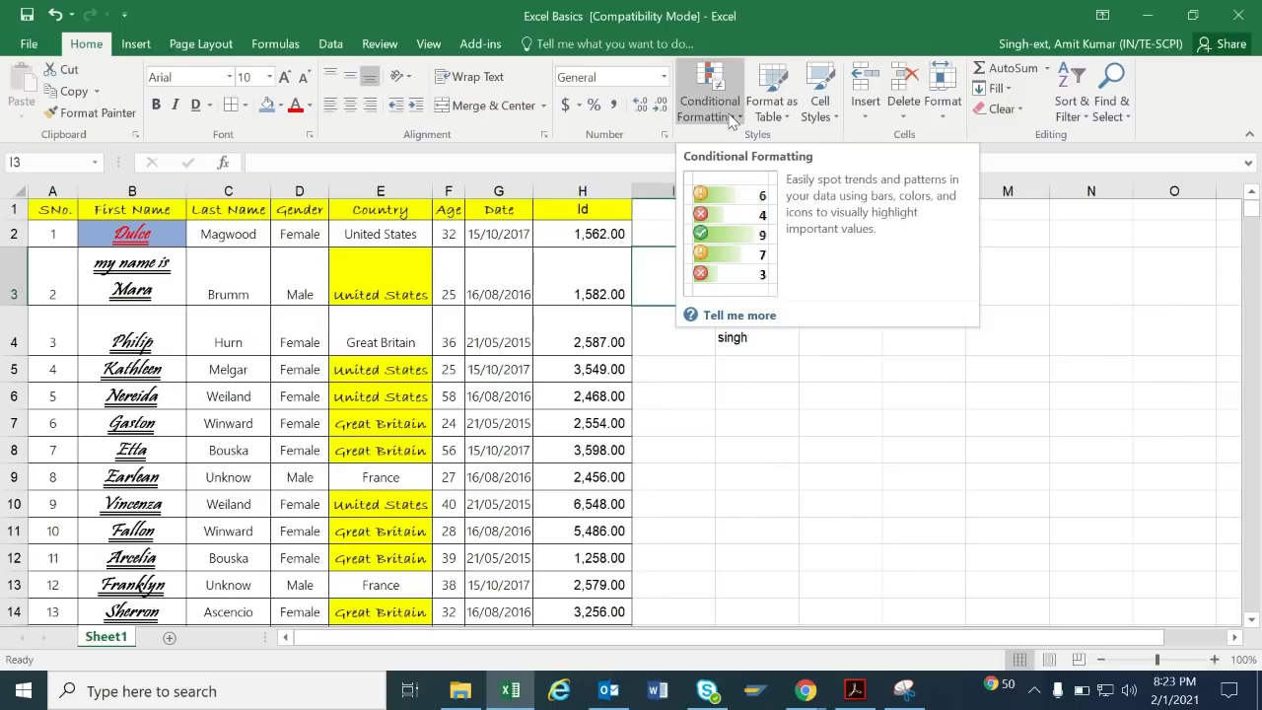
# Add a Greater Than 4000 rule to column H using Light Red Fill with Dark Red Text.
pyautogui.click(583, 188)
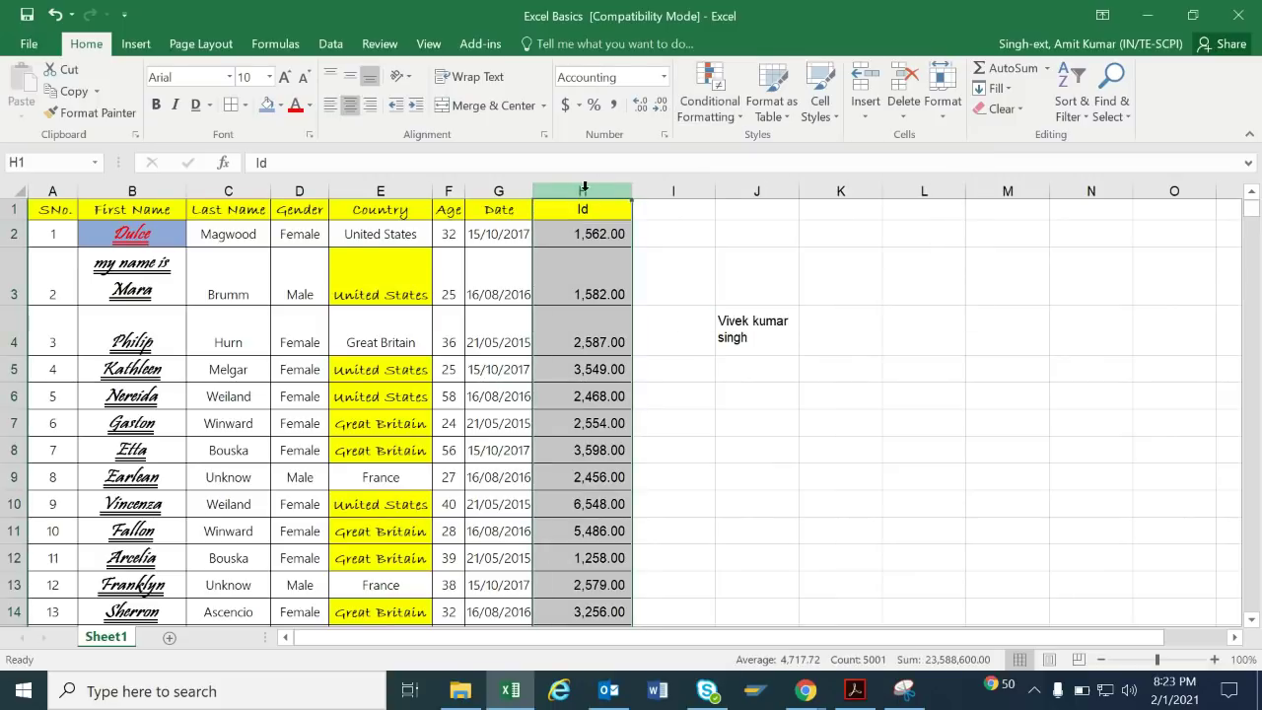
pyautogui.click(718, 108)
pyautogui.moveTo(730, 153)
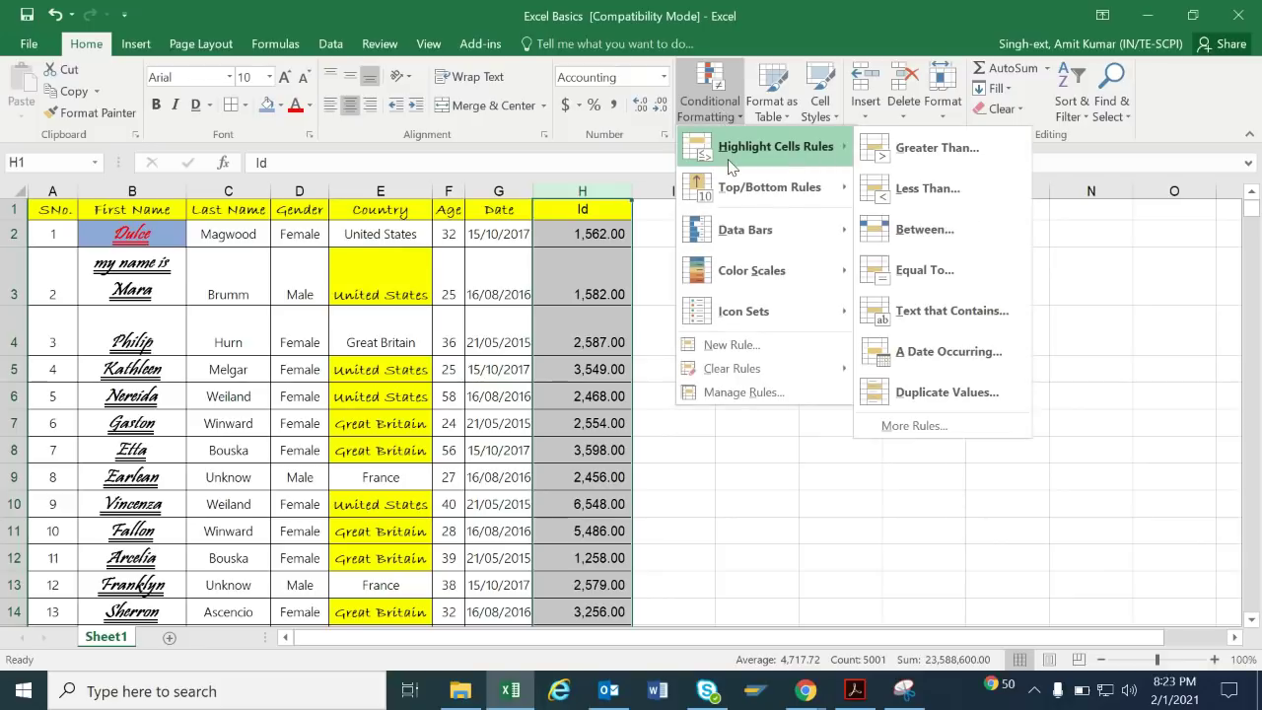
pyautogui.click(916, 150)
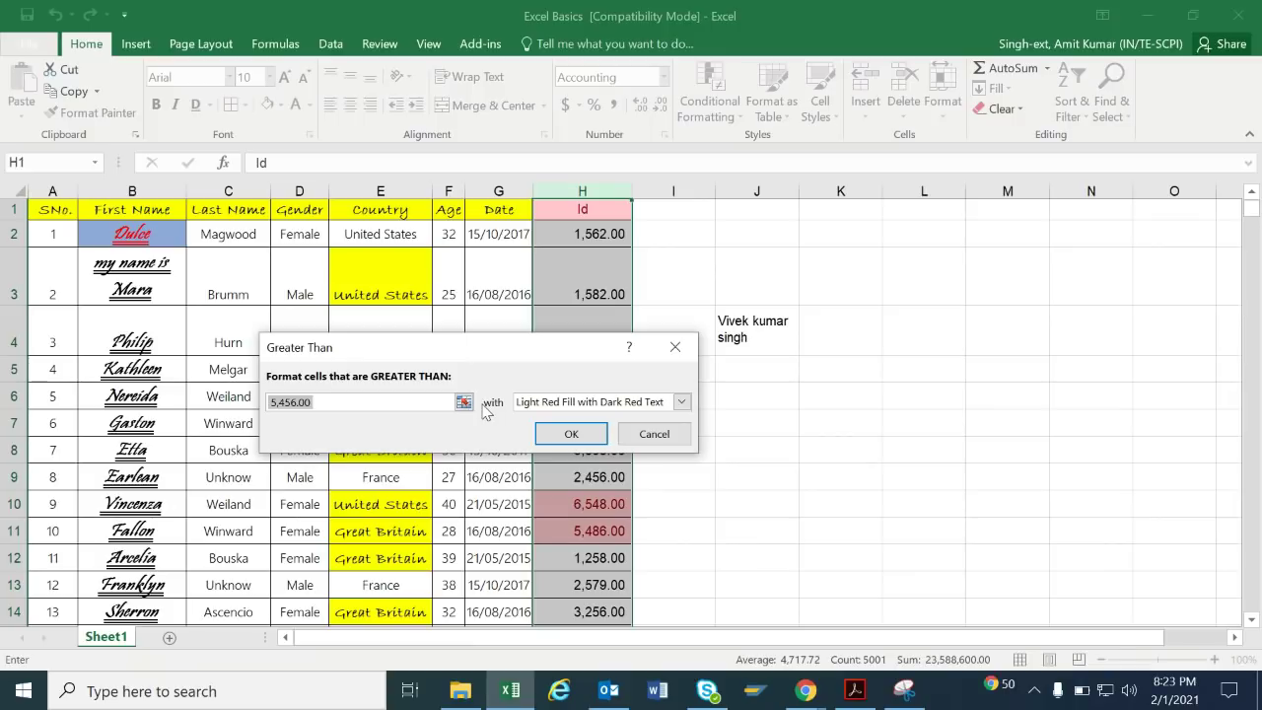
pyautogui.write('1500')
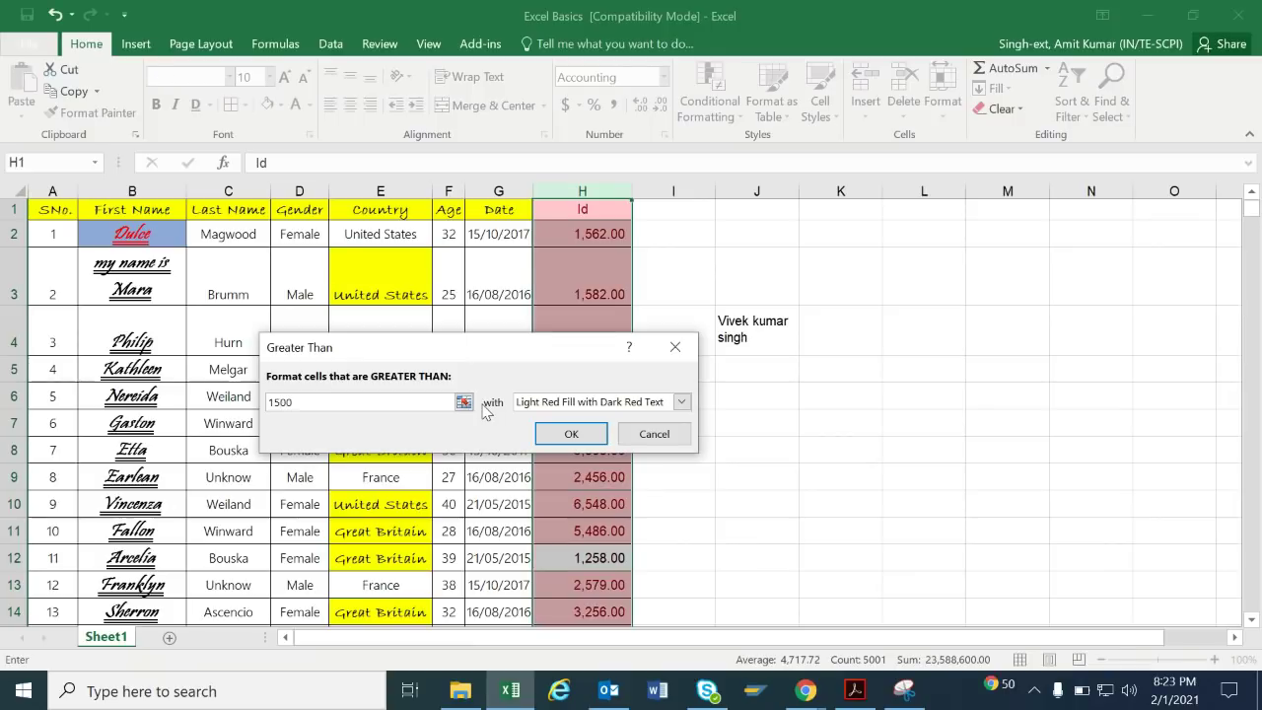
pyautogui.press('BackSpace')
pyautogui.press('BackSpace')
pyautogui.press('BackSpace')
pyautogui.press('BackSpace')
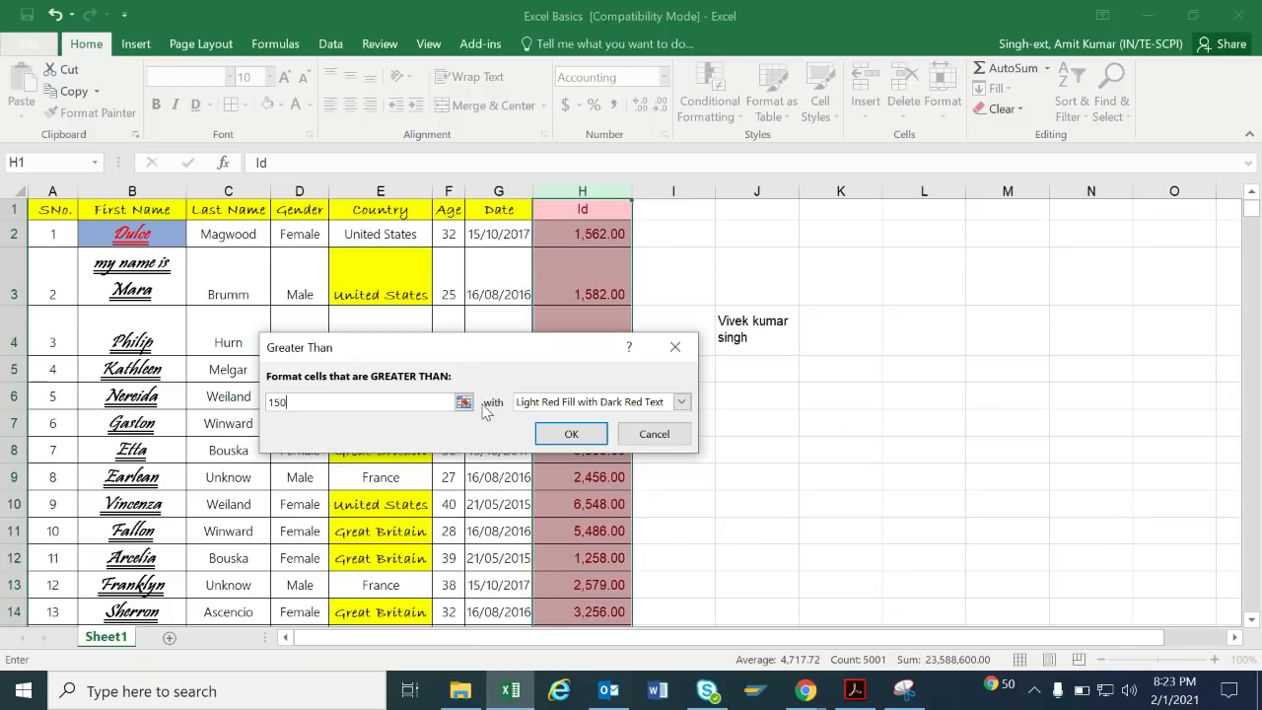
pyautogui.write('4000')
pyautogui.press('Return')
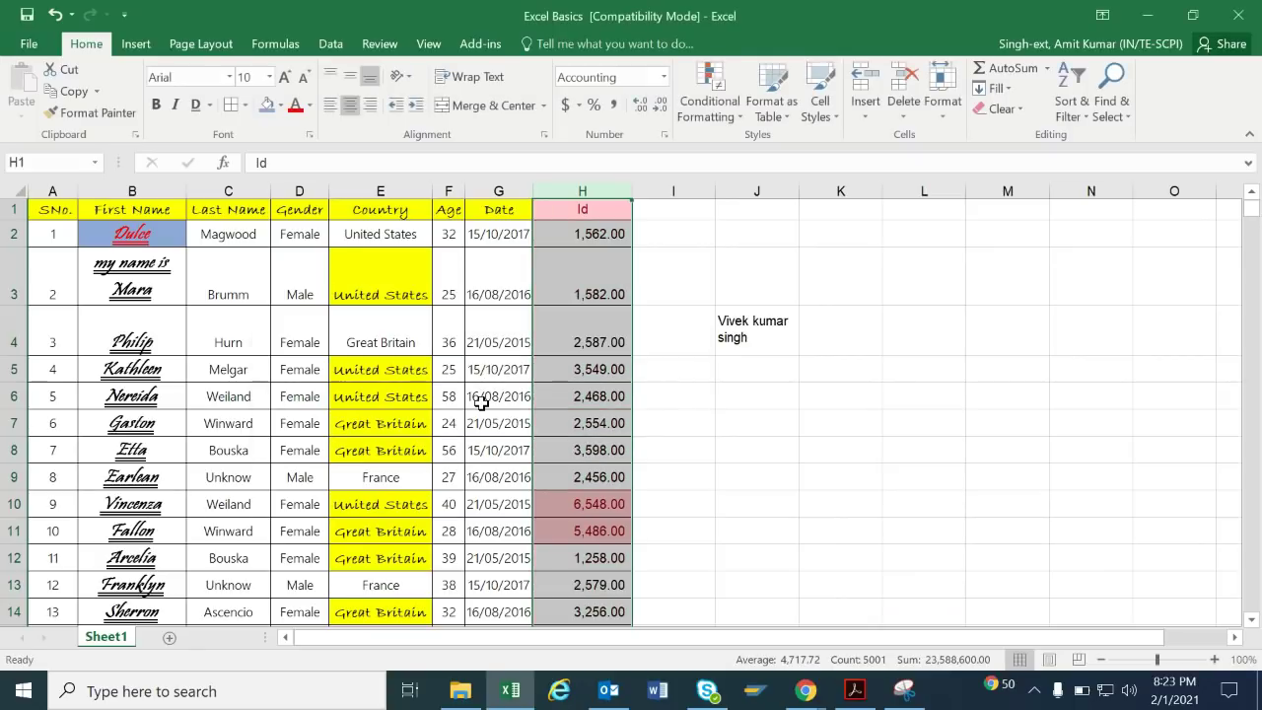
pyautogui.click(754, 419)
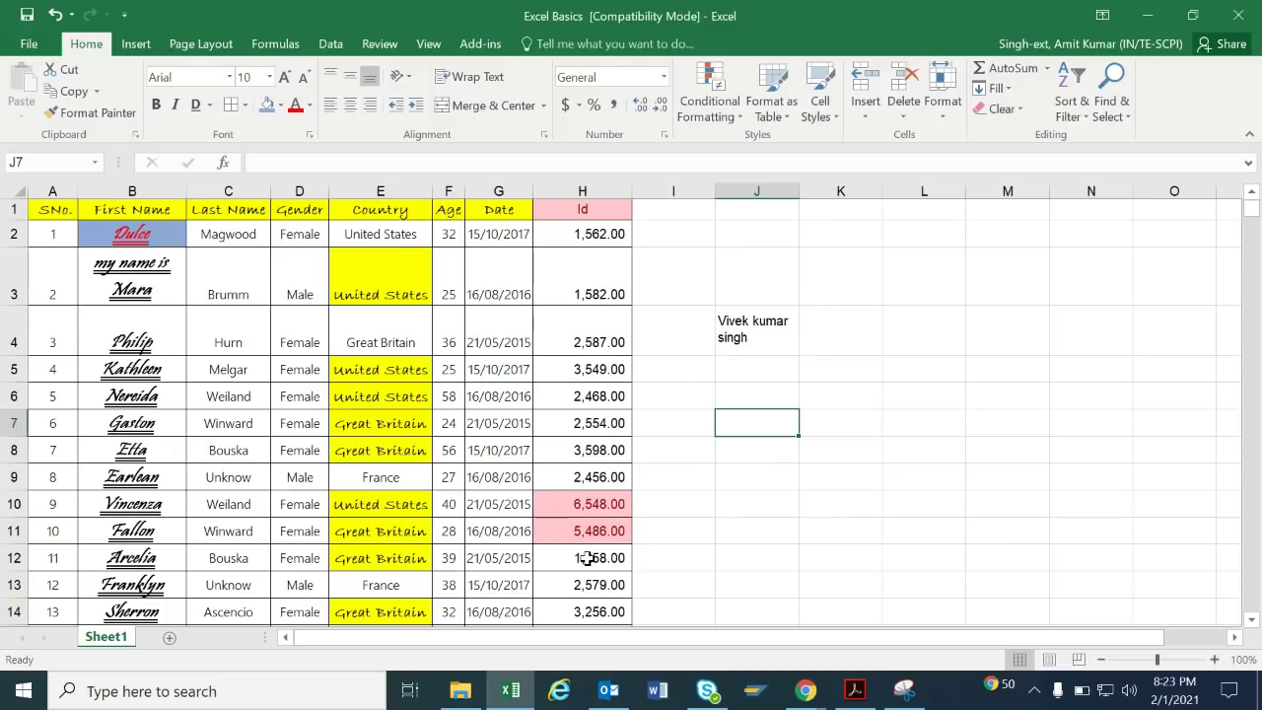
pyautogui.click(745, 105)
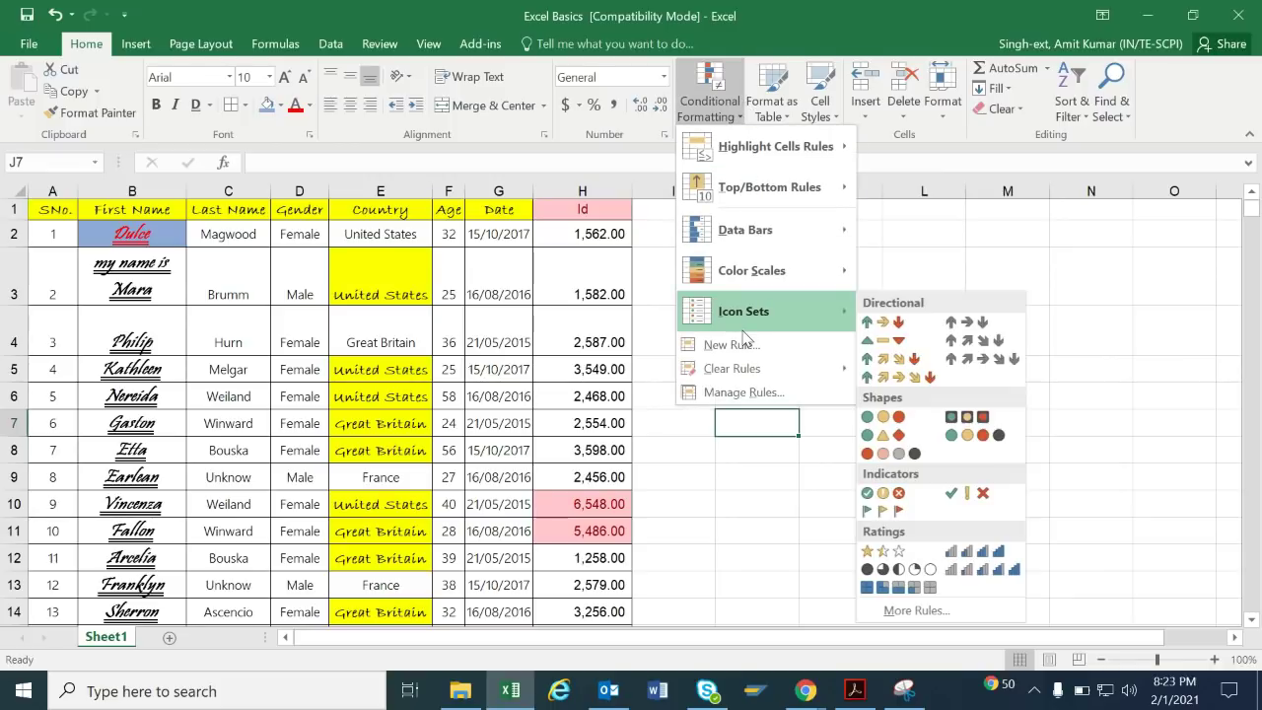
pyautogui.click(912, 246)
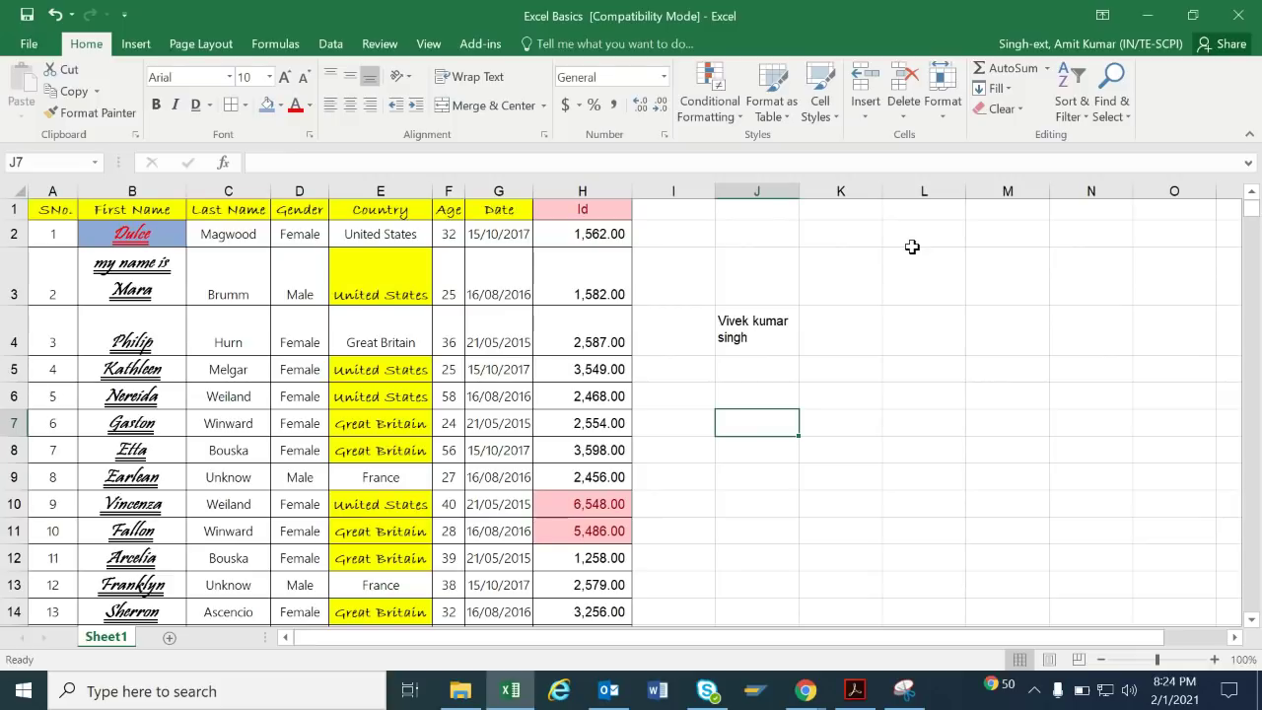
pyautogui.click(792, 98)
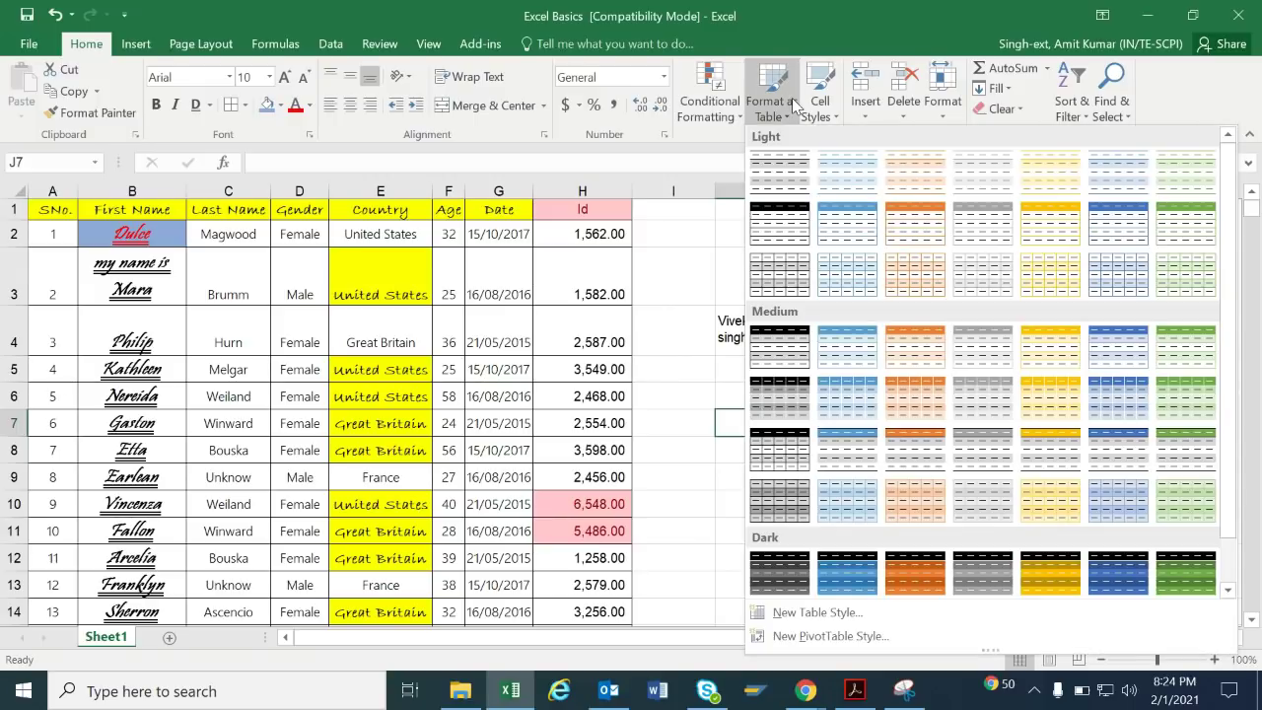
pyautogui.click(474, 313)
pyautogui.click(474, 313)
pyautogui.hotkey('ctrl', 'a')
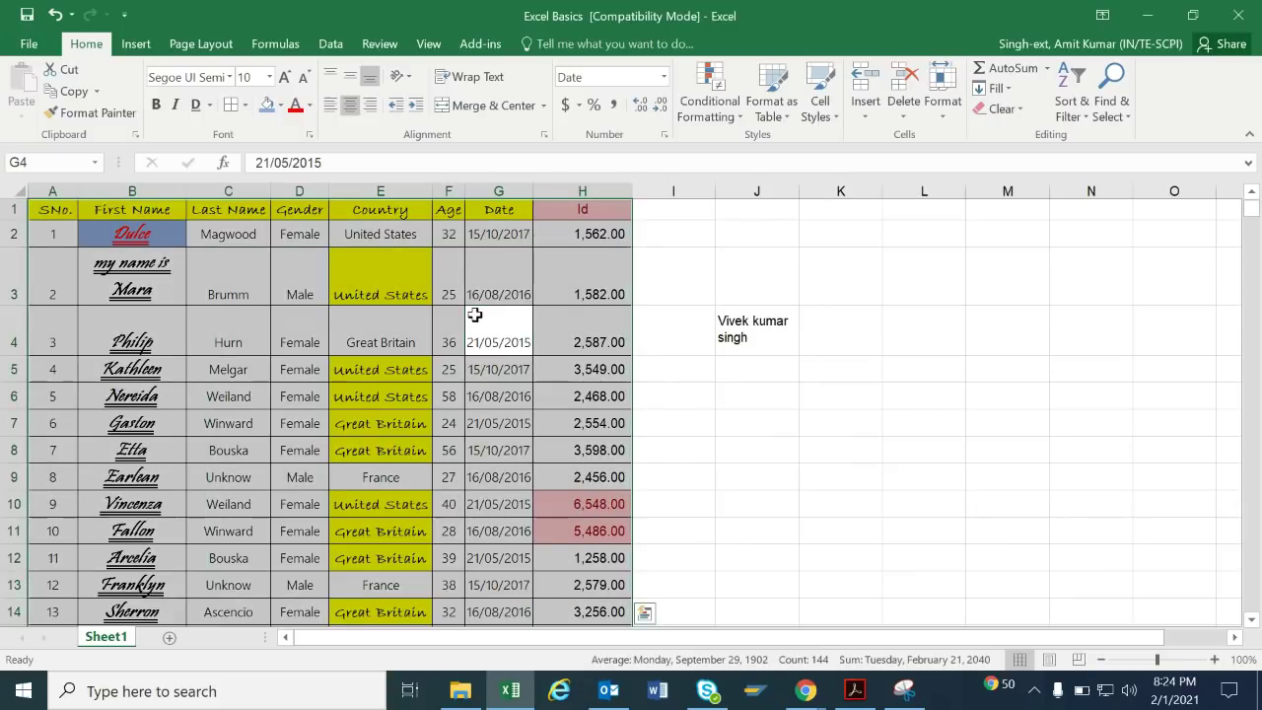
pyautogui.click(770, 104)
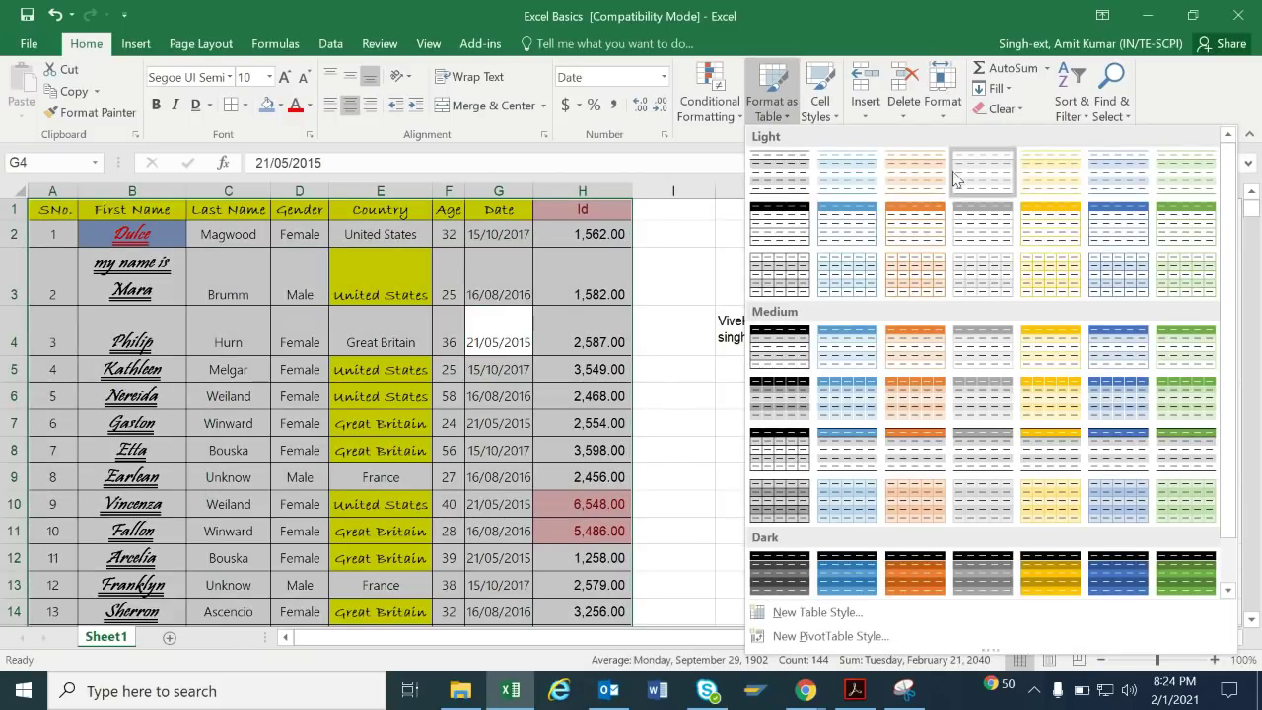
pyautogui.click(805, 225)
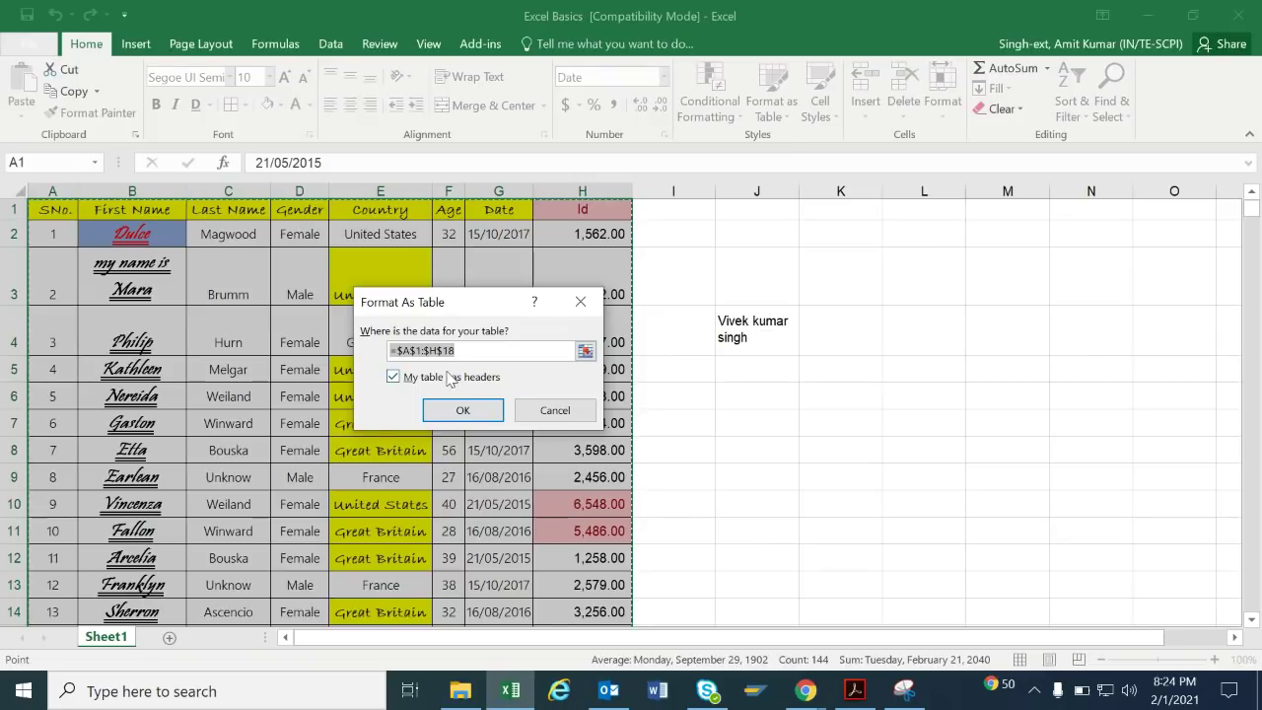
pyautogui.click(463, 425)
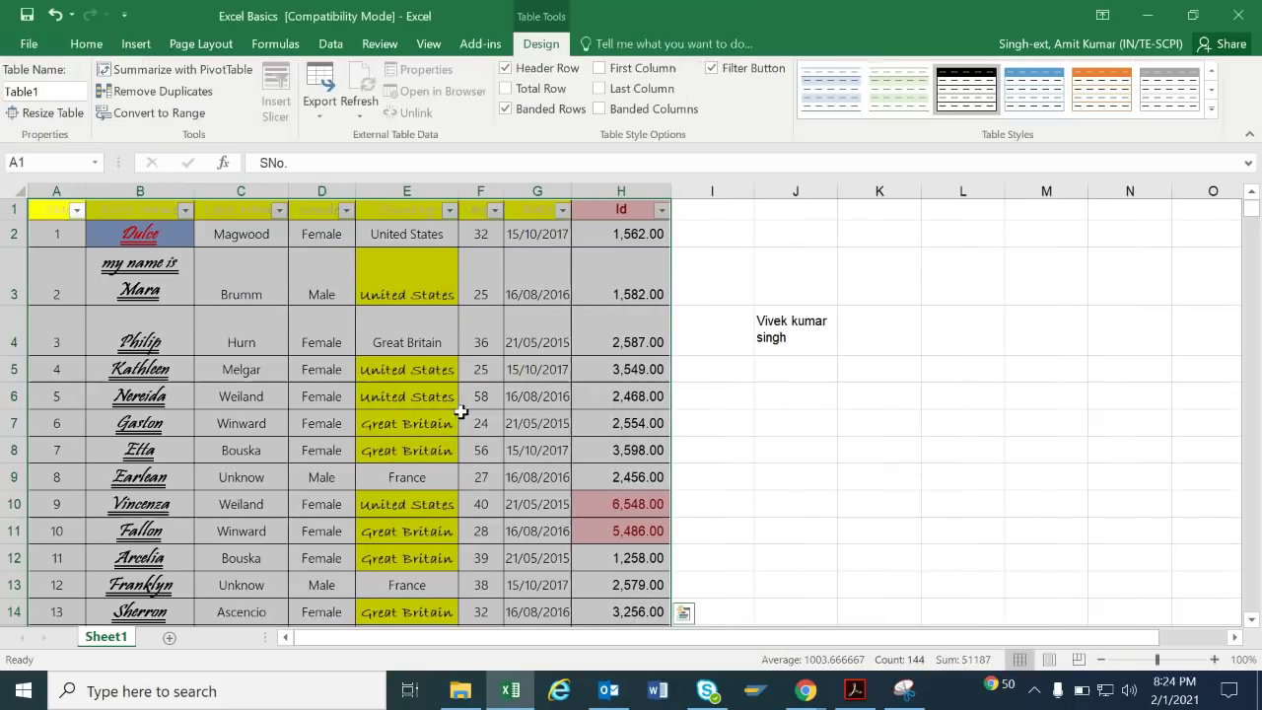
pyautogui.click(829, 363)
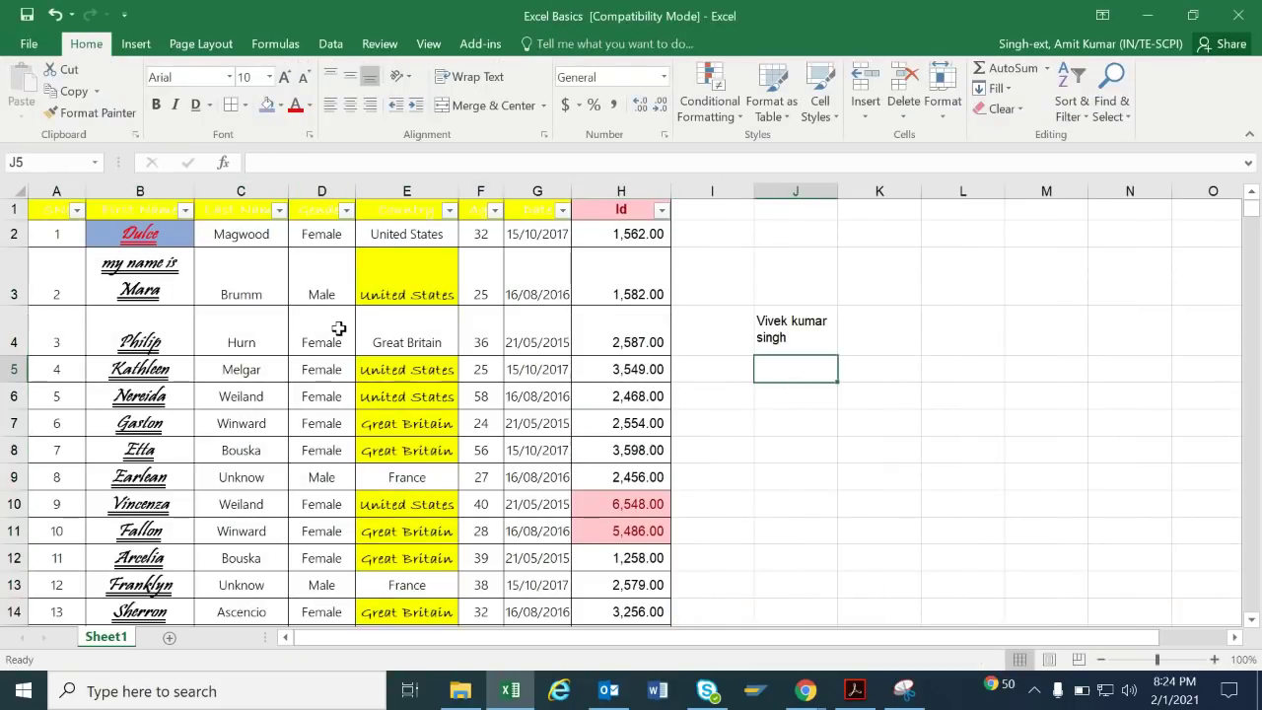
pyautogui.hotkey('ctrl', 'z')
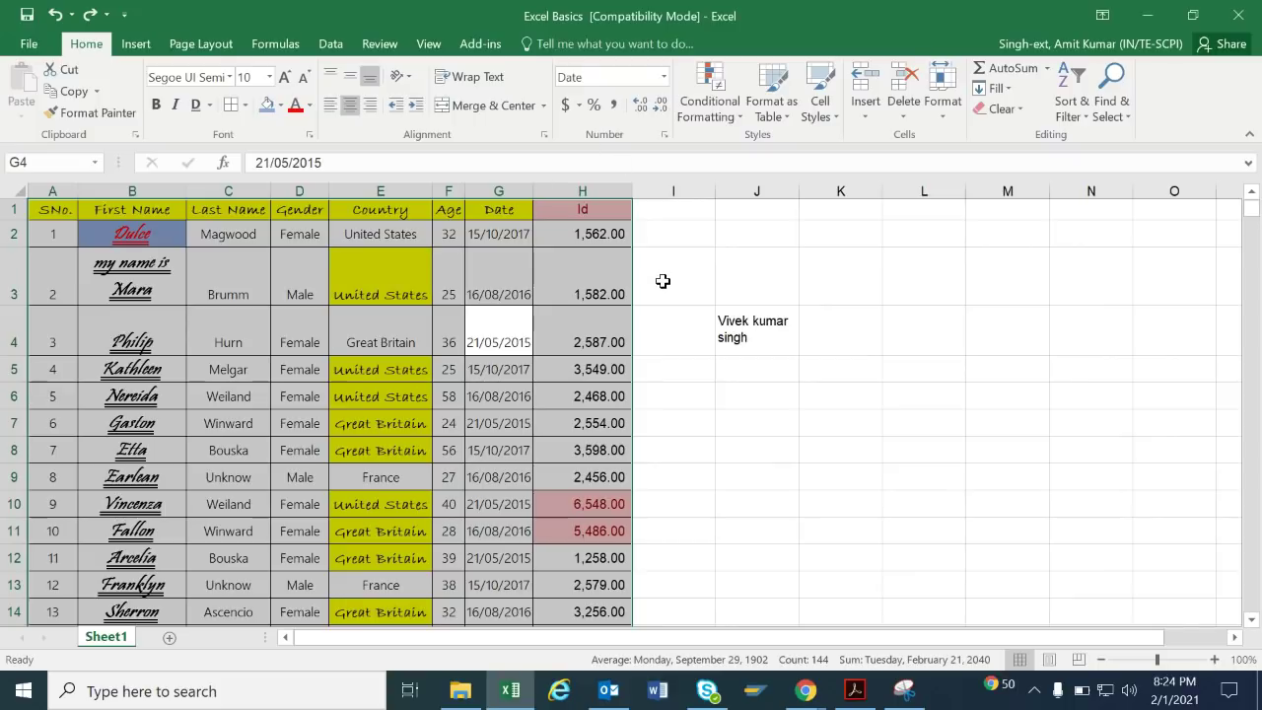
# Delete the stray name text from cell J4.
pyautogui.click(754, 339)
pyautogui.press('Delete')
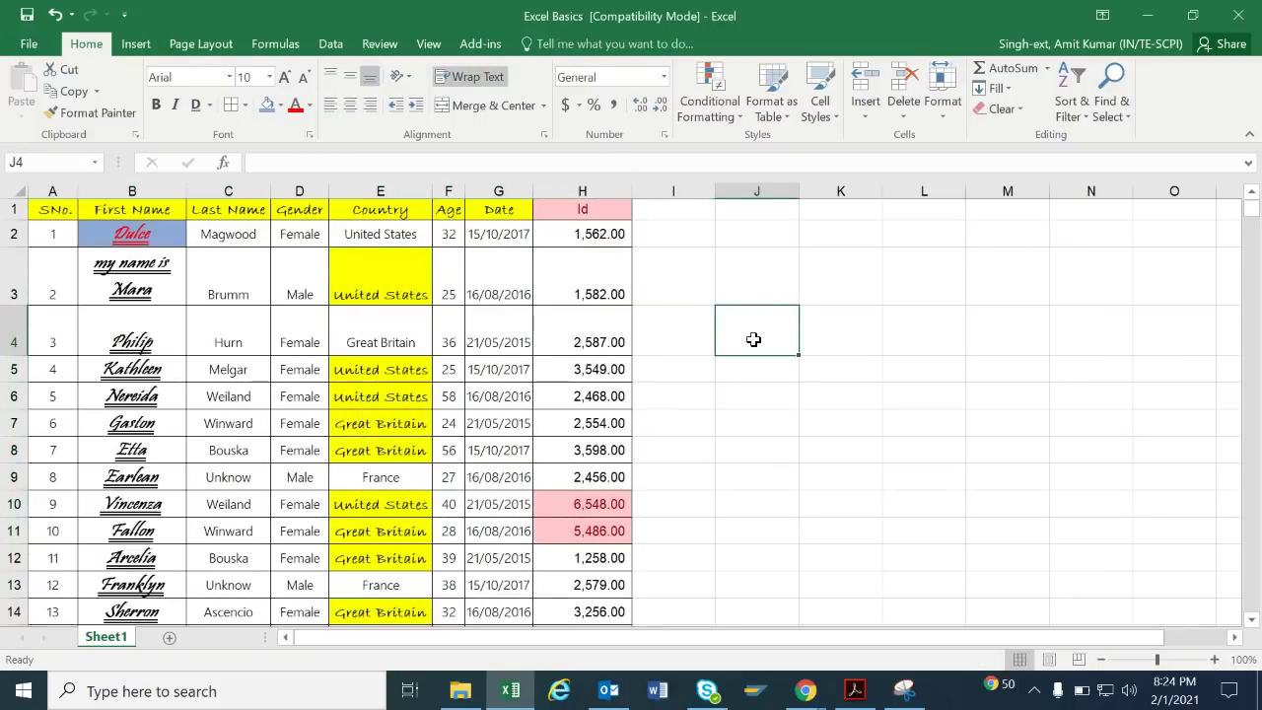
pyautogui.click(821, 109)
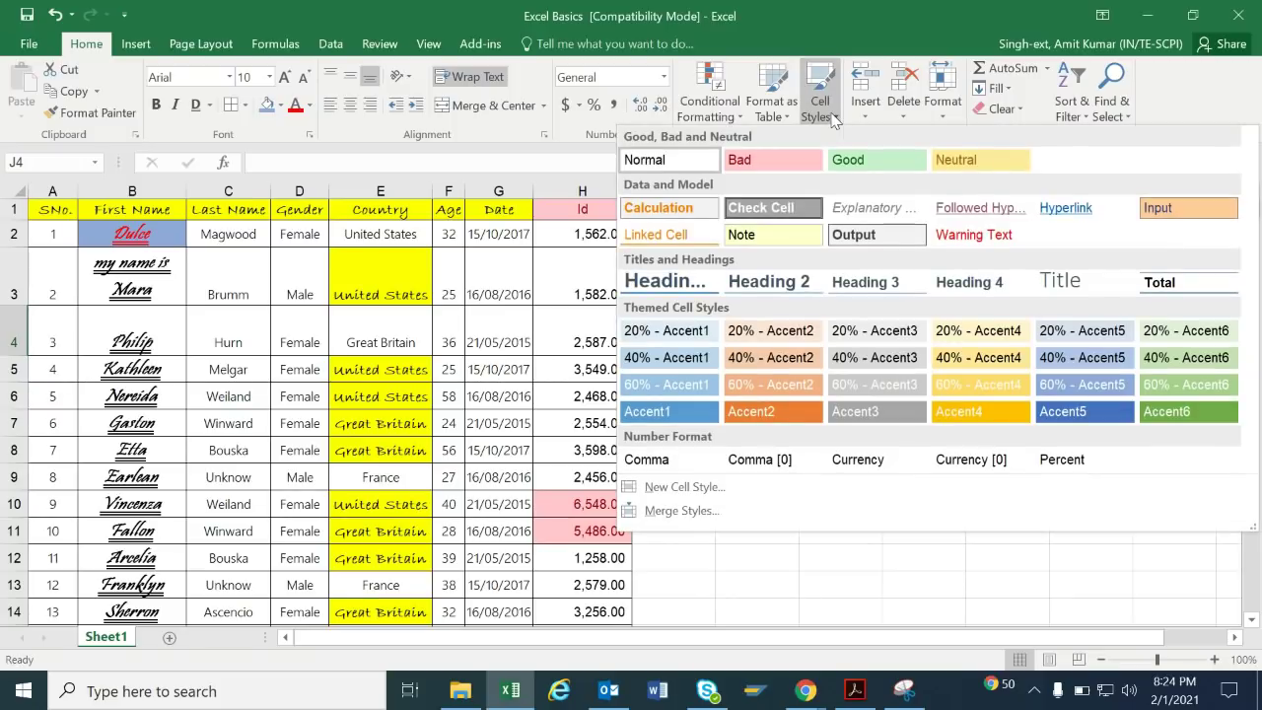
pyautogui.click(377, 339)
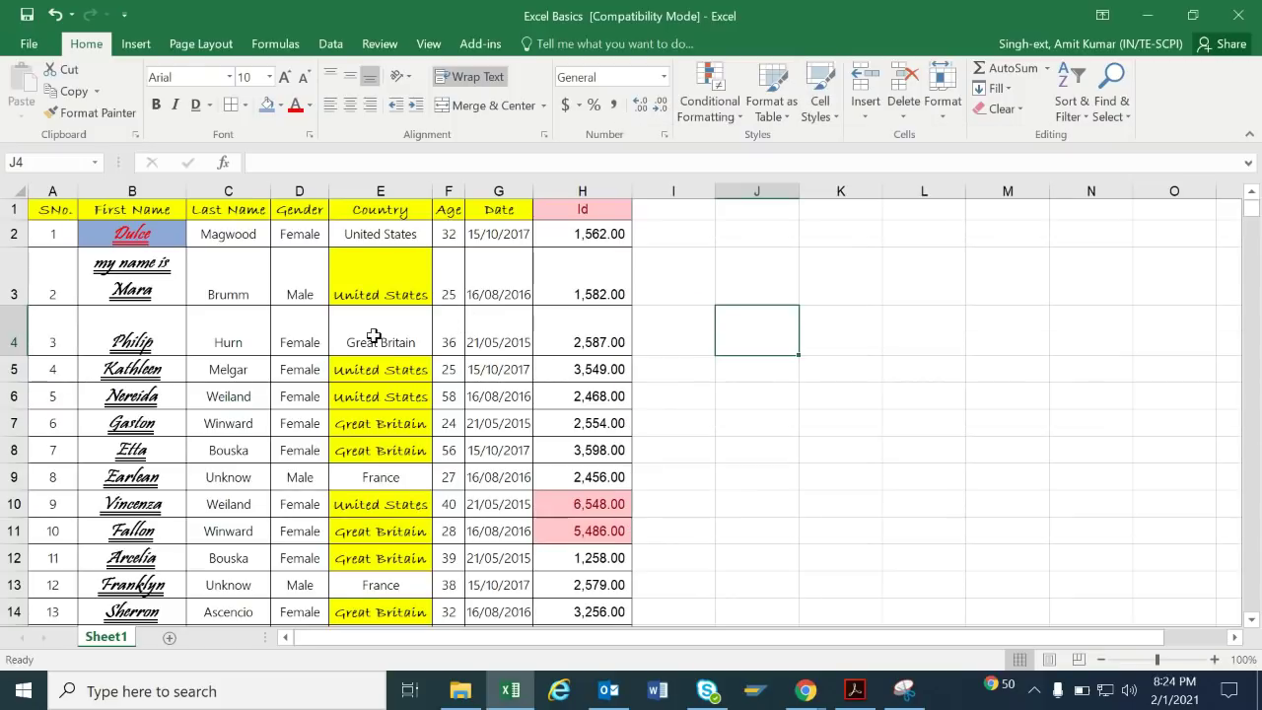
# Apply the 60% - Accent6 cell style to the row 1 header cells.
pyautogui.moveTo(40, 209); pyautogui.dragTo(582, 209)
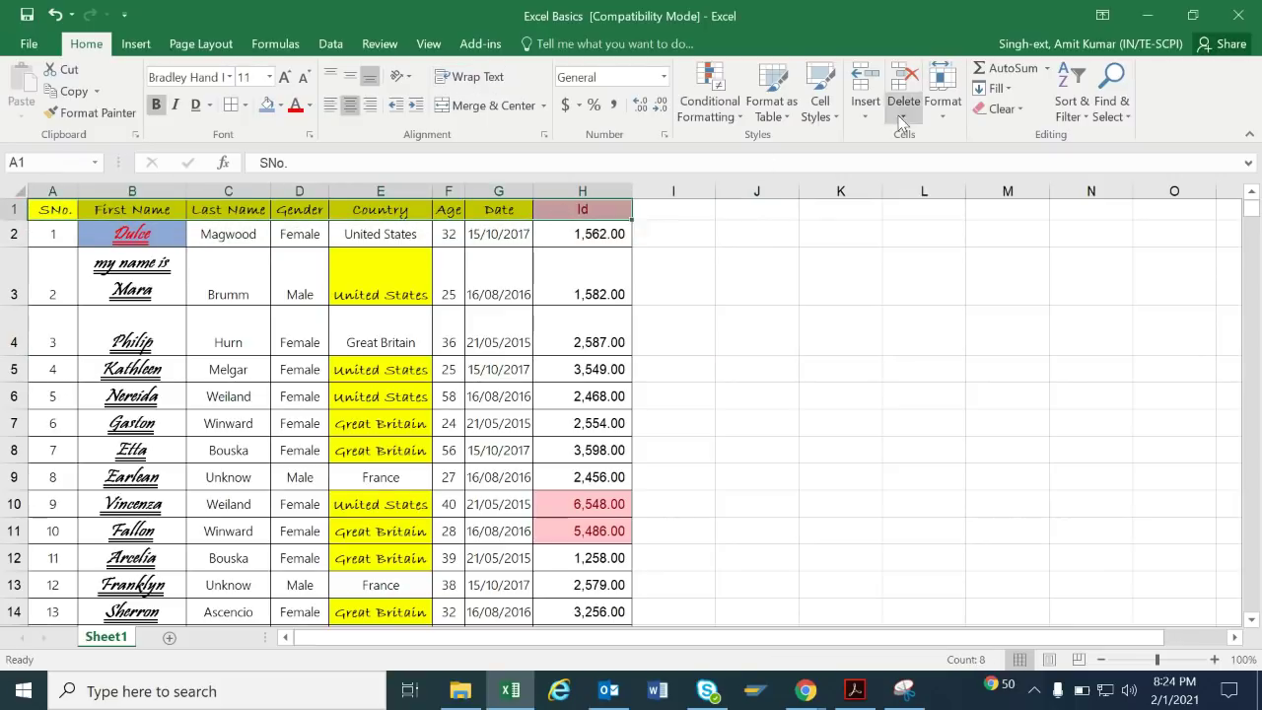
pyautogui.click(819, 106)
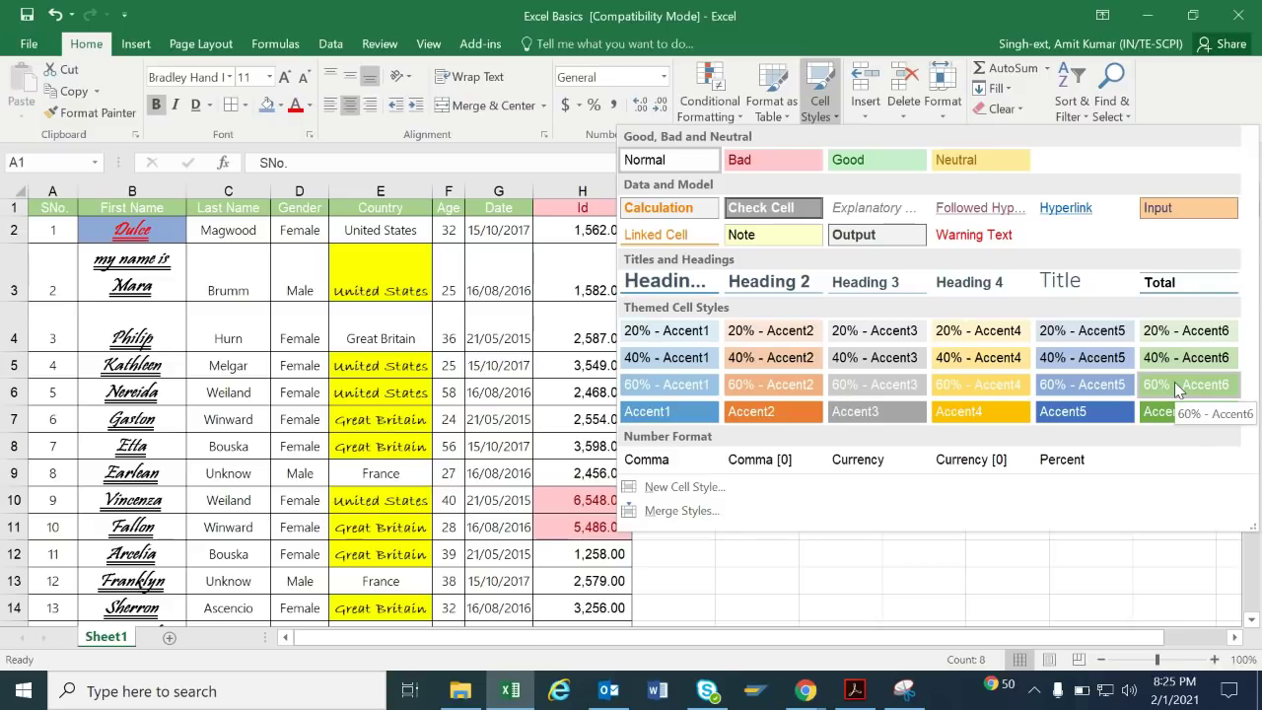
pyautogui.click(1177, 389)
pyautogui.click(743, 252)
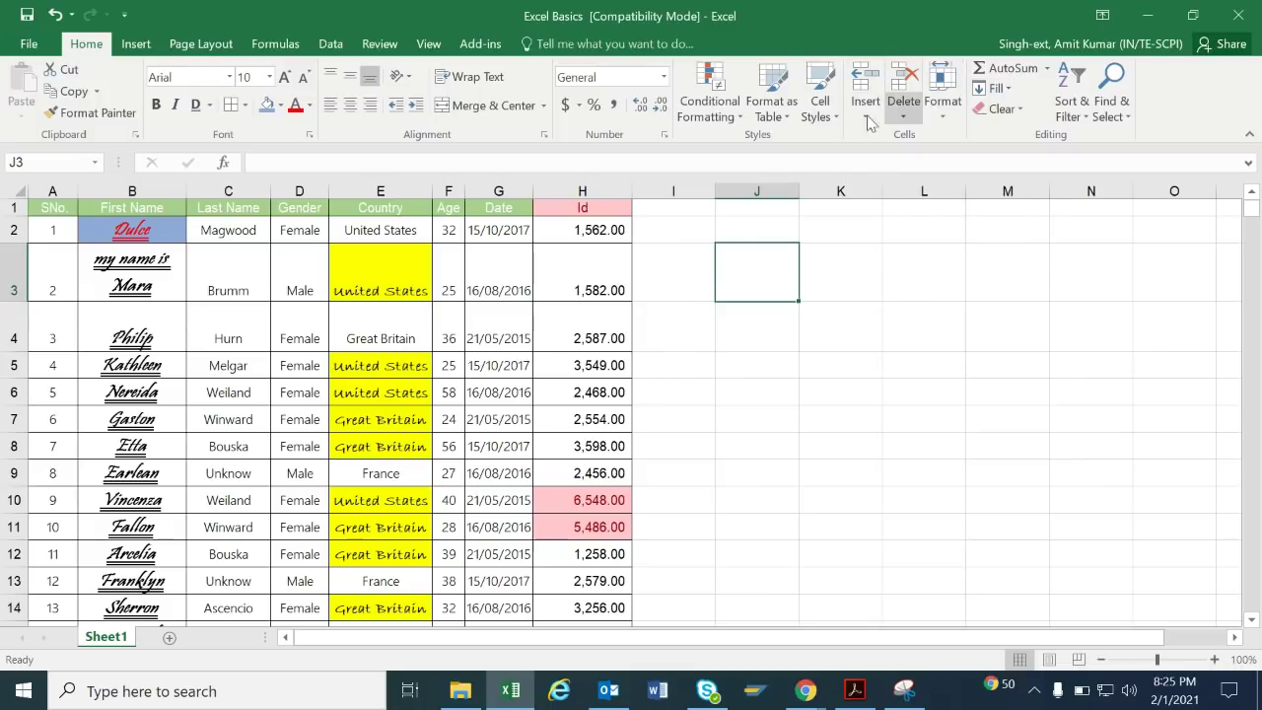
pyautogui.click(868, 106)
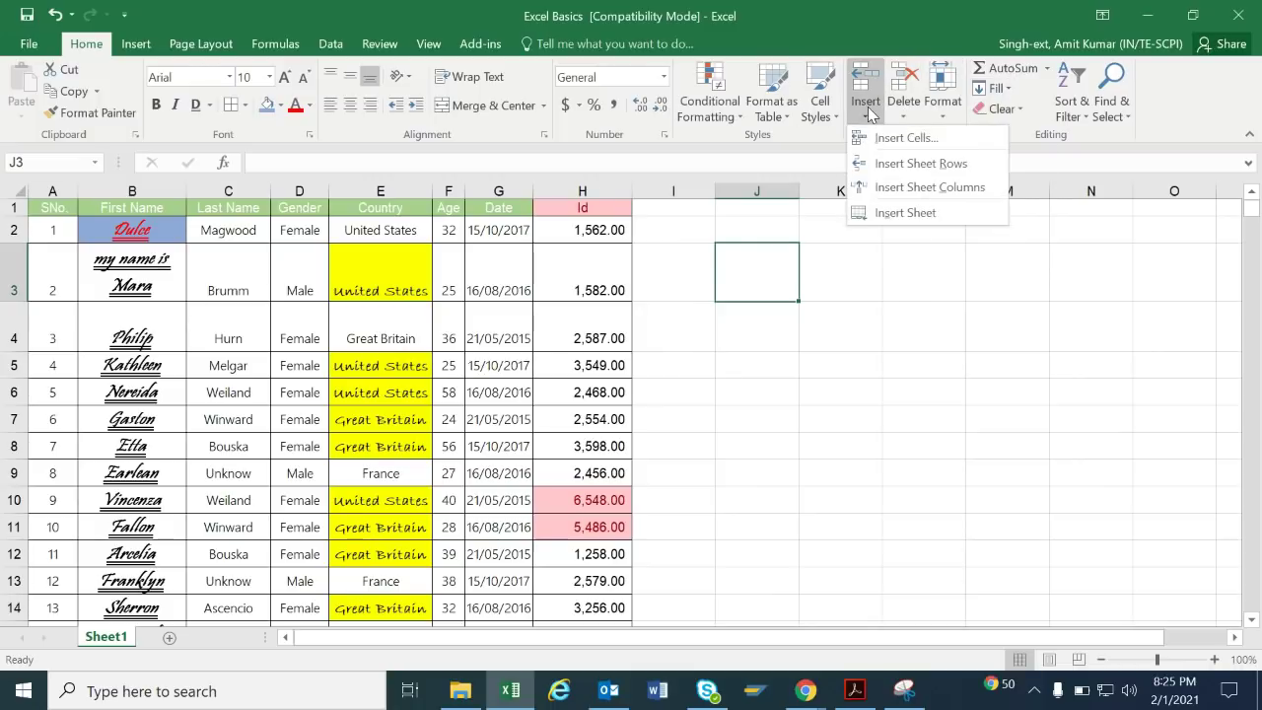
pyautogui.click(874, 163)
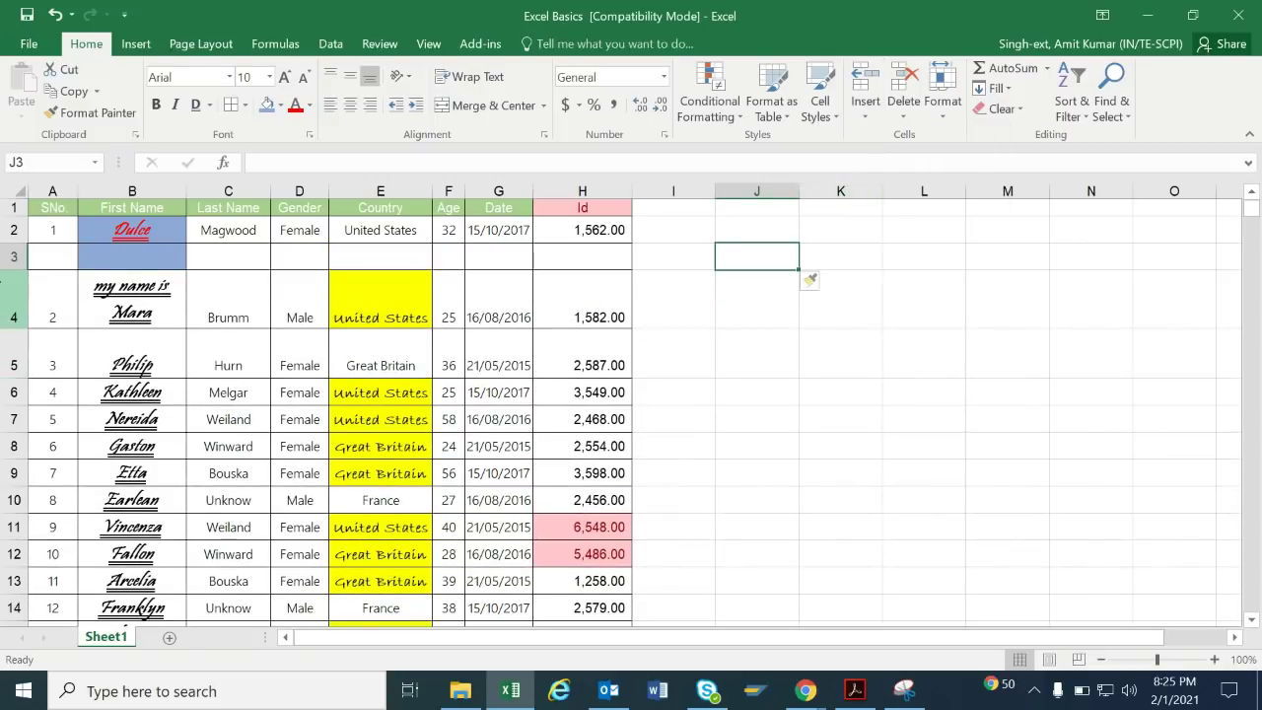
pyautogui.click(8, 257)
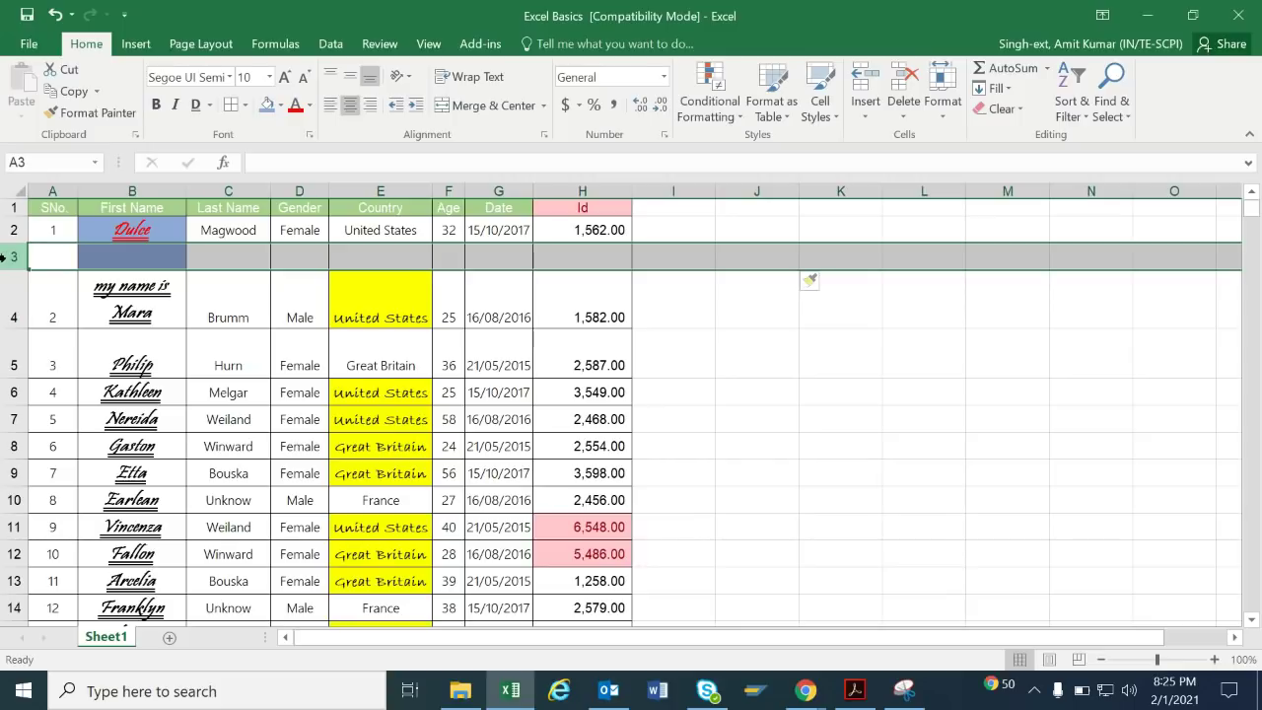
pyautogui.click(477, 187)
pyautogui.click(809, 282)
pyautogui.click(507, 189)
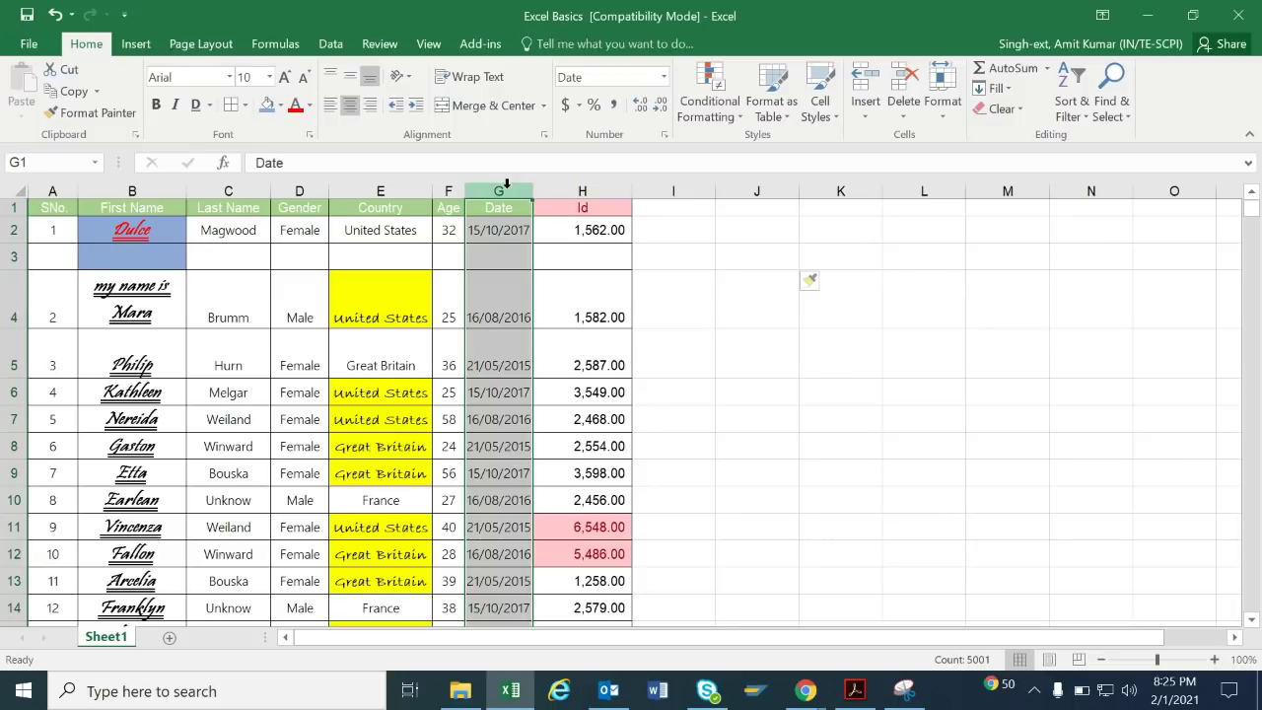
pyautogui.click(518, 262)
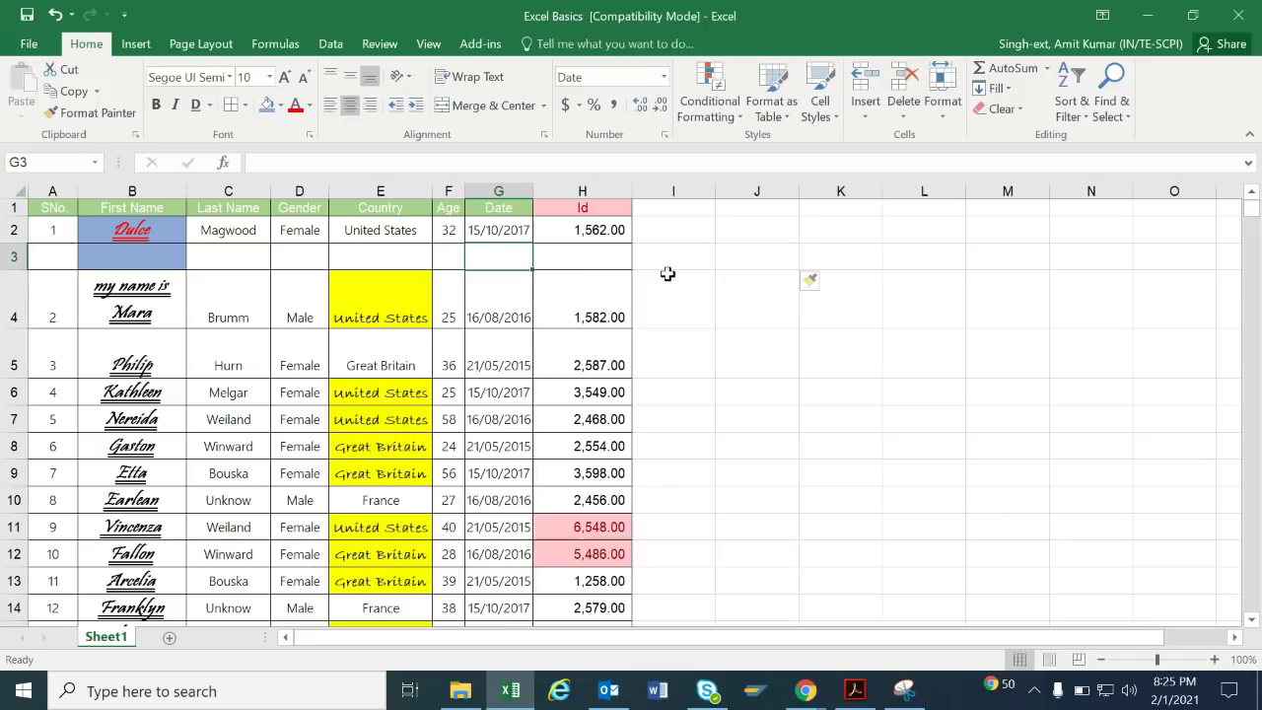
pyautogui.press('Down')
pyautogui.press('Up')
pyautogui.press('Up')
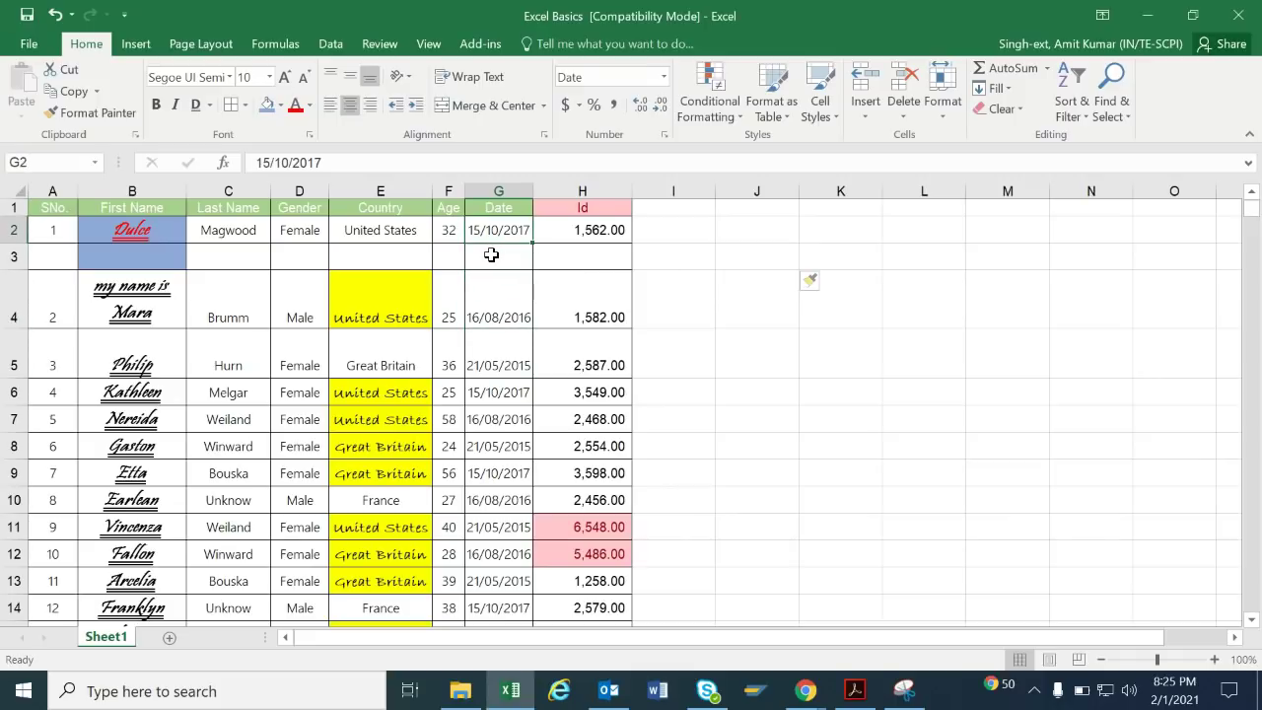
pyautogui.press('Down')
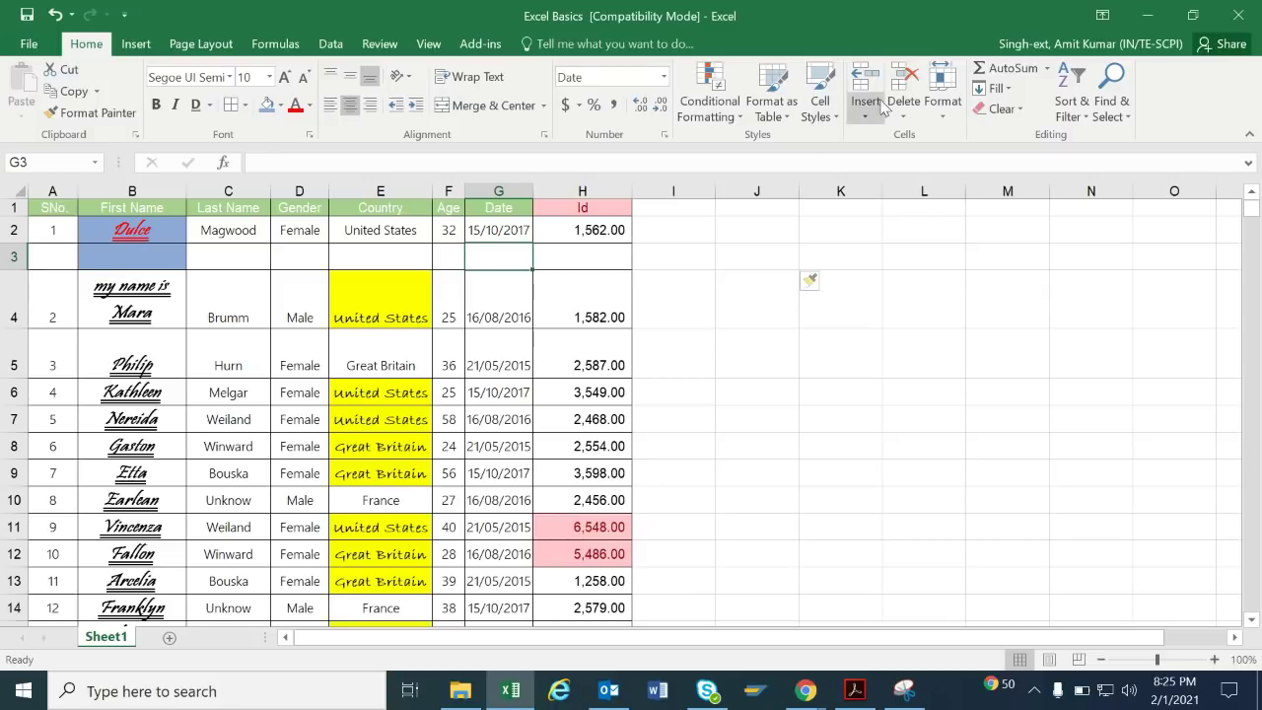
pyautogui.click(864, 114)
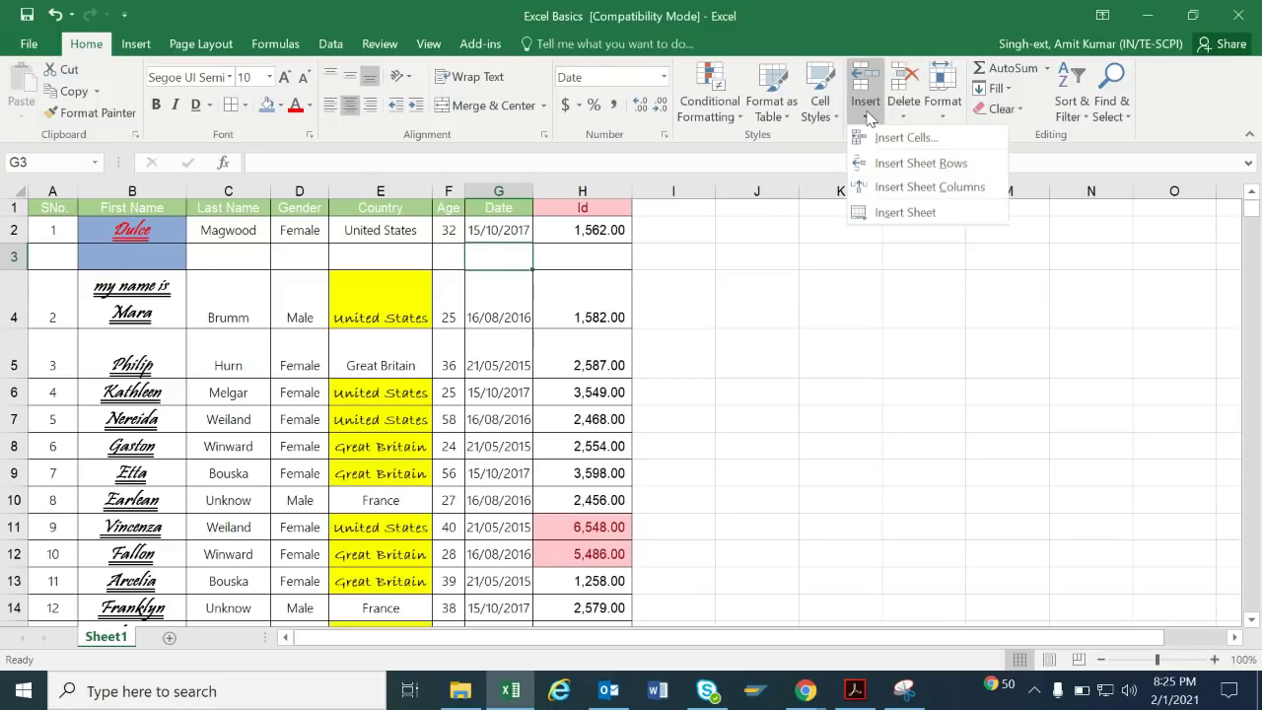
pyautogui.click(903, 190)
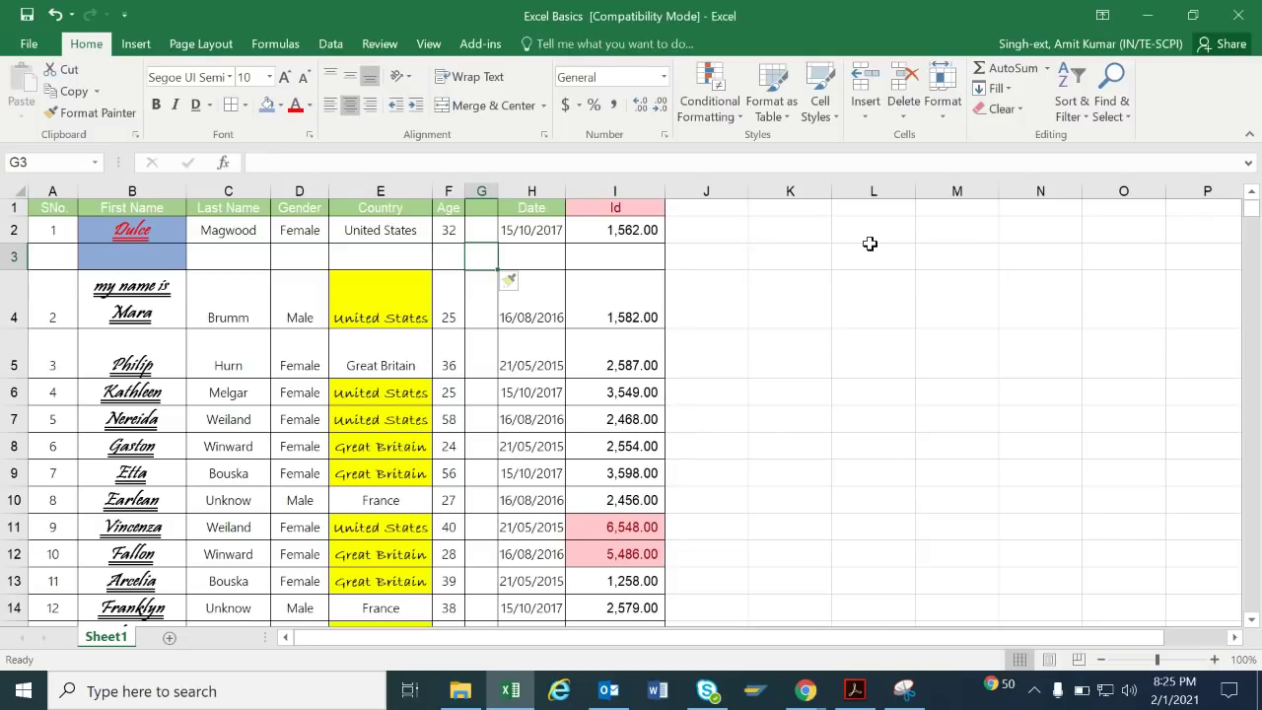
pyautogui.click(914, 113)
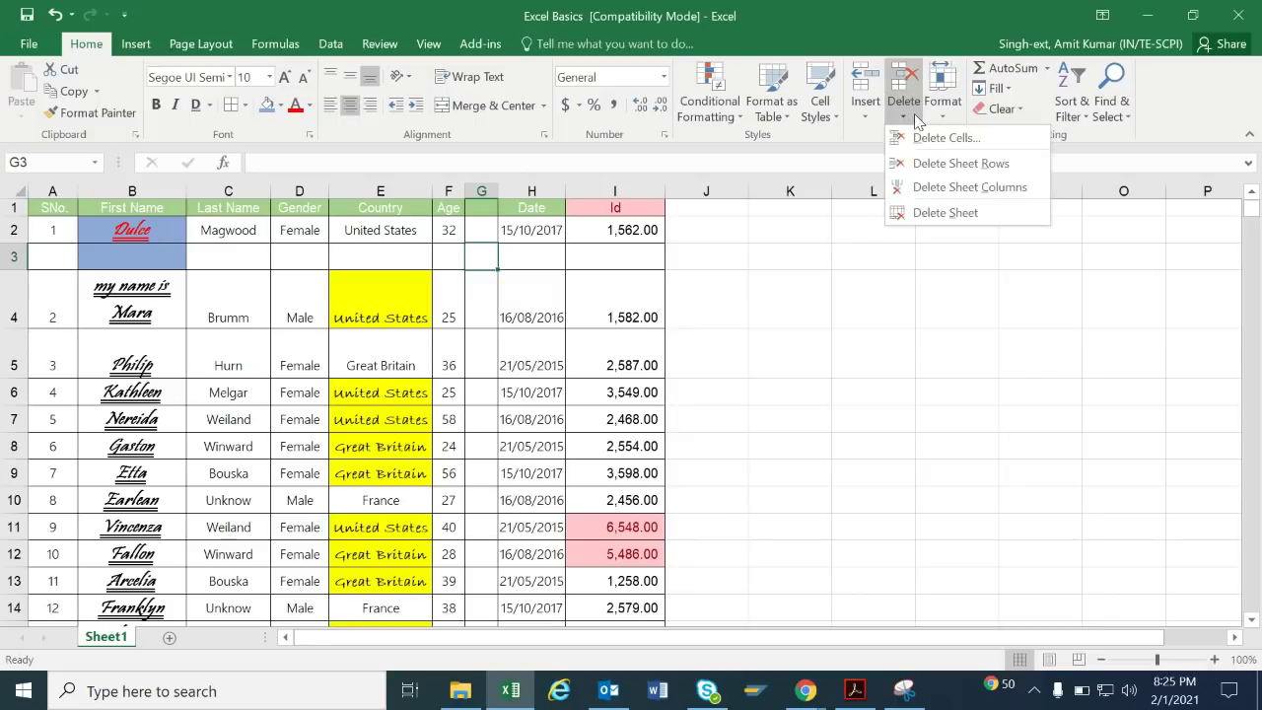
pyautogui.click(966, 194)
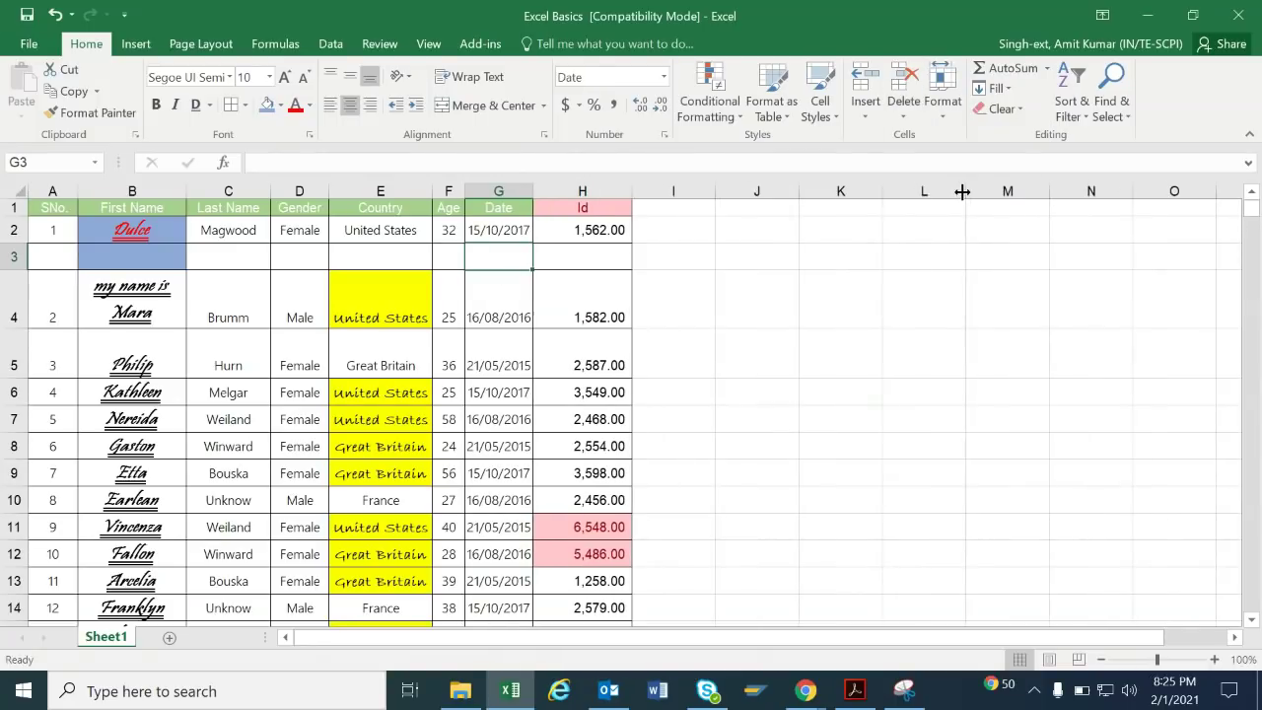
pyautogui.click(904, 111)
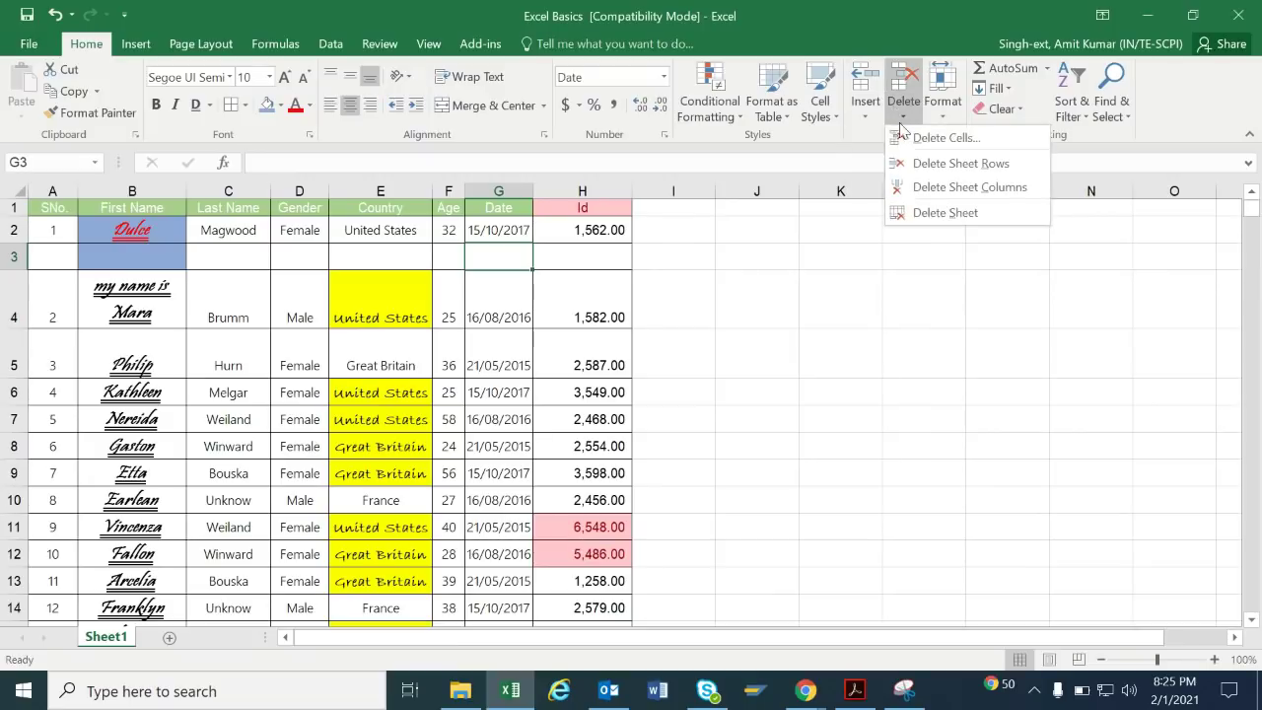
pyautogui.click(929, 163)
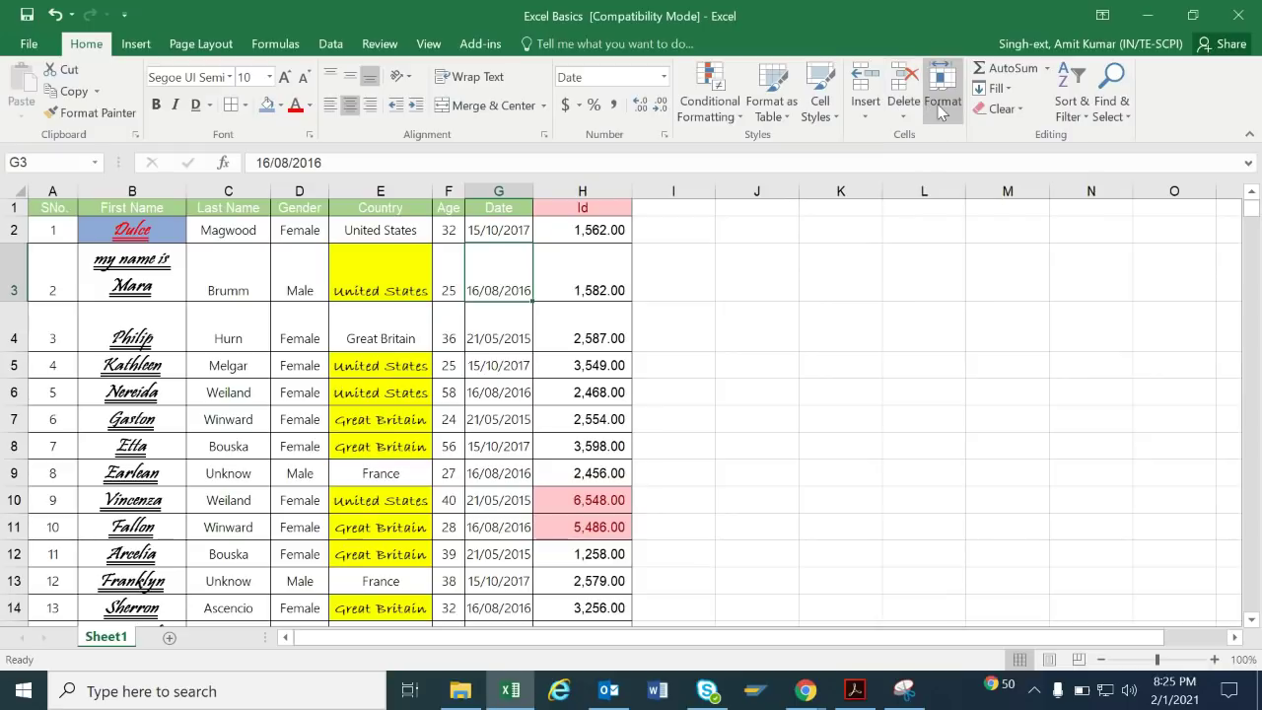
# Hide row 3 and undo it, then AutoFit the Date column width.
pyautogui.click(942, 108)
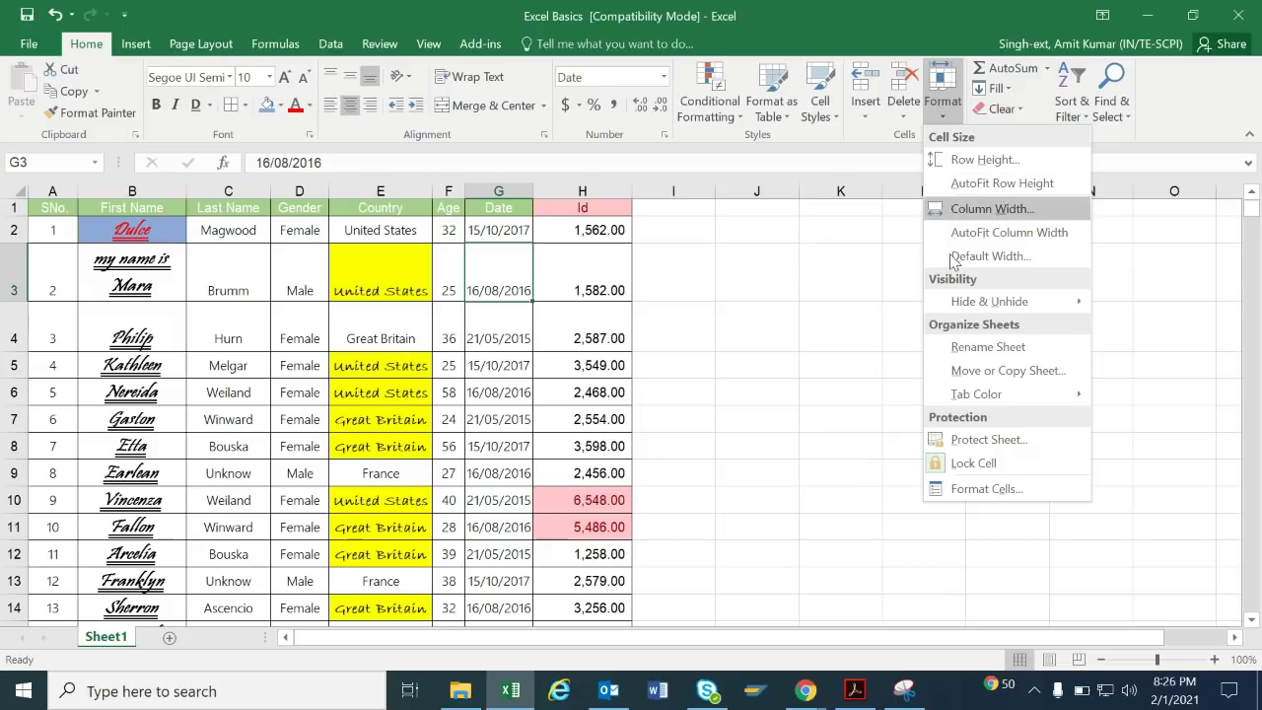
pyautogui.moveTo(956, 308)
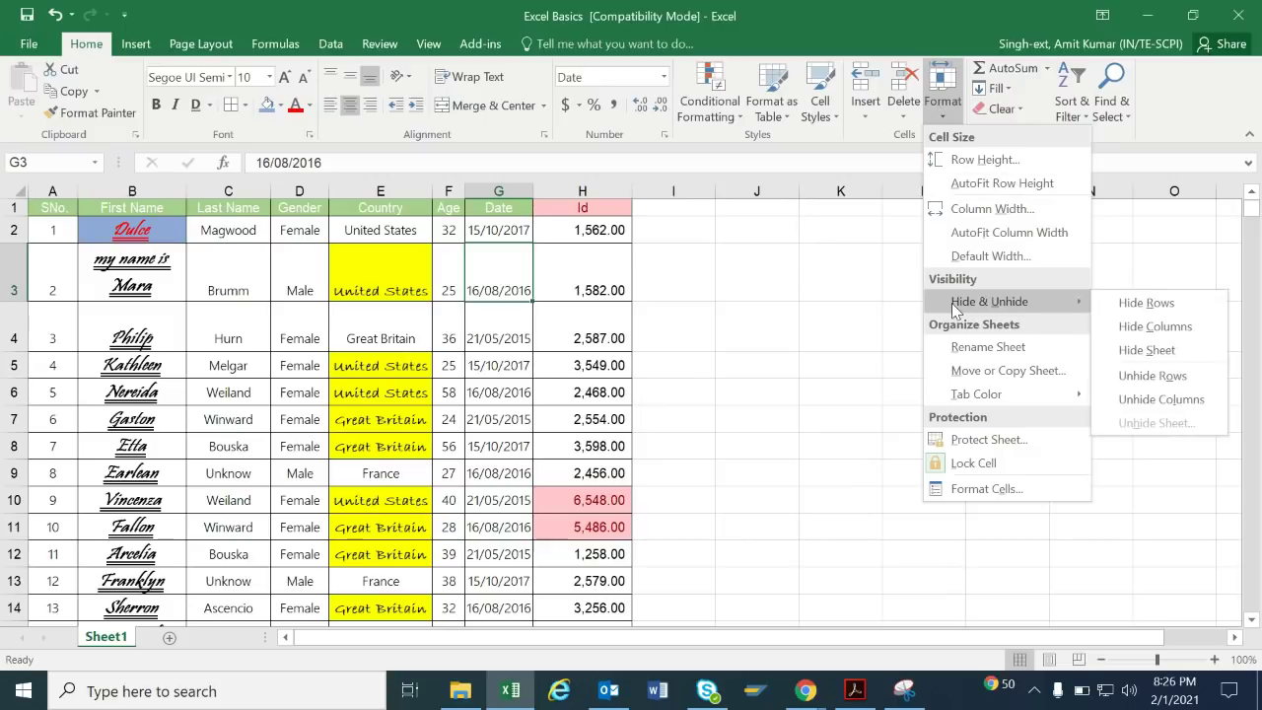
pyautogui.click(1144, 302)
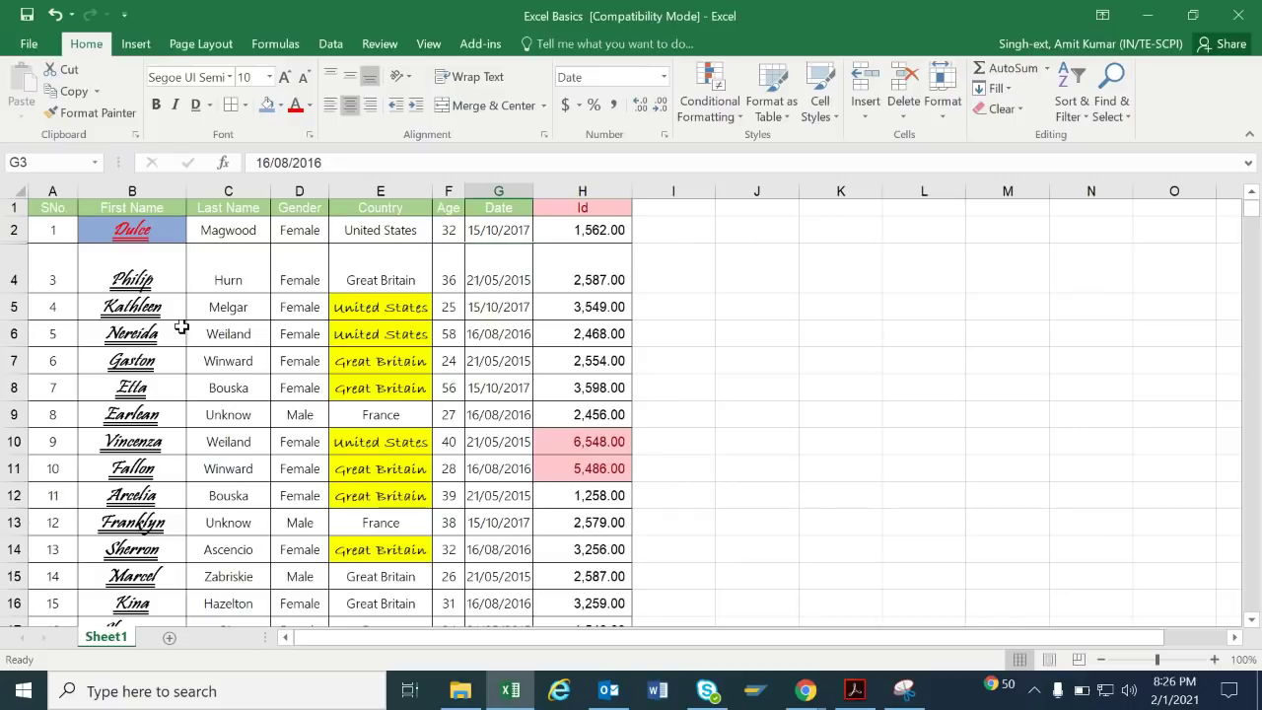
pyautogui.hotkey('ctrl', 'z')
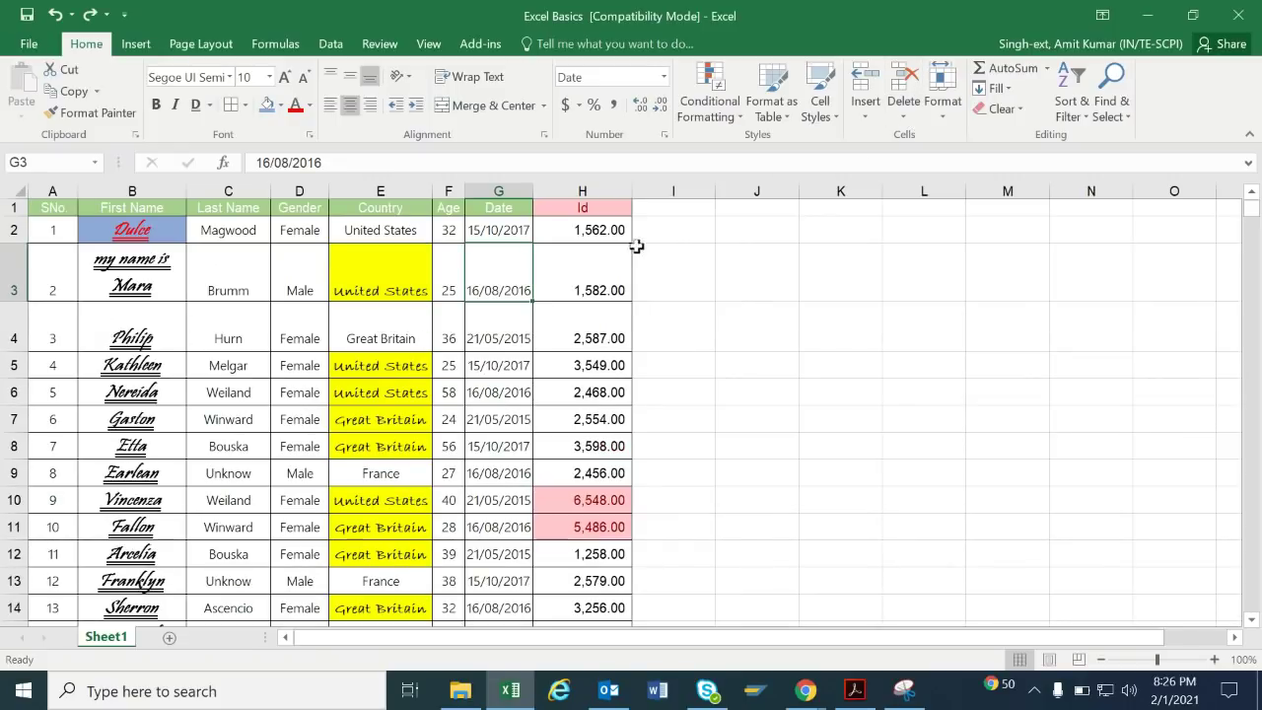
pyautogui.click(943, 98)
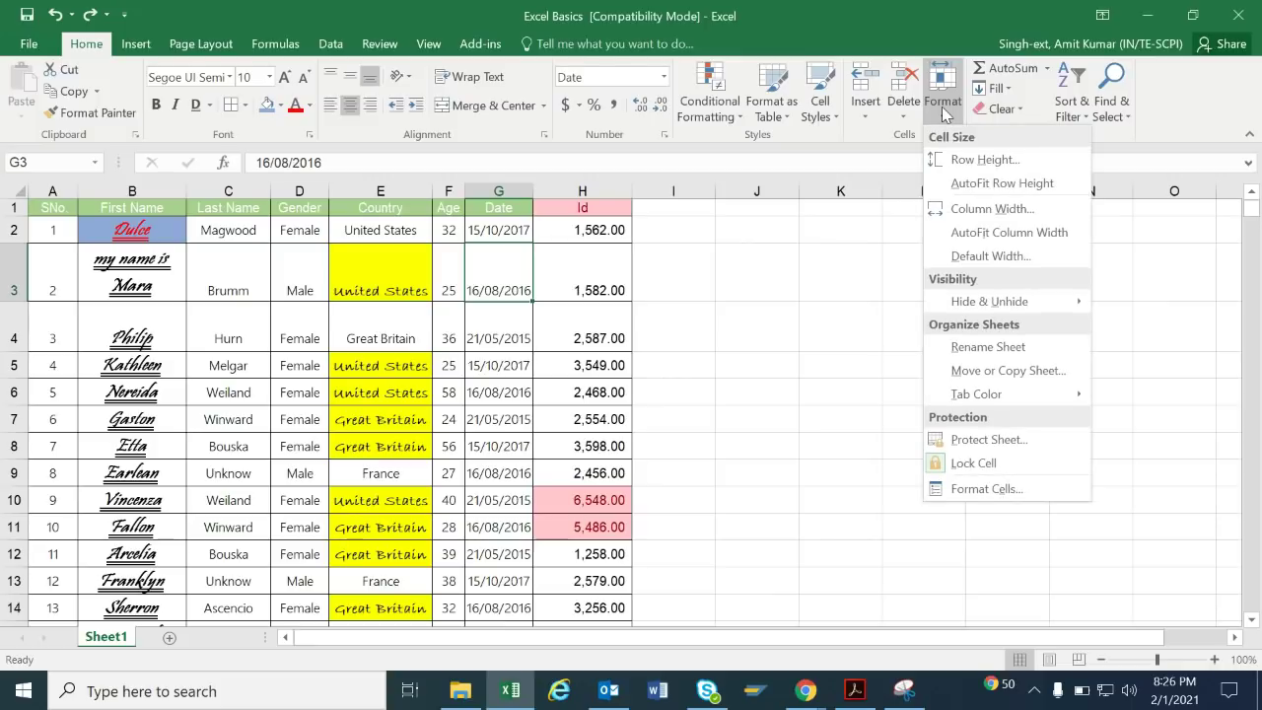
pyautogui.click(1028, 233)
# Narrow the Country and Last Name columns and widen First Name column B.
pyautogui.moveTo(431, 195); pyautogui.dragTo(351, 197)
pyautogui.moveTo(188, 197); pyautogui.dragTo(222, 197)
pyautogui.moveTo(299, 196); pyautogui.dragTo(274, 196)
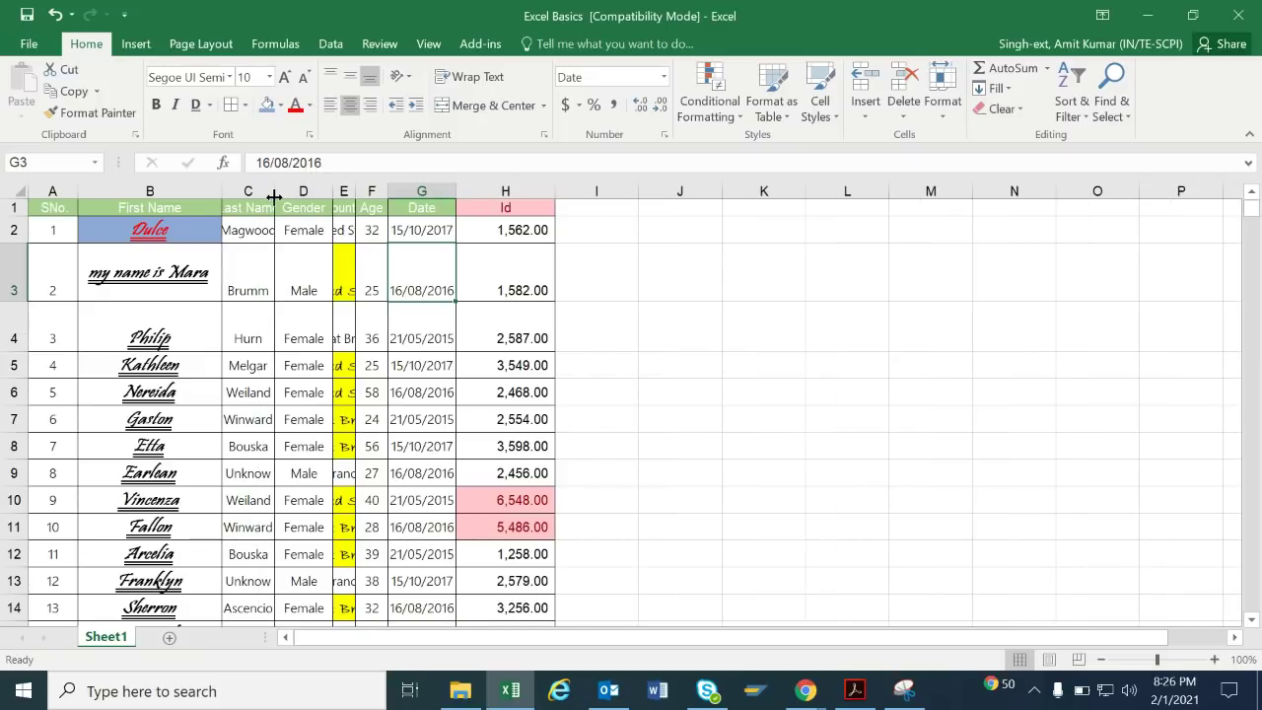
pyautogui.click(255, 421)
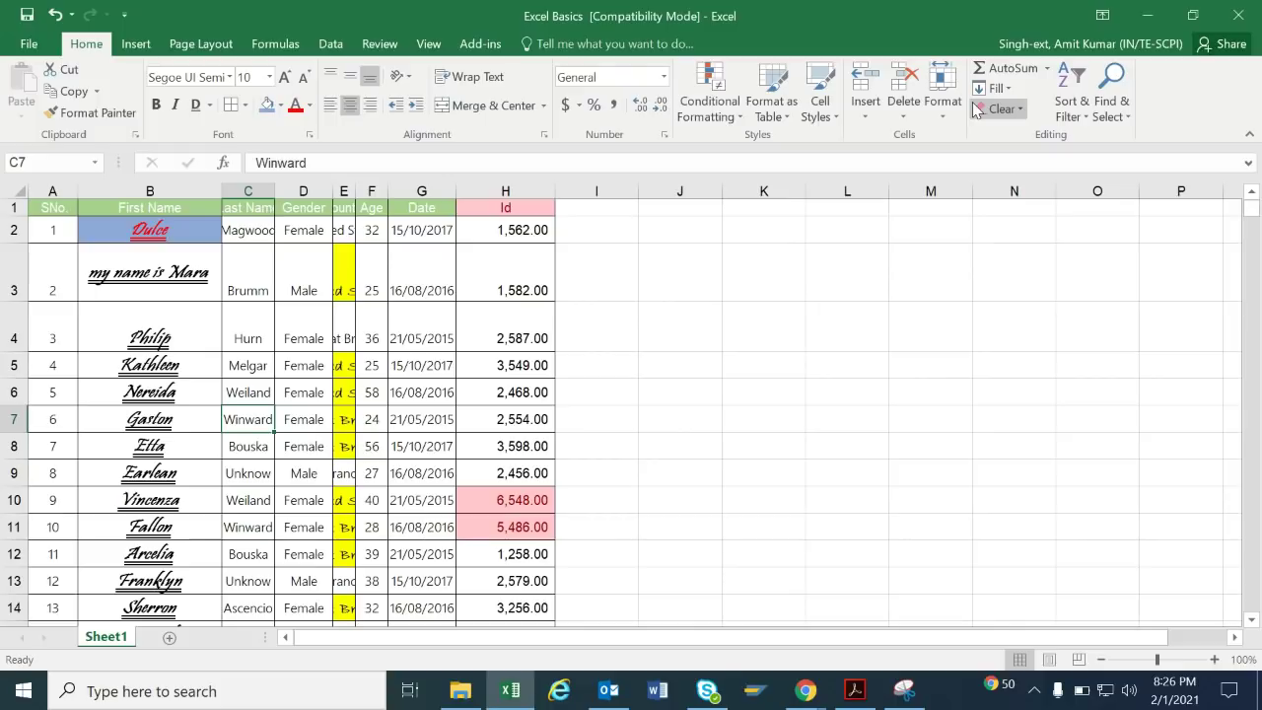
# Select the whole employee table with Ctrl+A and AutoFit every column width.
pyautogui.hotkey('ctrl', 'a')
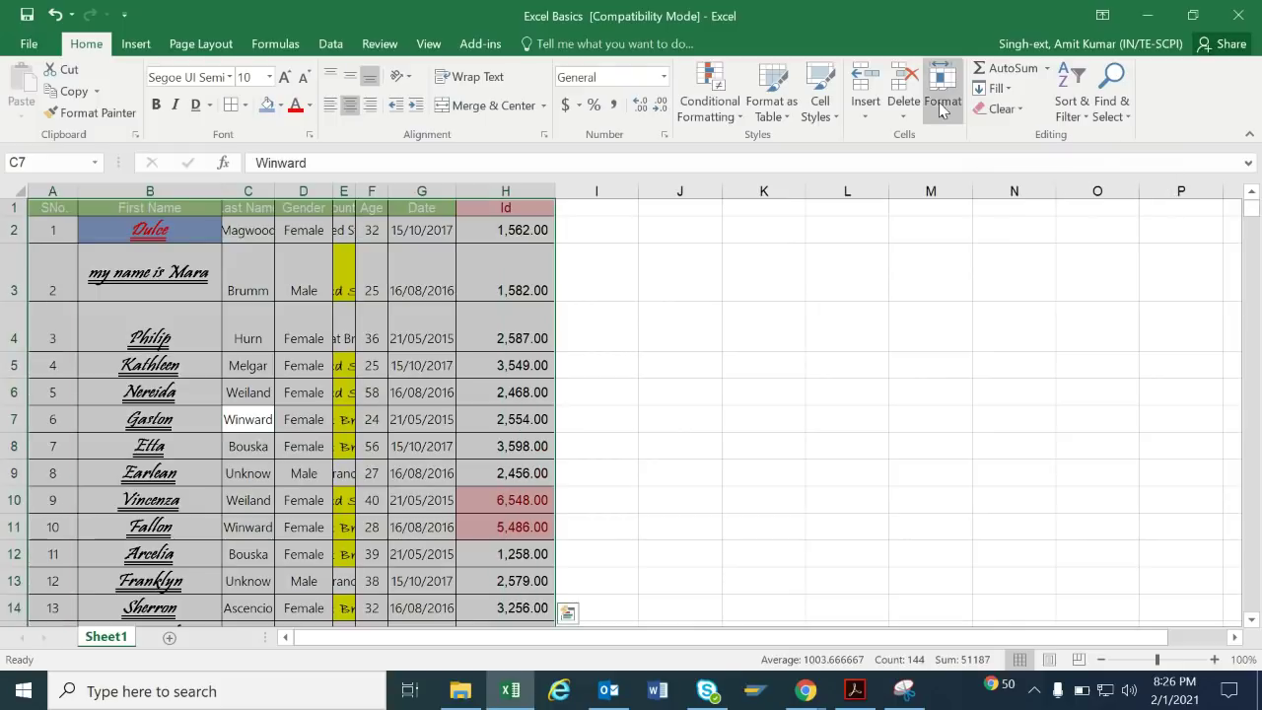
pyautogui.click(941, 99)
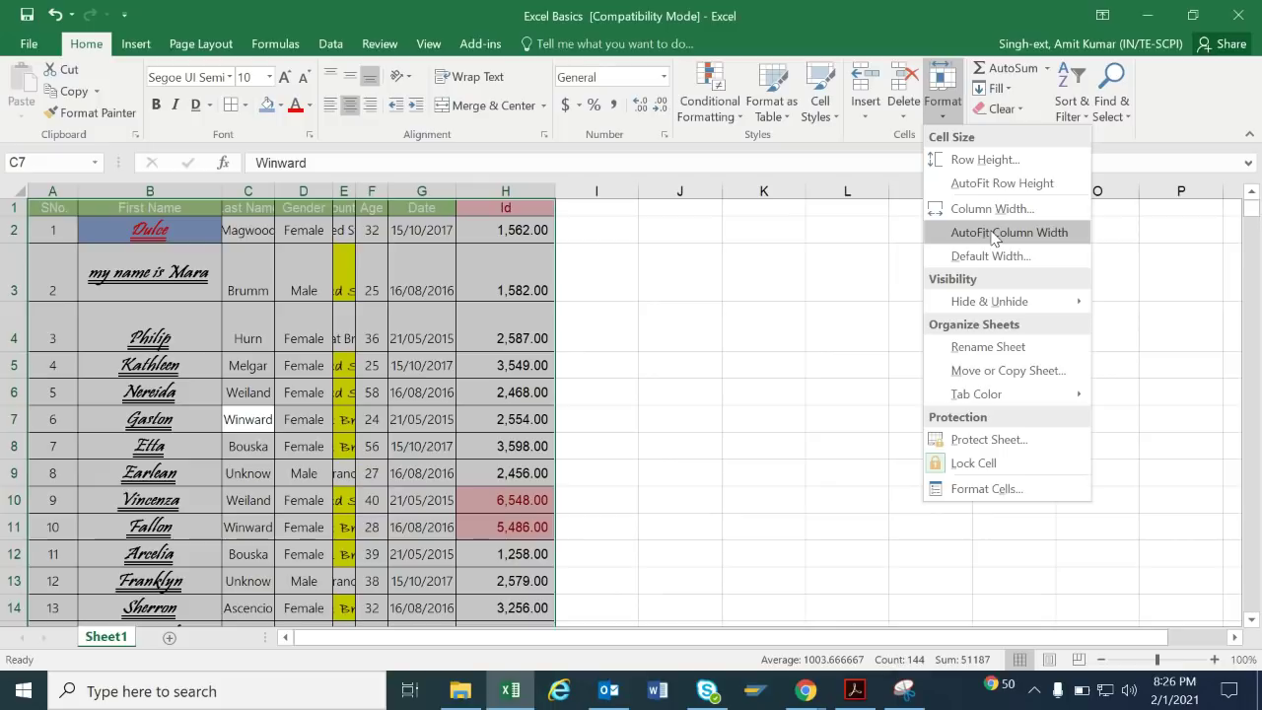
pyautogui.click(993, 235)
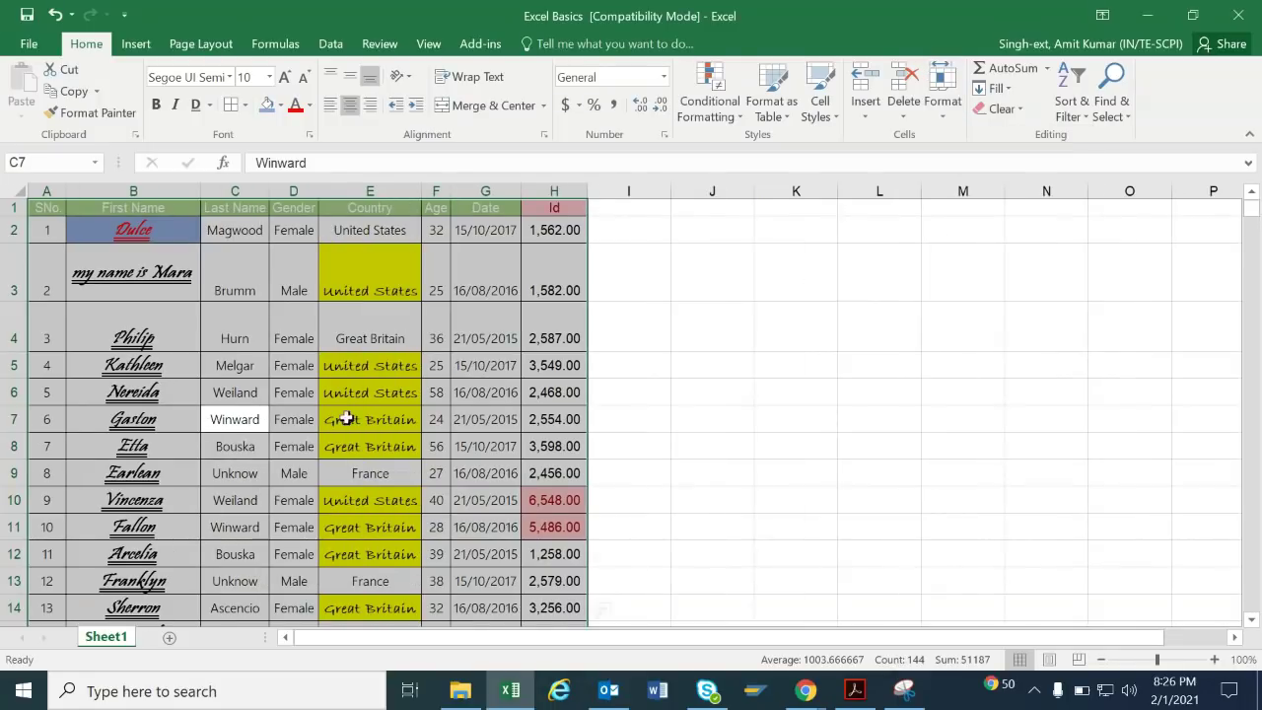
pyautogui.click(307, 422)
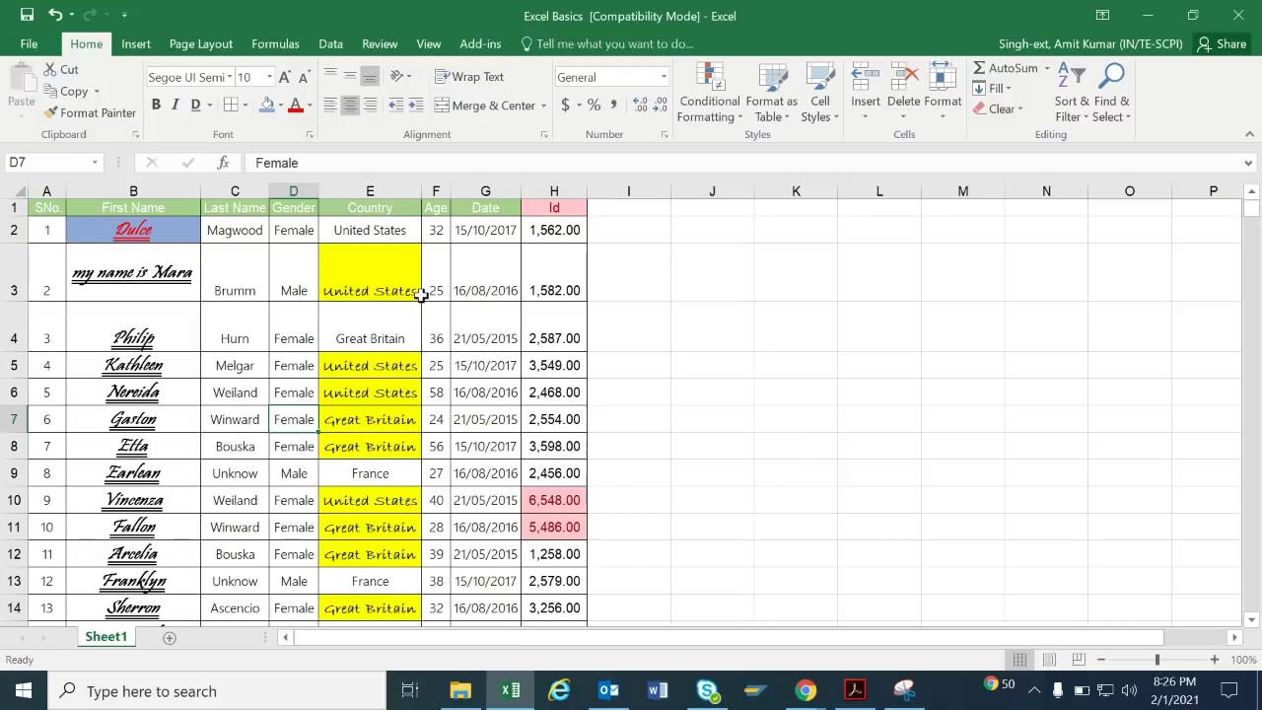
# Narrow First Name column B and shrink row 3 down to one line.
pyautogui.click(510, 341)
pyautogui.hotkey('ctrl', 'a')
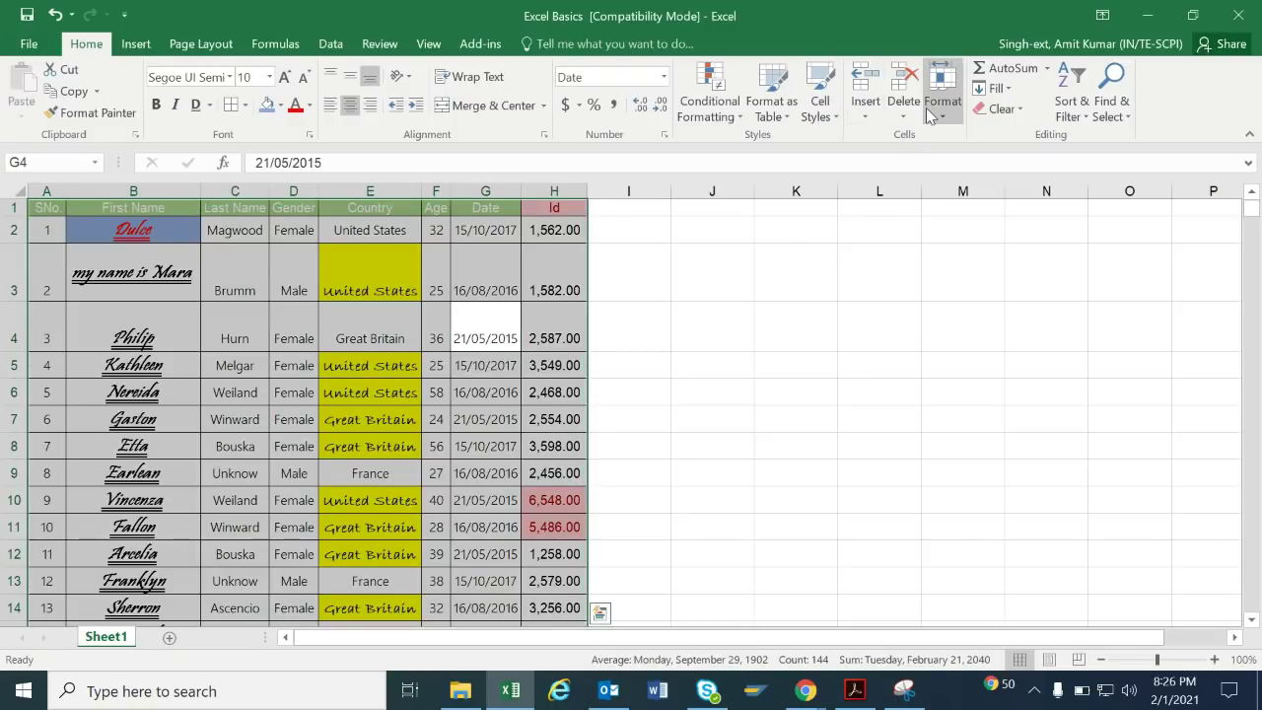
pyautogui.click(862, 124)
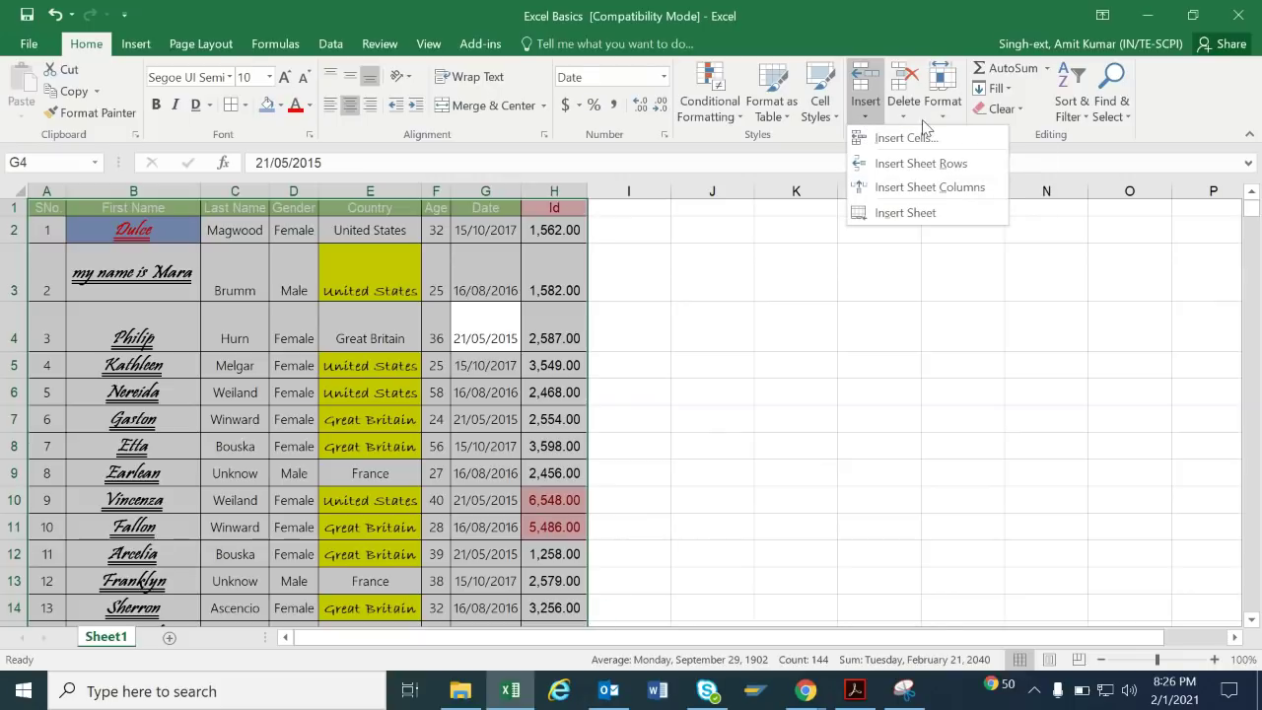
pyautogui.click(954, 116)
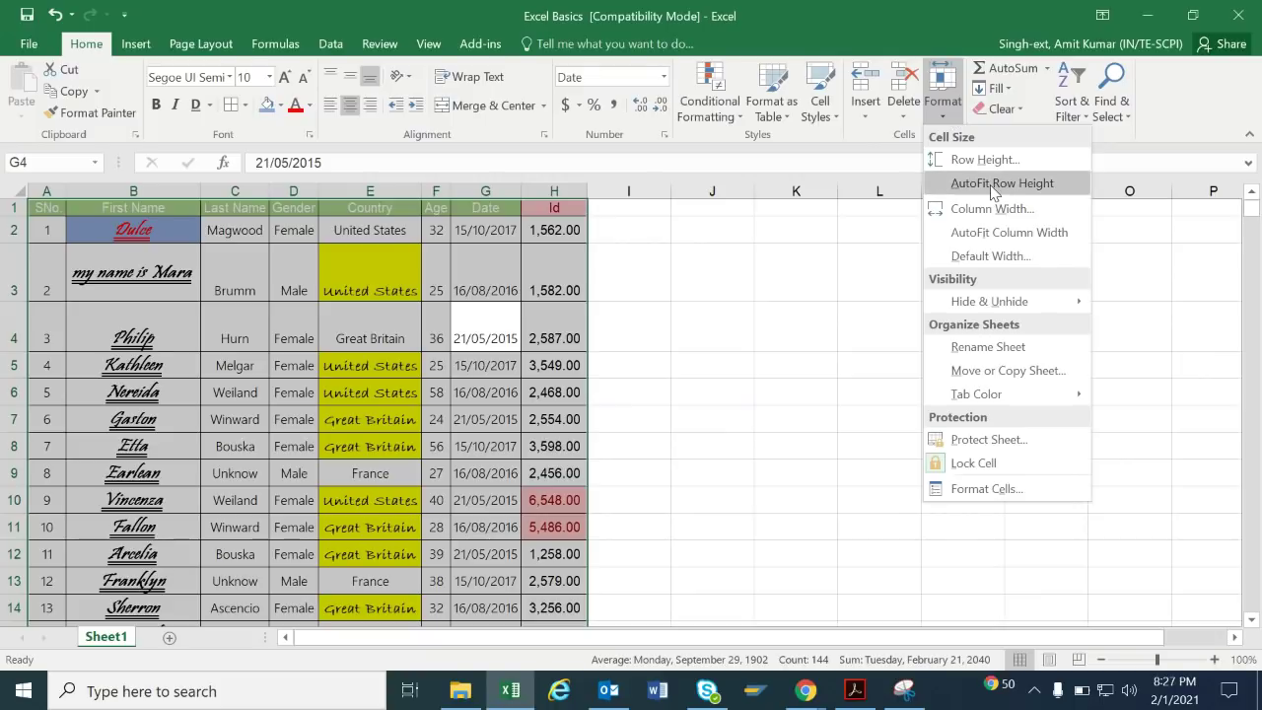
pyautogui.click(59, 303)
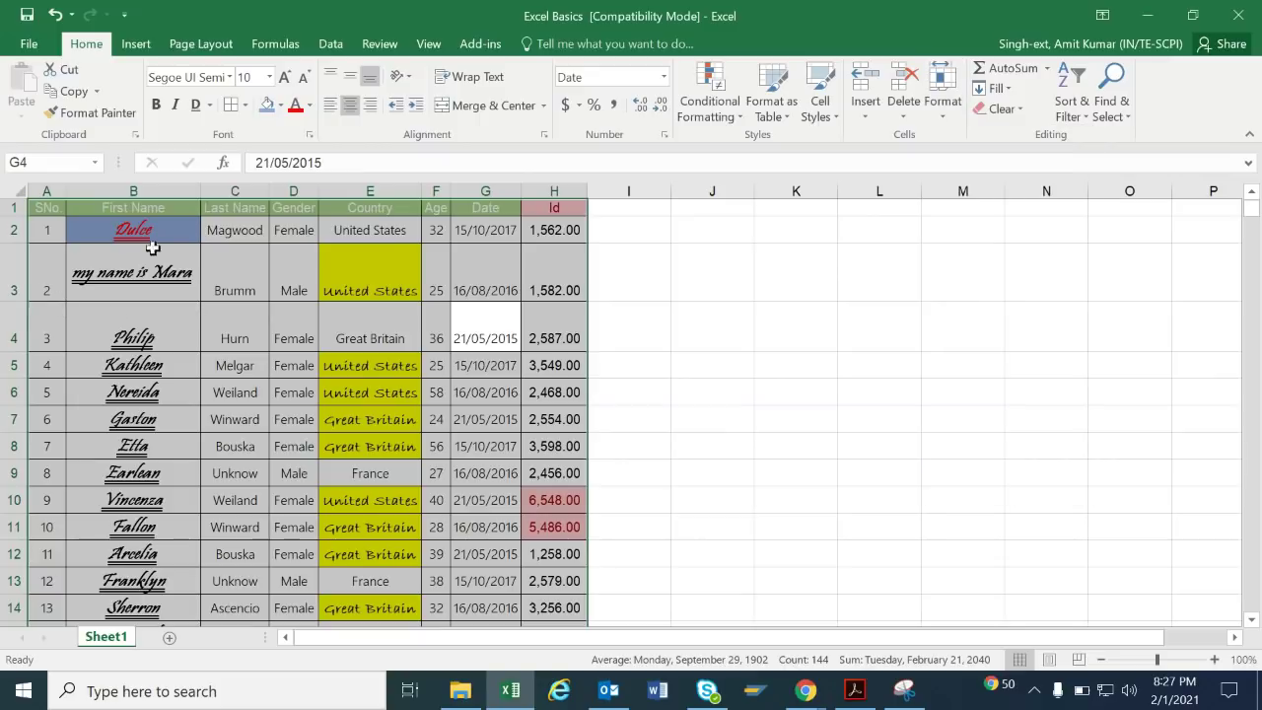
pyautogui.moveTo(200, 190); pyautogui.dragTo(171, 191)
pyautogui.moveTo(27, 307); pyautogui.dragTo(17, 260)
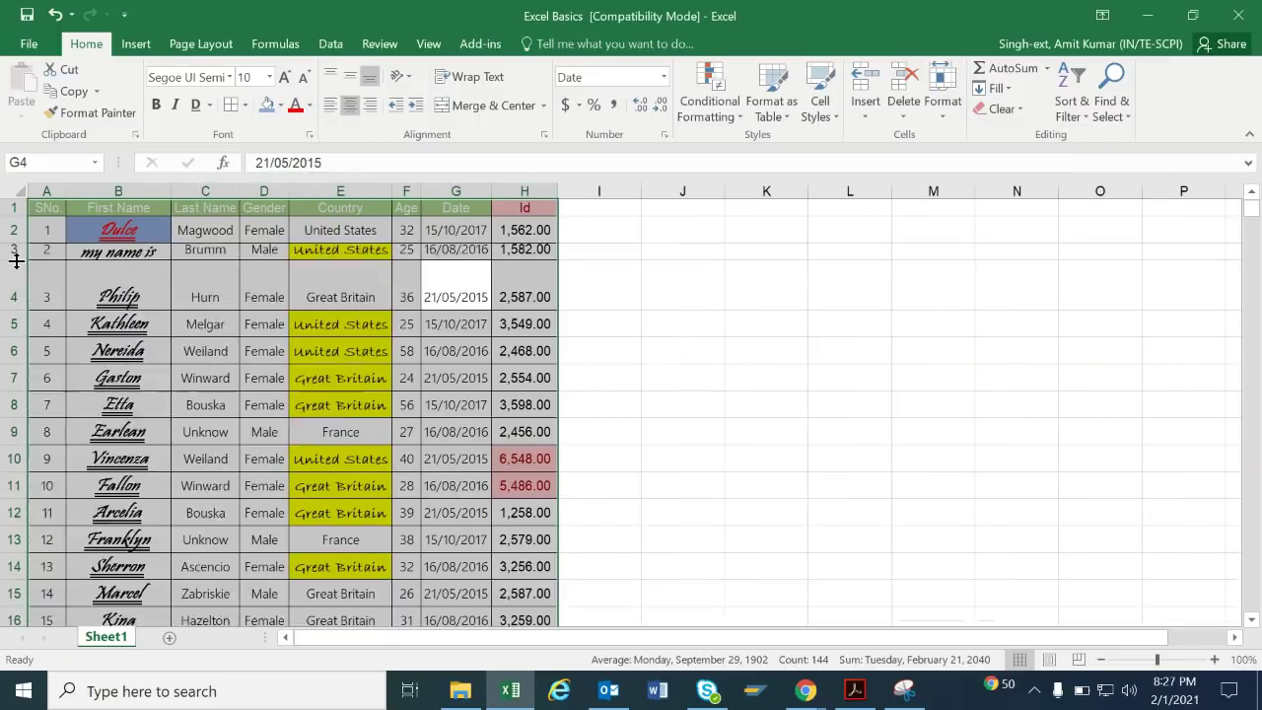
pyautogui.click(574, 308)
# AutoFit row 3's height so B3's 'my name is Mara' shows on two lines.
pyautogui.click(101, 256)
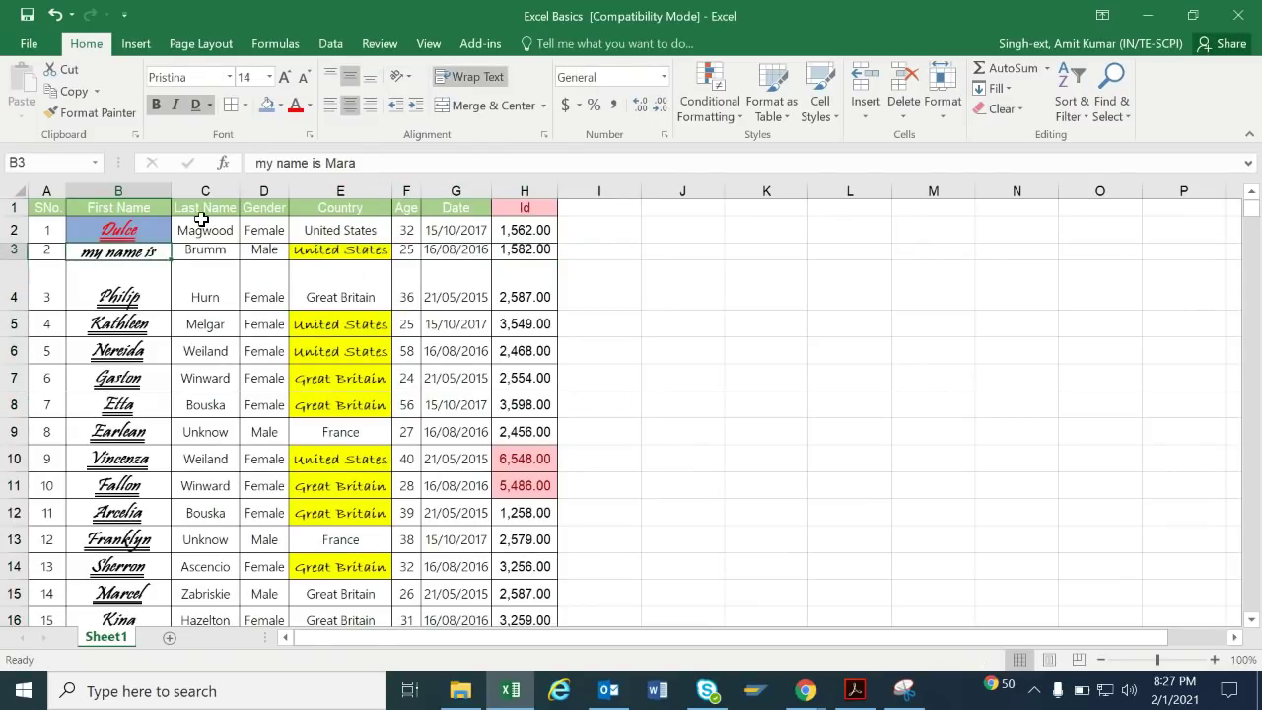
pyautogui.click(941, 116)
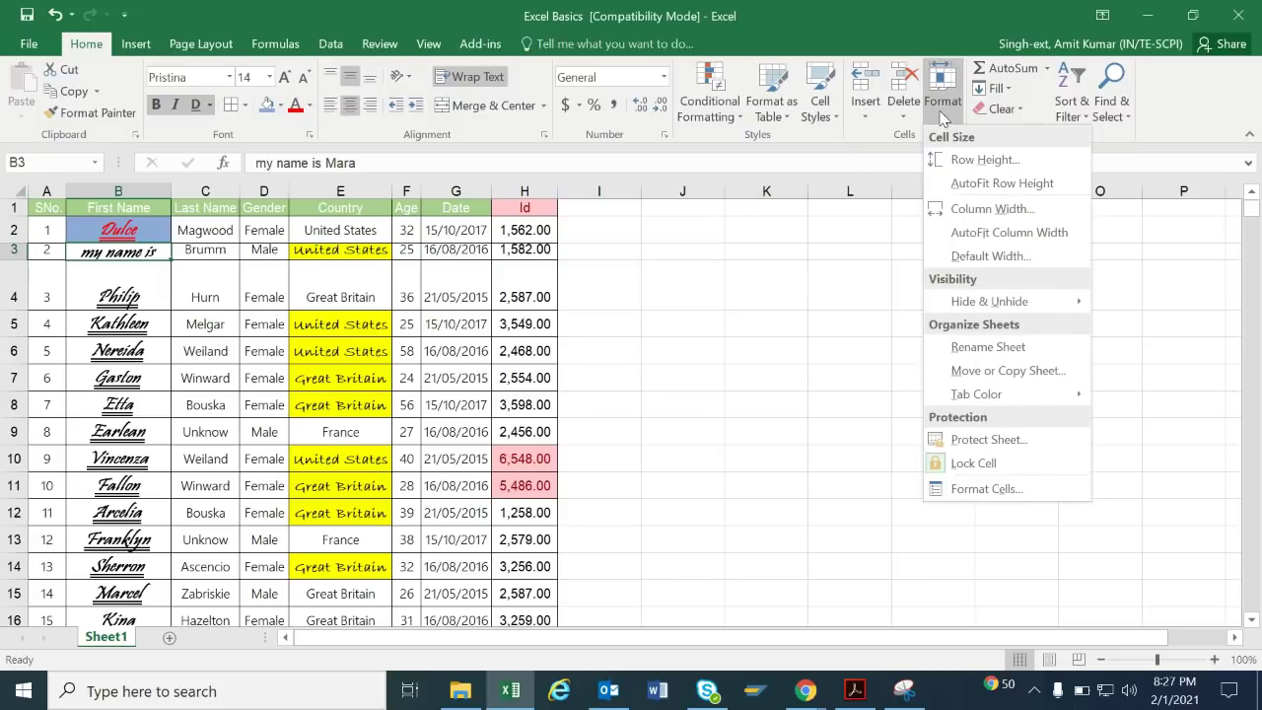
pyautogui.click(963, 184)
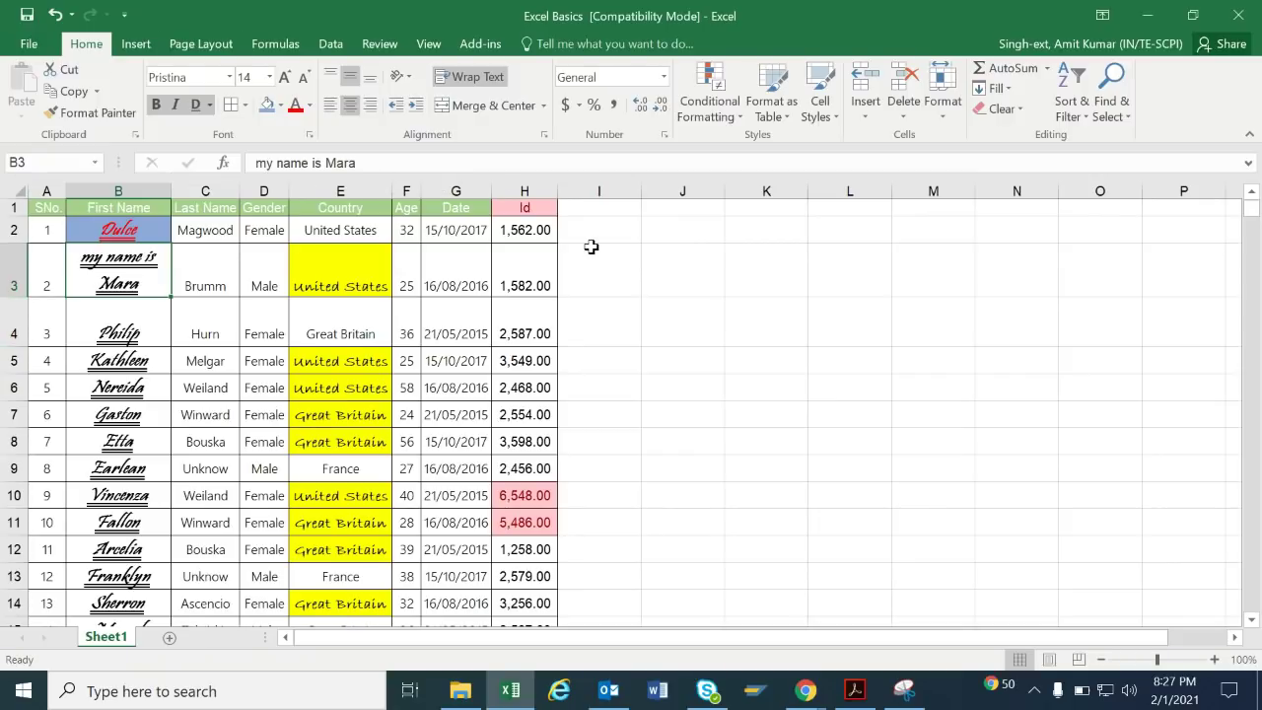
pyautogui.click(943, 94)
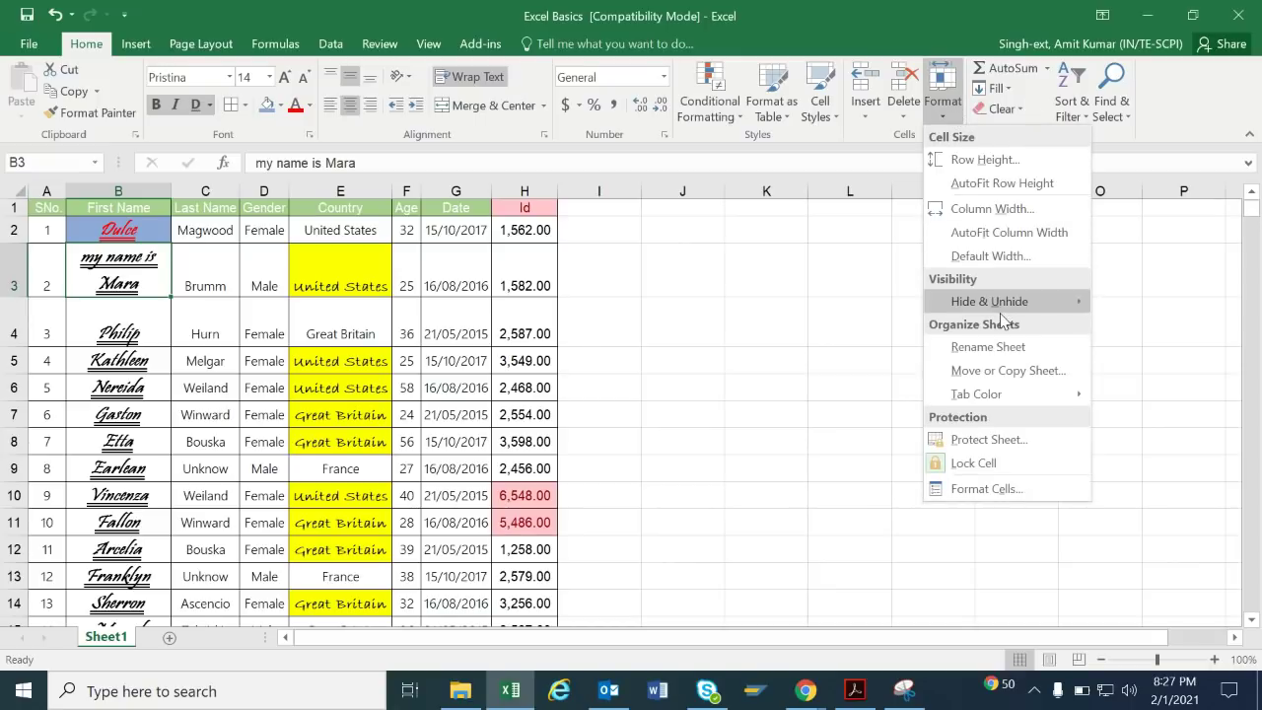
# Rename the Sheet1 tab to 'Employee data'.
pyautogui.moveTo(1001, 313)
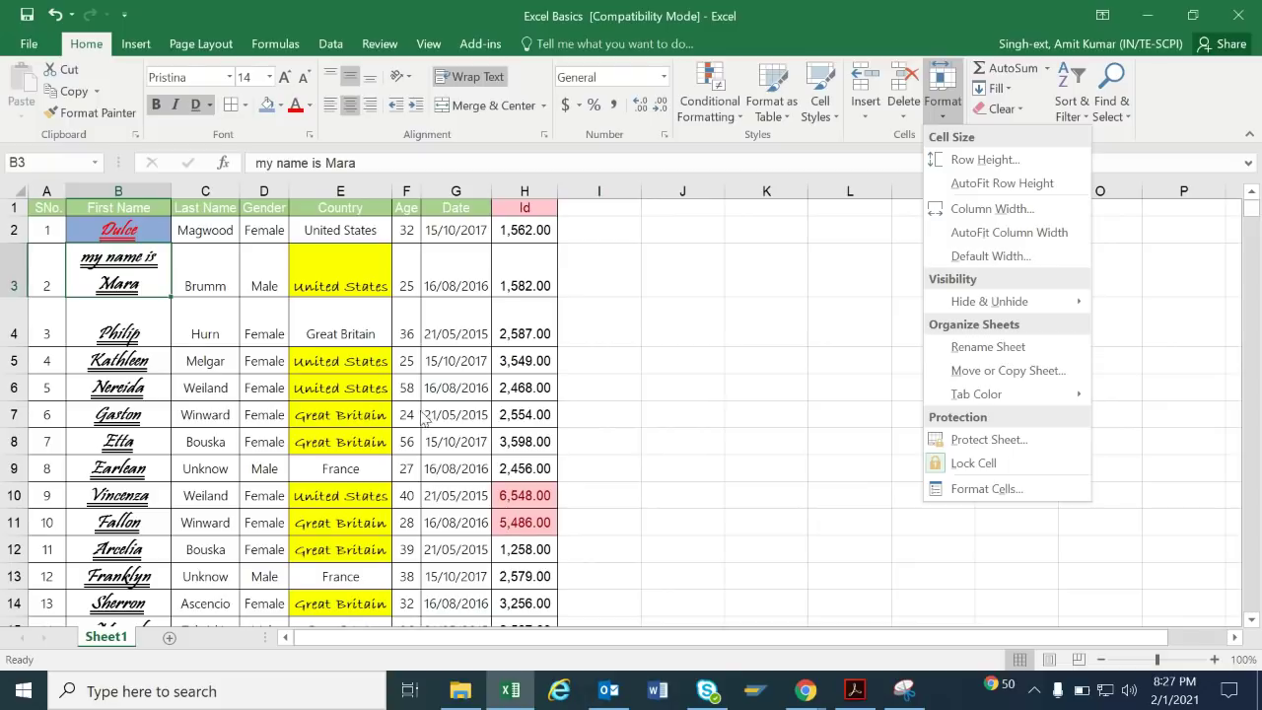
pyautogui.doubleClick(103, 638)
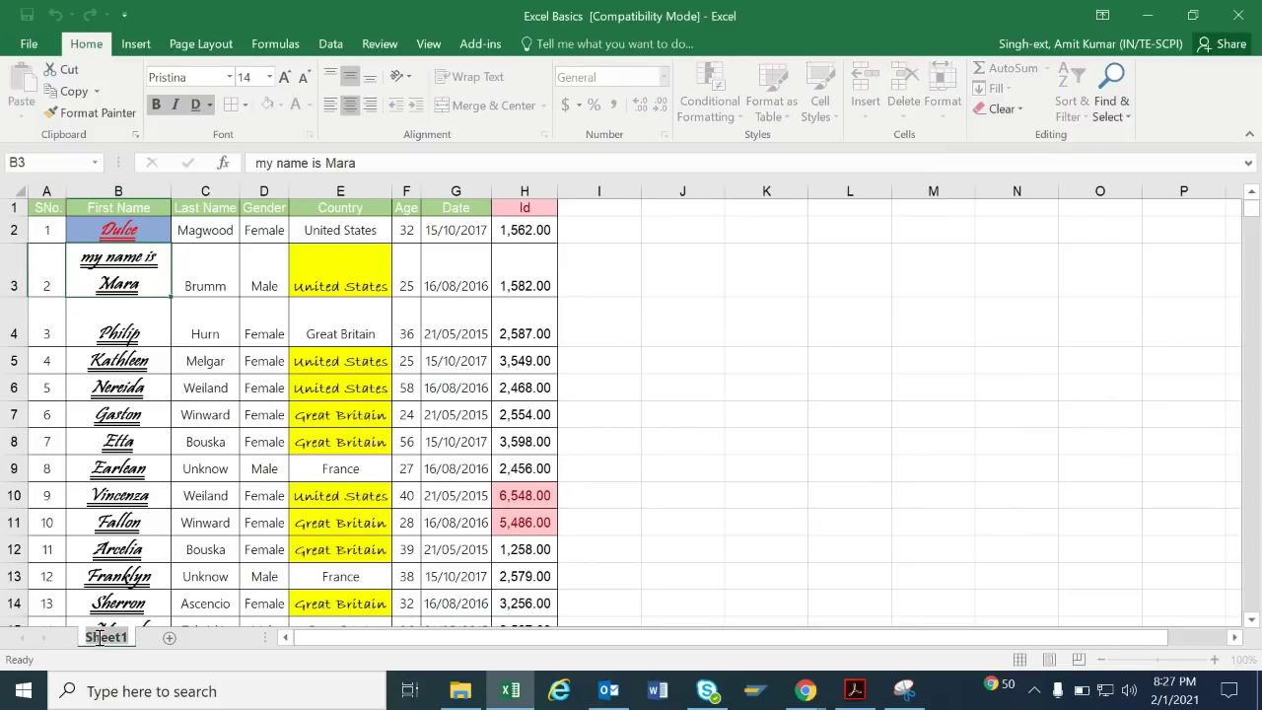
pyautogui.press('BackSpace')
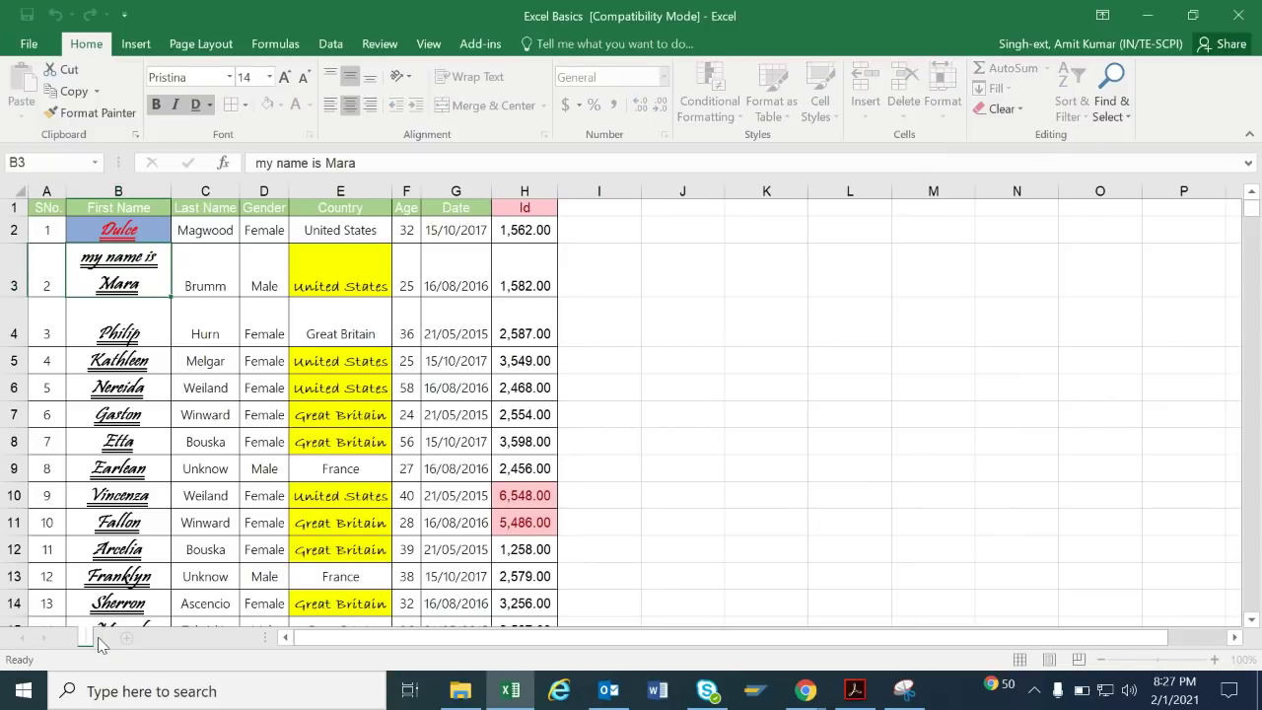
pyautogui.write('Employee data')
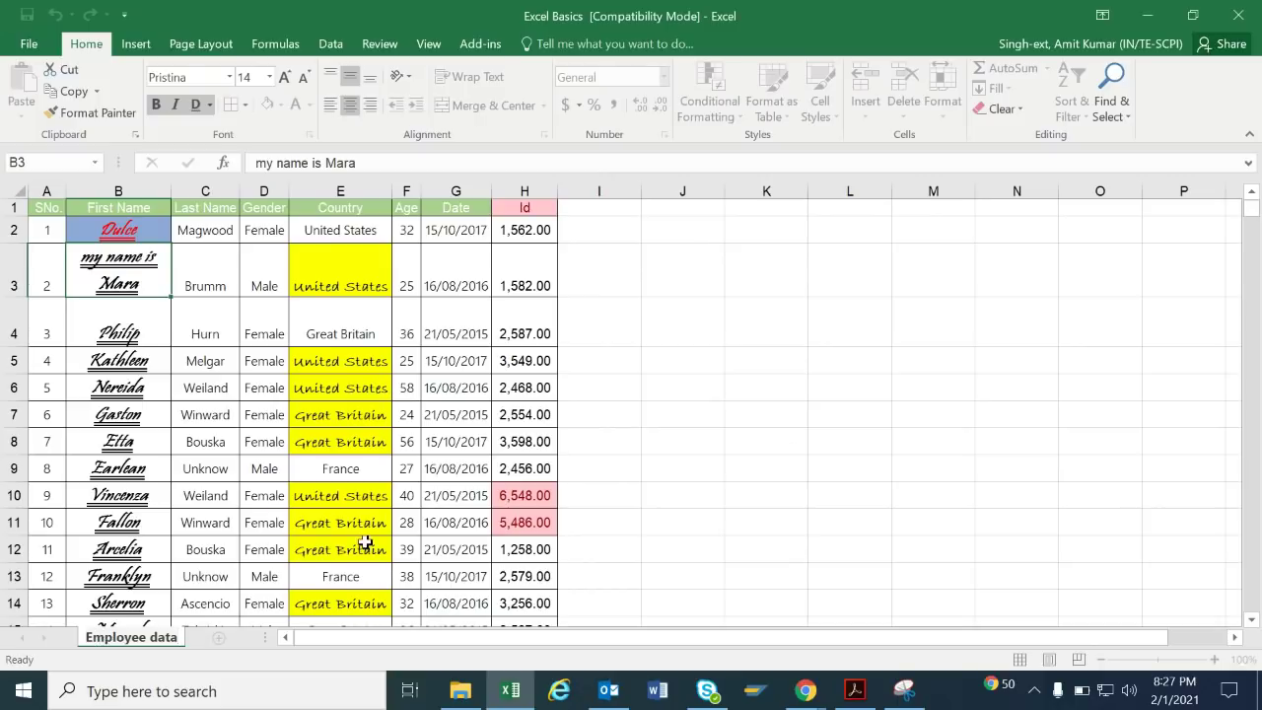
pyautogui.click(795, 435)
# Rename the sheet again through Format > Rename Sheet to 'Employee'.
pyautogui.click(944, 109)
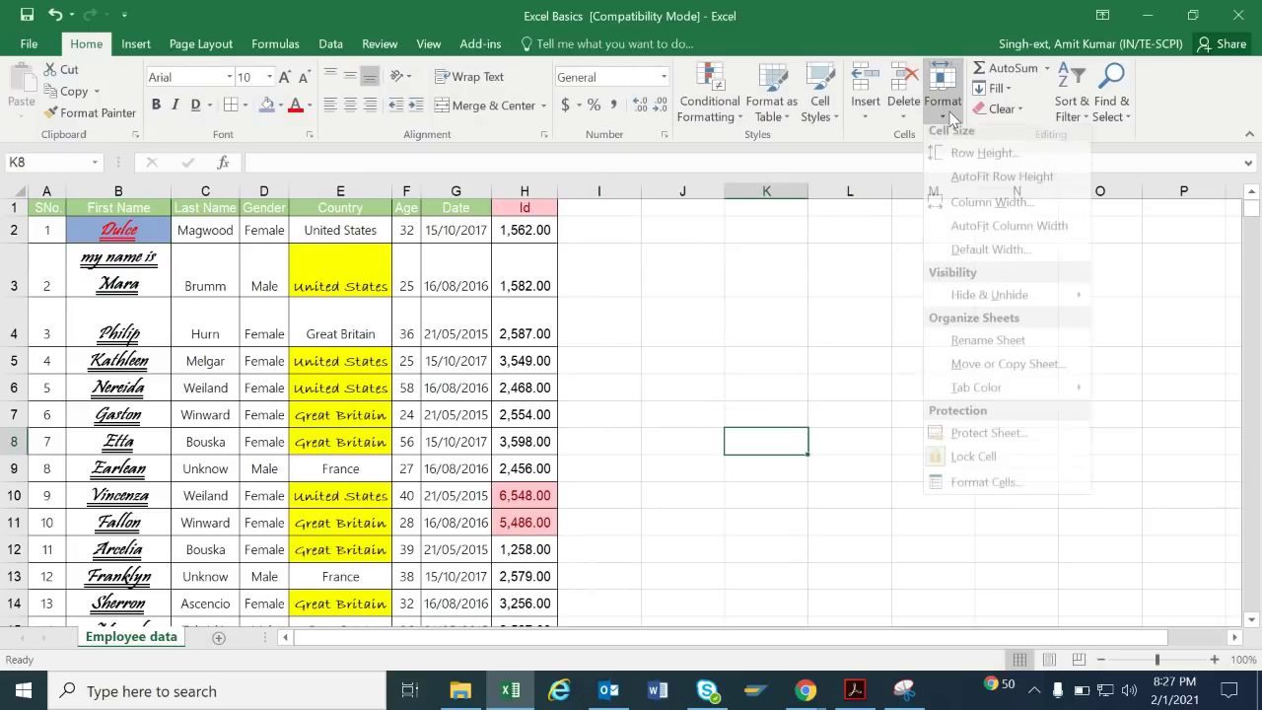
pyautogui.doubleClick(993, 350)
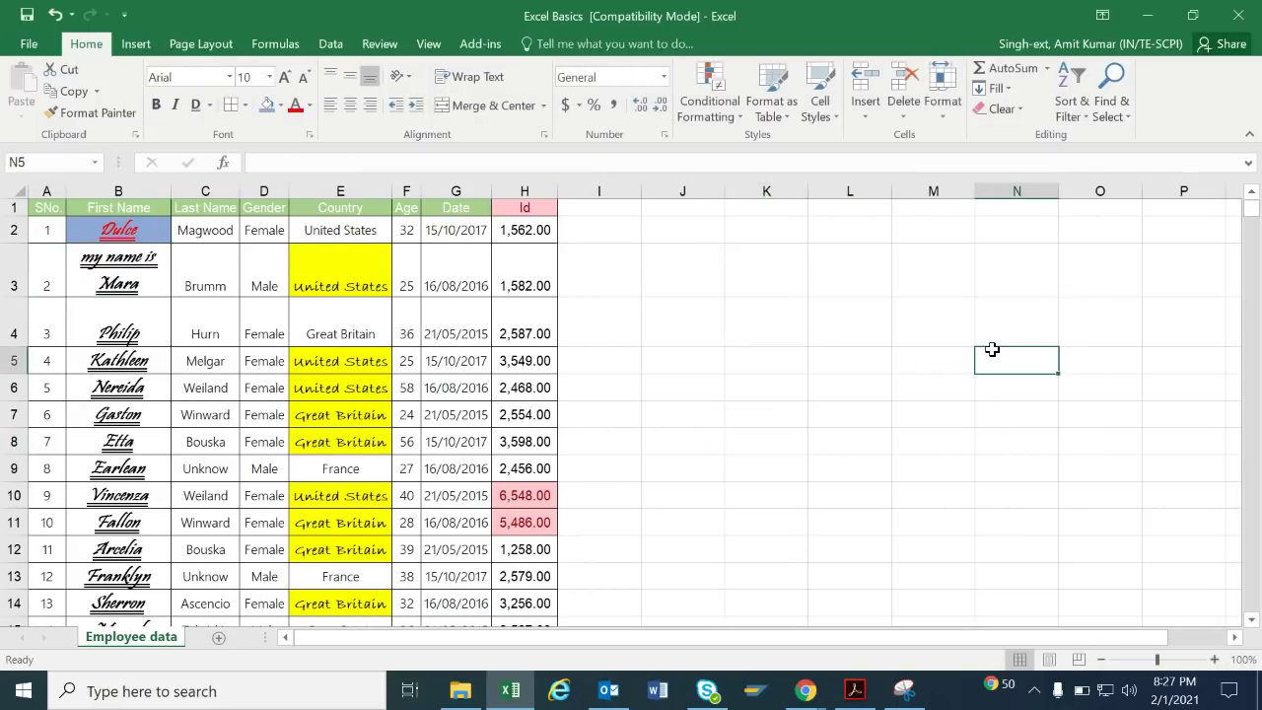
pyautogui.click(941, 106)
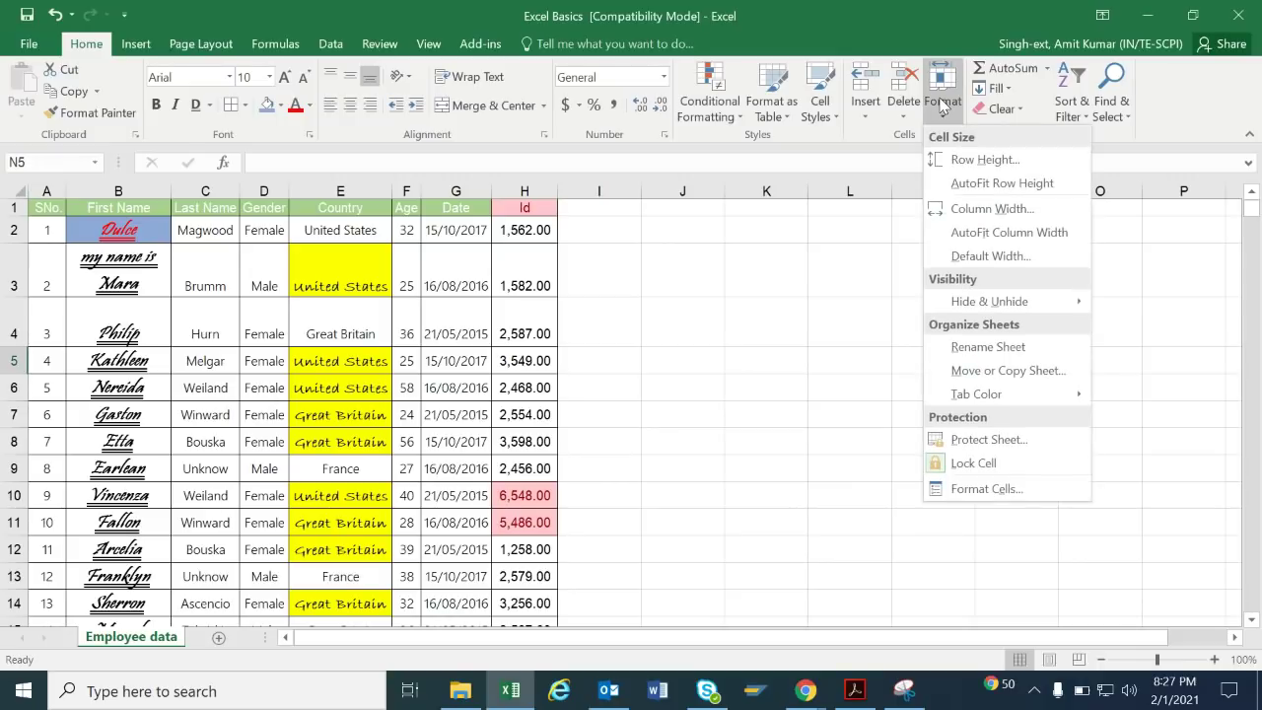
pyautogui.click(987, 347)
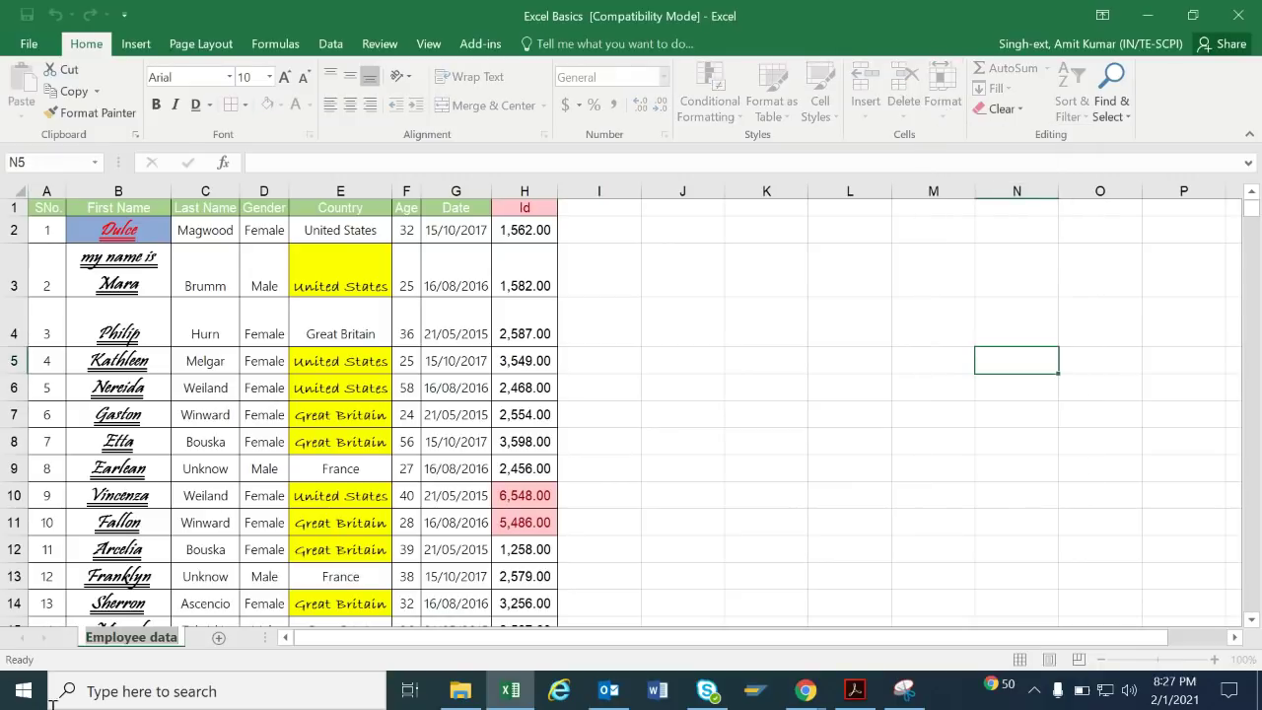
pyautogui.write('Emplo')
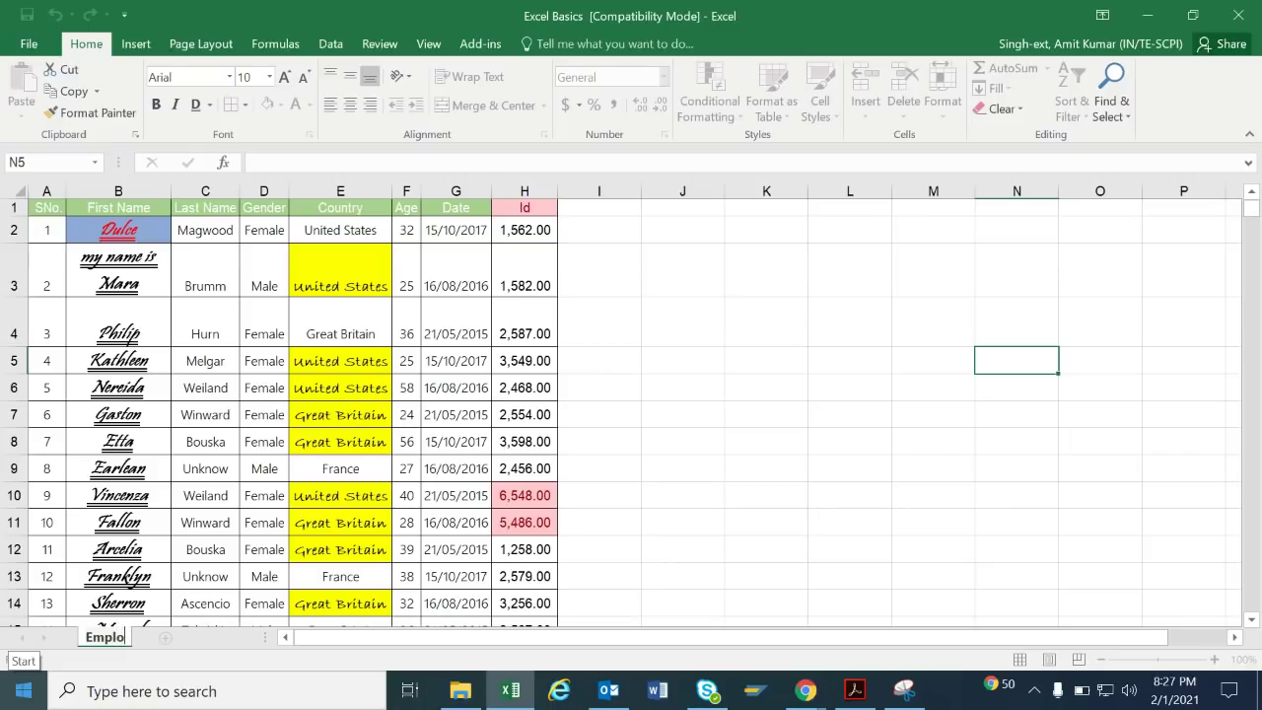
pyautogui.write('yee')
pyautogui.click(665, 434)
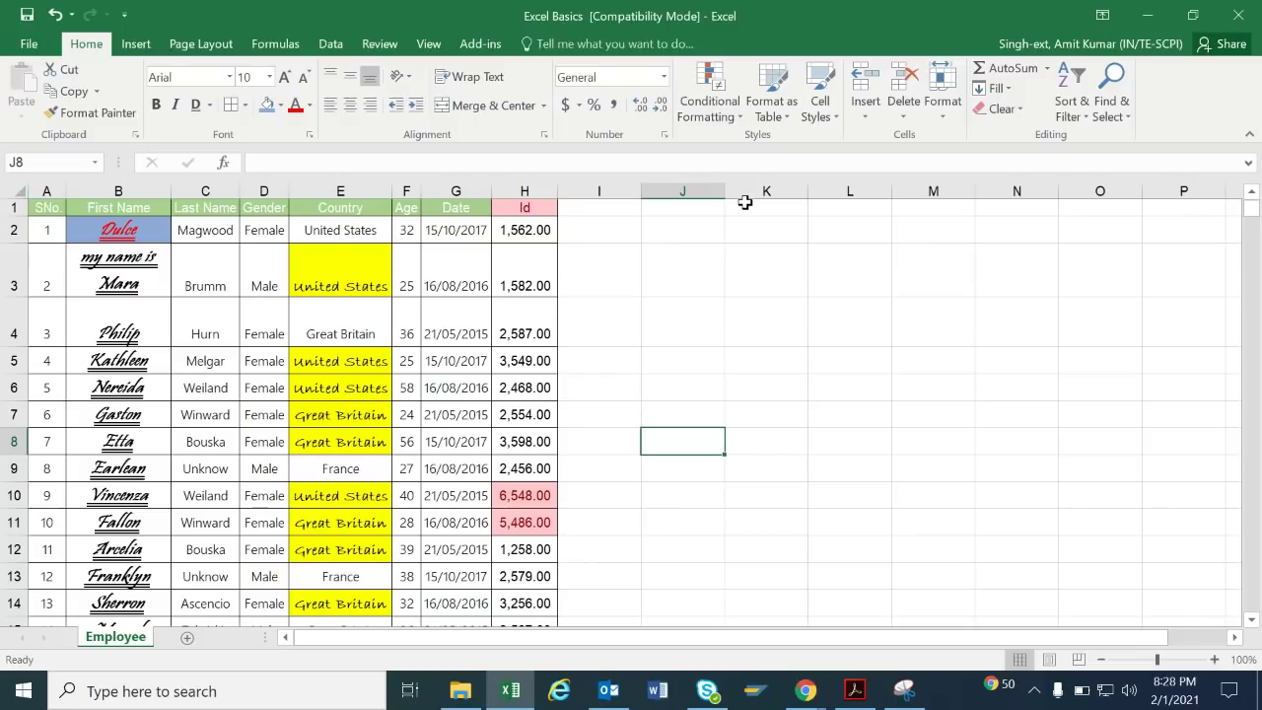
# Set the Employee sheet's tab colour to Green, Accent 6 from the Format menu.
pyautogui.click(961, 107)
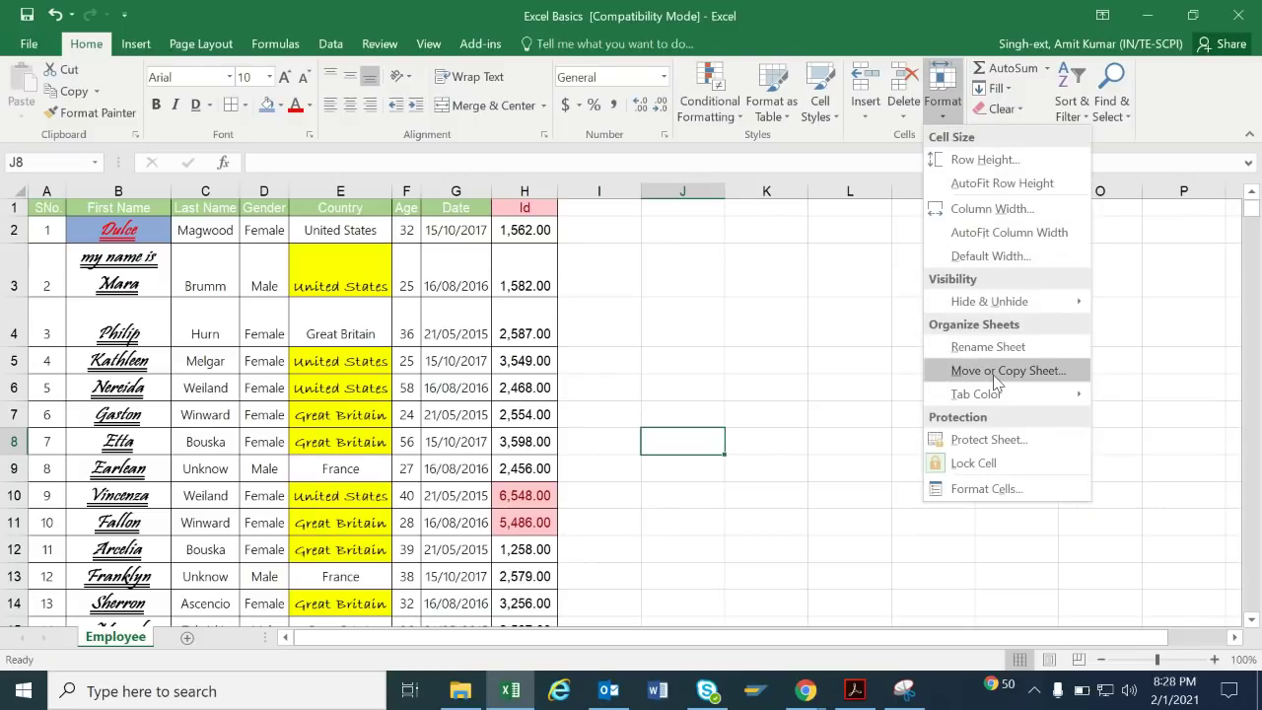
pyautogui.rightClick(126, 648)
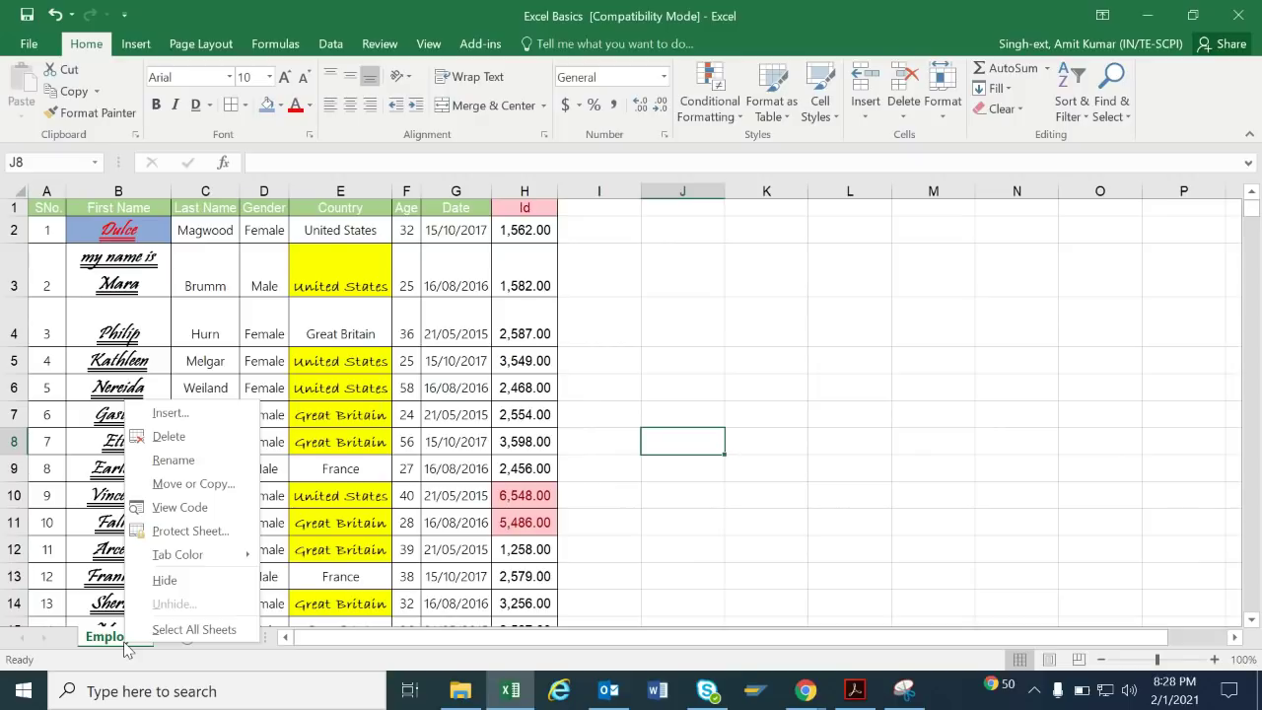
pyautogui.click(942, 103)
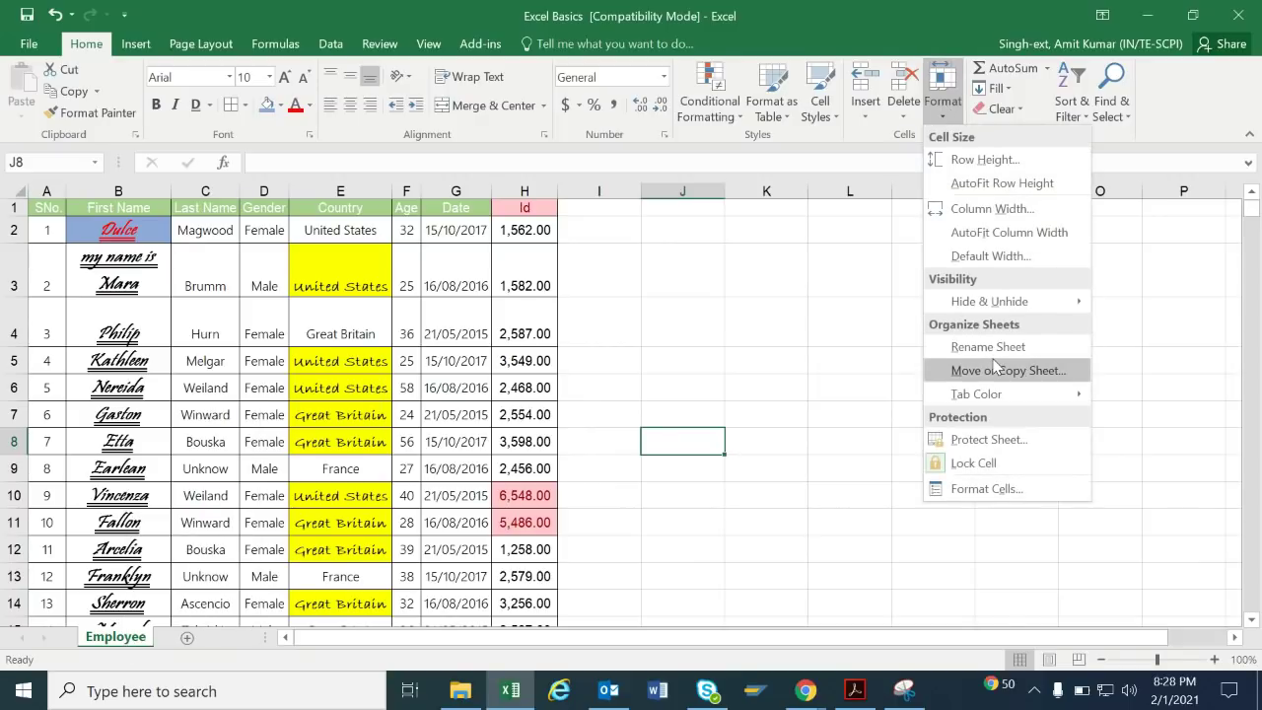
pyautogui.moveTo(998, 394)
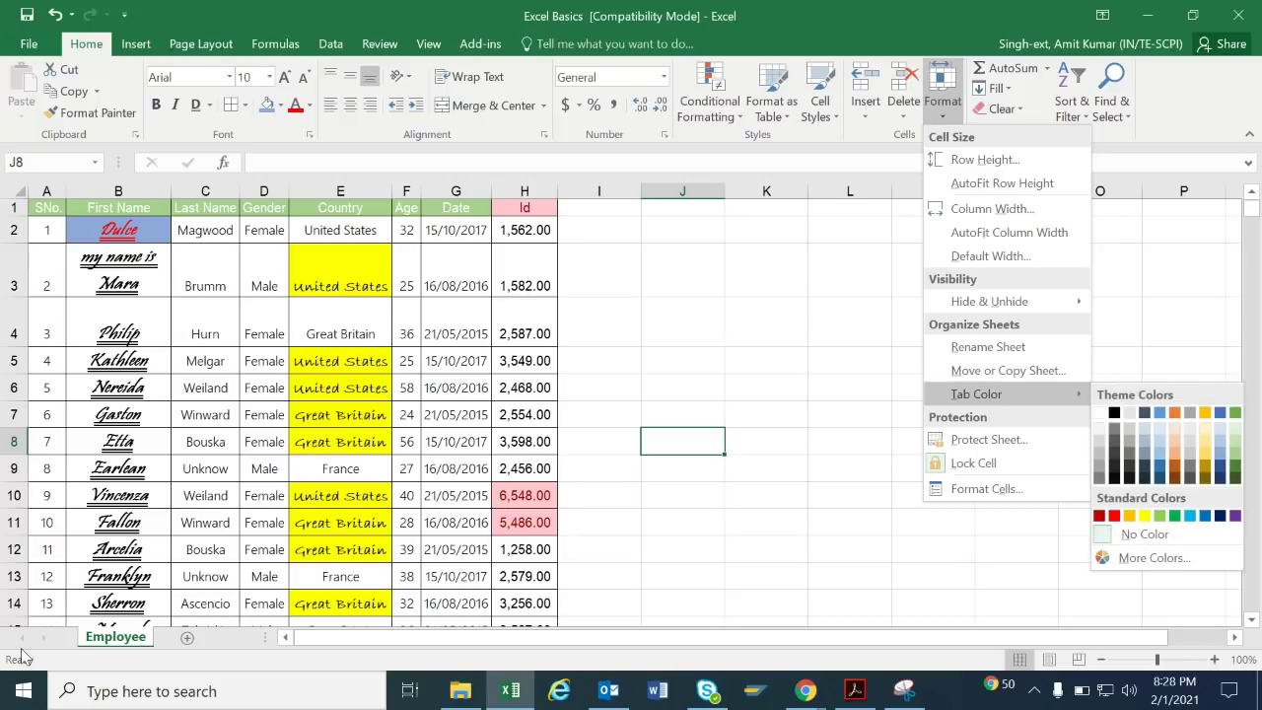
pyautogui.click(114, 645)
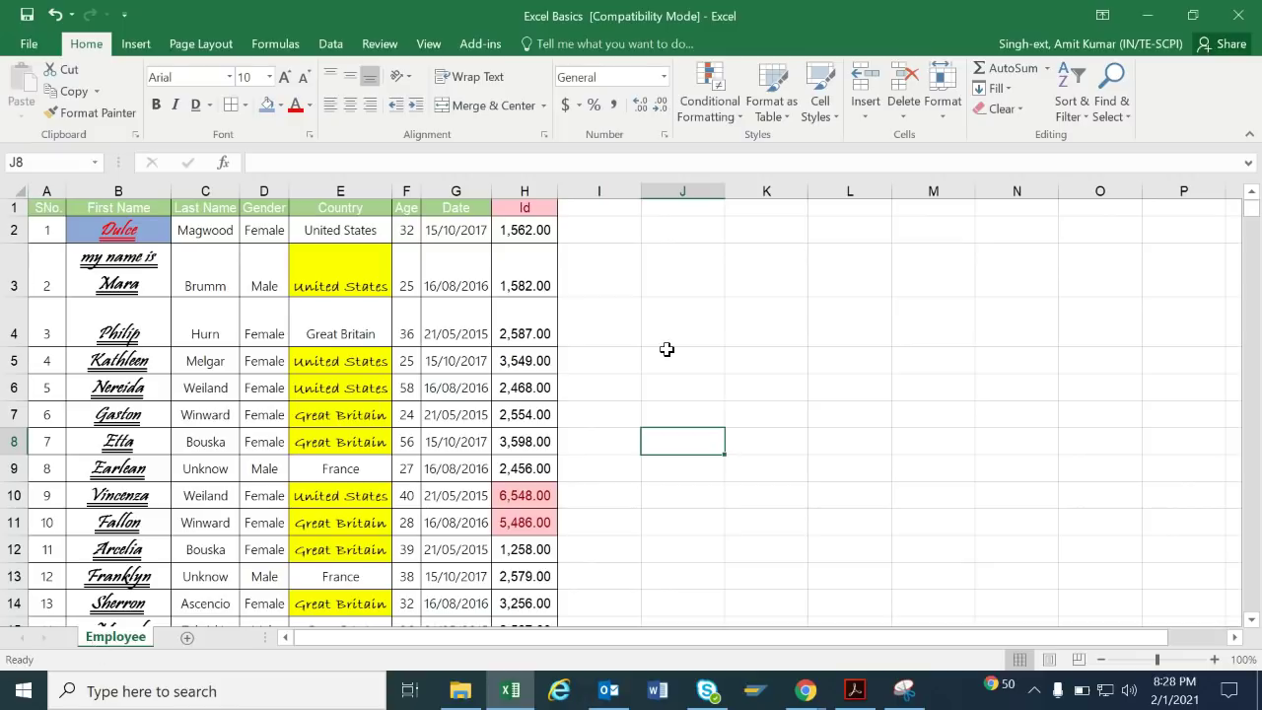
pyautogui.click(945, 116)
pyautogui.moveTo(1065, 395)
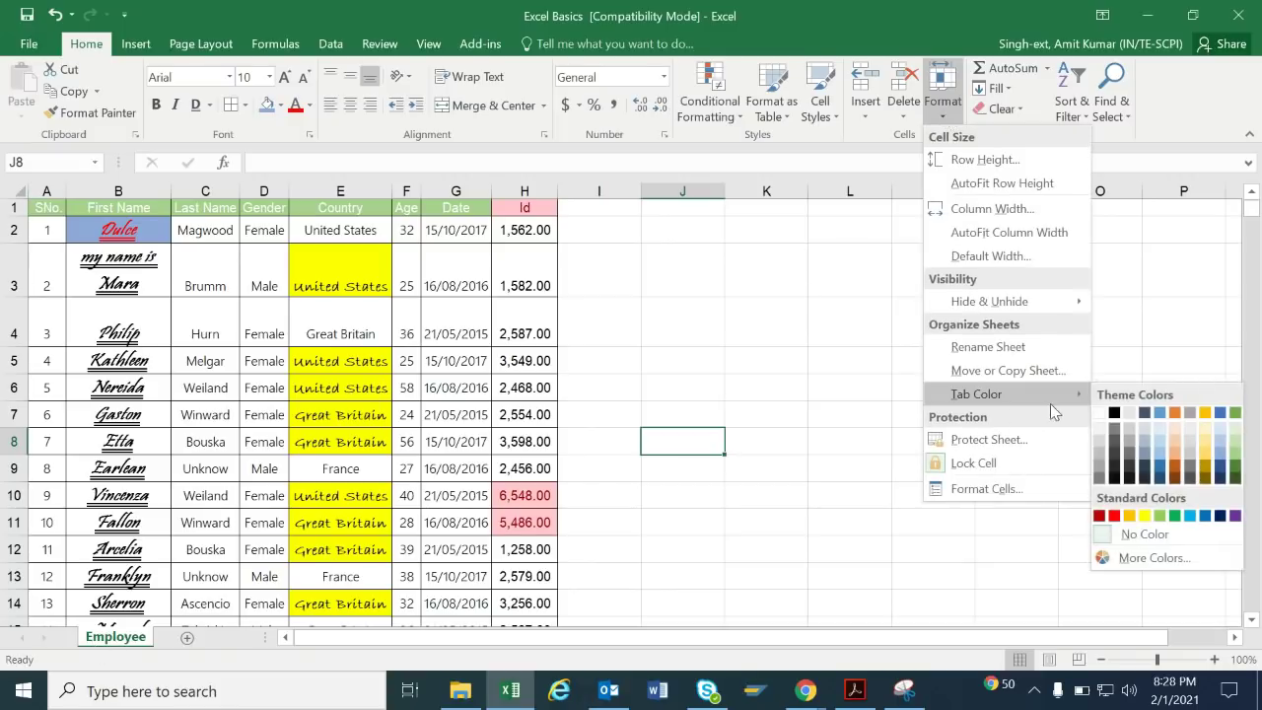
pyautogui.click(1233, 413)
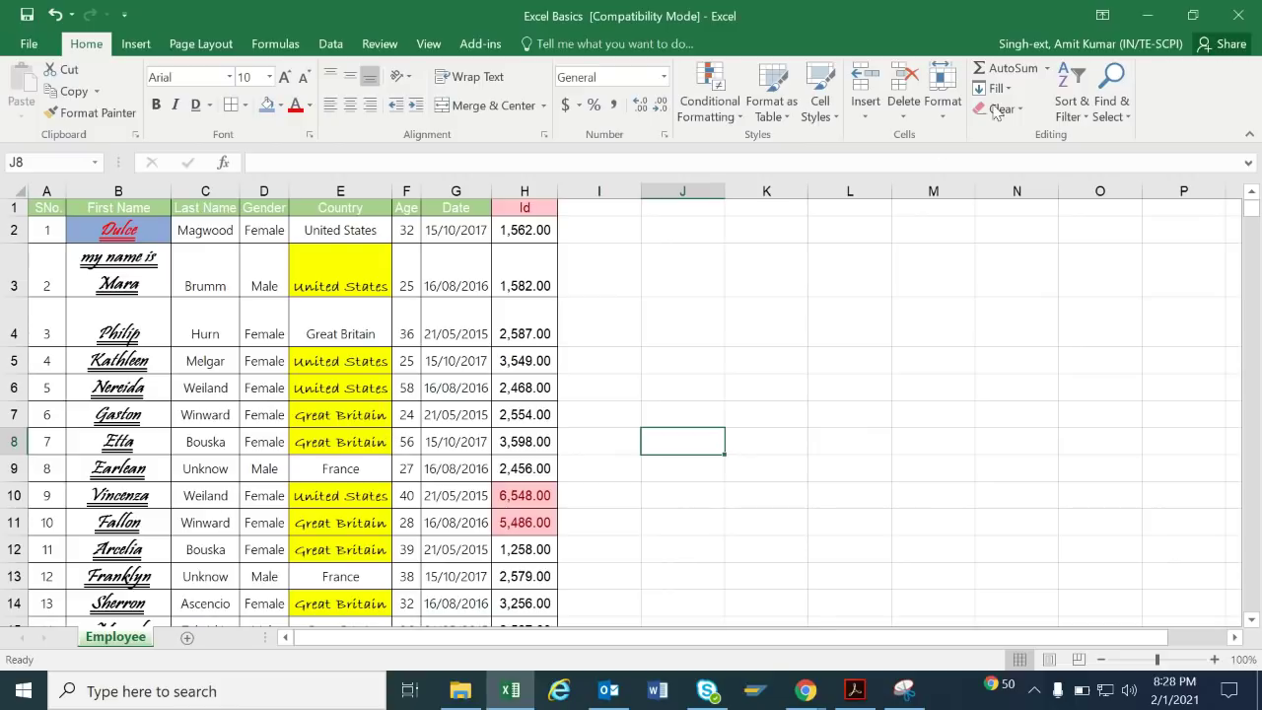
pyautogui.click(944, 93)
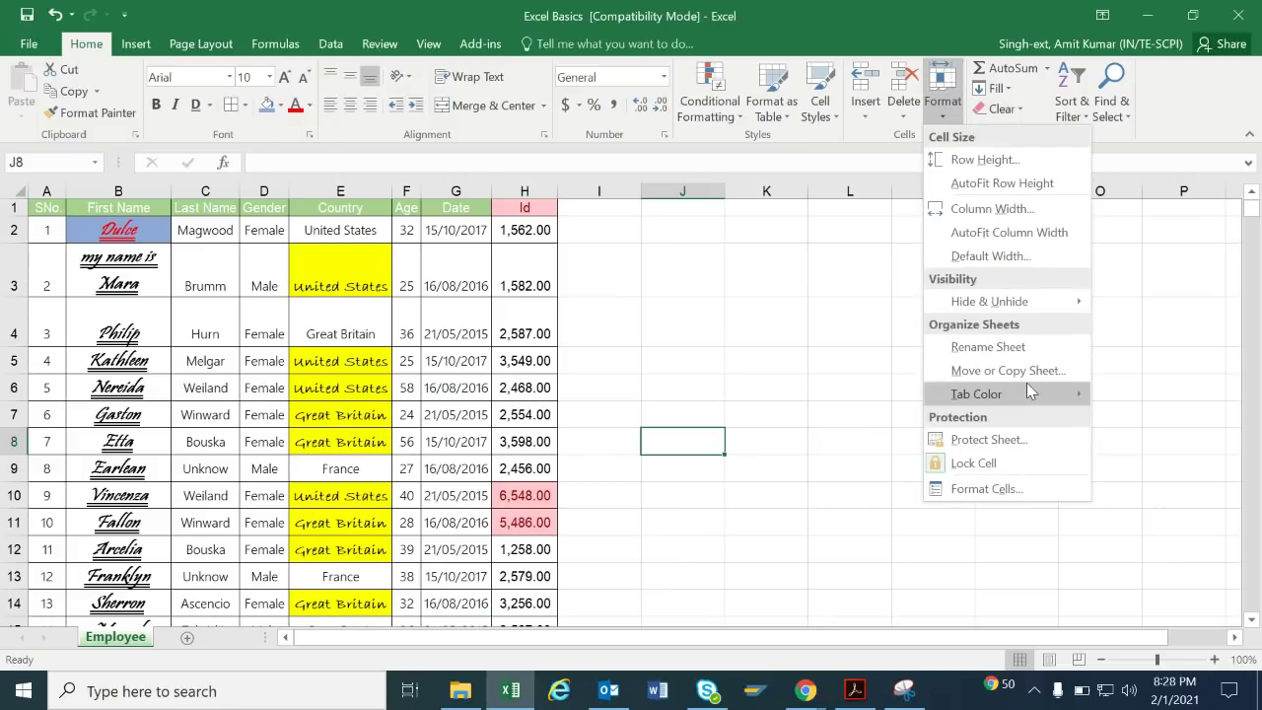
pyautogui.moveTo(1028, 390)
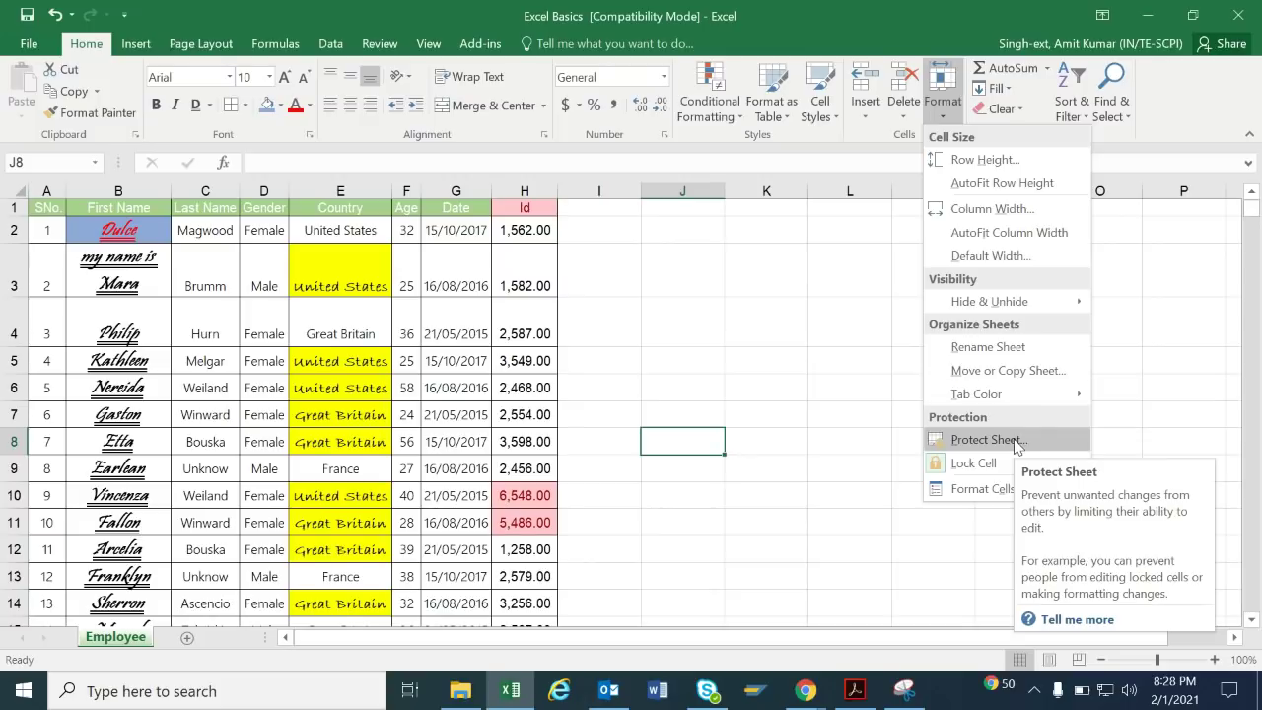
# Duplicate the Employee sheet via Move or Copy, ticking Create a copy with (move to end).
pyautogui.click(1045, 371)
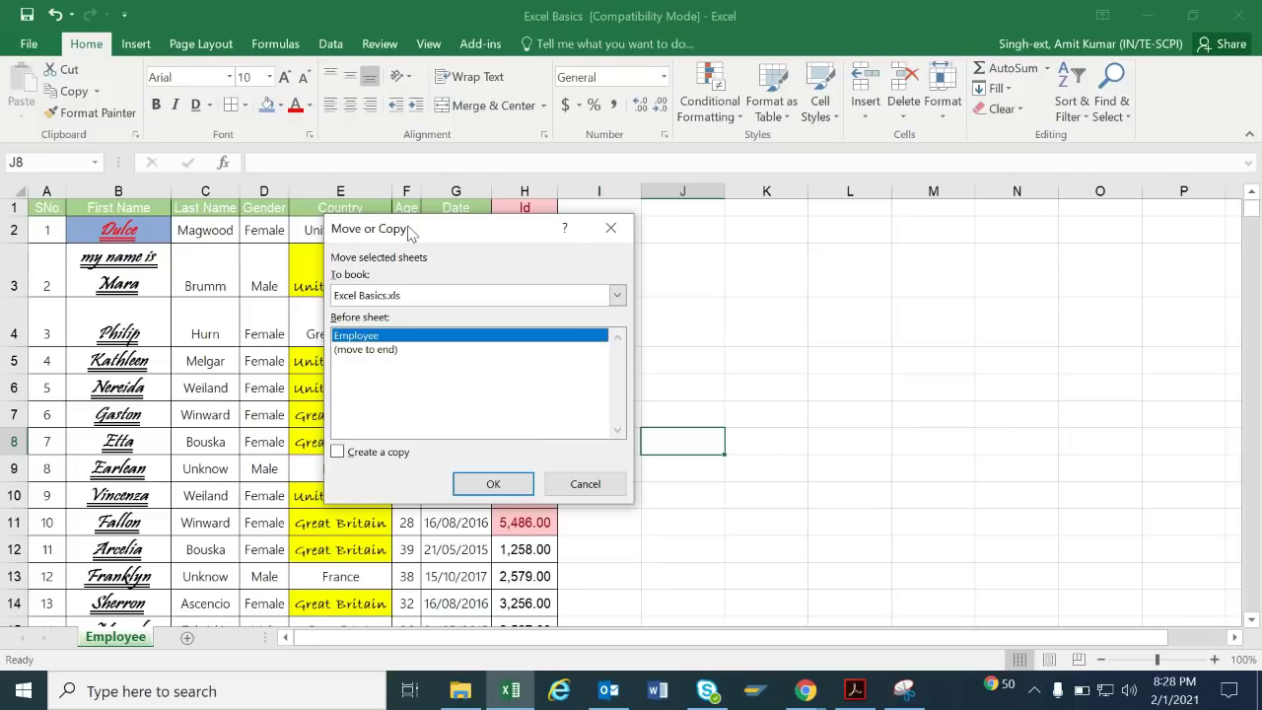
pyautogui.click(366, 457)
pyautogui.click(421, 352)
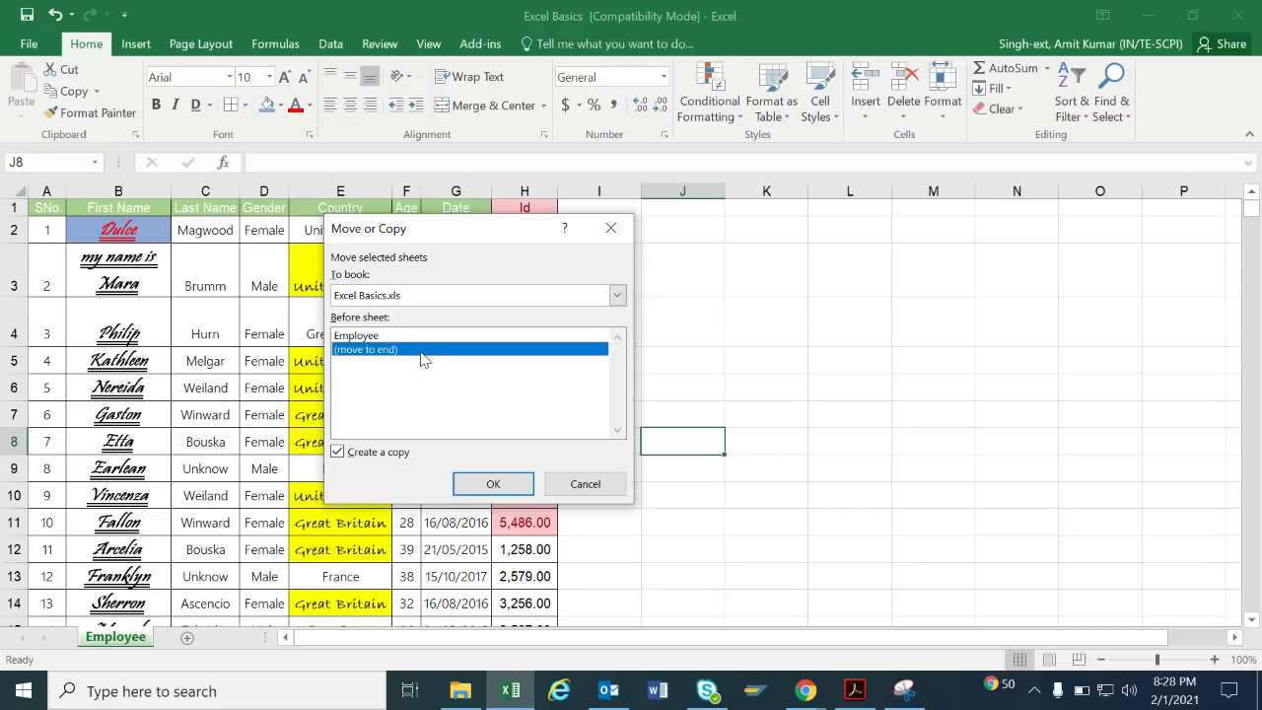
pyautogui.click(493, 484)
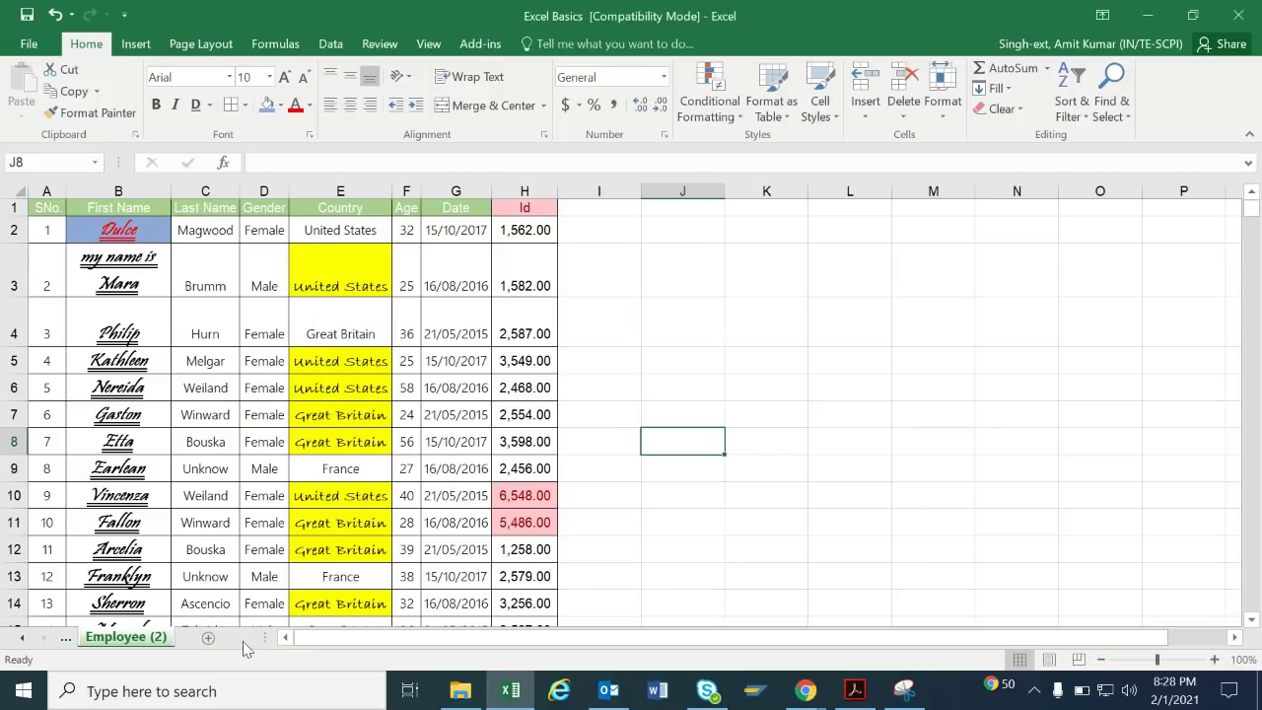
pyautogui.click(19, 638)
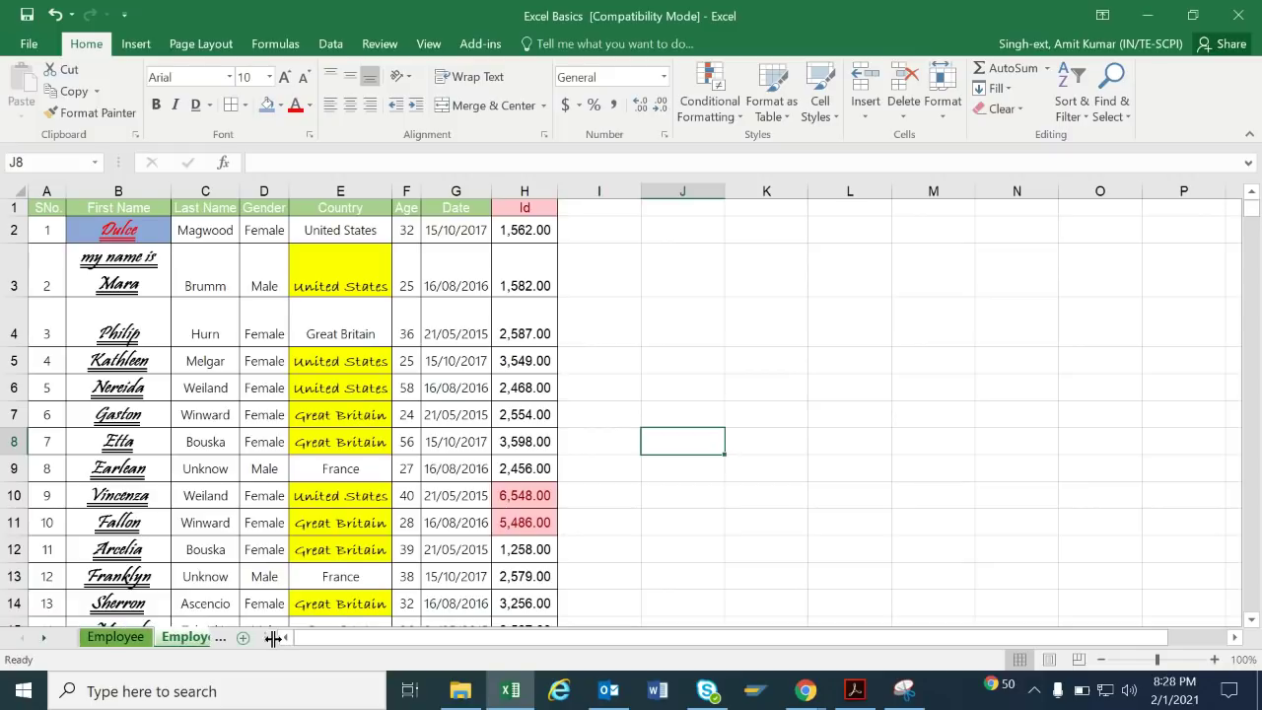
pyautogui.moveTo(278, 638); pyautogui.dragTo(379, 638)
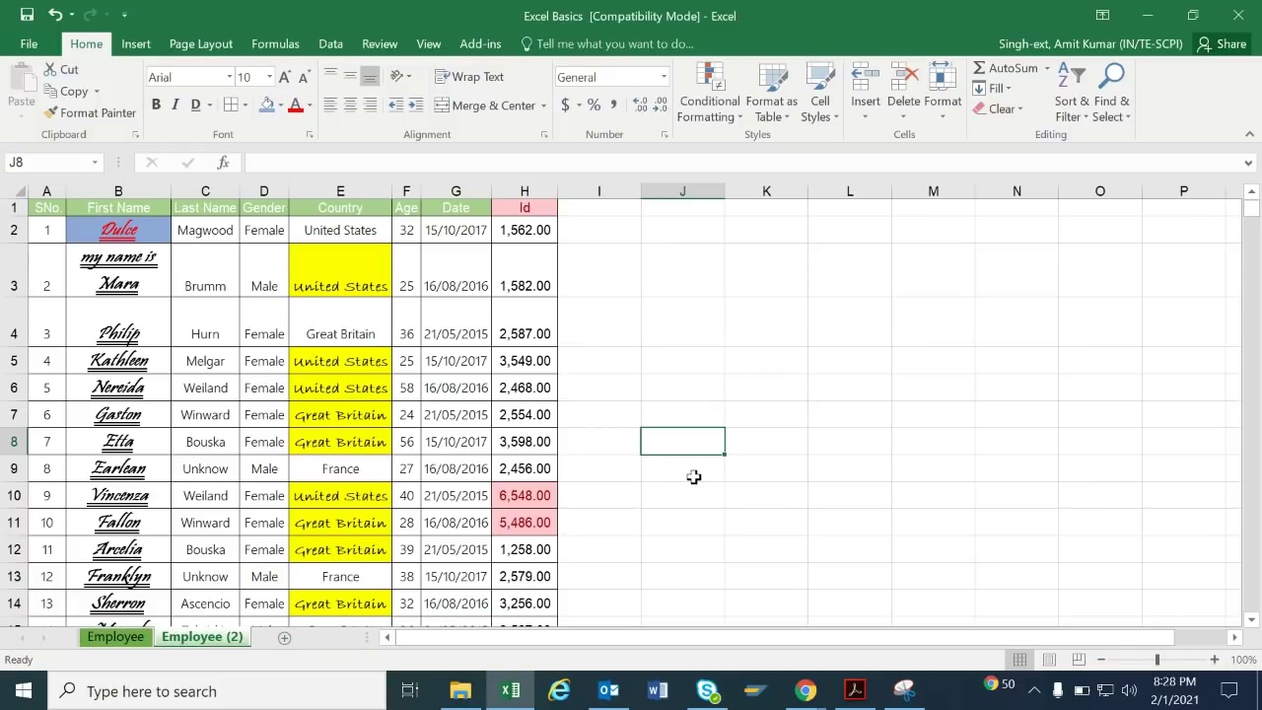
pyautogui.click(673, 541)
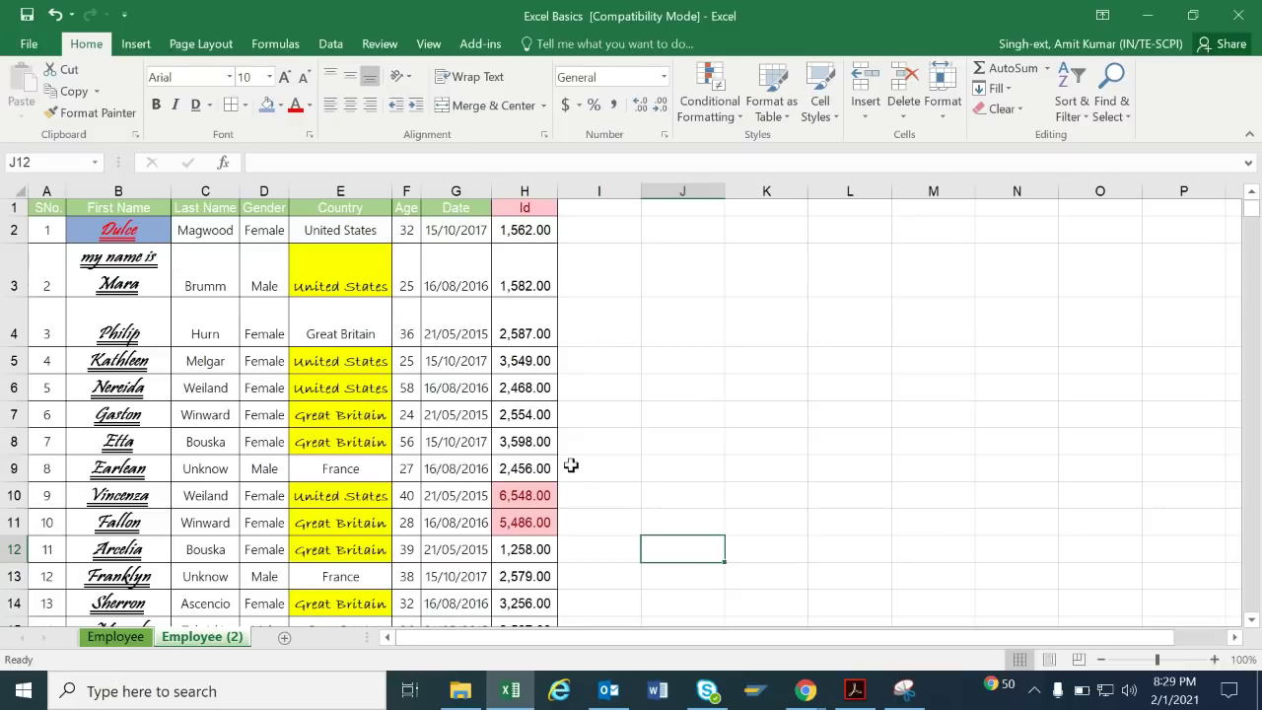
pyautogui.click(763, 395)
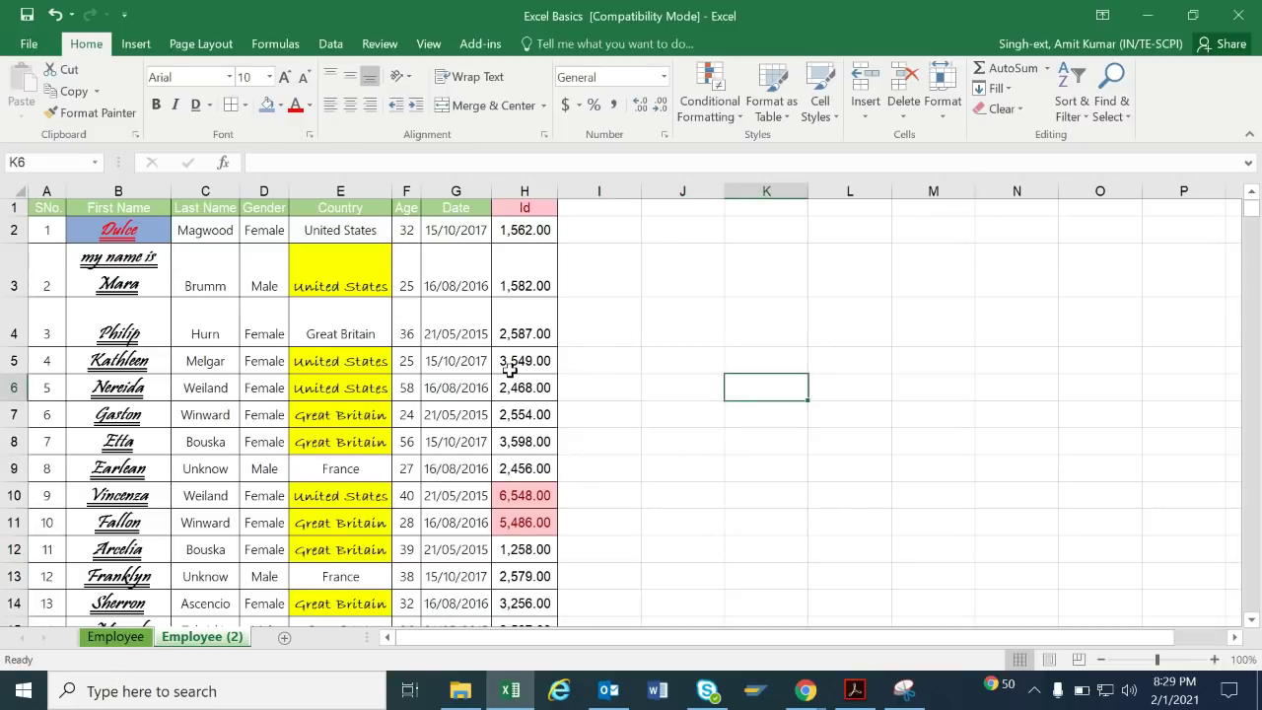
pyautogui.click(938, 115)
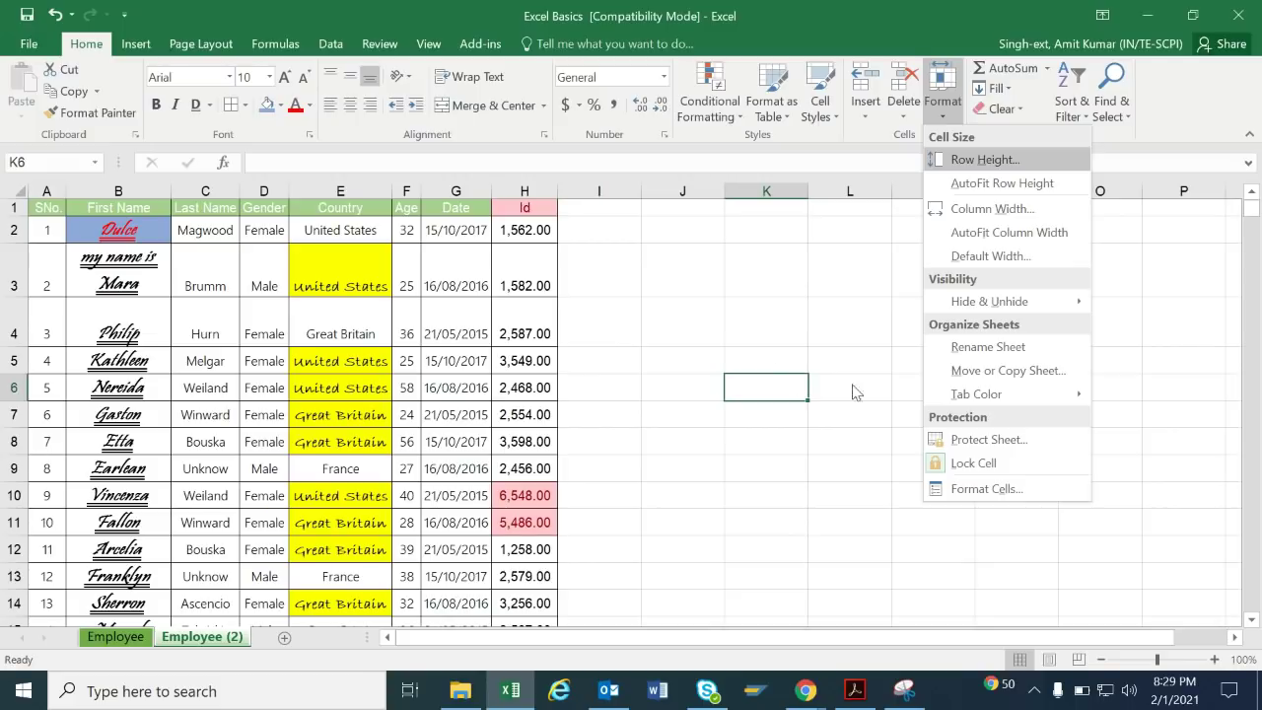
pyautogui.click(984, 489)
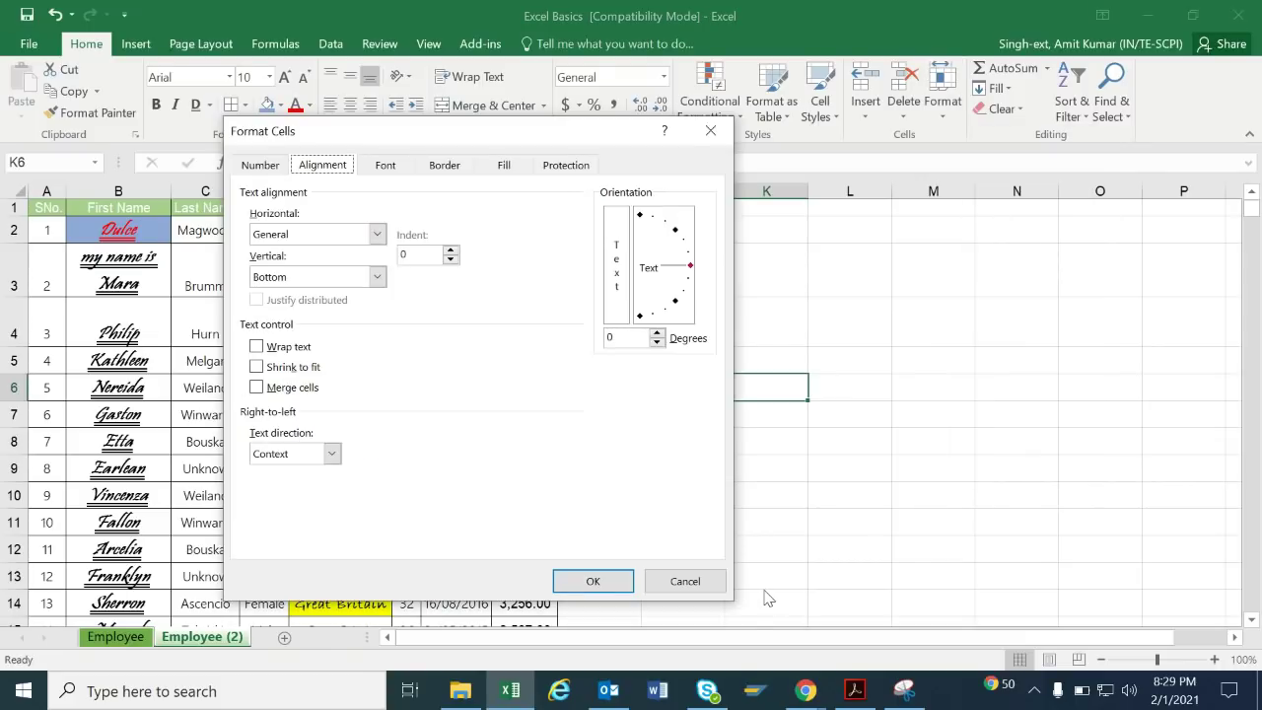
pyautogui.click(260, 165)
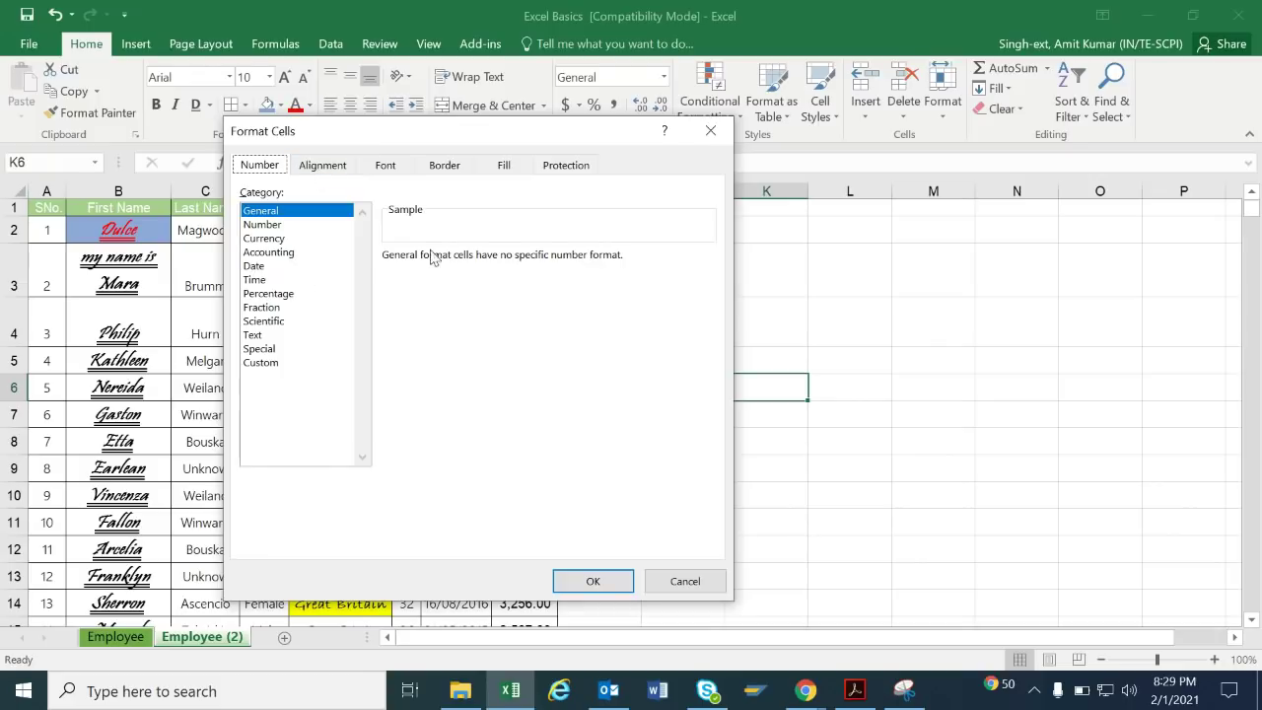
pyautogui.click(698, 140)
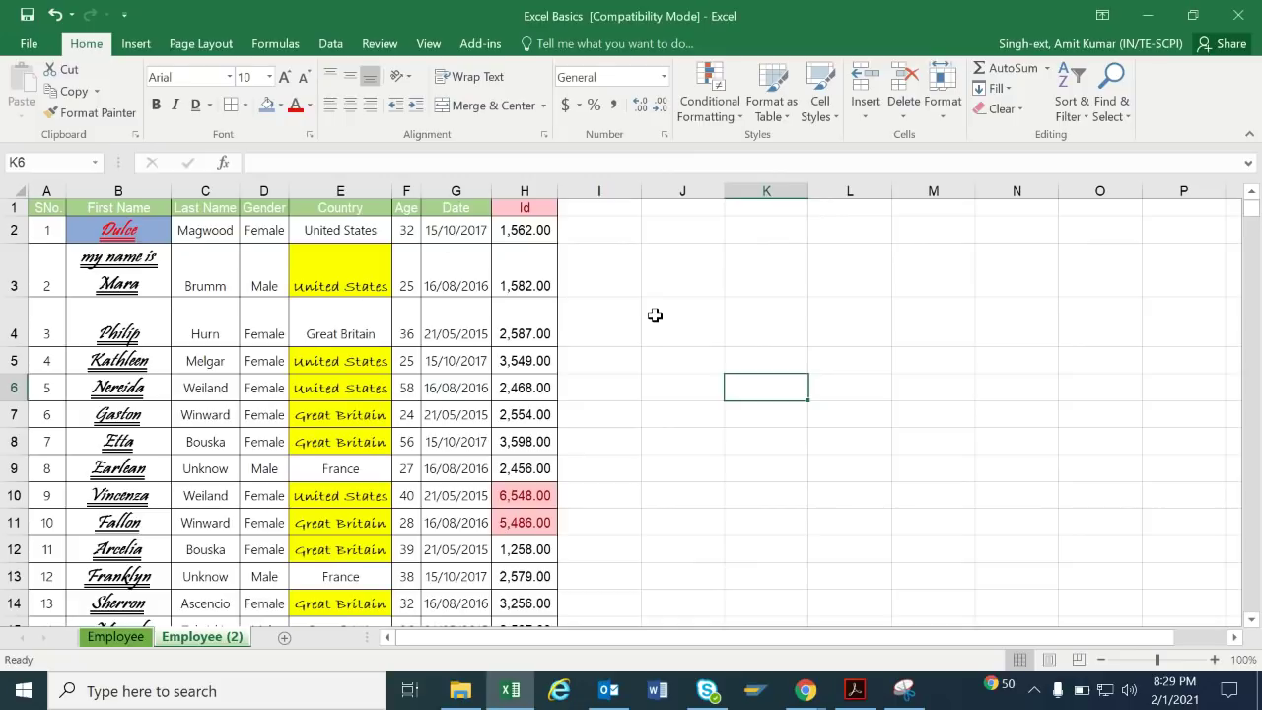
pyautogui.click(655, 313)
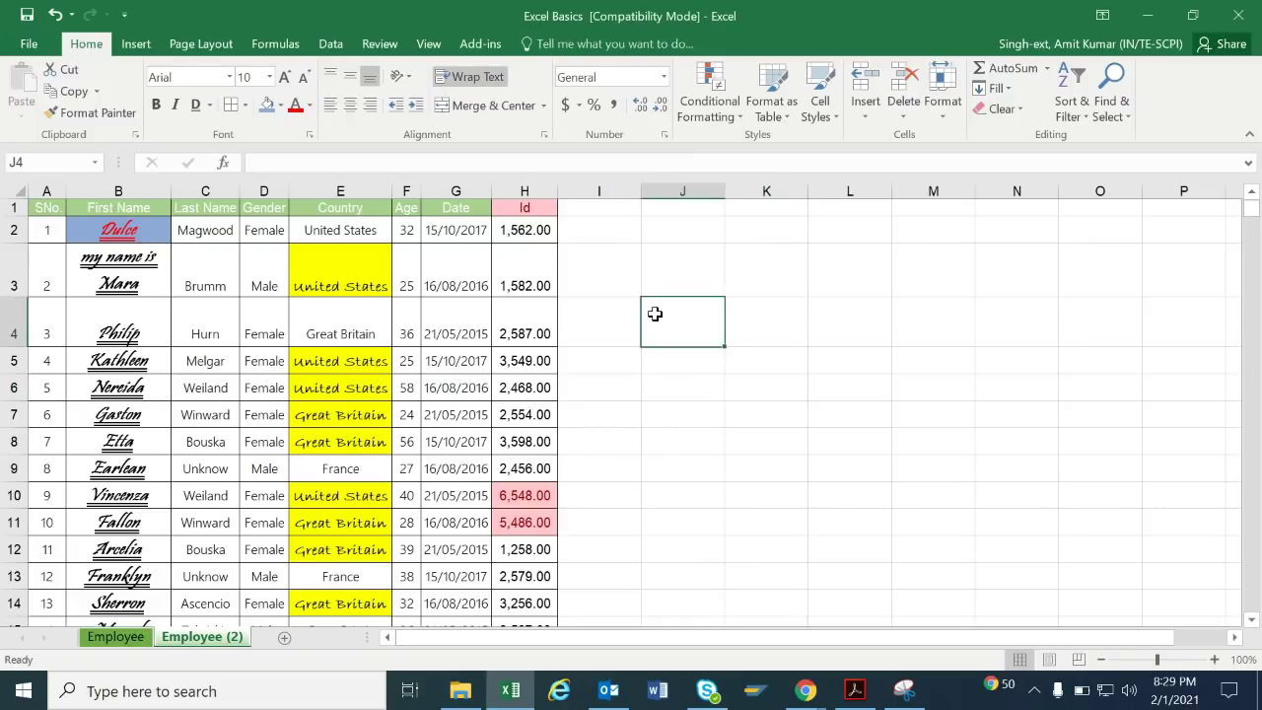
pyautogui.click(943, 93)
pyautogui.click(996, 534)
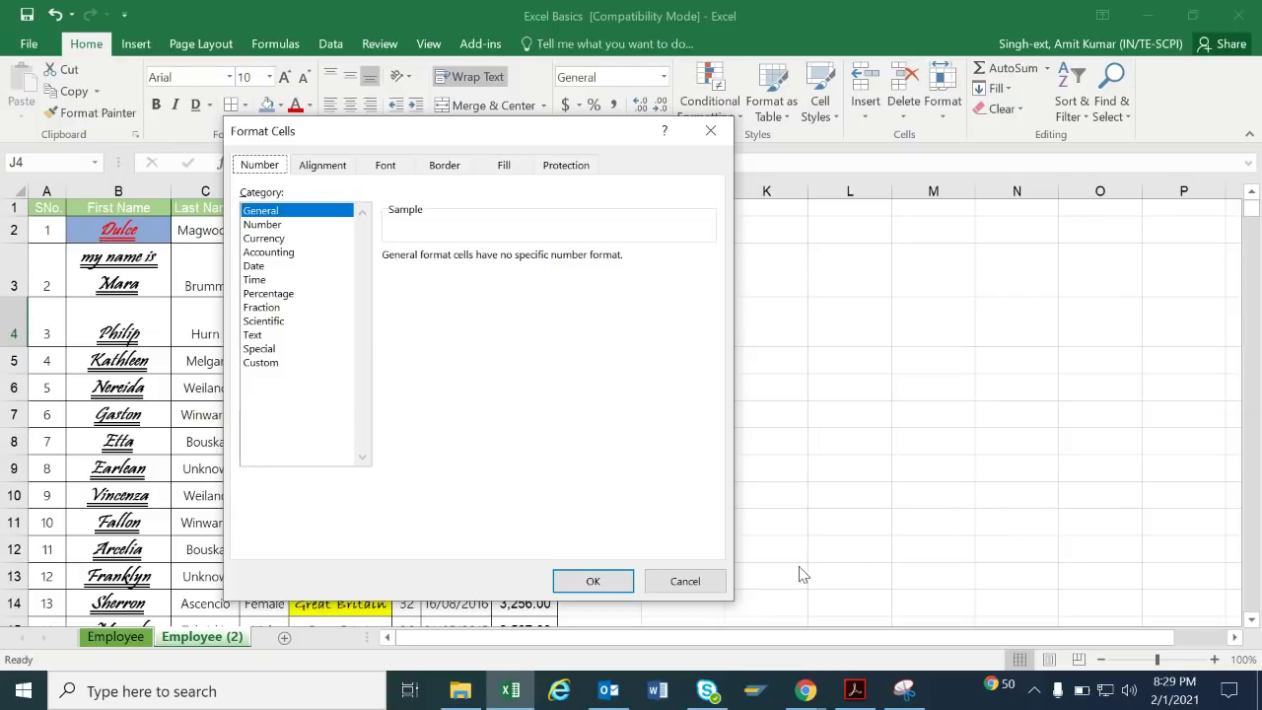
pyautogui.click(703, 583)
pyautogui.click(918, 398)
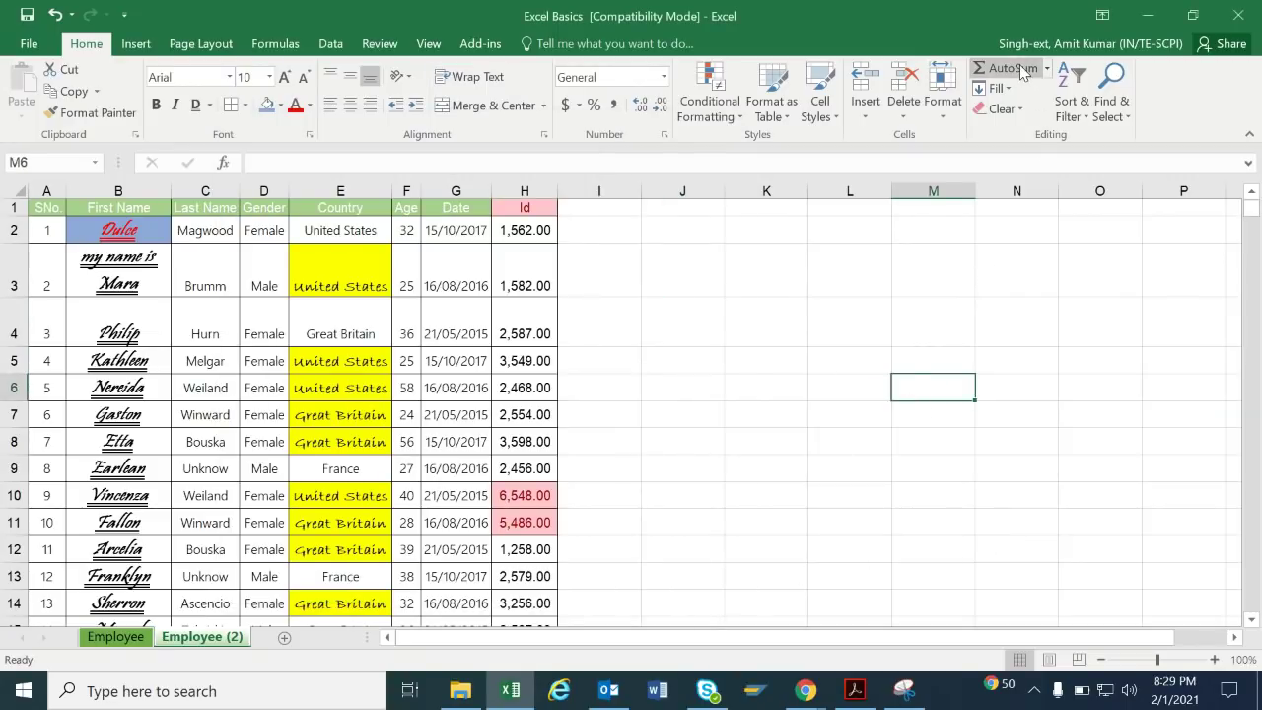
# AutoFit all column widths of the Employee (2) table with Alt+H, O, I.
pyautogui.click(34, 622)
pyautogui.click(265, 473)
pyautogui.hotkey('ctrl', 'a')
pyautogui.press('alt')
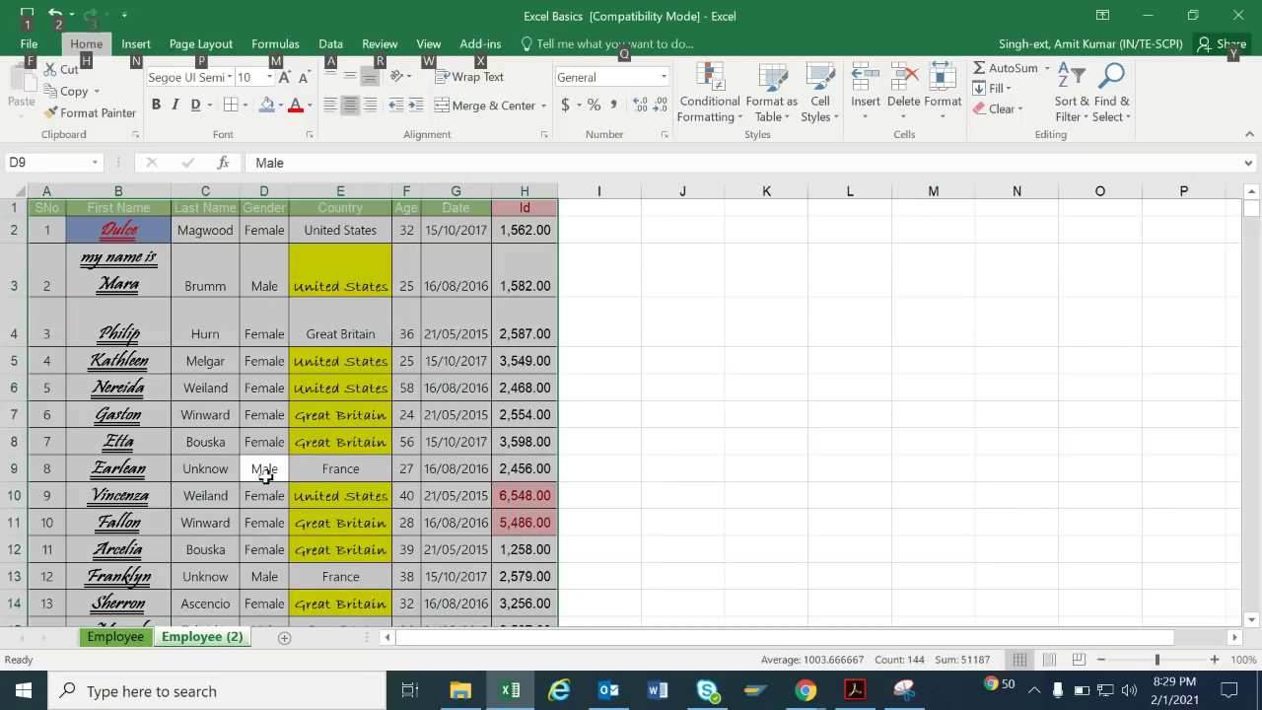
pyautogui.press('h')
pyautogui.press('o')
pyautogui.press('i')
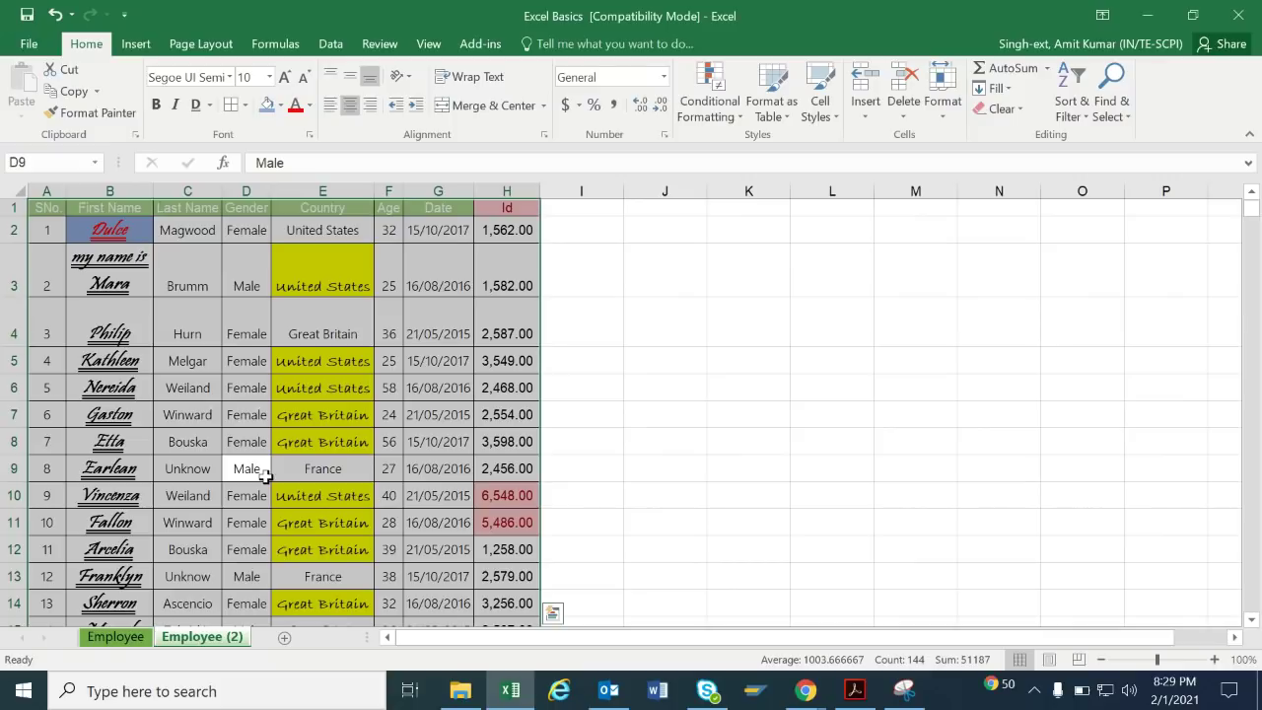
# Delete rows 14–19 so the table ends with record 12 in row 13.
pyautogui.press('Down')
pyautogui.press('Down')
pyautogui.press('Down')
pyautogui.press('Down')
pyautogui.press('Down')
pyautogui.press('Down')
pyautogui.press('Down')
pyautogui.press('Down')
pyautogui.press('Left')
pyautogui.press('Up')
pyautogui.press('Up')
pyautogui.press('Up')
pyautogui.press('Down')
pyautogui.press('Up')
pyautogui.hotkey('shift', 'space')
pyautogui.hotkey('shift', 'Down')
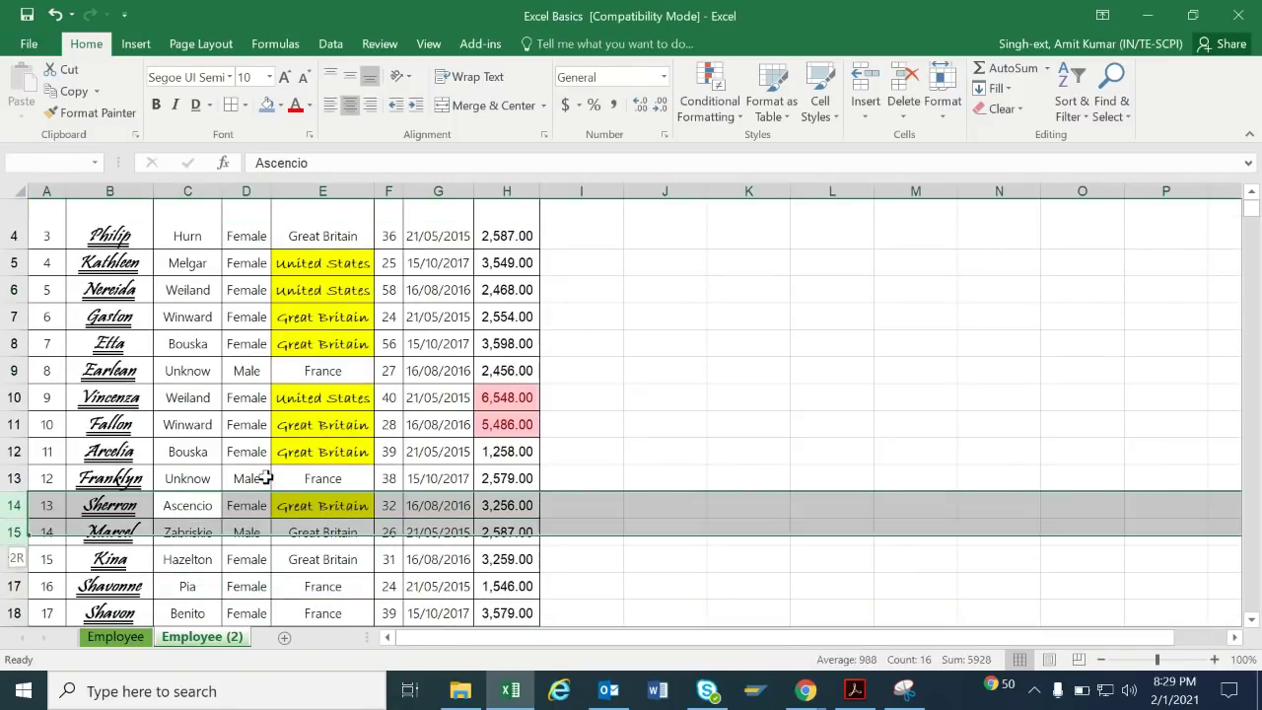
pyautogui.hotkey('shift', 'Down')
pyautogui.hotkey('shift', 'Down')
pyautogui.hotkey('shift', 'Down')
pyautogui.hotkey('shift', 'Down')
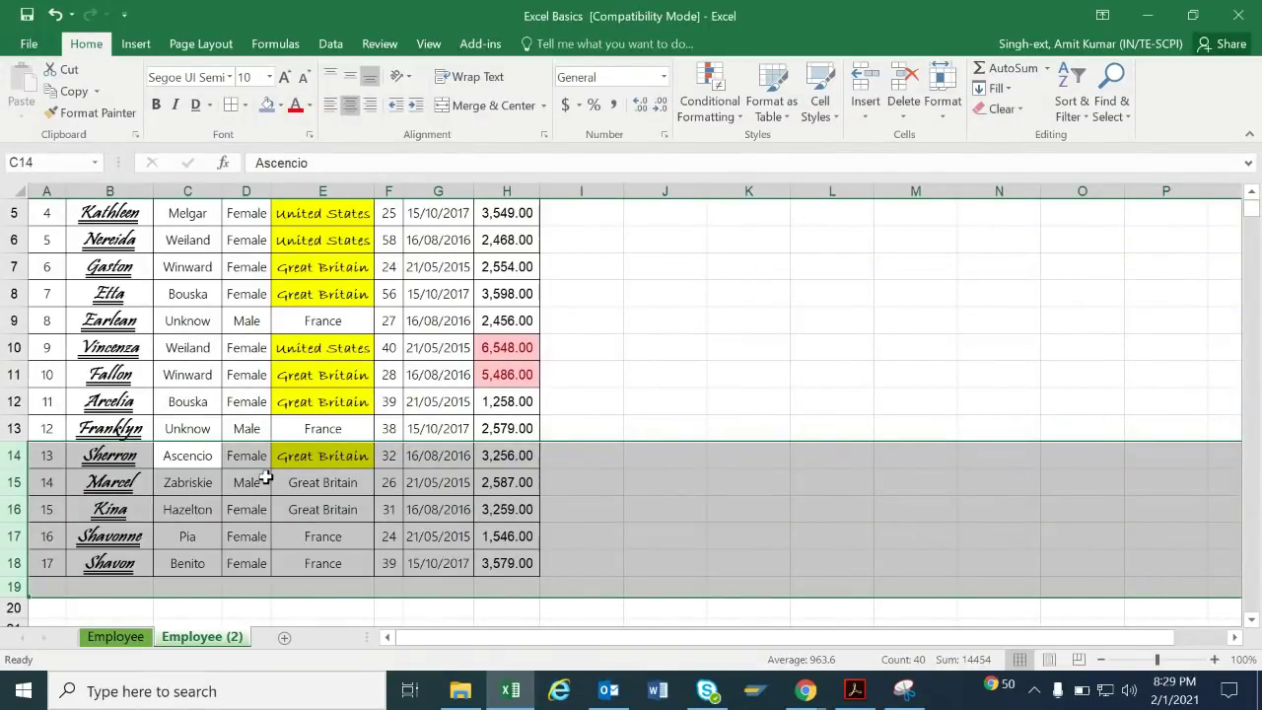
pyautogui.hotkey('ctrl', '-')
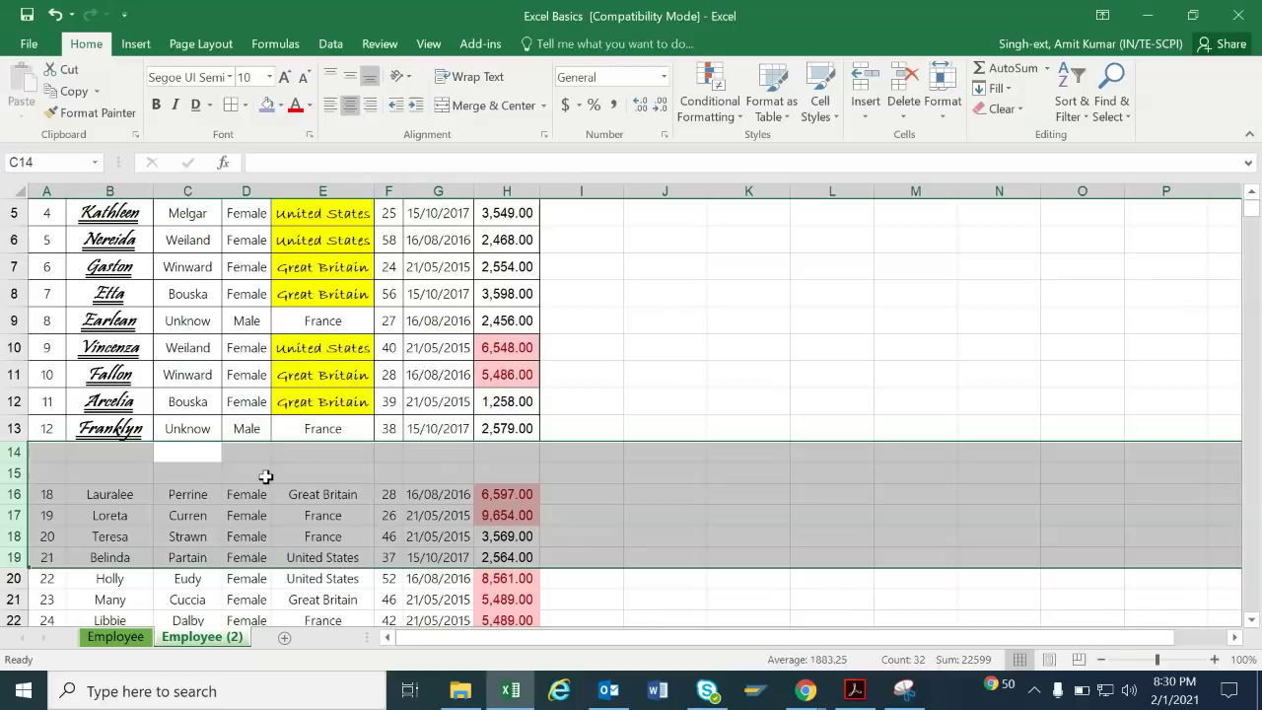
pyautogui.press('Up')
pyautogui.press('Up')
pyautogui.press('Up')
pyautogui.press('Up')
pyautogui.press('Up')
pyautogui.press('Up')
pyautogui.press('Up')
pyautogui.press('Up')
pyautogui.press('Up')
pyautogui.press('Up')
pyautogui.press('Up')
pyautogui.press('Up')
pyautogui.press('Up')
pyautogui.press('Down')
pyautogui.press('Down')
pyautogui.press('Down')
pyautogui.press('Down')
pyautogui.press('Down')
pyautogui.press('Down')
pyautogui.press('Down')
pyautogui.press('Down')
pyautogui.press('Down')
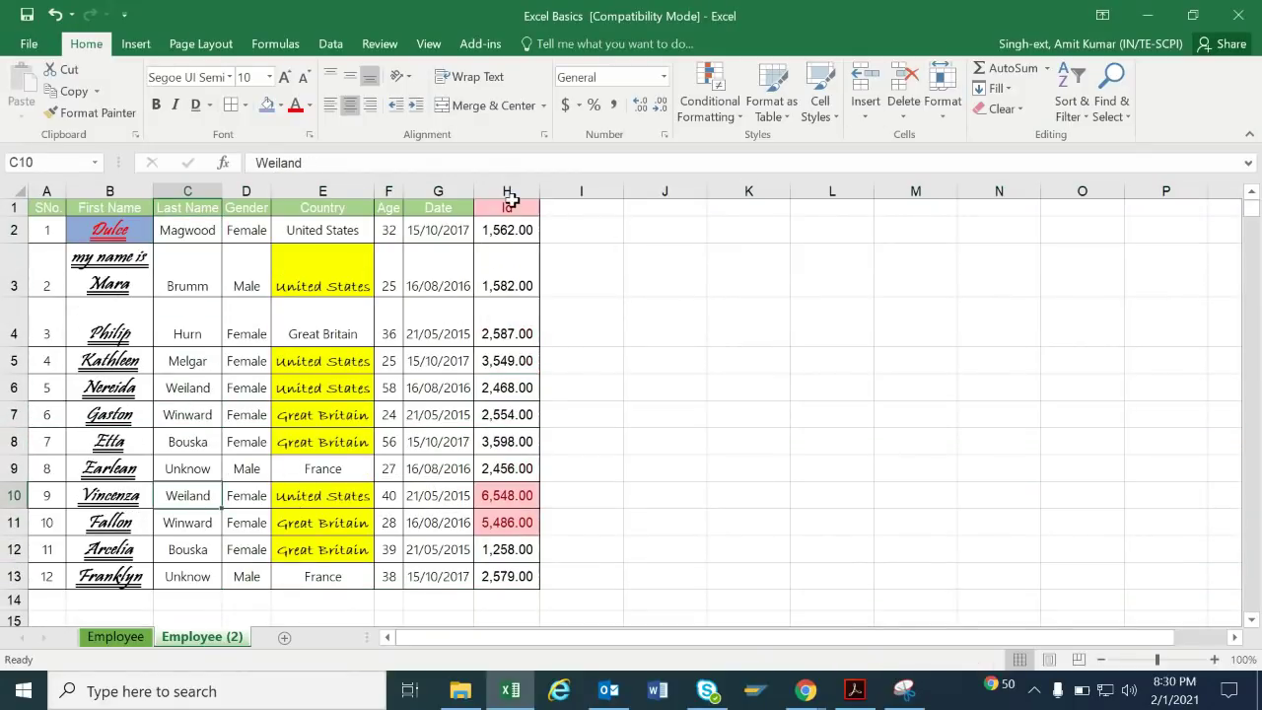
pyautogui.moveTo(507, 229); pyautogui.dragTo(509, 570)
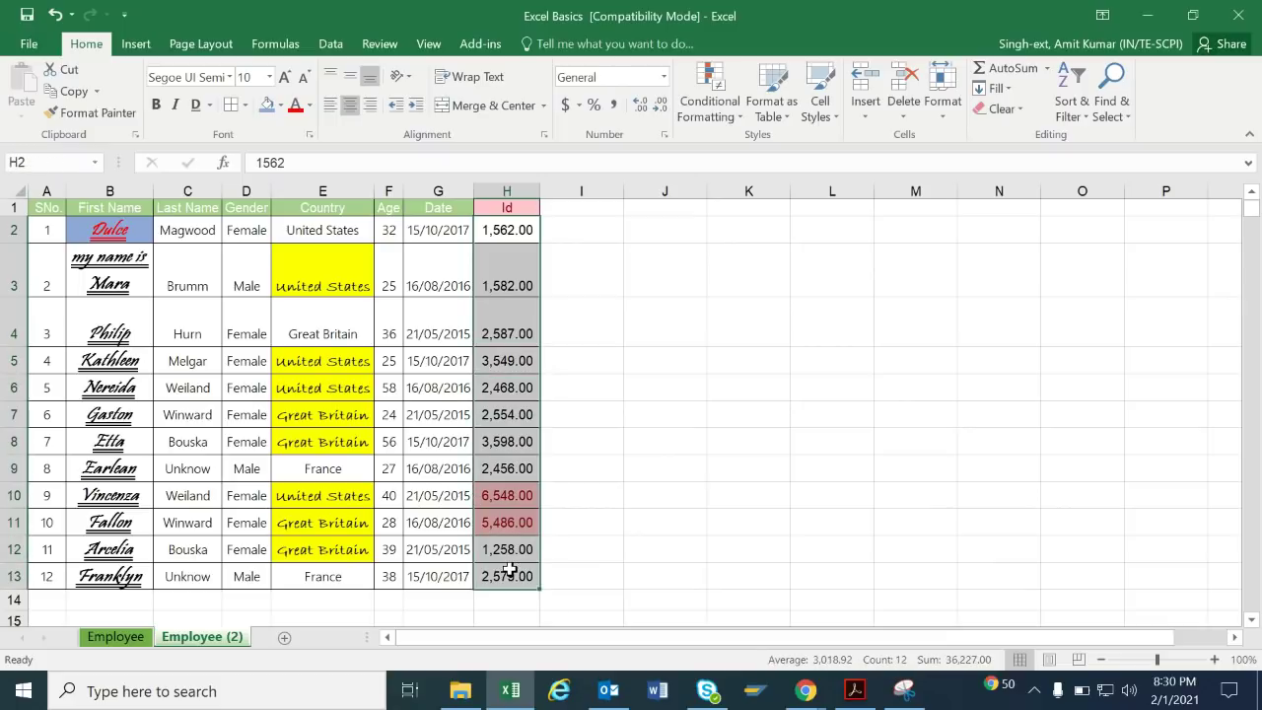
# Put a SUM of the Id column (H2:H13) in H14, showing 36,227.00, and widen column H to display it.
pyautogui.click(504, 599)
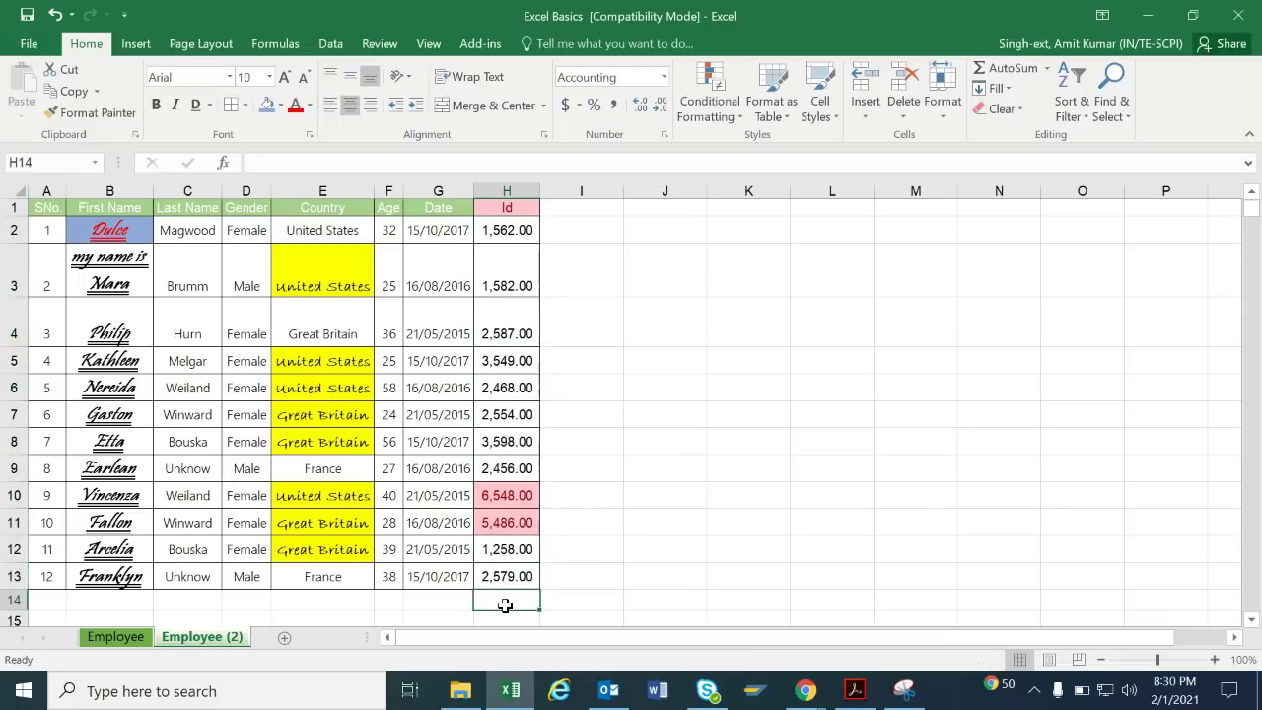
pyautogui.click(1015, 69)
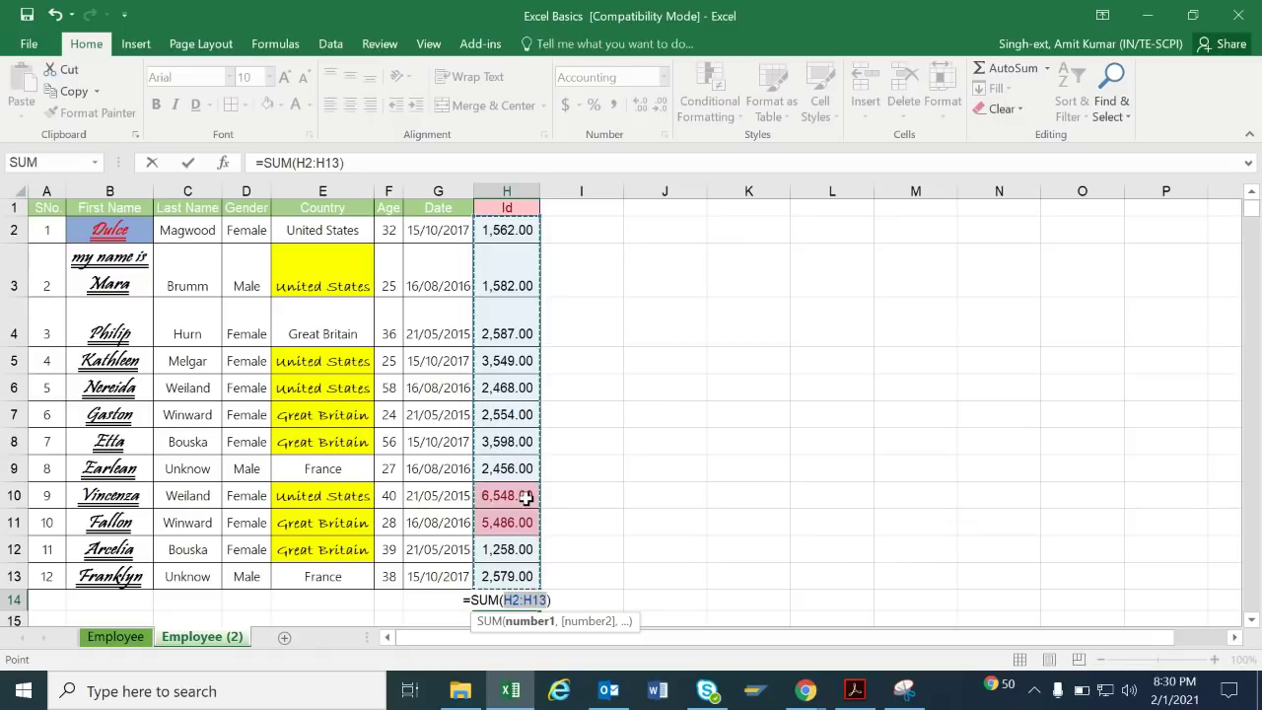
pyautogui.press('Return')
pyautogui.moveTo(540, 190); pyautogui.dragTo(605, 192)
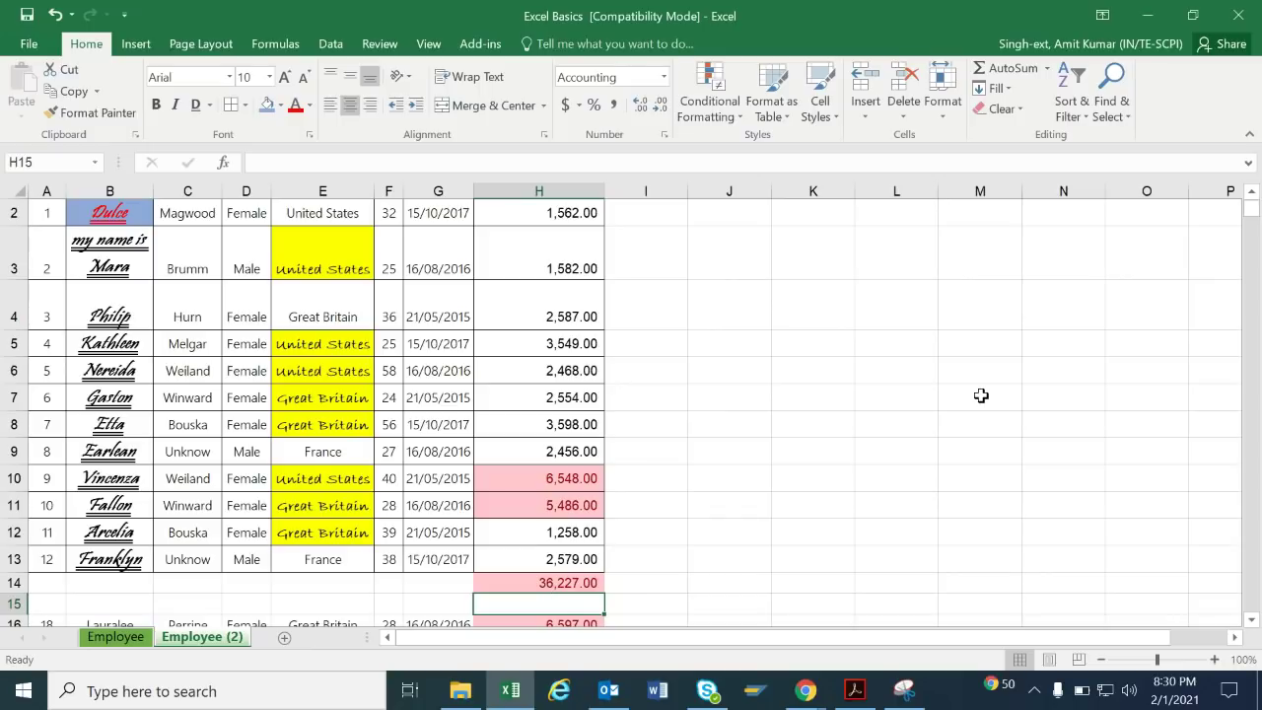
pyautogui.click(1049, 73)
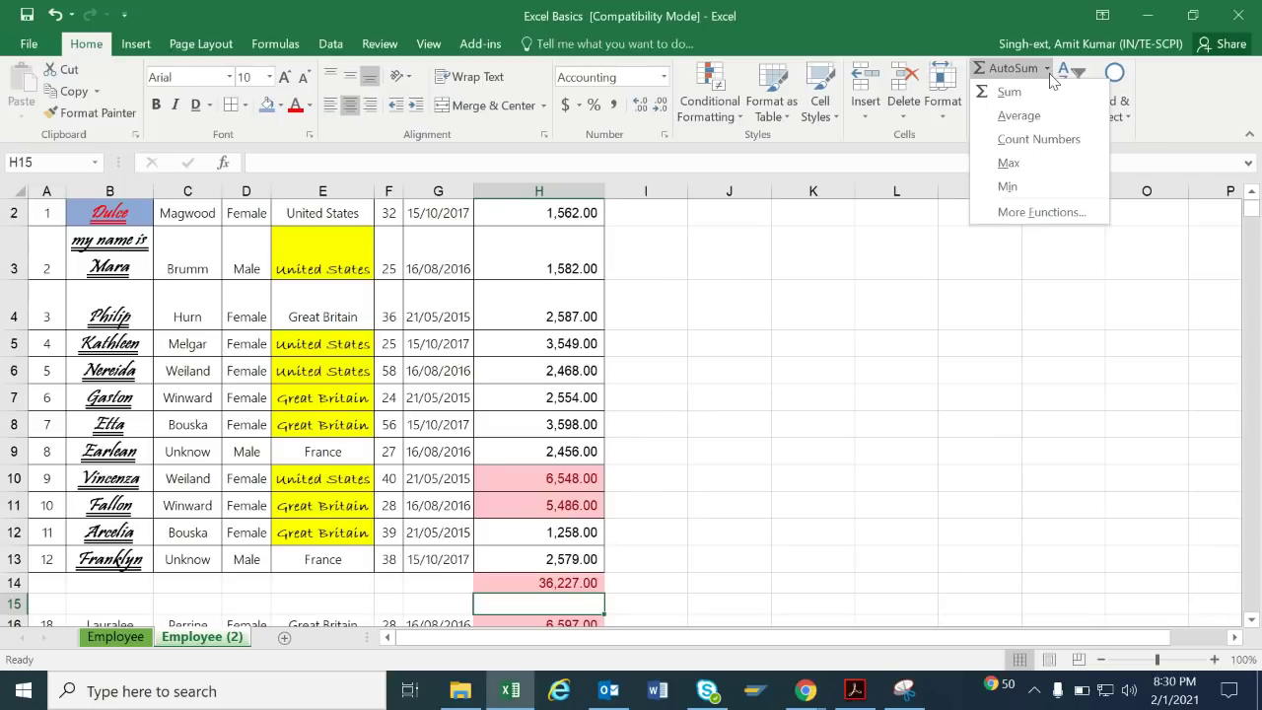
# Add an AutoSum total of the Age values in F14, giving 428.
pyautogui.click(397, 344)
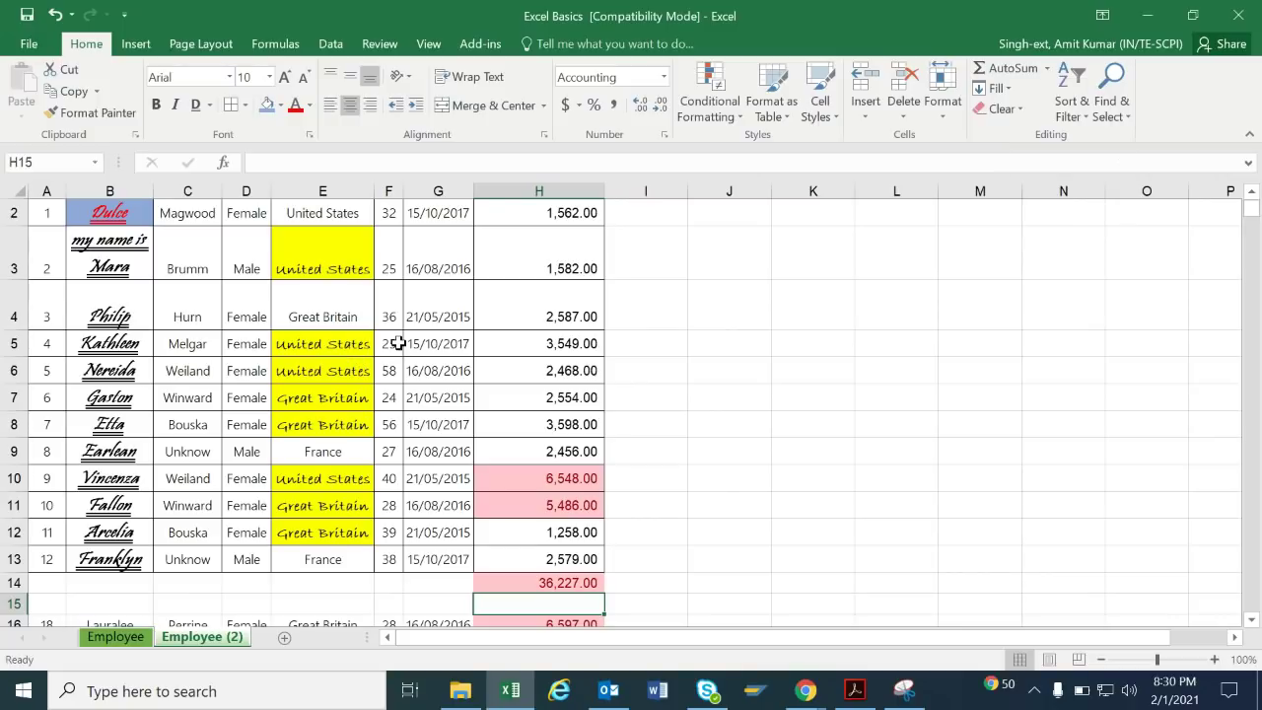
pyautogui.click(397, 343)
pyautogui.press('Down')
pyautogui.press('Down')
pyautogui.press('Down')
pyautogui.press('Down')
pyautogui.press('Down')
pyautogui.press('Down')
pyautogui.press('Down')
pyautogui.press('Down')
pyautogui.press('Down')
pyautogui.press('Down')
pyautogui.press('Down')
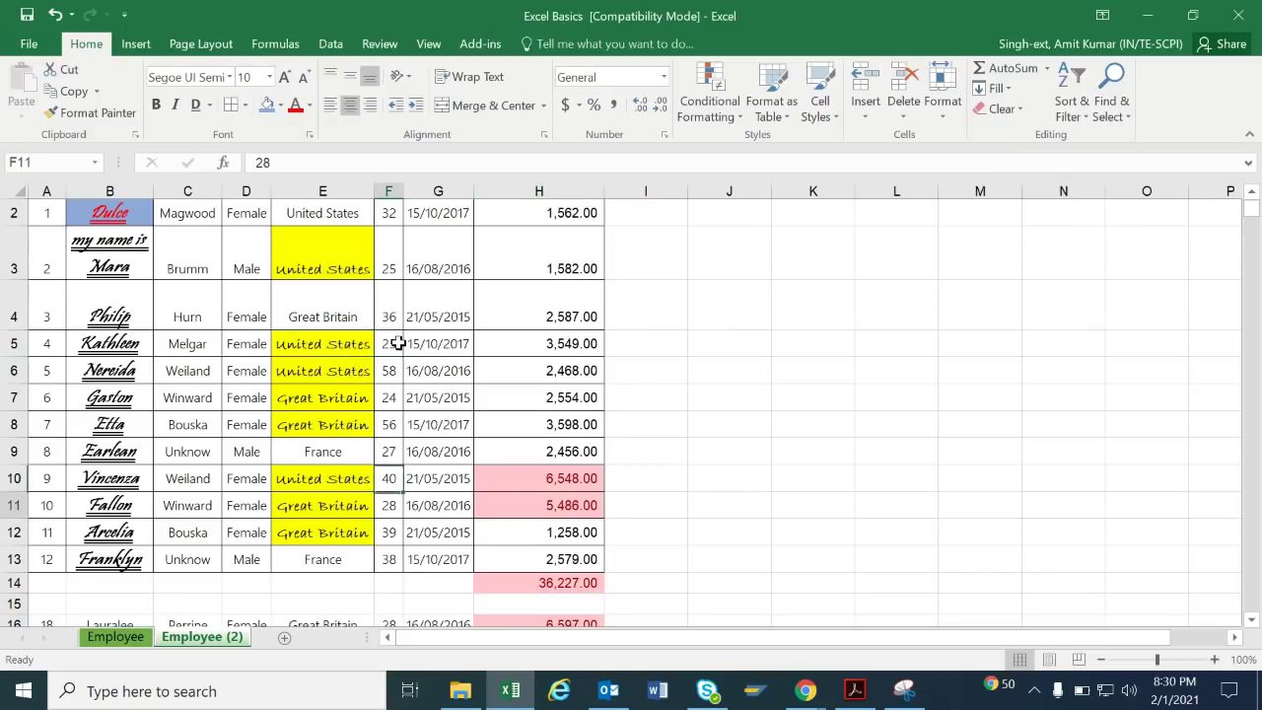
pyautogui.press('Up')
pyautogui.press('Up')
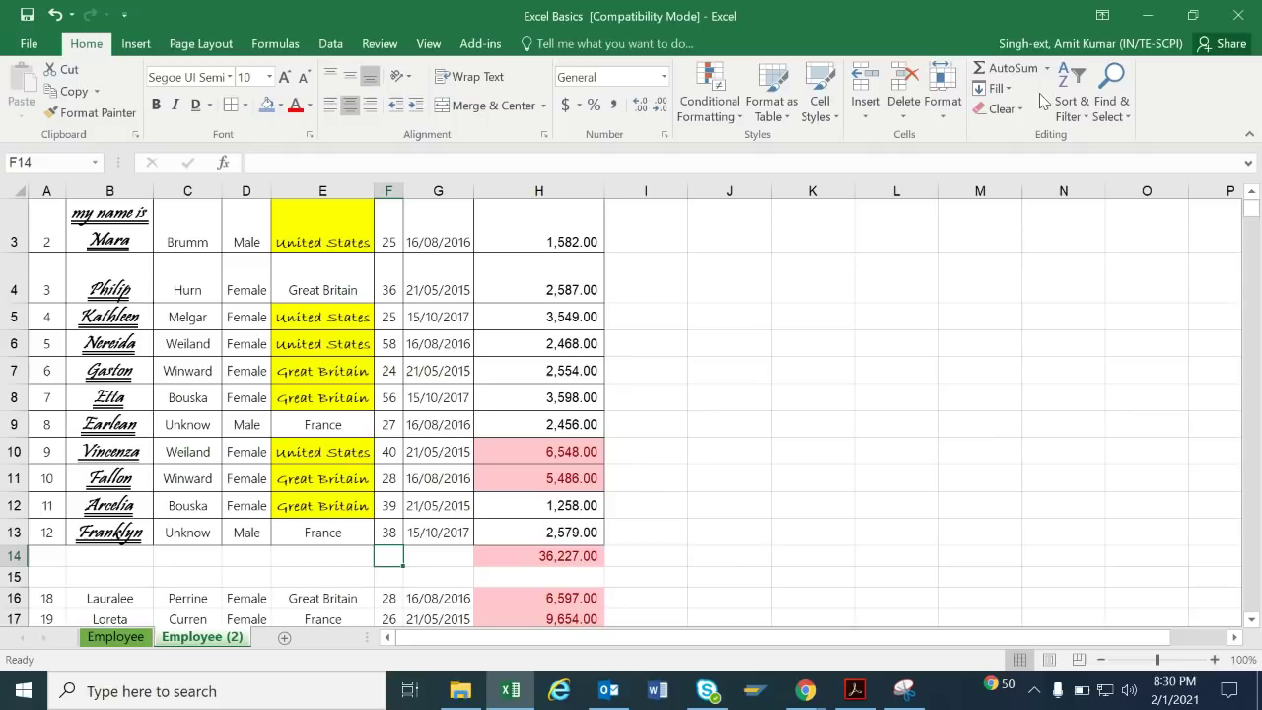
pyautogui.click(1028, 75)
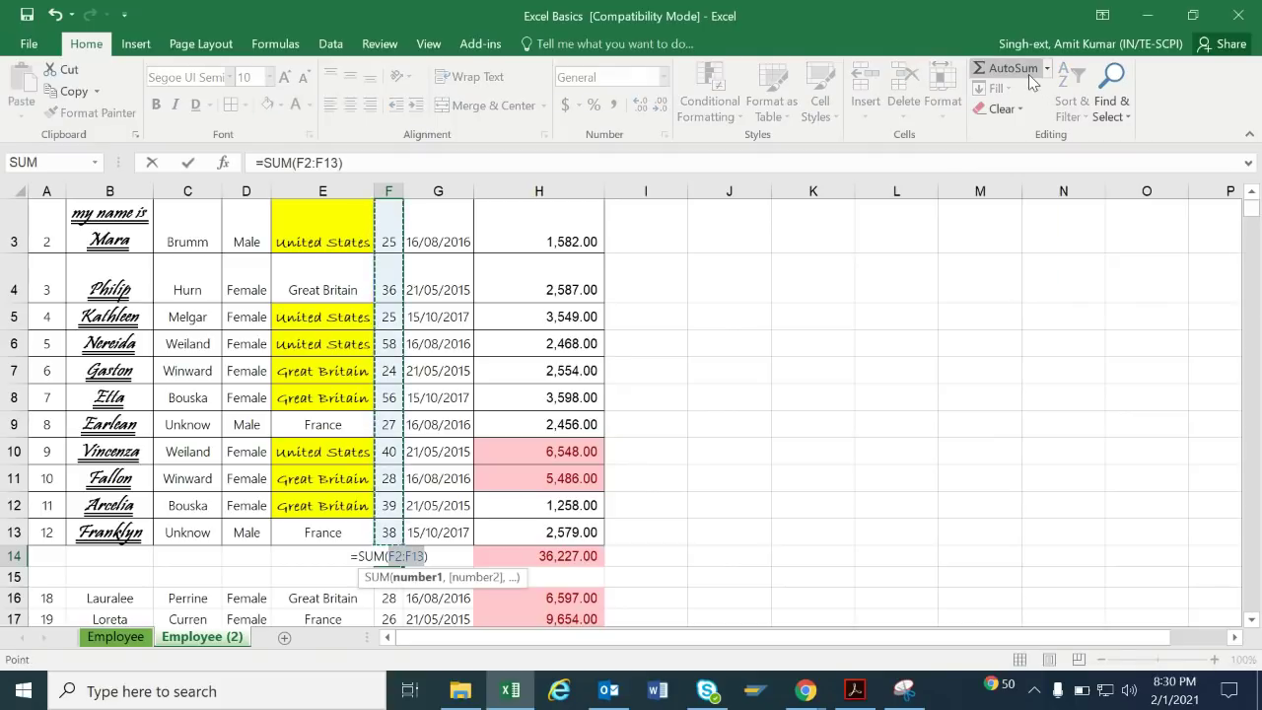
pyautogui.click(1046, 68)
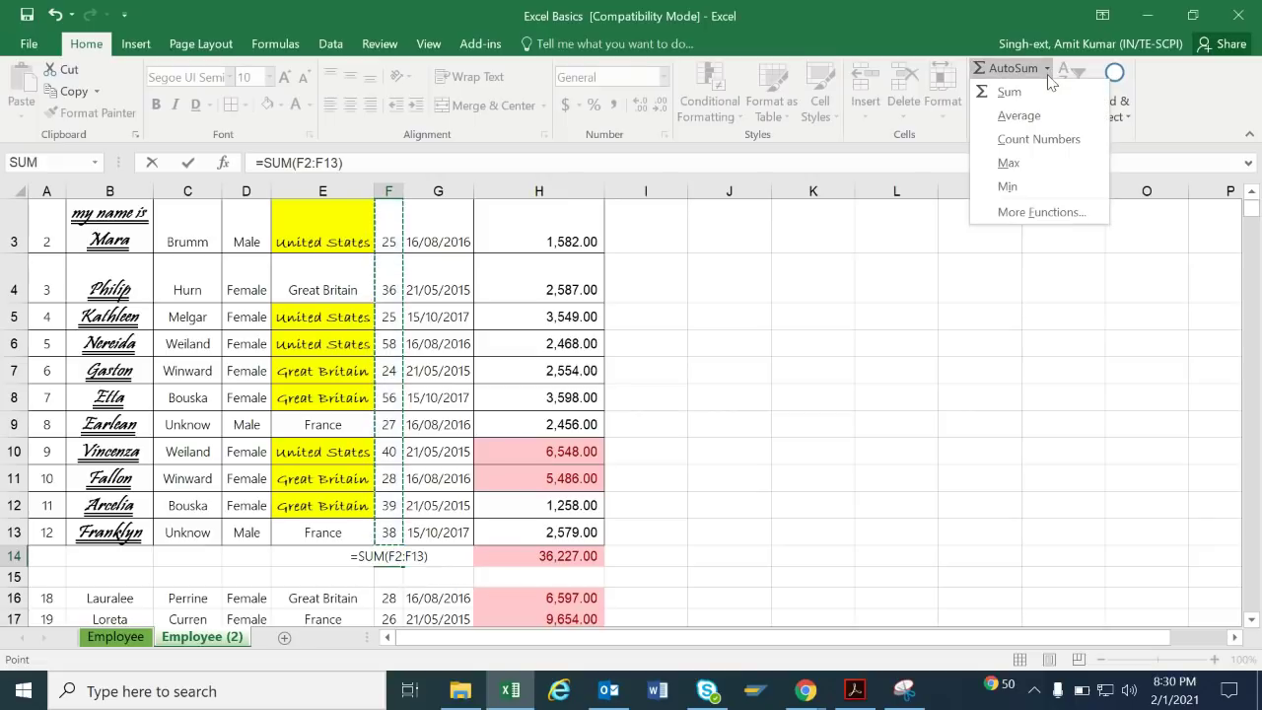
pyautogui.click(1049, 161)
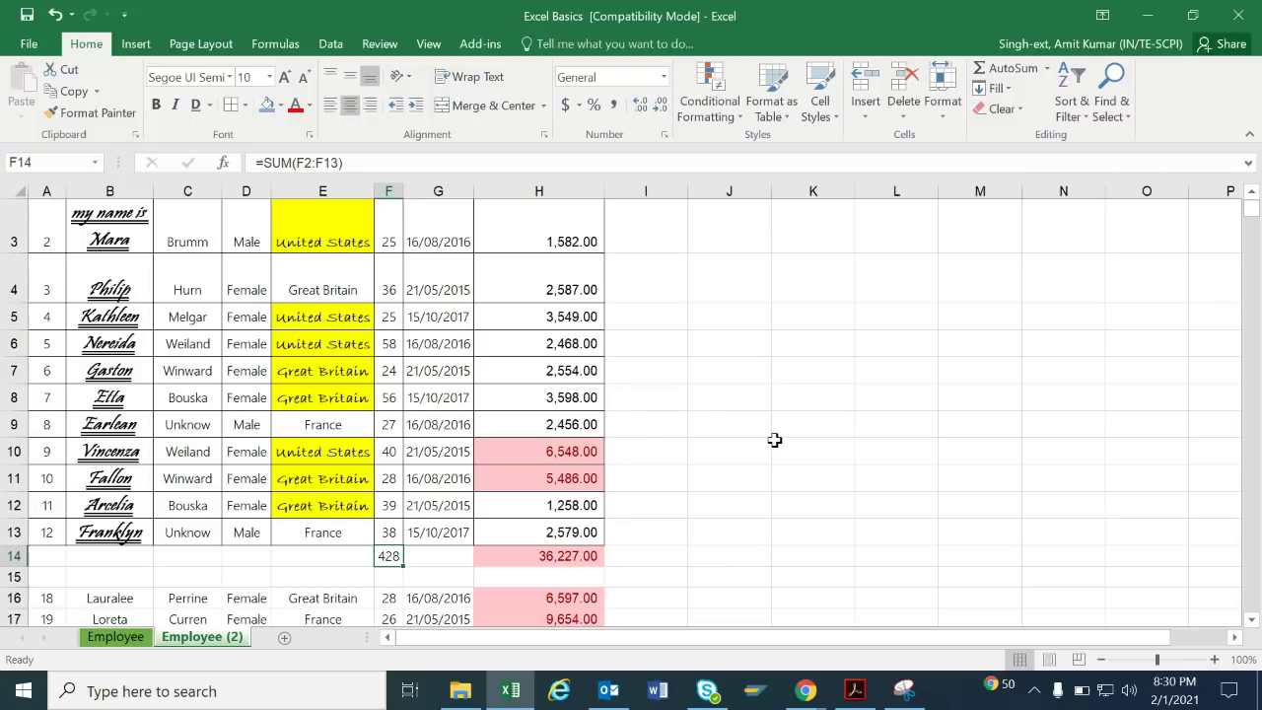
# Replace the F14 Age total with the maximum Age, =MAX(F2:F13), showing 58.
pyautogui.press('Up')
pyautogui.press('Up')
pyautogui.press('Up')
pyautogui.press('Up')
pyautogui.press('Up')
pyautogui.press('Up')
pyautogui.press('Up')
pyautogui.press('Up')
pyautogui.press('Up')
pyautogui.press('Up')
pyautogui.press('Up')
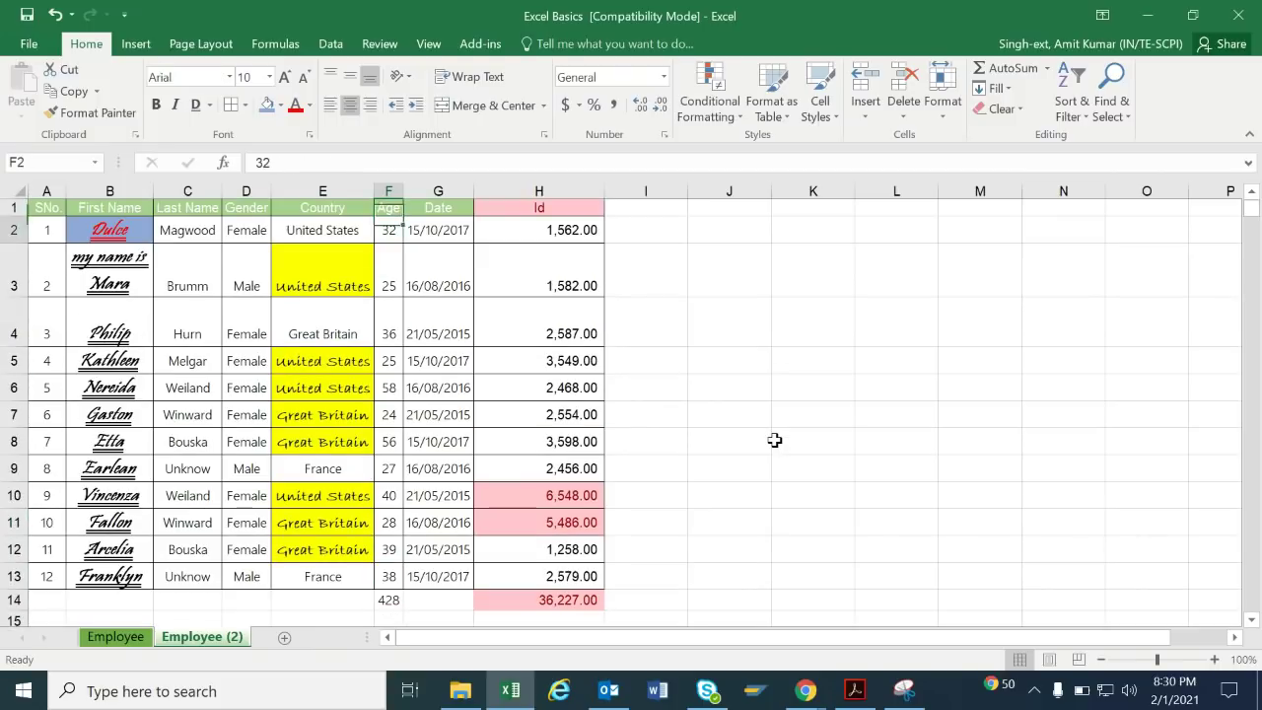
pyautogui.press('Down')
pyautogui.press('Down')
pyautogui.press('Down')
pyautogui.press('Down')
pyautogui.press('Down')
pyautogui.press('Down')
pyautogui.press('Down')
pyautogui.press('Down')
pyautogui.press('Down')
pyautogui.press('Down')
pyautogui.press('Down')
pyautogui.press('Delete')
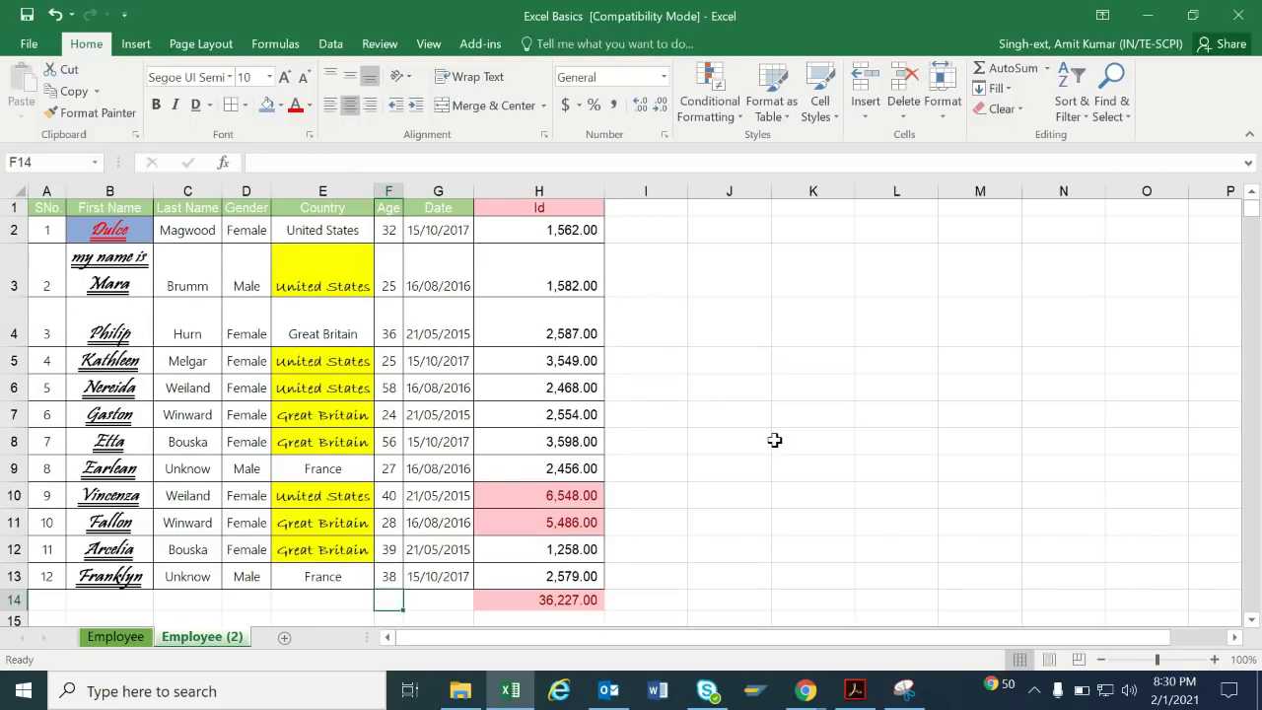
pyautogui.click(1047, 68)
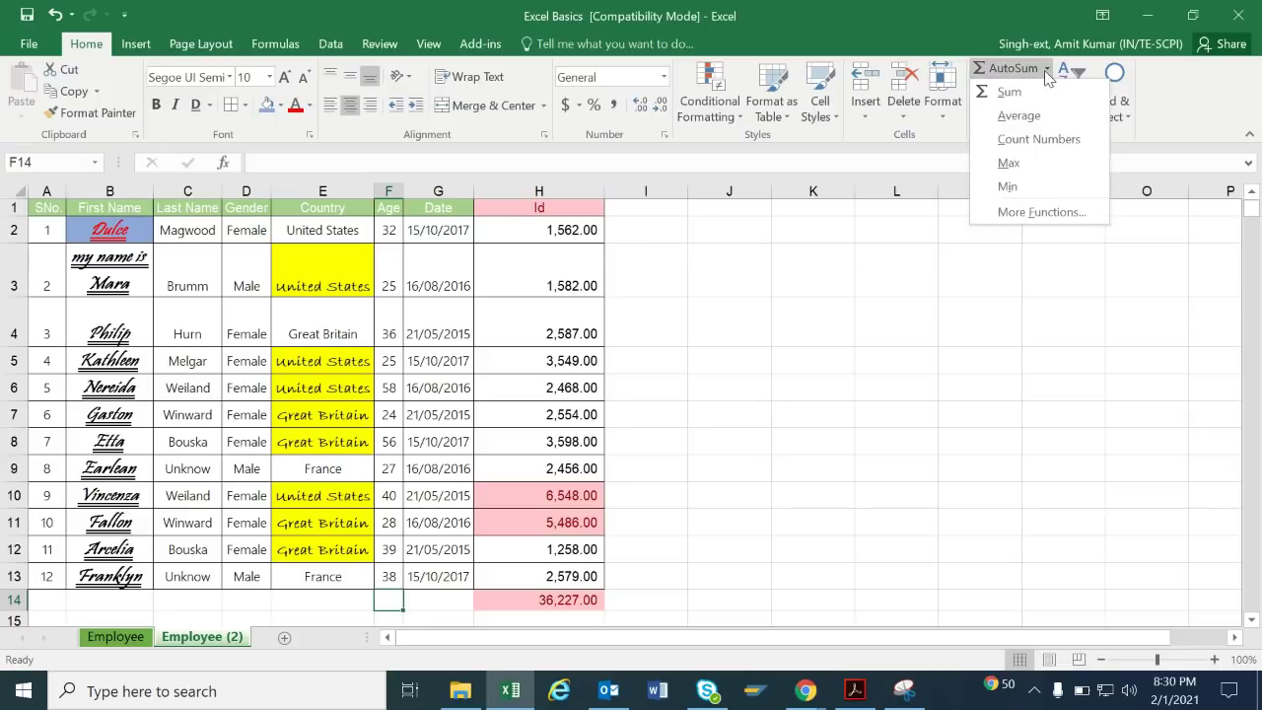
pyautogui.click(1033, 164)
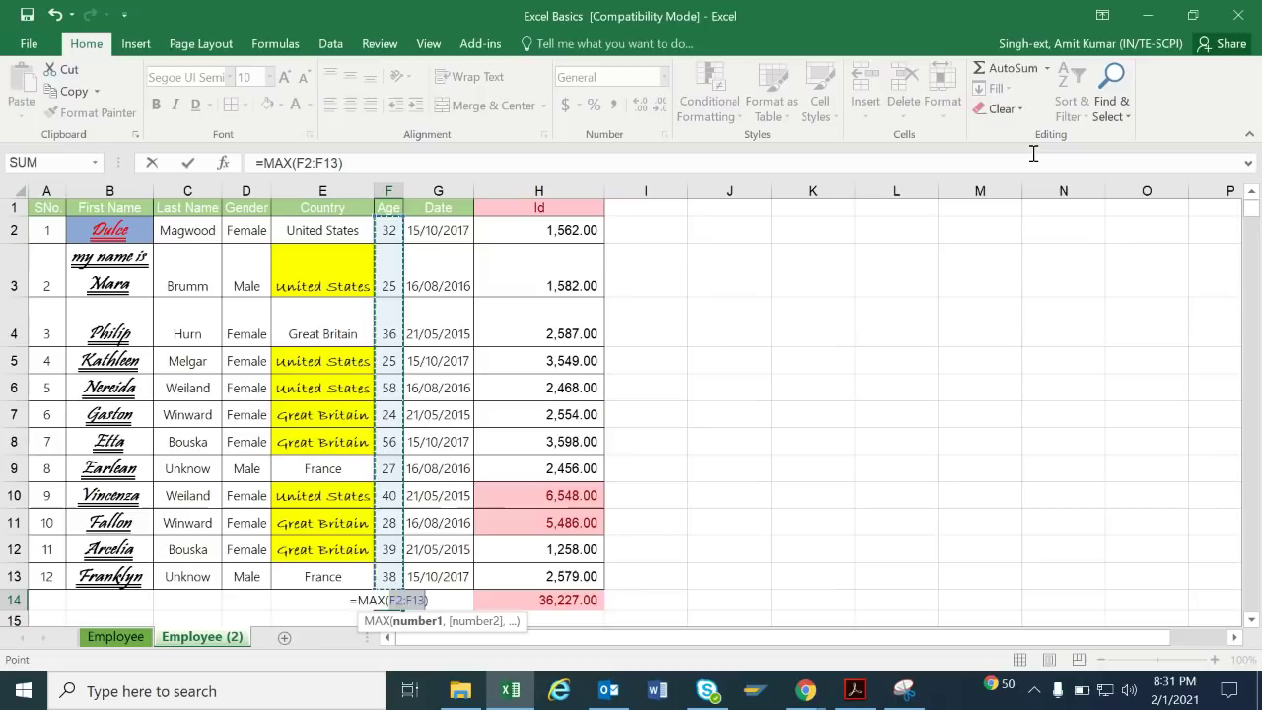
pyautogui.press('Return')
pyautogui.press('Up')
pyautogui.press('Up')
# Move through the Gender and Date columns, then select the whole employee table.
pyautogui.press('Up')
pyautogui.press('Up')
pyautogui.press('Up')
pyautogui.press('Up')
pyautogui.press('Up')
pyautogui.press('Up')
pyautogui.press('Up')
pyautogui.press('Left')
pyautogui.press('Left')
pyautogui.press('Left')
pyautogui.press('Right')
pyautogui.press('Up')
pyautogui.press('Down')
pyautogui.press('Up')
pyautogui.press('Up')
pyautogui.press('Up')
pyautogui.press('Up')
pyautogui.press('Up')
pyautogui.press('Right')
pyautogui.press('Right')
pyautogui.press('Right')
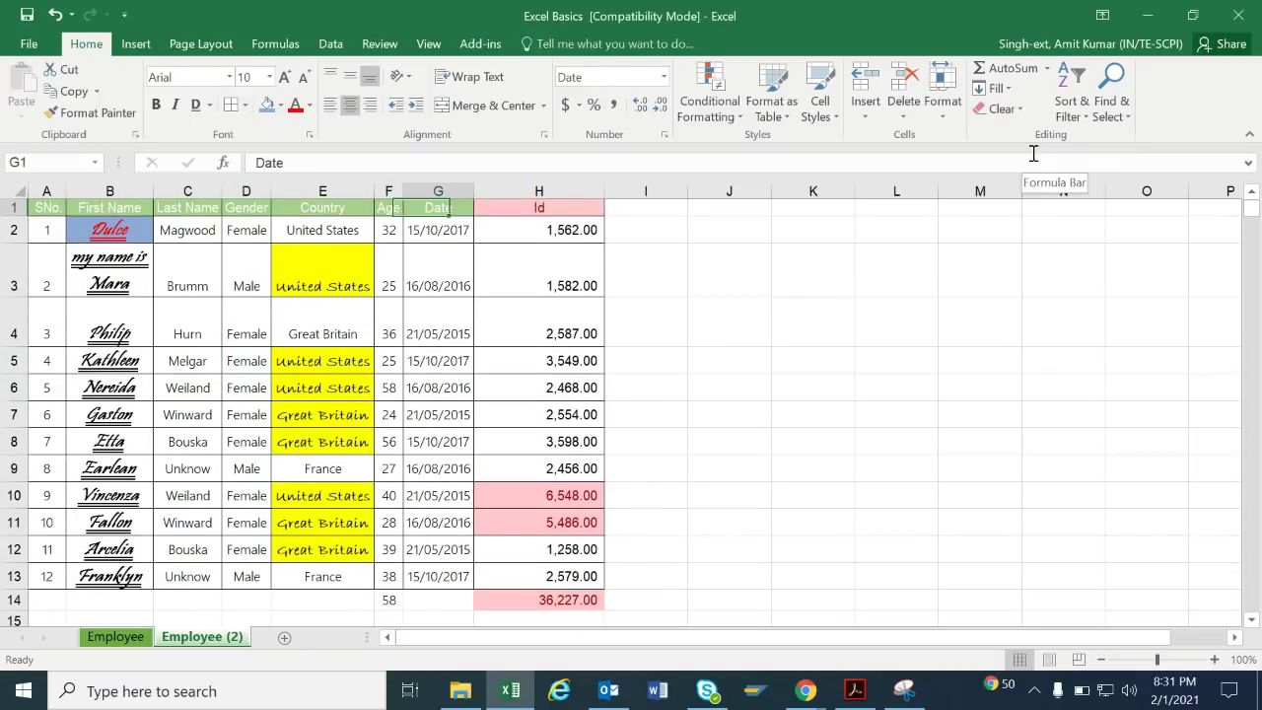
pyautogui.press('Down')
pyautogui.press('Down')
pyautogui.press('Down')
pyautogui.press('Down')
pyautogui.press('Down')
pyautogui.press('Down')
pyautogui.press('Down')
pyautogui.press('Down')
pyautogui.press('Down')
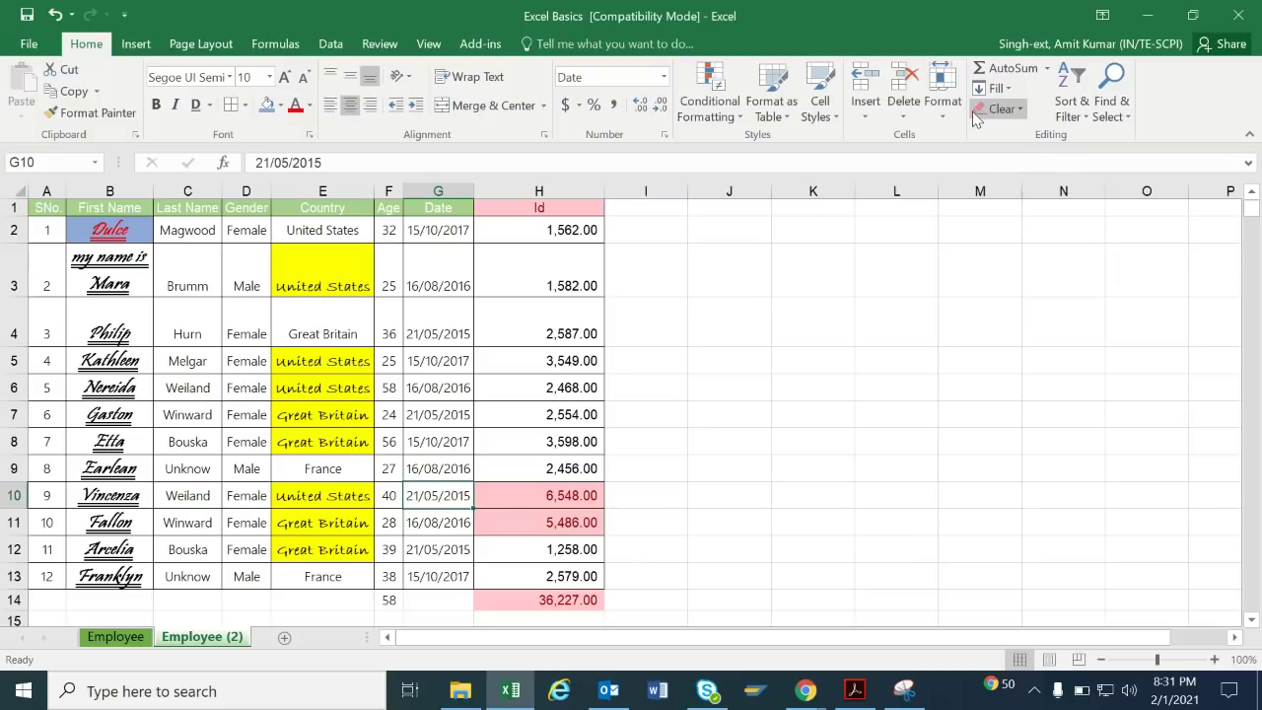
pyautogui.hotkey('ctrl', 'a')
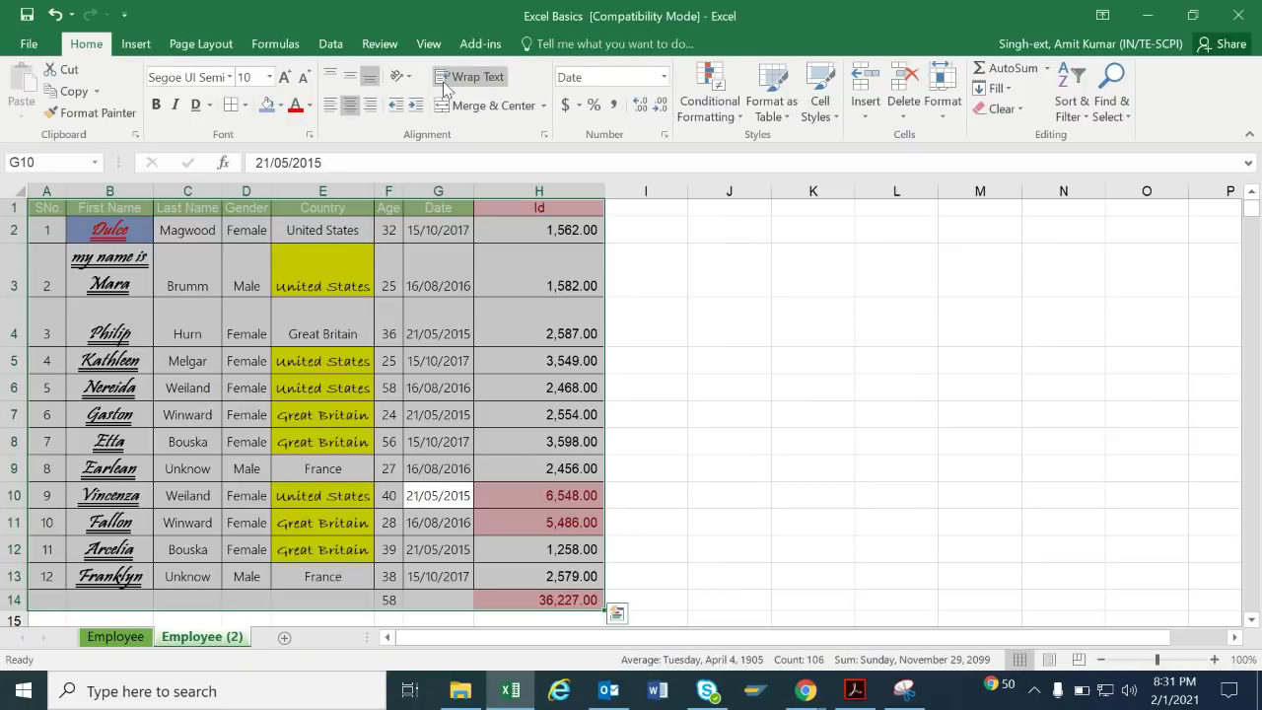
pyautogui.click(942, 318)
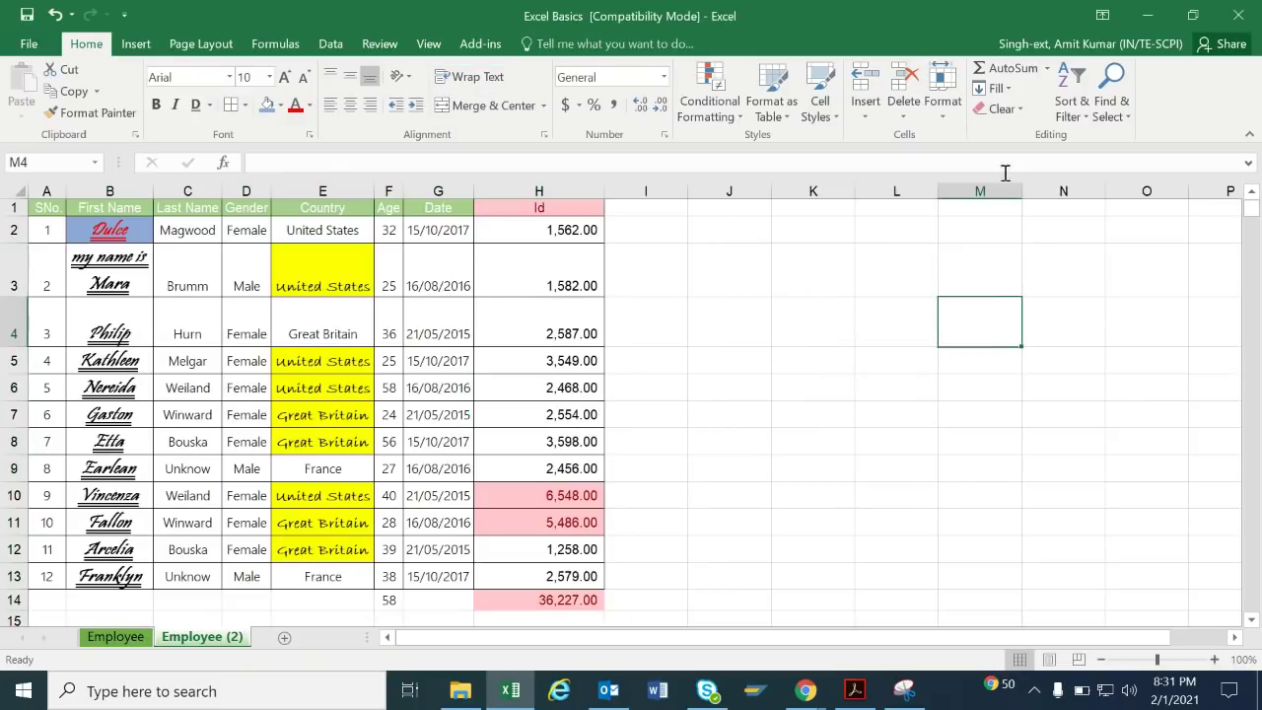
pyautogui.click(1007, 88)
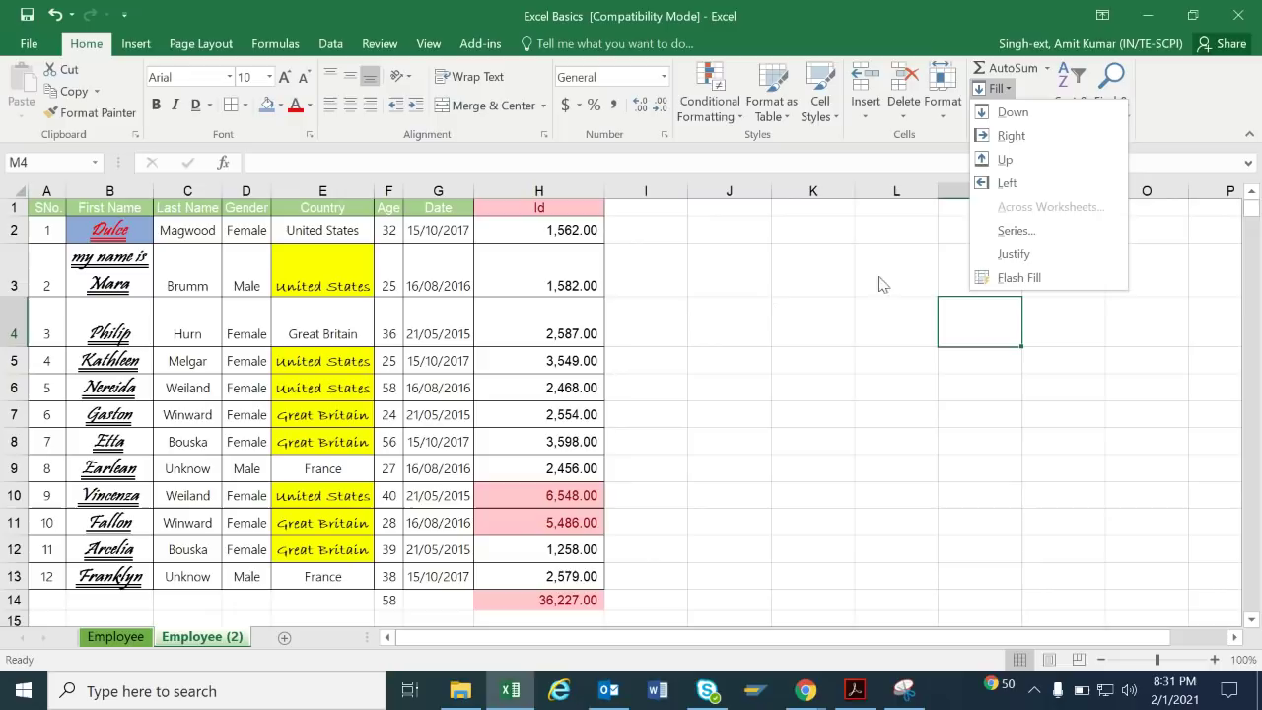
pyautogui.click(564, 272)
pyautogui.click(565, 232)
pyautogui.hotkey('shift', 'Down')
pyautogui.hotkey('shift', 'Down')
pyautogui.hotkey('shift', 'Down')
pyautogui.hotkey('shift', 'Down')
pyautogui.hotkey('shift', 'Down')
pyautogui.hotkey('shift', 'Down')
pyautogui.hotkey('shift', 'Down')
pyautogui.hotkey('shift', 'Down')
pyautogui.hotkey('shift', 'Down')
pyautogui.hotkey('shift', 'Down')
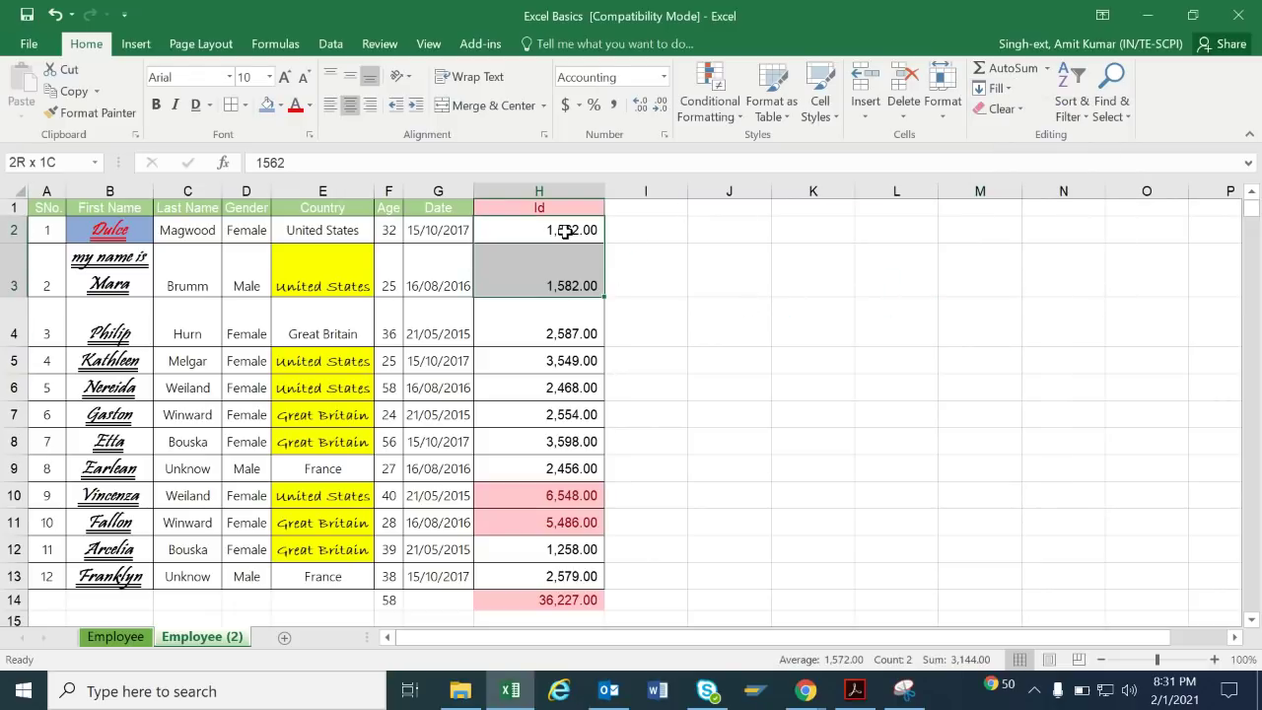
pyautogui.hotkey('shift', 'Down')
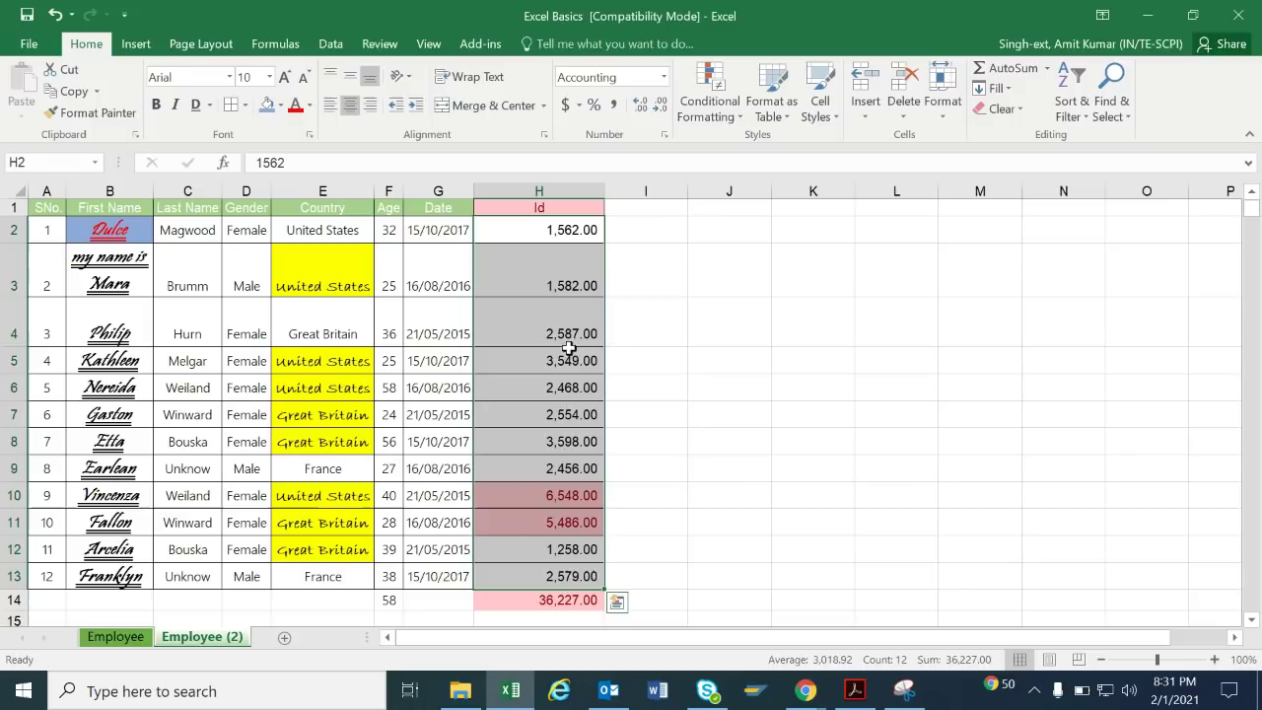
pyautogui.click(1004, 89)
pyautogui.click(1012, 112)
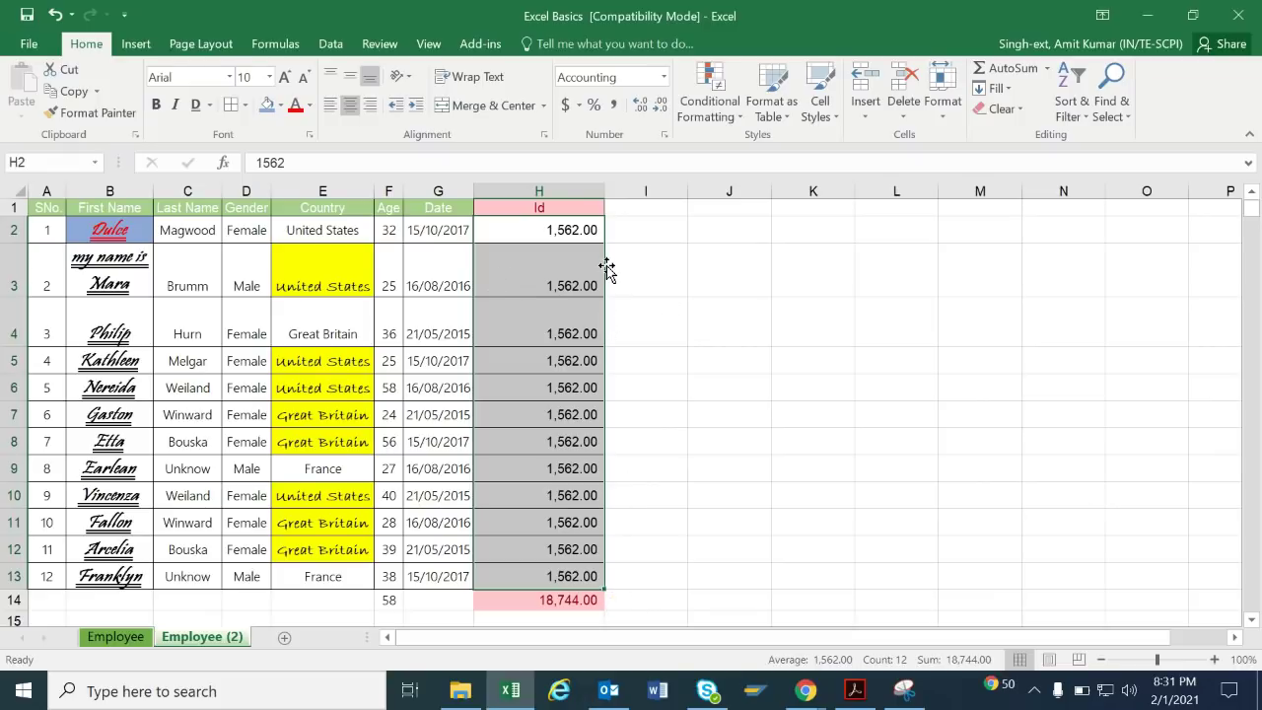
pyautogui.hotkey('ctrl', 'z')
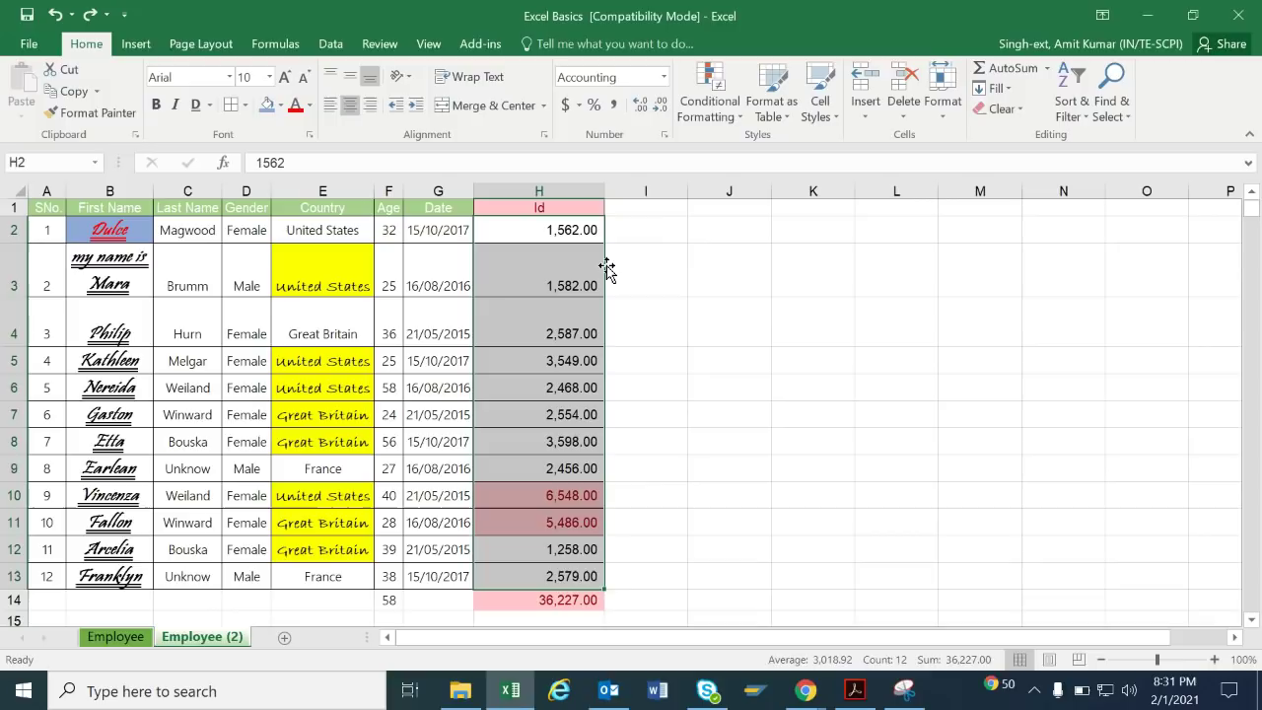
pyautogui.click(1010, 90)
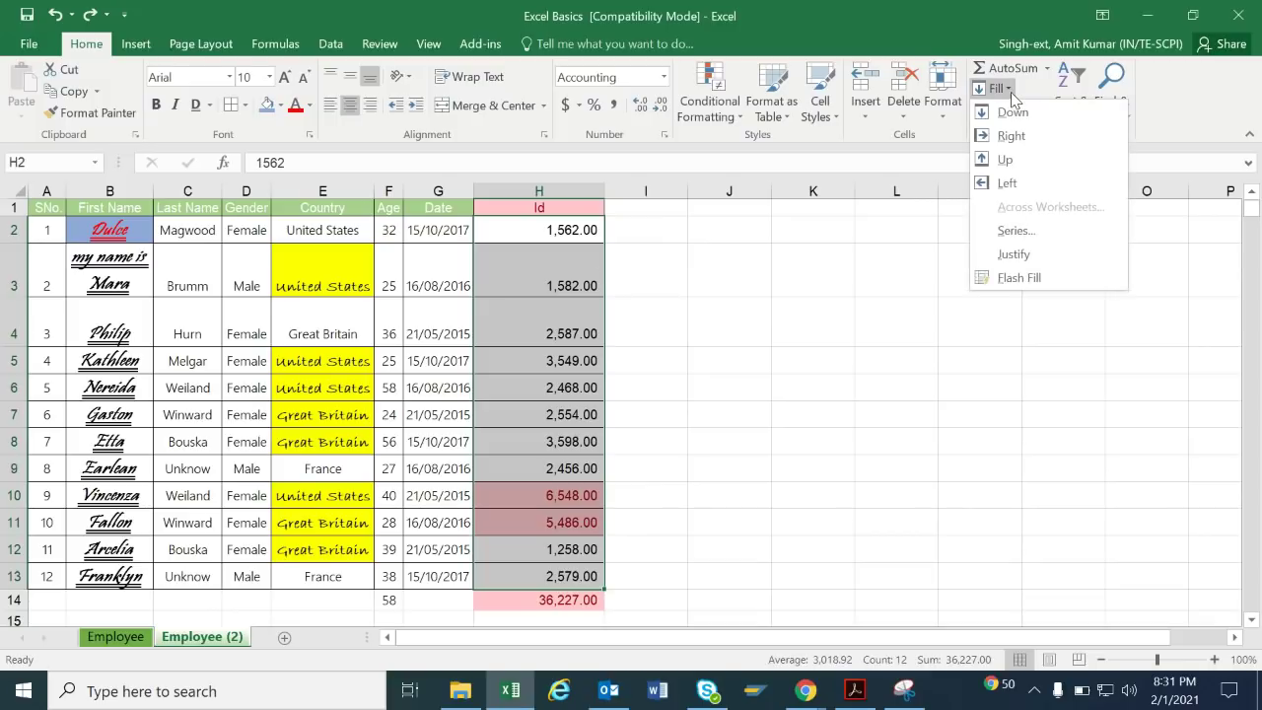
pyautogui.click(352, 283)
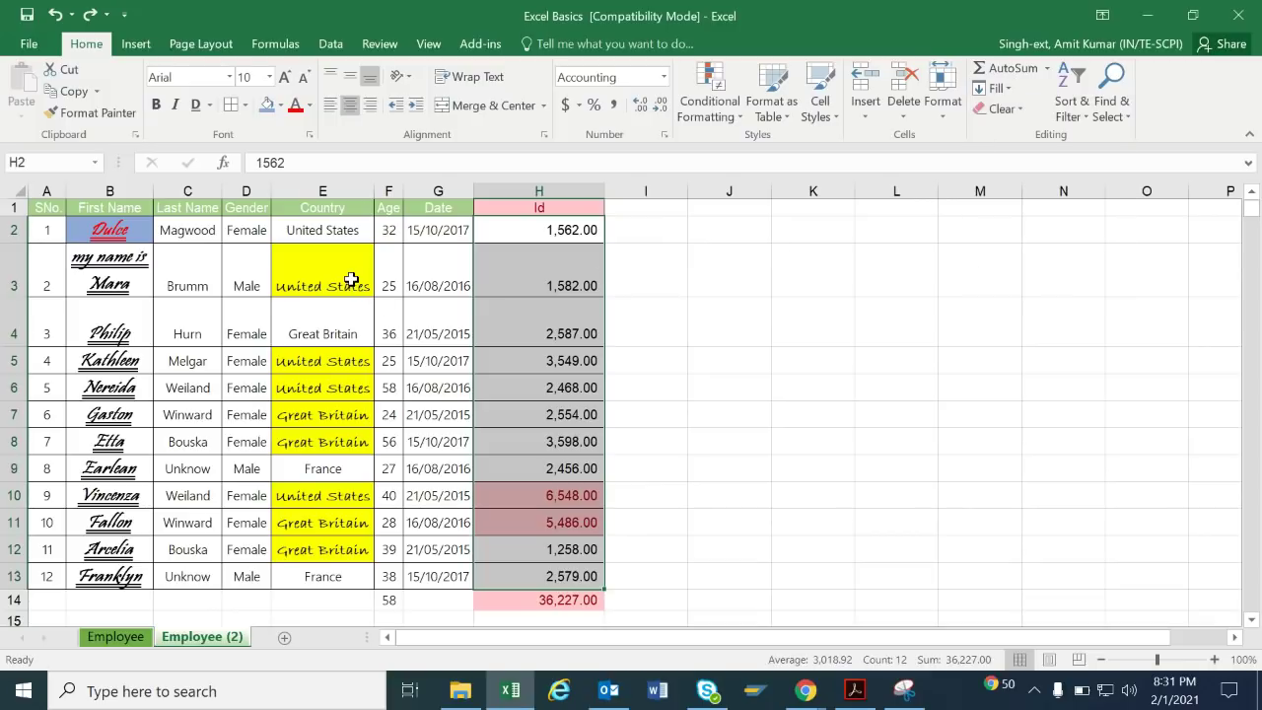
pyautogui.click(351, 280)
pyautogui.hotkey('shift', 'Right')
pyautogui.hotkey('shift', 'Right')
pyautogui.hotkey('shift', 'Right')
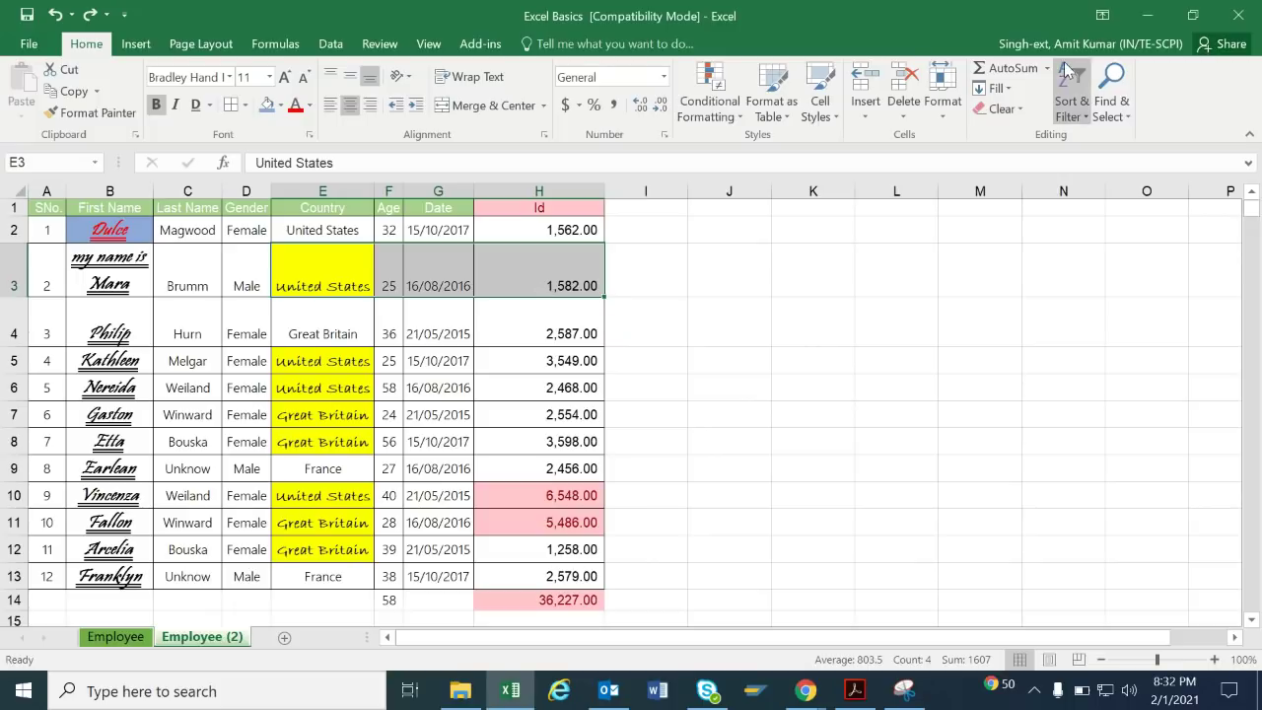
pyautogui.click(1017, 93)
pyautogui.click(1023, 136)
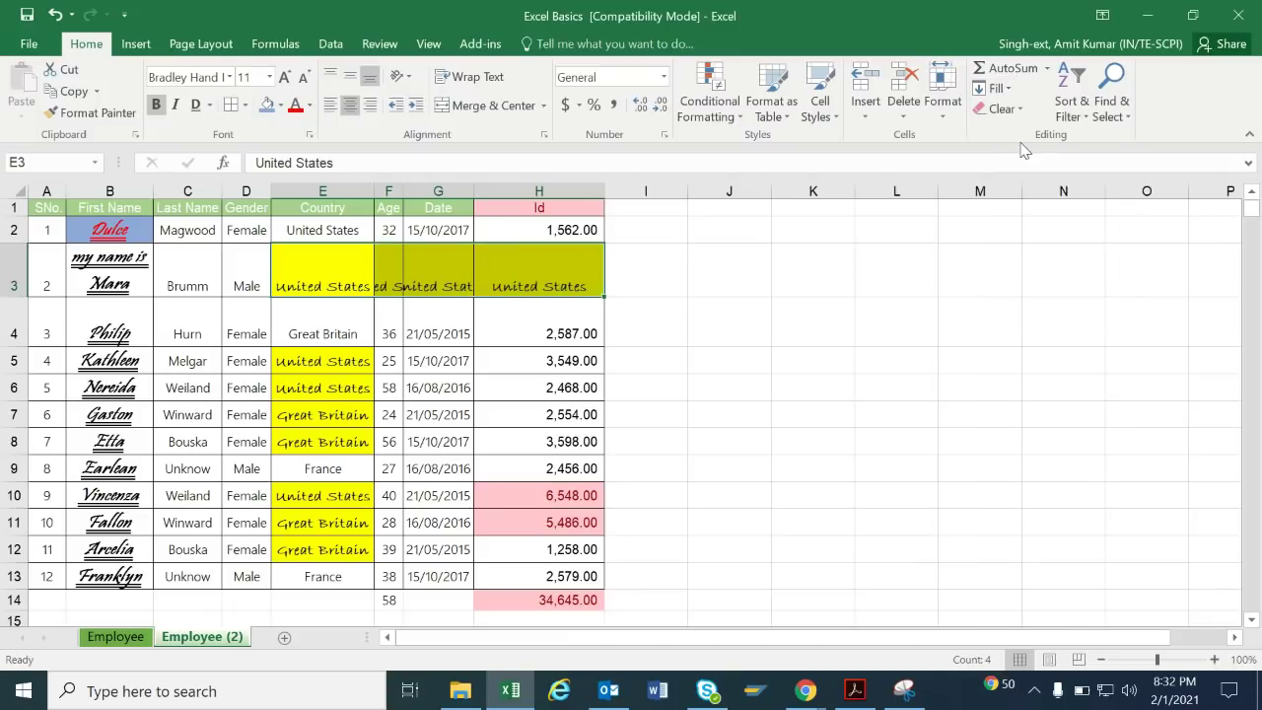
pyautogui.hotkey('ctrl', 'z')
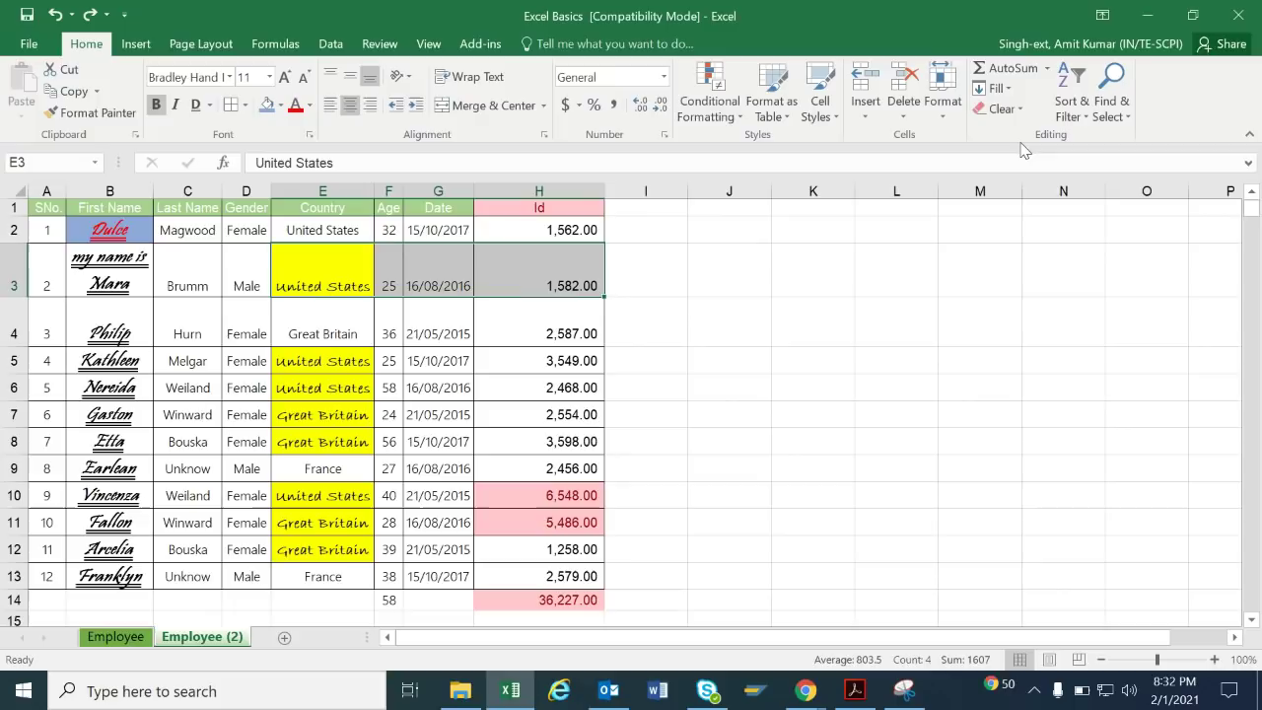
pyautogui.click(1005, 91)
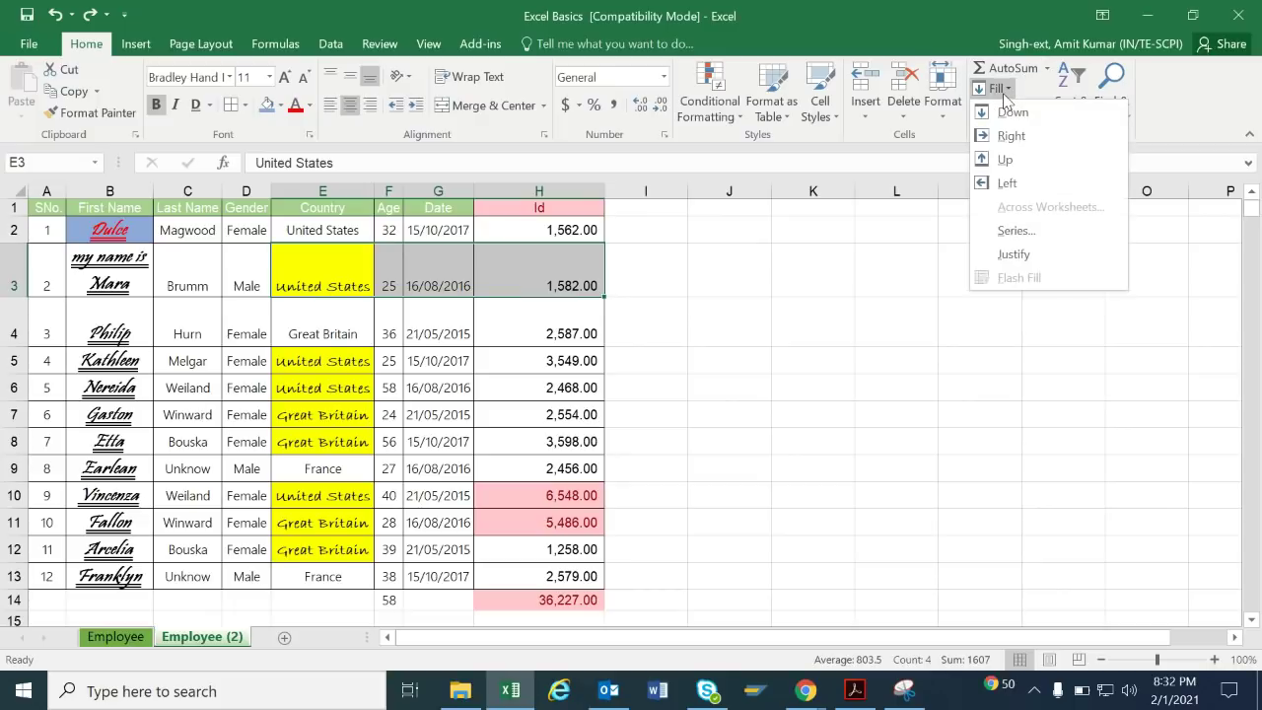
pyautogui.click(882, 261)
pyautogui.click(740, 259)
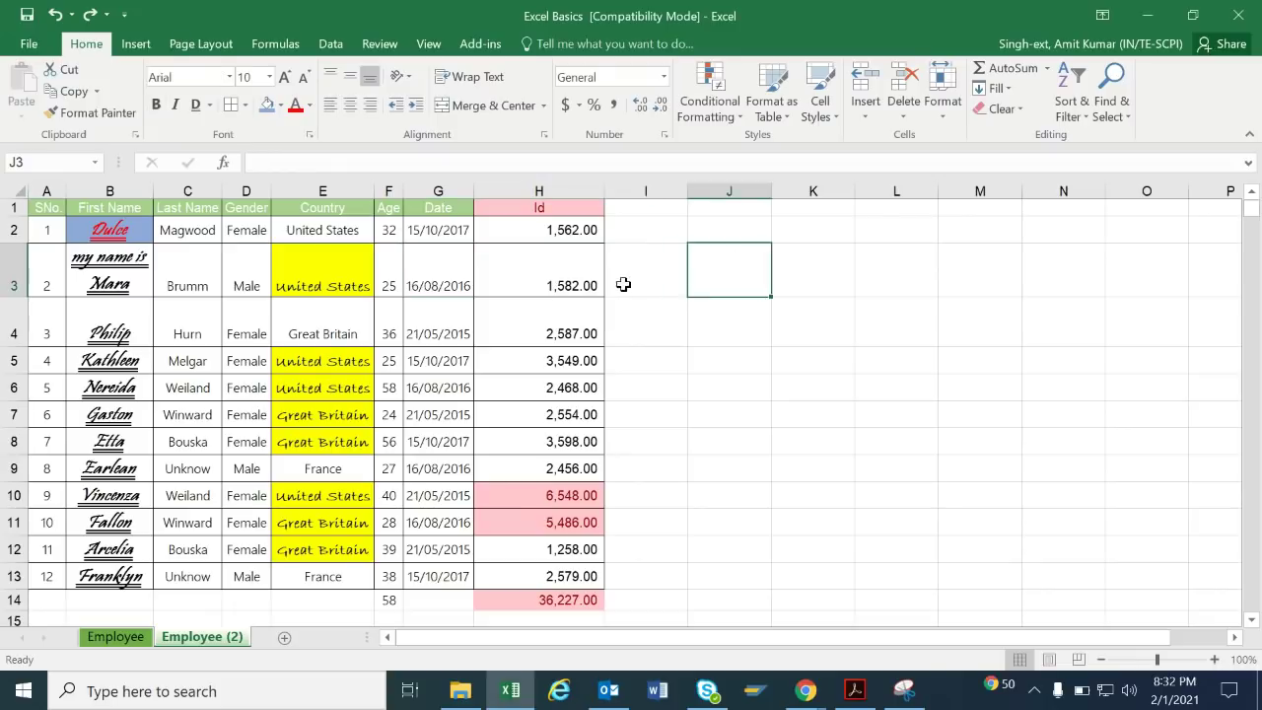
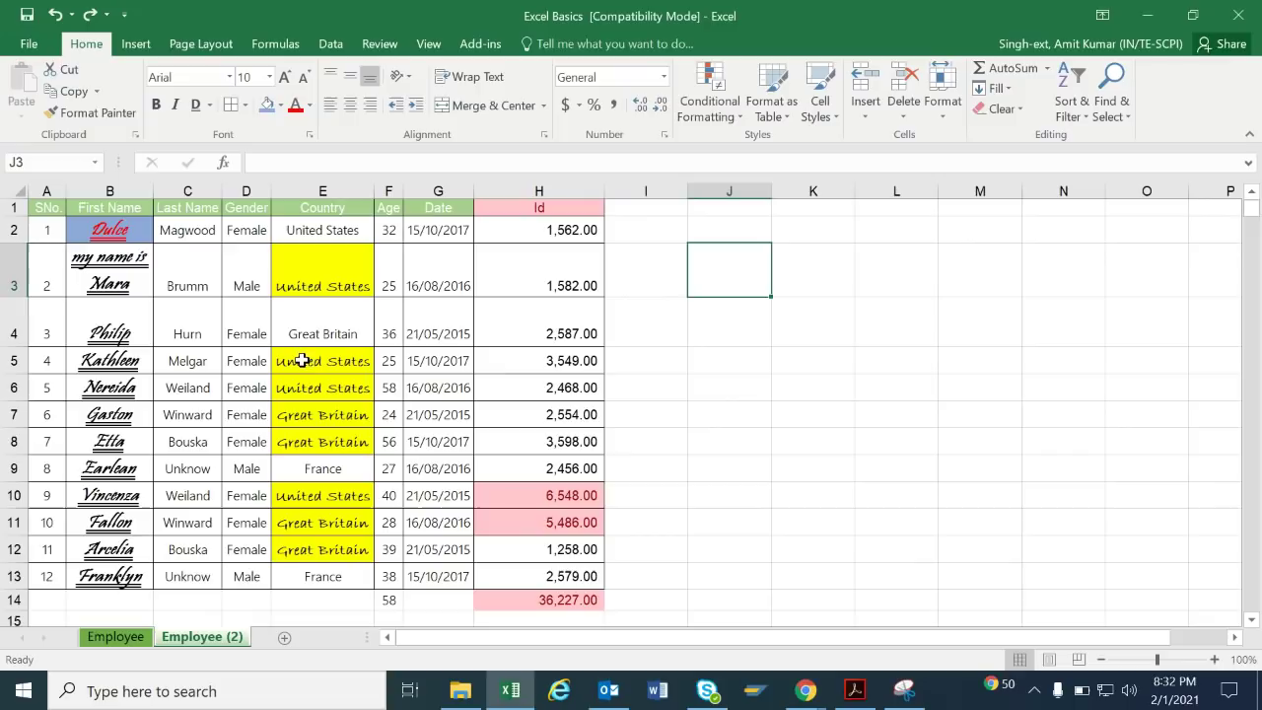
pyautogui.click(673, 327)
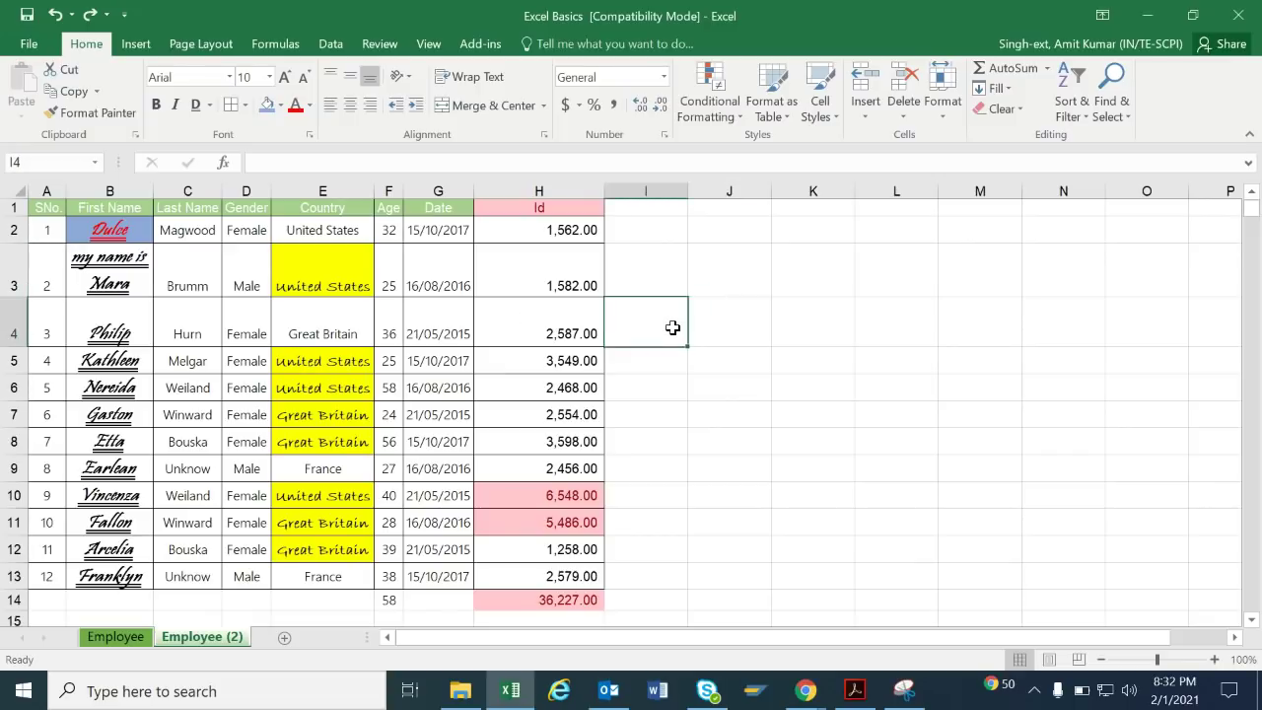
pyautogui.doubleClick(672, 327)
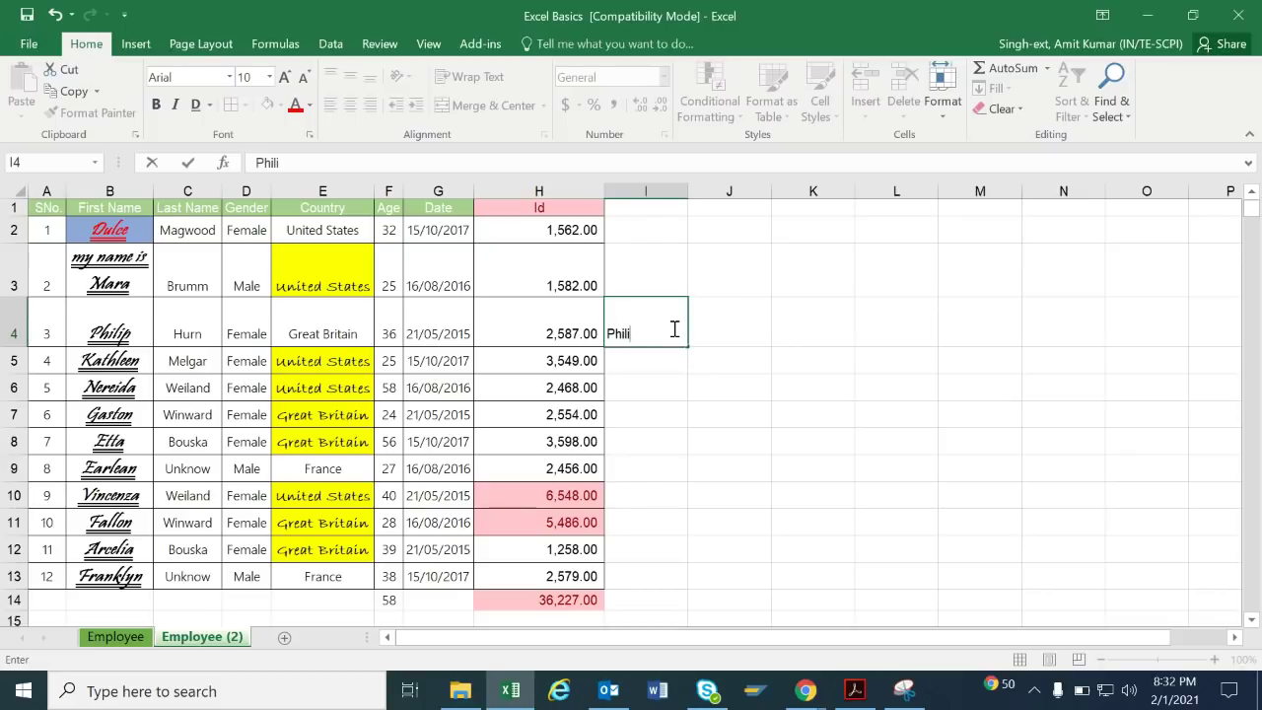
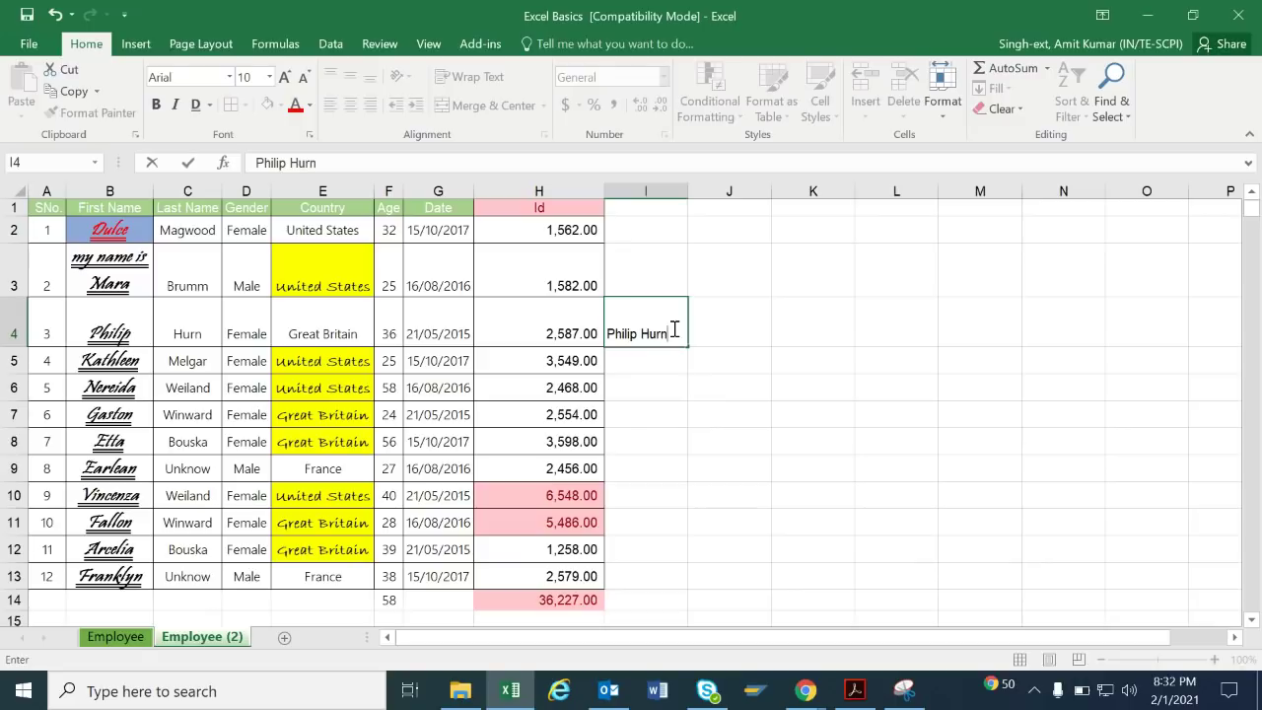
pyautogui.press('Return')
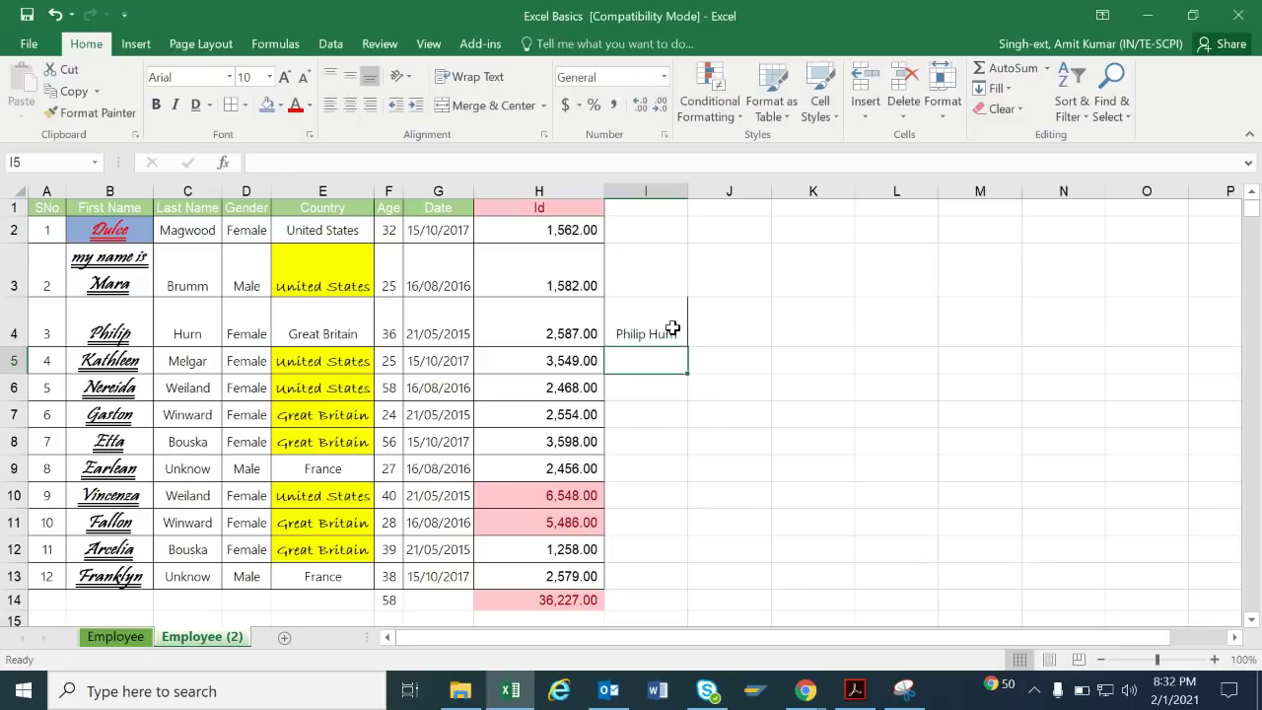
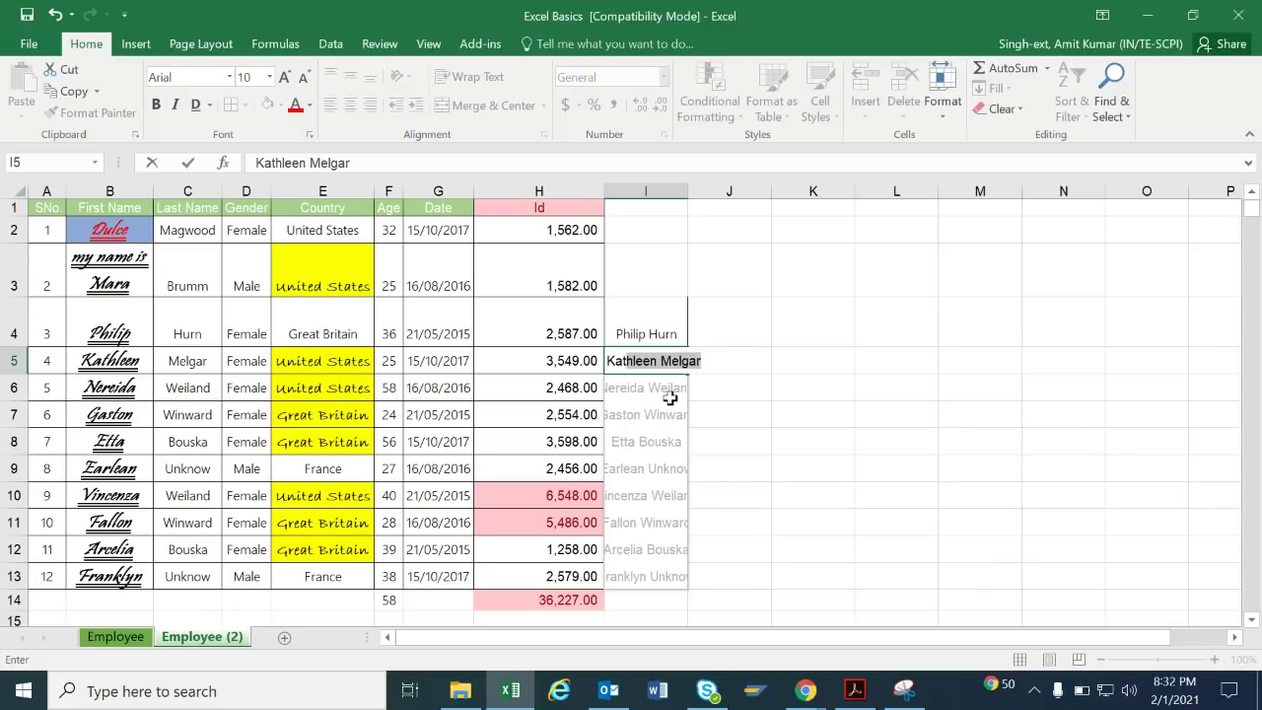
# Flash Fill the remaining full names down column I and auto-fit its width.
pyautogui.press('BackSpace')
pyautogui.press('BackSpace')
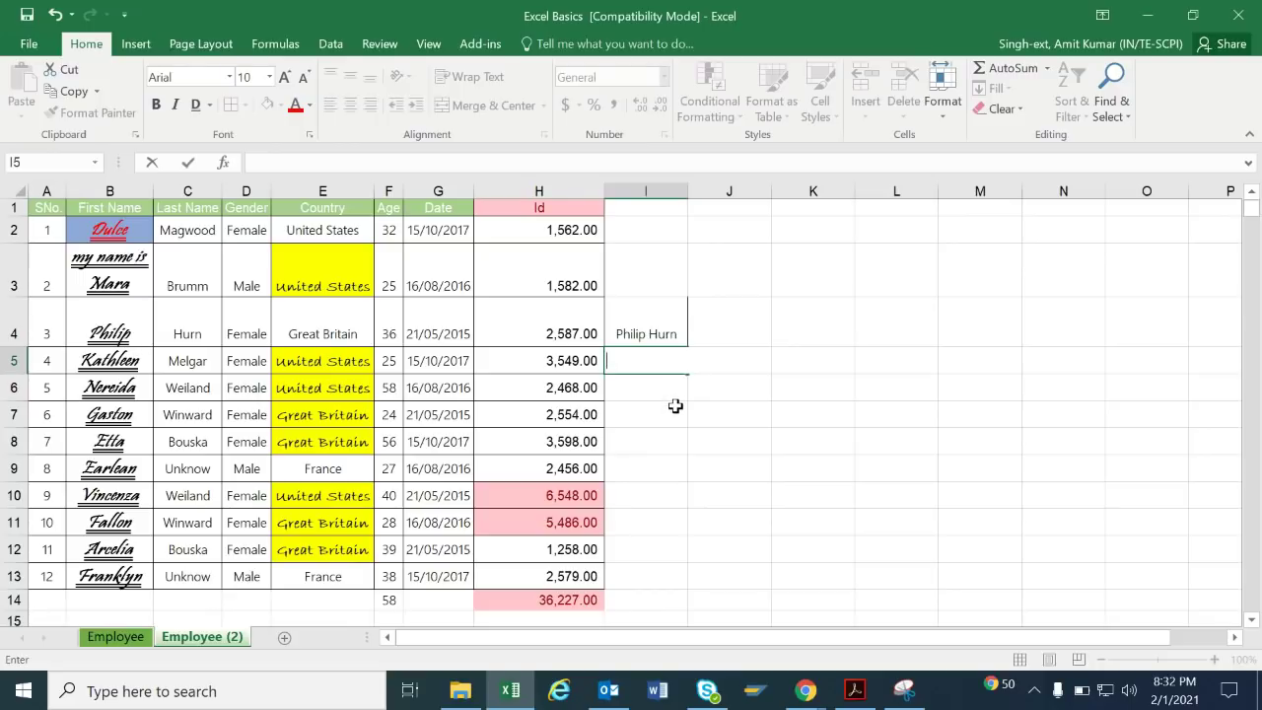
pyautogui.press('Return')
pyautogui.press('Up')
pyautogui.press('Up')
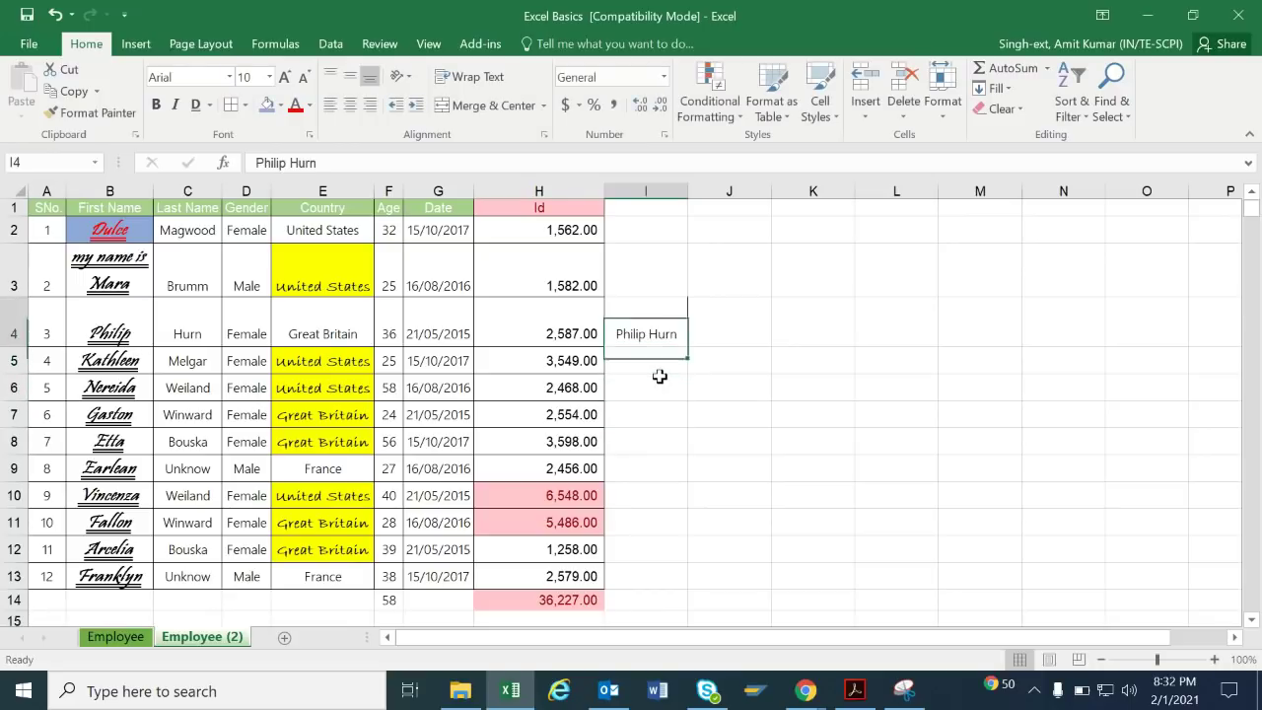
pyautogui.hotkey('shift', 'Down')
pyautogui.hotkey('shift', 'Down')
pyautogui.hotkey('ctrl', 'e')
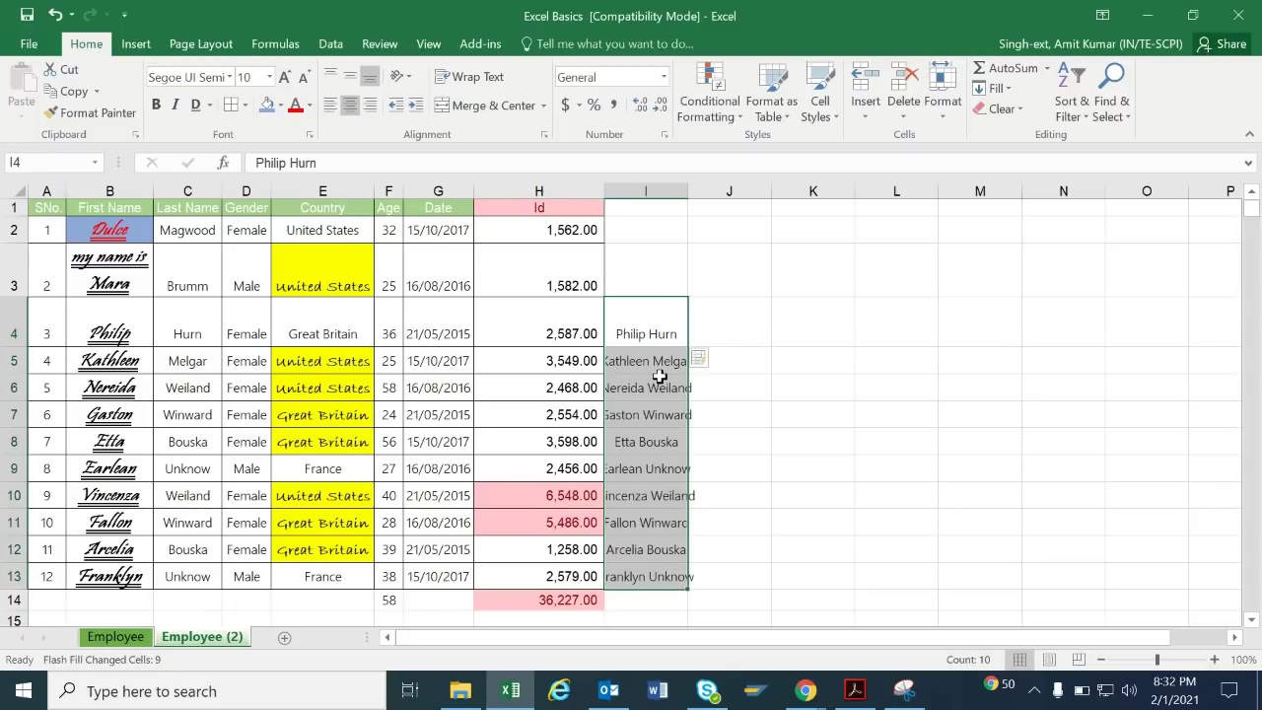
pyautogui.doubleClick(693, 187)
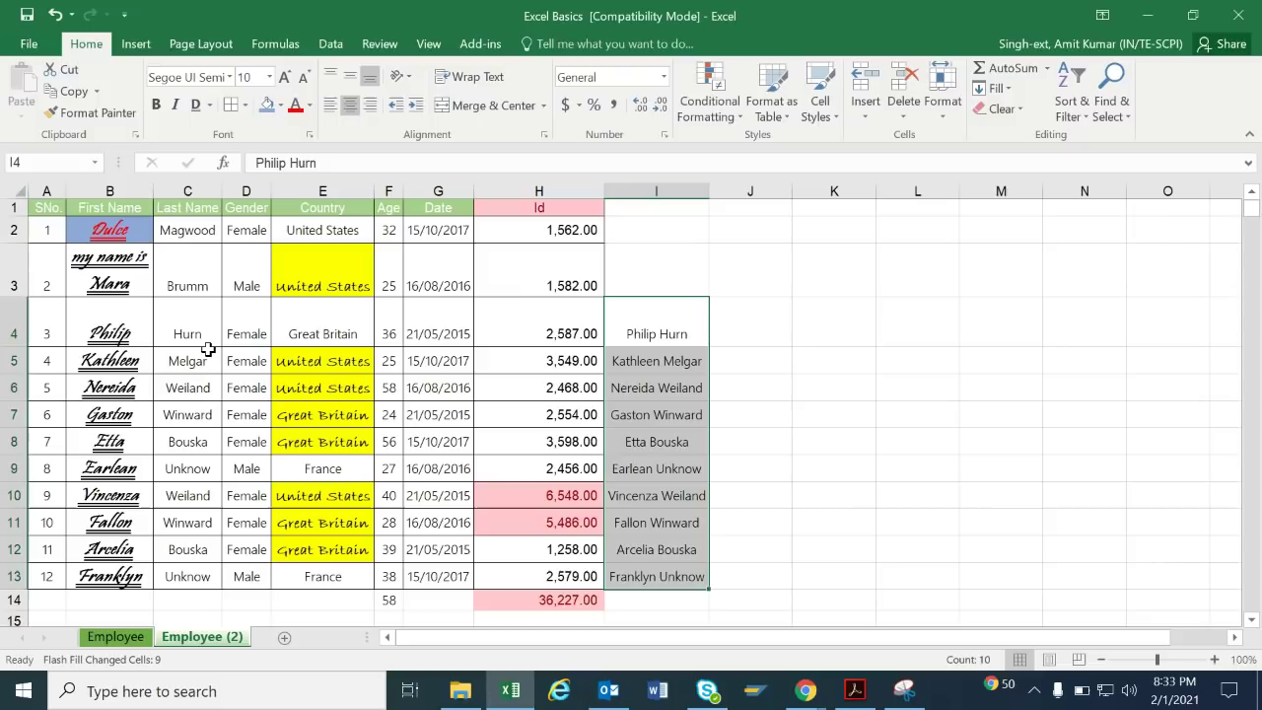
pyautogui.click(726, 322)
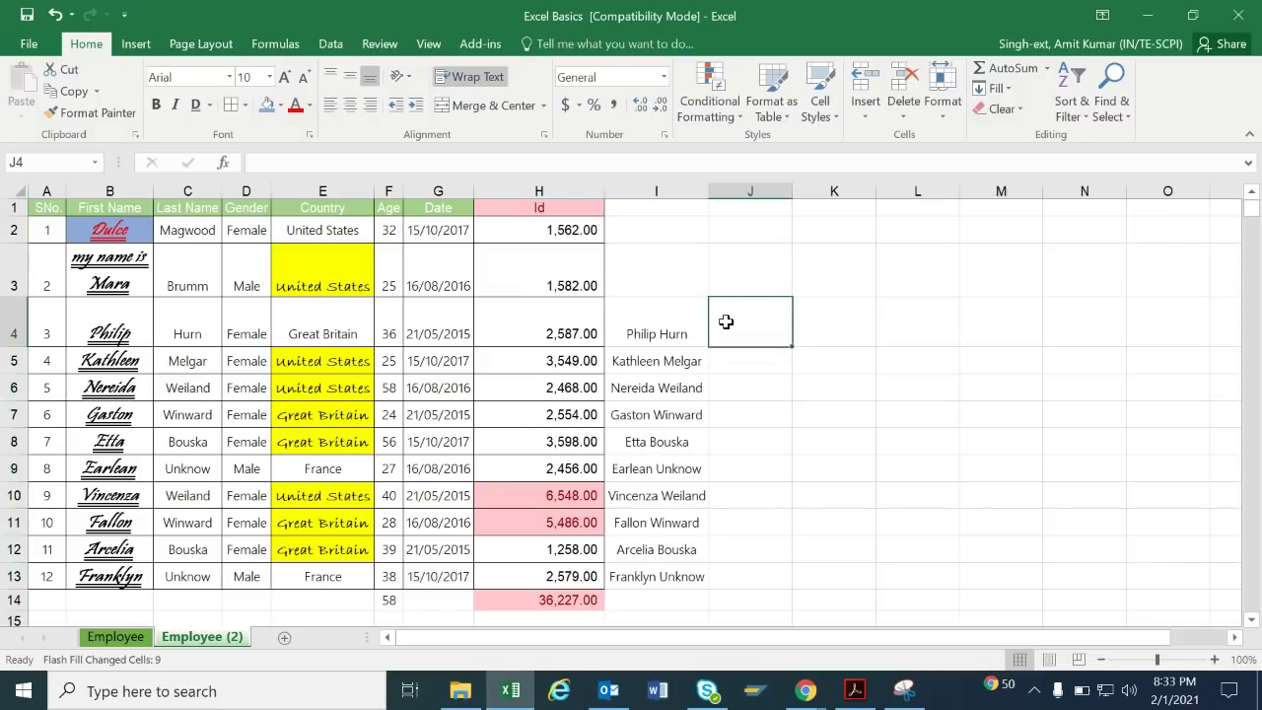
pyautogui.write('Co')
pyautogui.write('nna')
pyautogui.press('BackSpace')
pyautogui.press('BackSpace')
pyautogui.write('catenate')
pyautogui.press('BackSpace')
pyautogui.press('BackSpace')
pyautogui.press('BackSpace')
pyautogui.press('BackSpace')
pyautogui.press('BackSpace')
pyautogui.press('BackSpace')
pyautogui.press('BackSpace')
pyautogui.press('BackSpace')
pyautogui.press('BackSpace')
pyautogui.press('BackSpace')
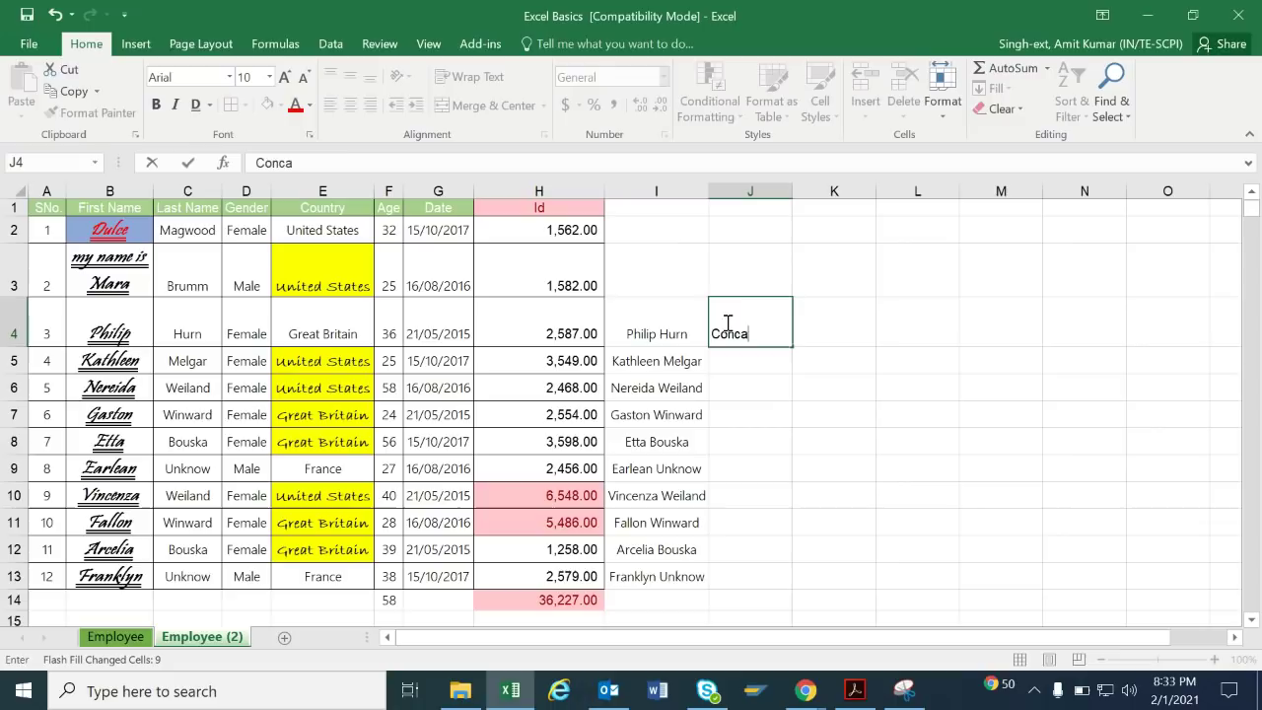
pyautogui.write('=co')
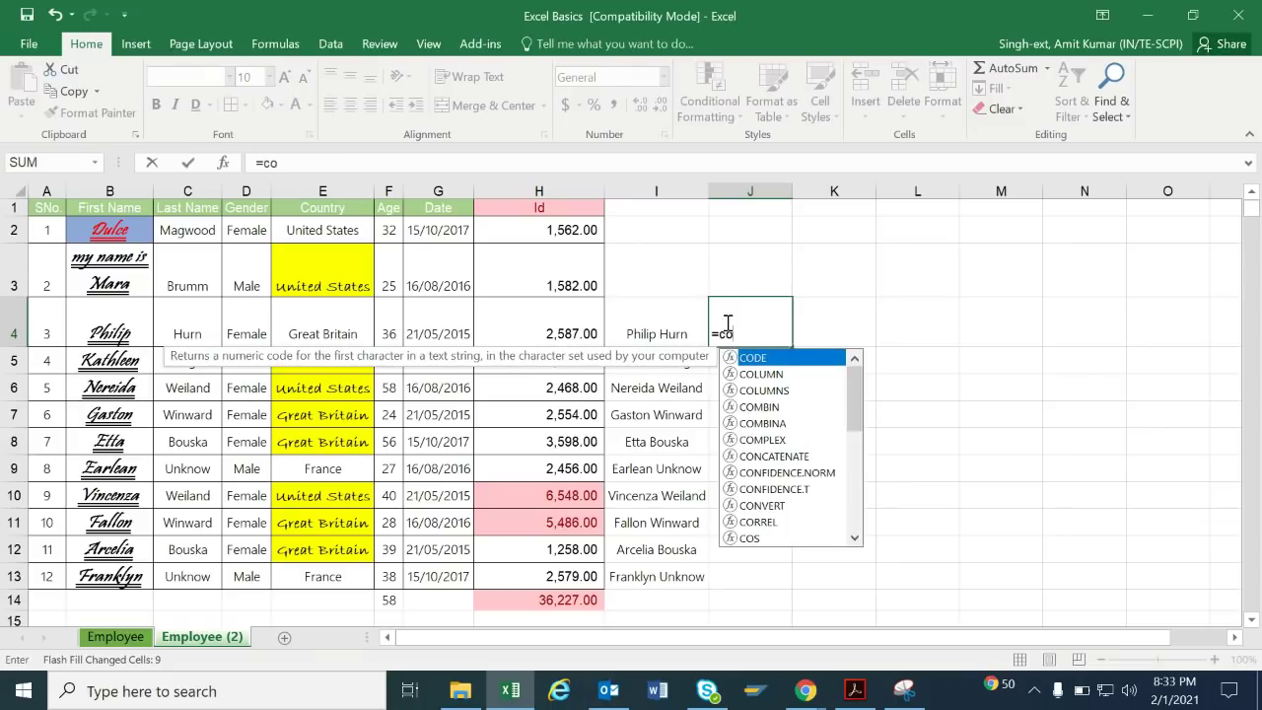
pyautogui.write('n')
pyautogui.press('Tab')
pyautogui.press('Left')
pyautogui.press('Left')
pyautogui.press('Left')
pyautogui.press('Left')
pyautogui.press('Left')
pyautogui.press('Left')
pyautogui.press('Left')
pyautogui.press('Left')
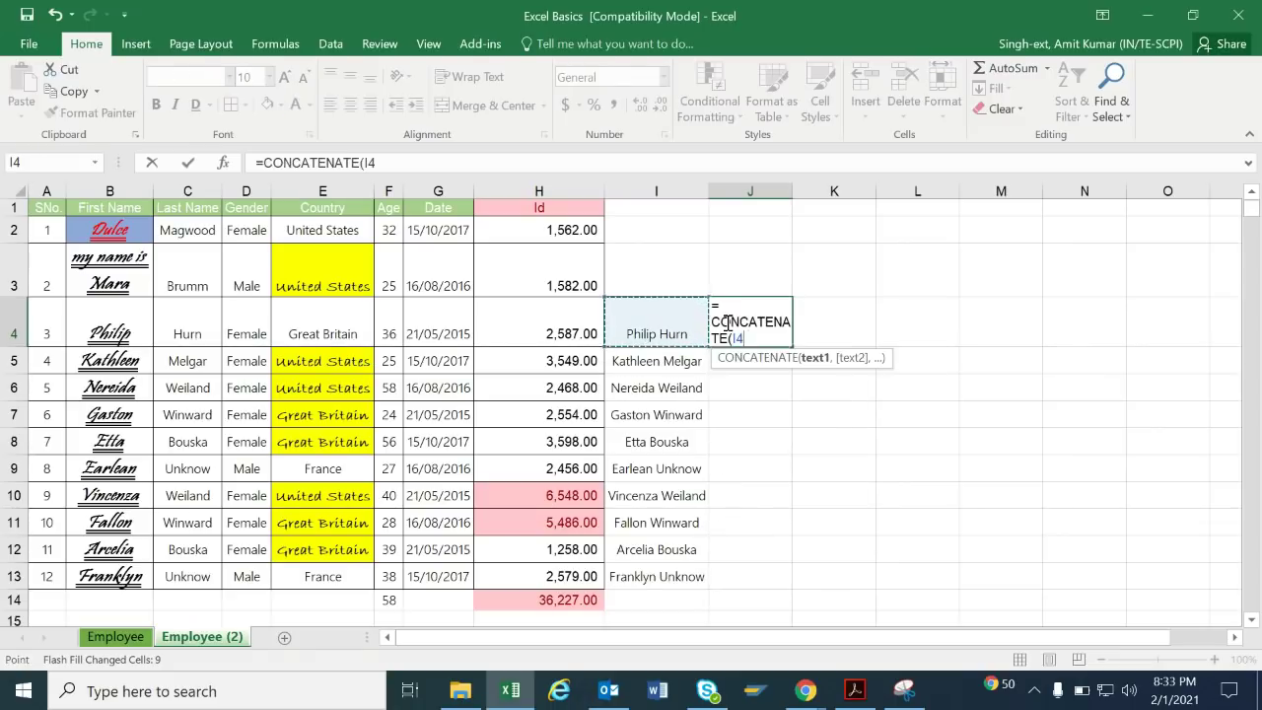
pyautogui.write(',')
pyautogui.press('Left')
pyautogui.press('Left')
pyautogui.press('Left')
pyautogui.press('Left')
pyautogui.press('Left')
pyautogui.press('Left')
pyautogui.press('Left')
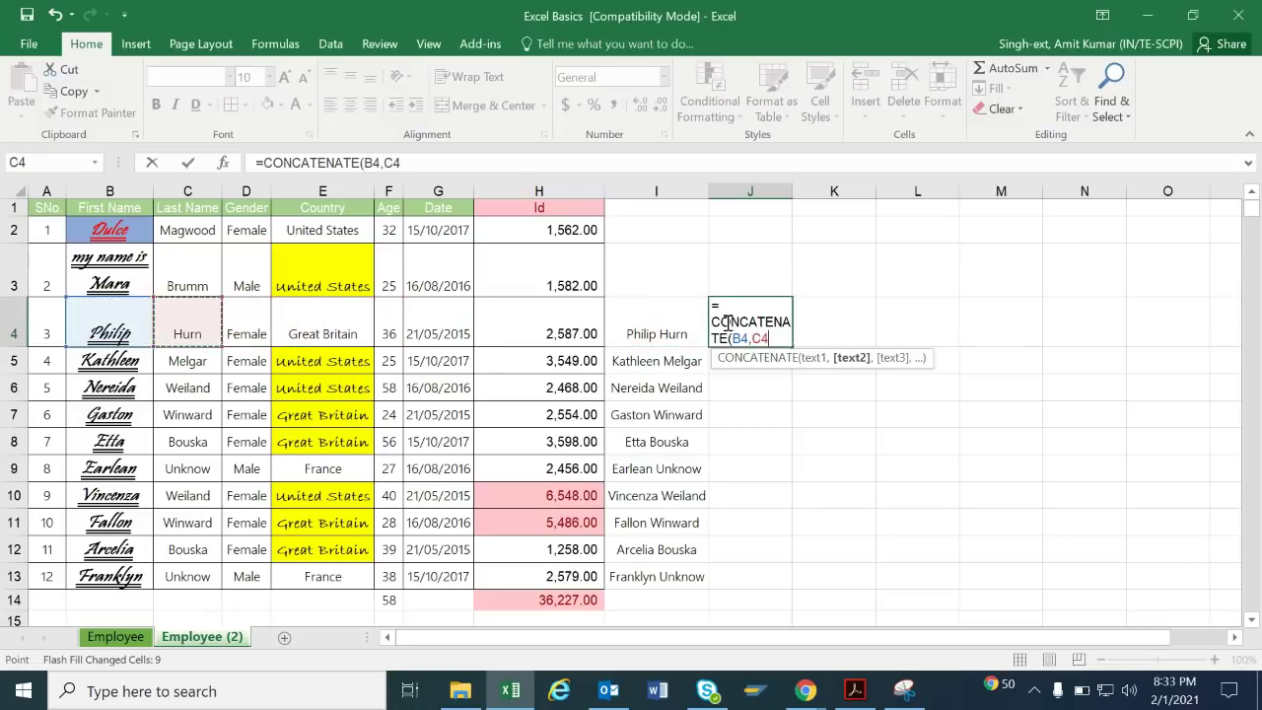
pyautogui.press('BackSpace')
pyautogui.press('BackSpace')
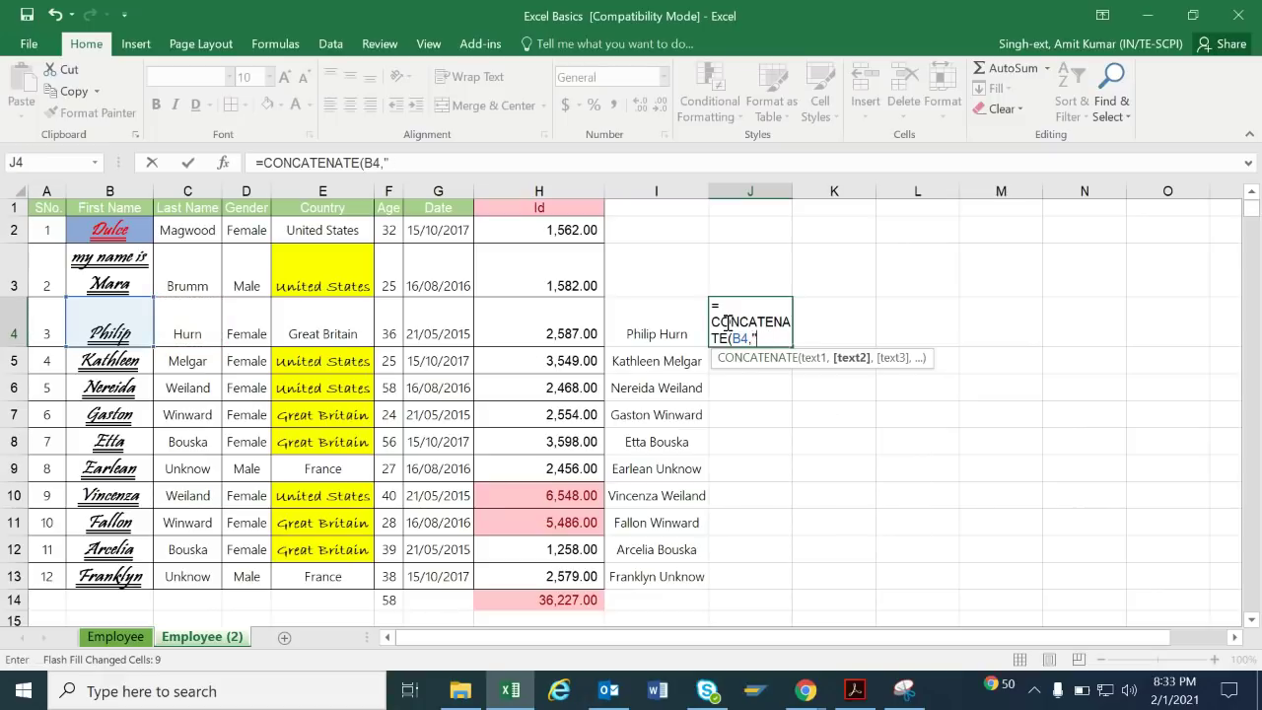
pyautogui.write('" ",')
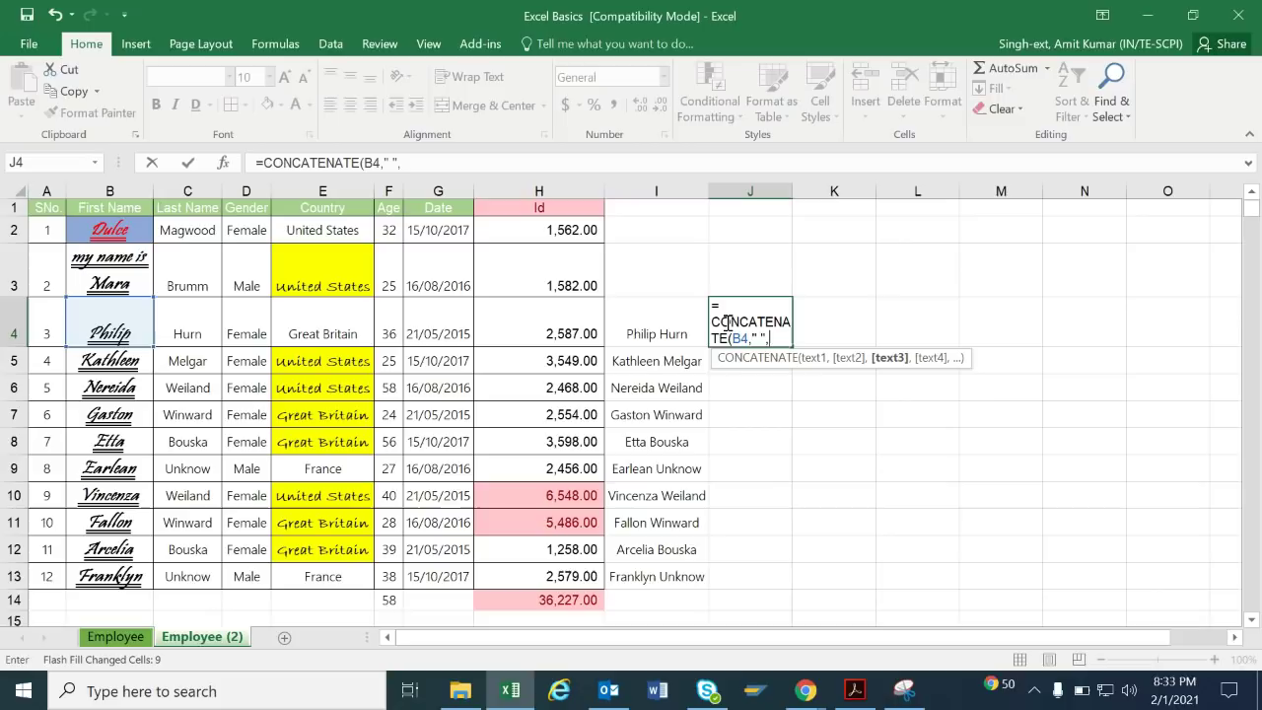
pyautogui.press('Left')
pyautogui.press('Left')
pyautogui.press('Left')
pyautogui.press('Left')
pyautogui.press('Left')
pyautogui.press('Left')
pyautogui.press('Left')
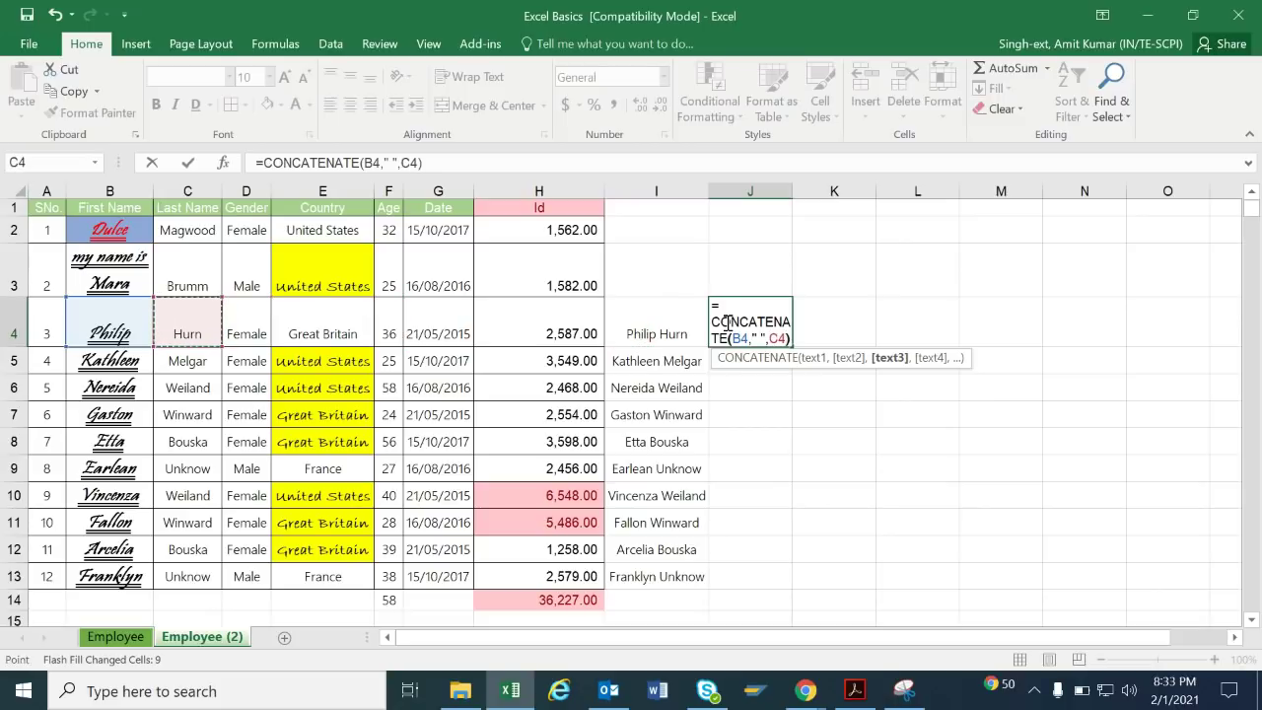
pyautogui.press('Return')
# Select the range J4:J13 below the new formula.
pyautogui.click(726, 322)
pyautogui.press('Right')
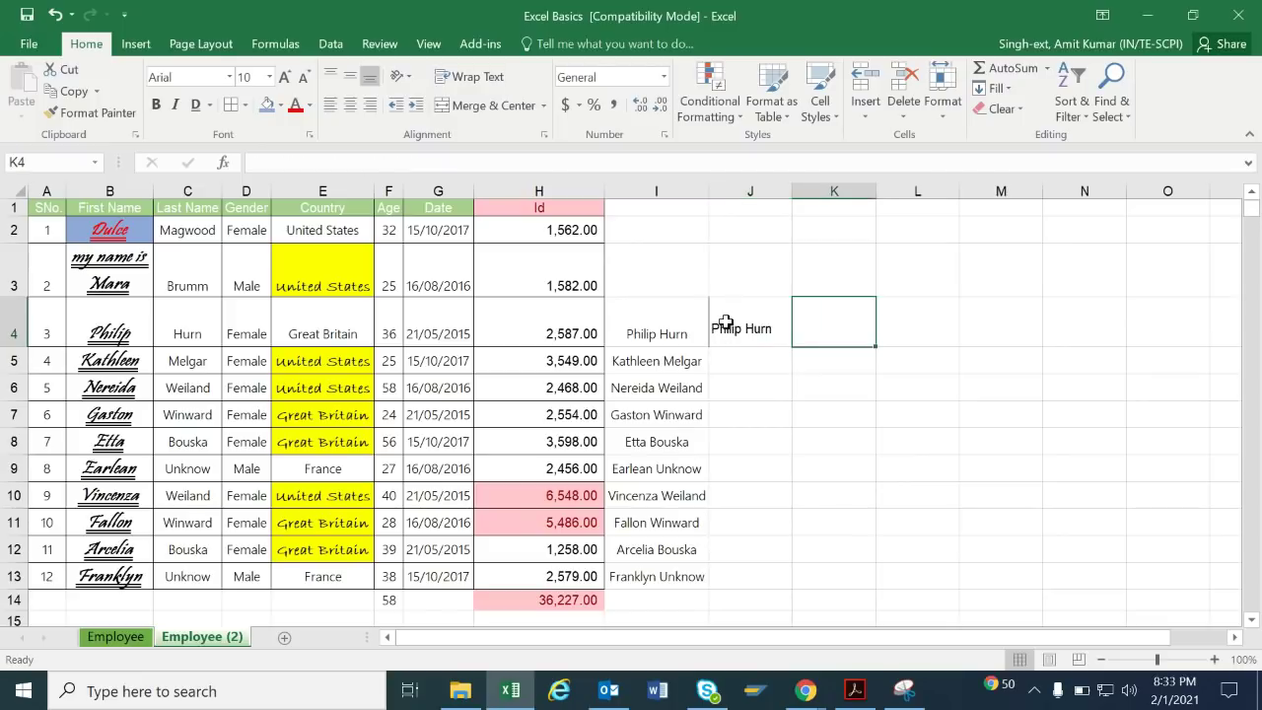
pyautogui.click(726, 322)
pyautogui.hotkey('shift', 'Down')
pyautogui.hotkey('shift', 'Down')
pyautogui.hotkey('shift', 'Down')
pyautogui.hotkey('shift', 'Down')
pyautogui.hotkey('shift', 'Down')
pyautogui.hotkey('shift', 'Down')
pyautogui.hotkey('shift', 'Down')
pyautogui.hotkey('shift', 'Down')
pyautogui.hotkey('shift', 'Down')
pyautogui.hotkey('shift', 'Down')
pyautogui.hotkey('shift', 'Up')
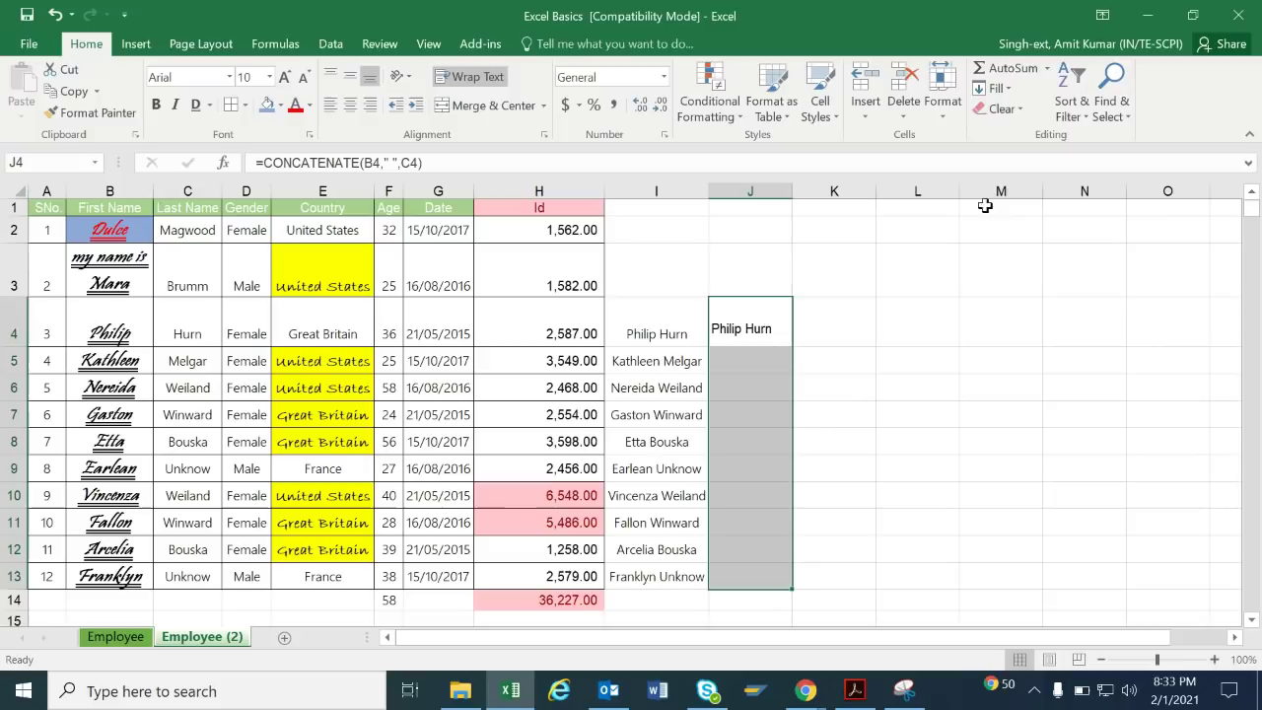
# Try Fill Down on J4:J13, undo it, and reselect J4:J13.
pyautogui.click(991, 88)
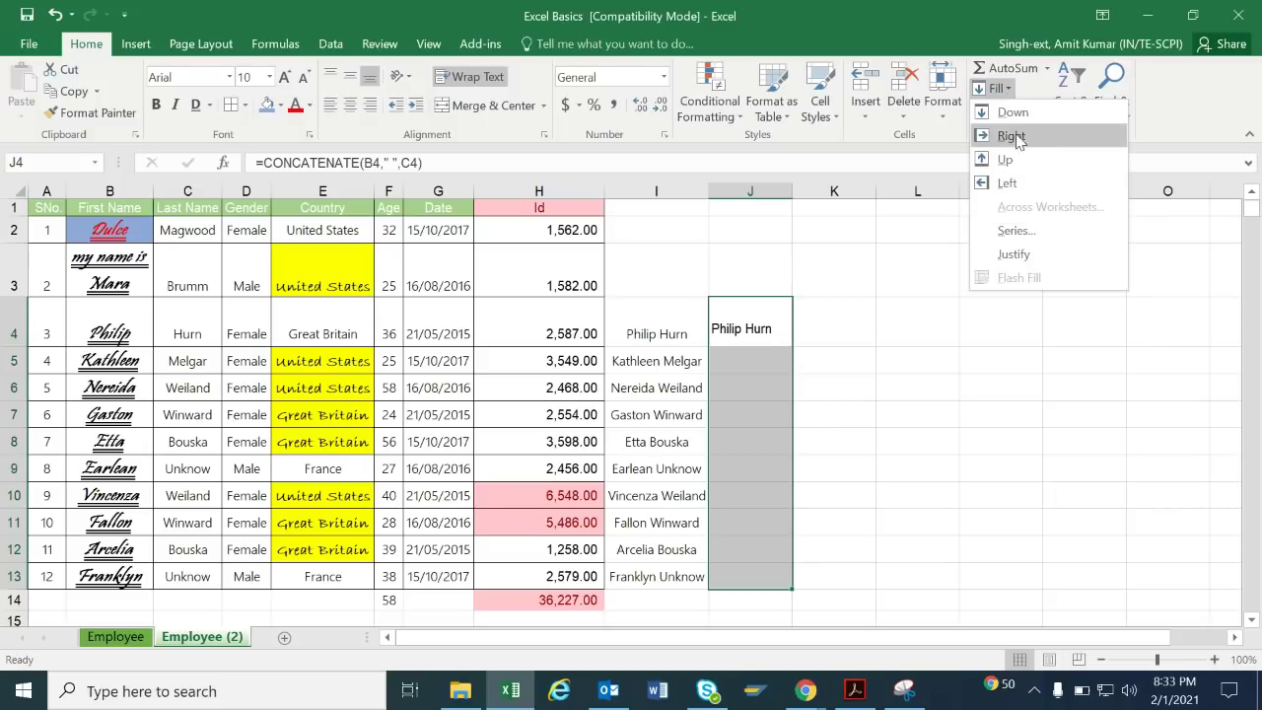
pyautogui.click(1010, 113)
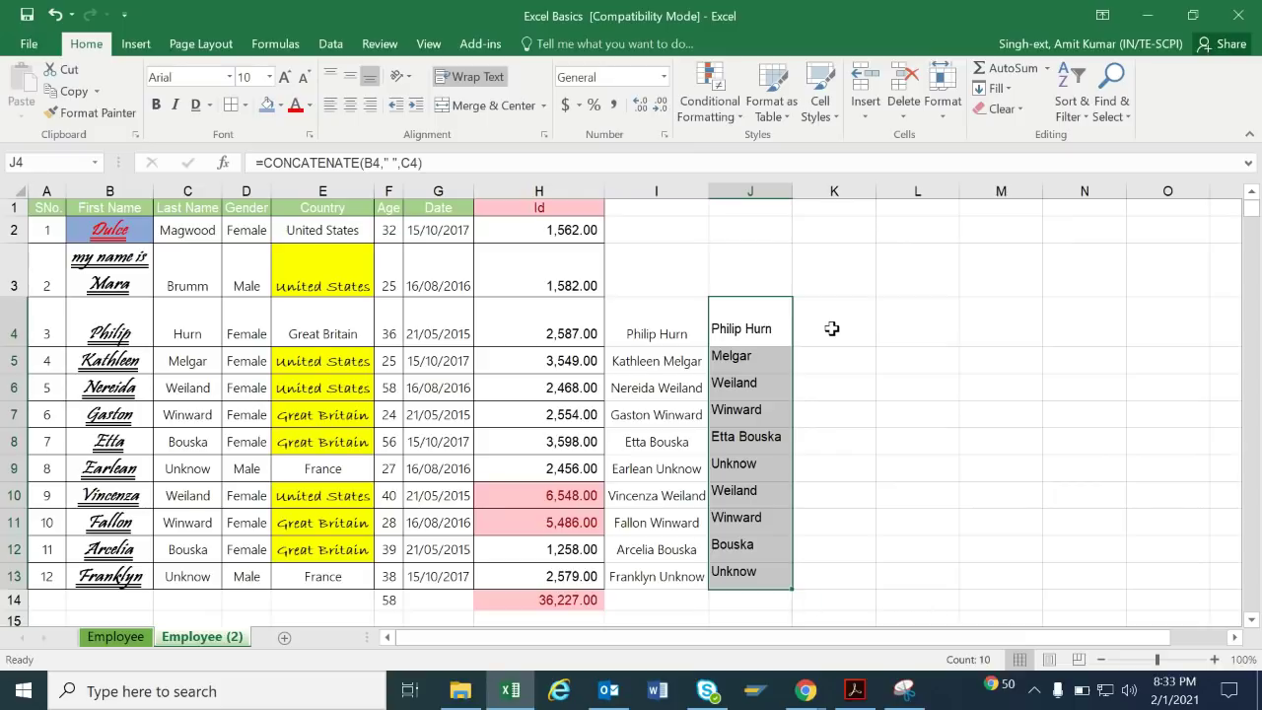
pyautogui.hotkey('ctrl', 'z')
pyautogui.click(761, 355)
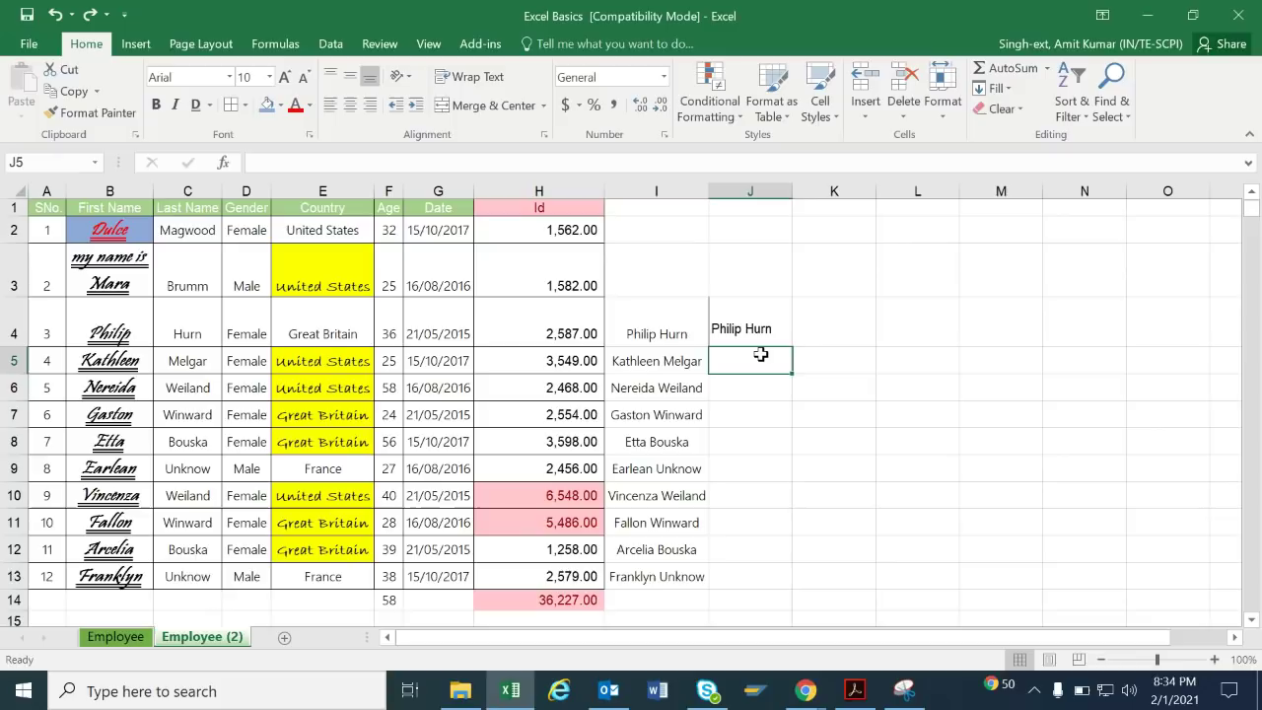
pyautogui.click(814, 337)
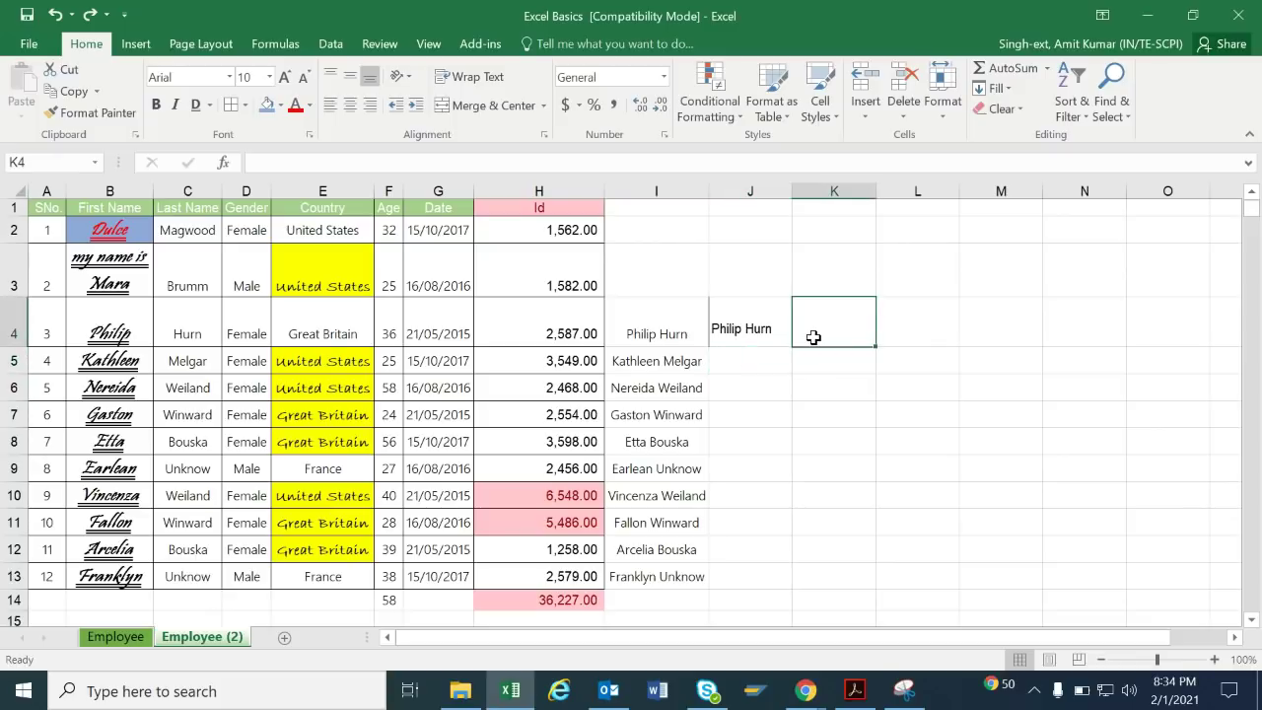
pyautogui.press('Left')
pyautogui.hotkey('shift', 'Down')
pyautogui.hotkey('shift', 'Down')
pyautogui.hotkey('shift', 'Down')
pyautogui.hotkey('shift', 'Down')
pyautogui.hotkey('shift', 'Down')
pyautogui.hotkey('shift', 'Down')
pyautogui.hotkey('shift', 'Down')
pyautogui.hotkey('shift', 'Down')
pyautogui.hotkey('shift', 'Down')
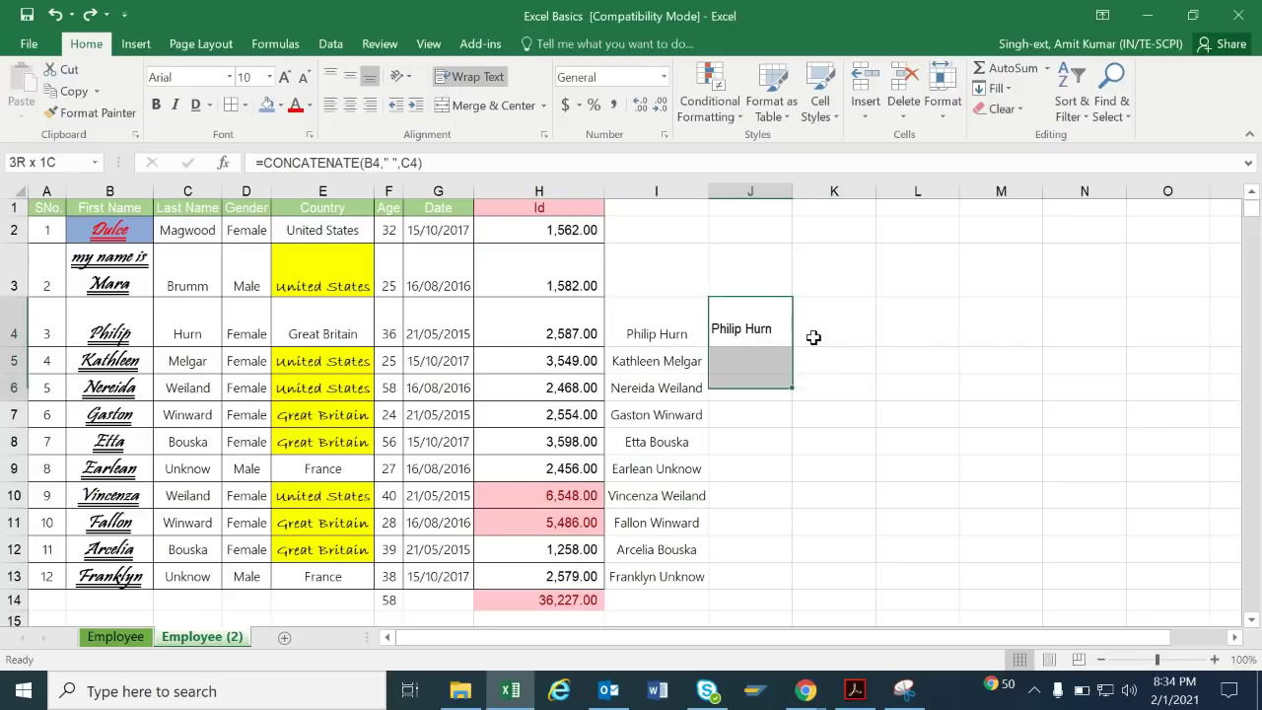
# Flash Fill J5:J13 with the joined names, then check the results in column J.
pyautogui.hotkey('ctrl', 'e')
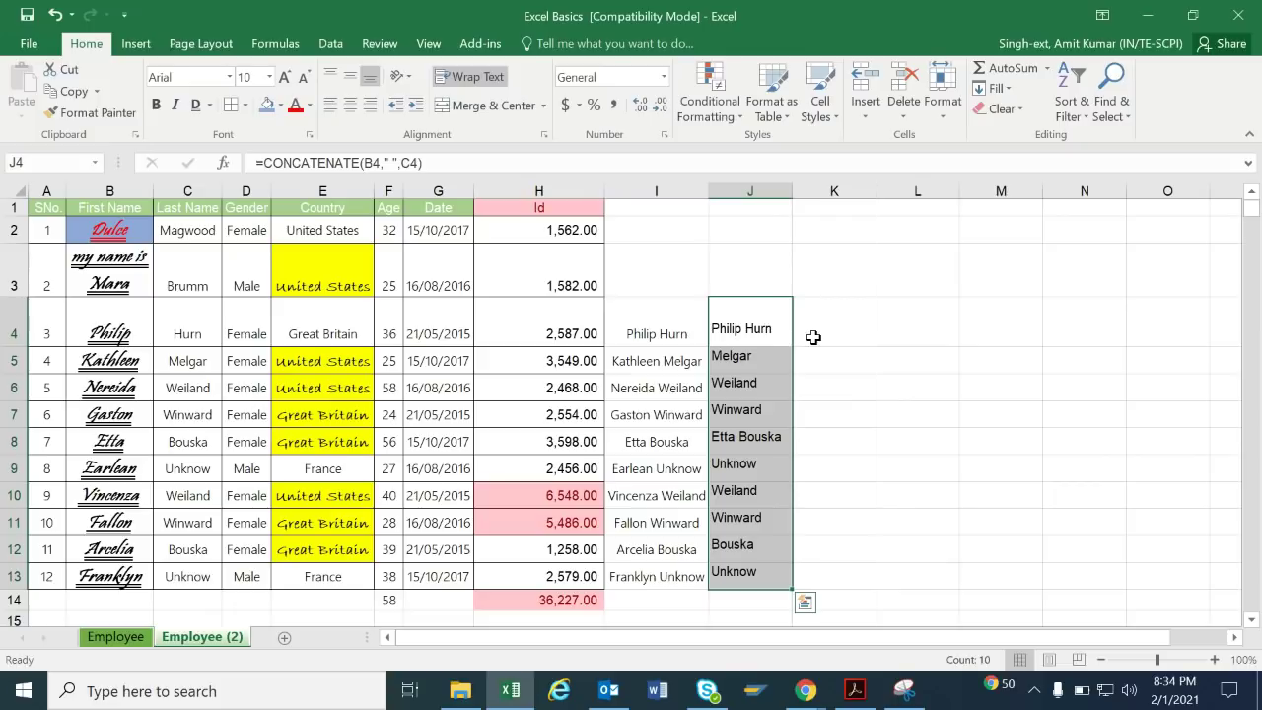
pyautogui.press('Delete')
pyautogui.press('Down')
pyautogui.hotkey('ctrl', 'z')
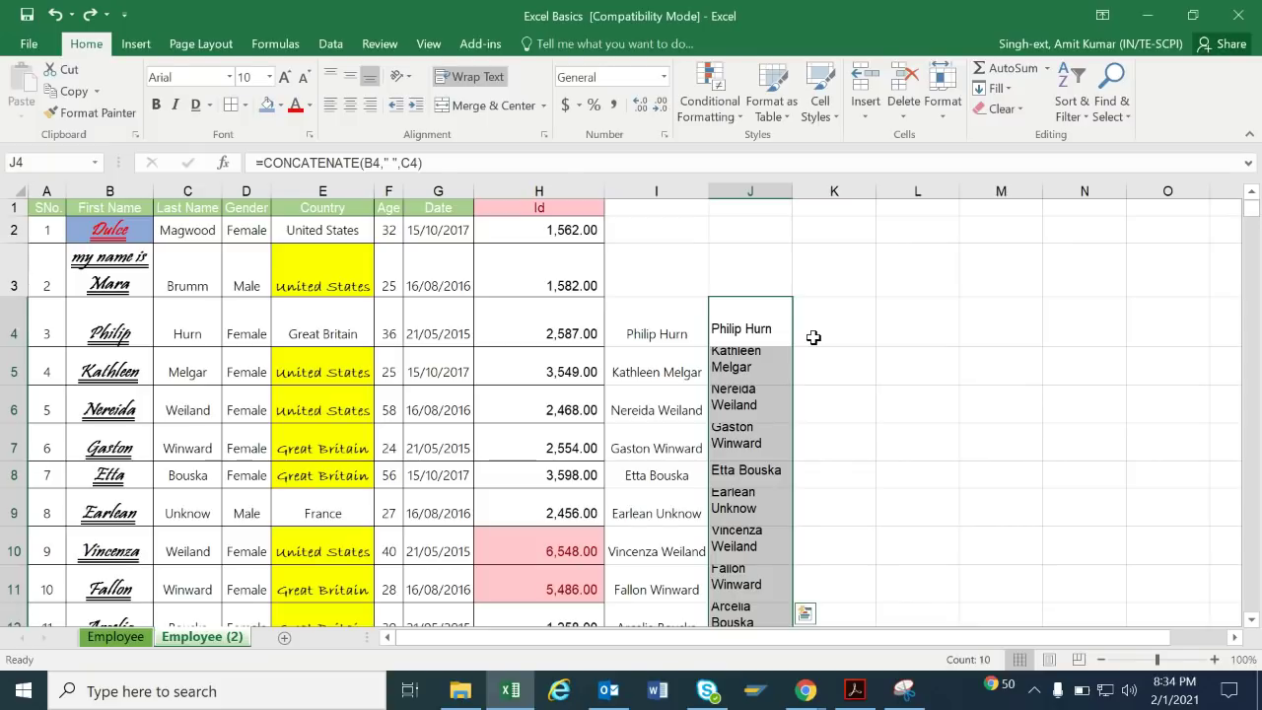
pyautogui.press('Down')
pyautogui.press('Down')
pyautogui.press('Down')
pyautogui.press('Down')
pyautogui.press('Down')
pyautogui.press('Down')
pyautogui.press('Down')
pyautogui.press('Down')
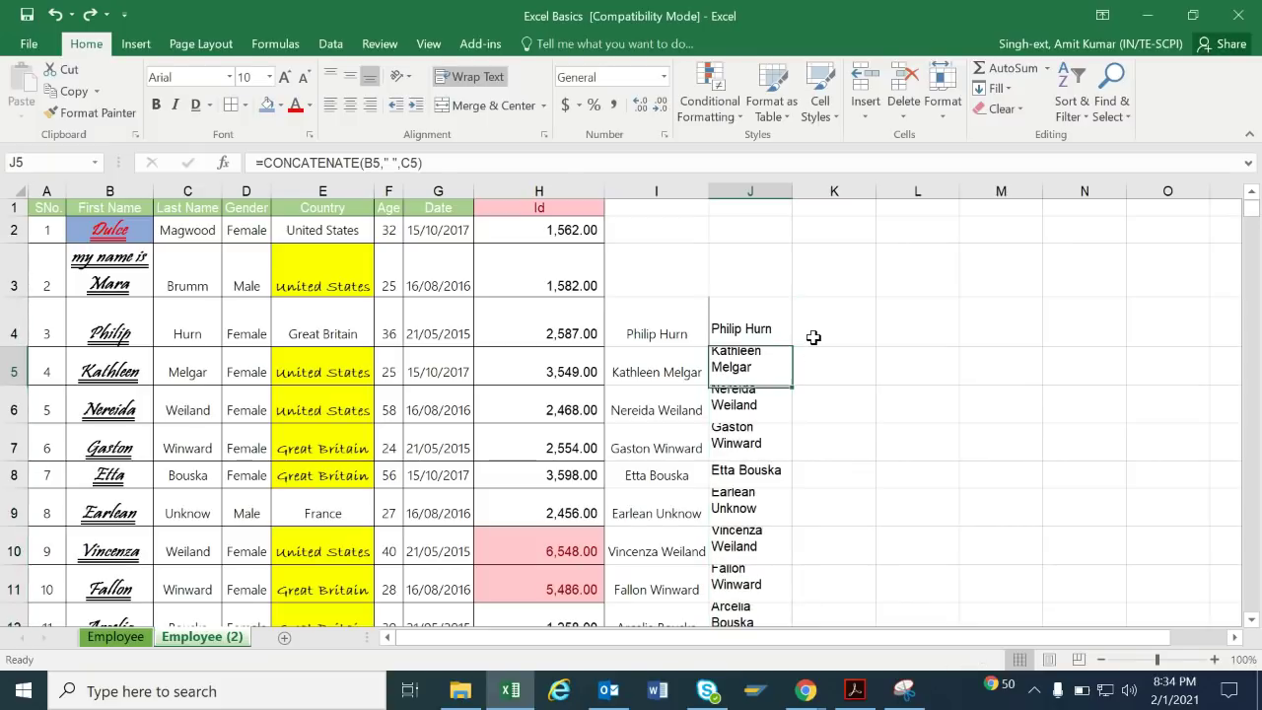
pyautogui.press('Down')
pyautogui.press('Down')
pyautogui.press('Up')
pyautogui.hotkey('ctrl', 'Up')
pyautogui.hotkey('ctrl', 'Up')
pyautogui.press('Down')
pyautogui.press('Down')
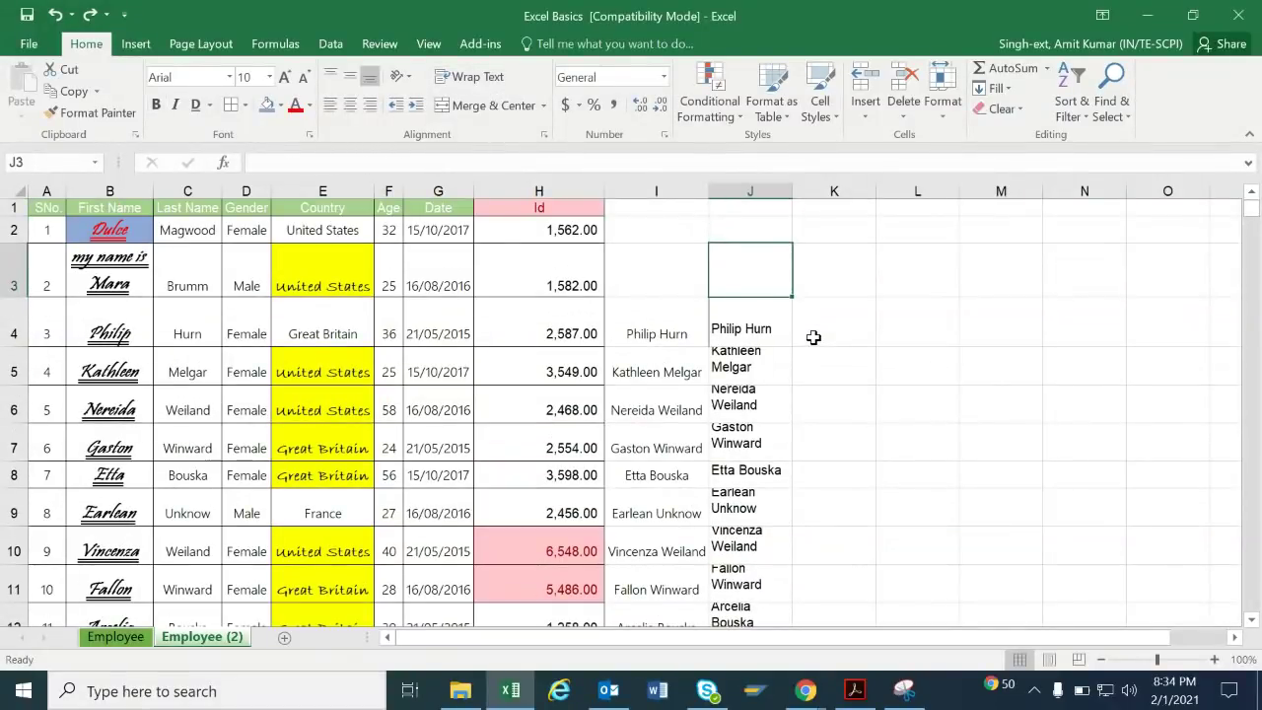
pyautogui.click(1000, 88)
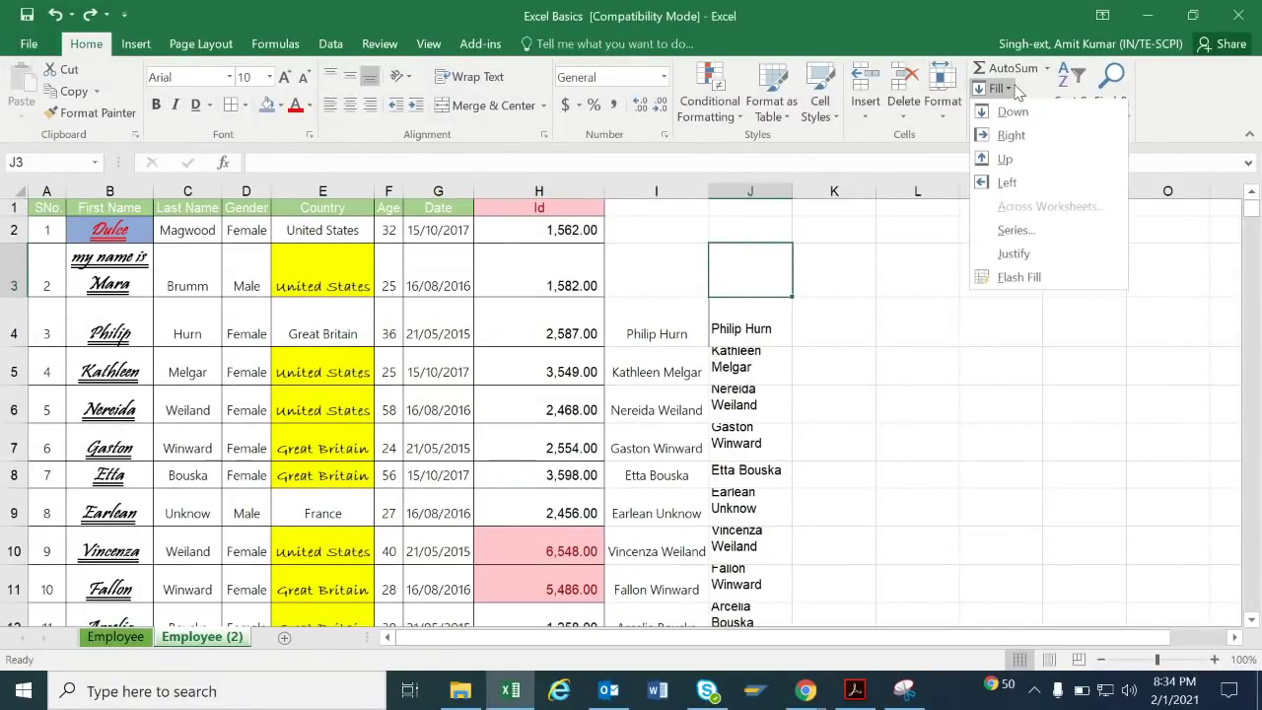
pyautogui.click(1014, 353)
pyautogui.click(1012, 110)
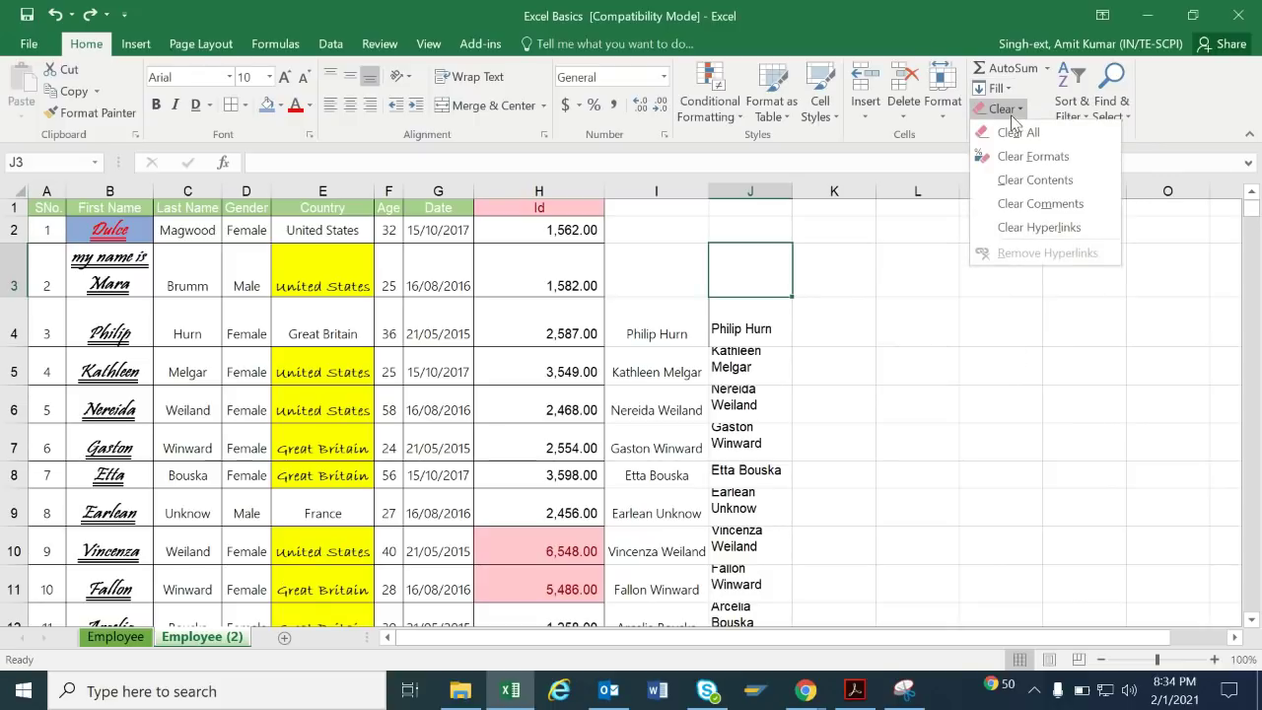
pyautogui.click(237, 412)
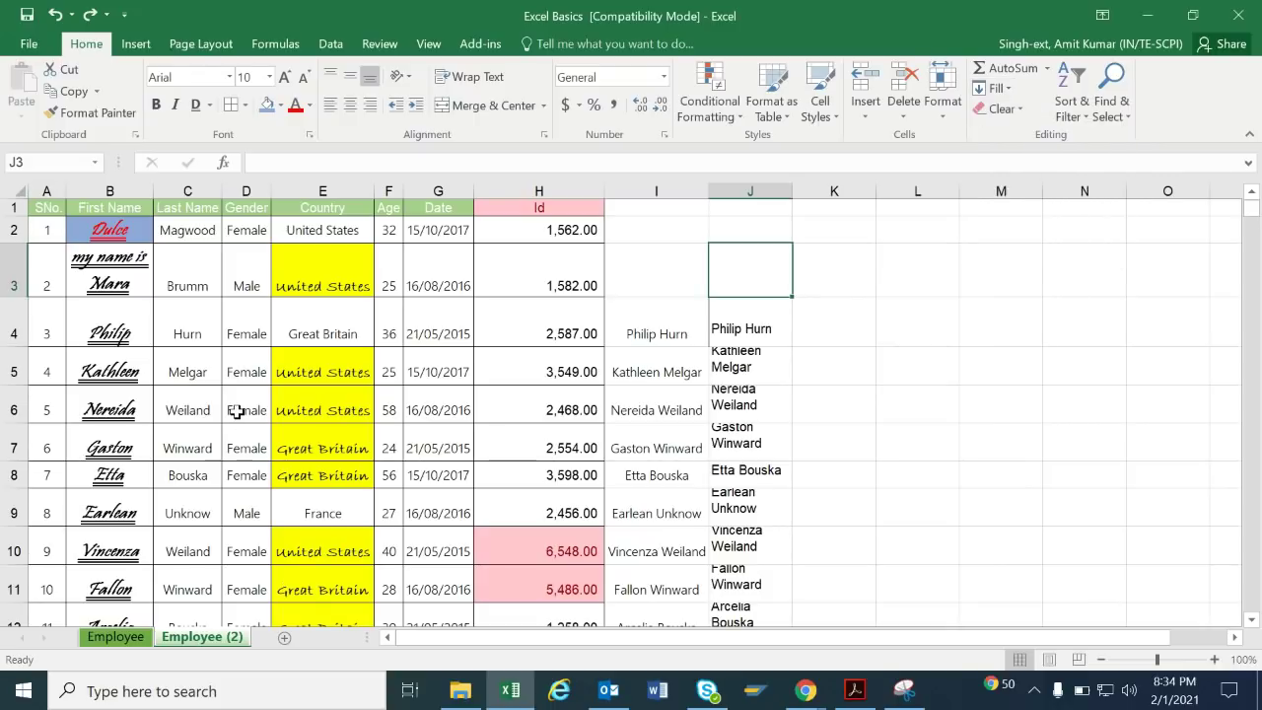
pyautogui.click(237, 413)
pyautogui.hotkey('ctrl', 'a')
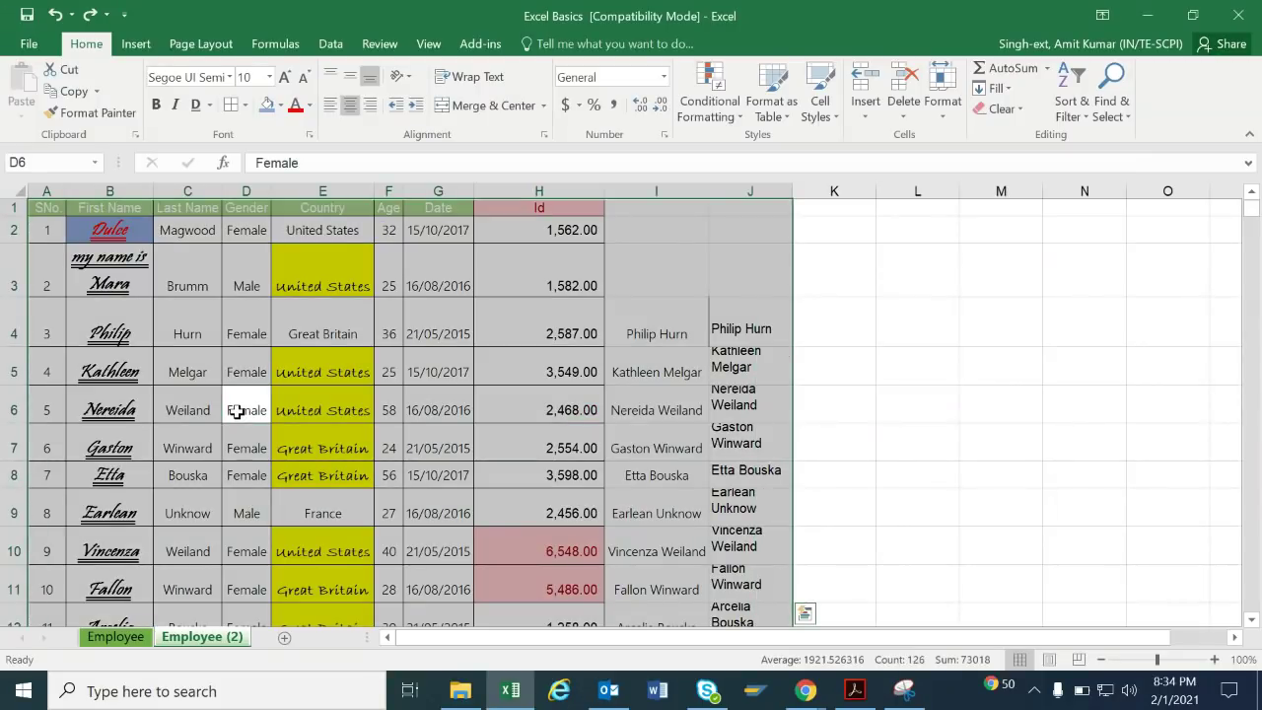
pyautogui.click(1019, 109)
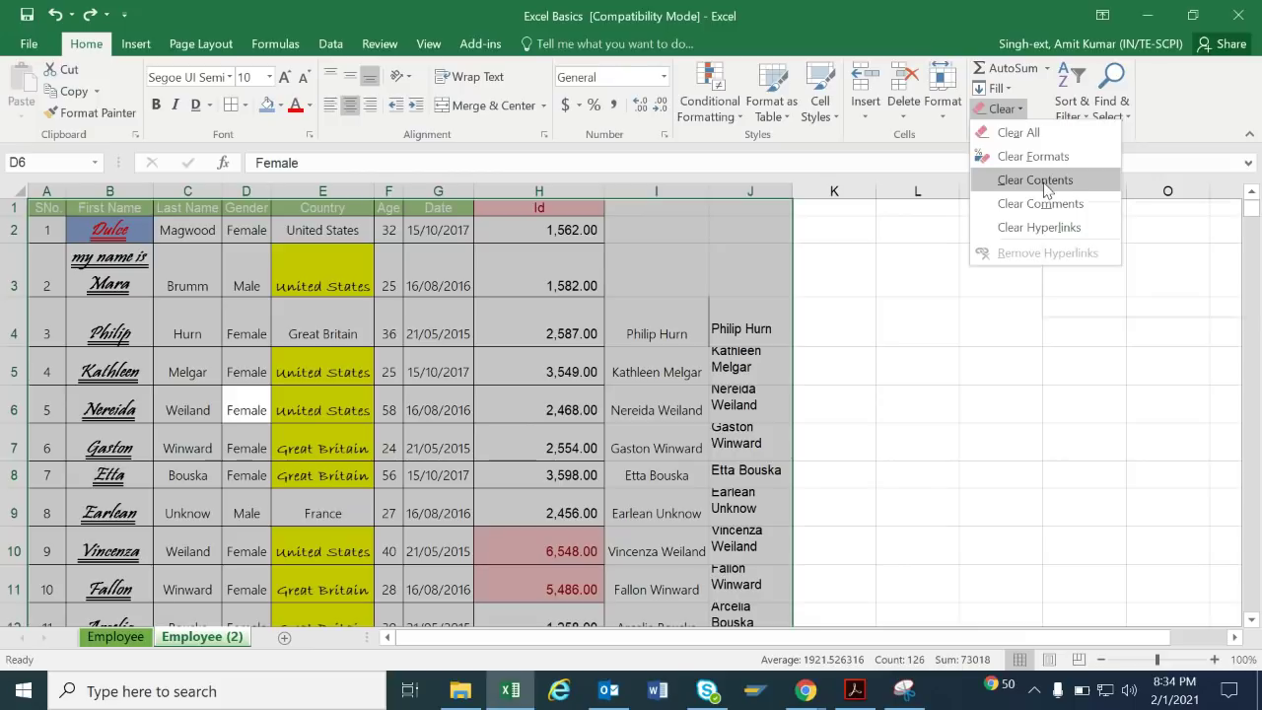
pyautogui.press('Escape')
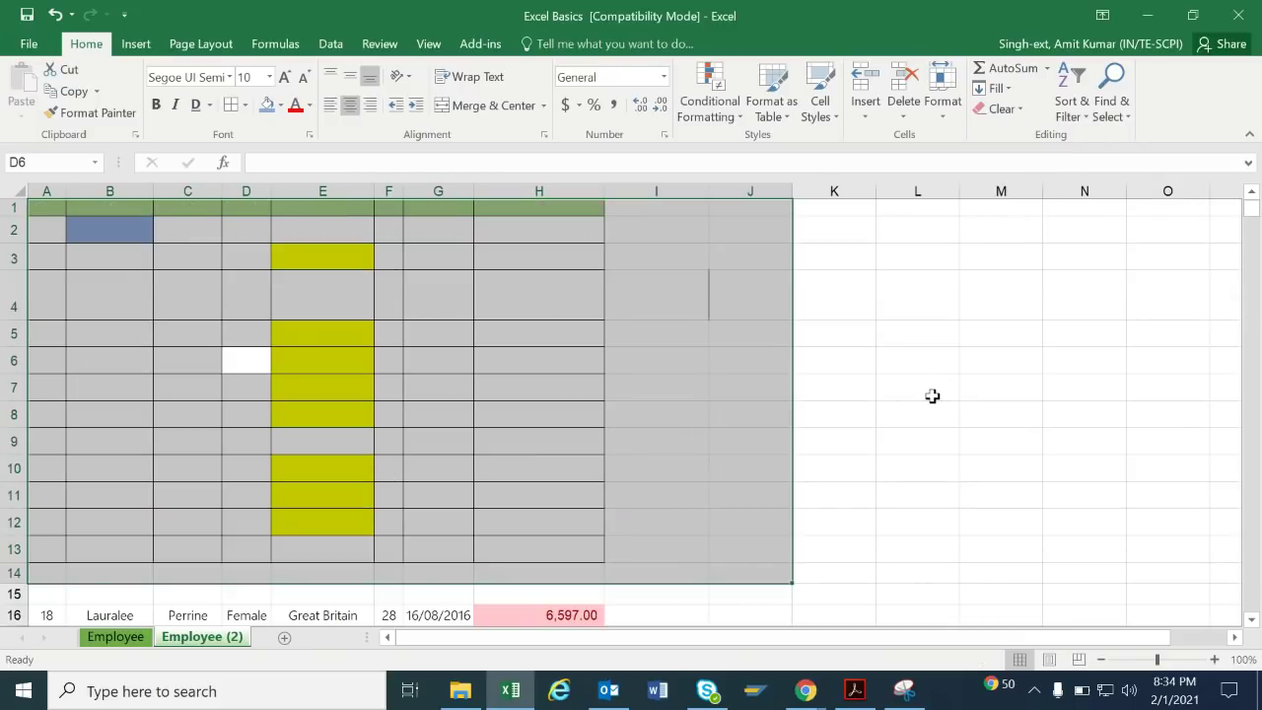
pyautogui.hotkey('ctrl', 'z')
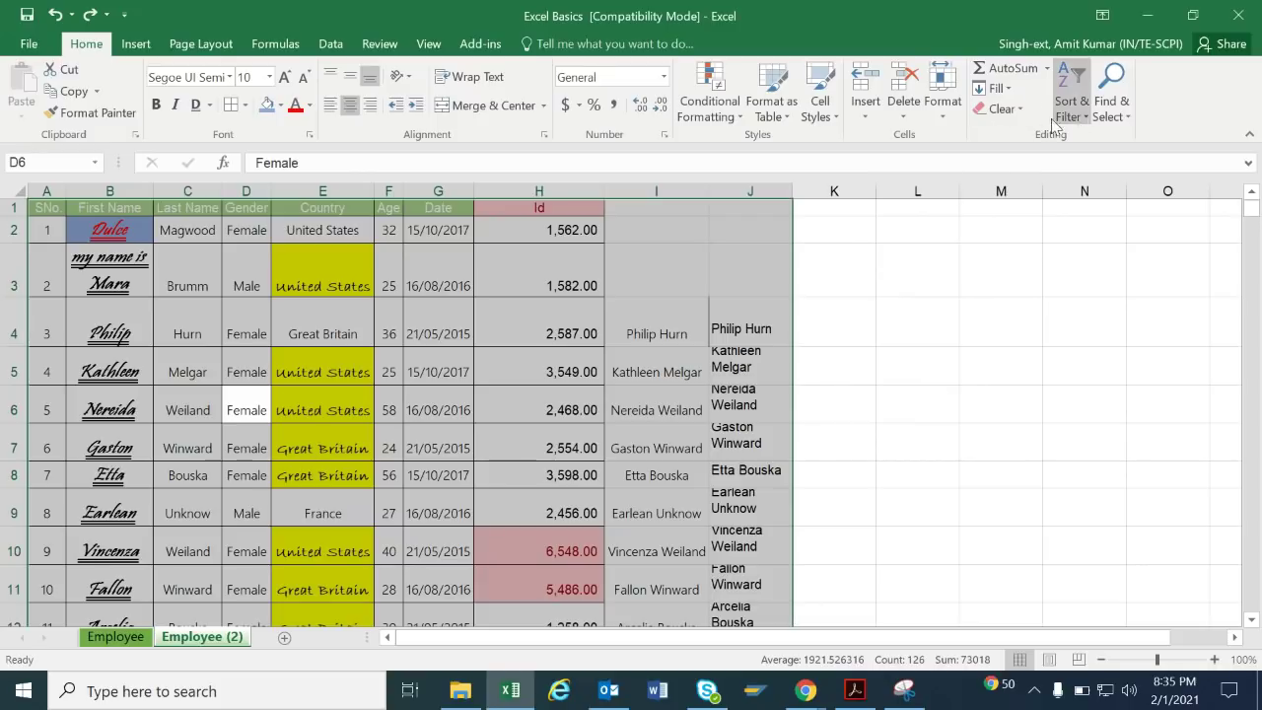
pyautogui.click(1020, 109)
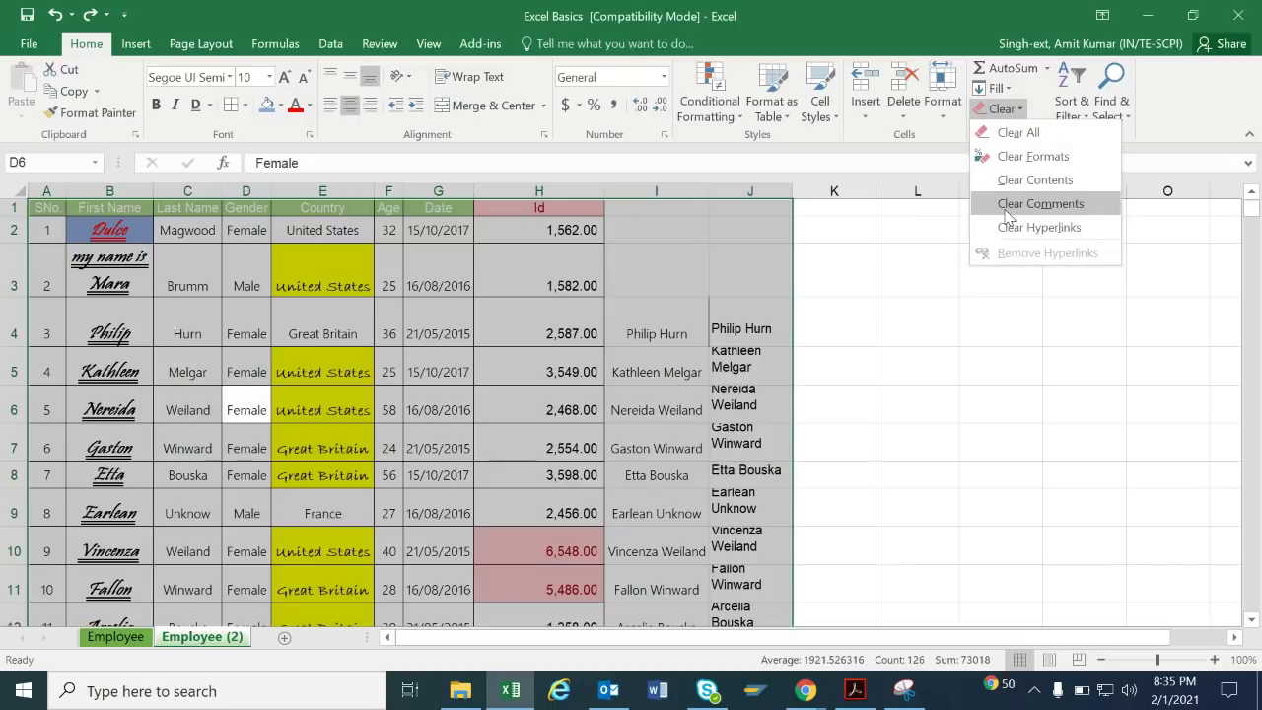
pyautogui.click(1026, 158)
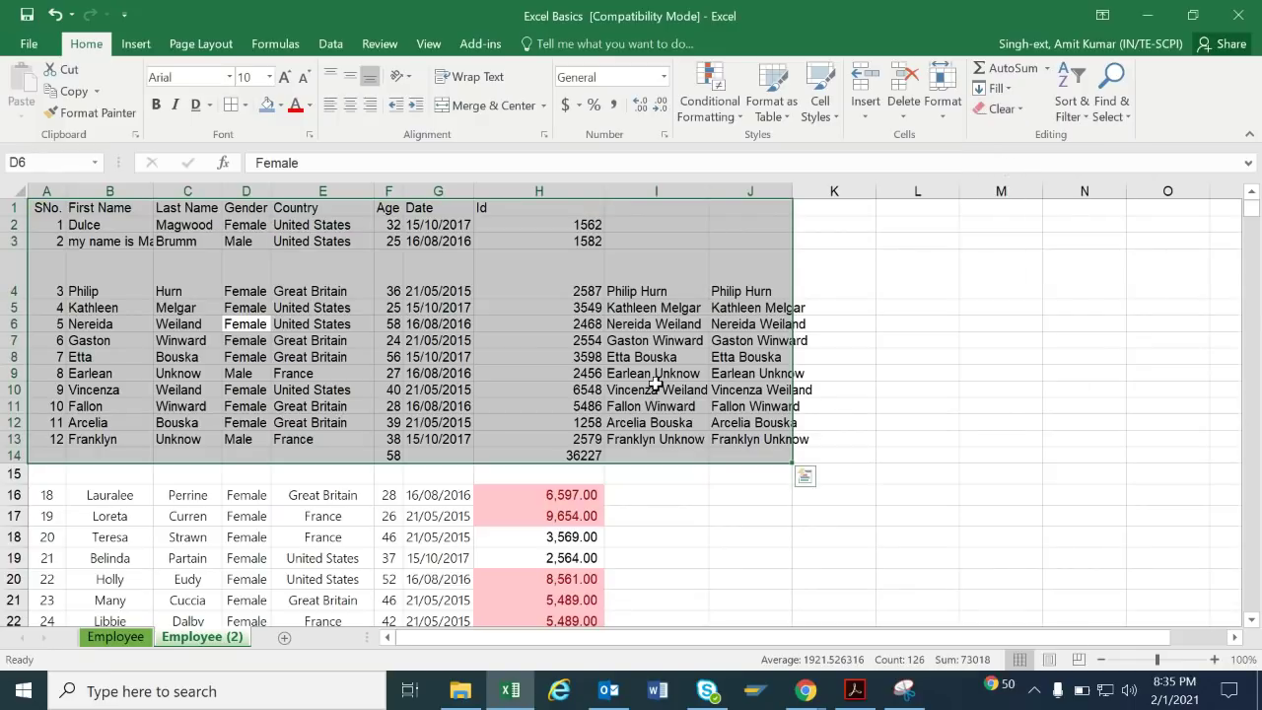
pyautogui.hotkey('ctrl', 'z')
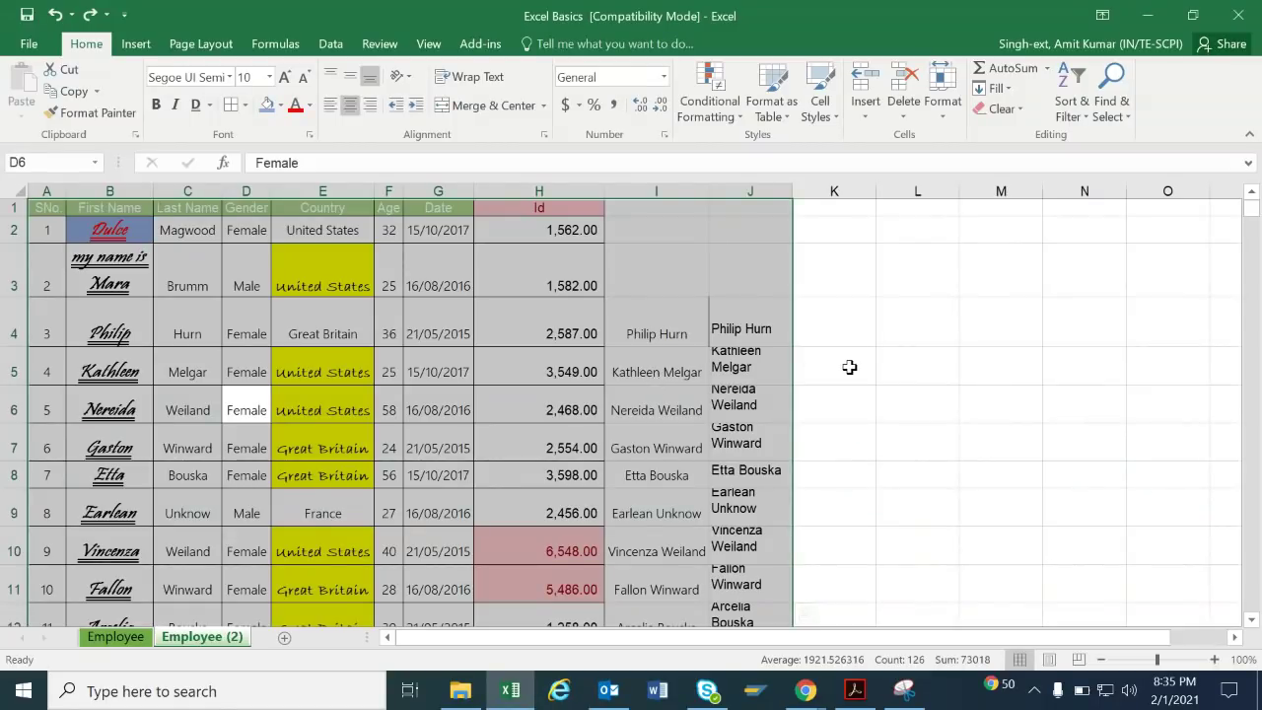
pyautogui.click(814, 355)
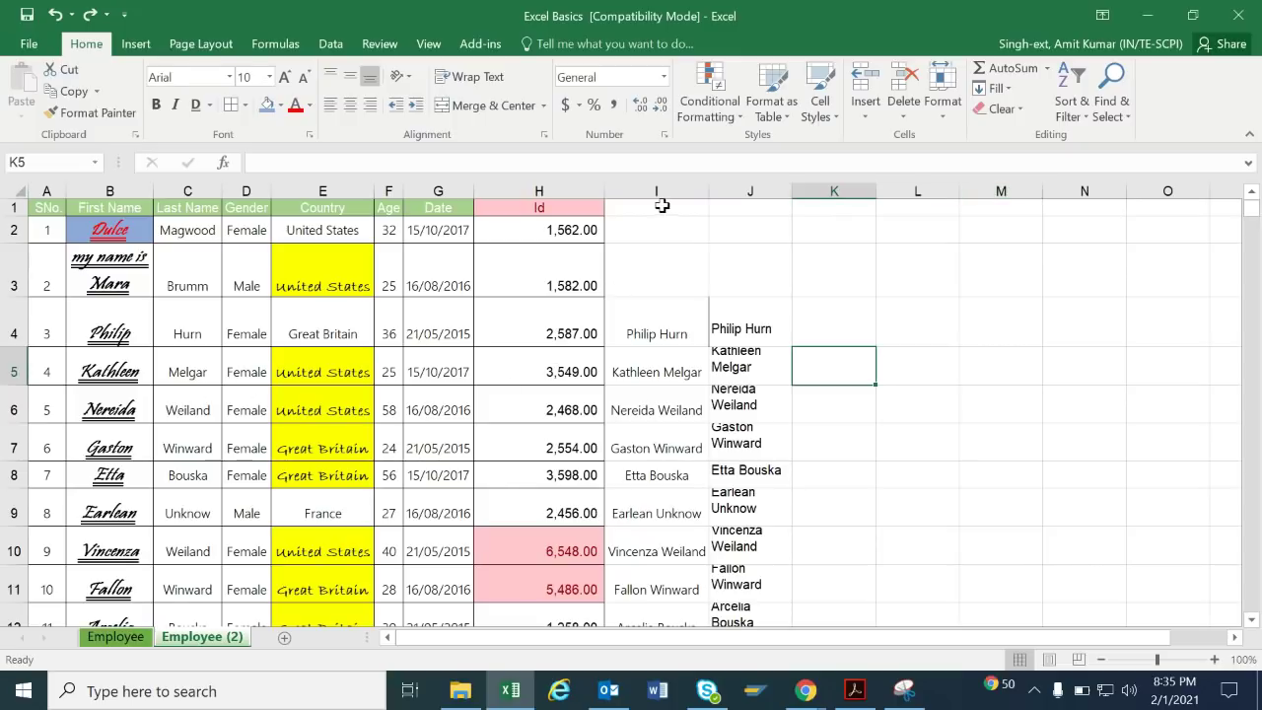
# Delete the full-name columns I and J.
pyautogui.moveTo(656, 191); pyautogui.dragTo(739, 192)
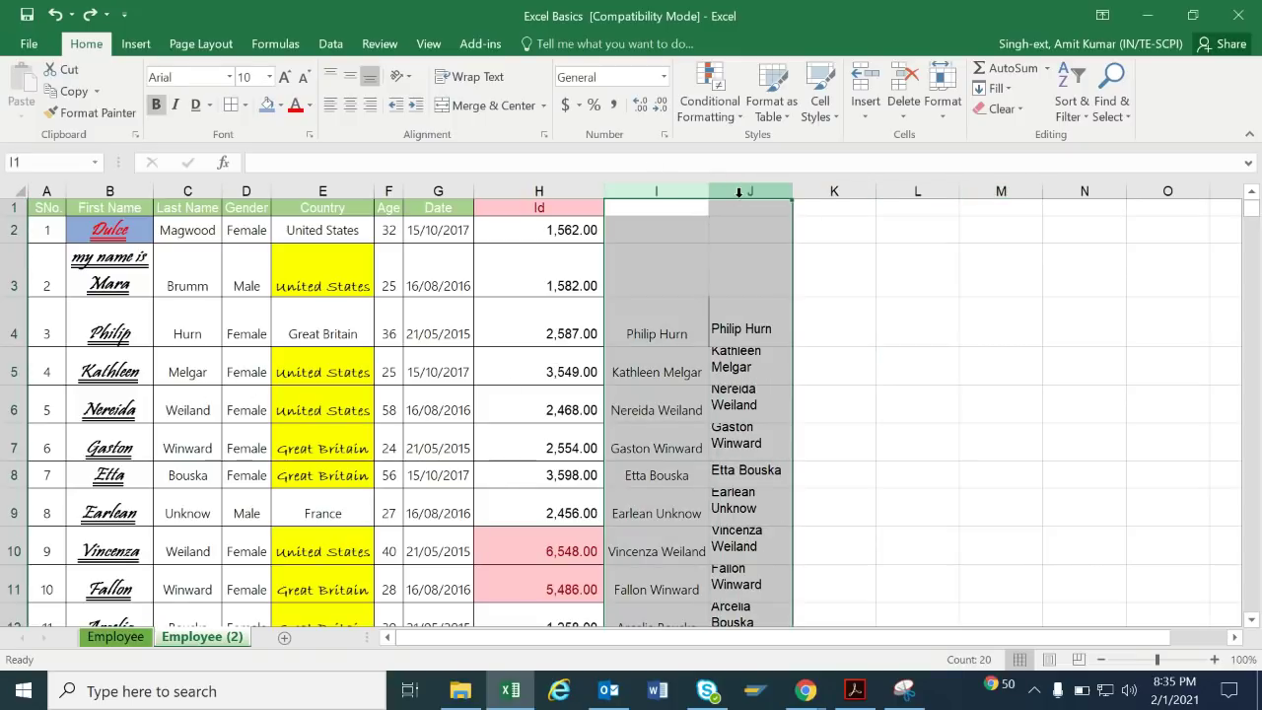
pyautogui.hotkey('ctrl', '-')
pyautogui.hotkey('ctrl', 'Left')
pyautogui.hotkey('ctrl', 'Left')
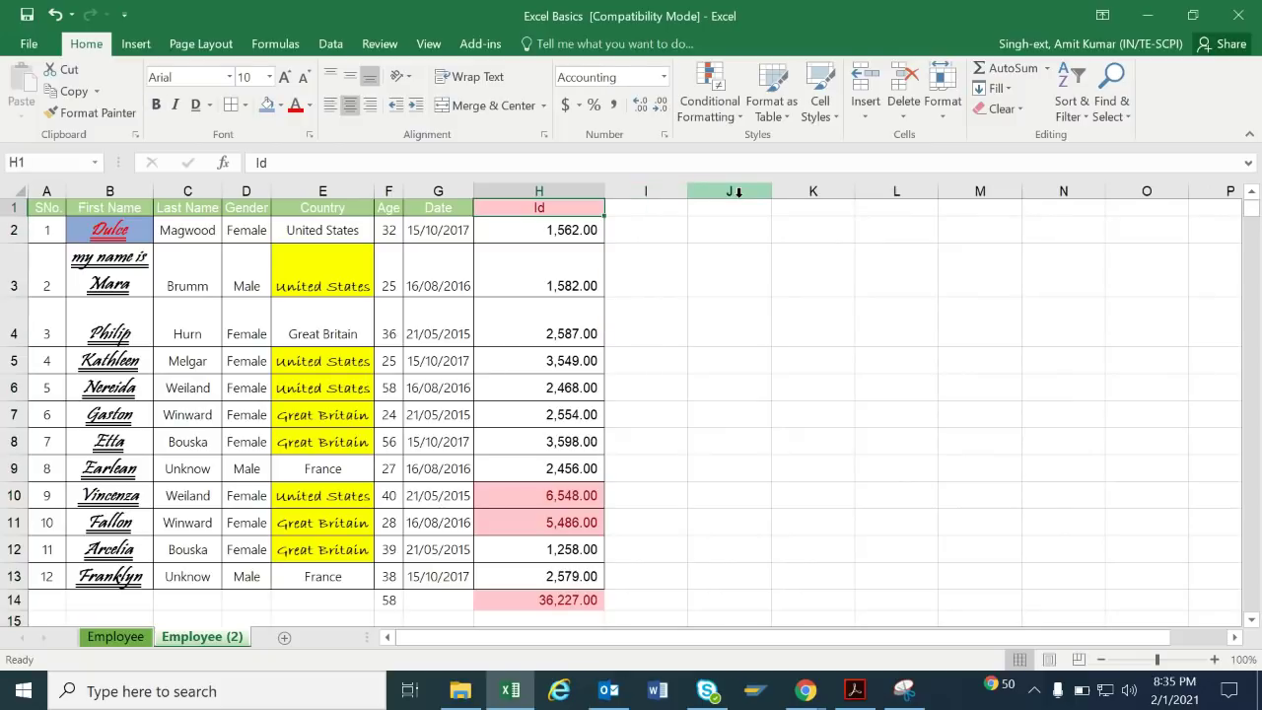
# Clear all formatting from the First Name cells B2:B13.
pyautogui.press('Down')
pyautogui.press('Down')
pyautogui.press('Down')
pyautogui.press('Down')
pyautogui.press('Right')
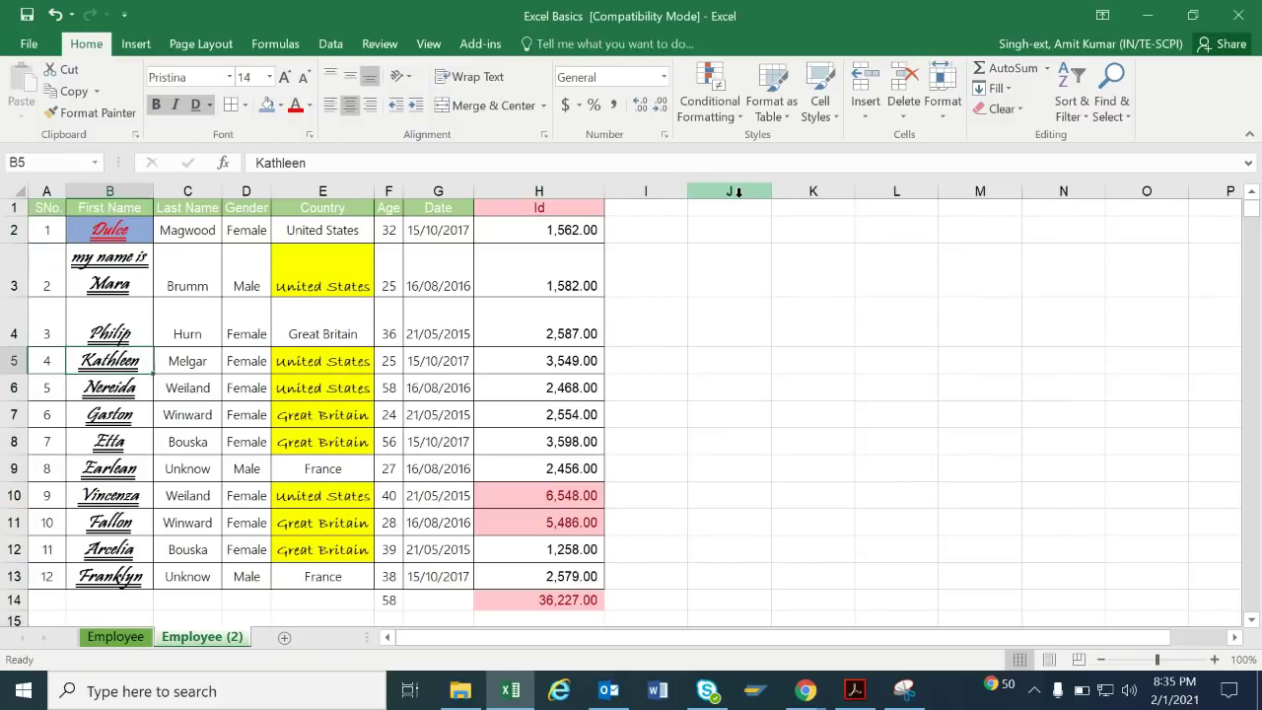
pyautogui.press('Up')
pyautogui.press('Up')
pyautogui.press('Up')
pyautogui.hotkey('shift', 'Down')
pyautogui.hotkey('shift', 'Down')
pyautogui.hotkey('shift', 'Down')
pyautogui.hotkey('shift', 'Down')
pyautogui.hotkey('shift', 'Down')
pyautogui.hotkey('shift', 'Down')
pyautogui.hotkey('shift', 'Down')
pyautogui.hotkey('shift', 'Down')
pyautogui.hotkey('shift', 'Down')
pyautogui.hotkey('shift', 'Down')
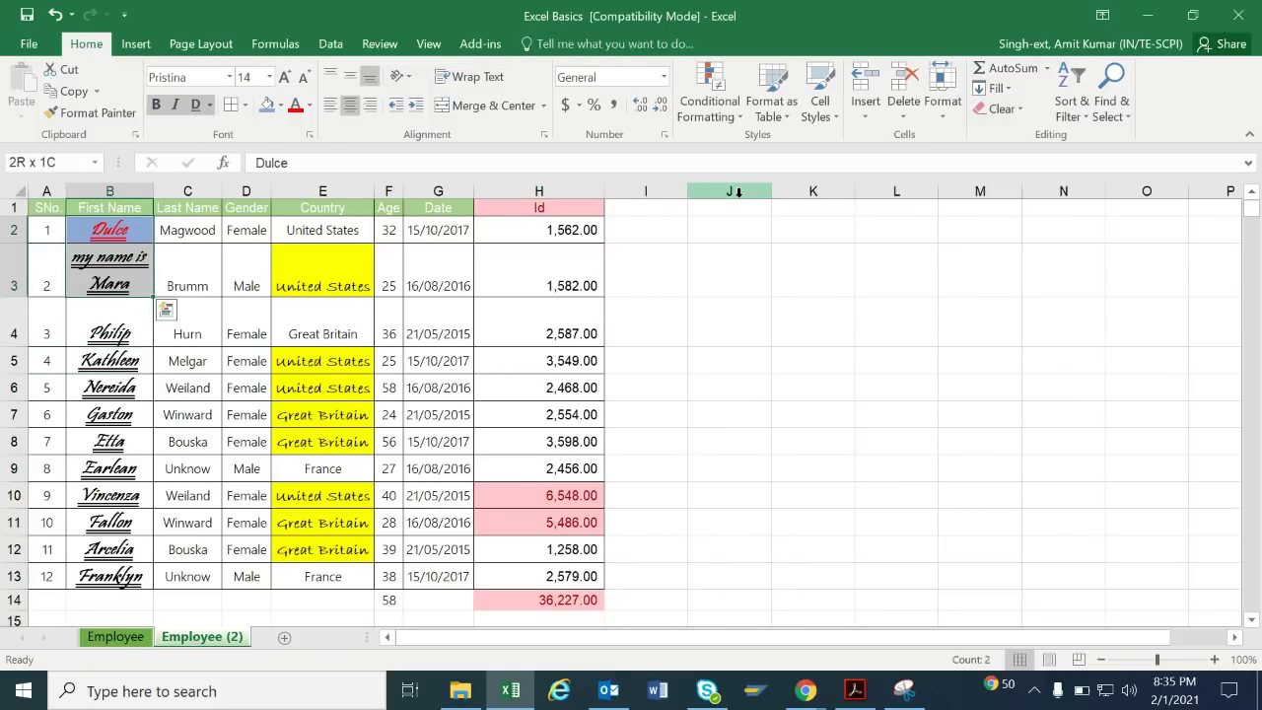
pyautogui.hotkey('shift', 'Down')
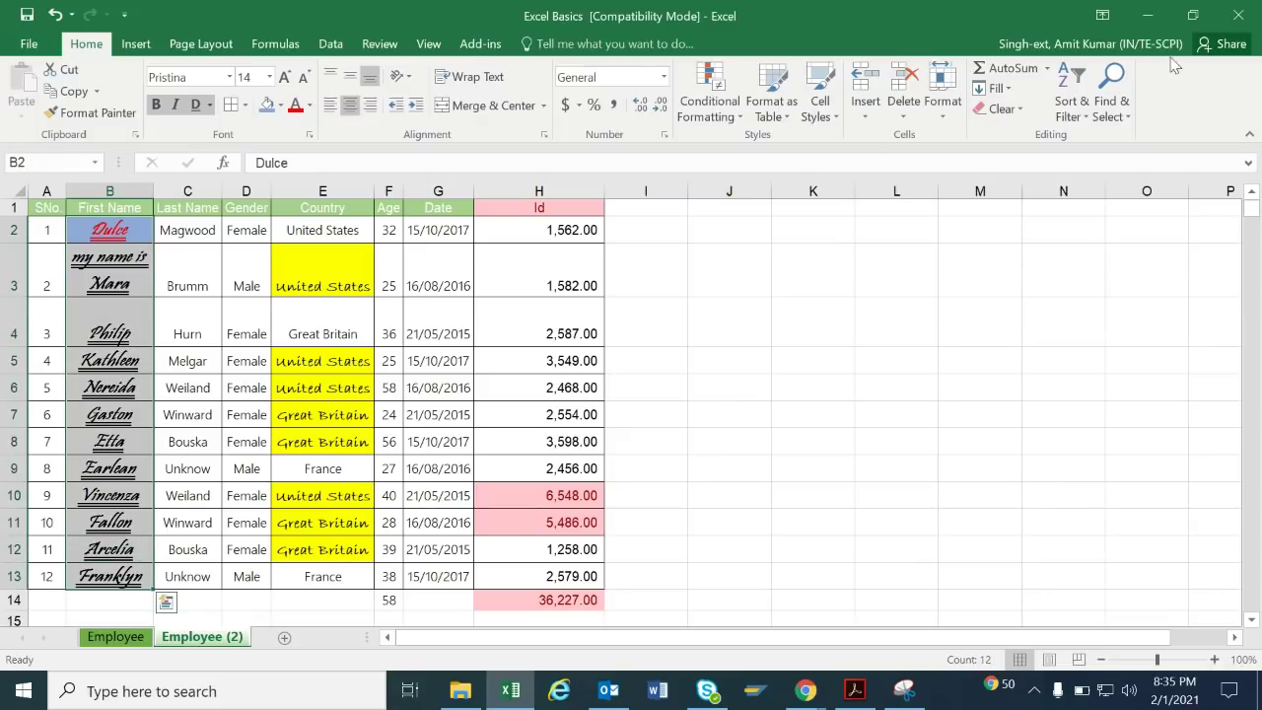
pyautogui.click(1003, 109)
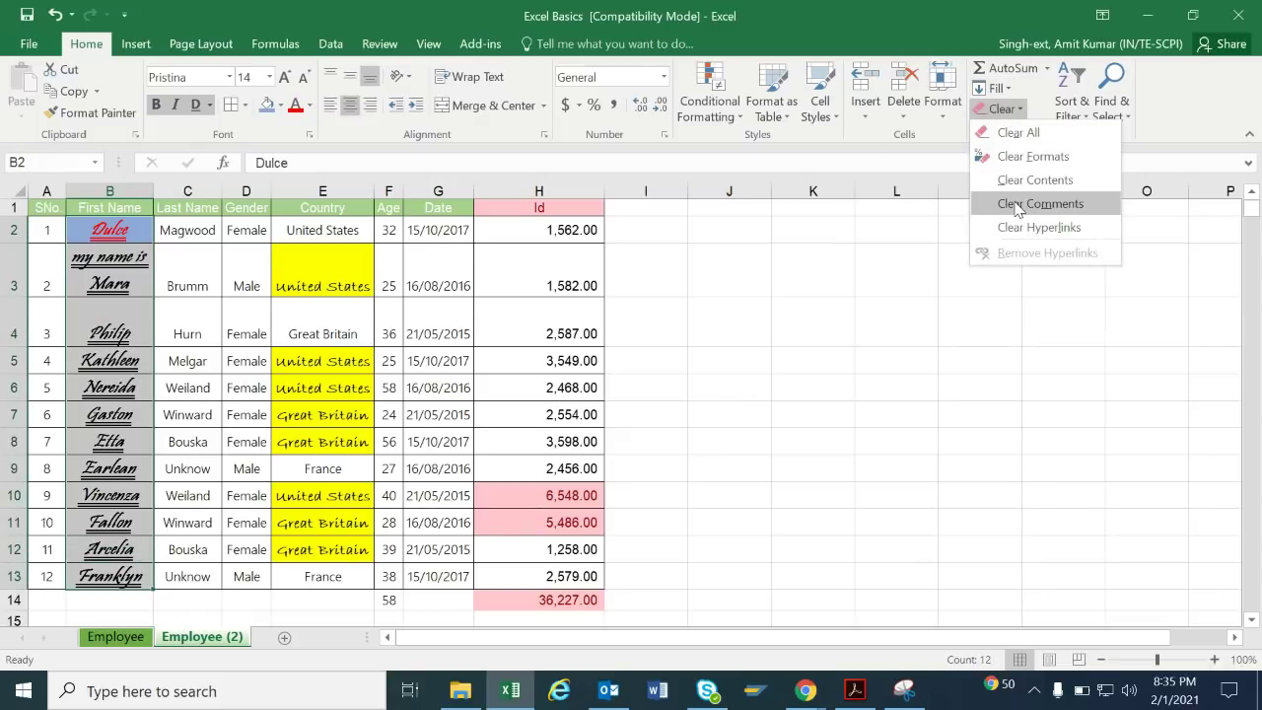
pyautogui.click(1033, 156)
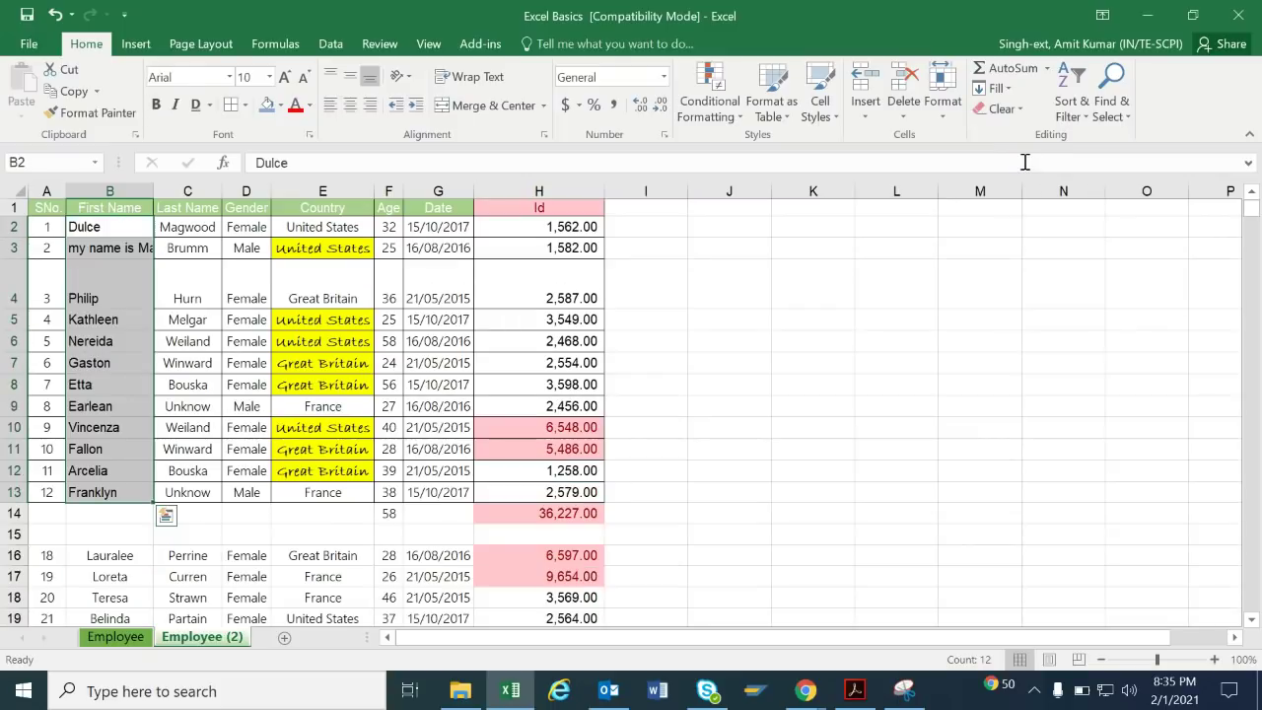
pyautogui.click(501, 383)
pyautogui.click(362, 359)
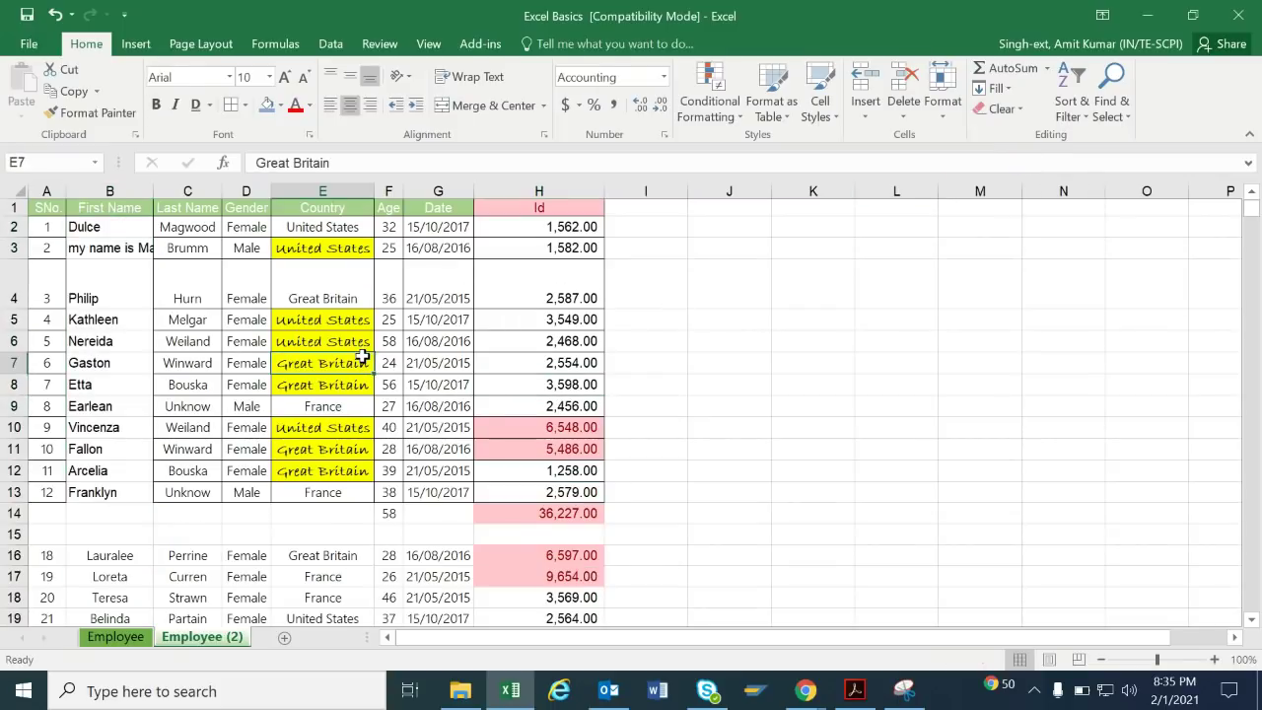
# Auto-fit all table column widths with Alt+O, C, A.
pyautogui.hotkey('ctrl', 'a')
pyautogui.write('o')
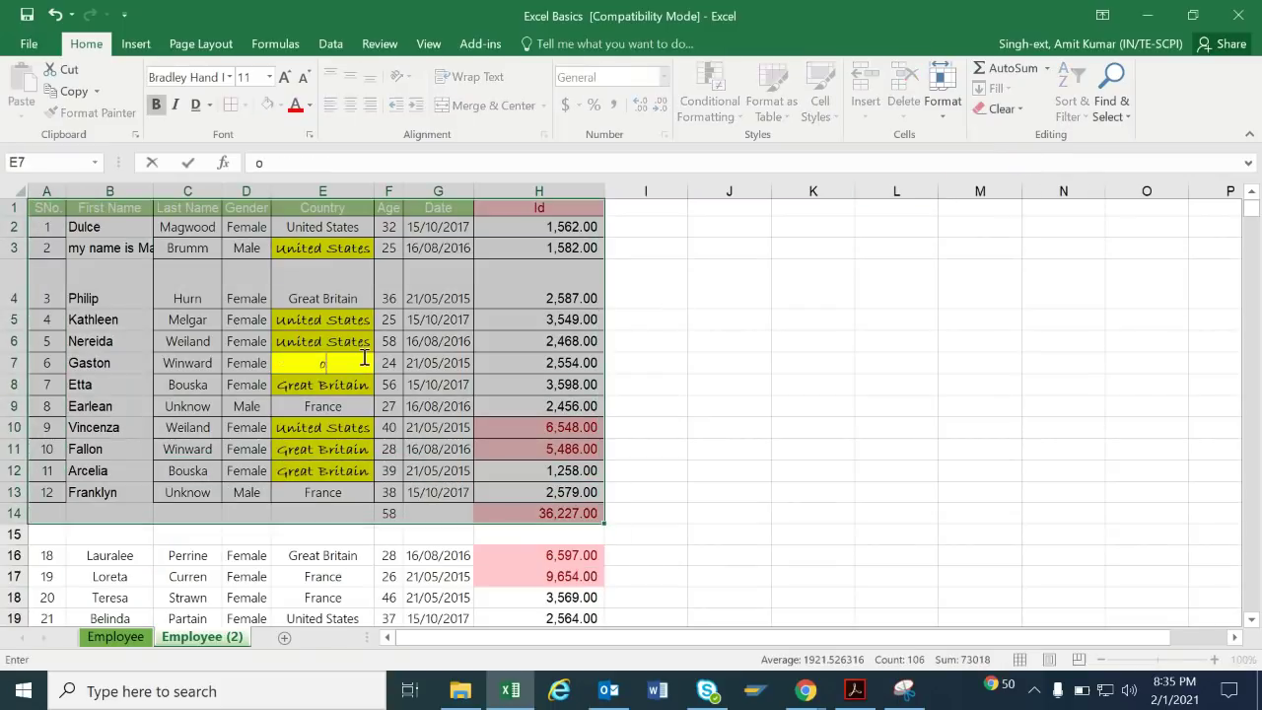
pyautogui.press('alt')
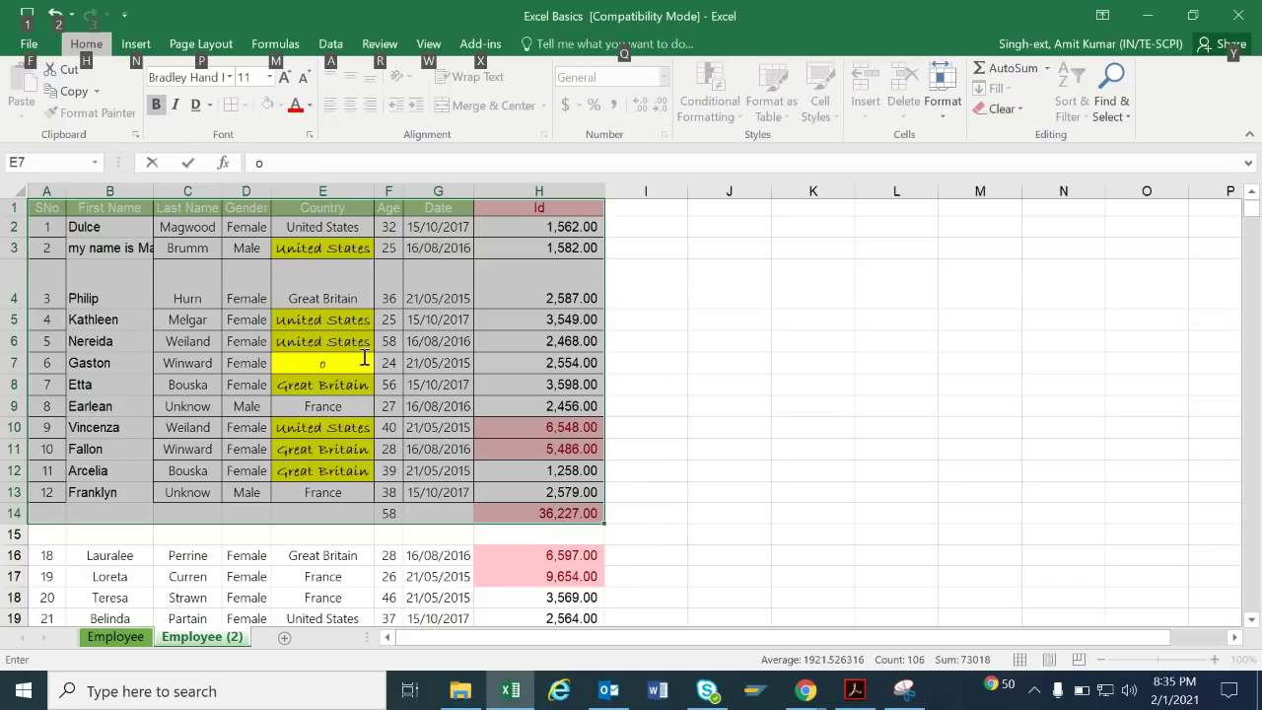
pyautogui.press('a')
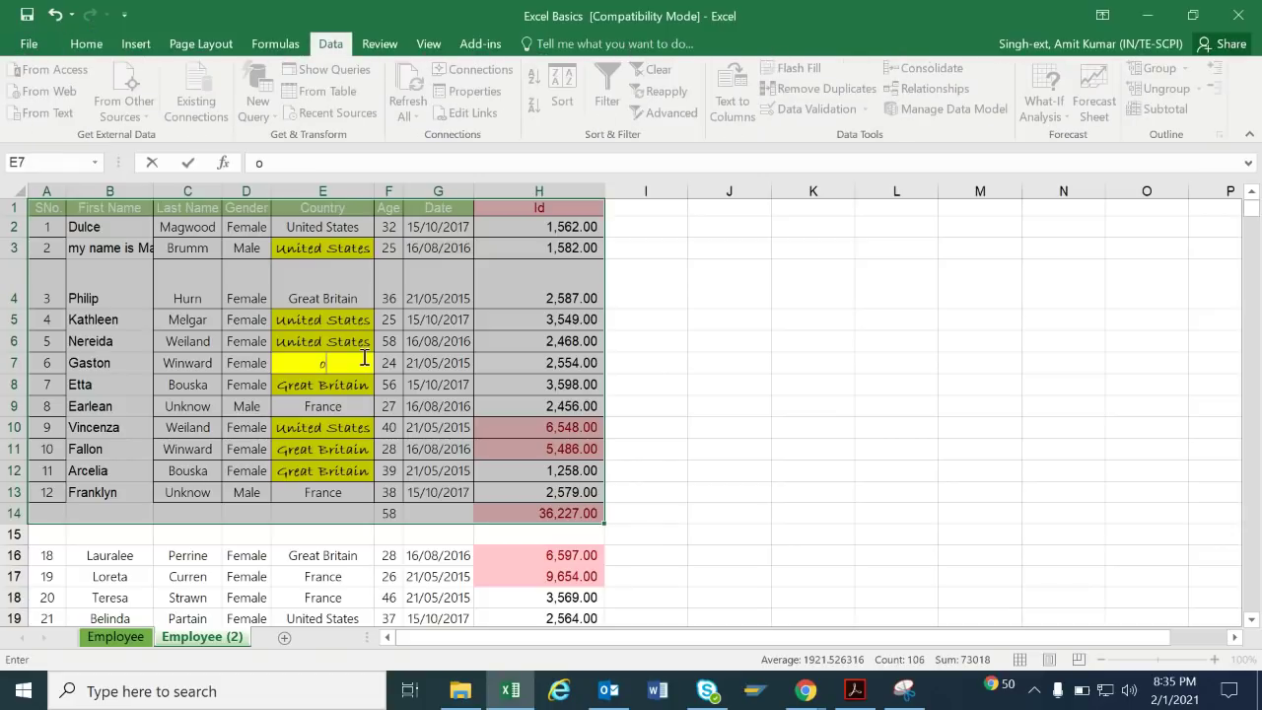
pyautogui.press('Escape')
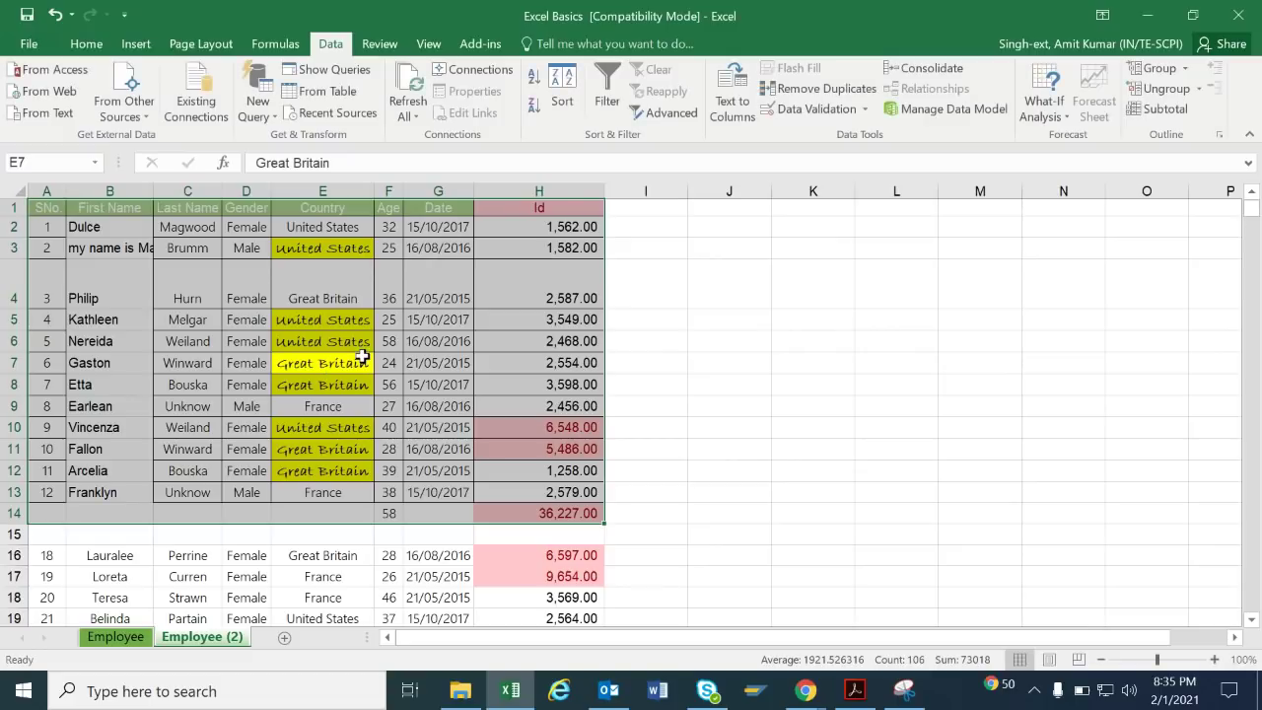
pyautogui.hotkey('alt', 'o')
pyautogui.press('c')
pyautogui.press('a')
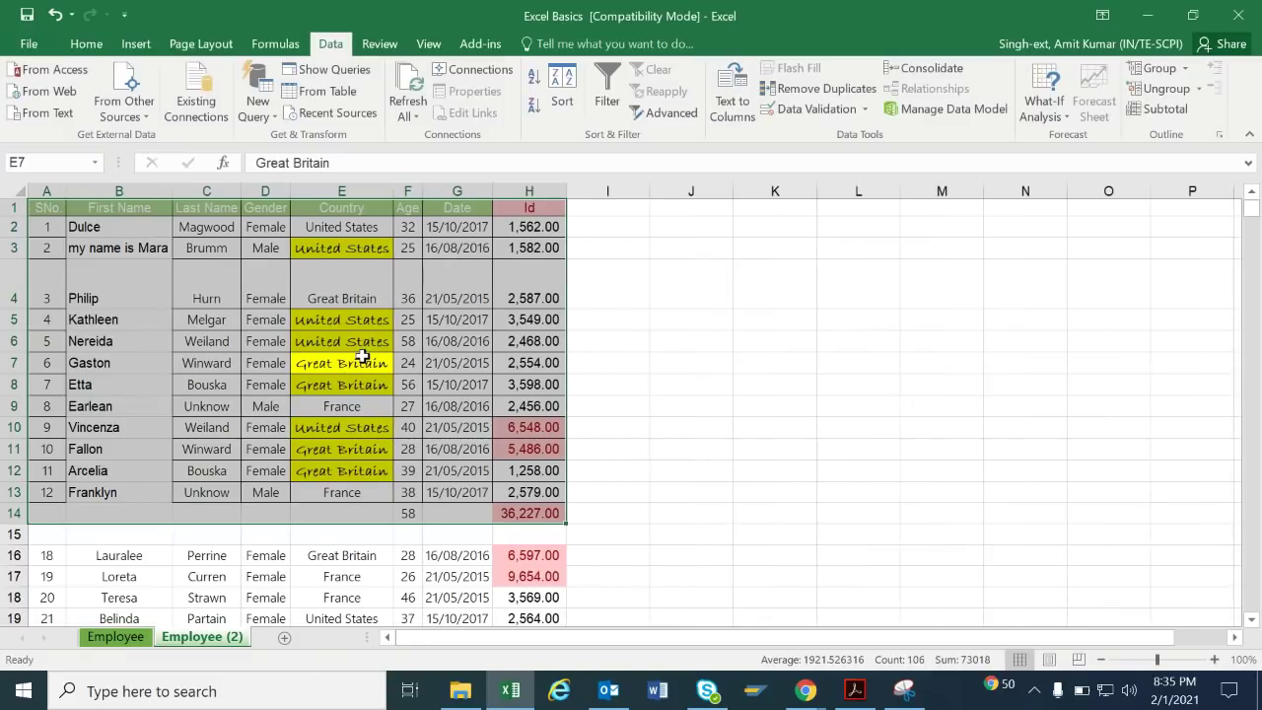
pyautogui.click(478, 365)
# Copy the Last Name column's formatting onto the First Name cells with Format Painter.
pyautogui.moveTo(207, 233); pyautogui.dragTo(225, 500)
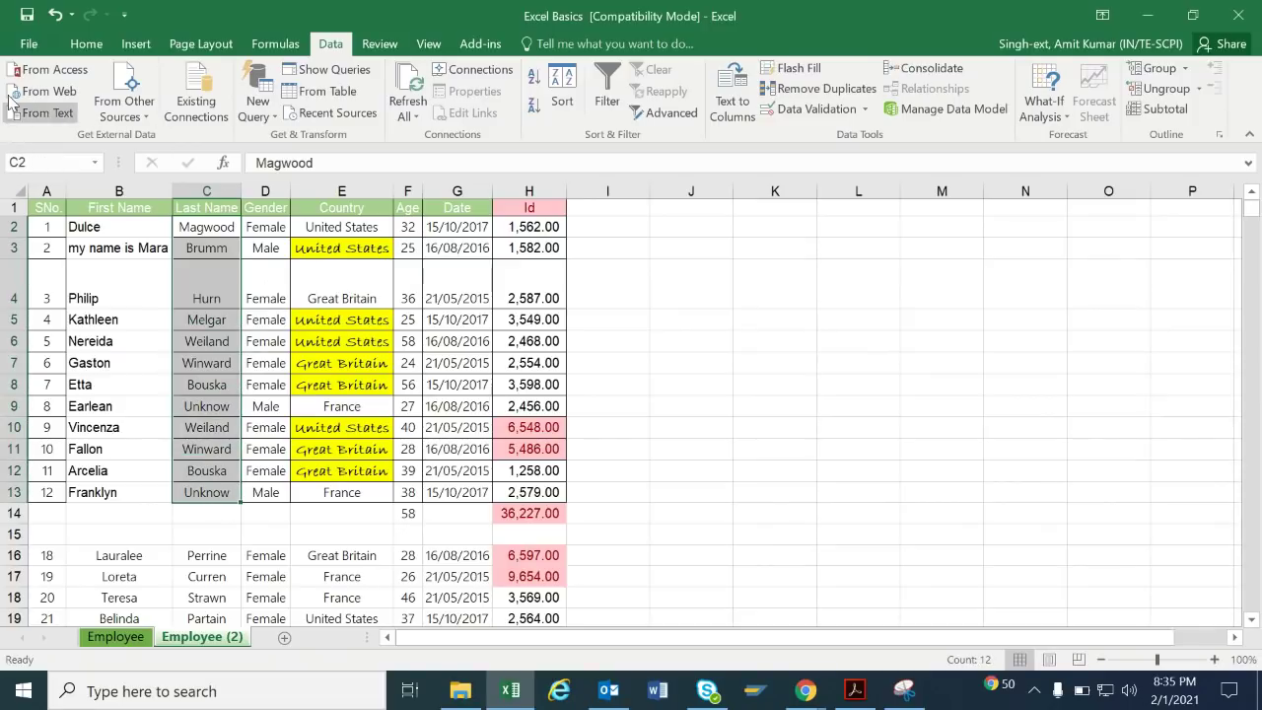
pyautogui.click(85, 45)
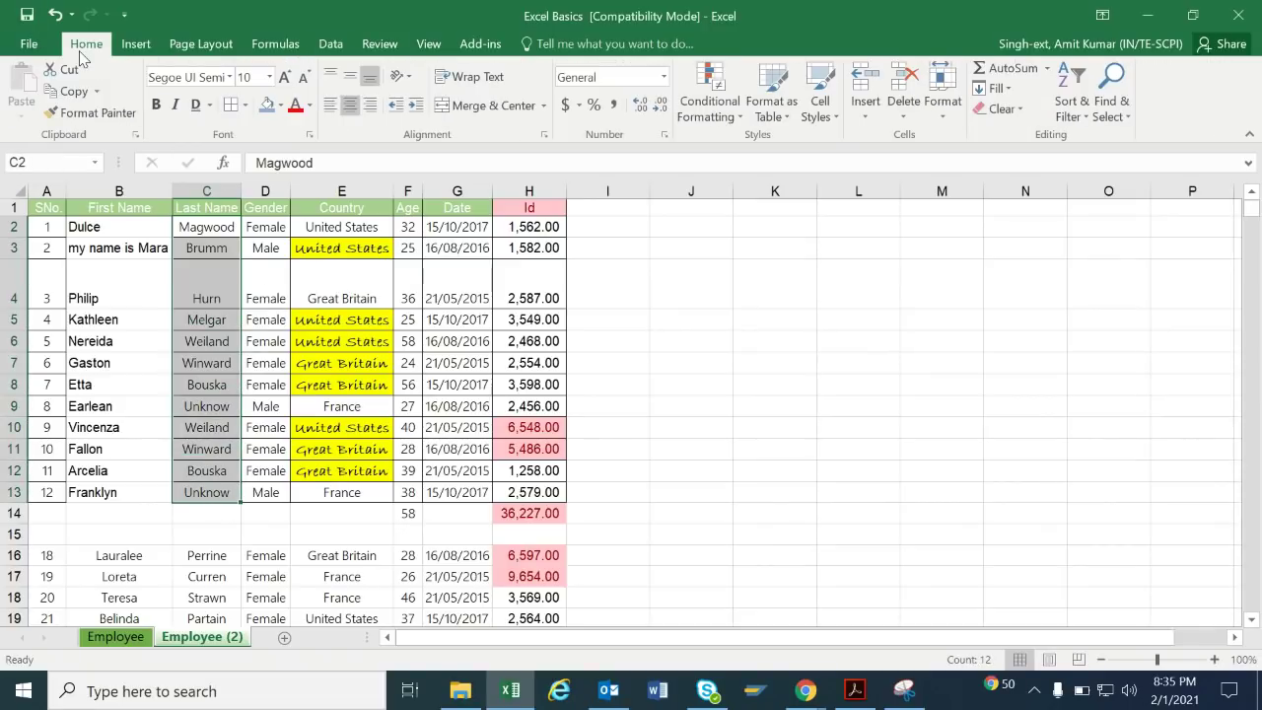
pyautogui.click(97, 113)
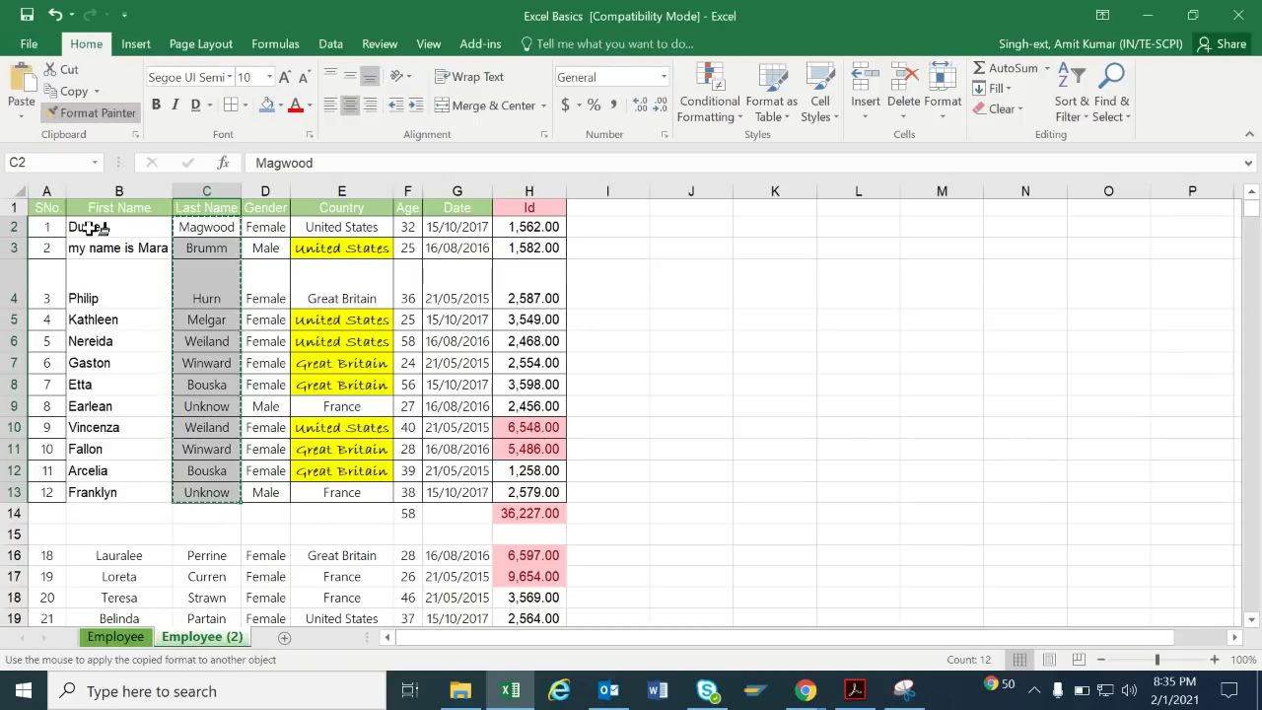
pyautogui.moveTo(93, 227); pyautogui.dragTo(118, 493)
pyautogui.click(694, 281)
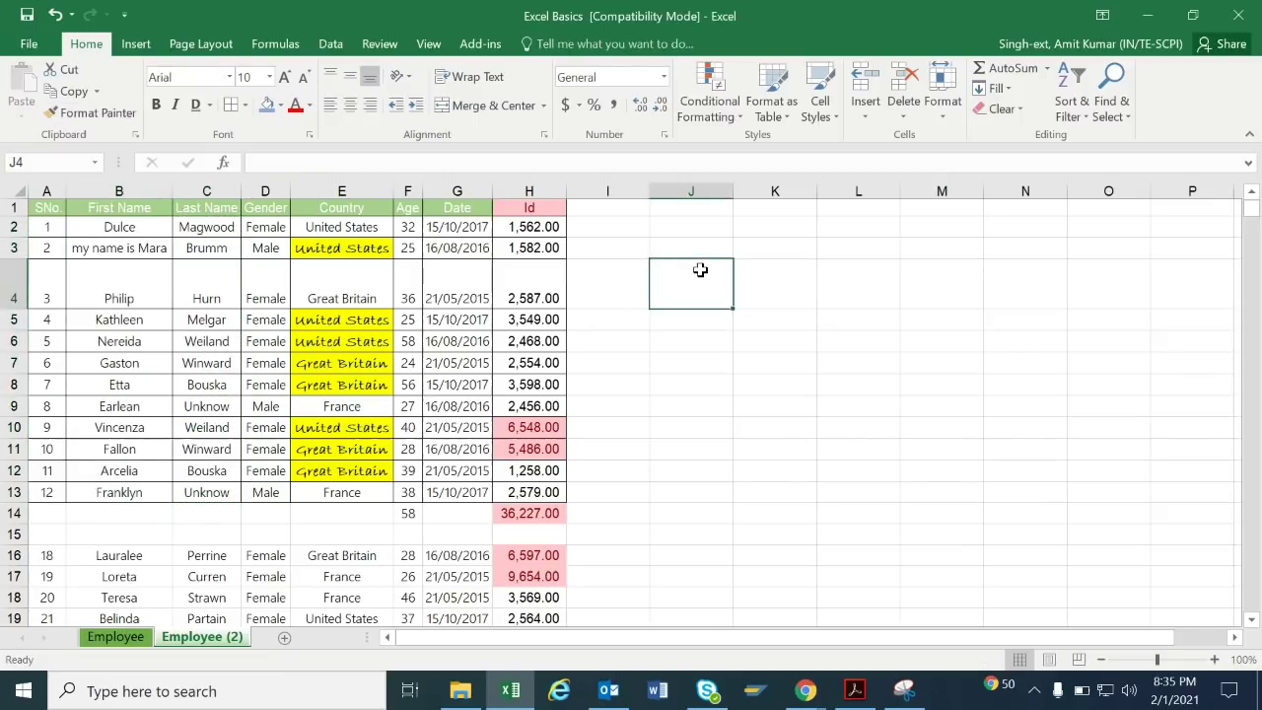
pyautogui.click(131, 249)
pyautogui.write('Mara')
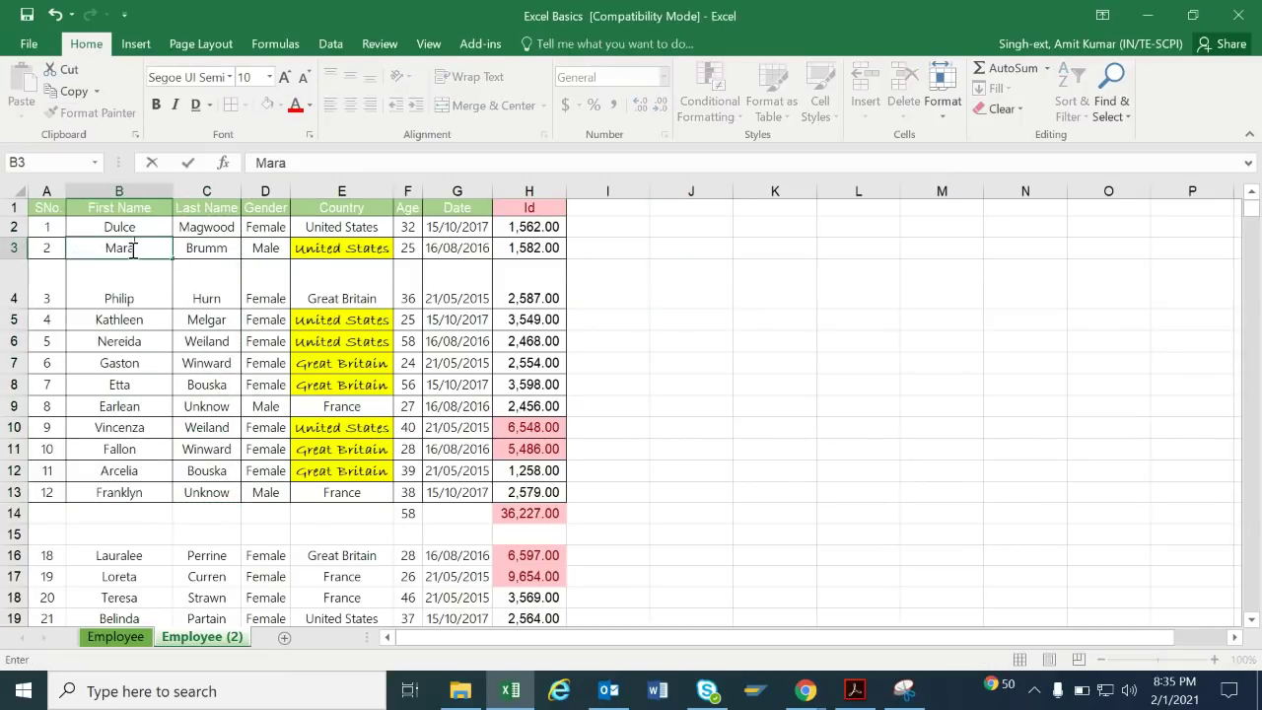
pyautogui.press('Return')
pyautogui.hotkey('ctrl', 'a')
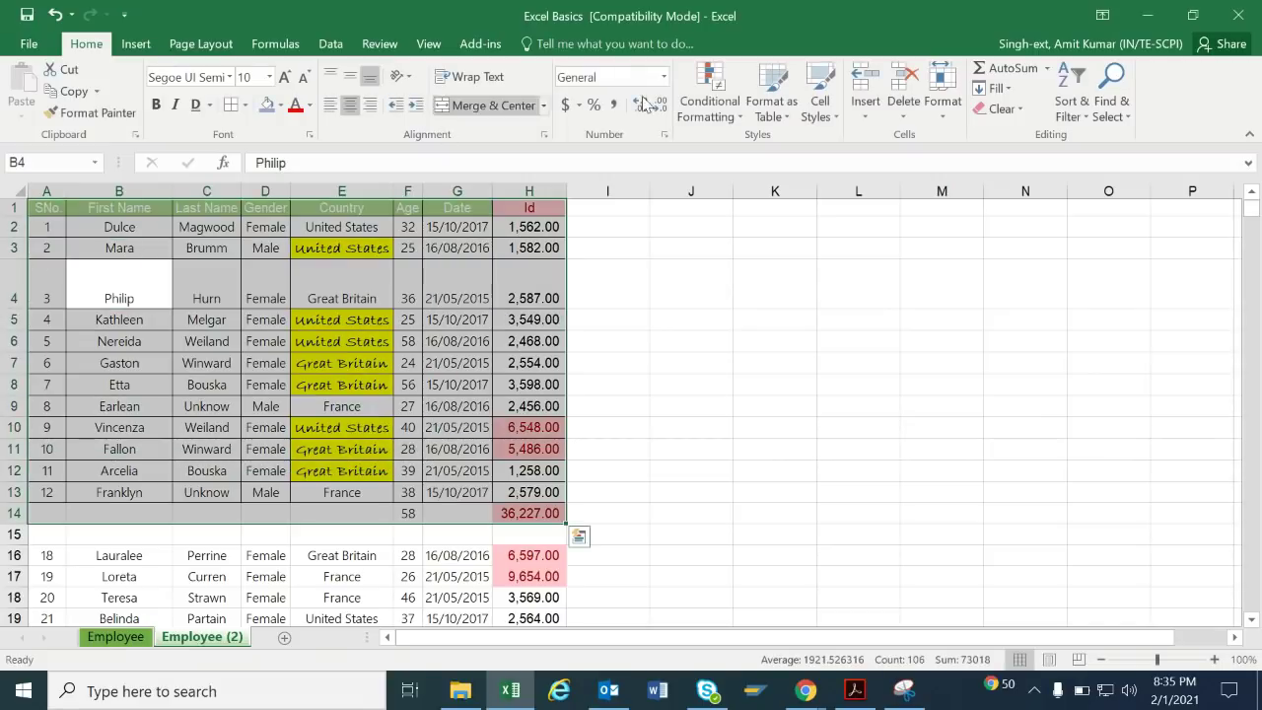
pyautogui.hotkey('alt', 'o')
pyautogui.press('c')
pyautogui.press('a')
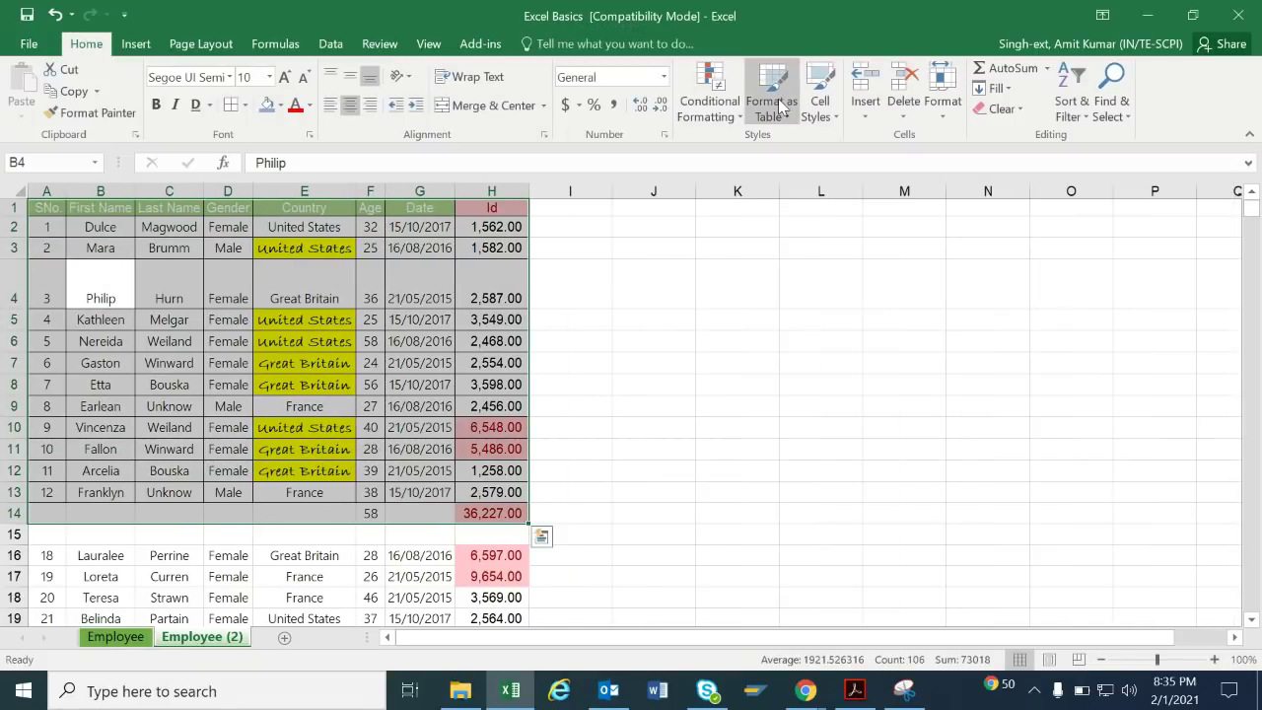
pyautogui.click(733, 421)
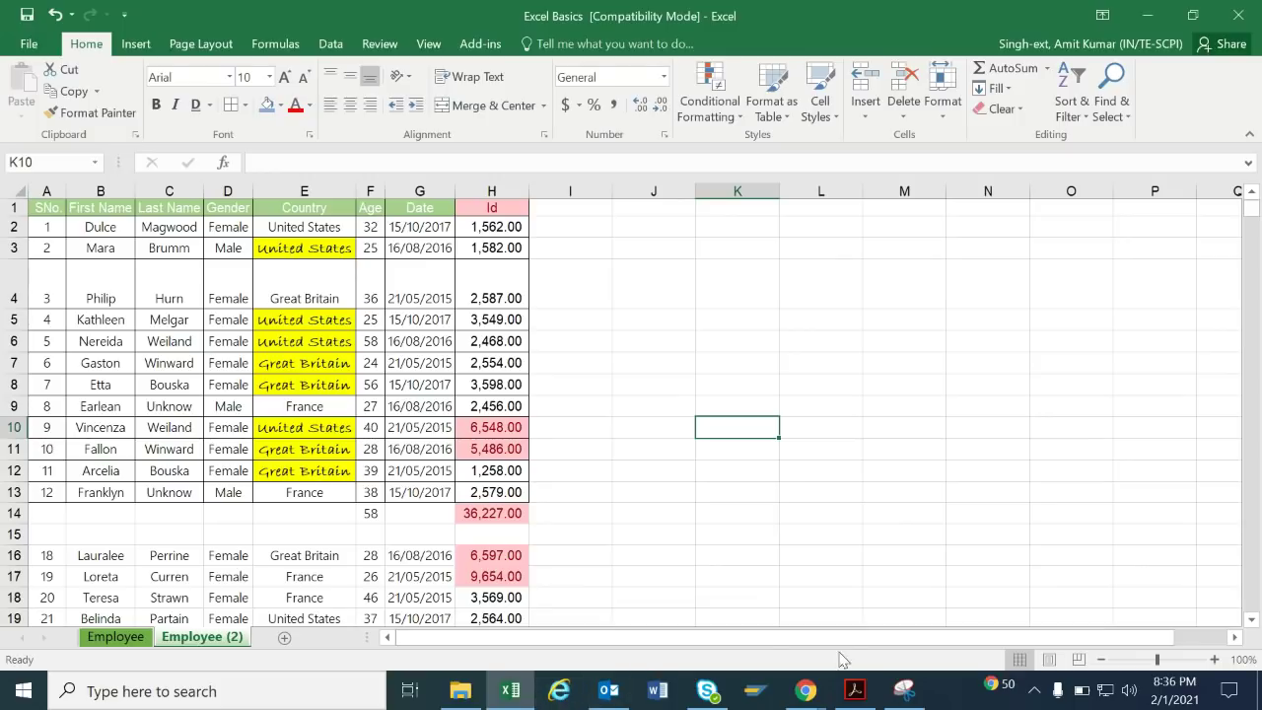
pyautogui.moveTo(818, 694)
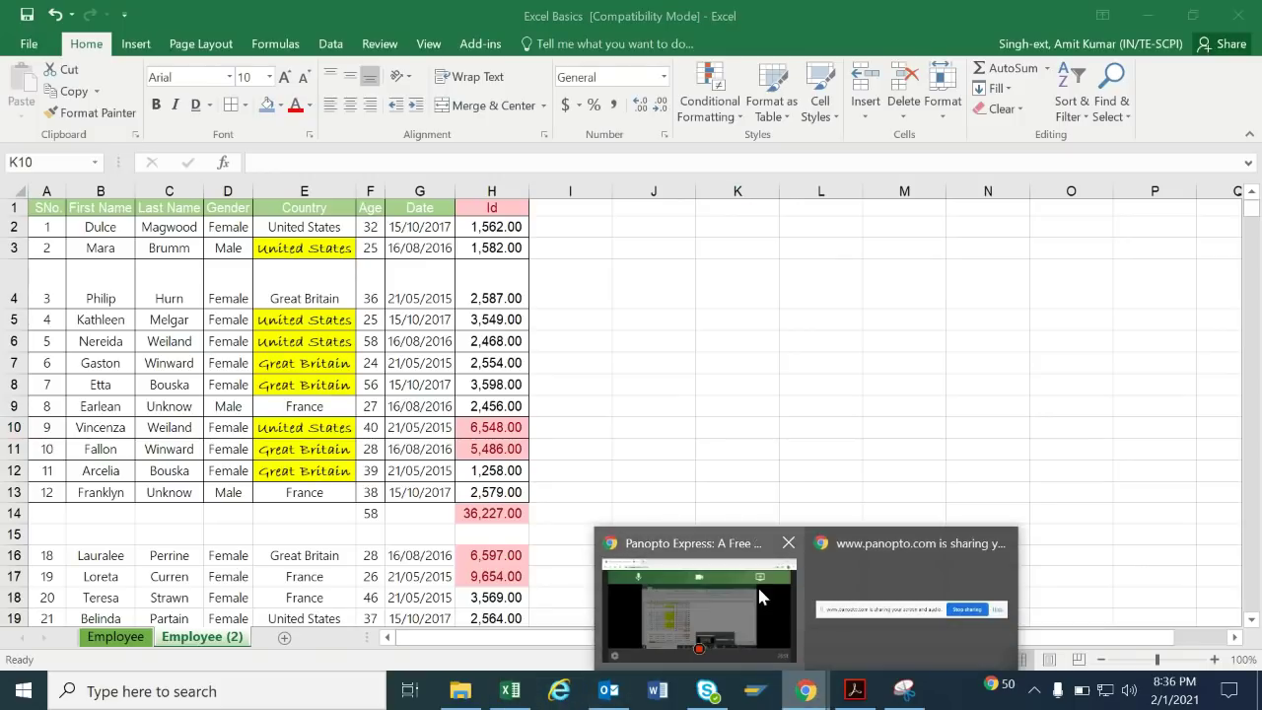
pyautogui.click(759, 596)
pyautogui.click(775, 596)
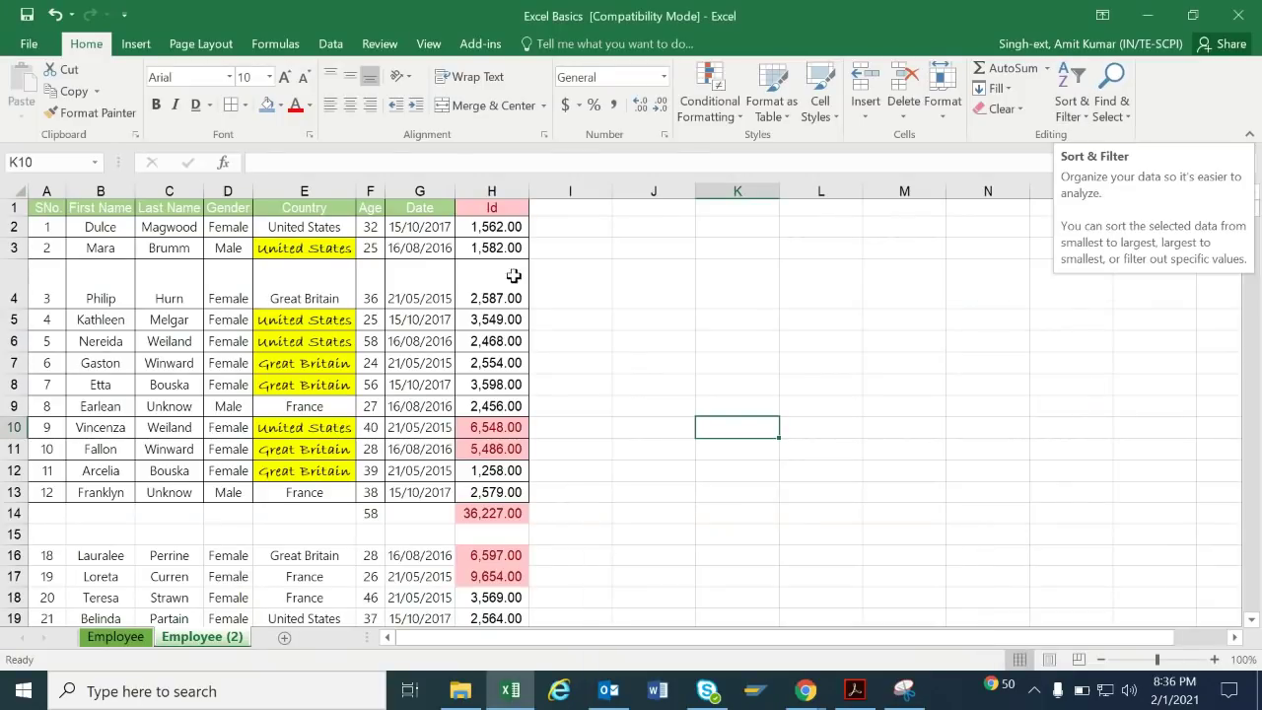
# Insert five blank rows at rows 15–19 below the totals row, then return to the table.
pyautogui.click(7, 534)
pyautogui.moveTo(8, 535); pyautogui.dragTo(8, 604)
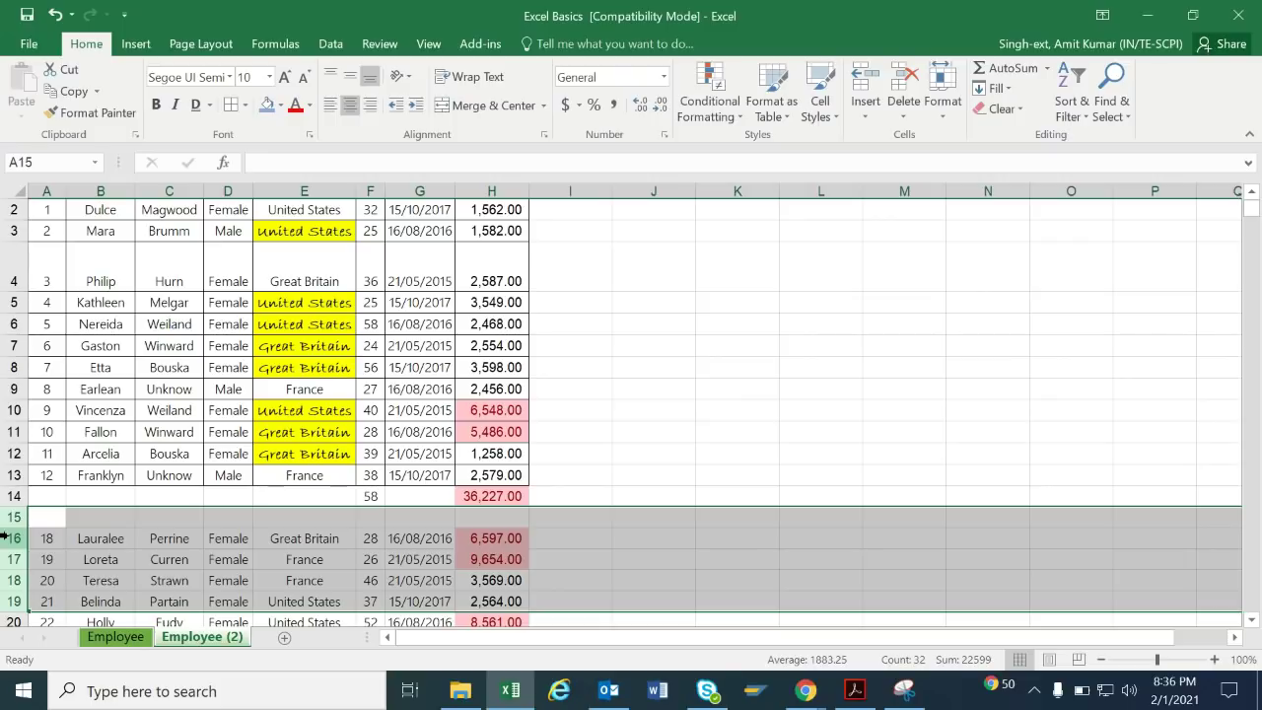
pyautogui.hotkey('ctrl', 'shift', '+')
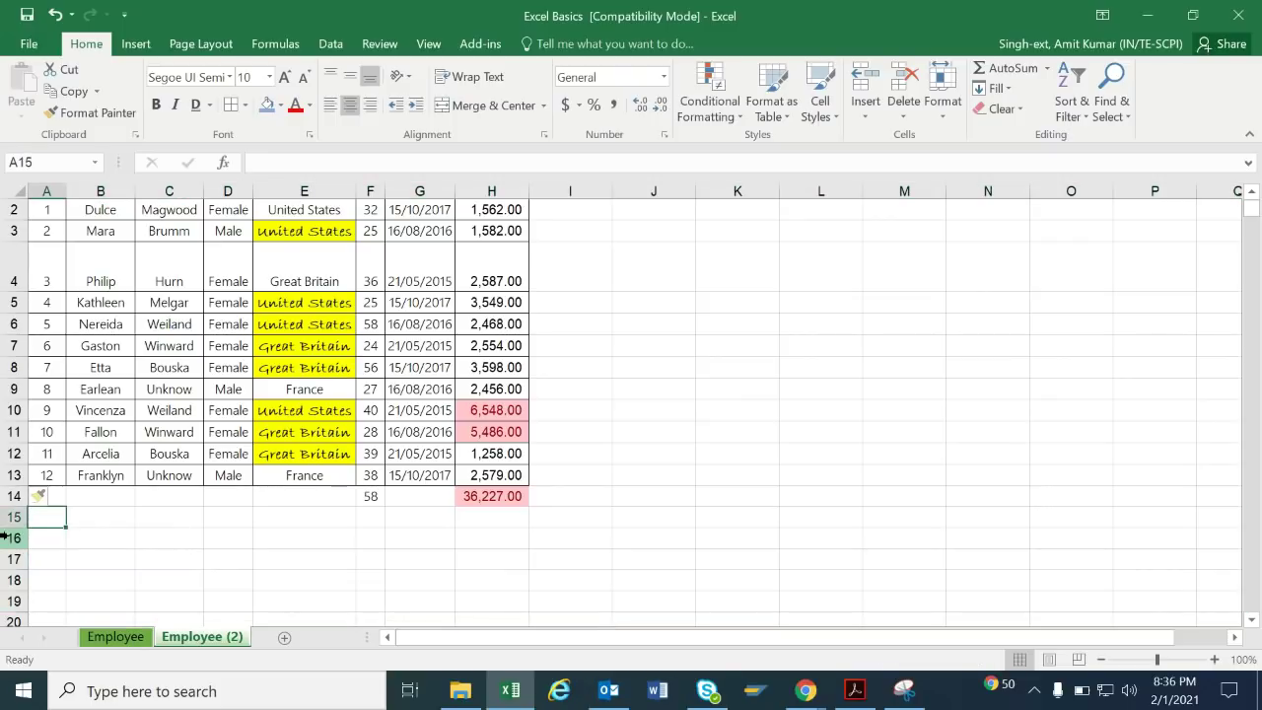
pyautogui.hotkey('ctrl', 'Home')
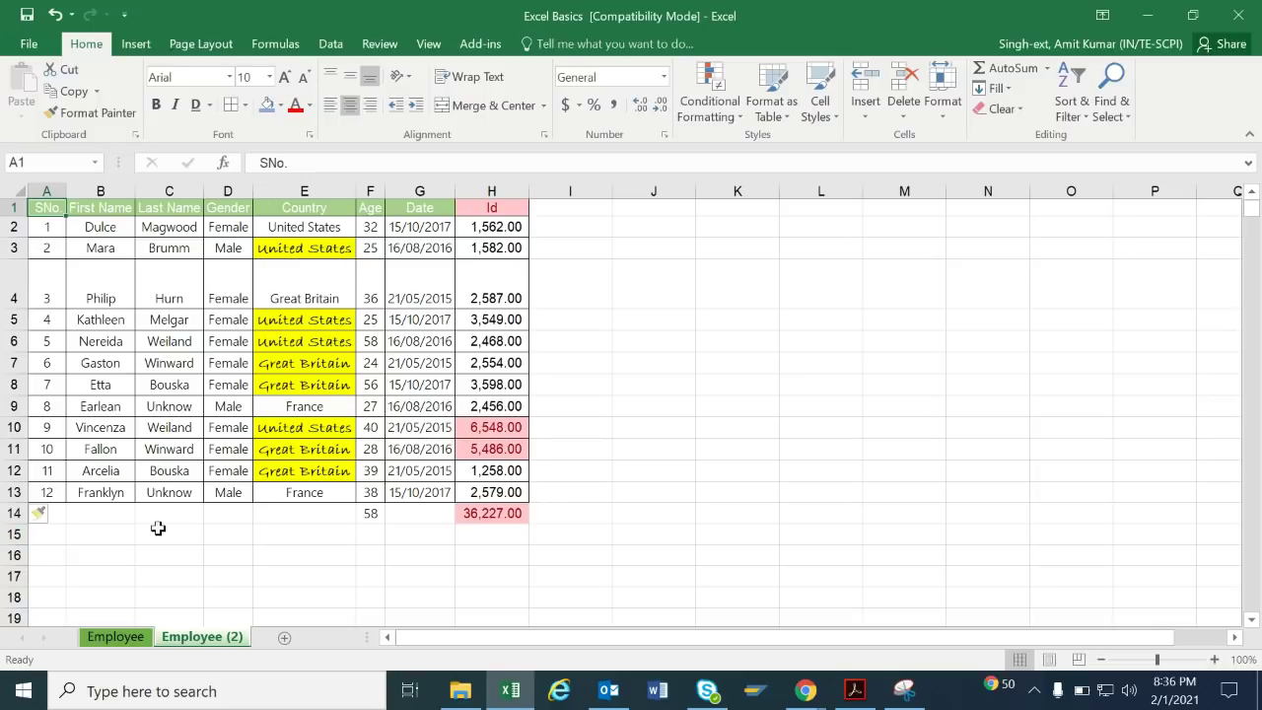
pyautogui.click(208, 335)
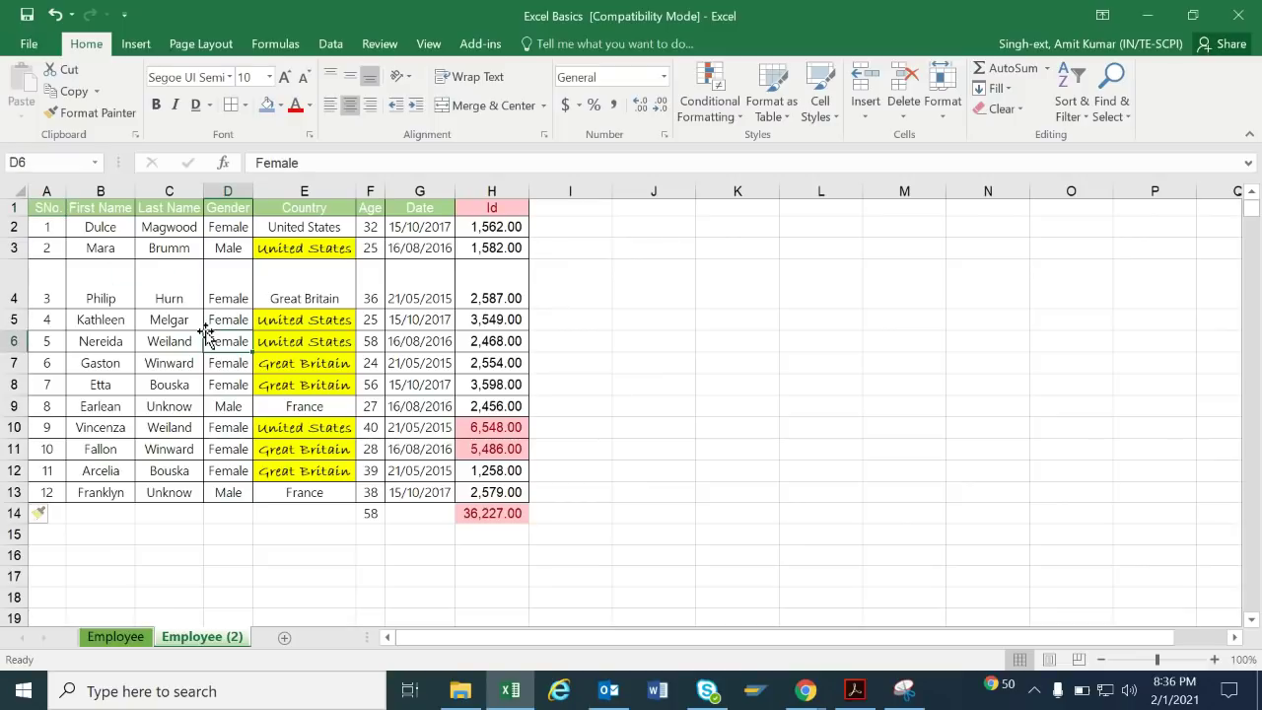
# Turn on filtering and filter the Gender column to show only Female employees.
pyautogui.click(1072, 108)
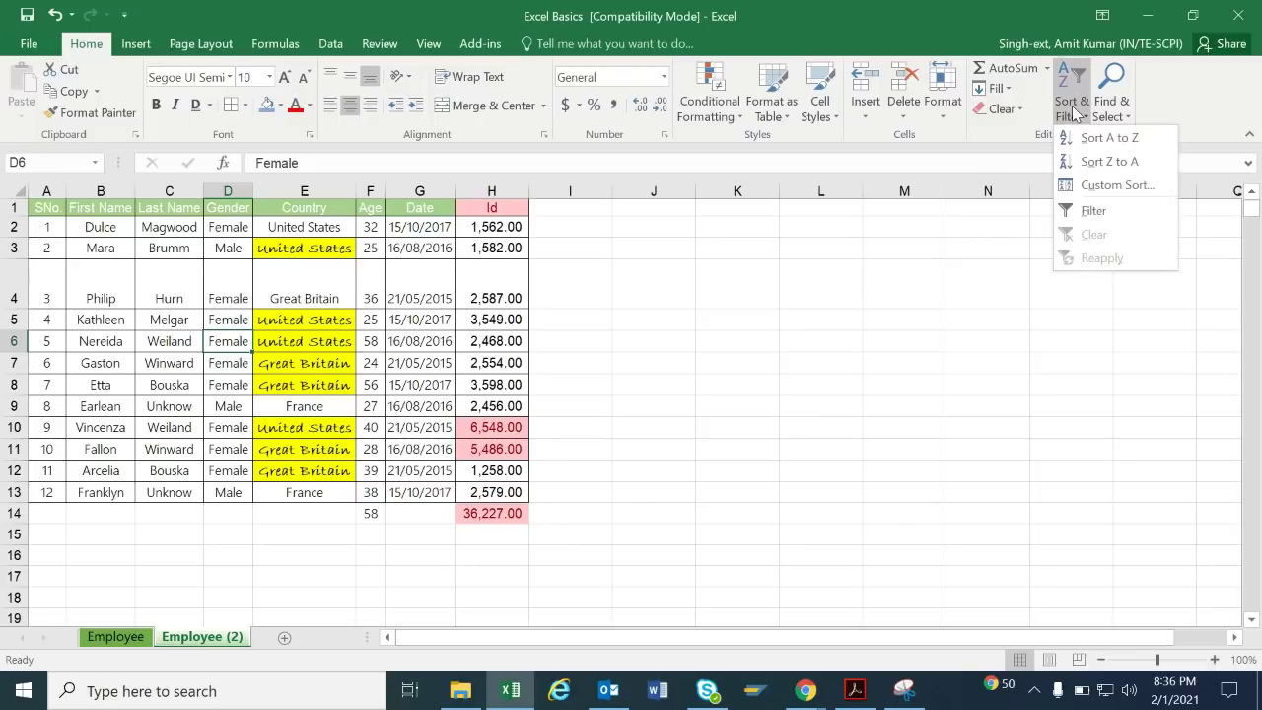
pyautogui.click(1093, 212)
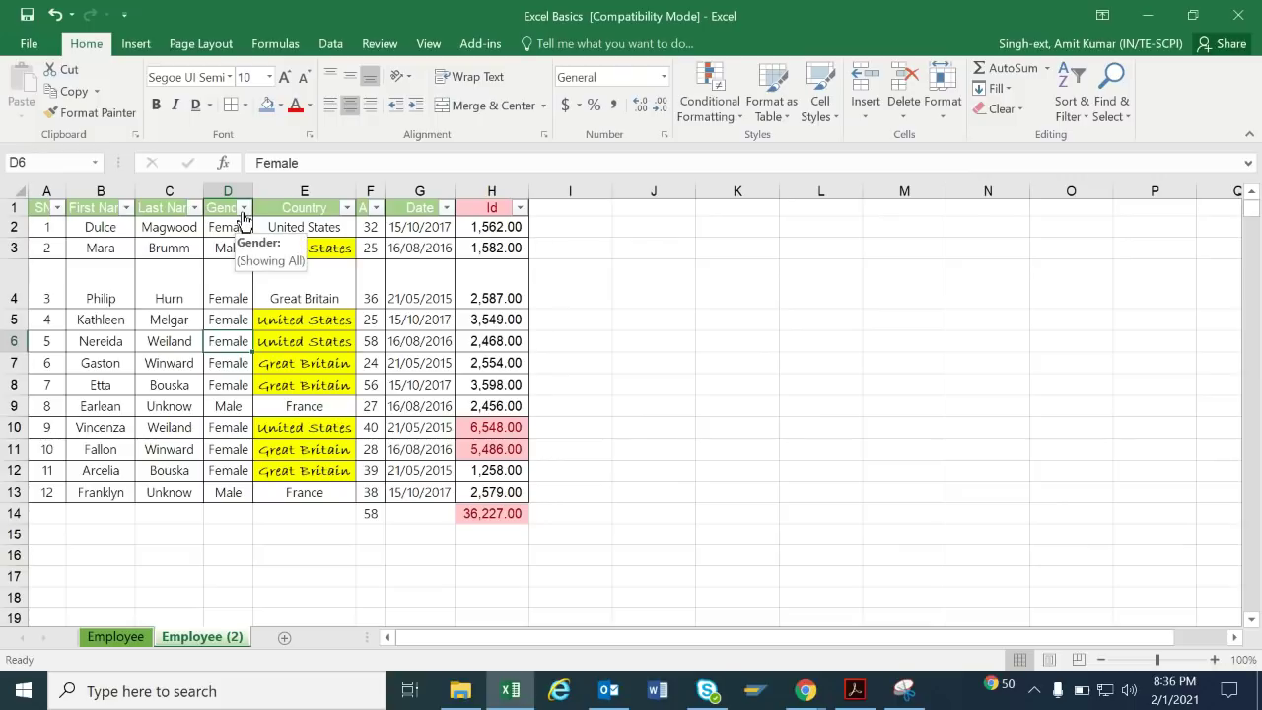
pyautogui.click(244, 208)
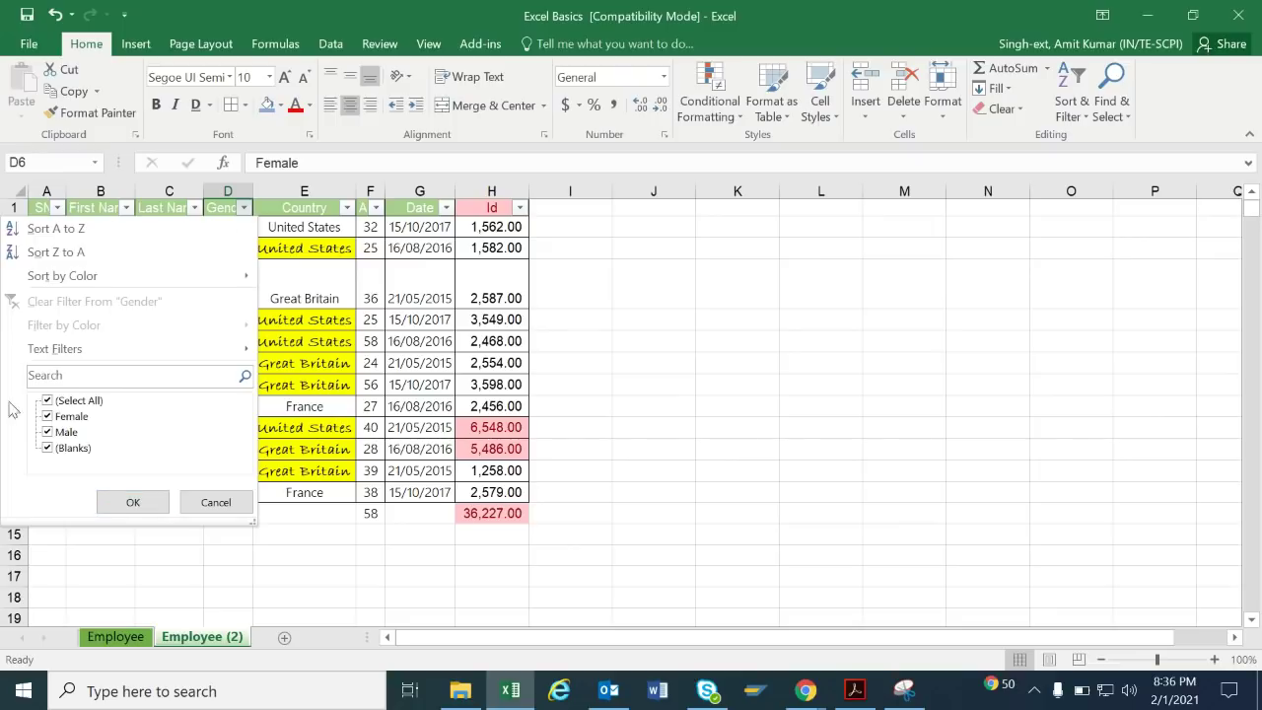
pyautogui.click(65, 400)
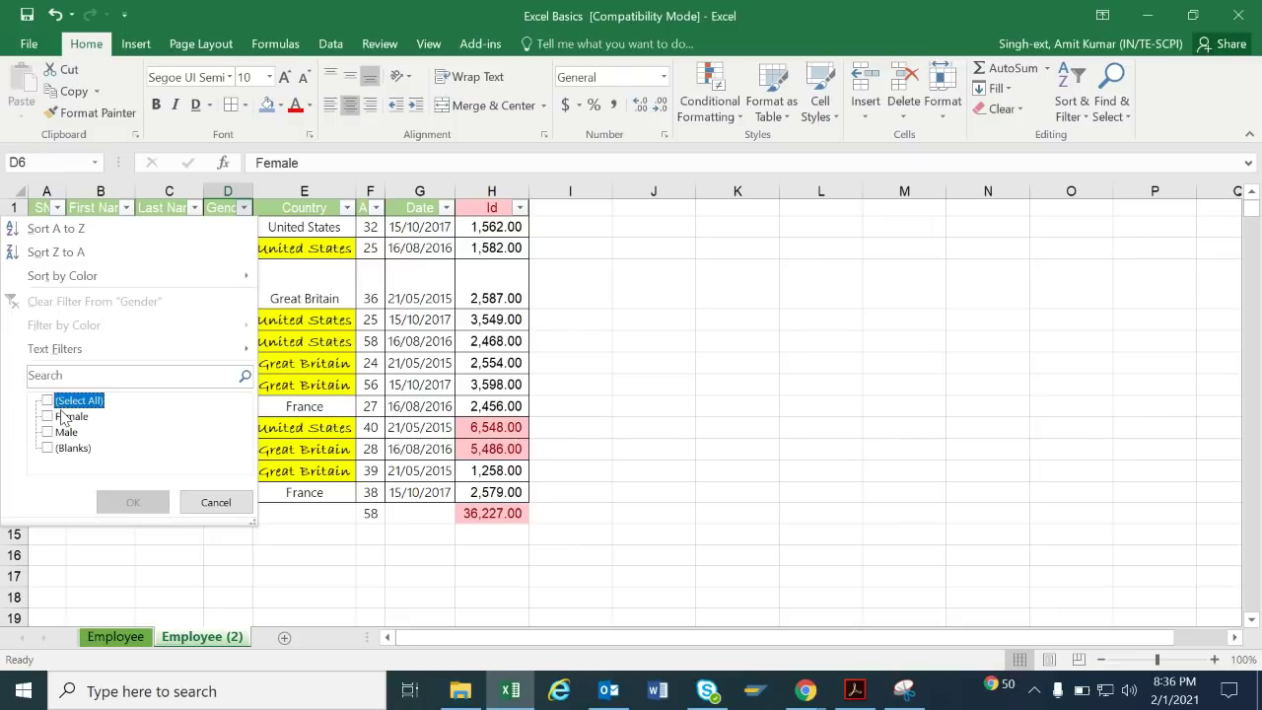
pyautogui.click(81, 419)
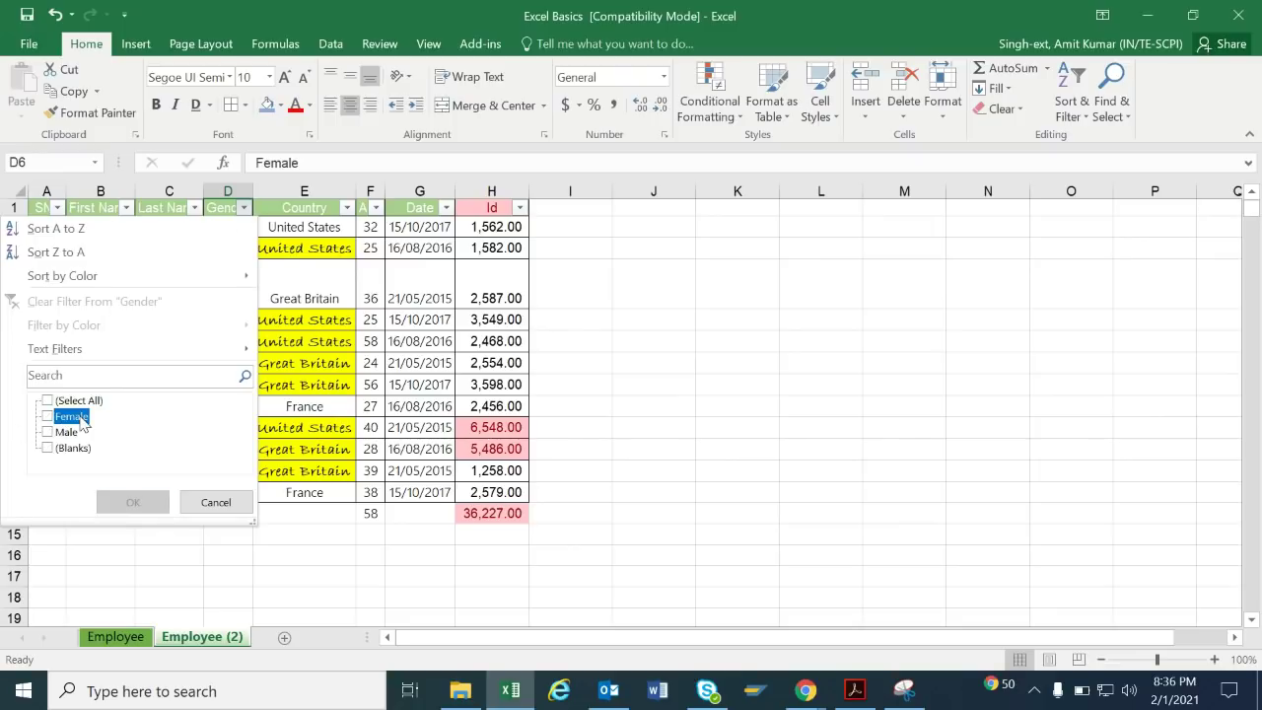
pyautogui.click(122, 498)
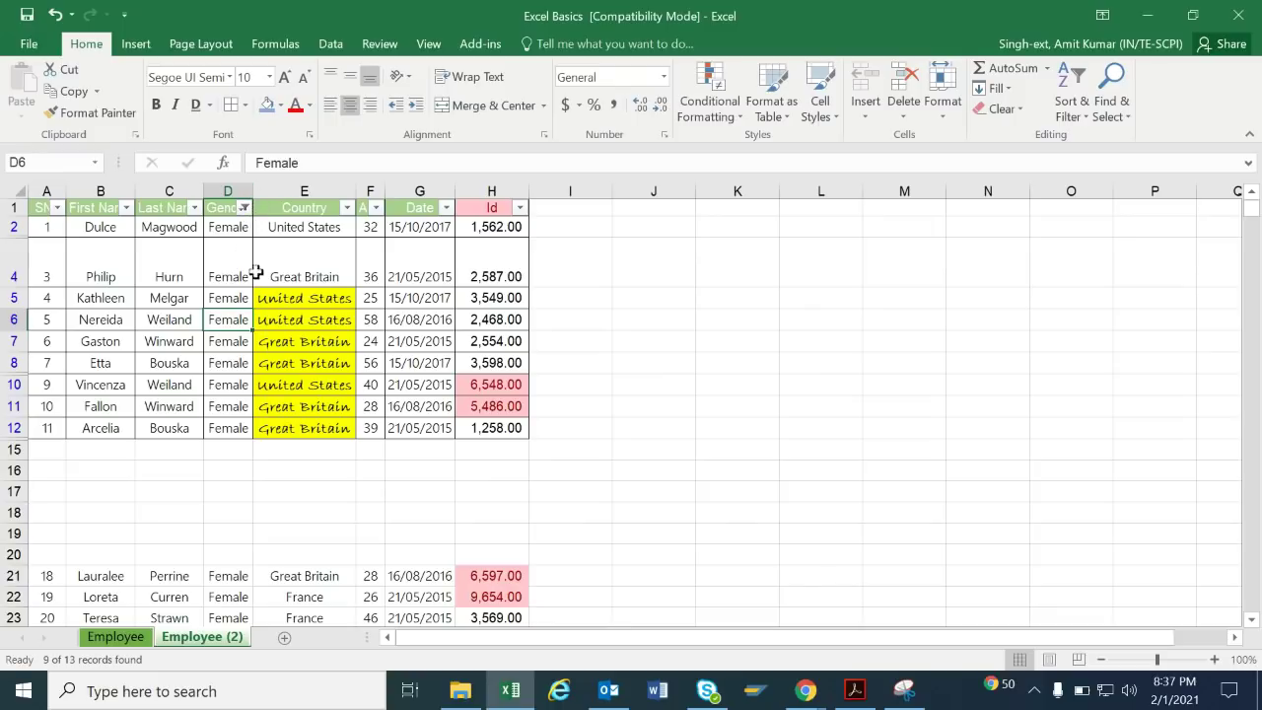
pyautogui.moveTo(232, 230); pyautogui.dragTo(225, 421)
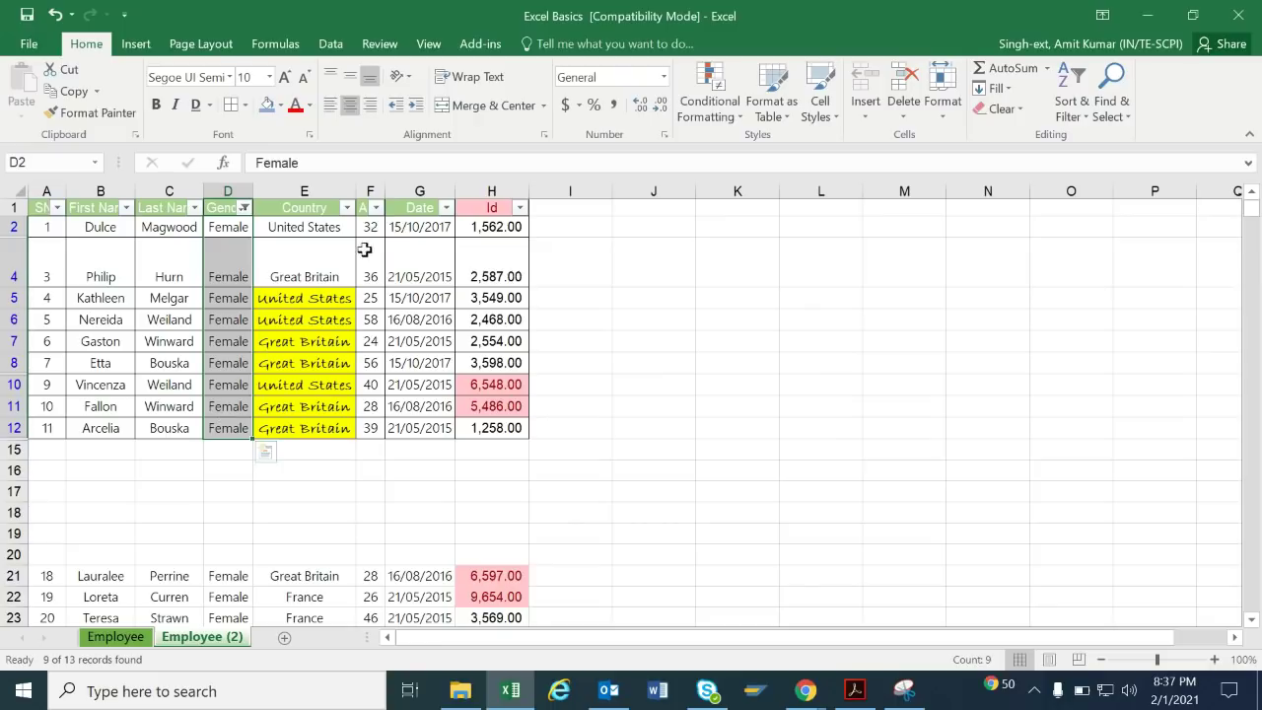
# Narrow the Country filter to United States, then undo to restore all rows.
pyautogui.click(346, 207)
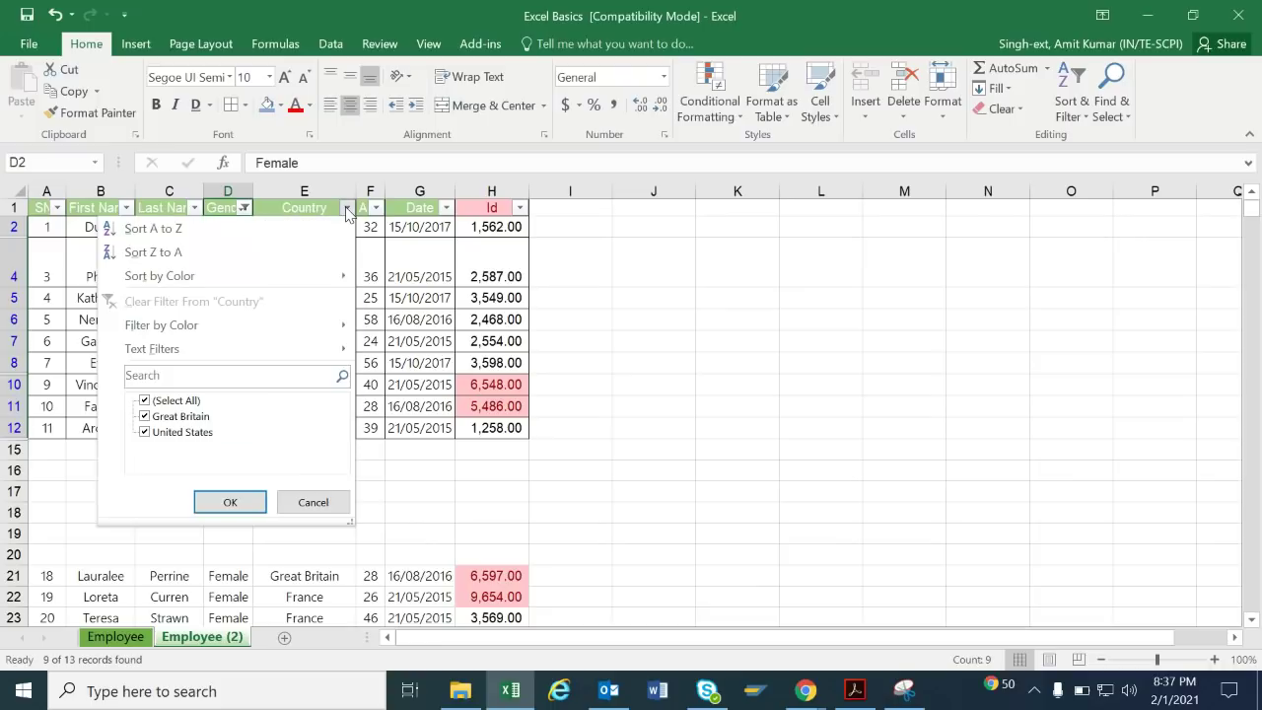
pyautogui.click(183, 401)
pyautogui.click(180, 431)
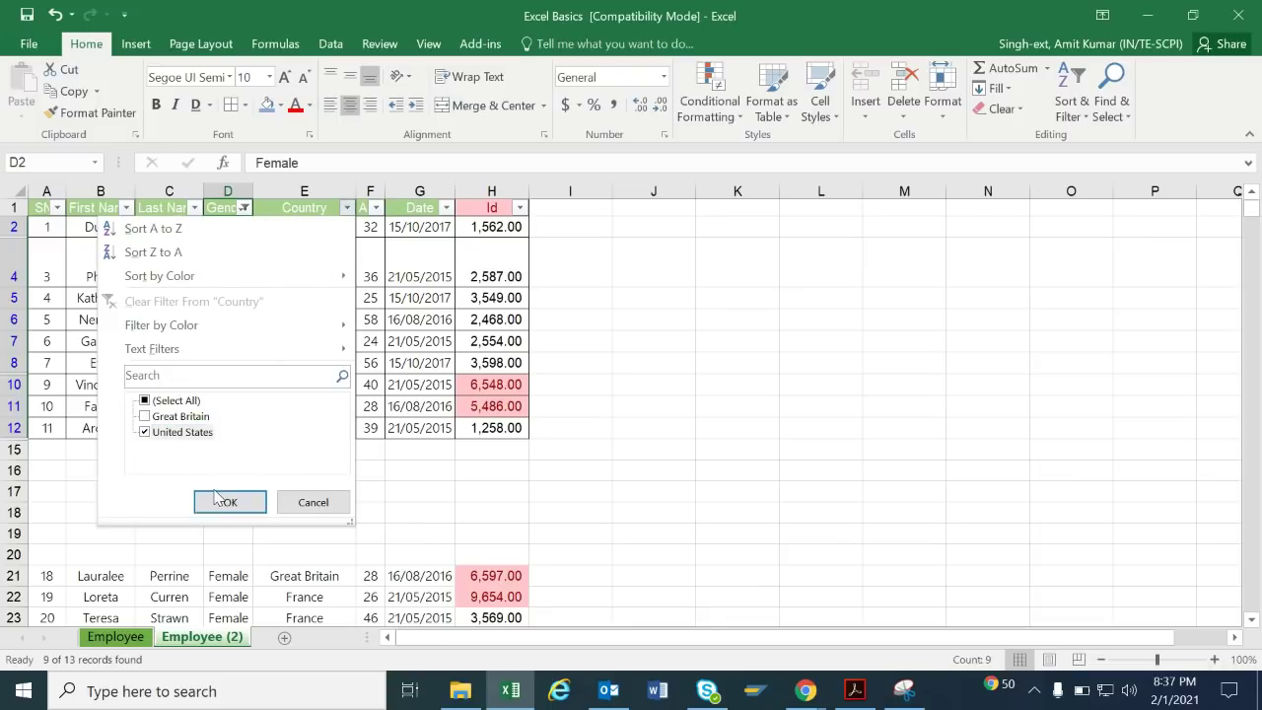
pyautogui.click(217, 497)
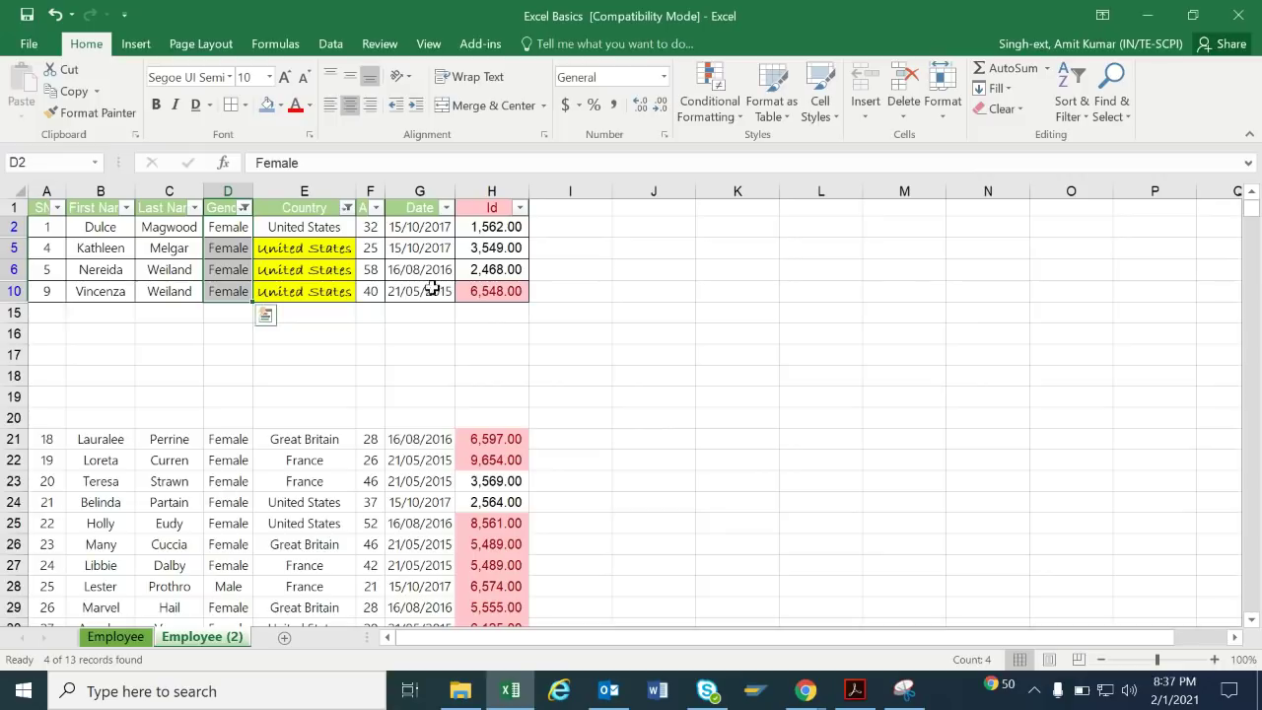
pyautogui.click(333, 288)
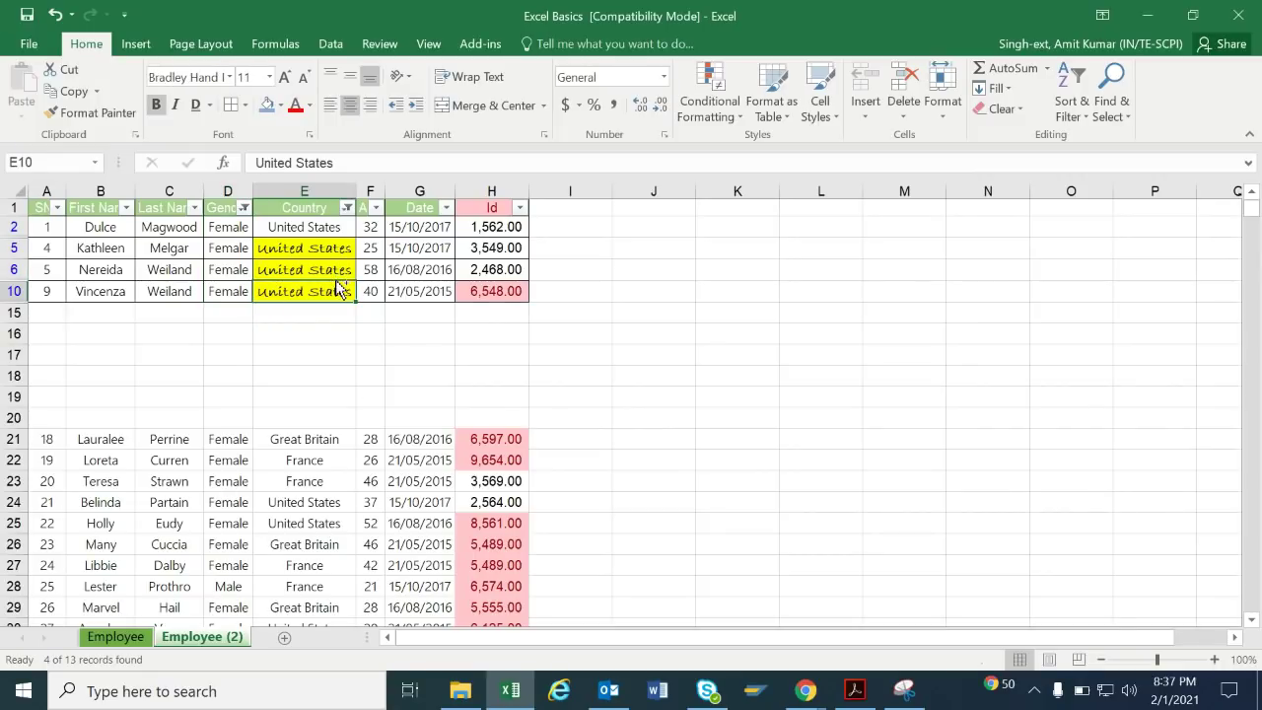
pyautogui.hotkey('ctrl', 'z')
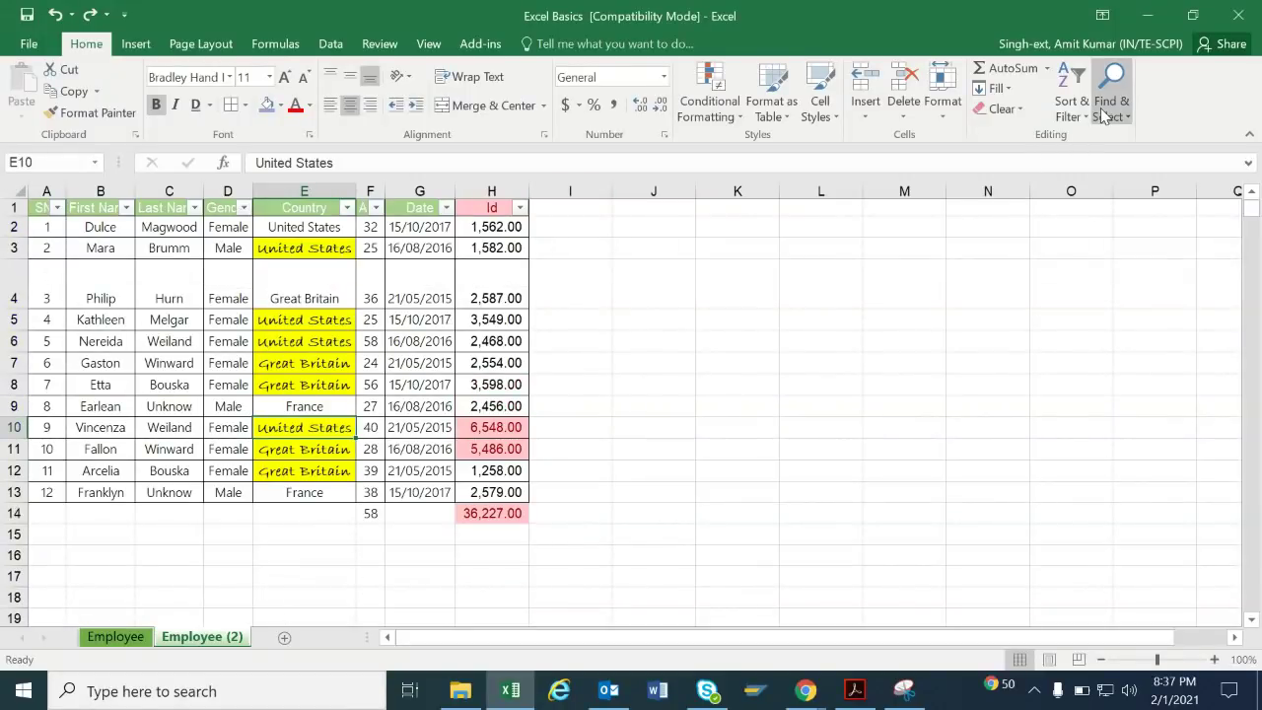
pyautogui.click(1083, 116)
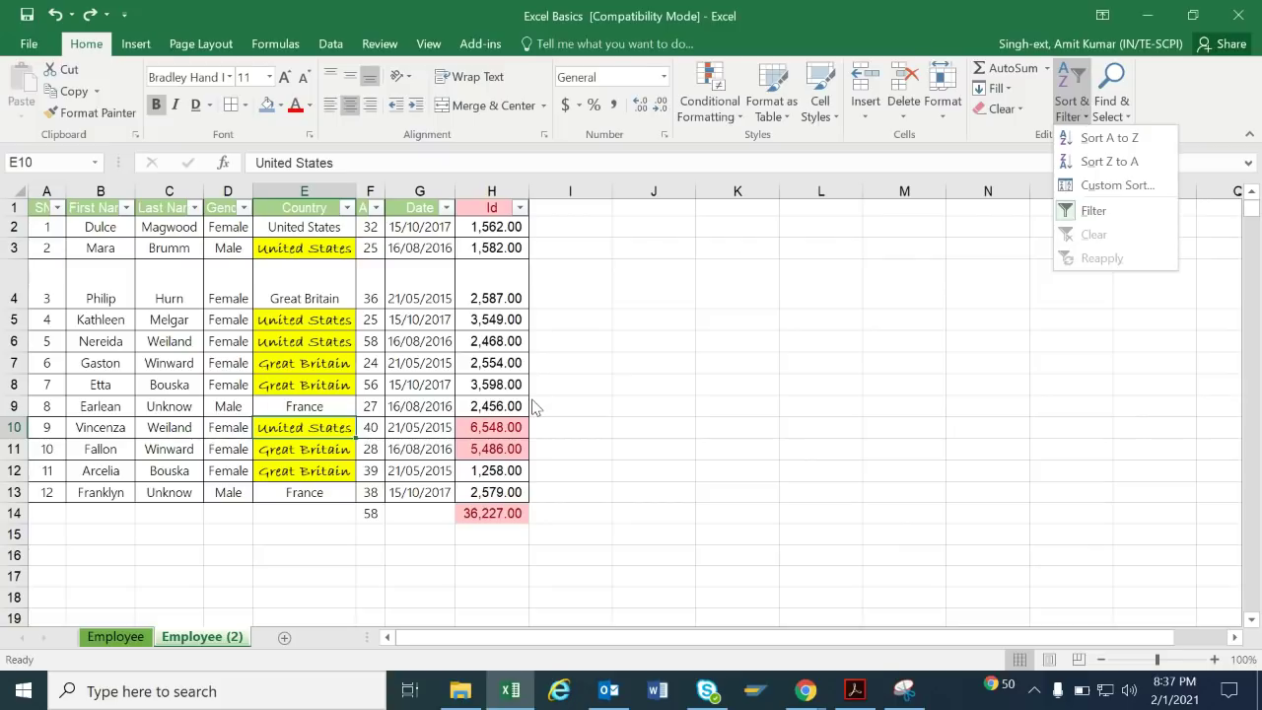
pyautogui.click(672, 389)
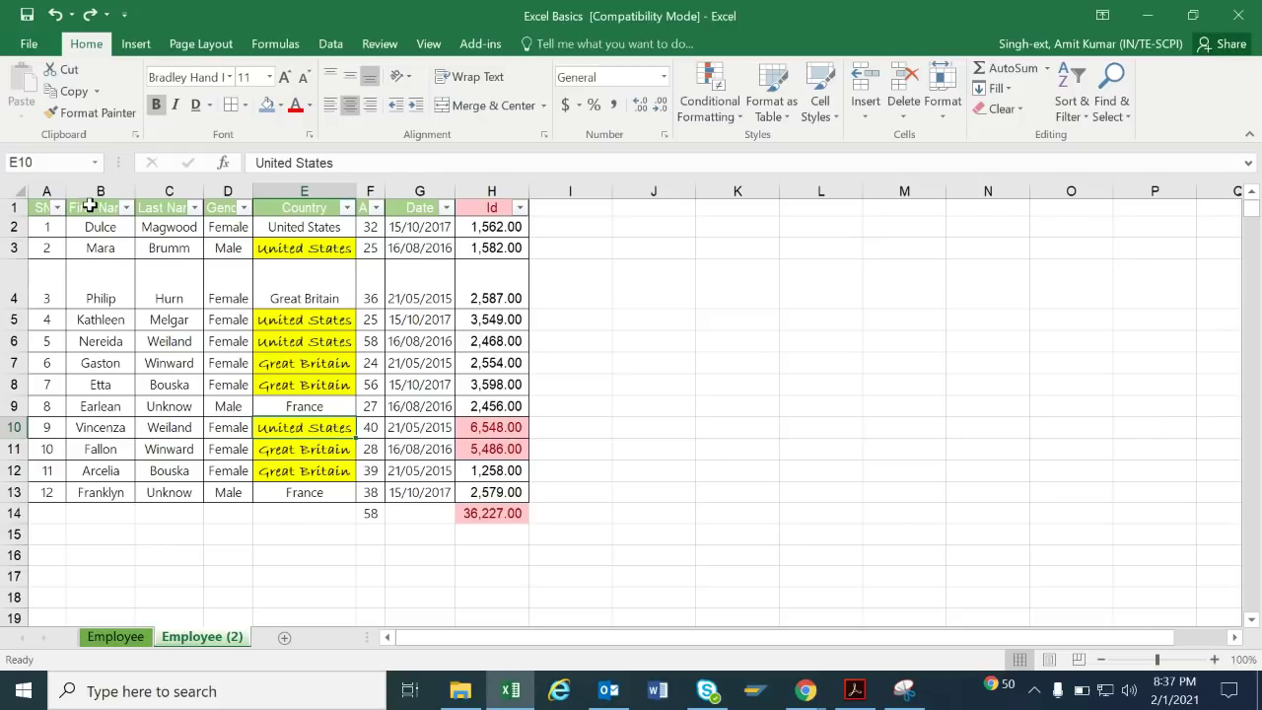
pyautogui.click(90, 187)
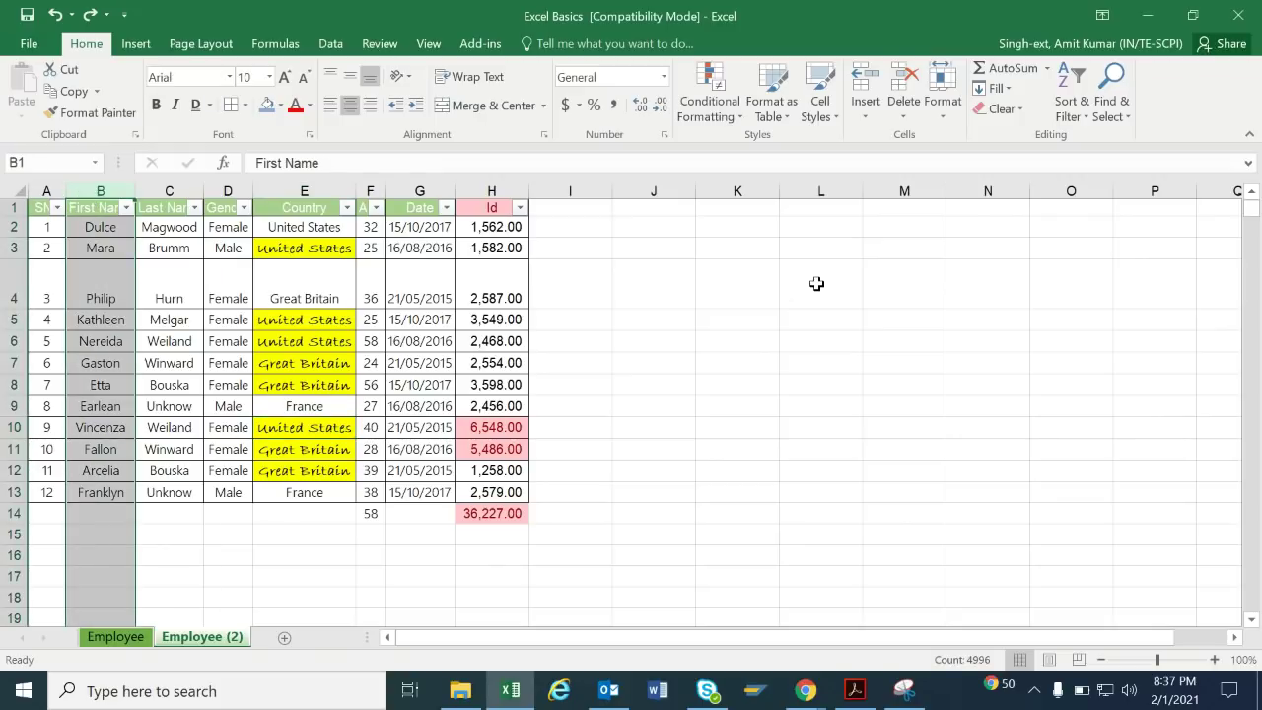
pyautogui.click(1072, 106)
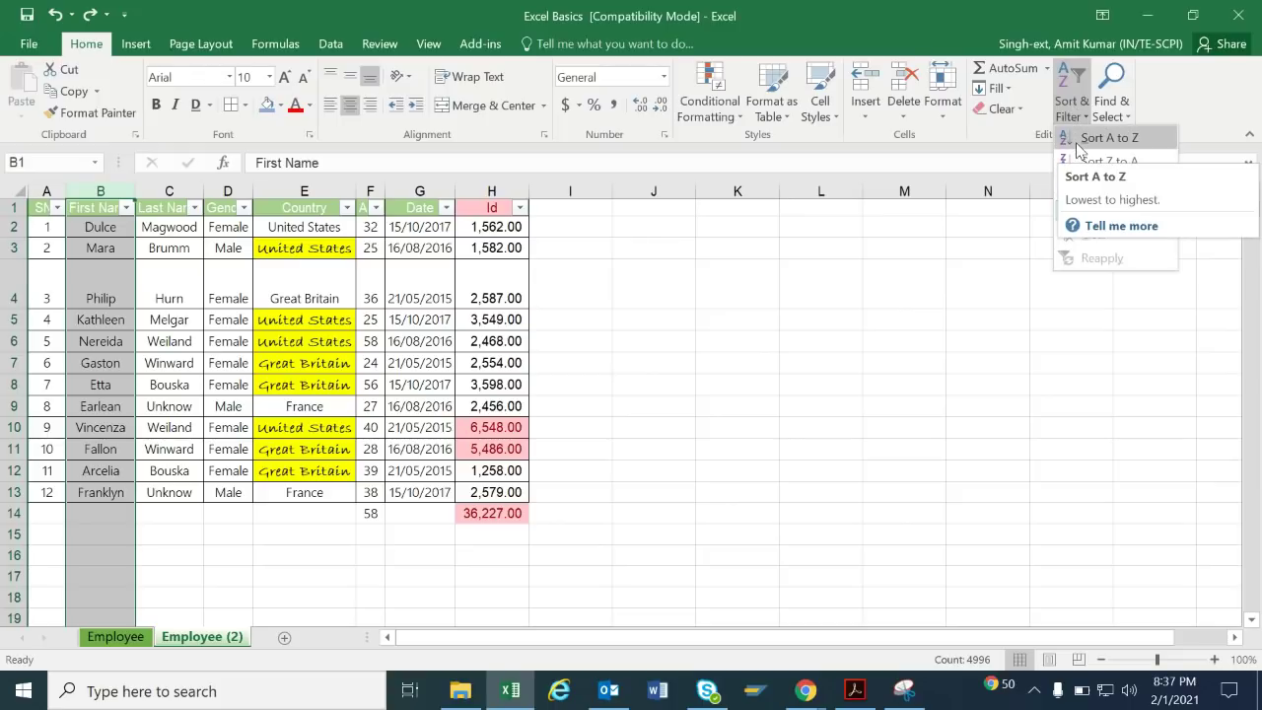
pyautogui.click(1079, 143)
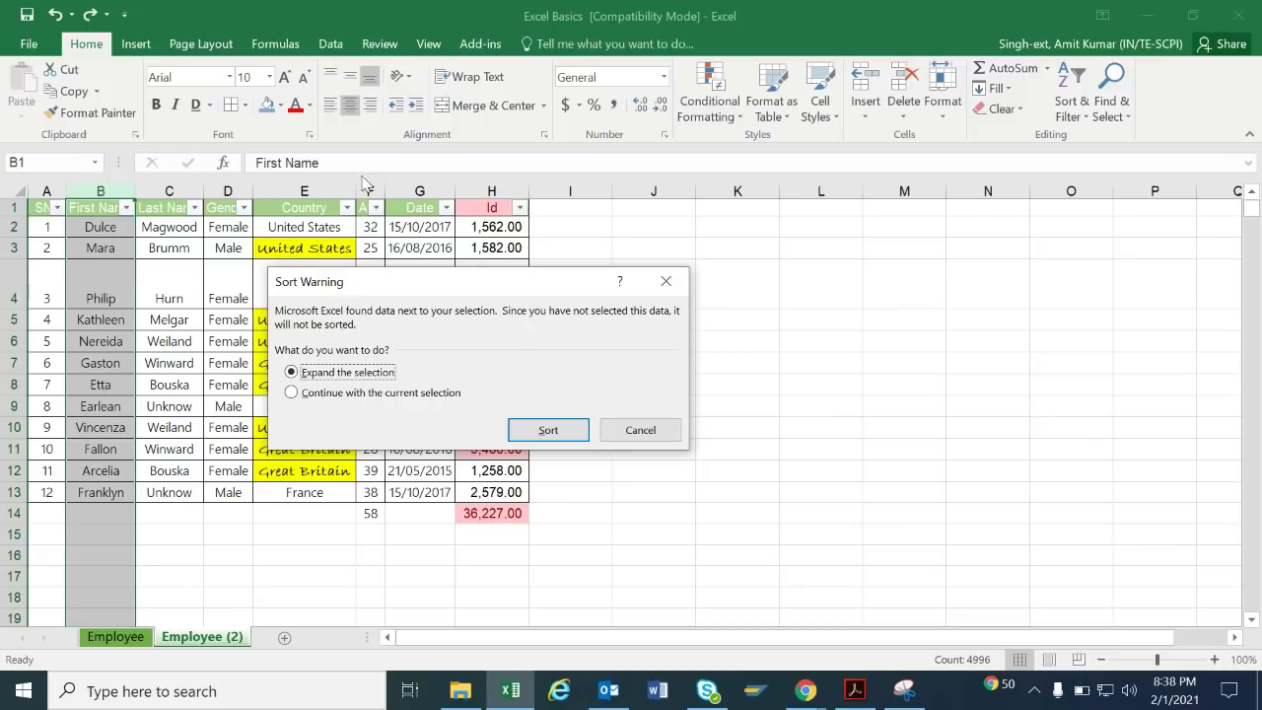
pyautogui.click(345, 393)
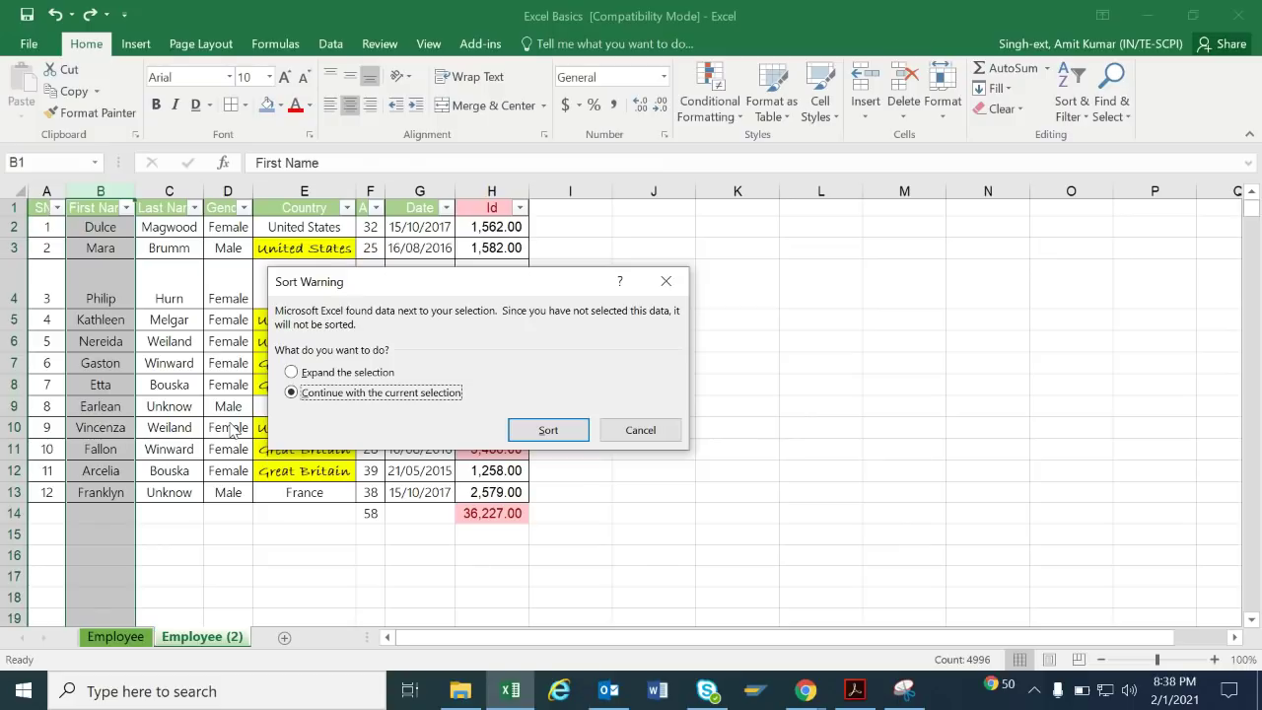
pyautogui.click(348, 374)
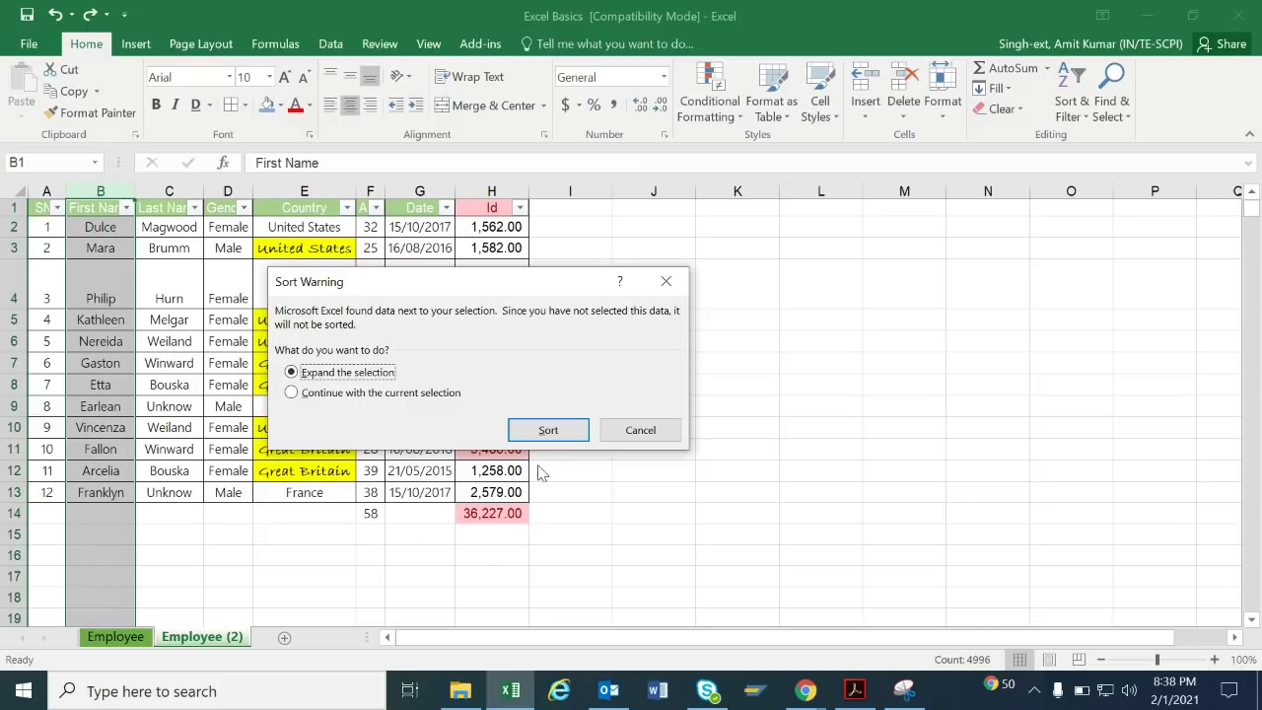
pyautogui.click(544, 430)
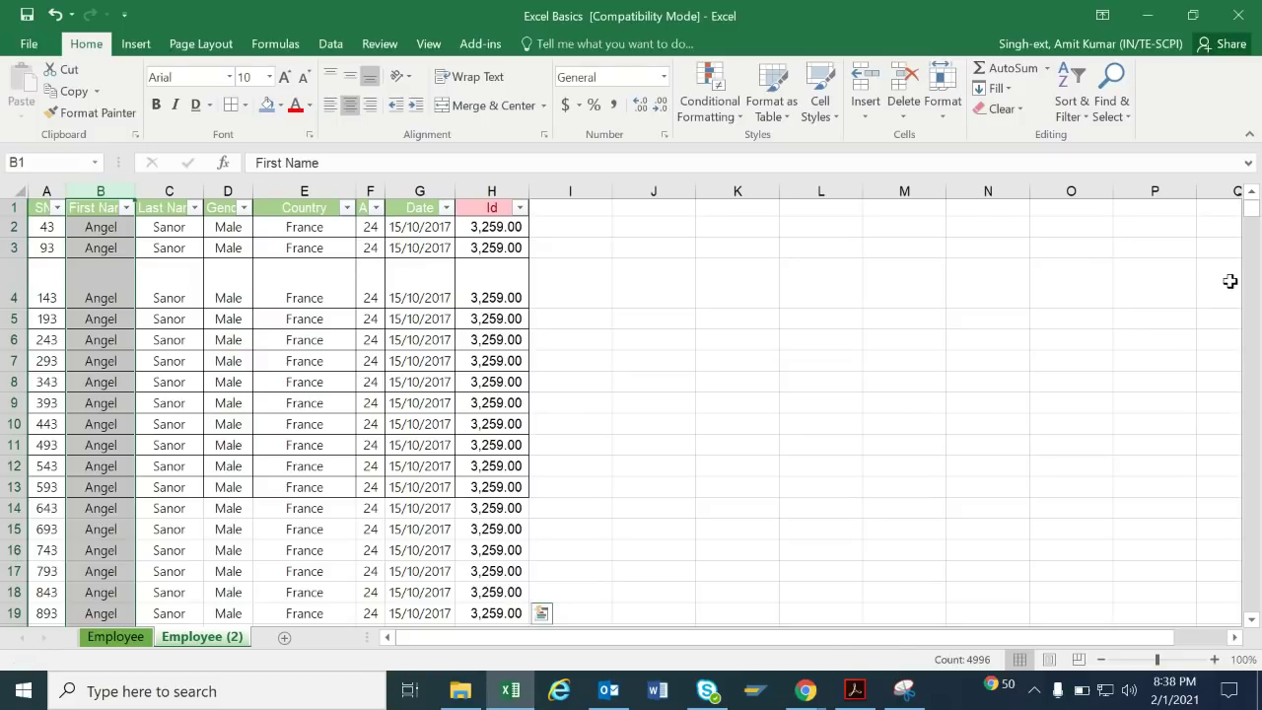
pyautogui.hotkey('ctrl', 'z')
pyautogui.click(344, 276)
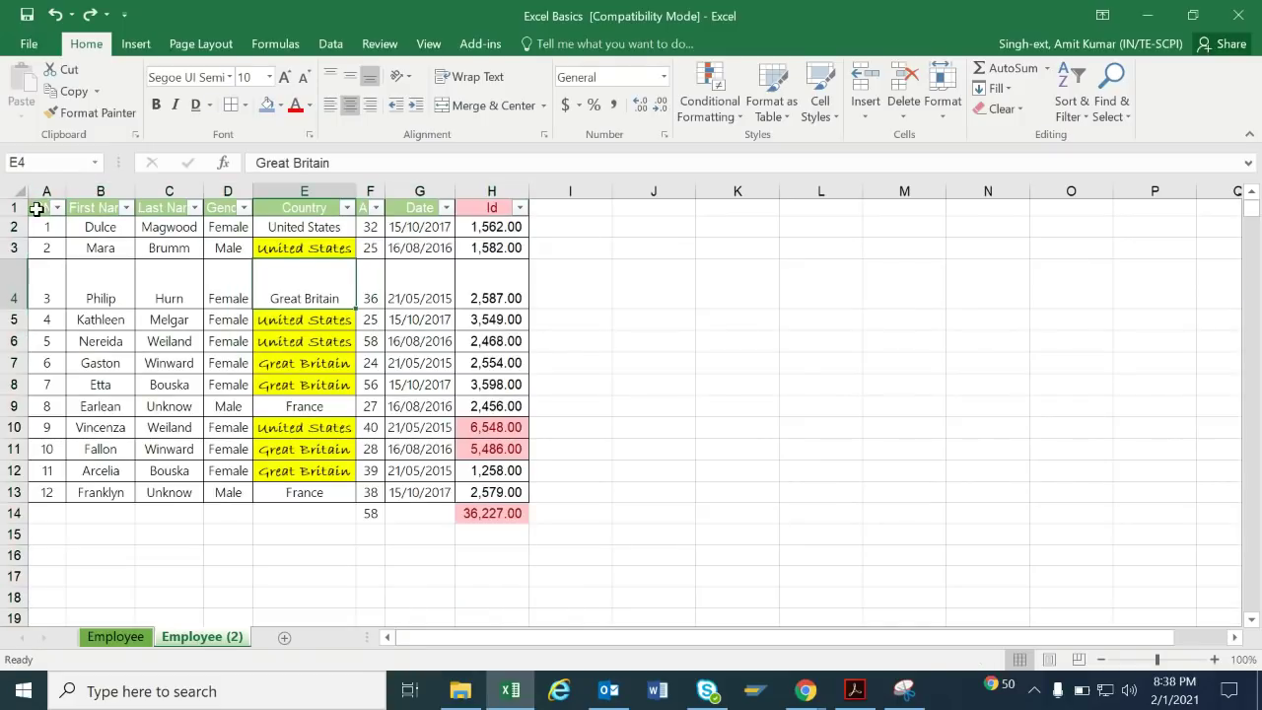
# Sort B2:B13 A to Z, expanding the selection so whole rows move together.
pyautogui.click(93, 228)
pyautogui.moveTo(94, 228); pyautogui.dragTo(102, 492)
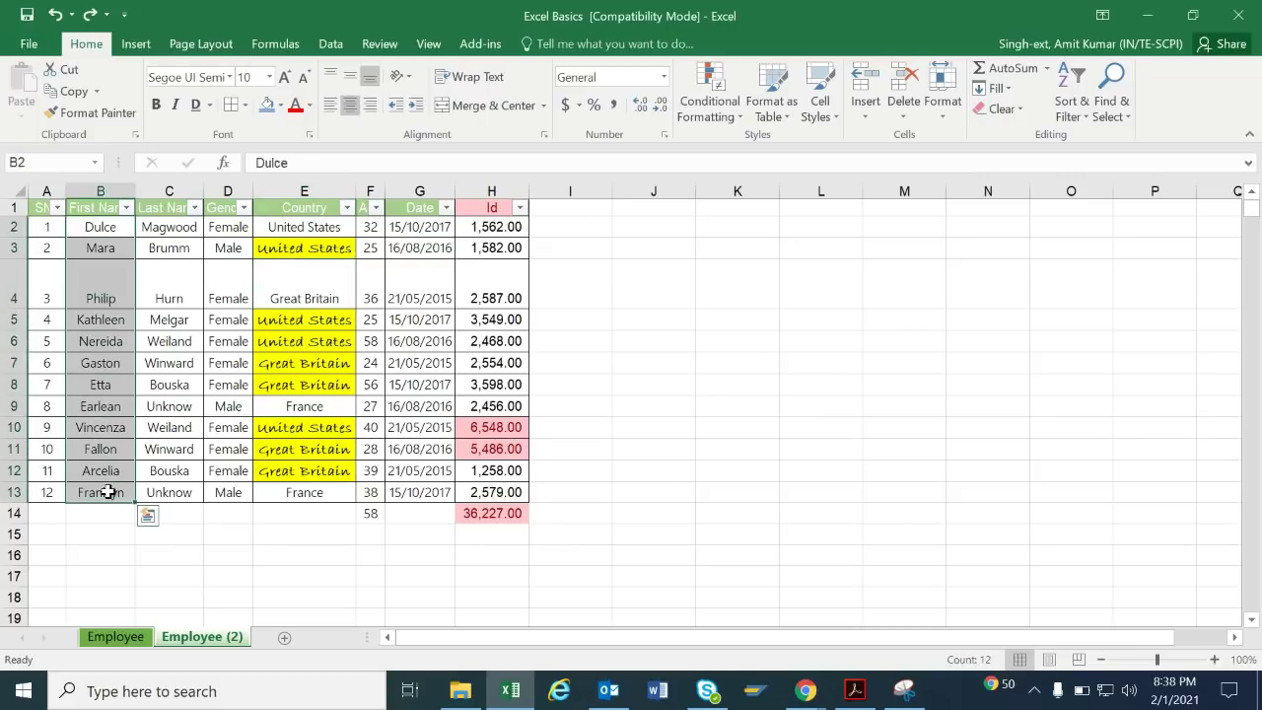
pyautogui.click(1073, 103)
pyautogui.click(1092, 139)
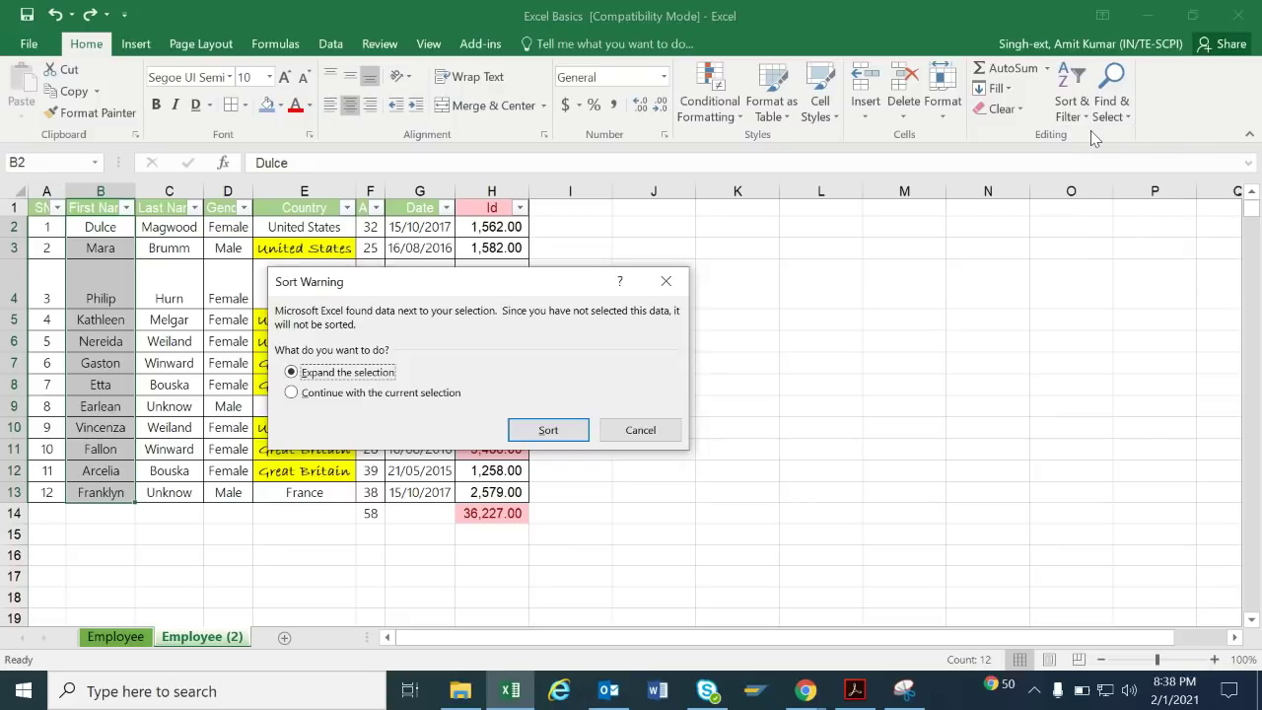
pyautogui.click(558, 431)
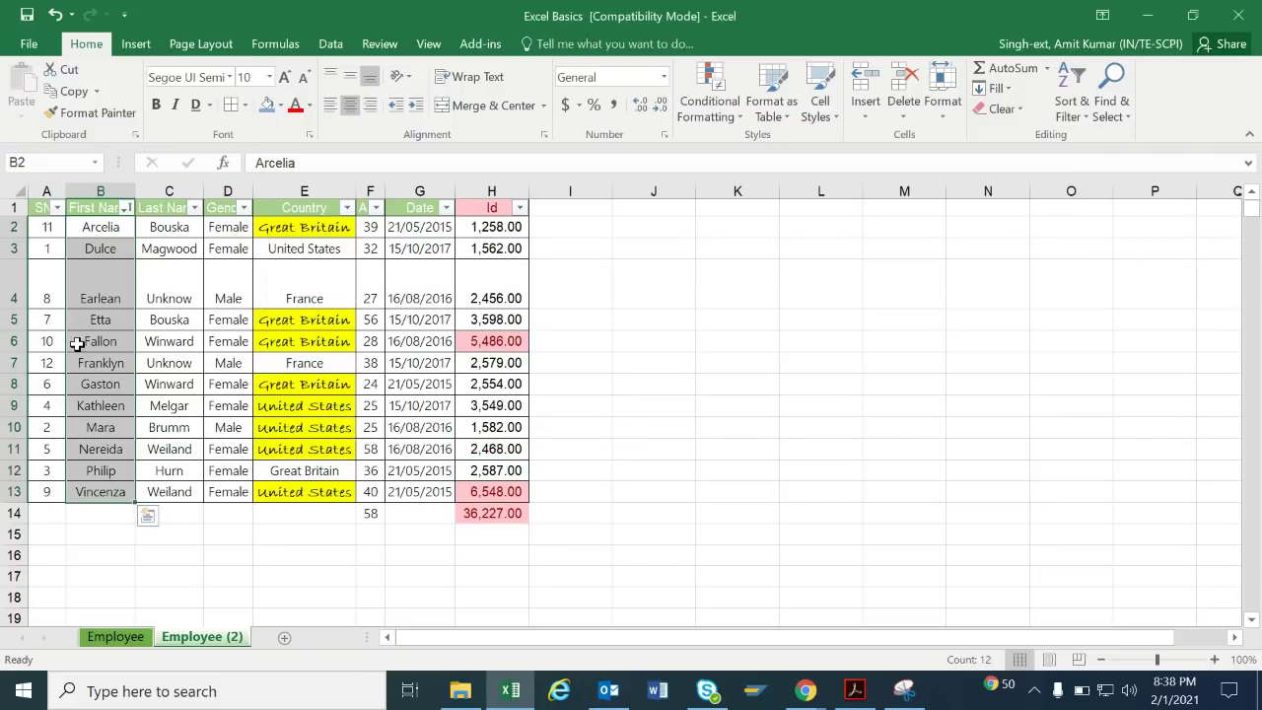
# Select serial numbers, first names and column H to review the sorted rows.
pyautogui.moveTo(45, 242); pyautogui.dragTo(42, 483)
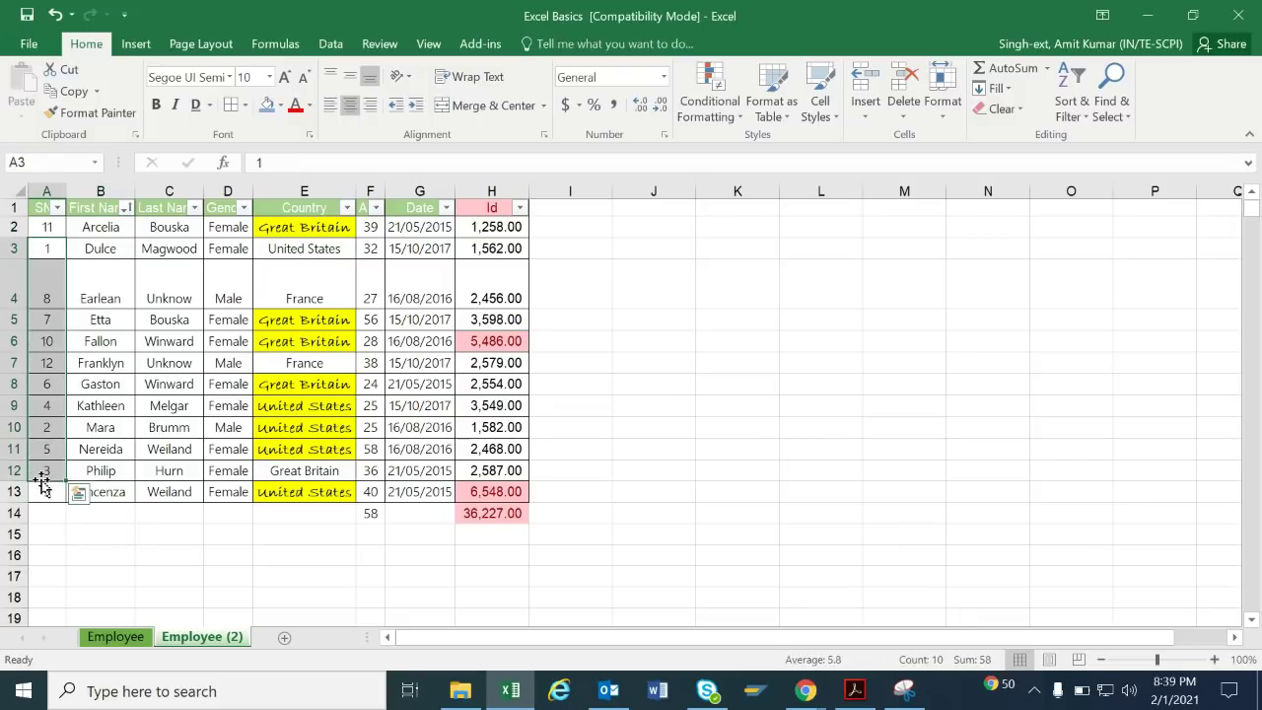
pyautogui.moveTo(101, 227); pyautogui.dragTo(117, 471)
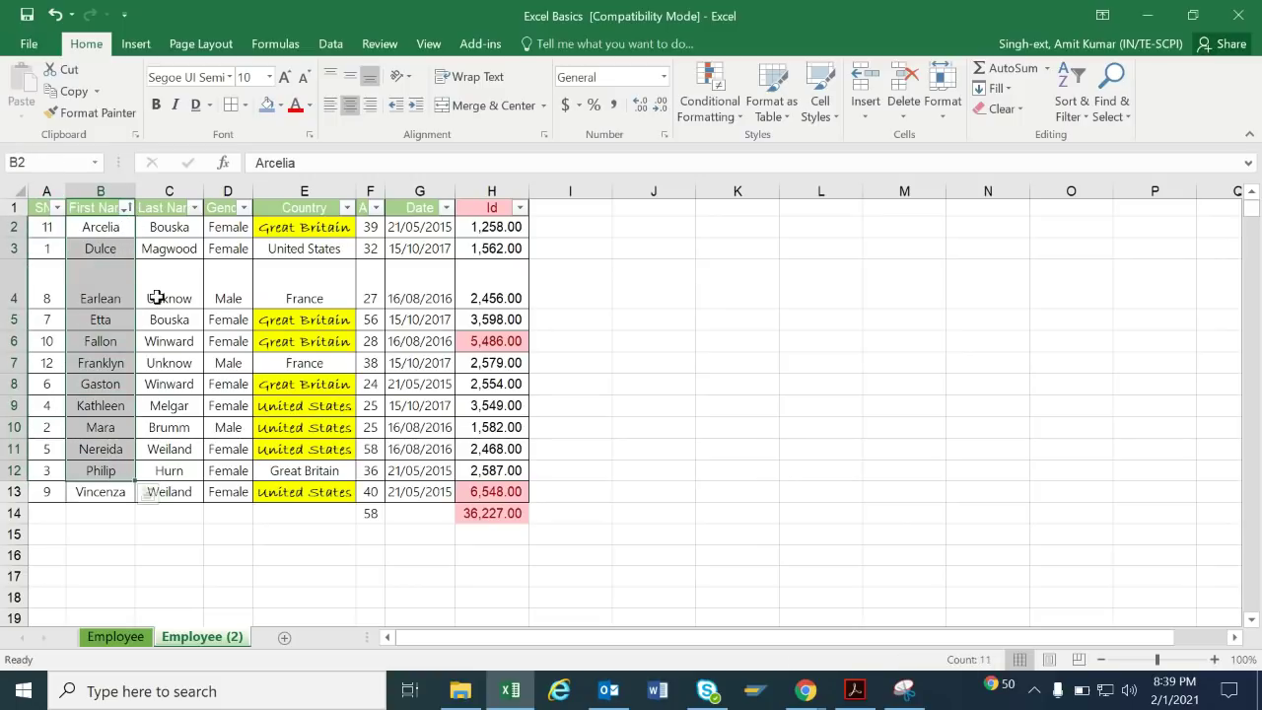
pyautogui.click(491, 189)
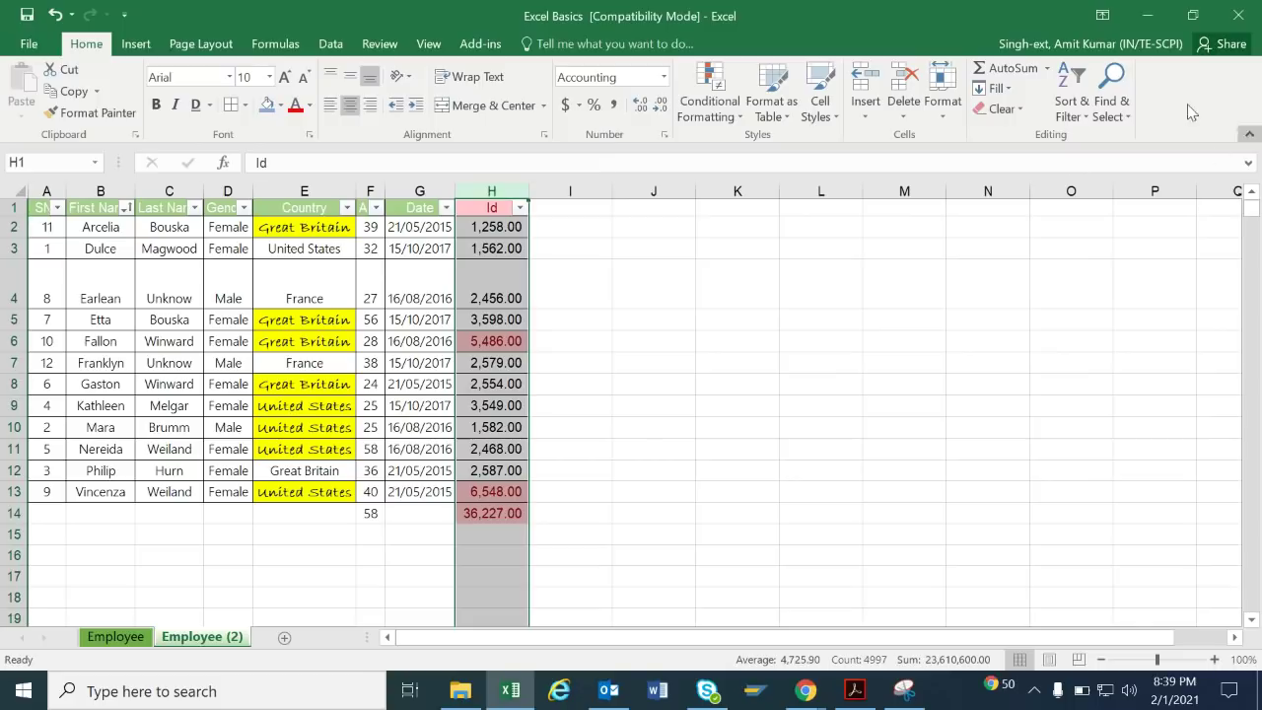
# Sort the Id values in H2:H11 smallest to largest, expanding to whole rows.
pyautogui.click(1073, 109)
pyautogui.click(748, 436)
pyautogui.moveTo(493, 227); pyautogui.dragTo(495, 491)
pyautogui.click(1084, 108)
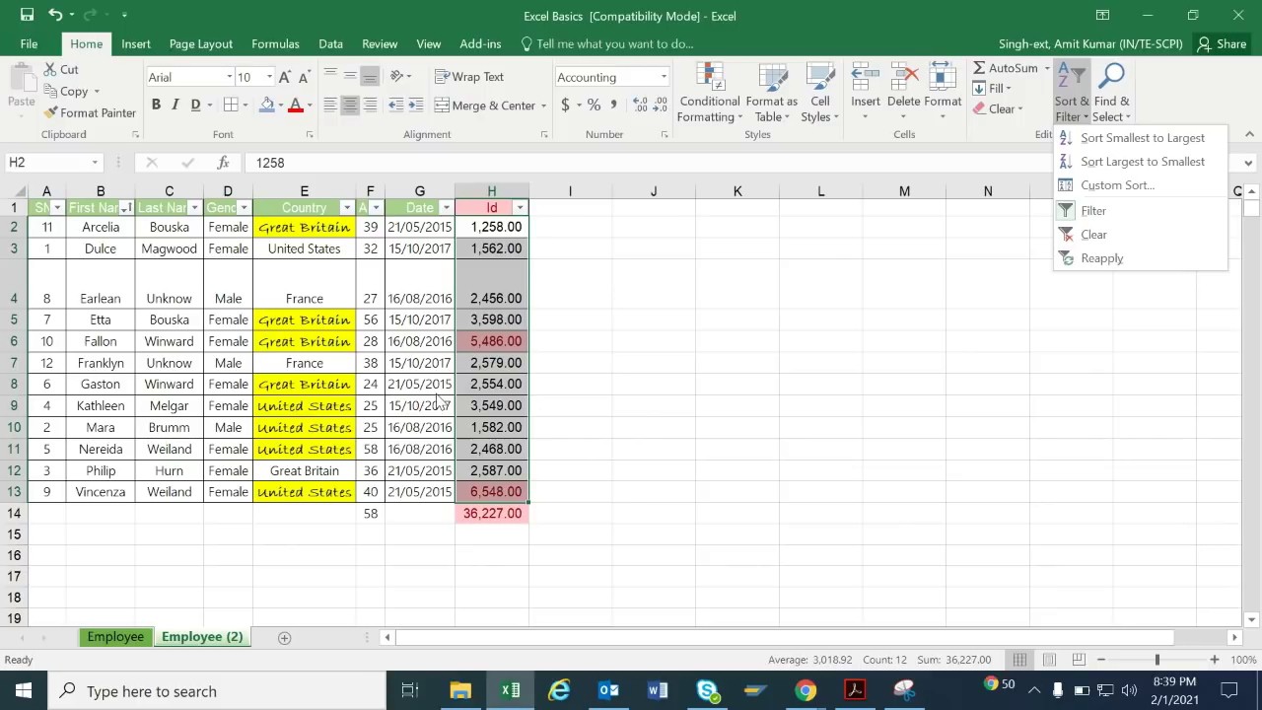
pyautogui.click(1136, 139)
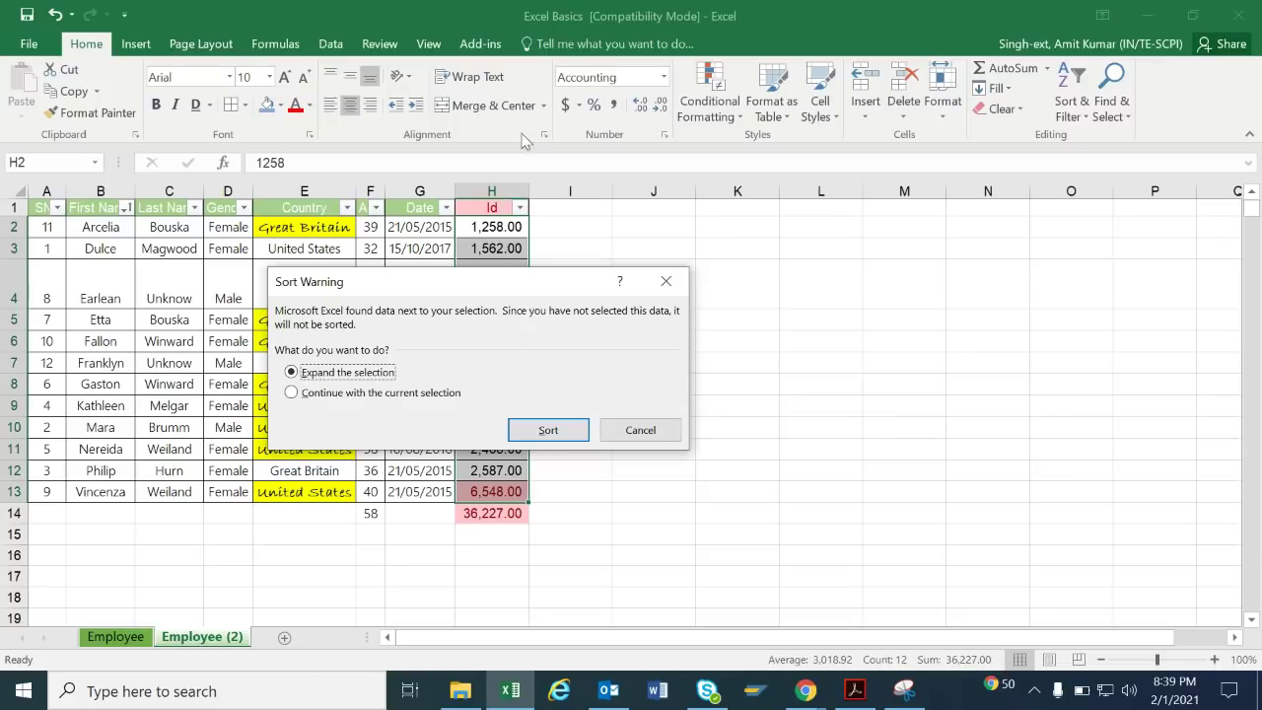
pyautogui.click(548, 431)
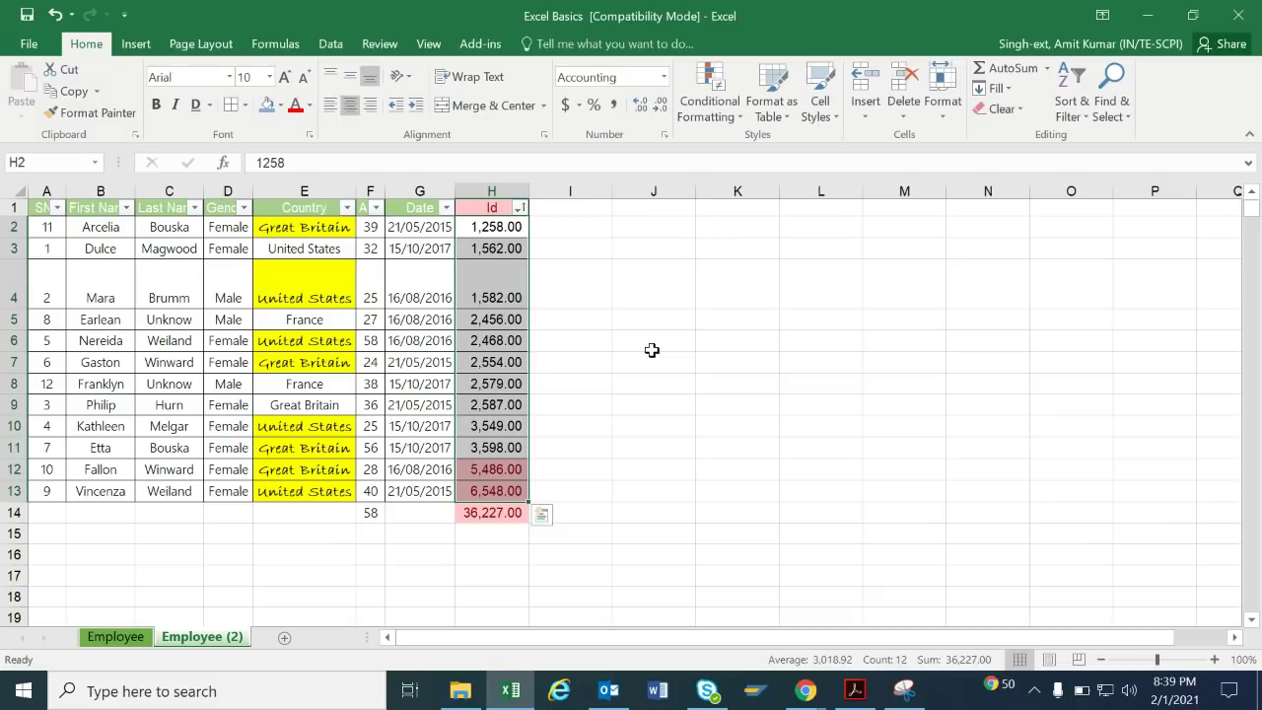
# With a table cell selected, open Find & Select > Find for the Find and Replace dialog.
pyautogui.click(618, 390)
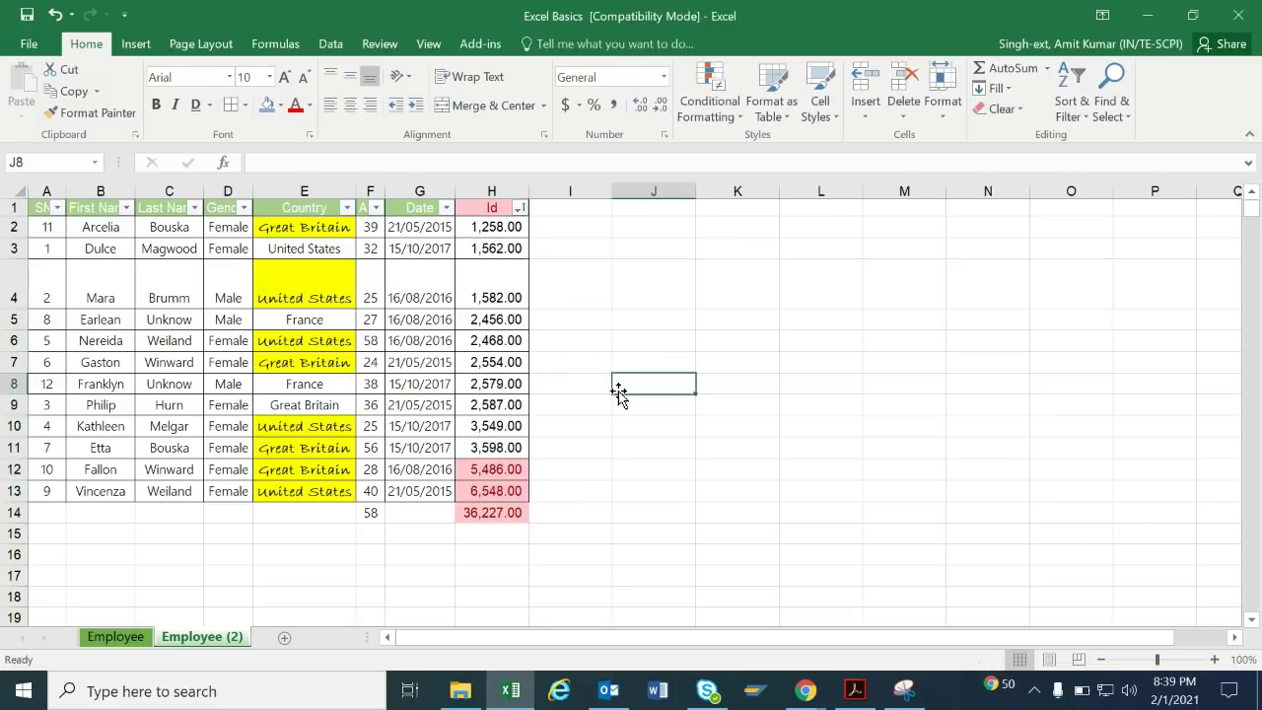
pyautogui.moveTo(44, 227); pyautogui.dragTo(466, 491)
pyautogui.click(935, 342)
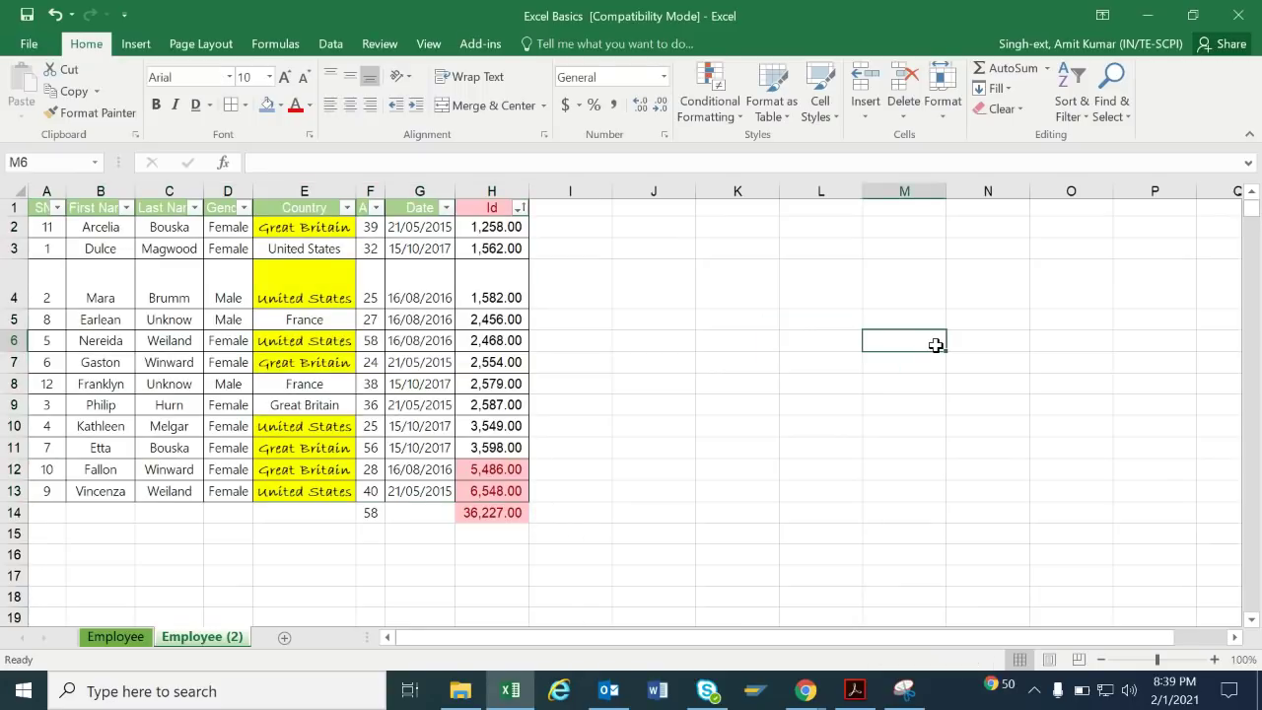
pyautogui.click(1115, 117)
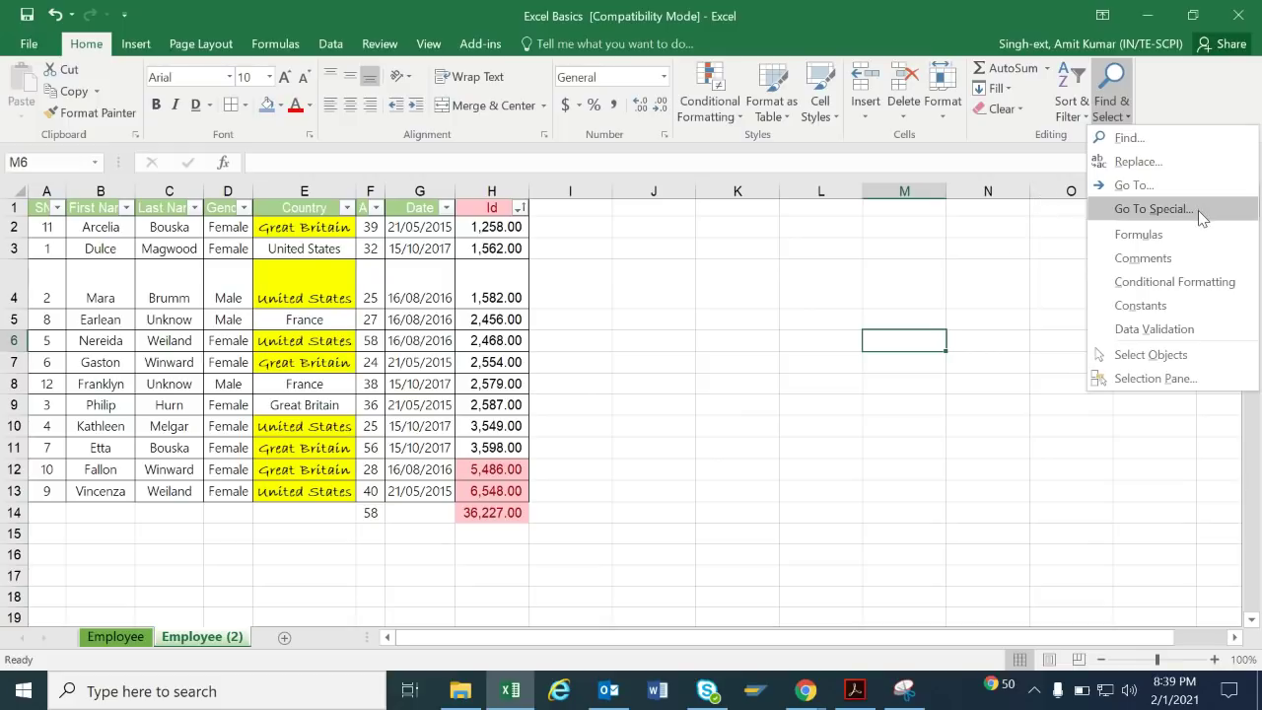
pyautogui.click(736, 410)
pyautogui.click(179, 296)
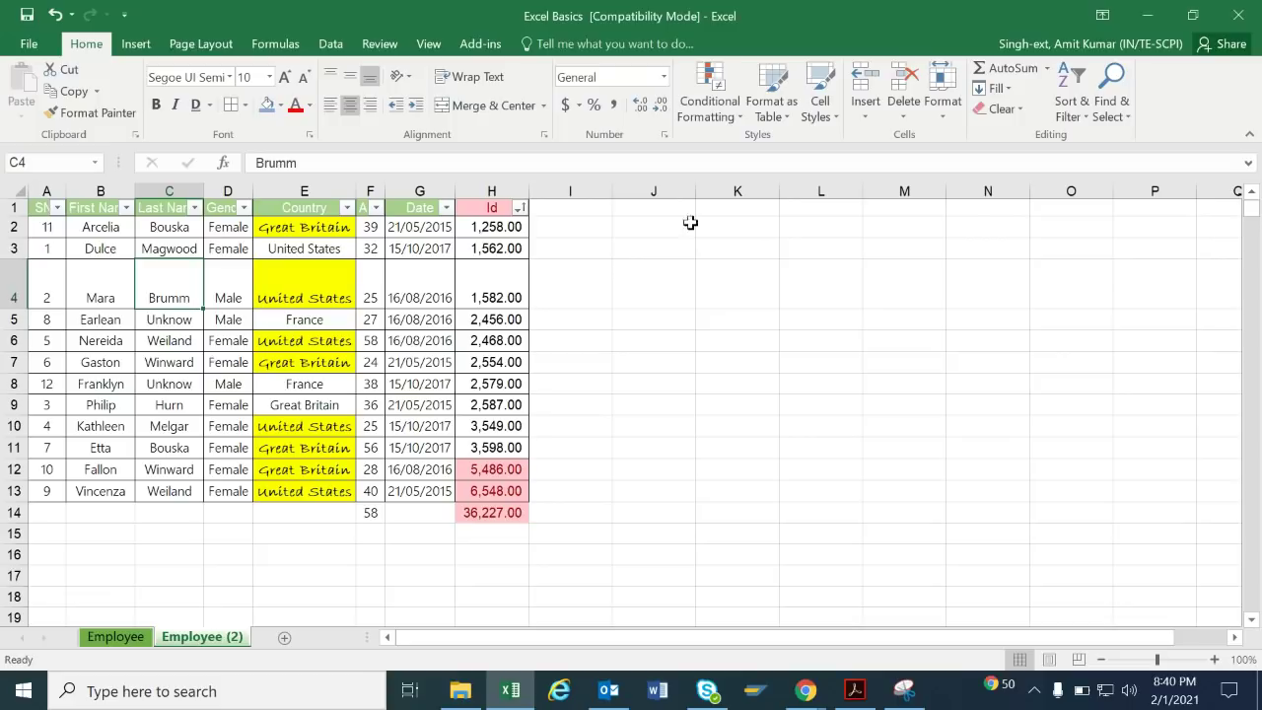
pyautogui.click(1097, 118)
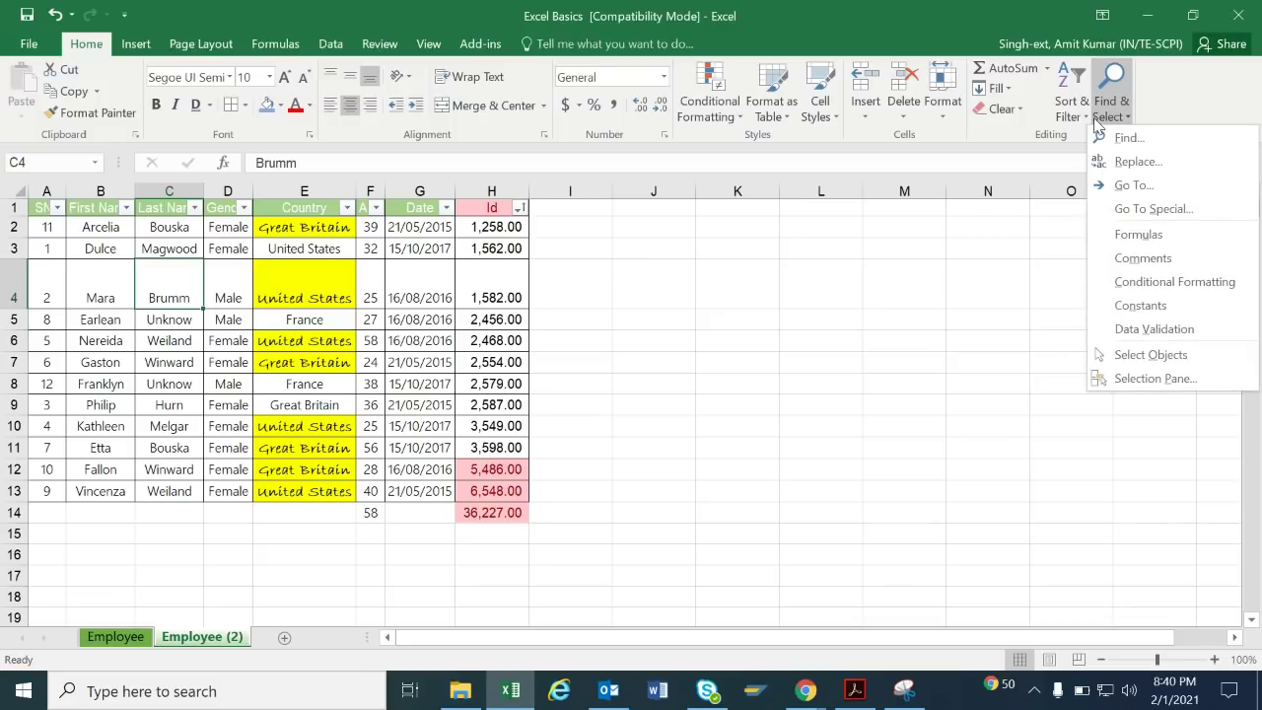
pyautogui.click(1118, 139)
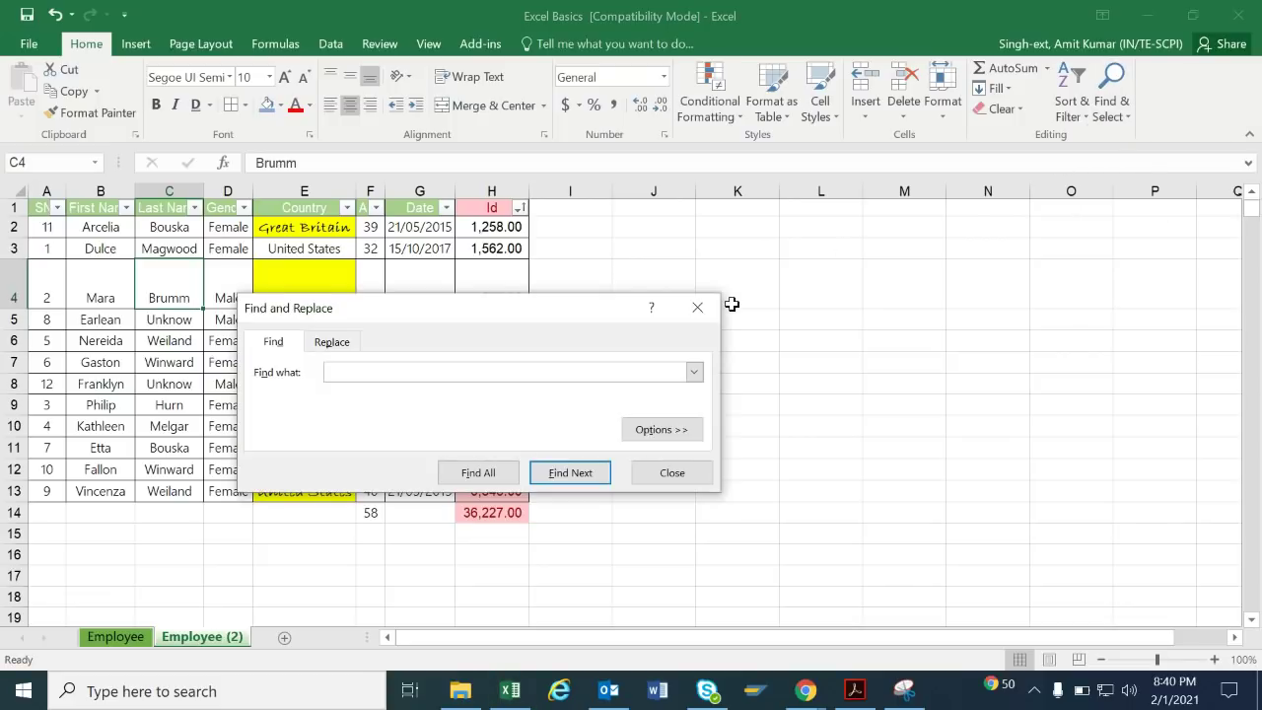
# Search for 'female' and step through the Female matches in the Gender column.
pyautogui.write('female')
pyautogui.press('Return')
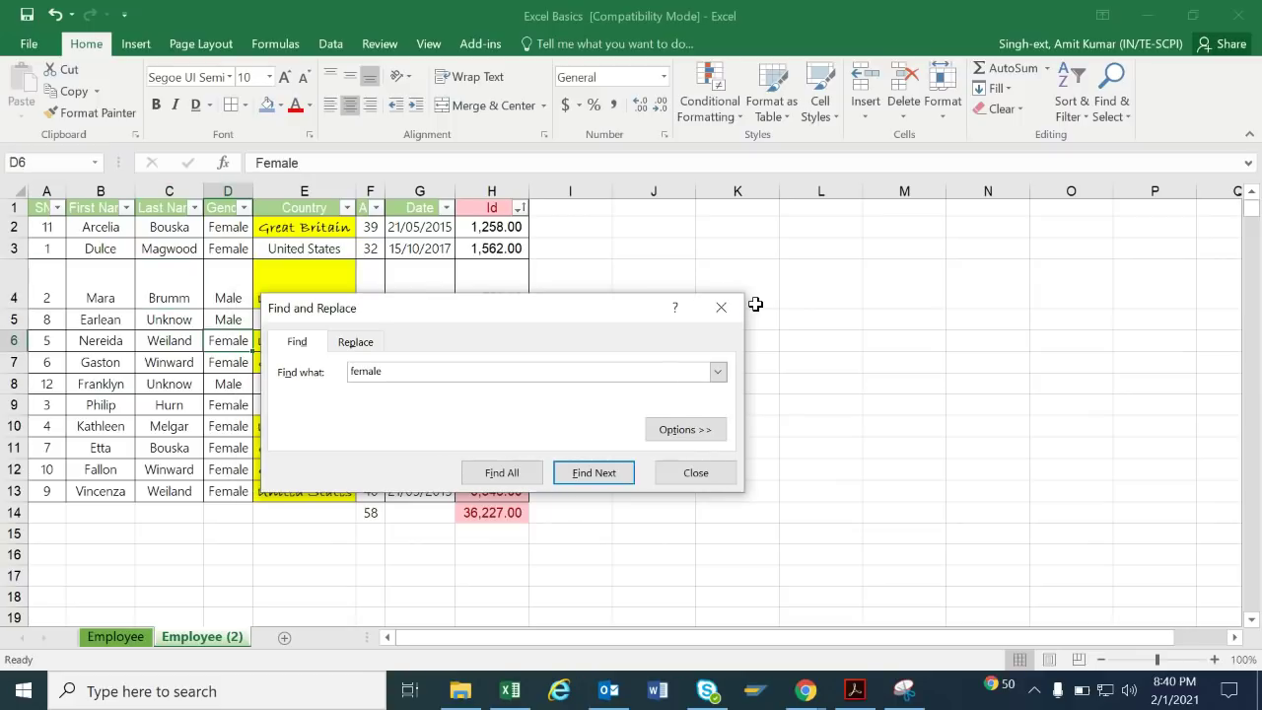
pyautogui.press('Return')
pyautogui.press('Return')
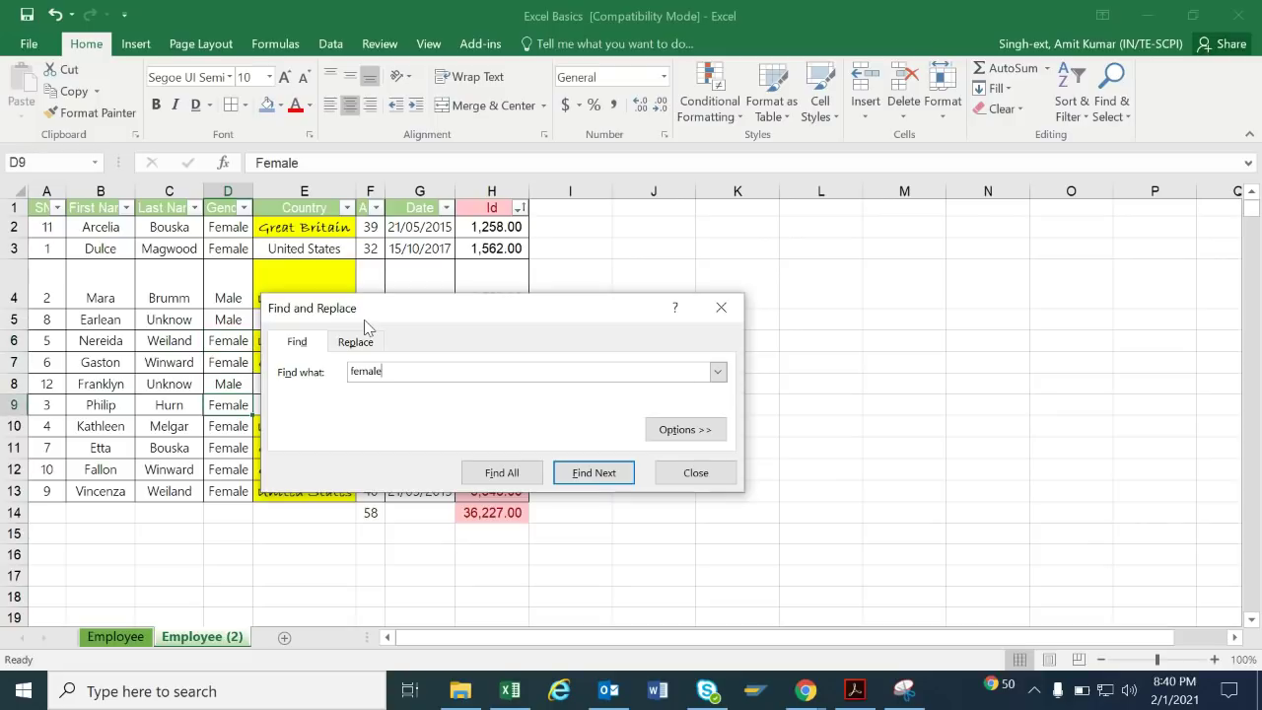
pyautogui.press('Return')
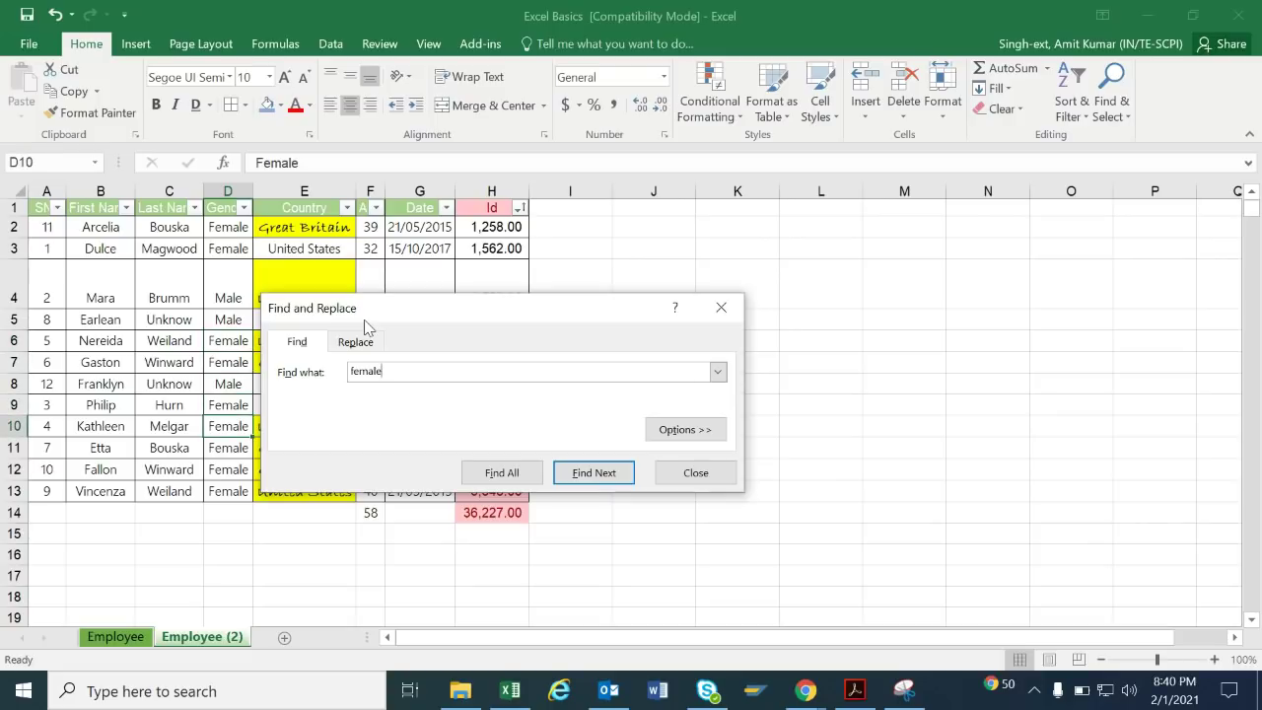
pyautogui.press('Return')
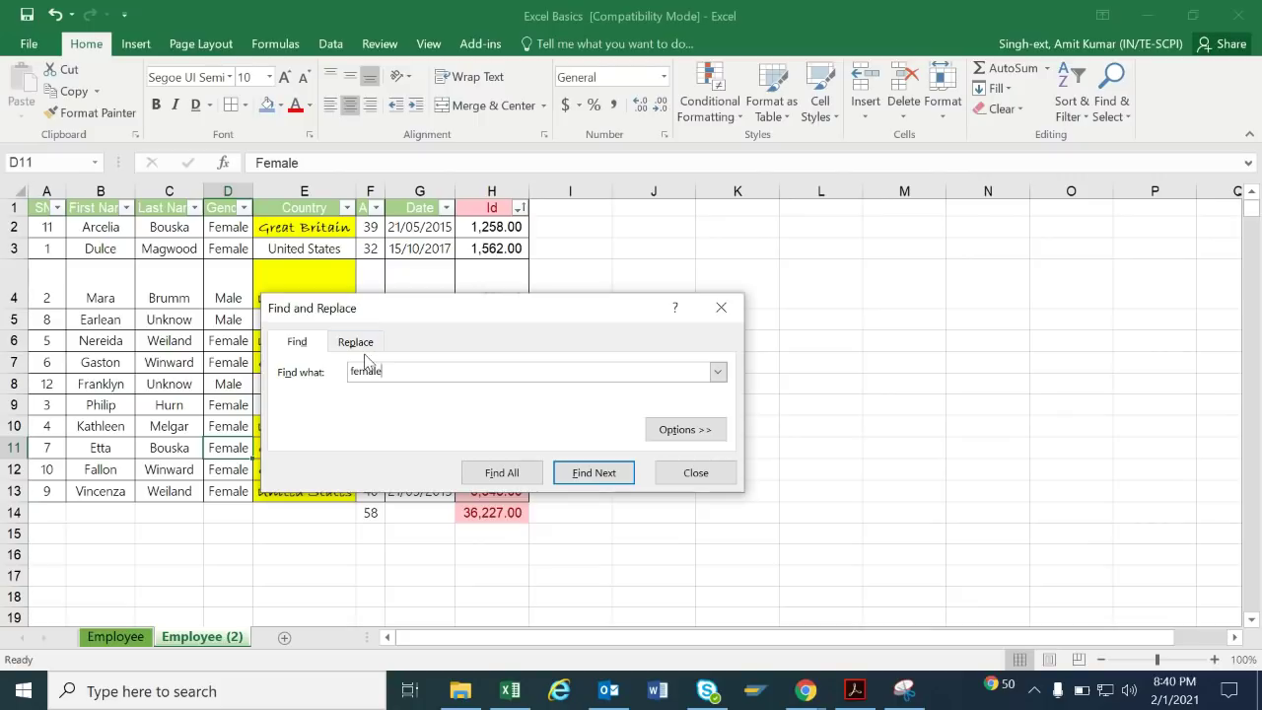
# Replace all Female entries with 'lady', close the dialog, and select the updated column D.
pyautogui.click(367, 345)
pyautogui.click(368, 398)
pyautogui.write('shemale')
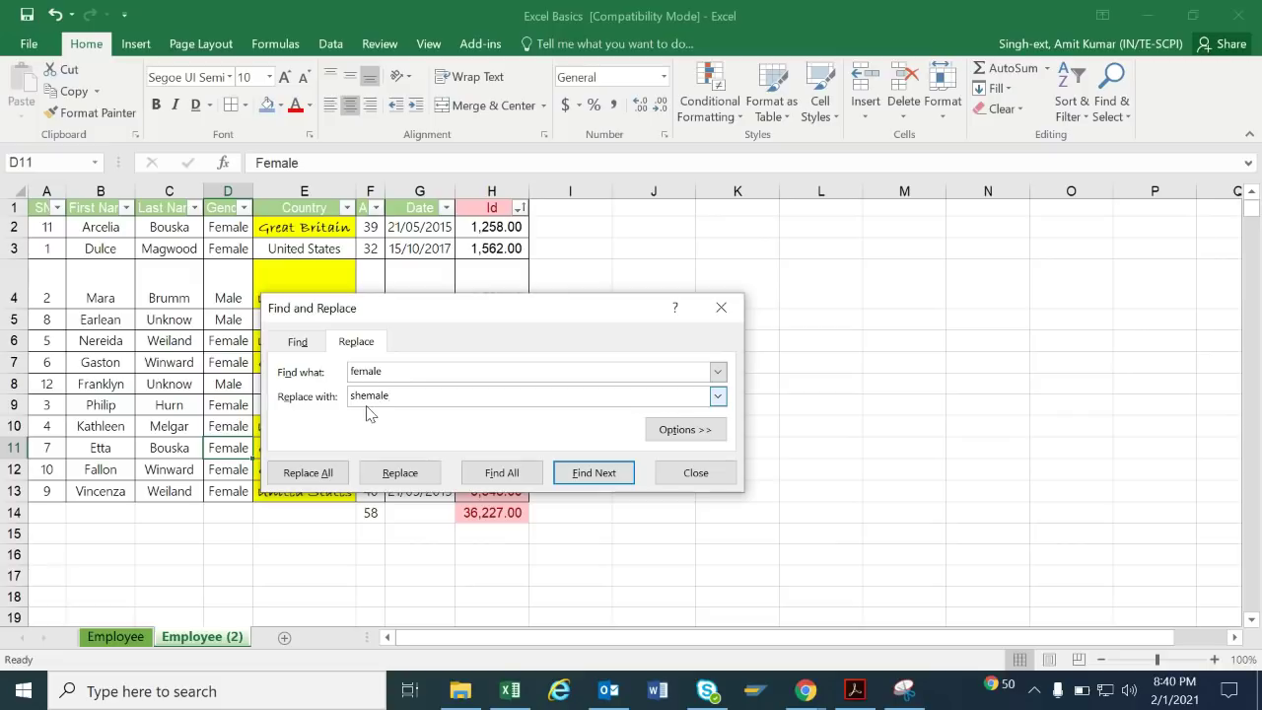
pyautogui.press('BackSpace')
pyautogui.press('BackSpace')
pyautogui.press('BackSpace')
pyautogui.press('BackSpace')
pyautogui.press('BackSpace')
pyautogui.press('BackSpace')
pyautogui.write('lady')
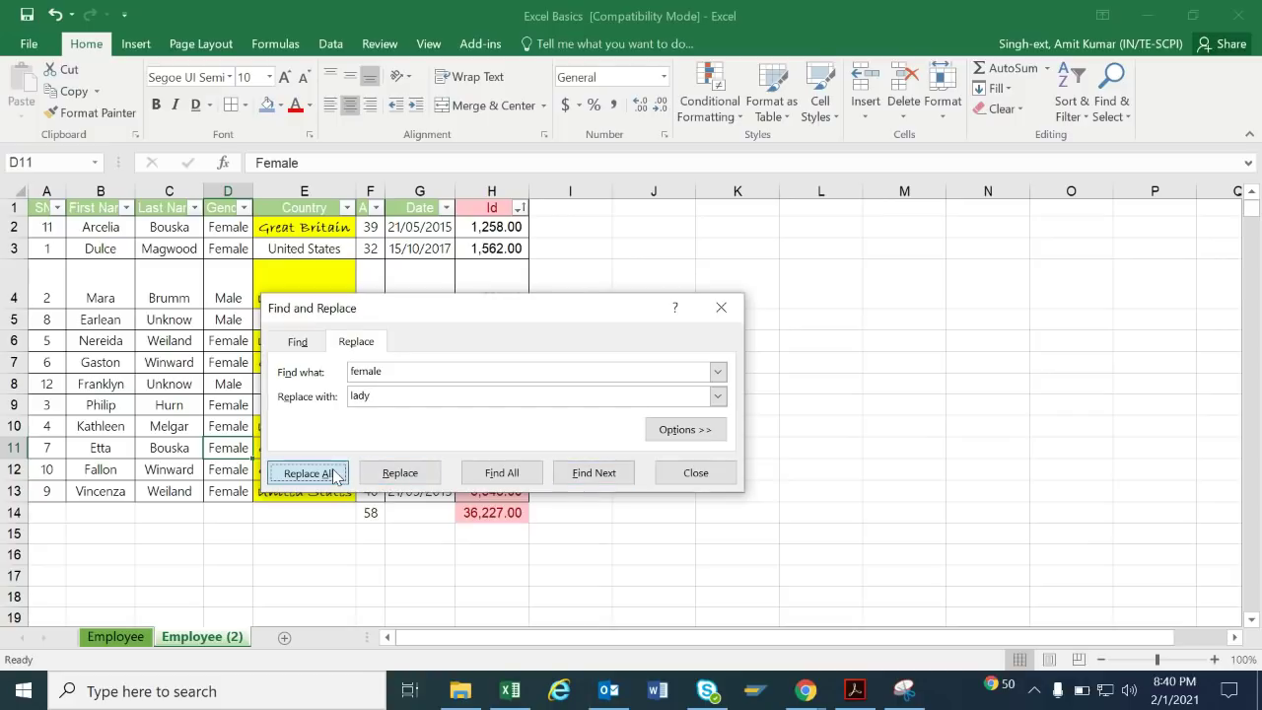
pyautogui.click(334, 474)
pyautogui.click(643, 398)
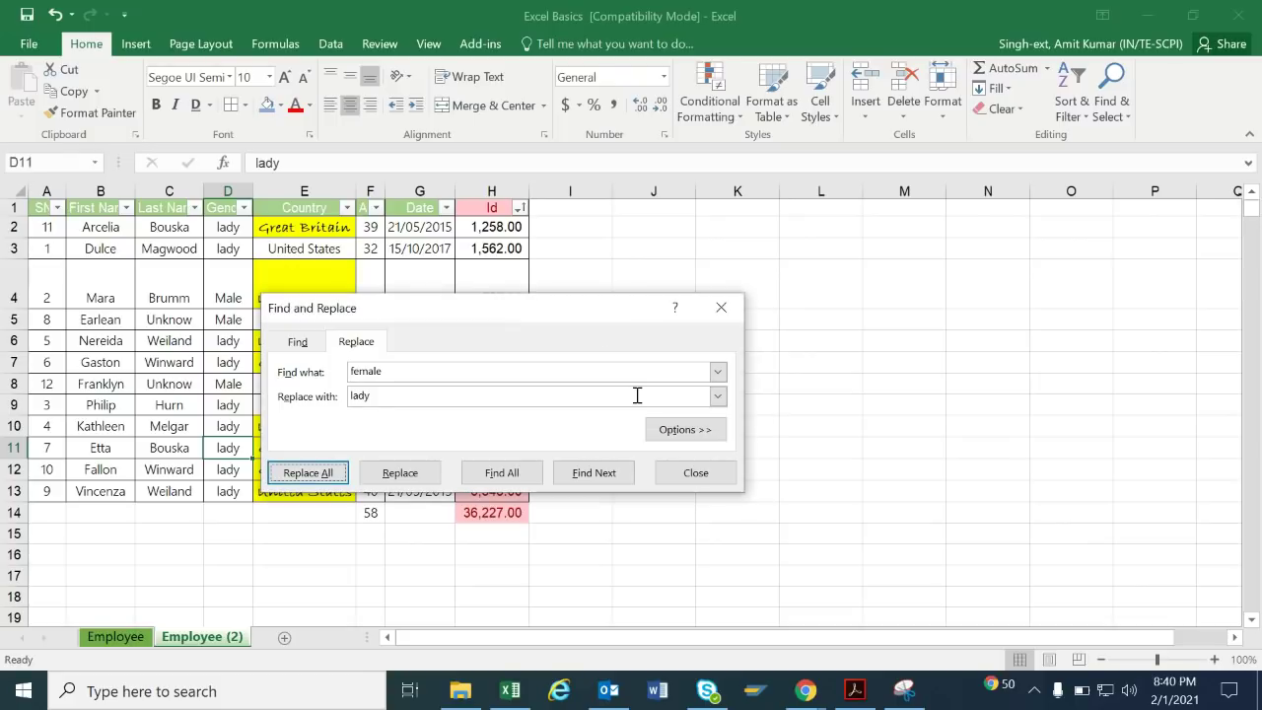
pyautogui.click(694, 472)
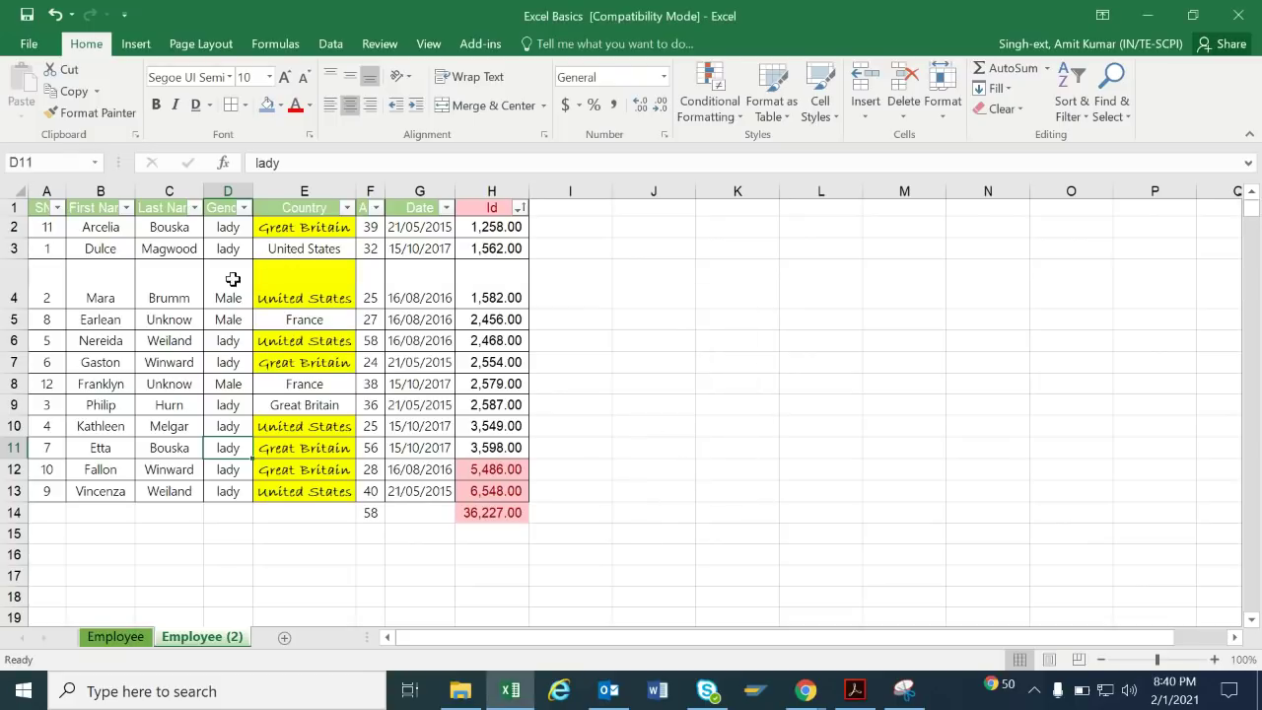
pyautogui.moveTo(232, 227); pyautogui.dragTo(245, 486)
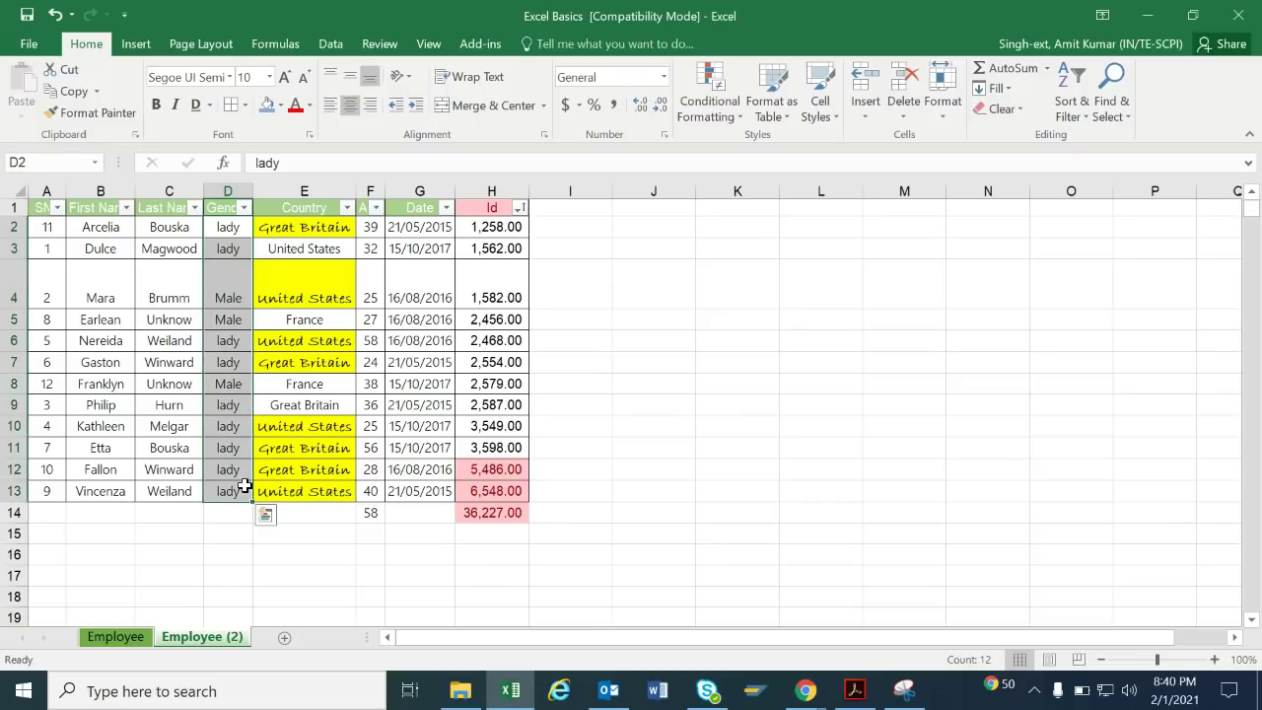
# Use Find & Select > Go To Special with Blanks to select every empty cell.
pyautogui.click(608, 322)
pyautogui.click(1119, 113)
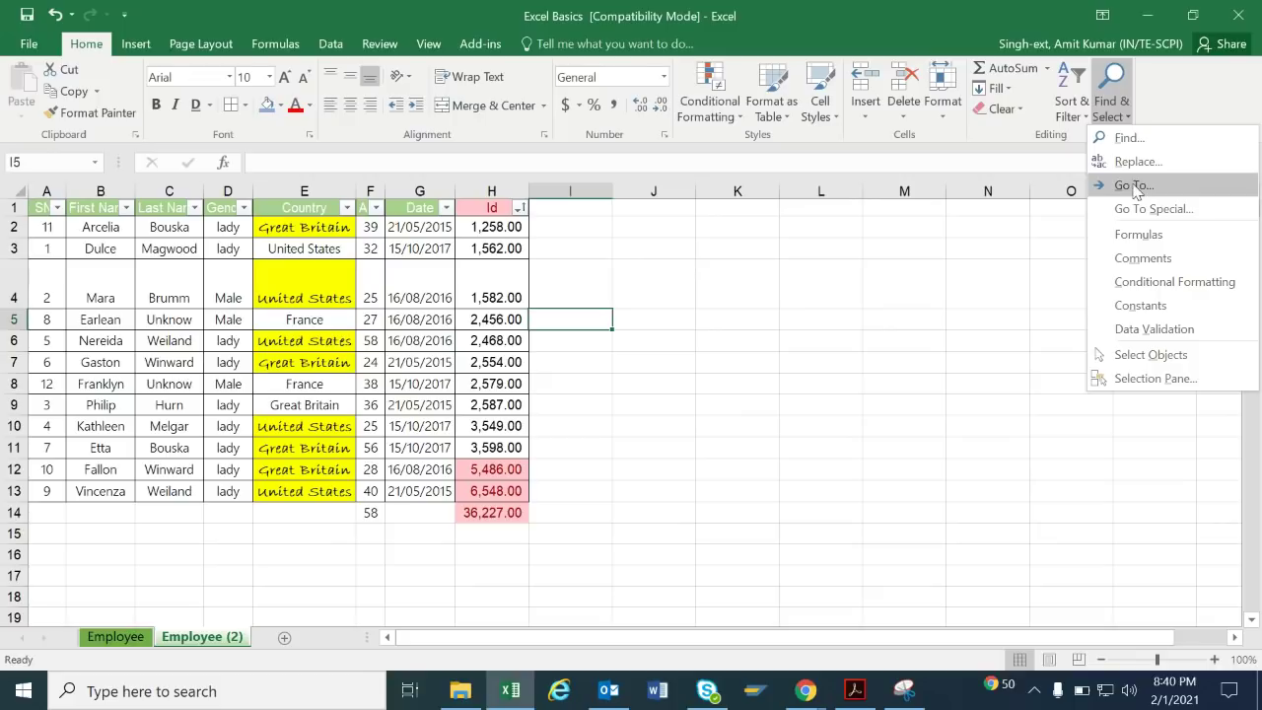
pyautogui.click(1139, 210)
pyautogui.moveTo(457, 201); pyautogui.dragTo(736, 198)
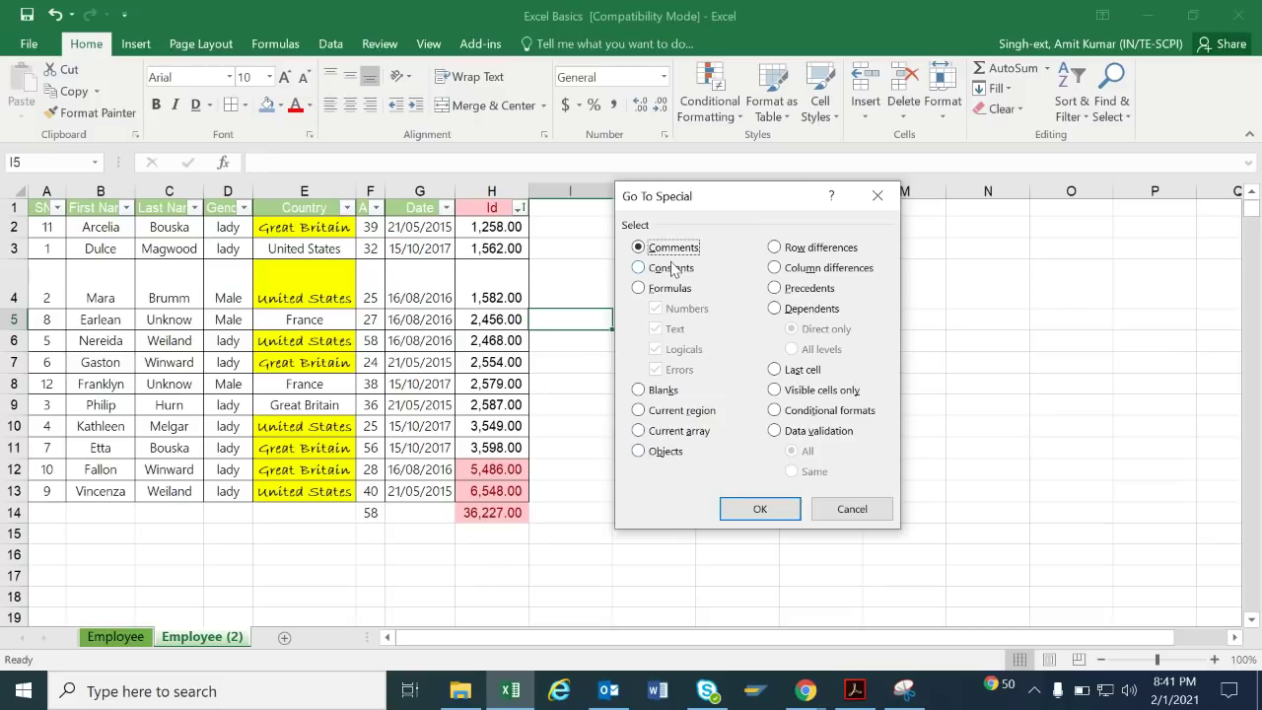
pyautogui.click(653, 392)
pyautogui.click(760, 509)
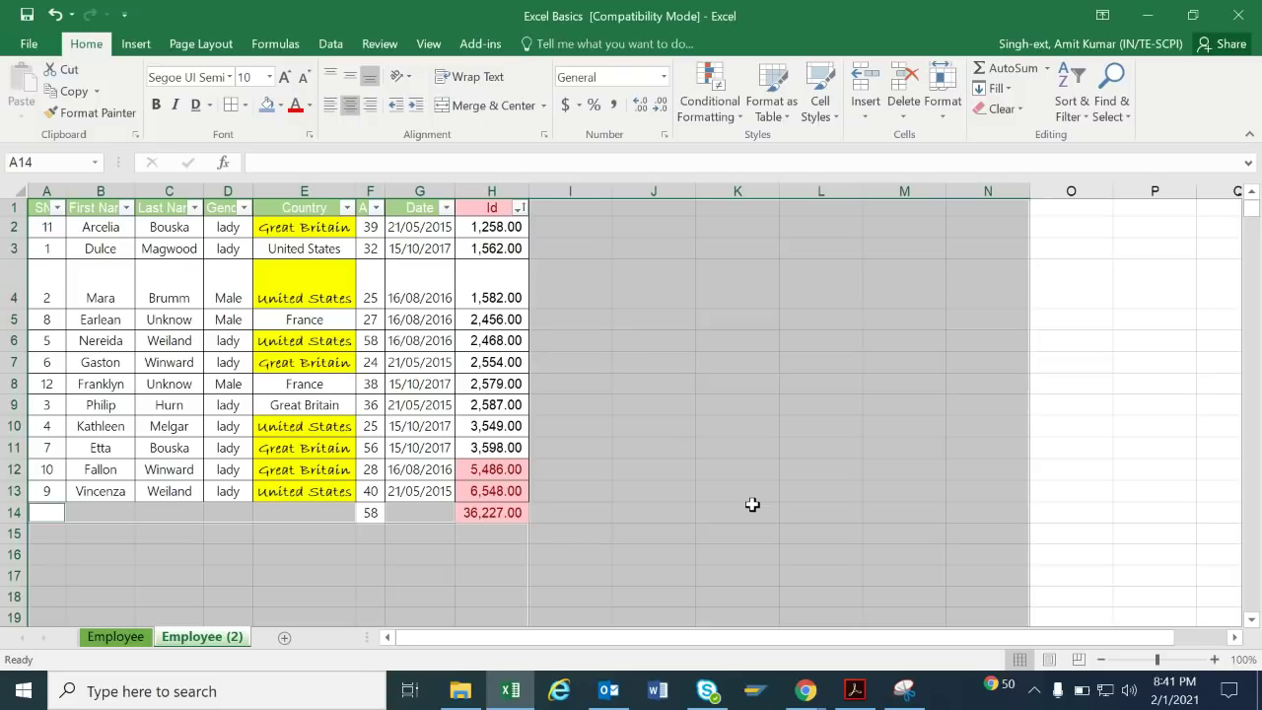
pyautogui.hotkey('ctrl', '-')
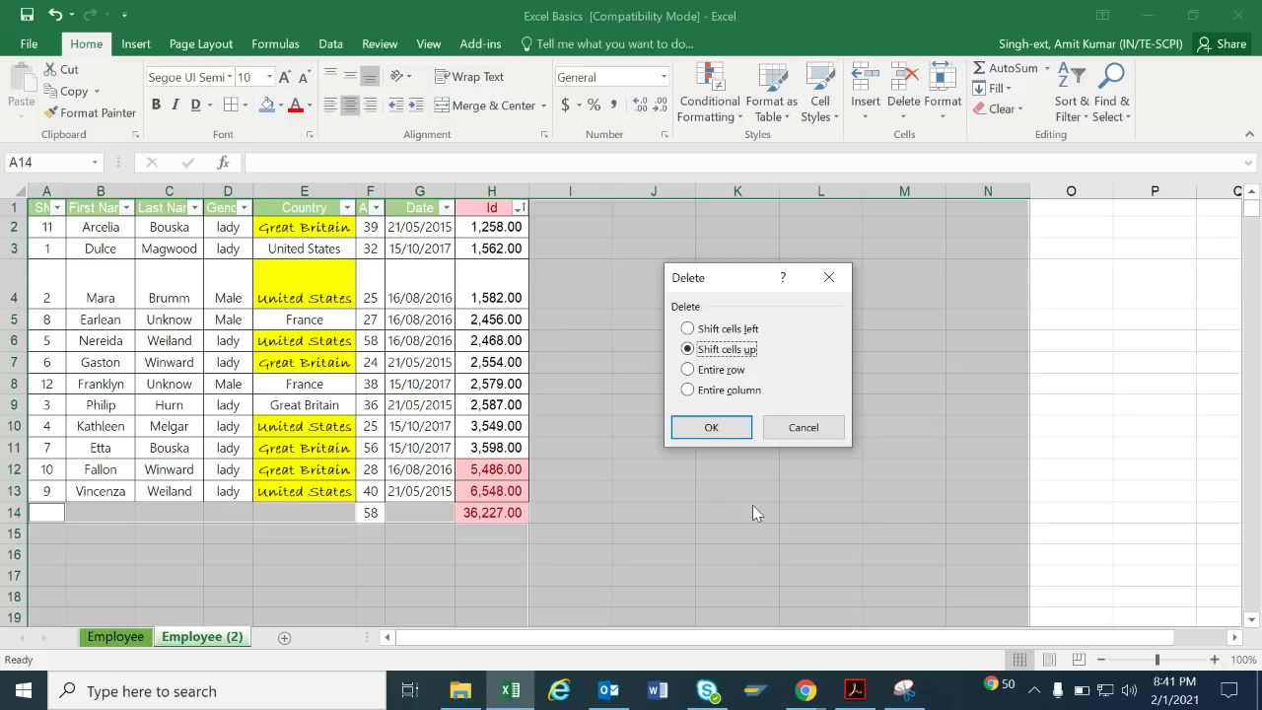
pyautogui.press('Escape')
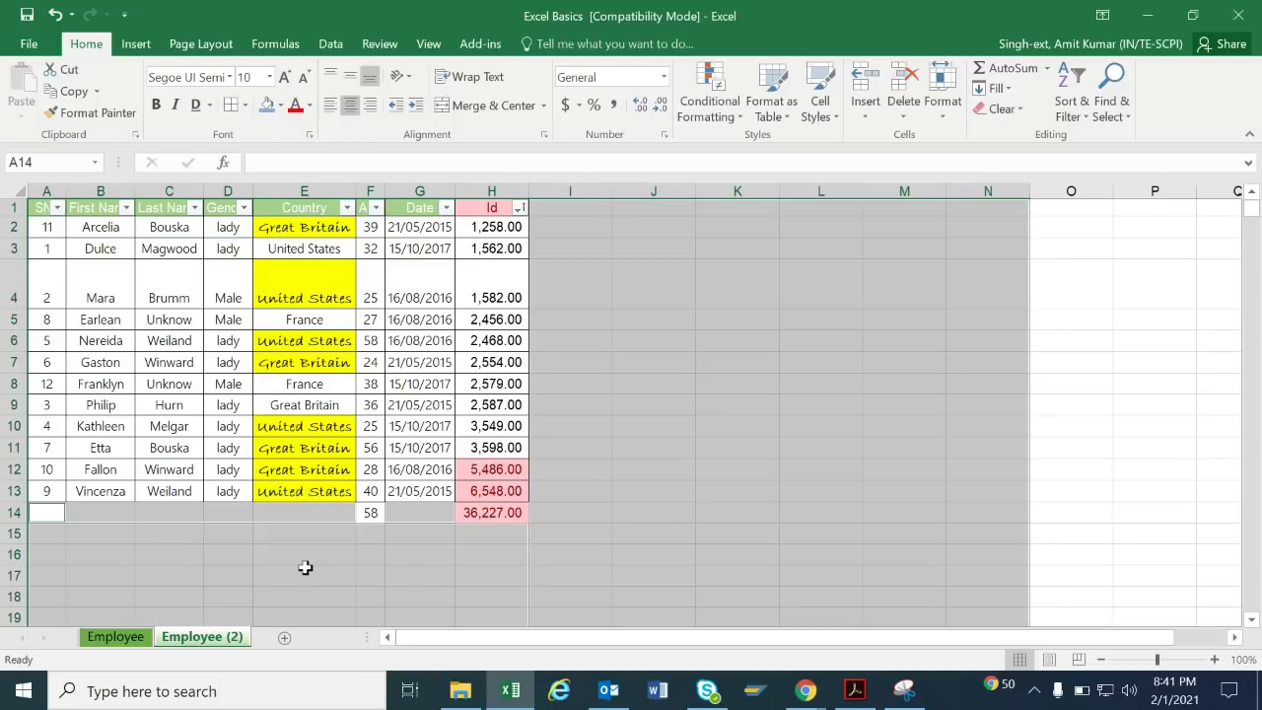
pyautogui.write('am')
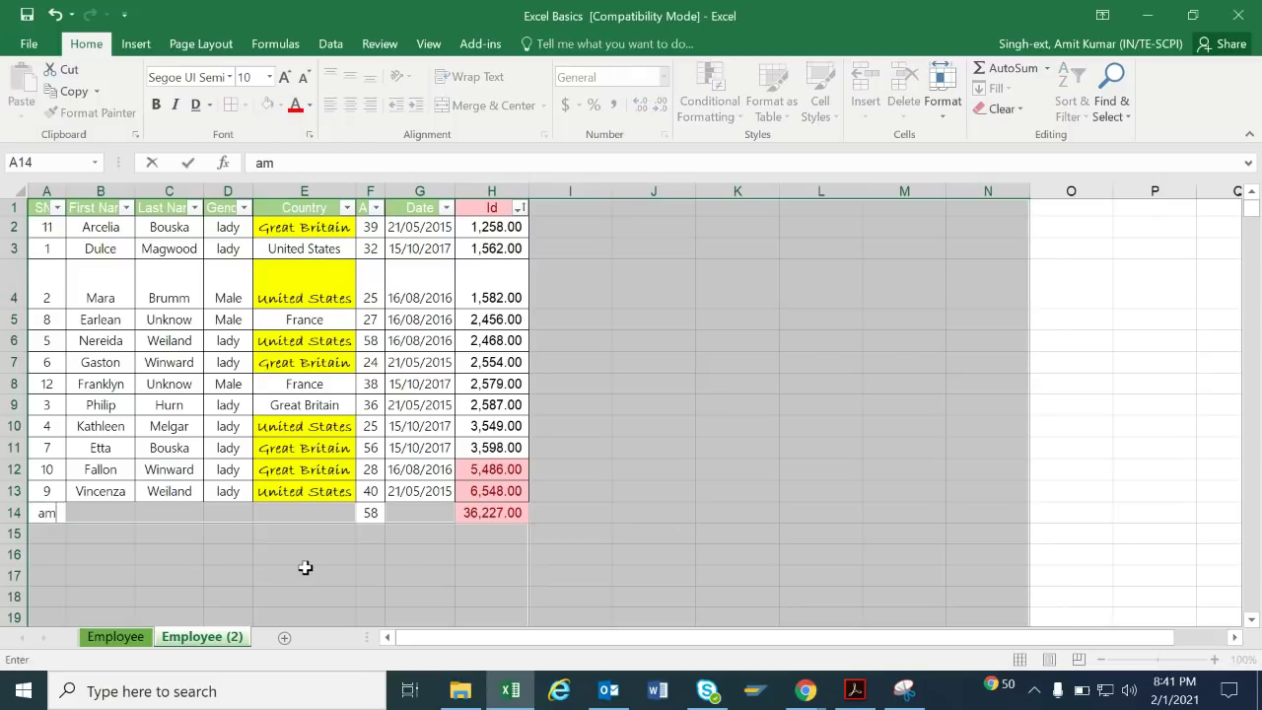
pyautogui.write('it')
pyautogui.press('Tab')
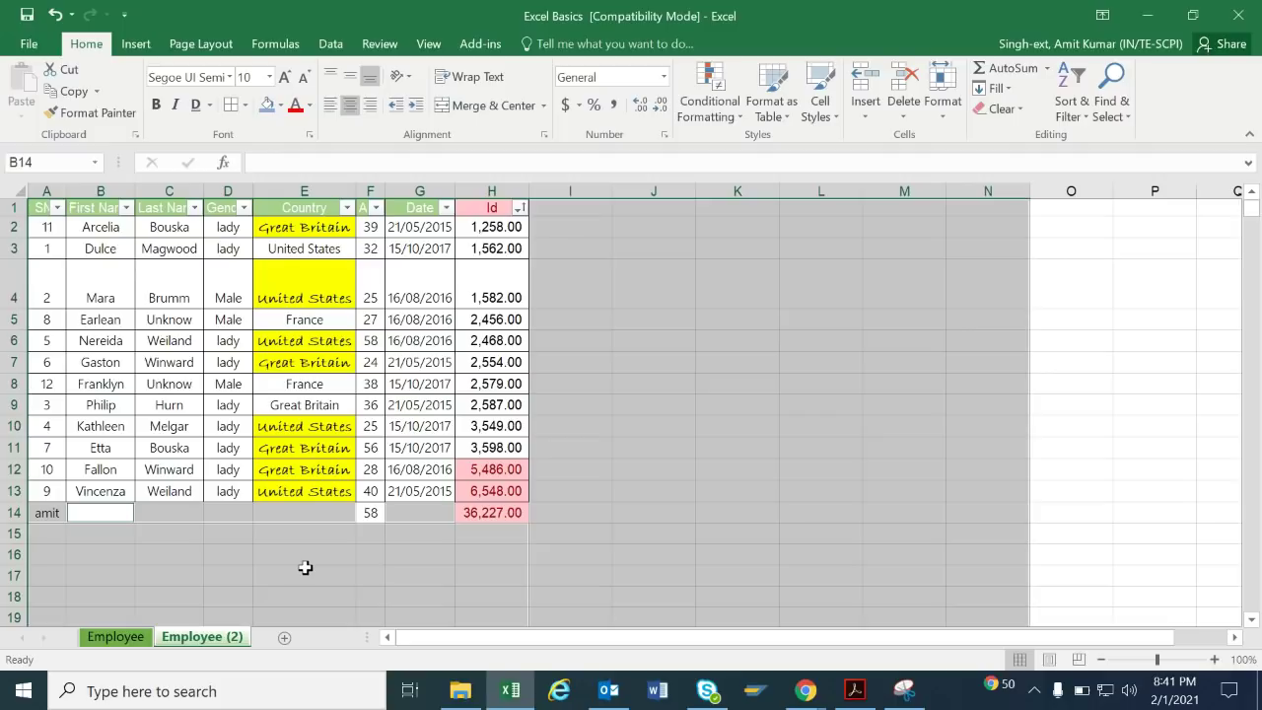
pyautogui.press('Left')
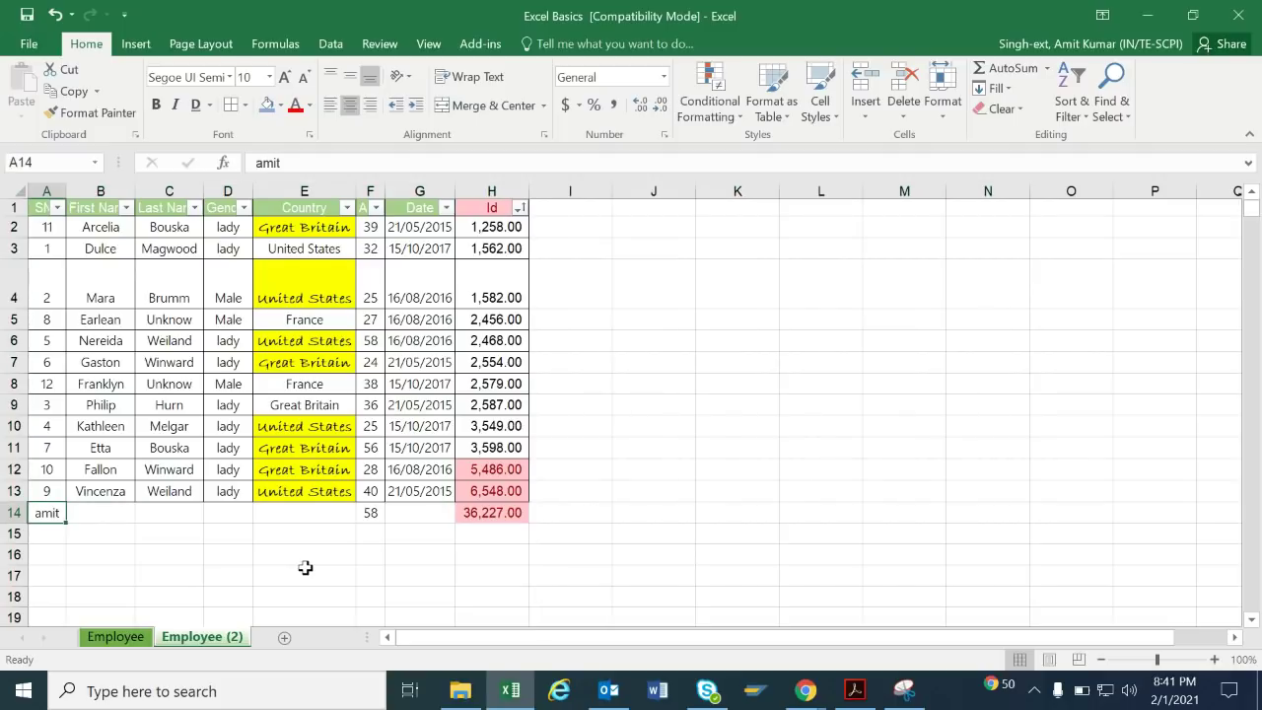
pyautogui.hotkey('ctrl', 'z')
pyautogui.click(754, 398)
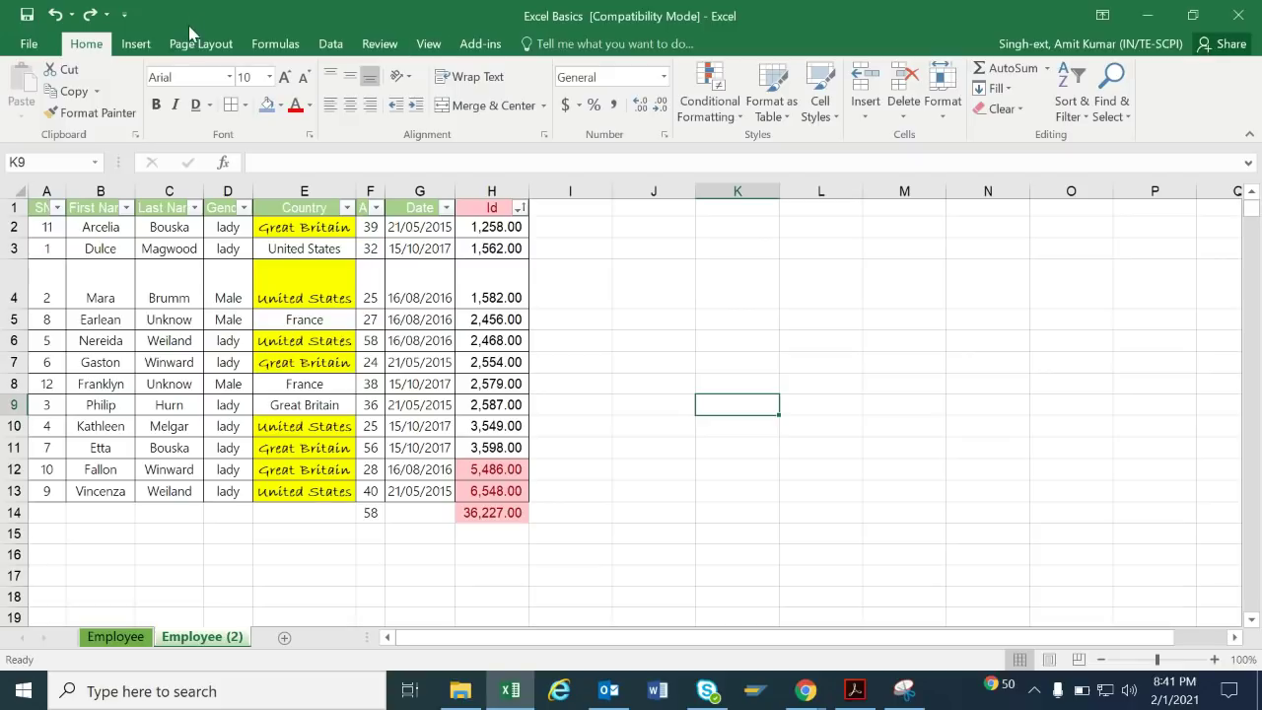
# Select the whole employee table with Ctrl+A from a cell inside it.
pyautogui.click(137, 44)
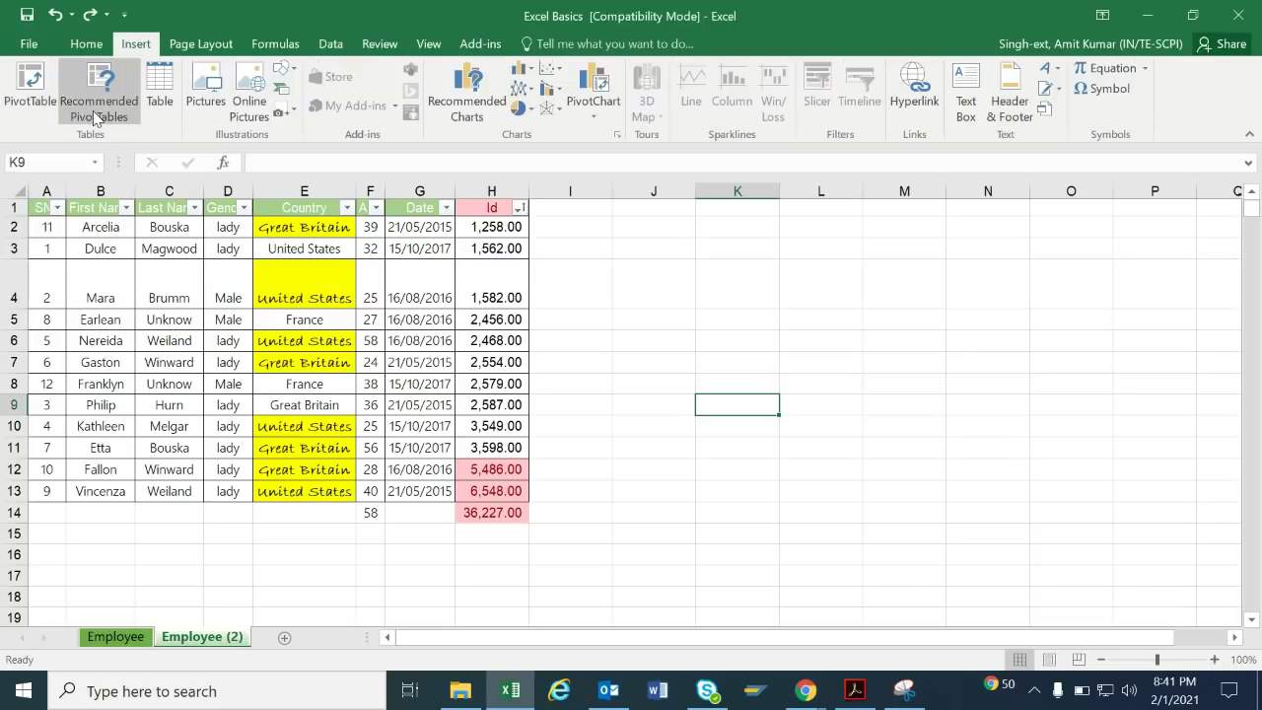
pyautogui.click(106, 339)
pyautogui.hotkey('ctrl', 'a')
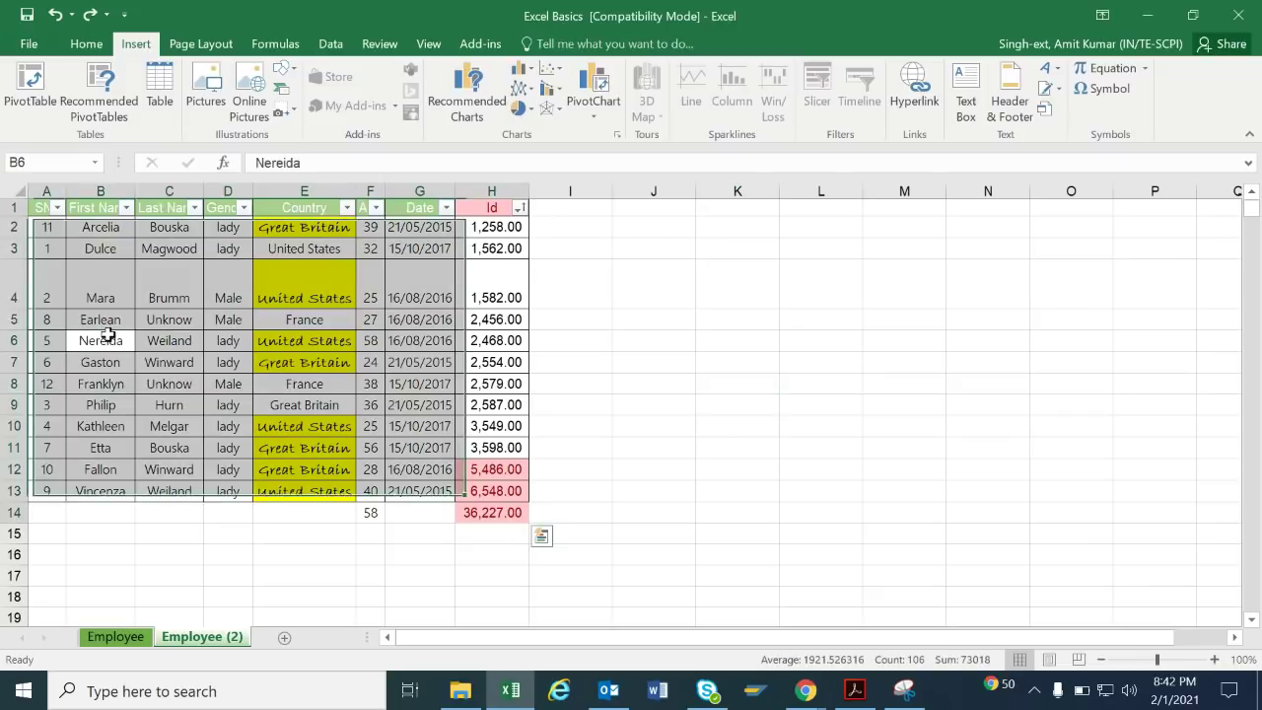
# Delete row 14 holding the totals 58 and 36,227.00, then reselect the table.
pyautogui.click(326, 512)
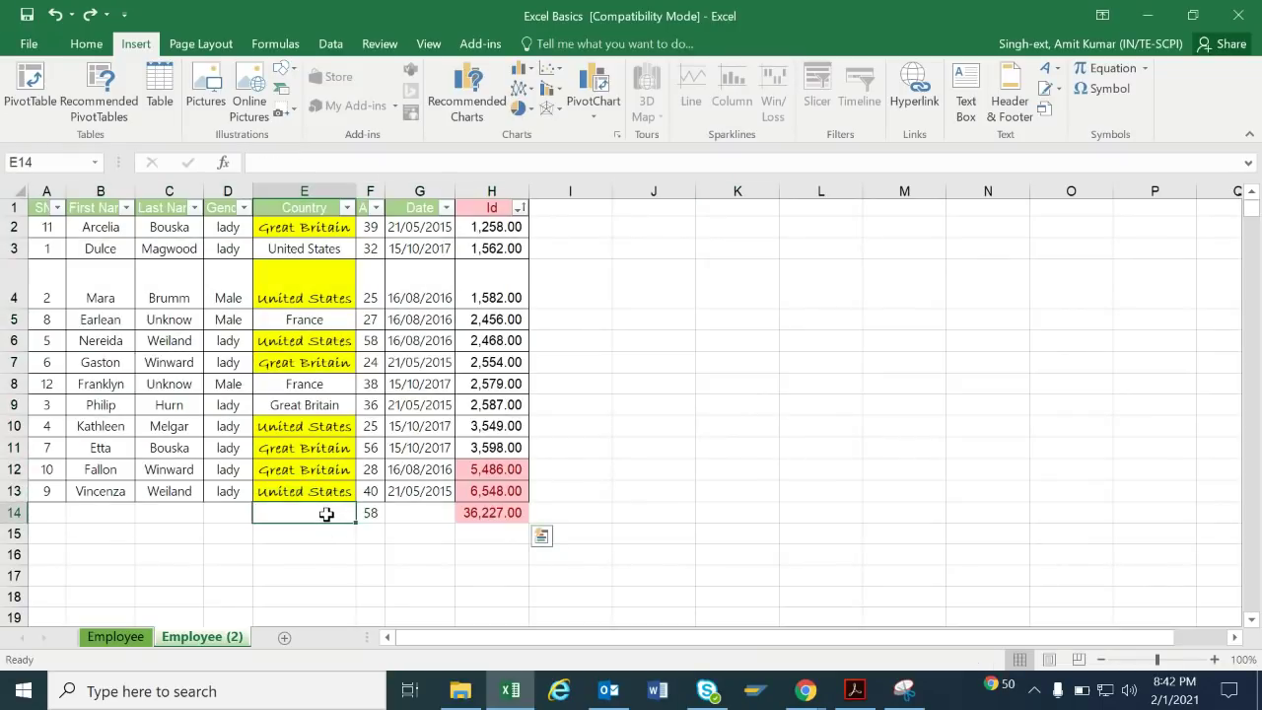
pyautogui.hotkey('shift', 'space')
pyautogui.write('-')
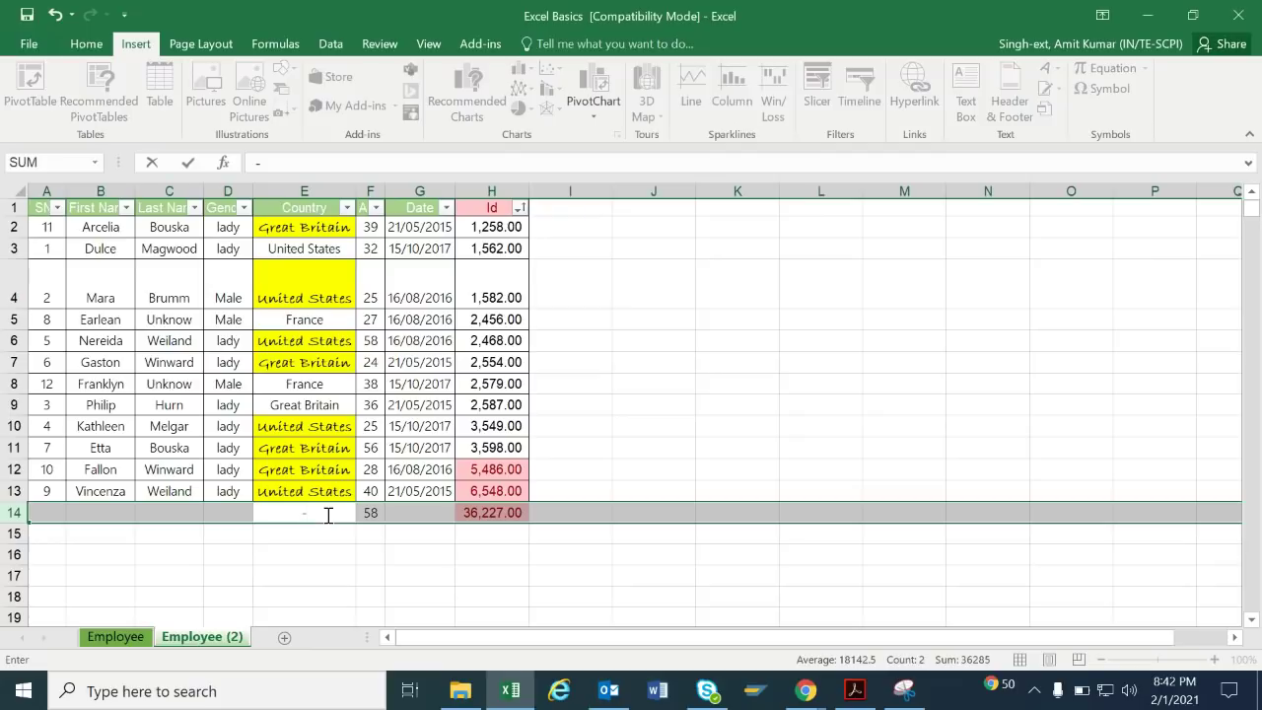
pyautogui.press('Return')
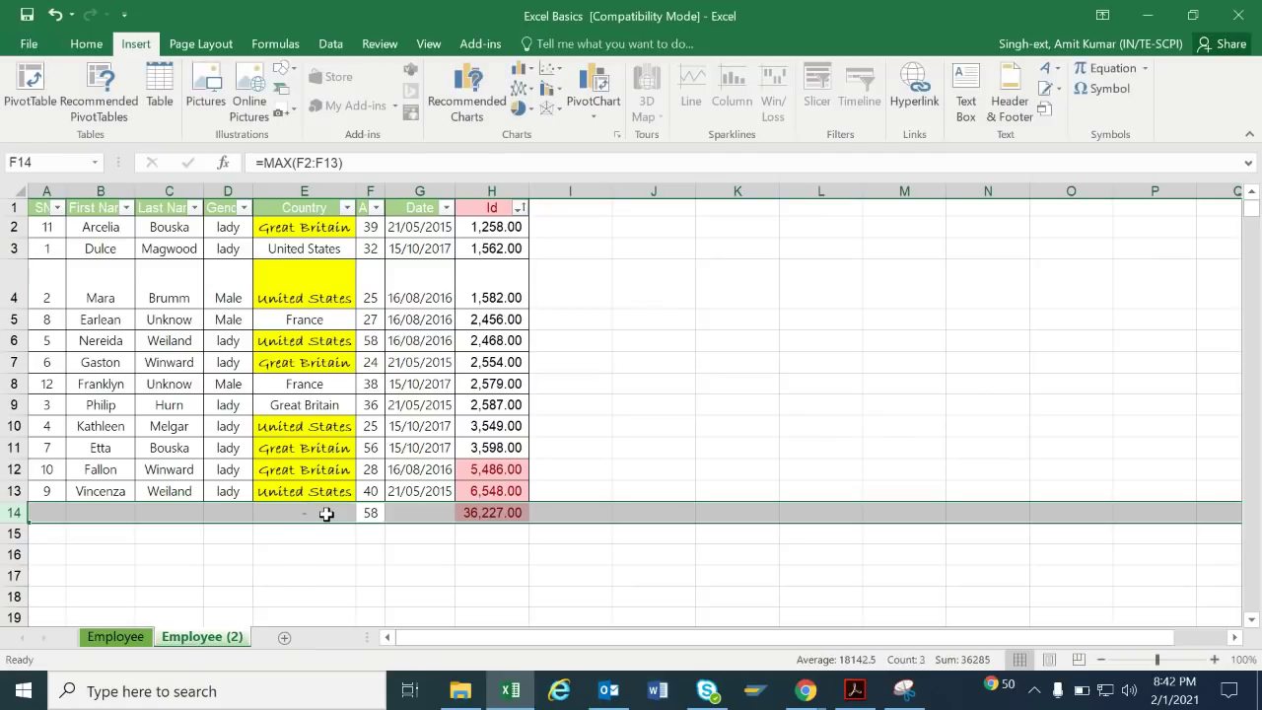
pyautogui.press('Down')
pyautogui.press('Up')
pyautogui.hotkey('shift', 'space')
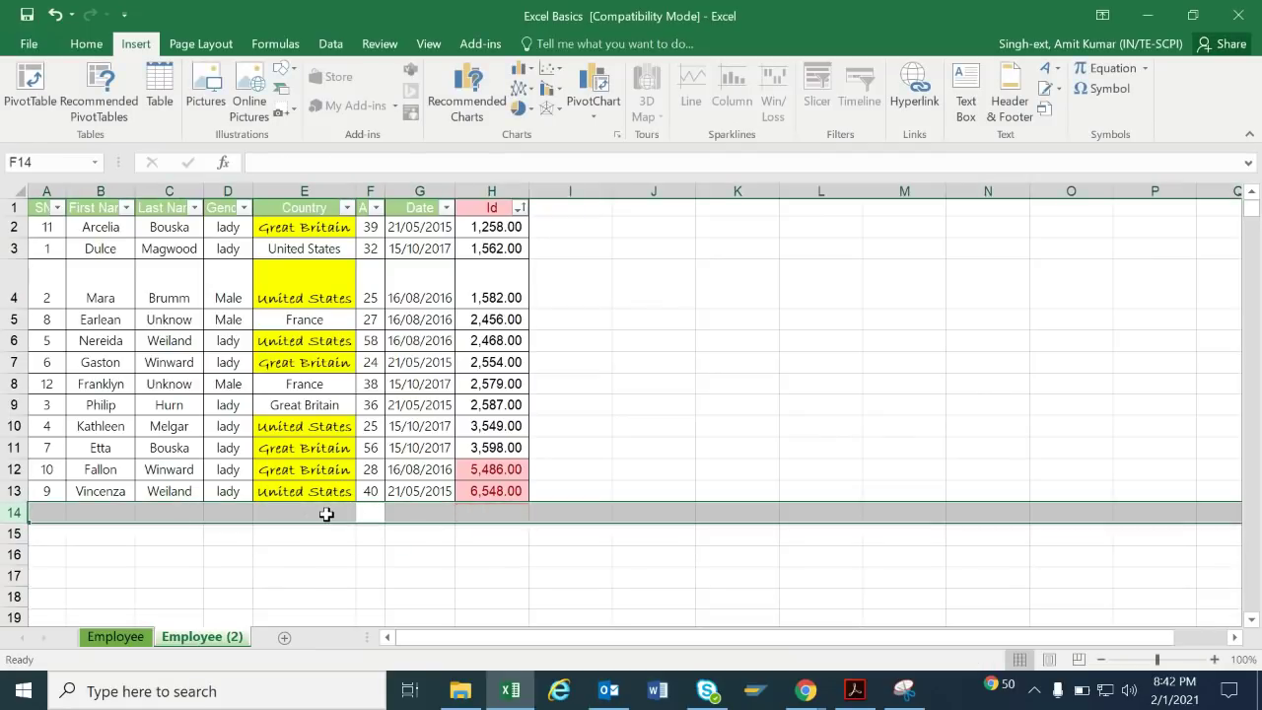
pyautogui.hotkey('ctrl', '-')
pyautogui.hotkey('ctrl', 'a')
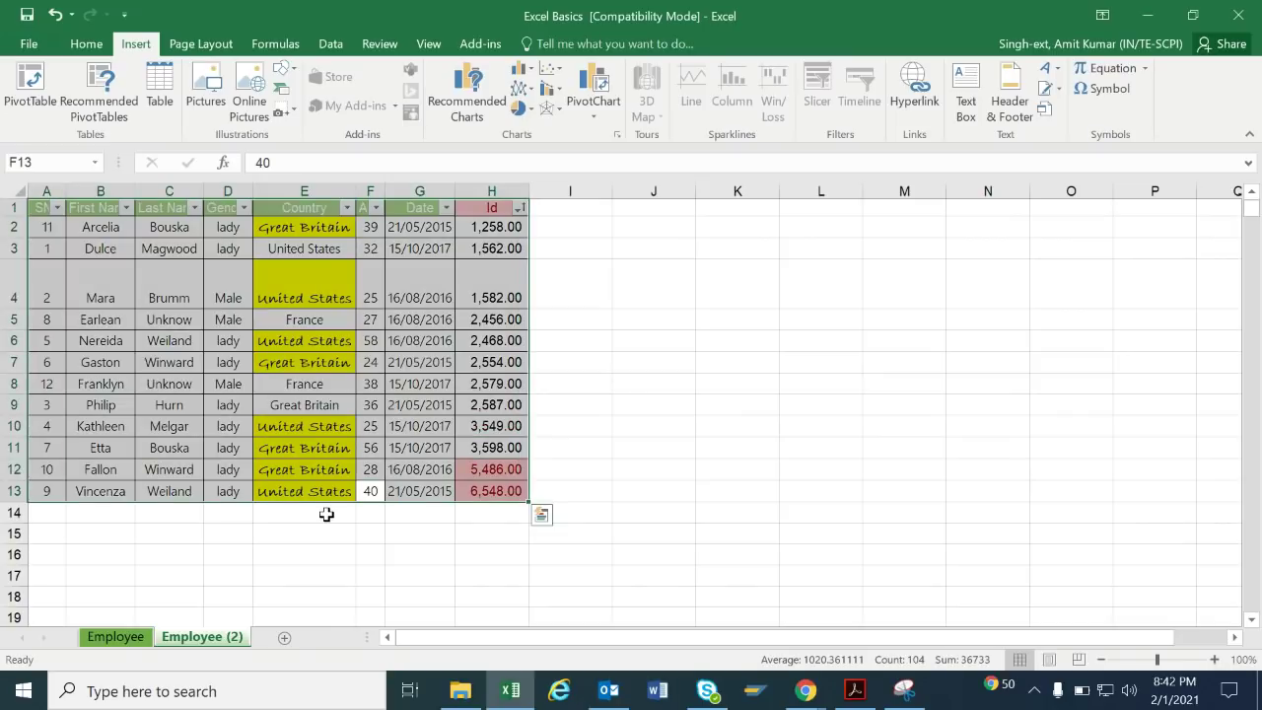
# Create an empty PivotTable on the existing worksheet at location J2.
pyautogui.click(43, 110)
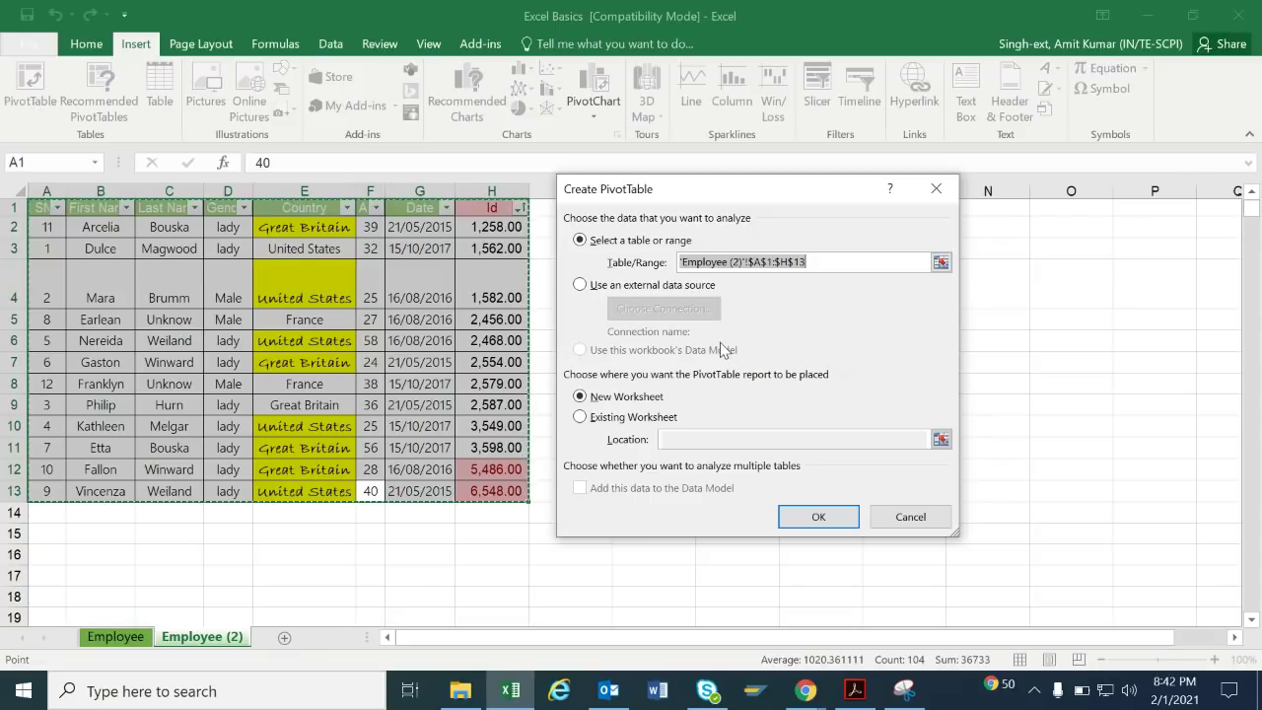
pyautogui.moveTo(668, 176); pyautogui.dragTo(874, 188)
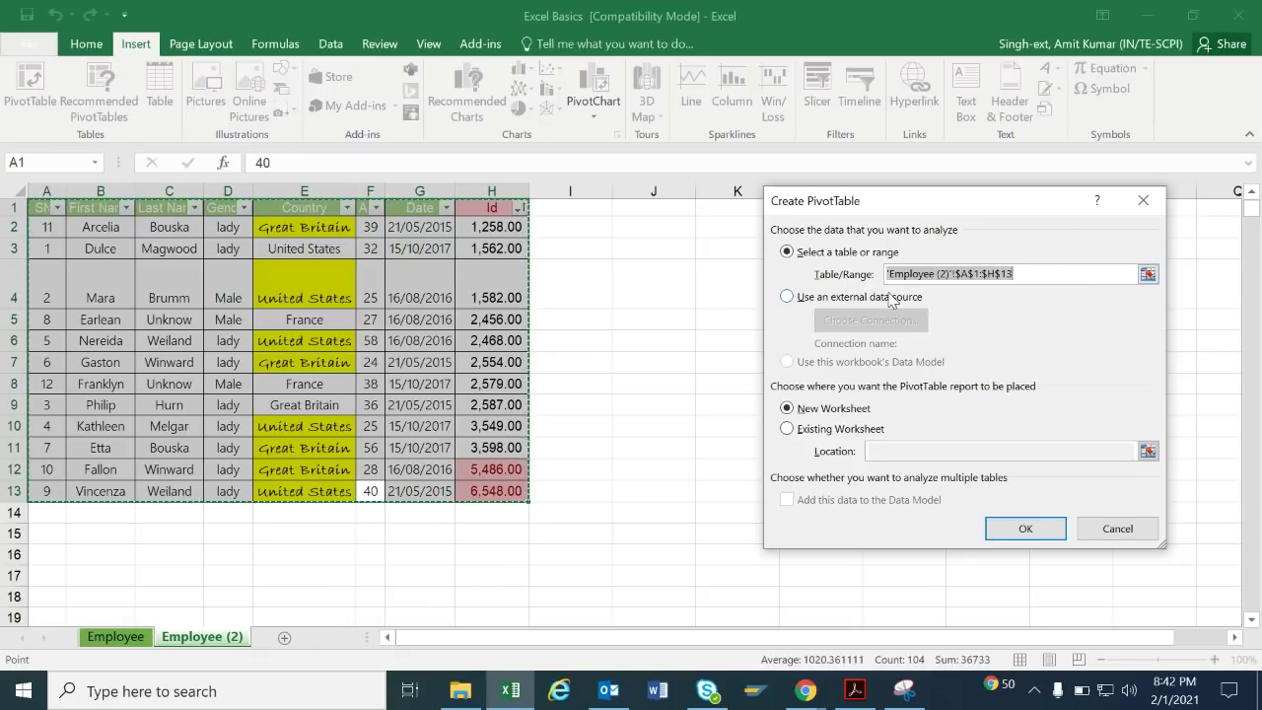
pyautogui.click(811, 431)
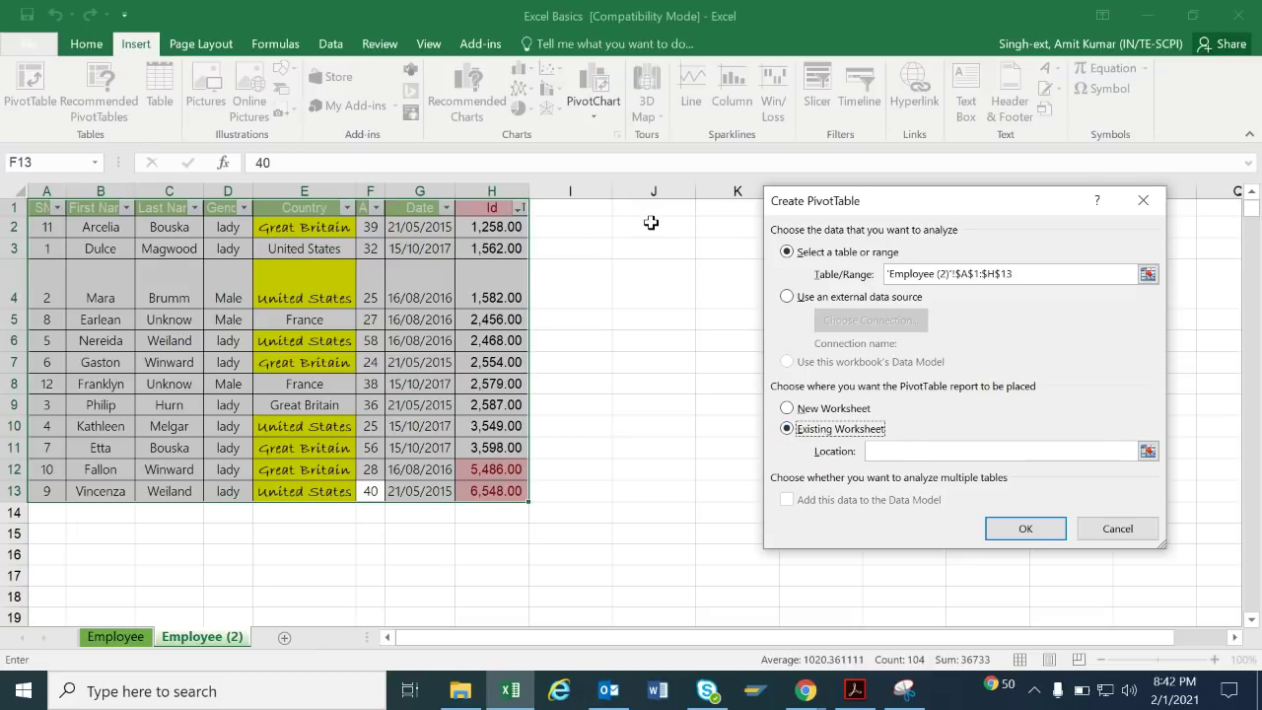
pyautogui.click(651, 223)
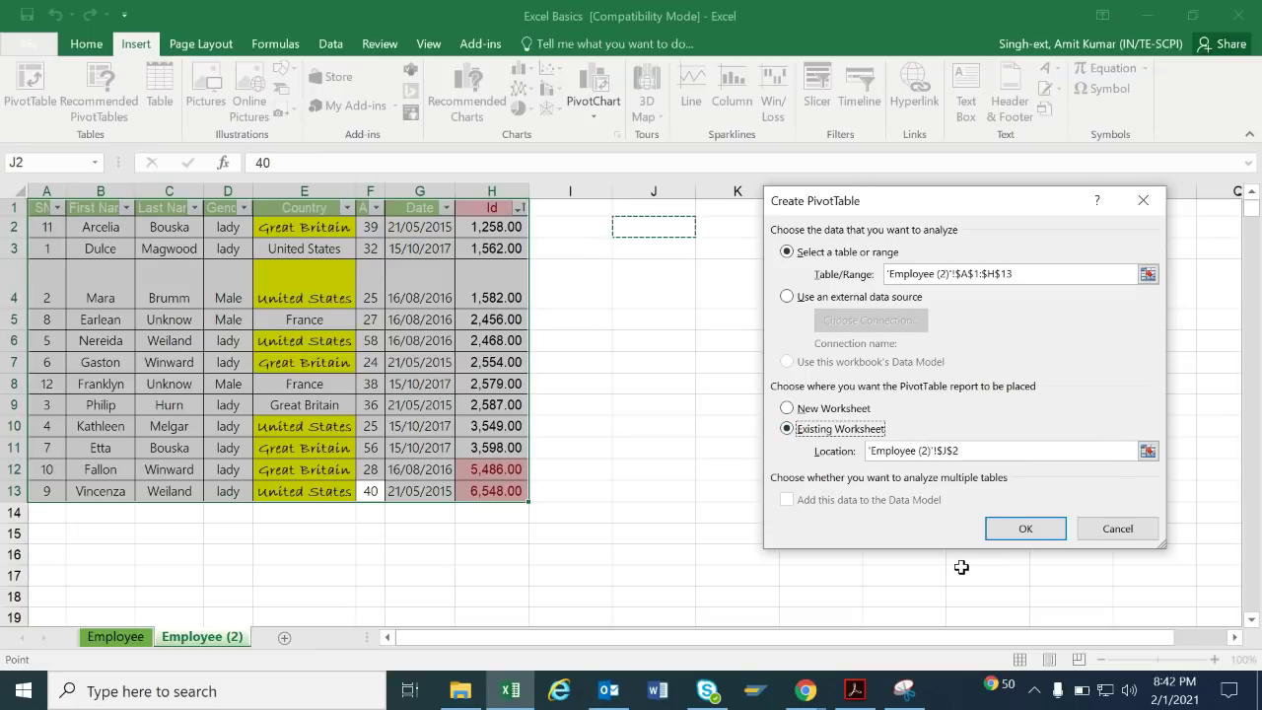
pyautogui.click(1025, 529)
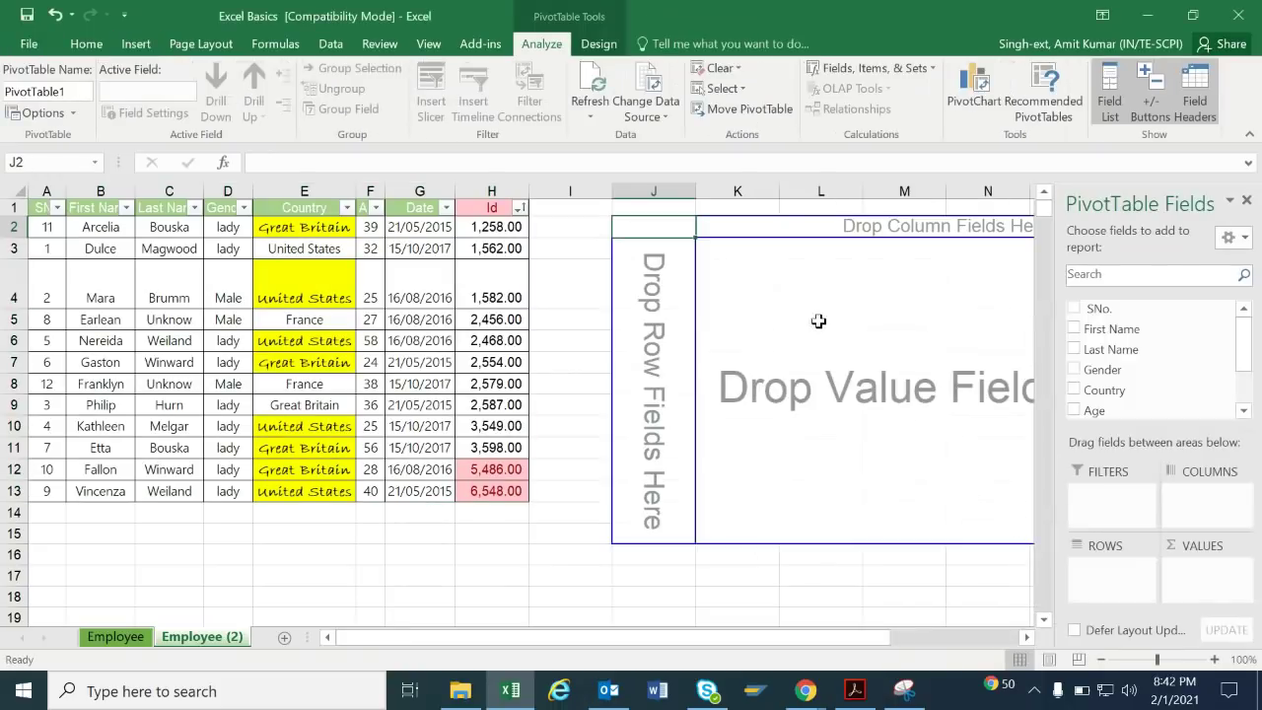
# Put Last Name in the pivot rows and sum Id values, then select columns J–M.
pyautogui.moveTo(1111, 349); pyautogui.dragTo(1197, 508)
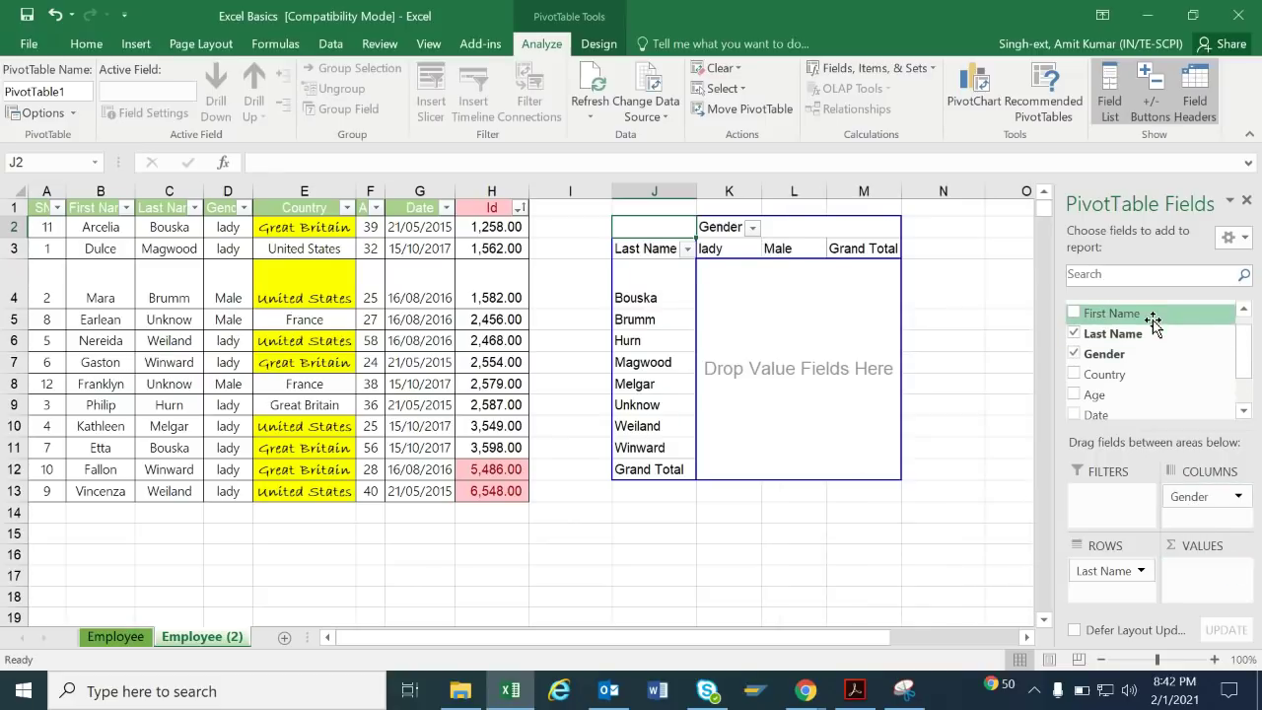
pyautogui.scroll(-1, 1229, 374)
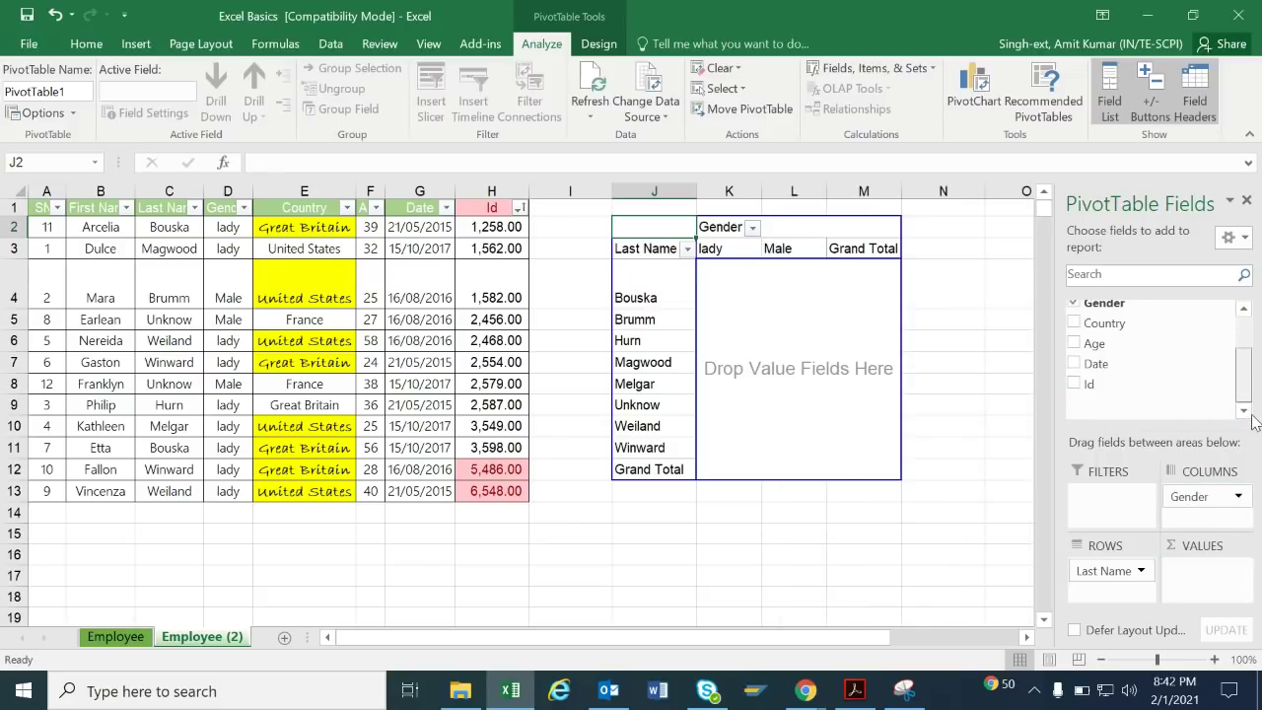
pyautogui.moveTo(1213, 386); pyautogui.dragTo(1211, 584)
pyautogui.click(807, 574)
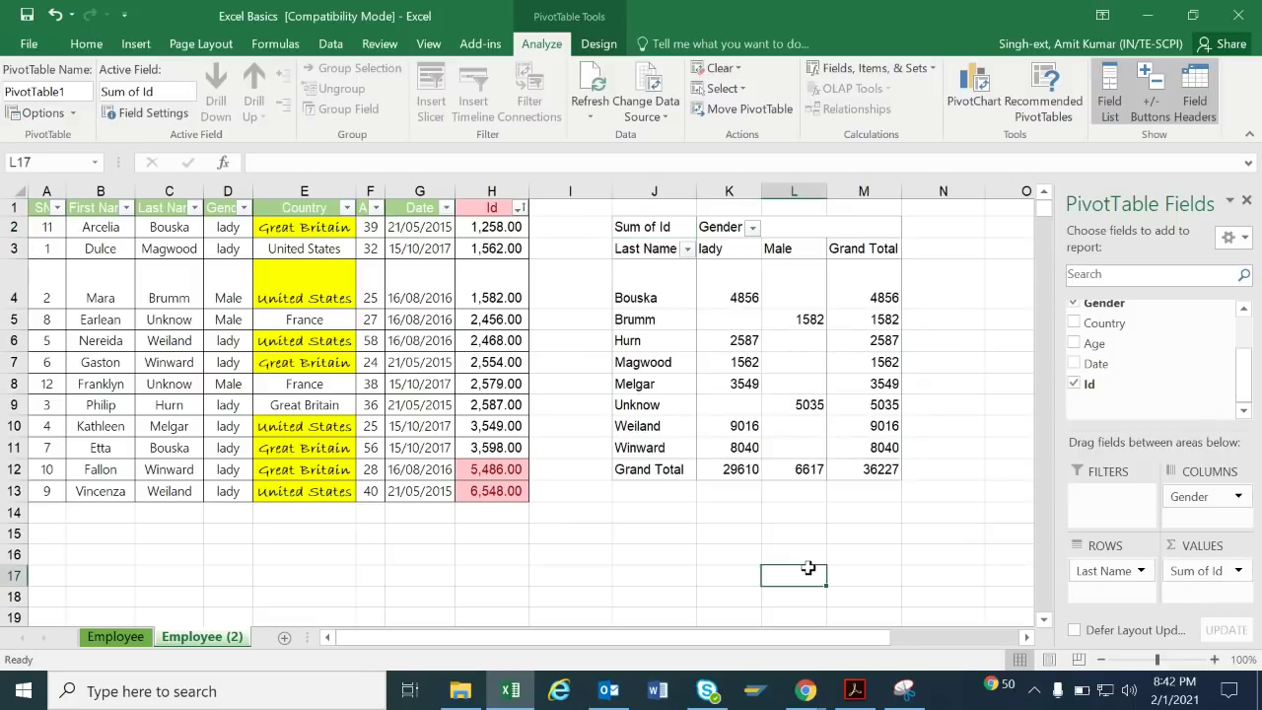
pyautogui.moveTo(661, 194); pyautogui.dragTo(863, 209)
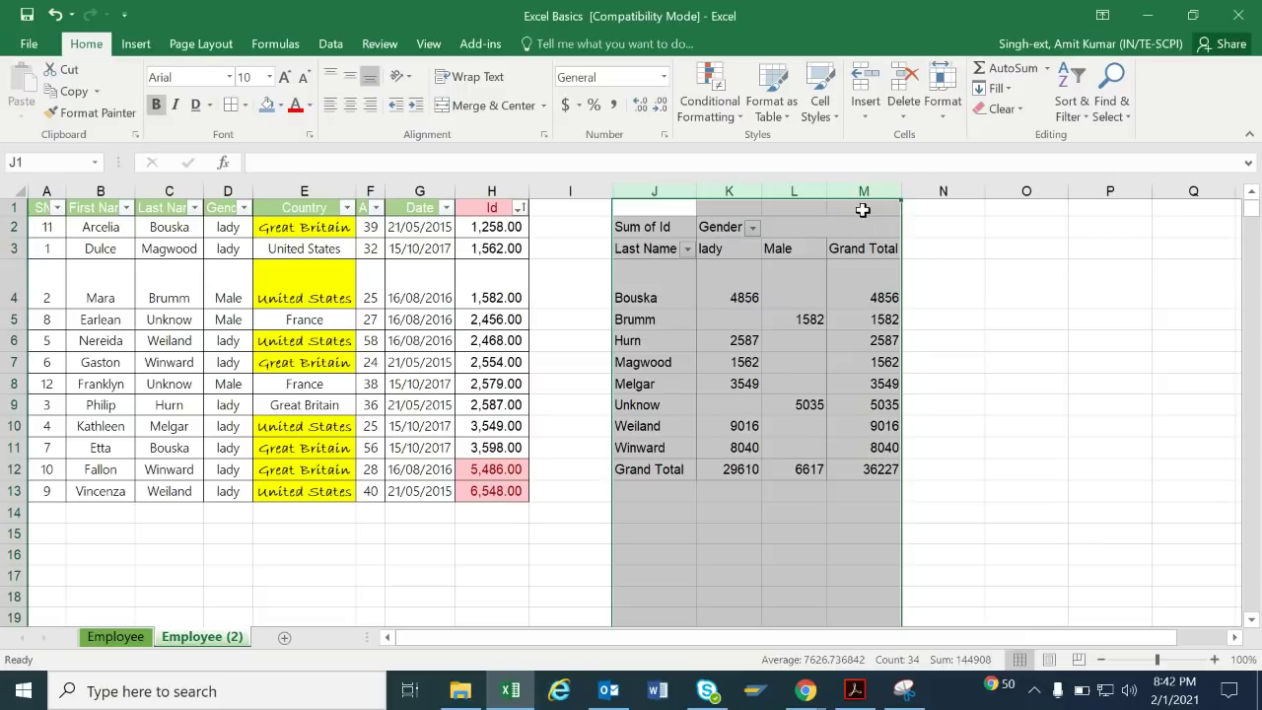
# Delete the pivot table in columns J:M, leaving the employee table alone.
pyautogui.press('Delete')
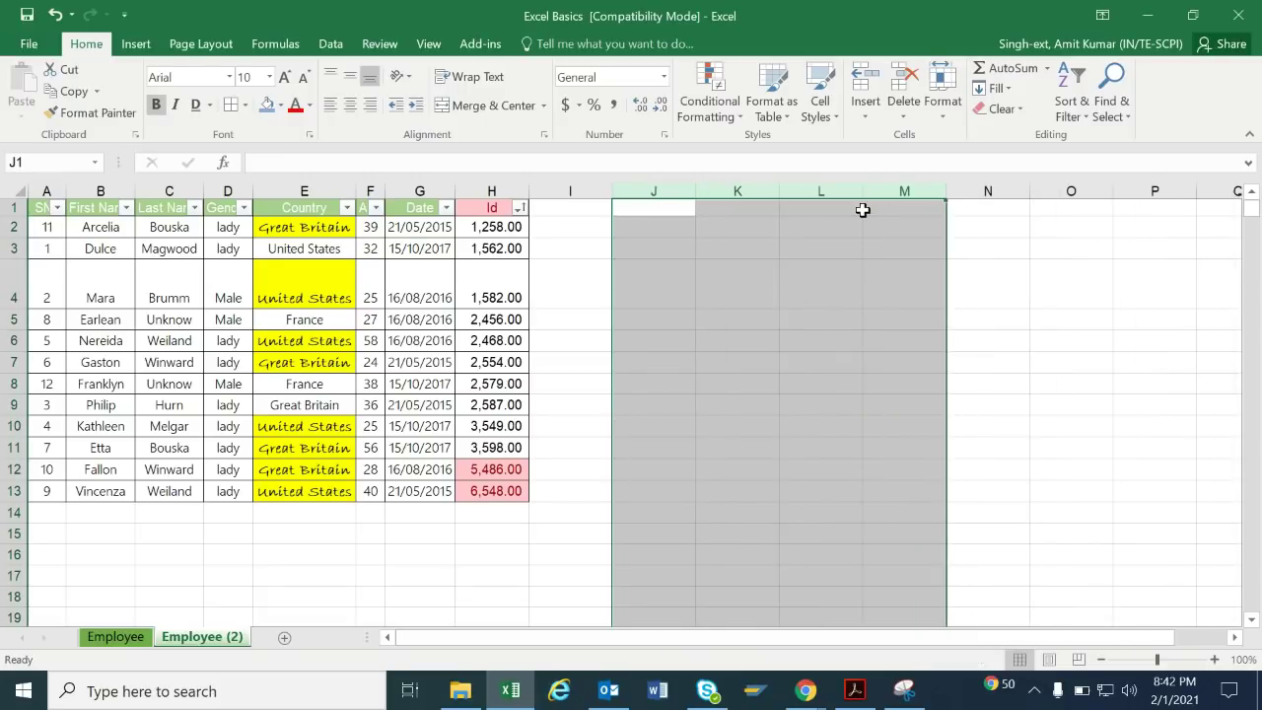
pyautogui.click(711, 287)
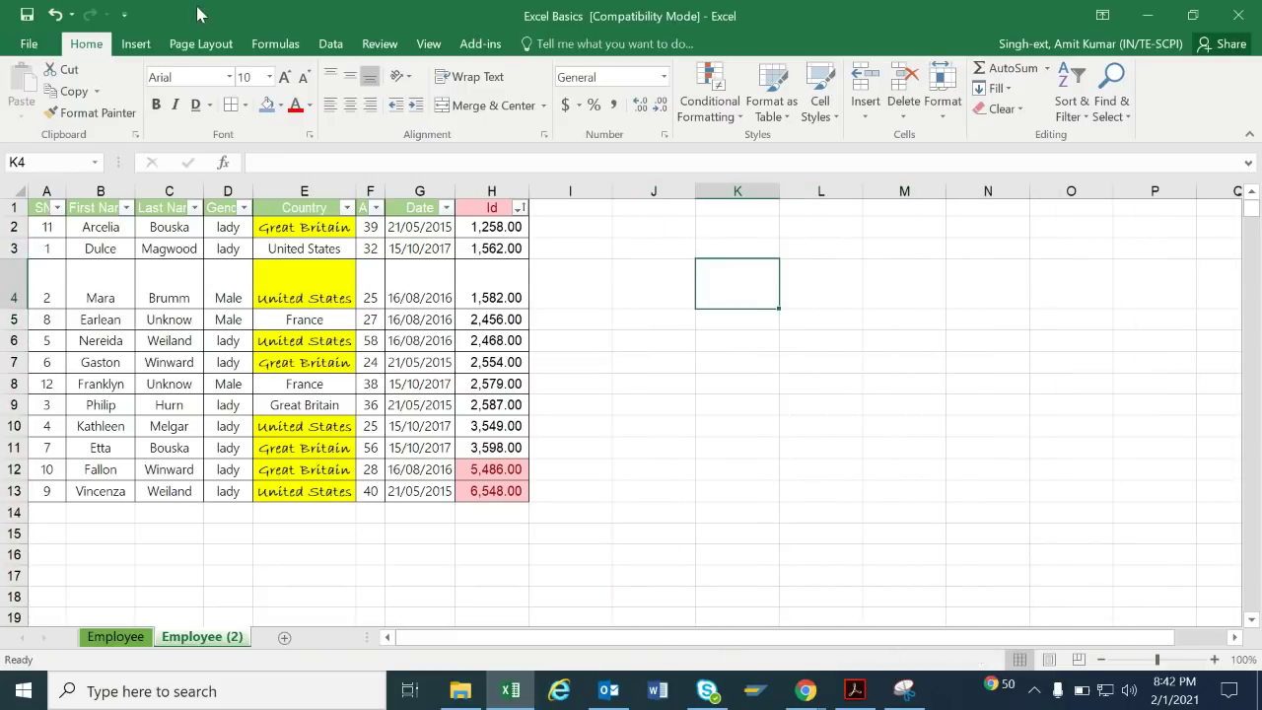
pyautogui.click(138, 44)
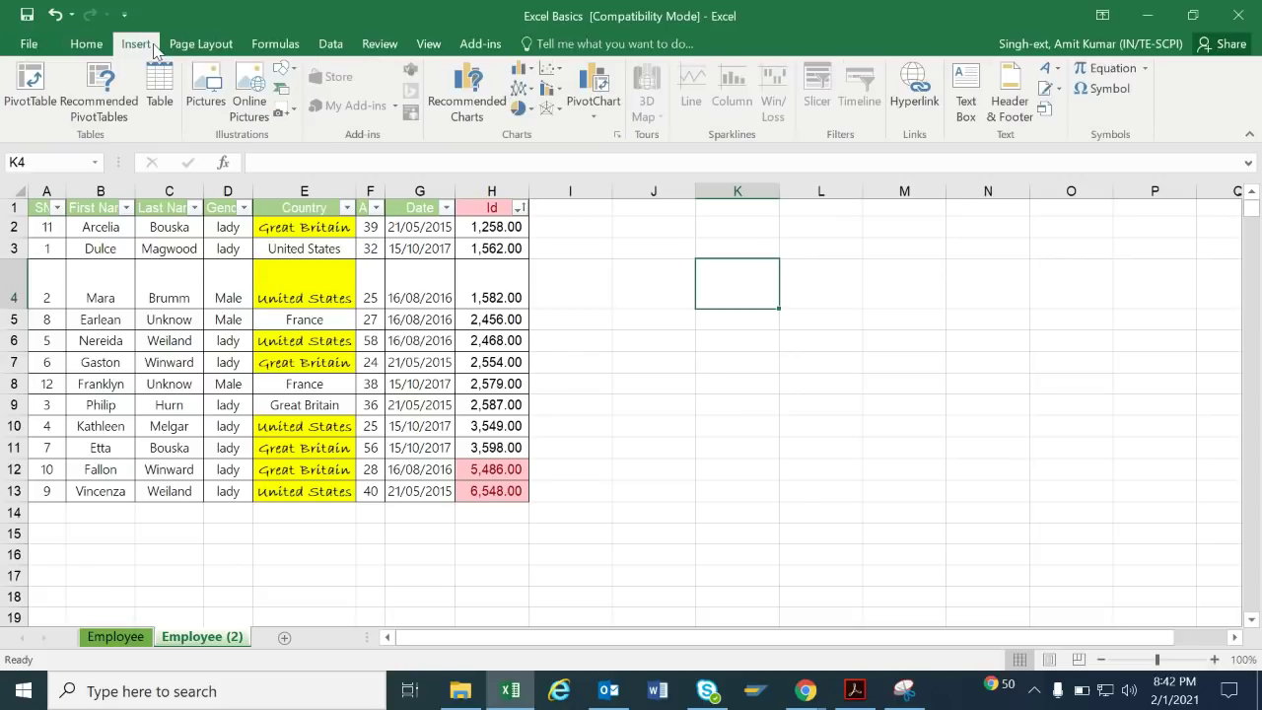
pyautogui.click(173, 342)
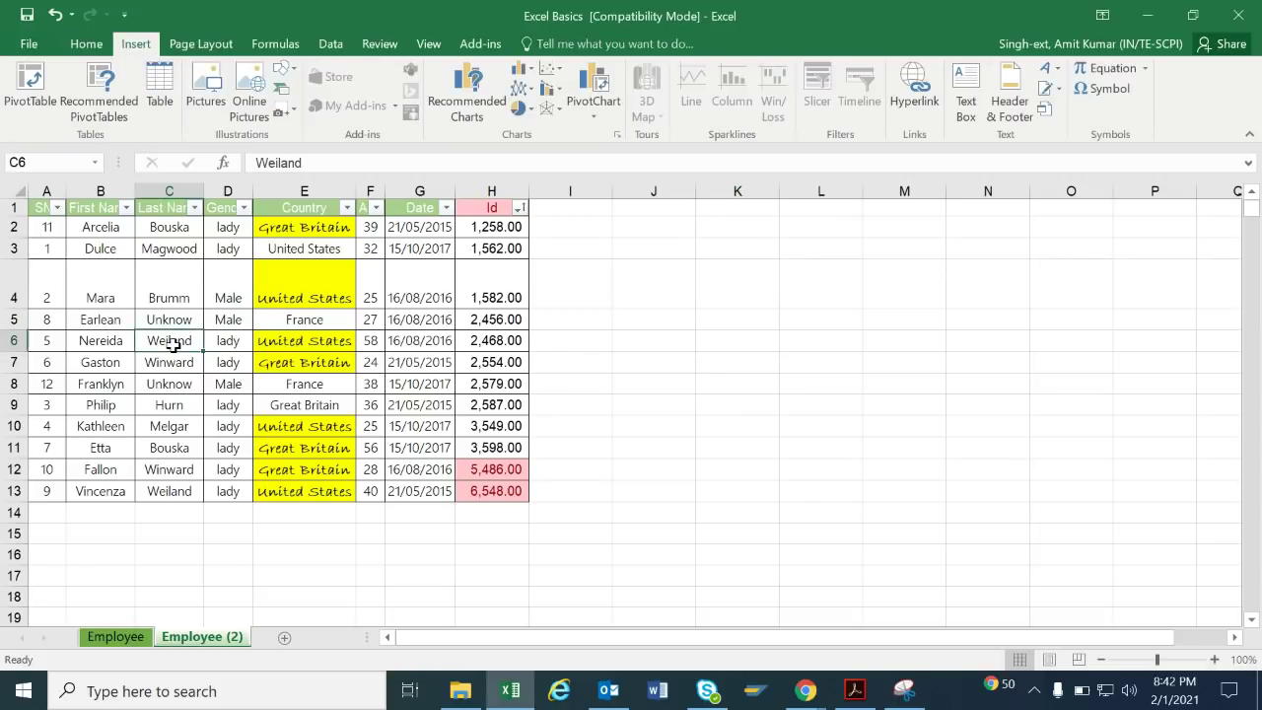
pyautogui.hotkey('ctrl', 'a')
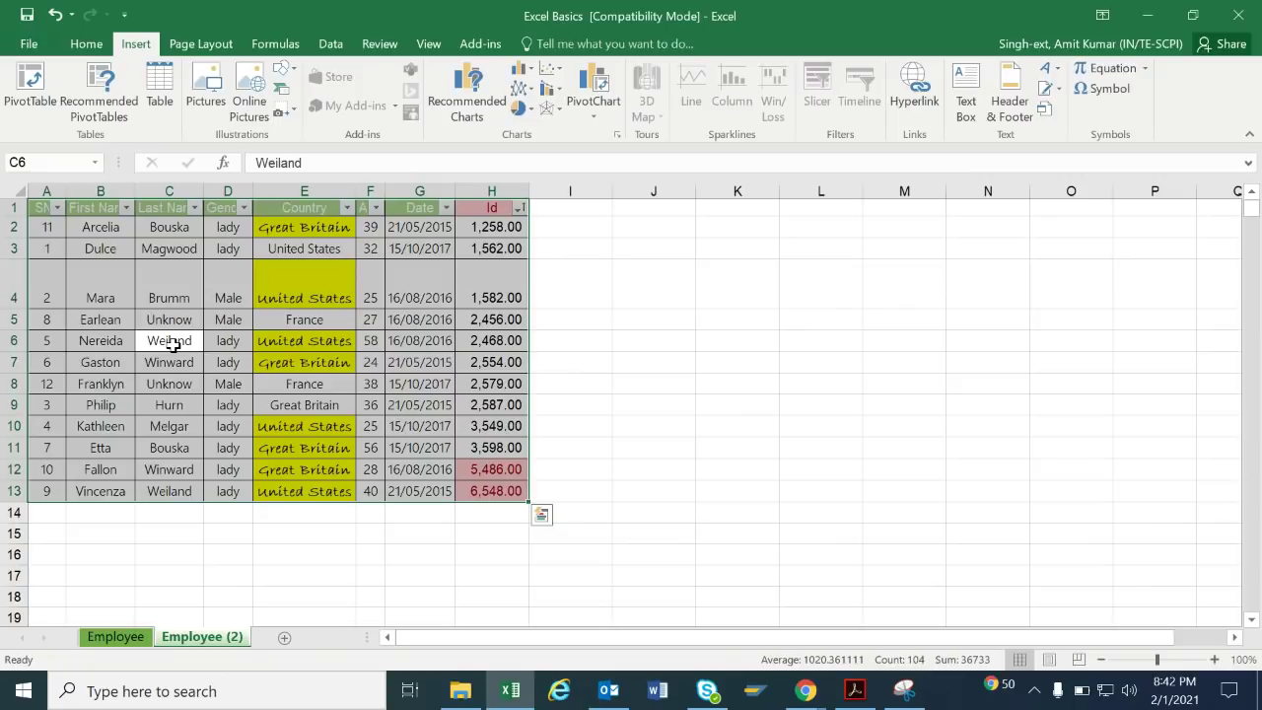
pyautogui.click(611, 364)
# Enter the formula =H2+F2 in I2 and fill it down with Ctrl+D.
pyautogui.click(576, 228)
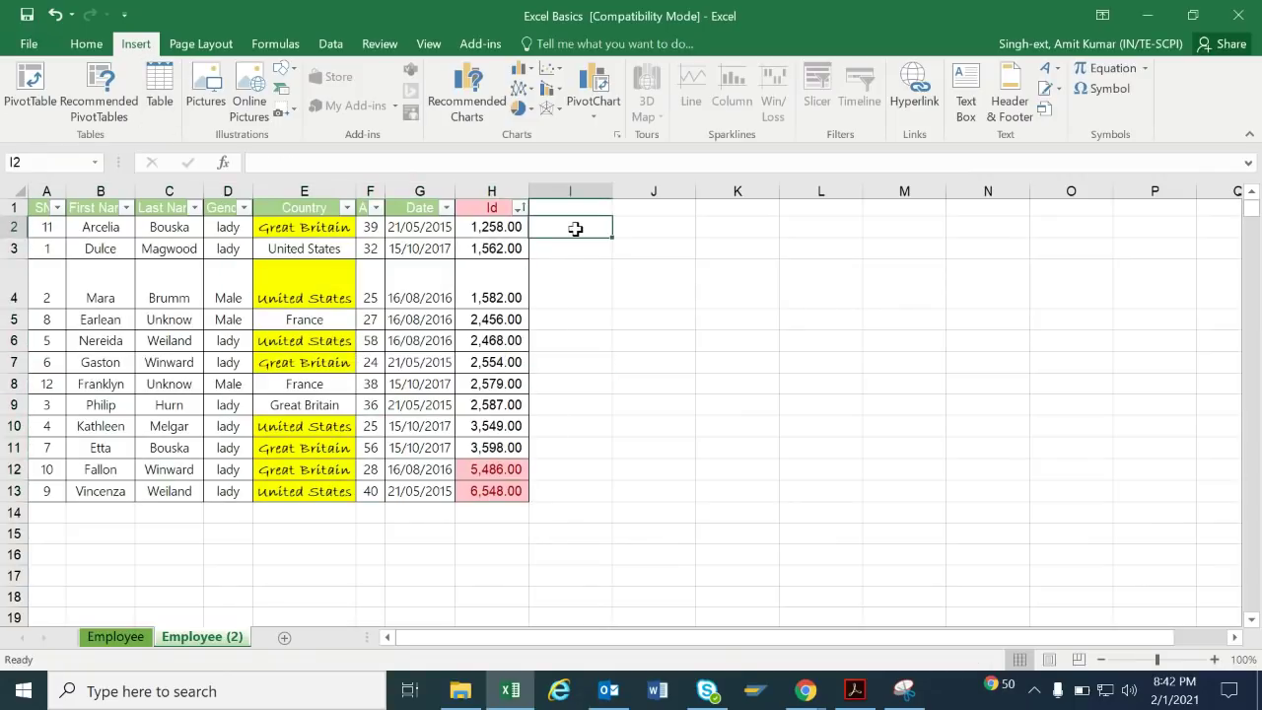
pyautogui.write('=')
pyautogui.press('Left')
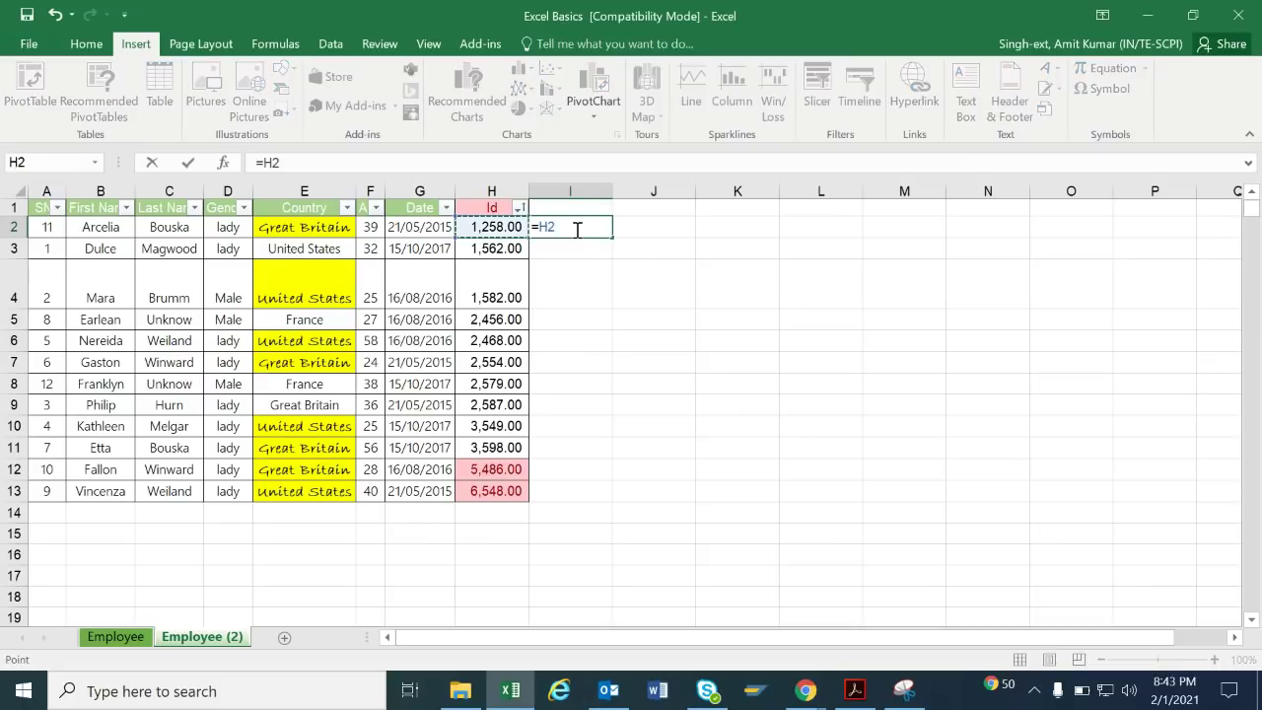
pyautogui.write('+')
pyautogui.press('Left')
pyautogui.press('Left')
pyautogui.press('Left')
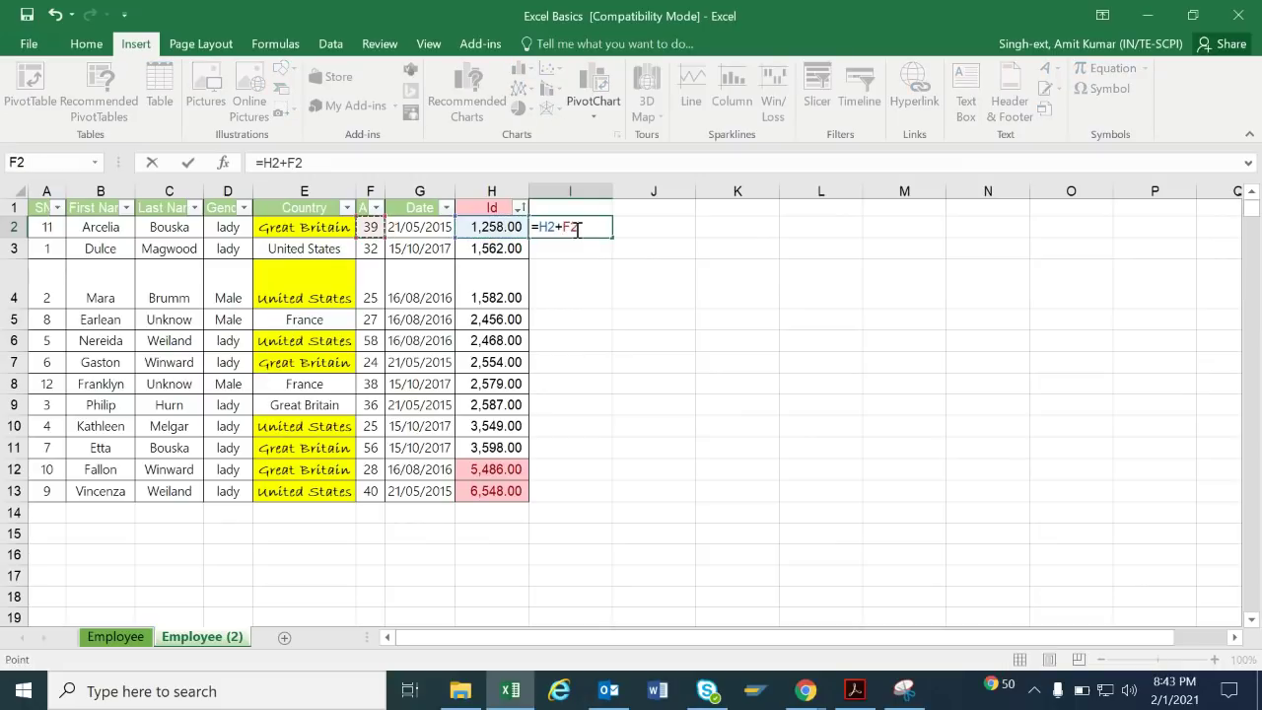
pyautogui.press('Return')
pyautogui.press('Up')
pyautogui.press('Down')
pyautogui.press('Up')
pyautogui.press('Down')
pyautogui.press('Up')
pyautogui.hotkey('shift', 'Down')
pyautogui.hotkey('shift', 'Down')
pyautogui.hotkey('shift', 'Down')
pyautogui.hotkey('shift', 'Down')
pyautogui.hotkey('shift', 'Down')
pyautogui.hotkey('shift', 'Down')
pyautogui.hotkey('shift', 'Down')
pyautogui.hotkey('shift', 'Down')
pyautogui.hotkey('shift', 'Down')
pyautogui.hotkey('shift', 'Down')
pyautogui.hotkey('shift', 'Down')
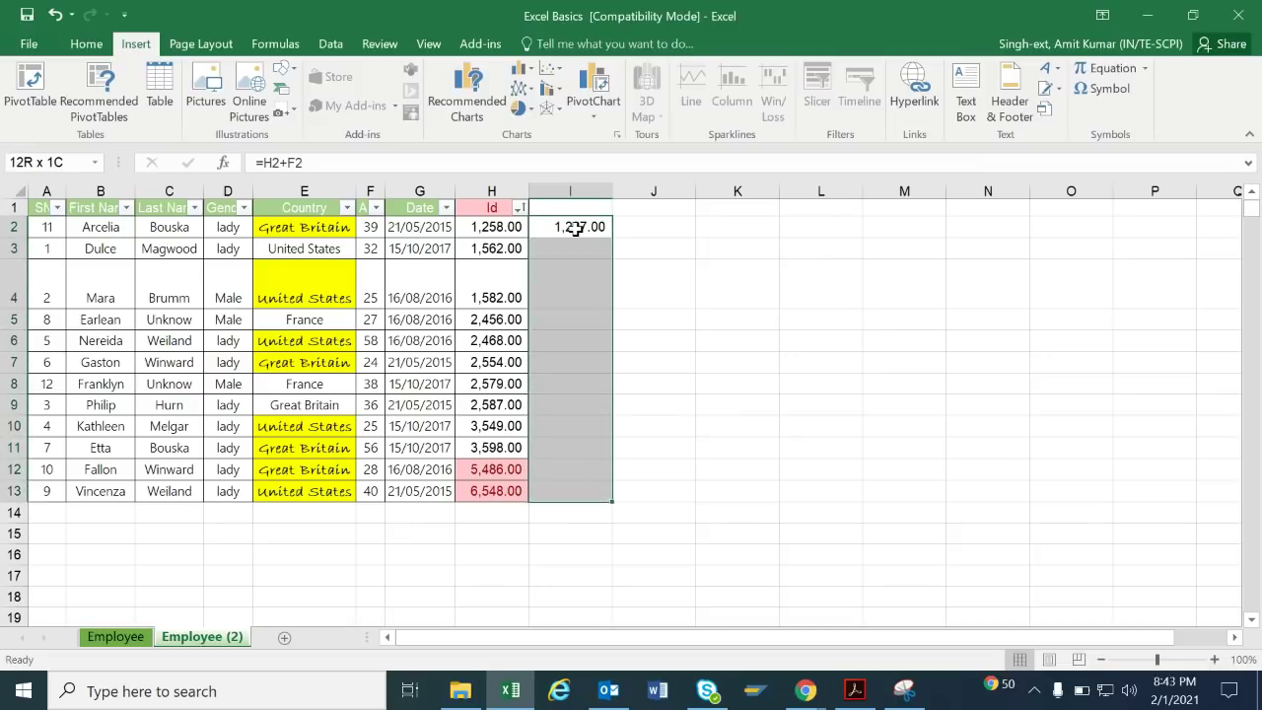
pyautogui.hotkey('ctrl', 'd')
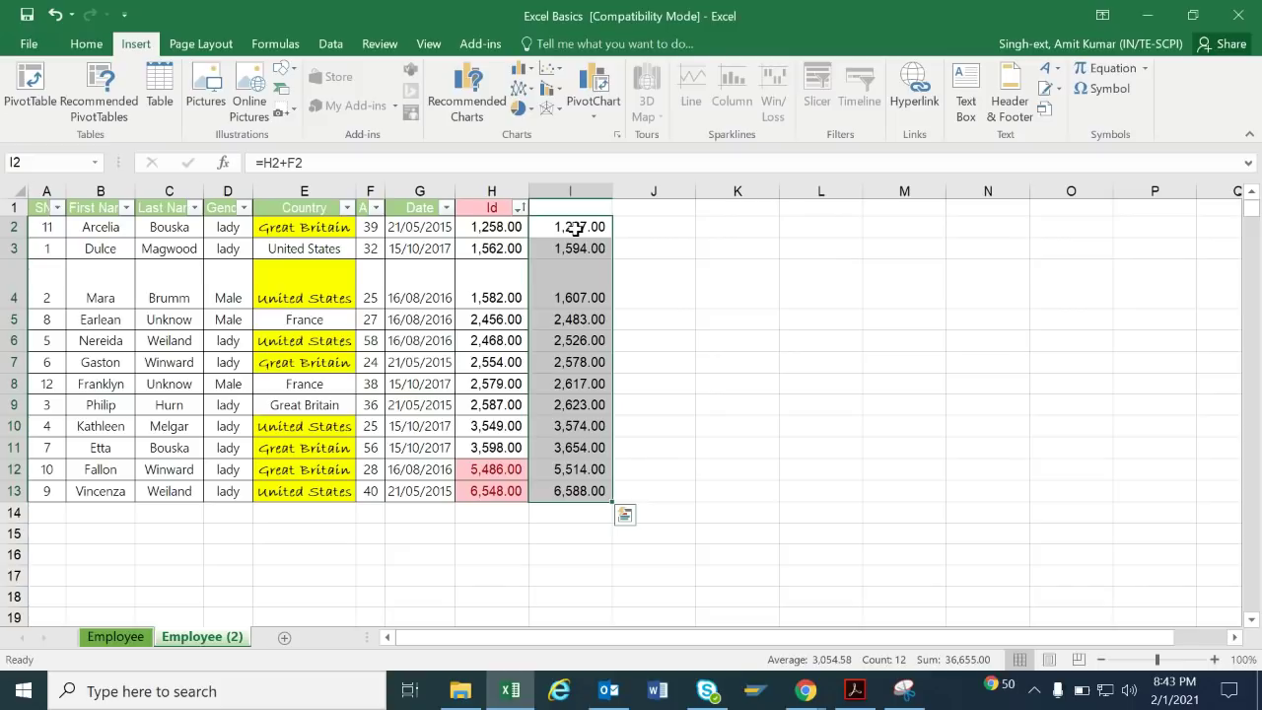
# Clear the copied formulas and type the heading 'Add' in I1.
pyautogui.press('Delete')
pyautogui.press('Up')
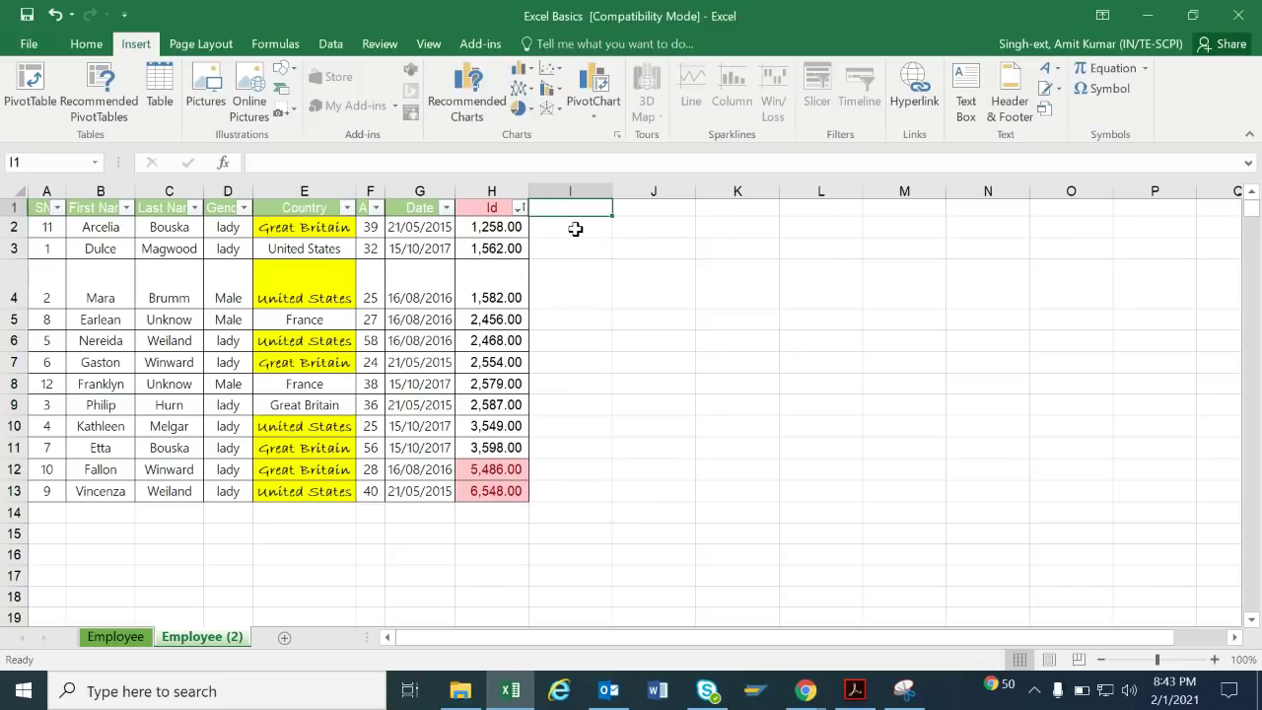
pyautogui.write('Add')
pyautogui.press('Return')
pyautogui.press('Left')
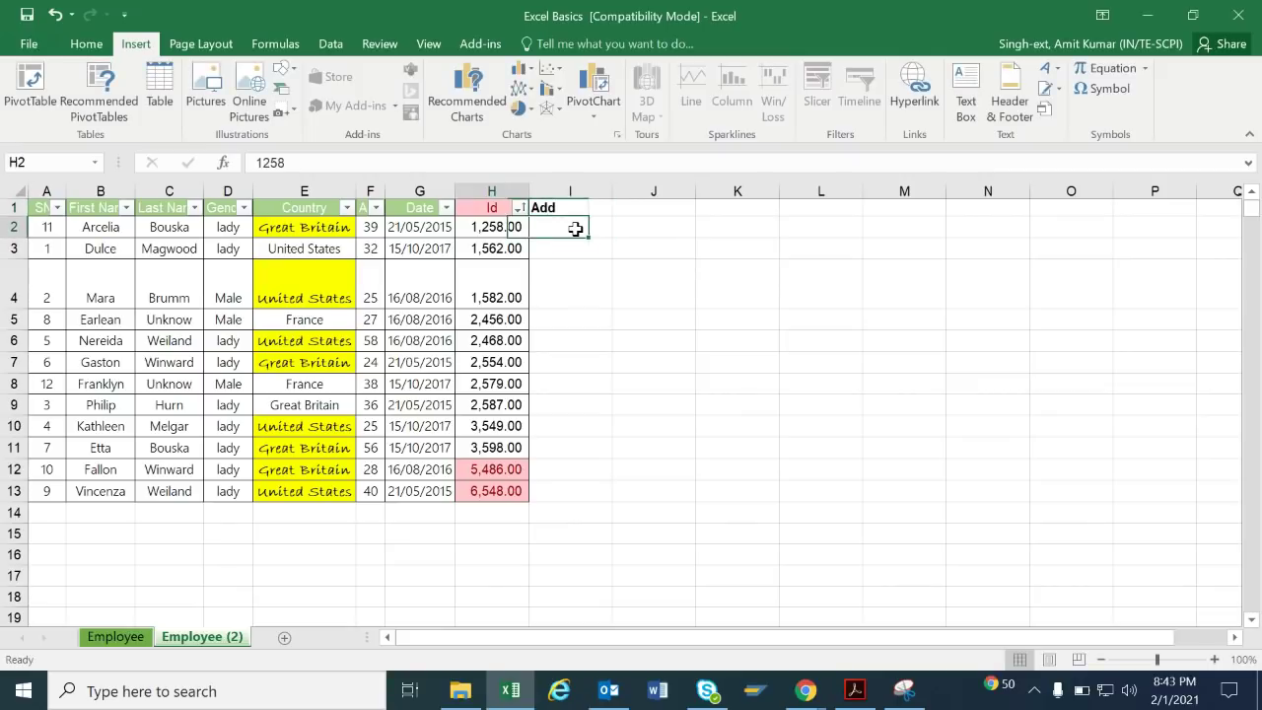
pyautogui.hotkey('ctrl', 'a')
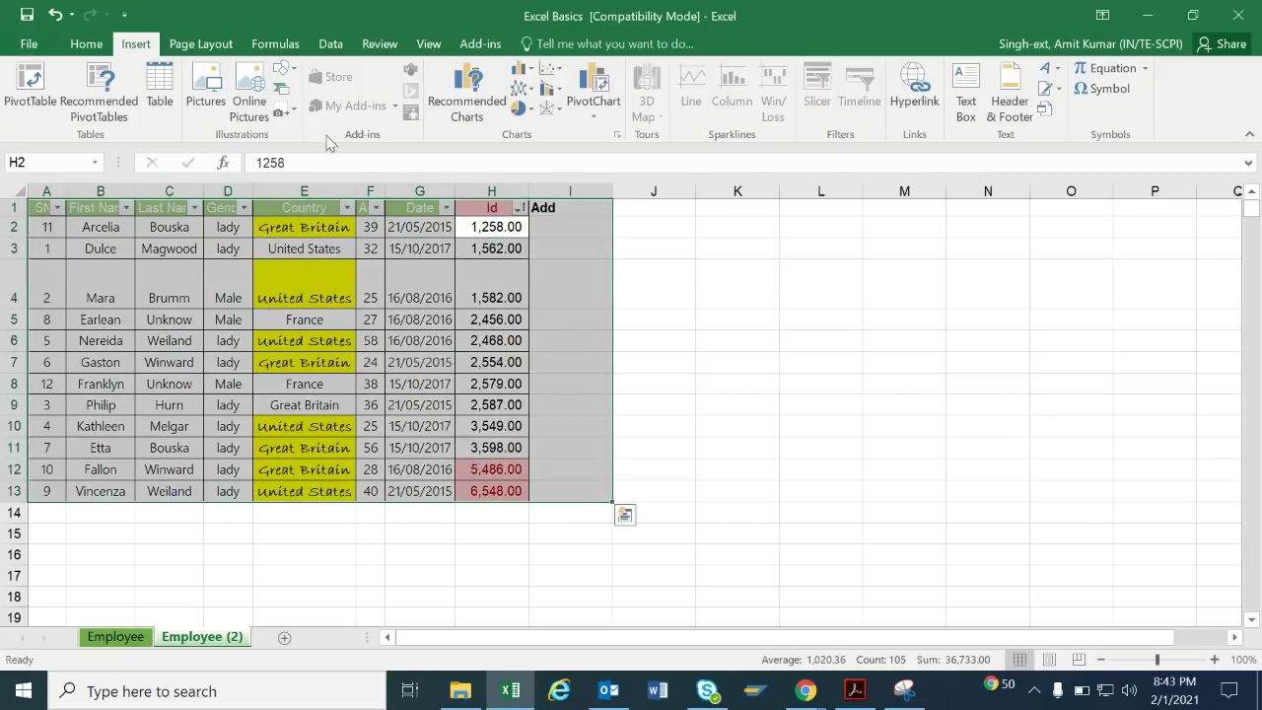
pyautogui.click(162, 106)
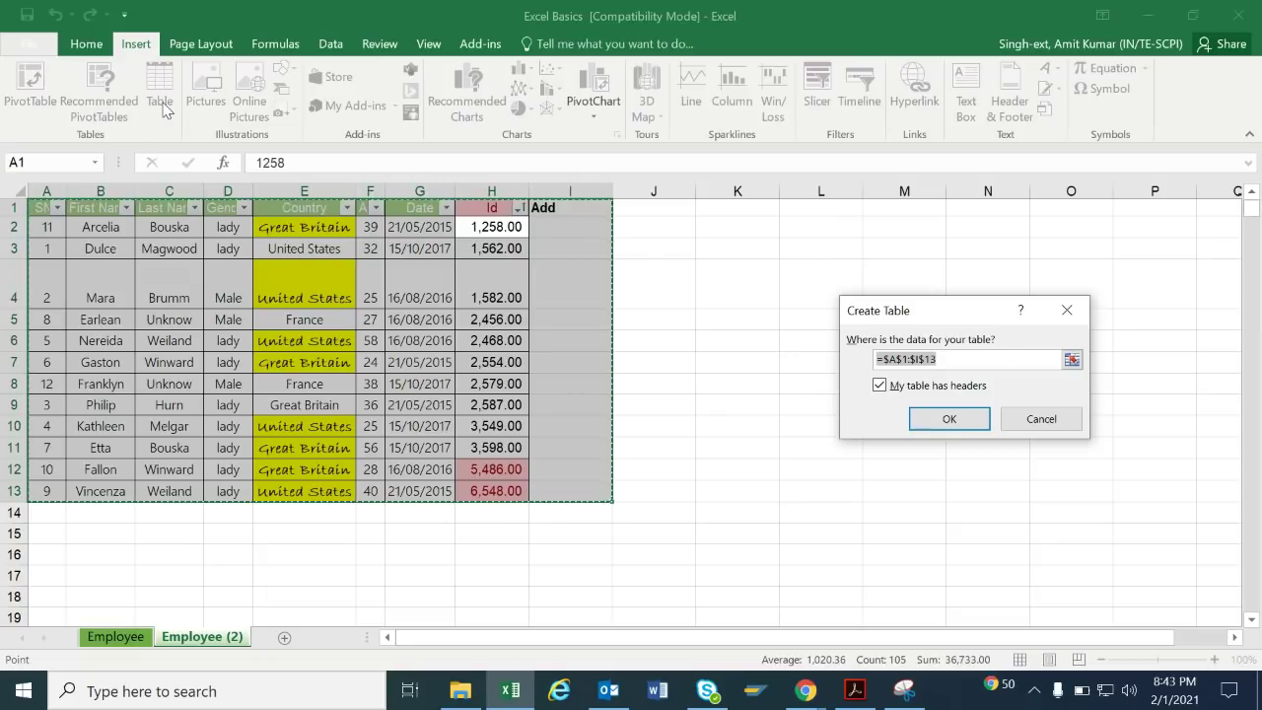
pyautogui.click(949, 419)
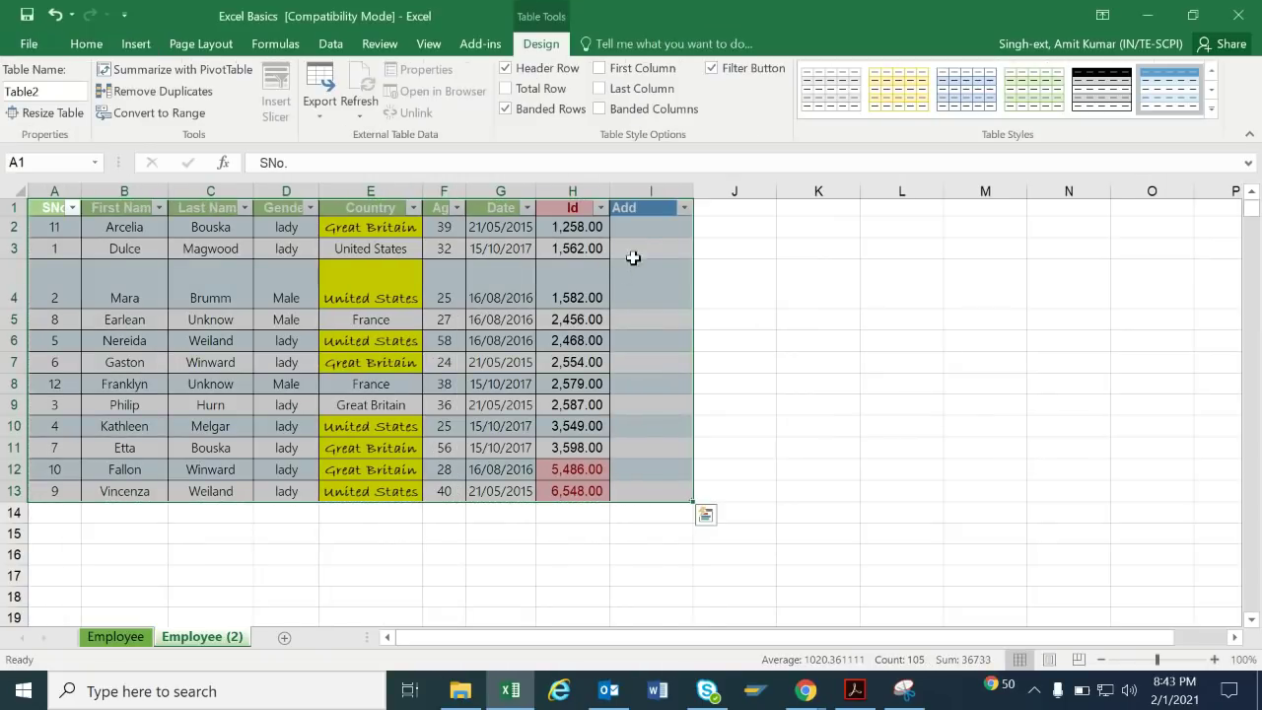
pyautogui.write('=')
pyautogui.press('Left')
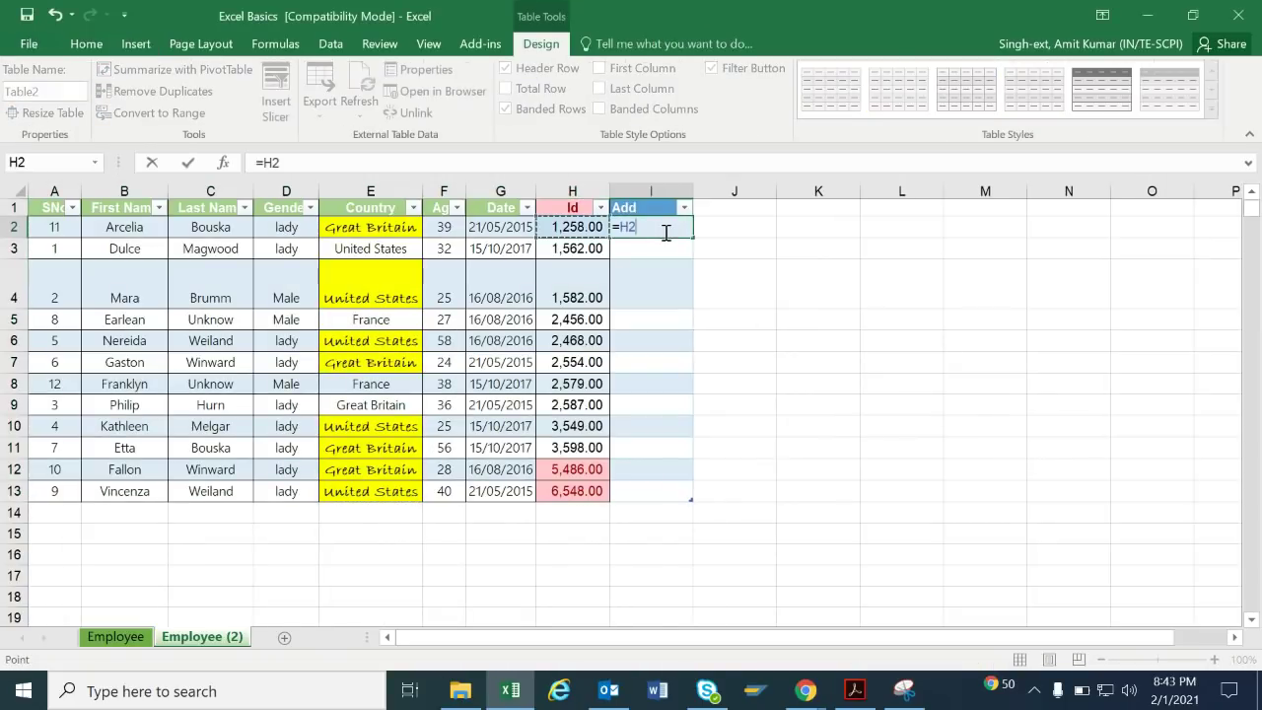
pyautogui.write('+')
pyautogui.press('Left')
pyautogui.press('Left')
pyautogui.press('Left')
pyautogui.press('Left')
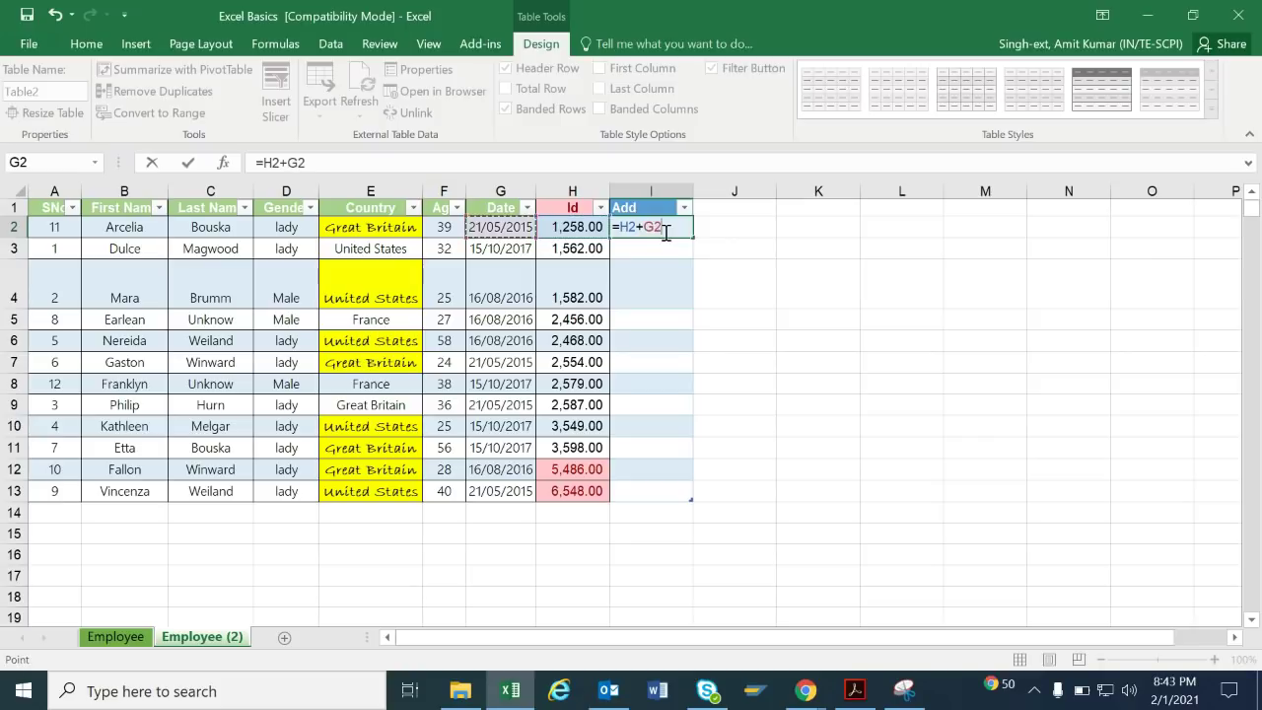
pyautogui.press('Right')
pyautogui.press('Return')
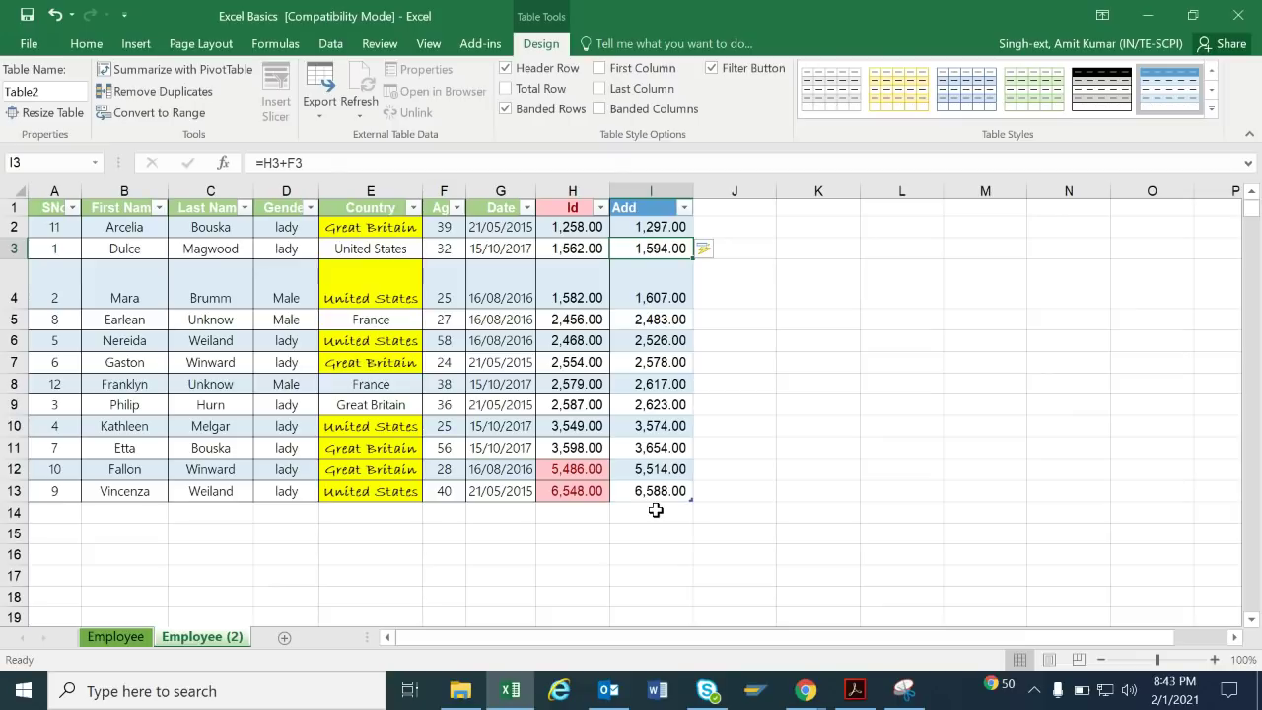
pyautogui.hotkey('ctrl', 'z')
pyautogui.hotkey('ctrl', 'z')
pyautogui.hotkey('ctrl', 'z')
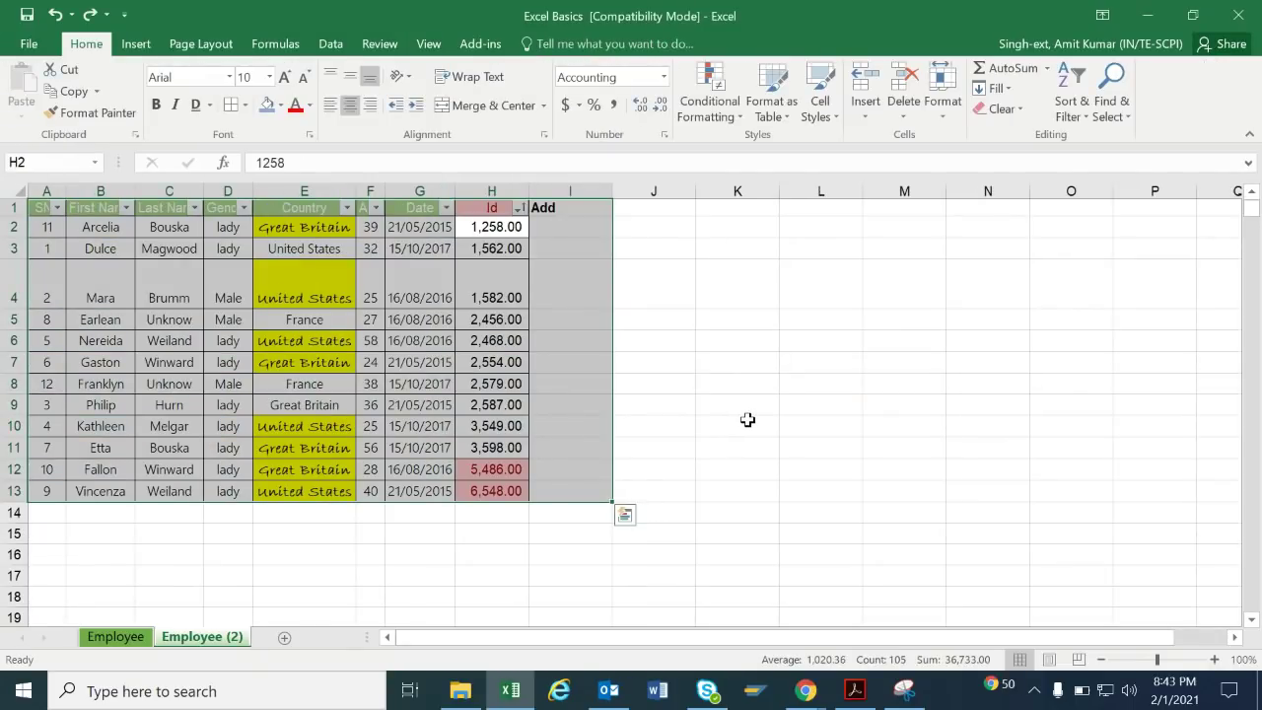
# Draw a rectangle beside the table around columns J–L and fill it light orange.
pyautogui.click(154, 42)
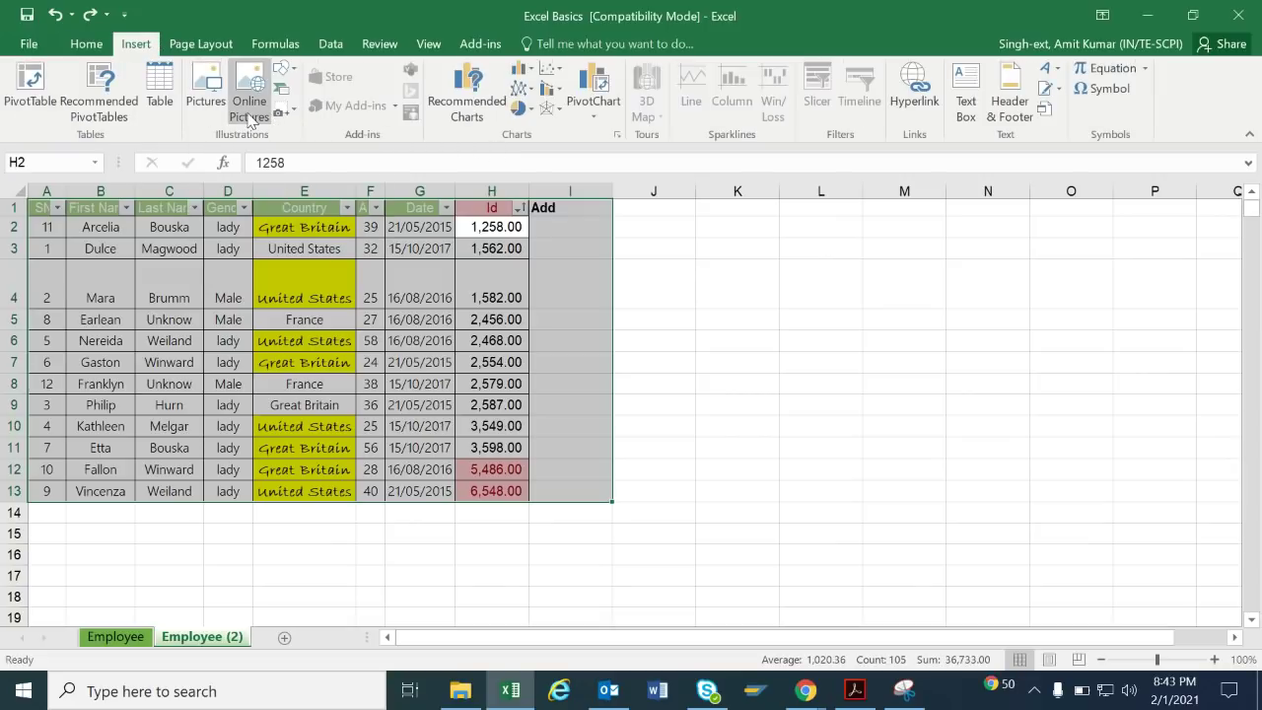
pyautogui.click(290, 74)
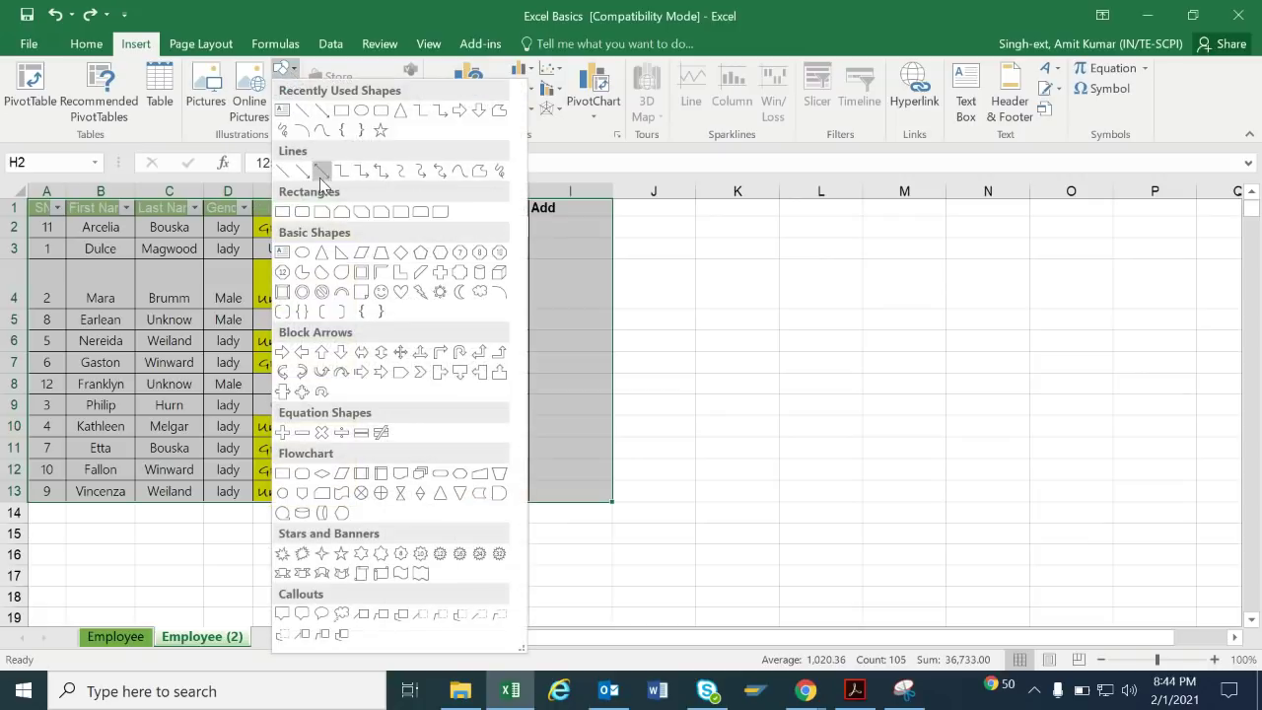
pyautogui.click(340, 111)
pyautogui.moveTo(663, 277); pyautogui.dragTo(872, 380)
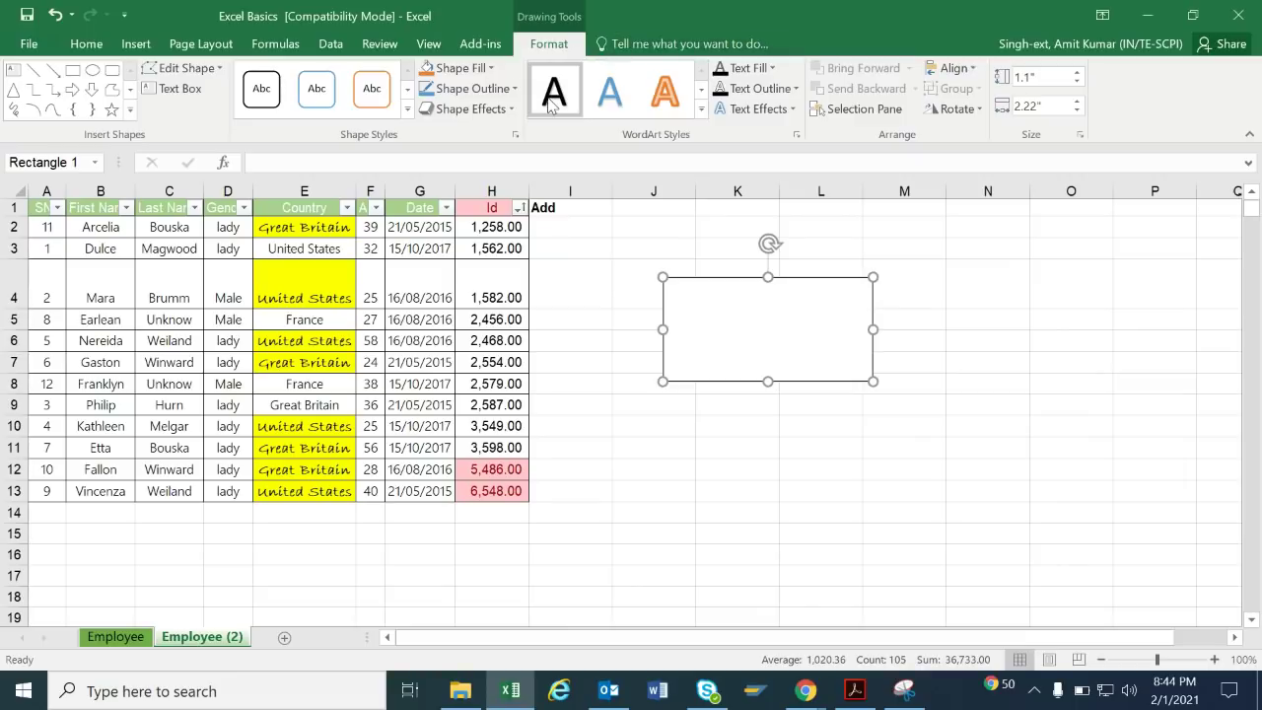
pyautogui.click(457, 68)
pyautogui.click(500, 165)
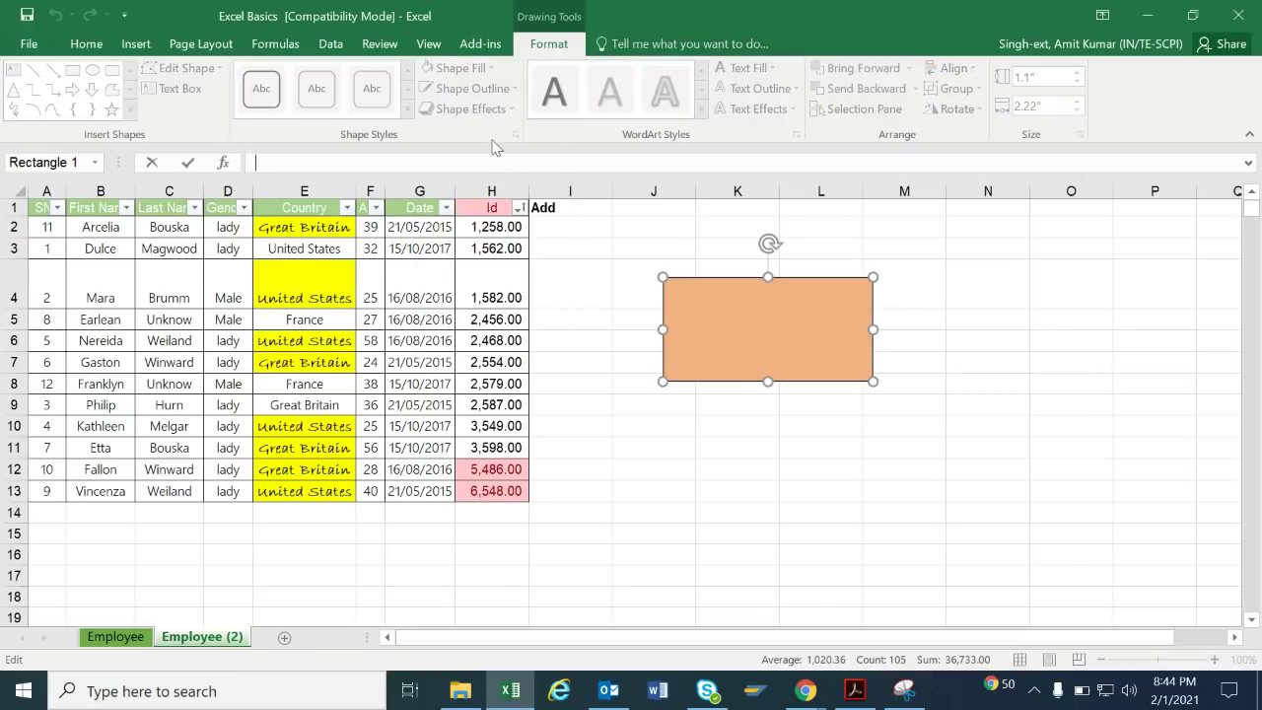
pyautogui.click(754, 352)
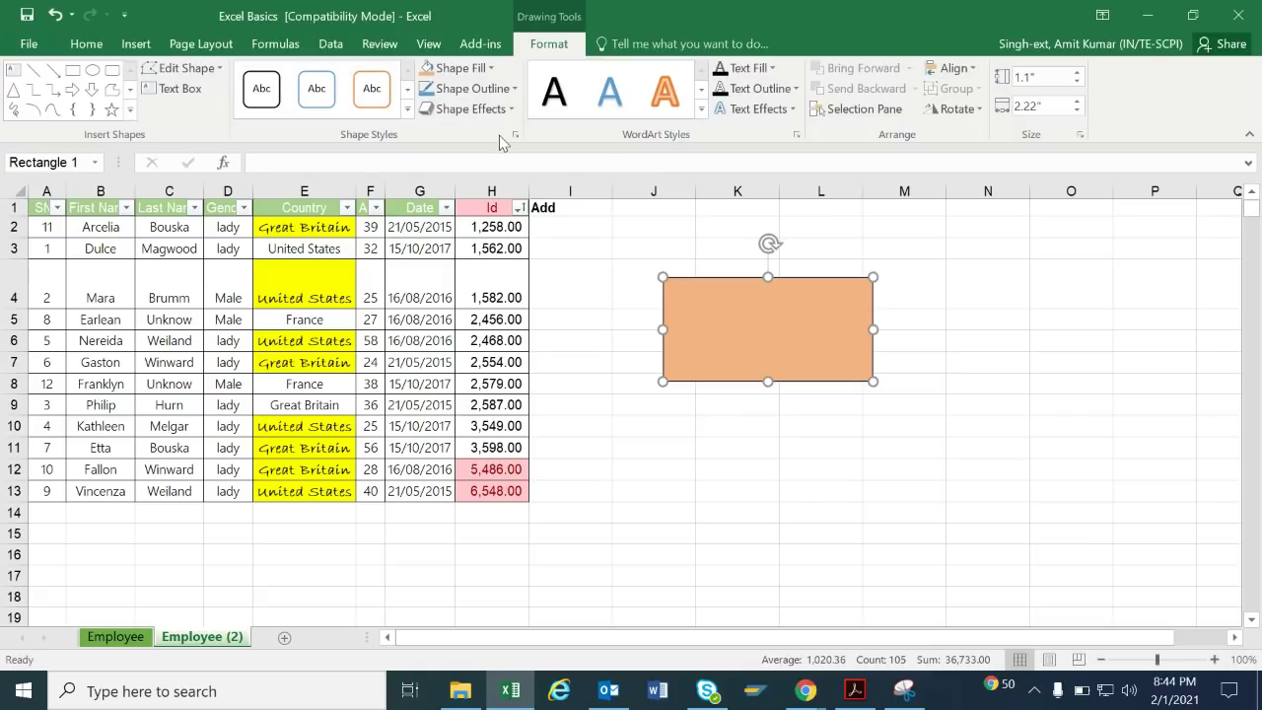
# Type a person's full name inside the rectangle.
pyautogui.click(172, 88)
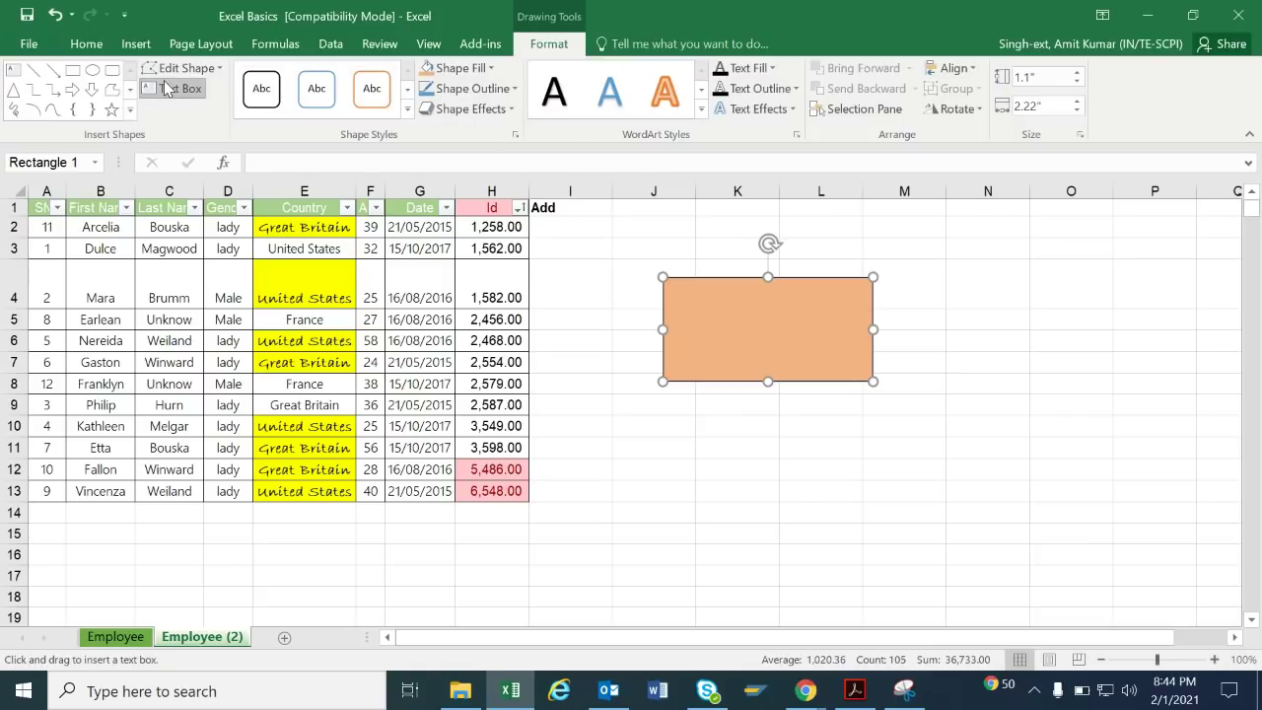
pyautogui.click(724, 306)
pyautogui.write('AM')
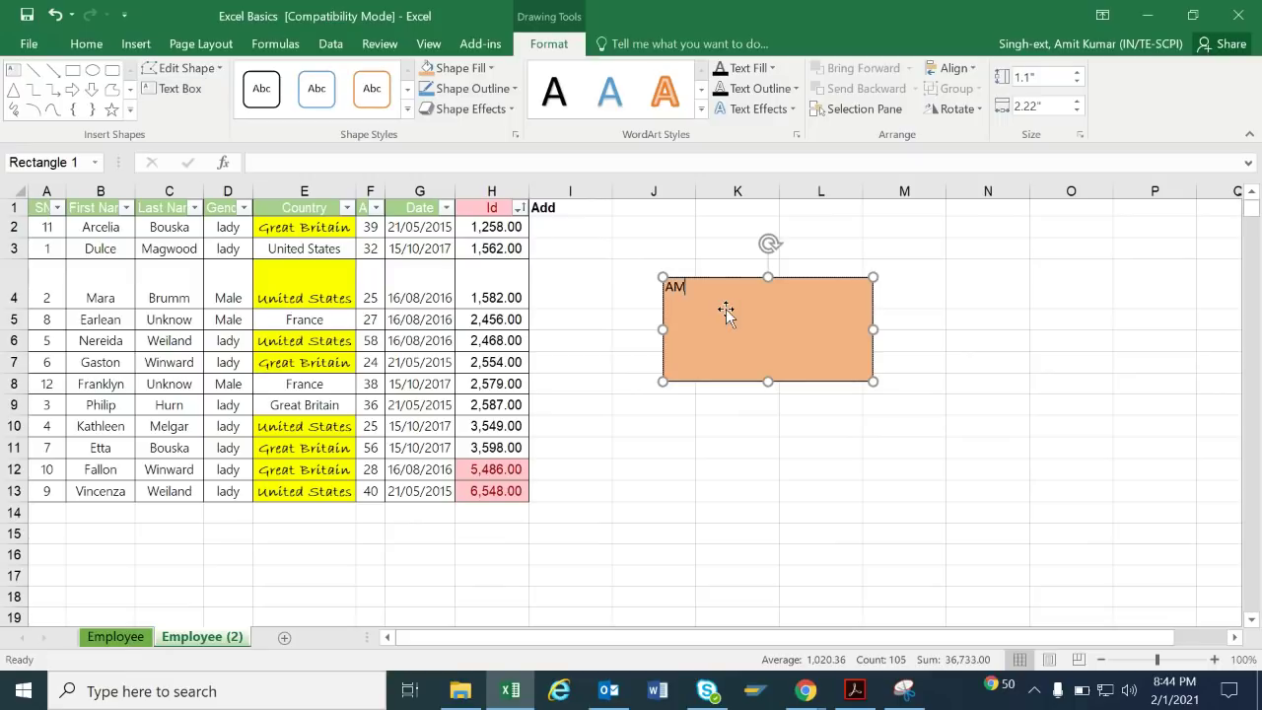
pyautogui.press('BackSpace')
pyautogui.press('BackSpace')
# Apply the white orange-outline style, a green outline and a Parallel 3-D rotation.
pyautogui.click(372, 90)
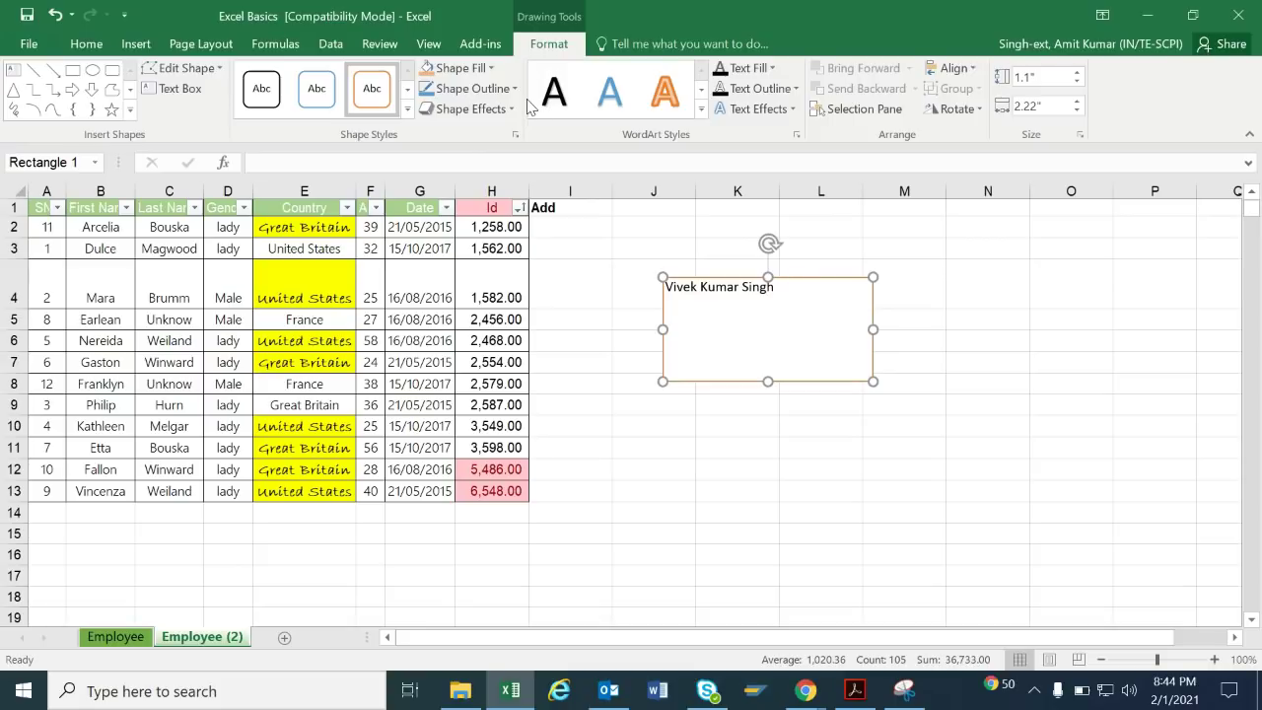
pyautogui.click(500, 89)
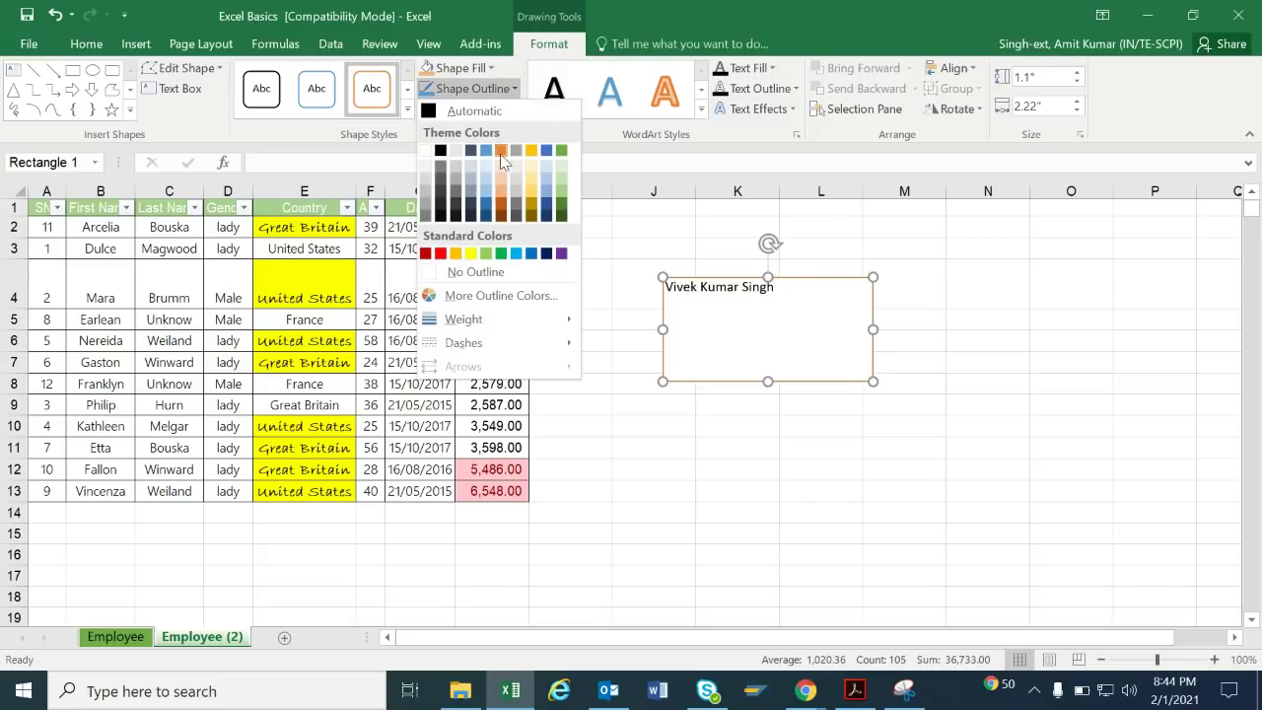
pyautogui.click(560, 151)
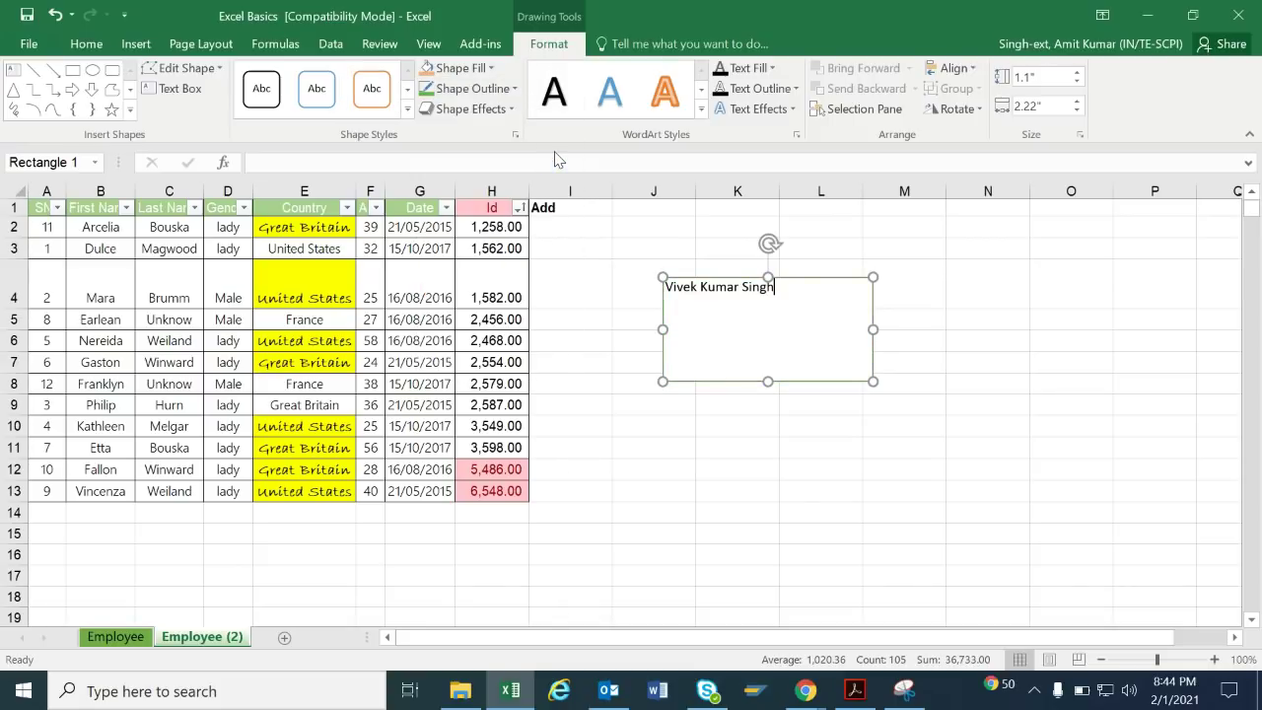
pyautogui.click(459, 109)
pyautogui.moveTo(480, 383)
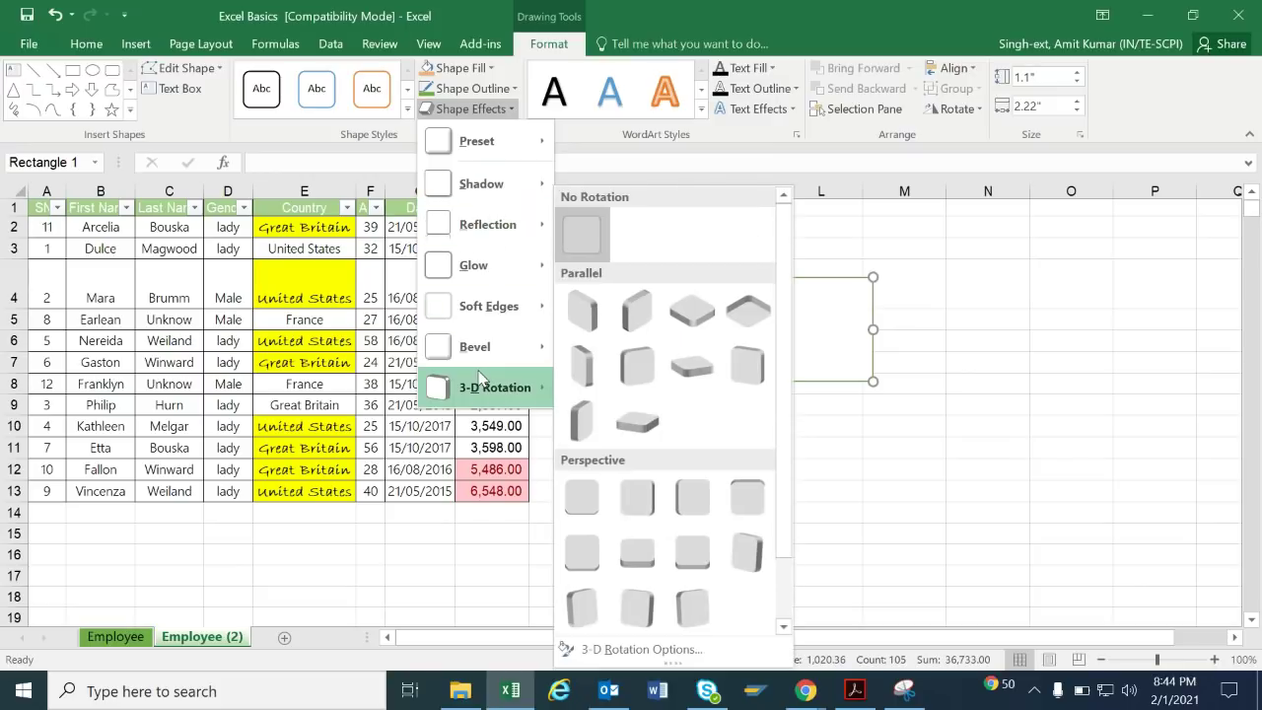
pyautogui.click(638, 314)
pyautogui.click(683, 433)
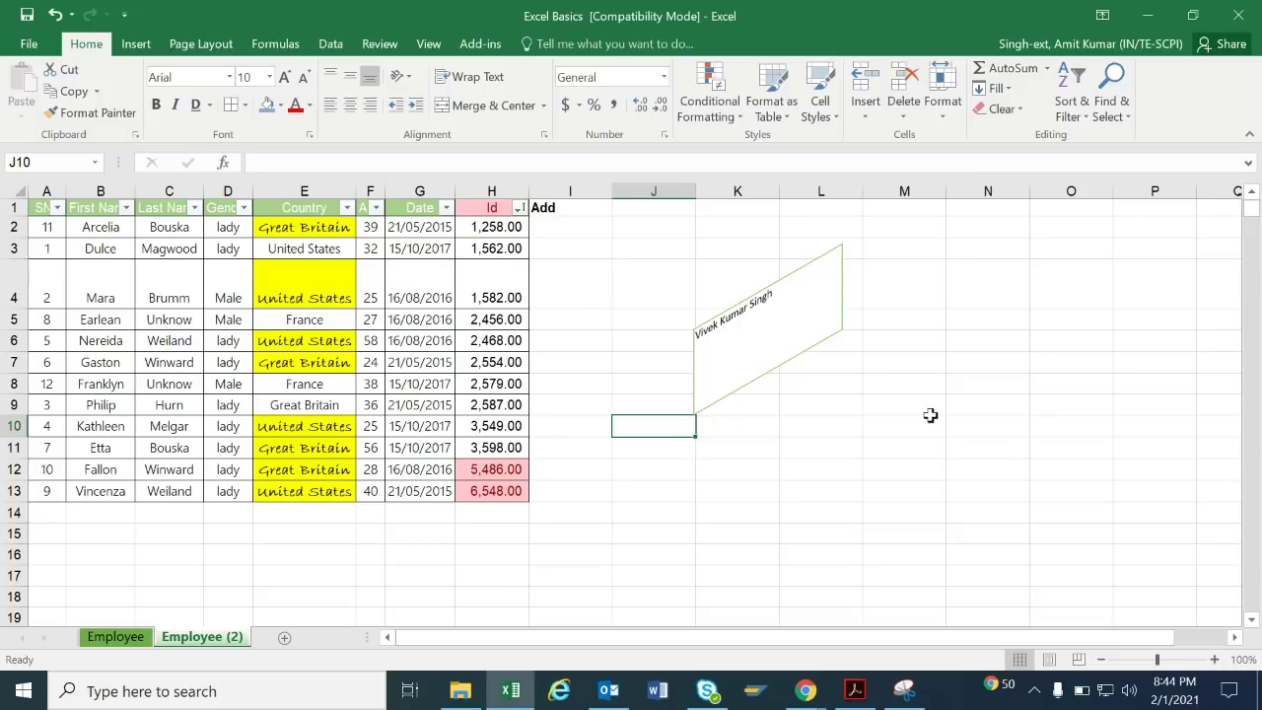
# Open the Insert Pictures chooser and cancel without inserting anything.
pyautogui.click(135, 46)
pyautogui.click(205, 91)
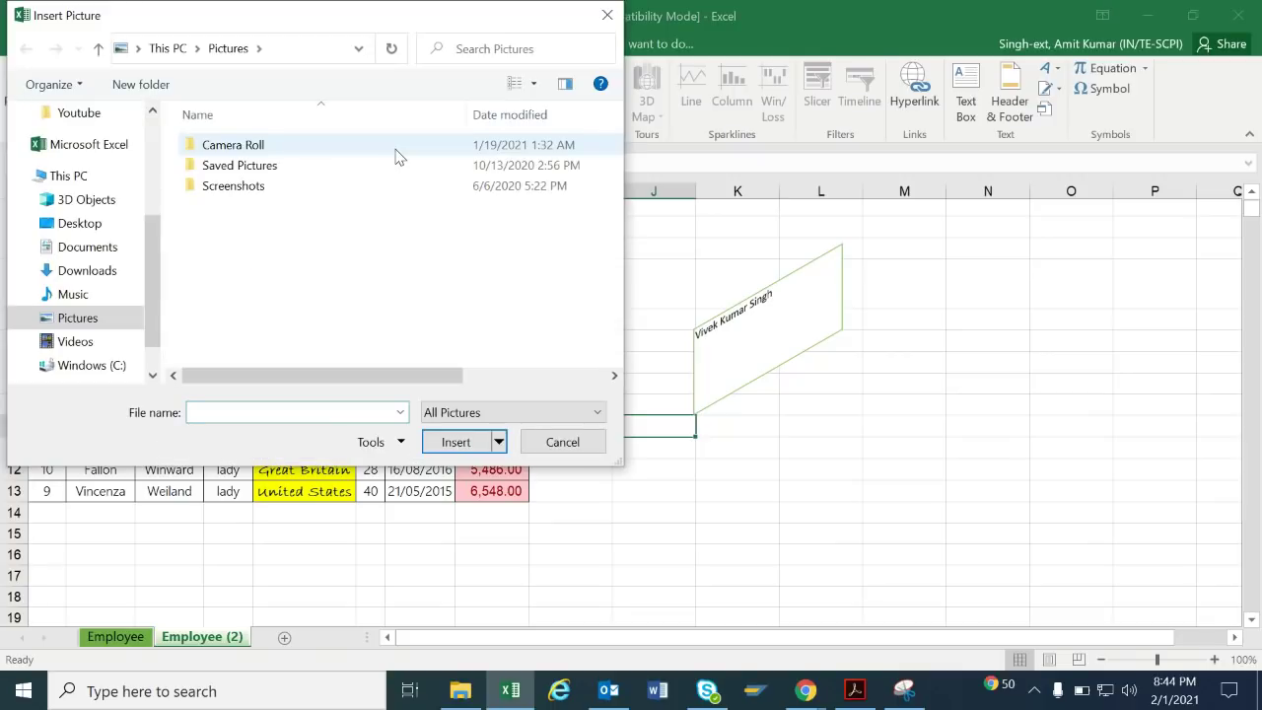
pyautogui.click(555, 445)
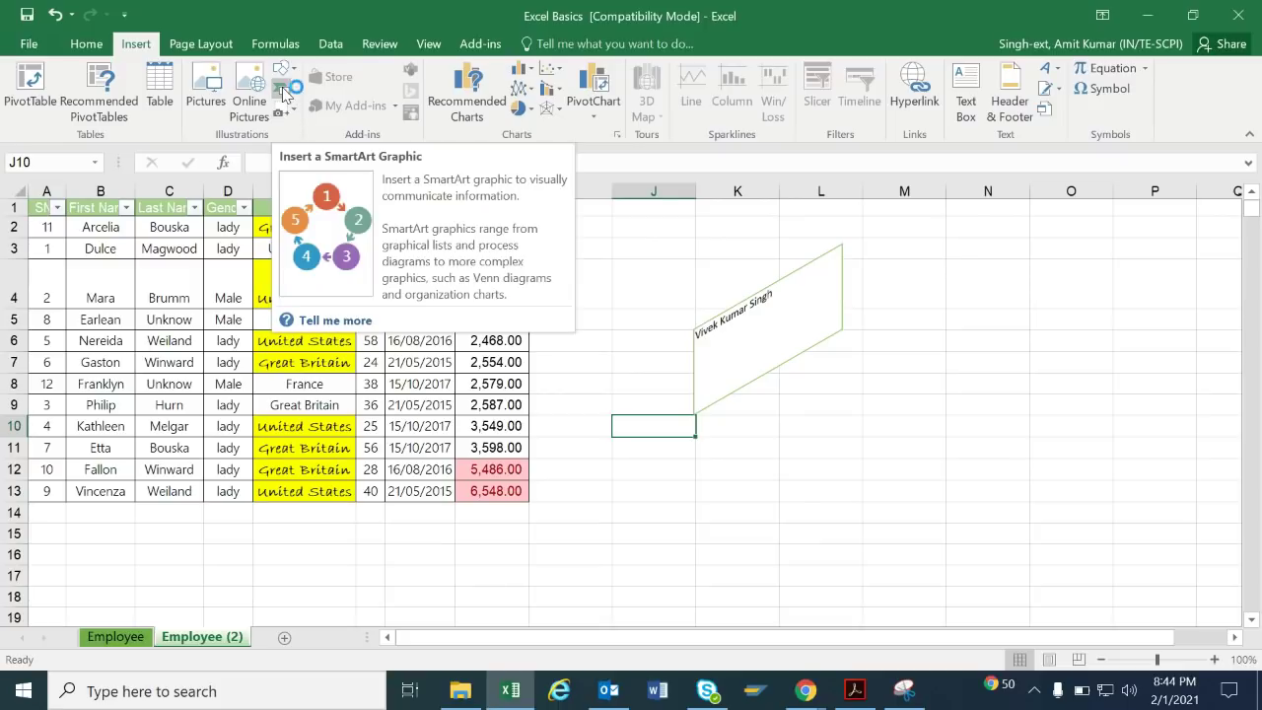
# Browse the SmartArt Process graphics without inserting, then delete the slanted name shape.
pyautogui.click(283, 92)
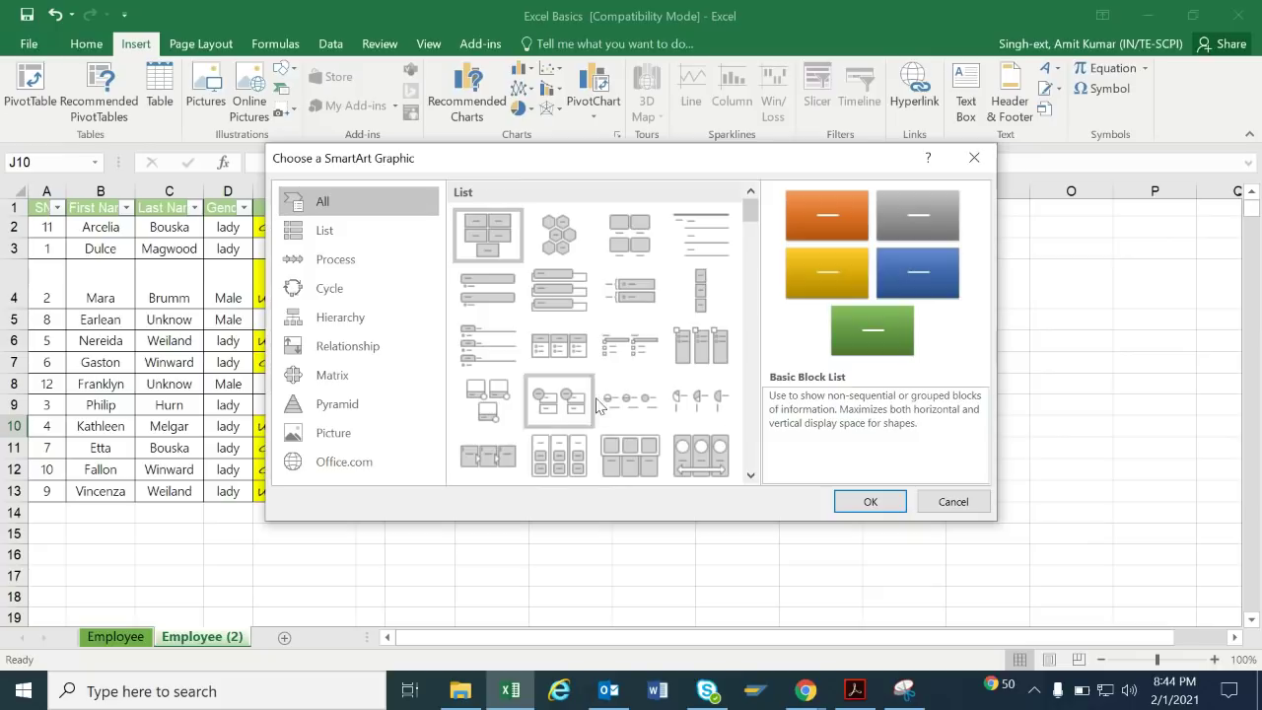
pyautogui.click(408, 267)
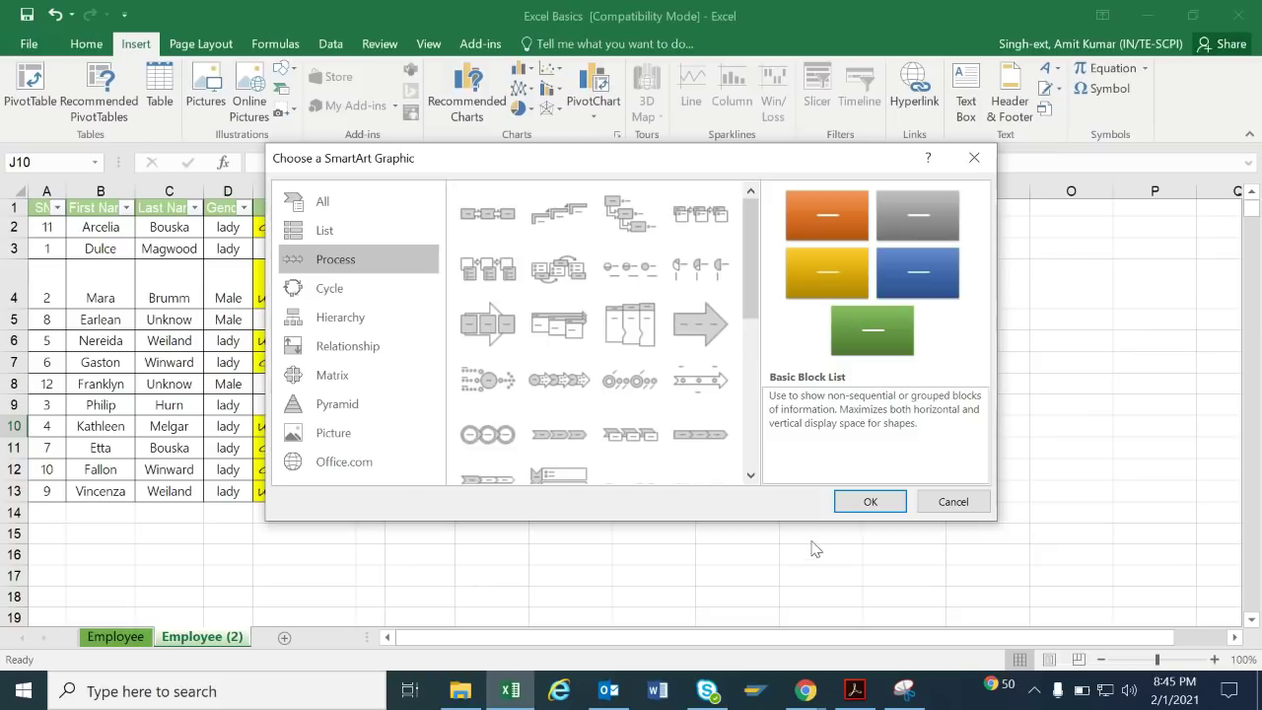
pyautogui.click(949, 501)
pyautogui.click(764, 358)
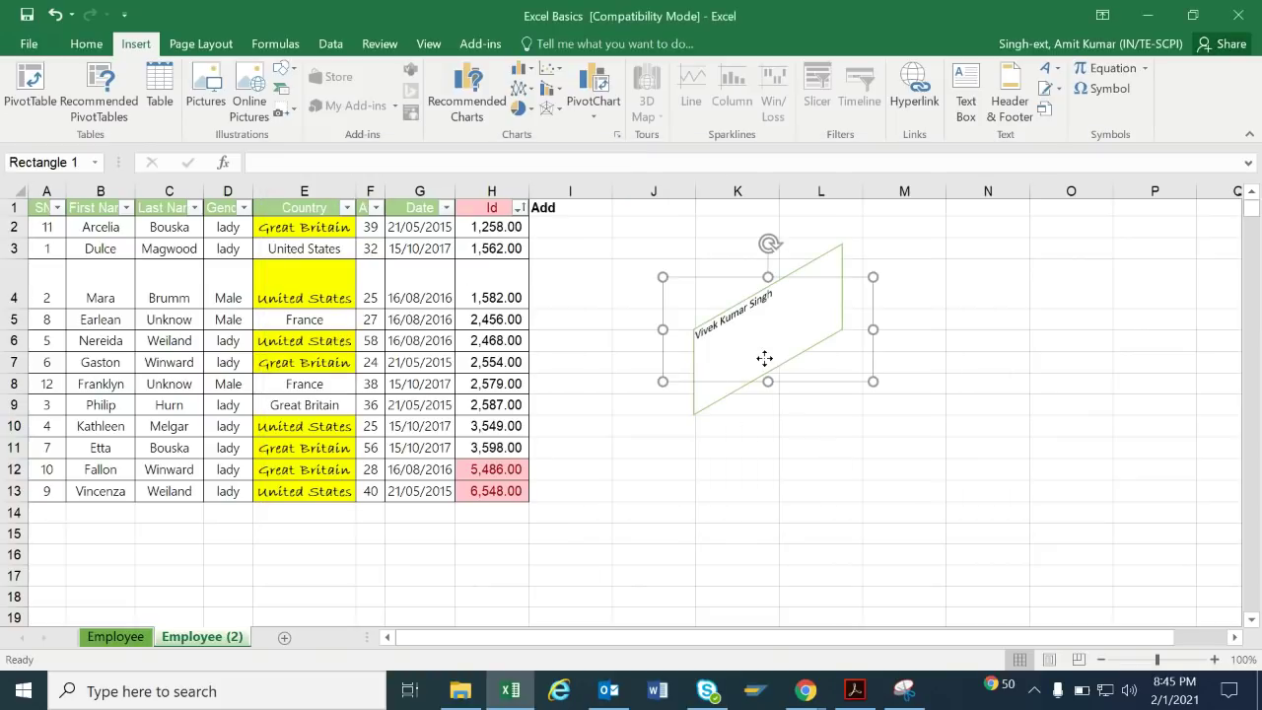
pyautogui.press('Delete')
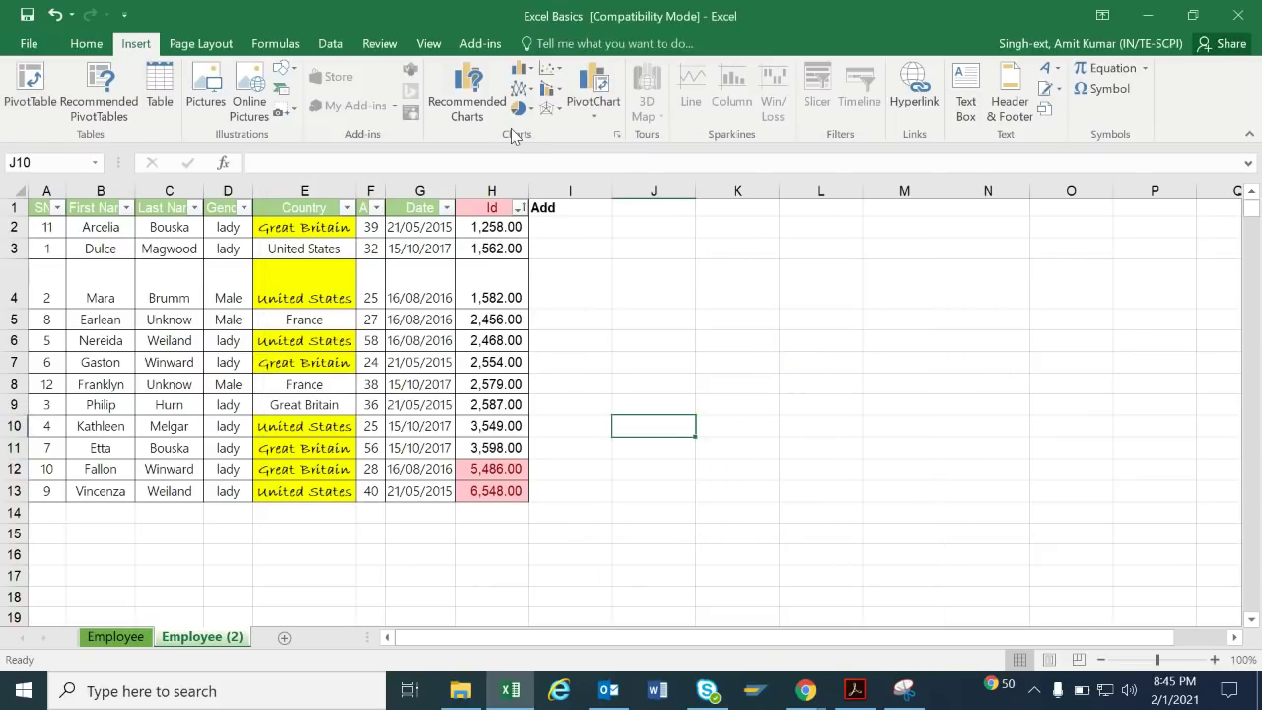
pyautogui.click(366, 383)
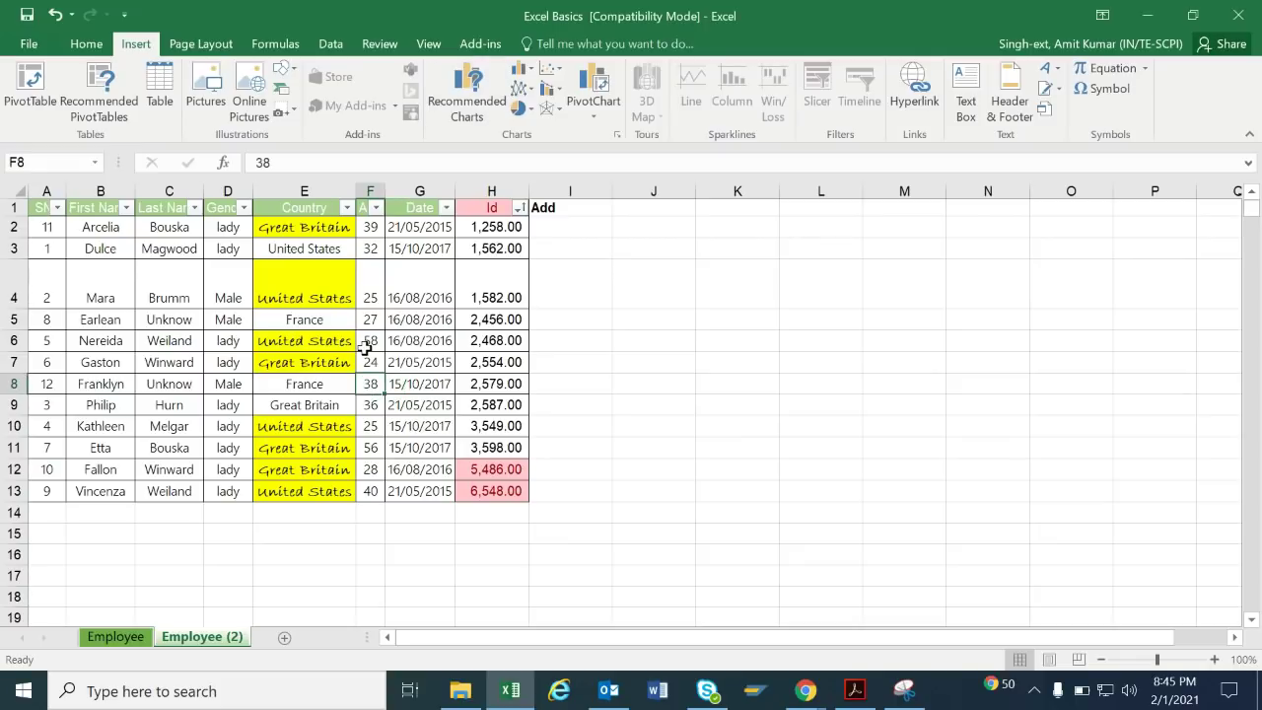
pyautogui.click(296, 231)
pyautogui.moveTo(306, 232); pyautogui.dragTo(375, 489)
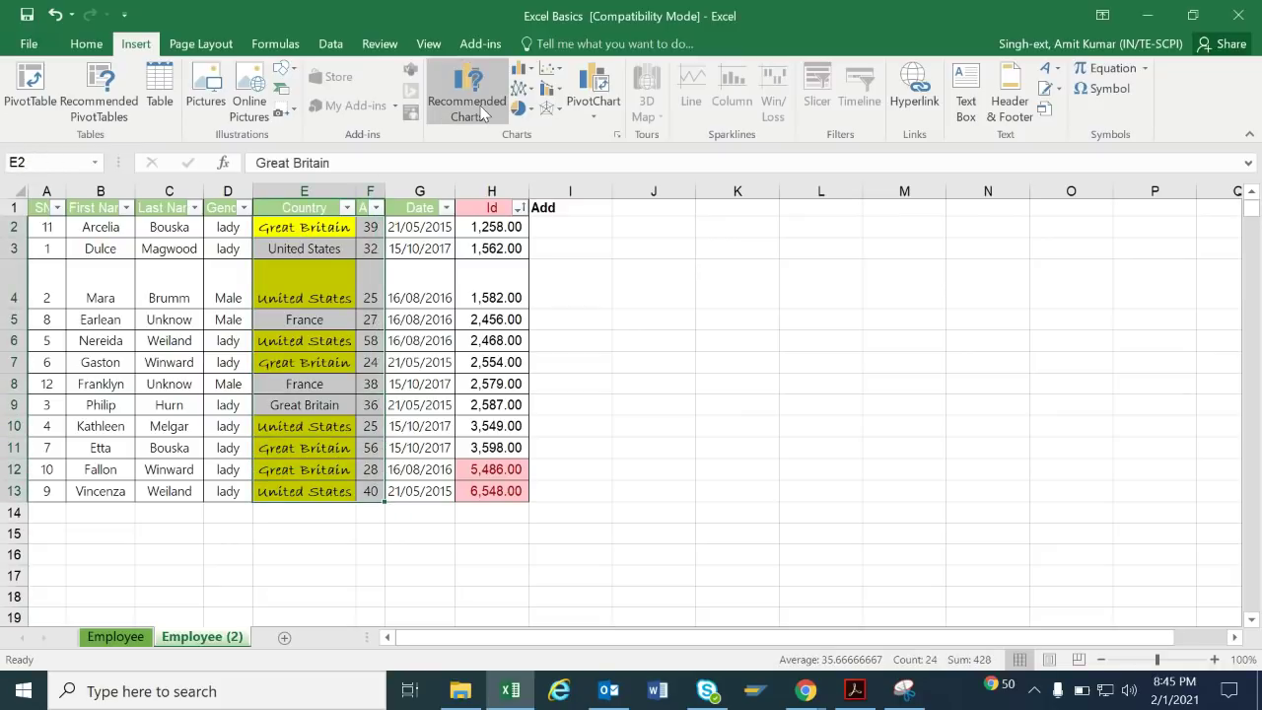
pyautogui.click(482, 112)
pyautogui.click(474, 284)
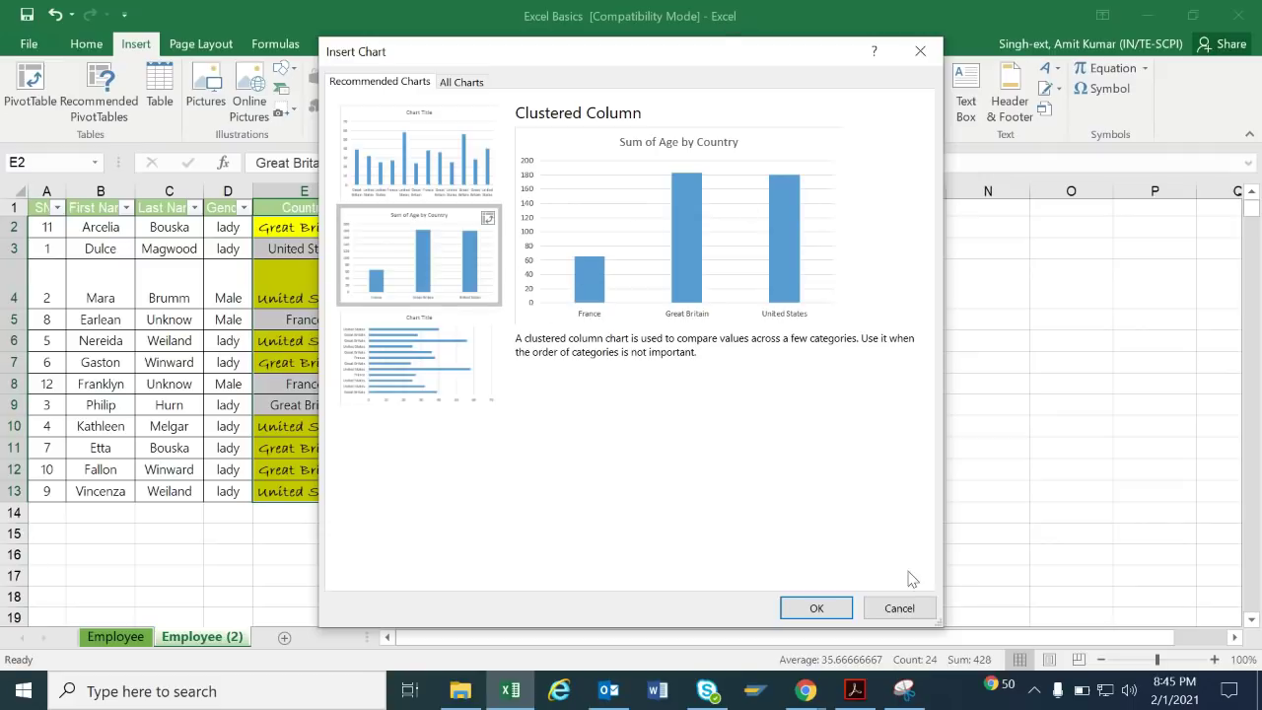
pyautogui.click(899, 608)
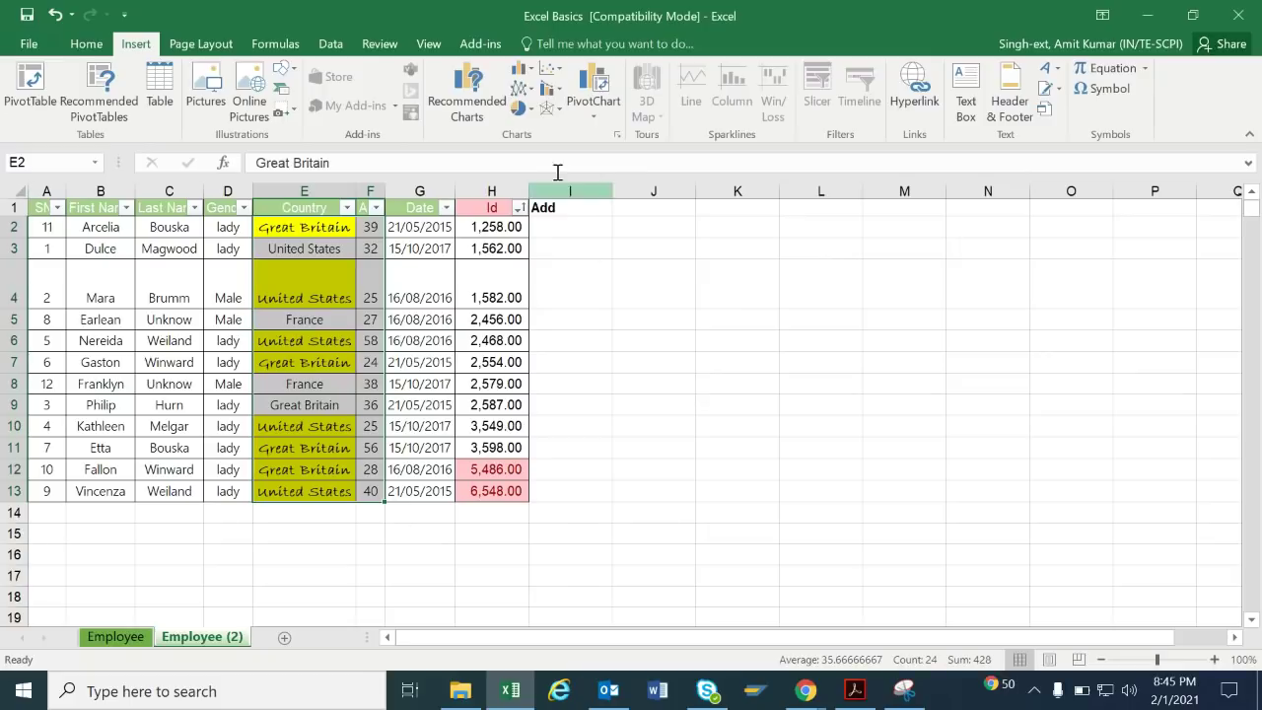
pyautogui.click(523, 69)
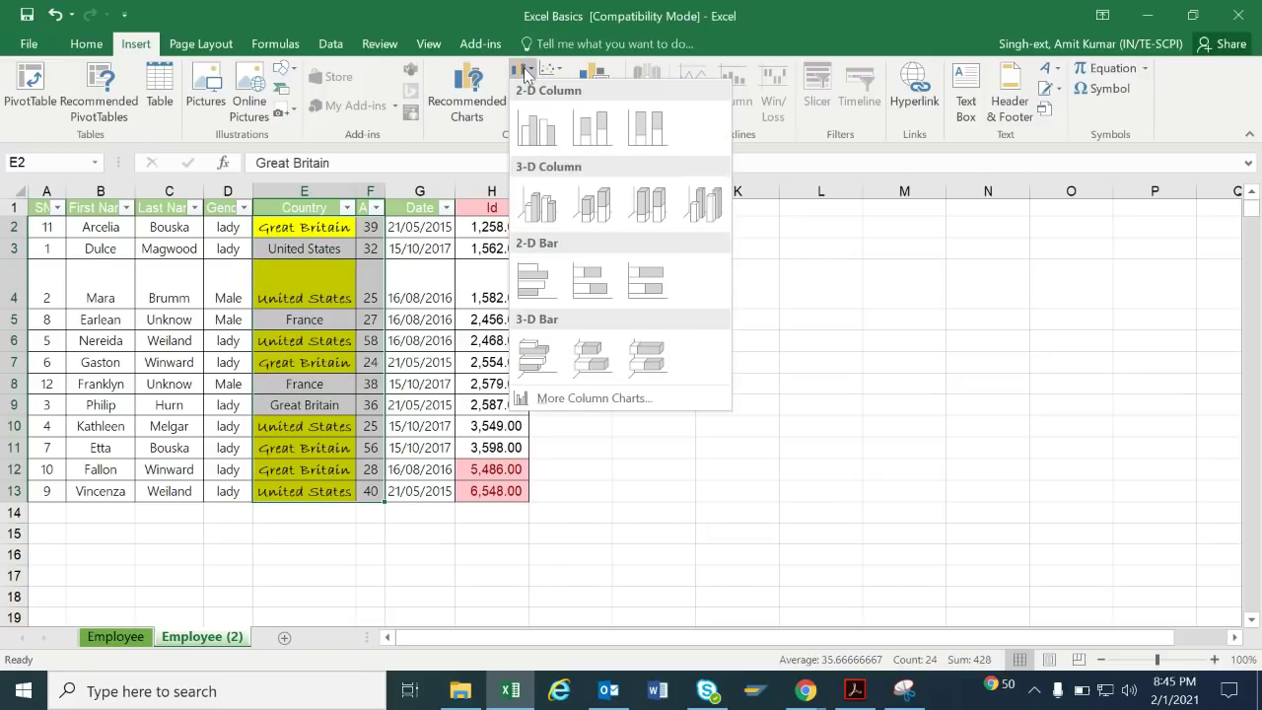
pyautogui.click(854, 333)
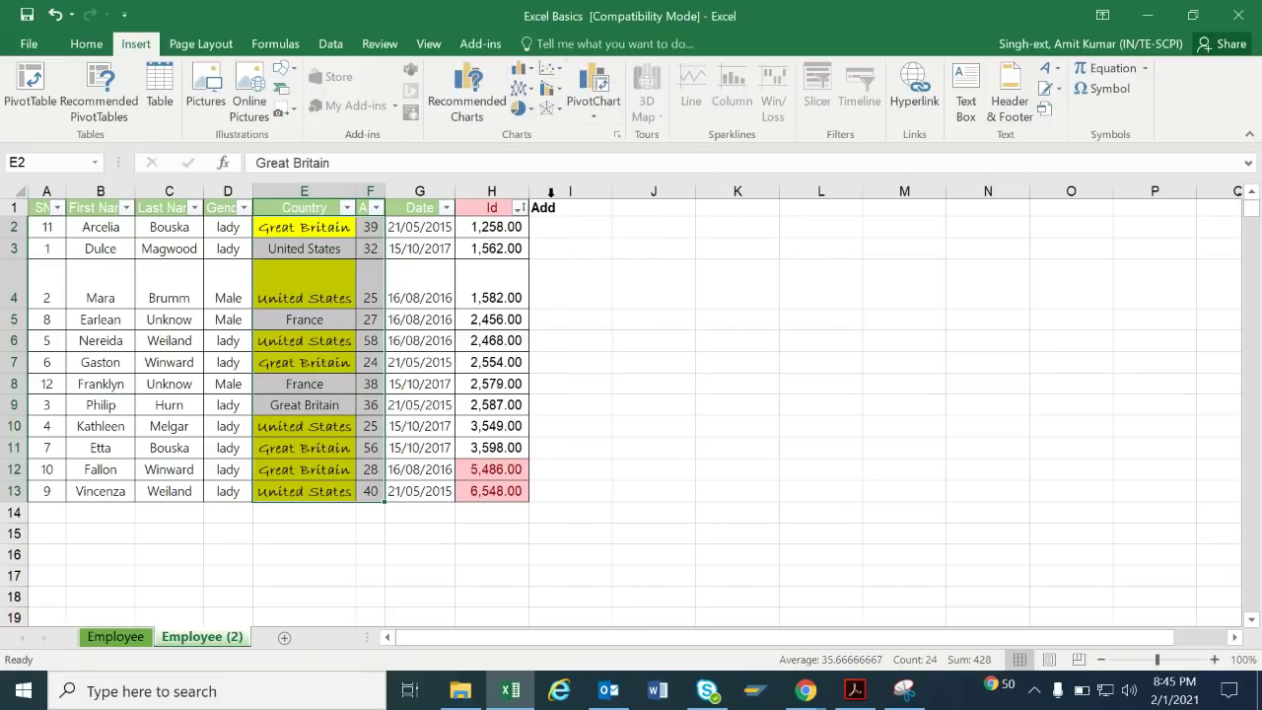
pyautogui.click(761, 270)
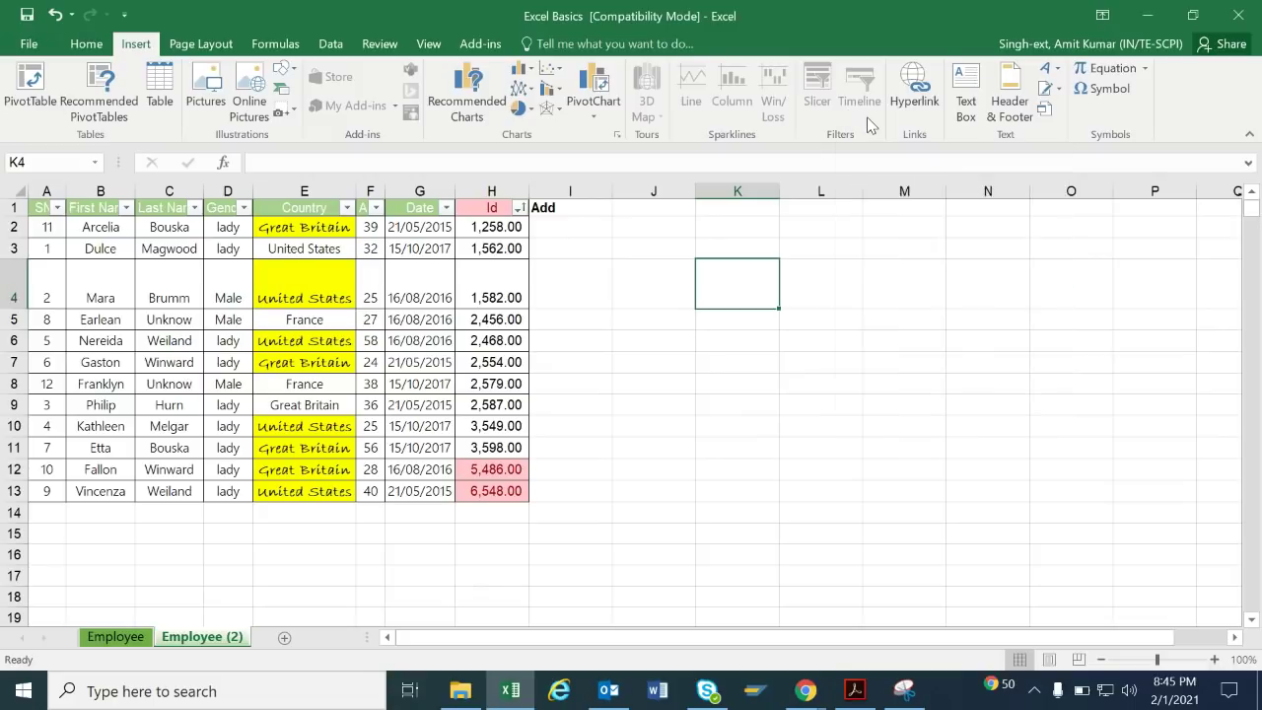
pyautogui.click(399, 301)
pyautogui.click(914, 89)
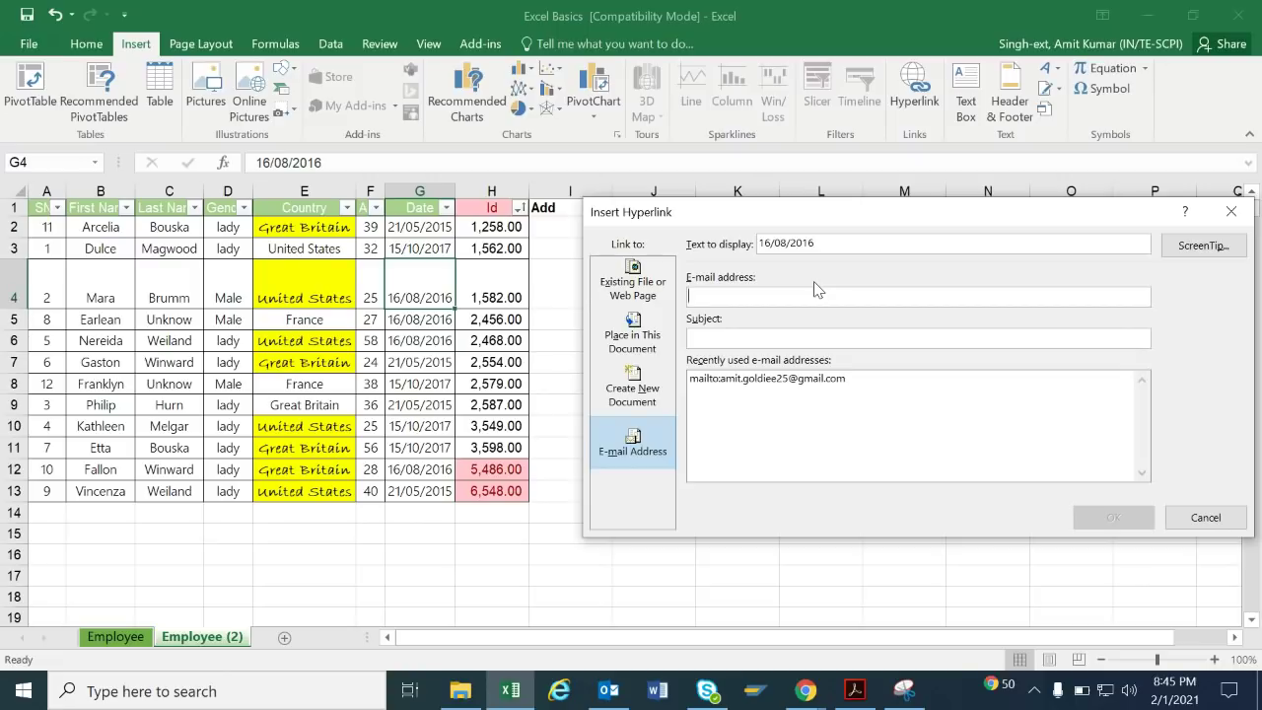
pyautogui.click(875, 385)
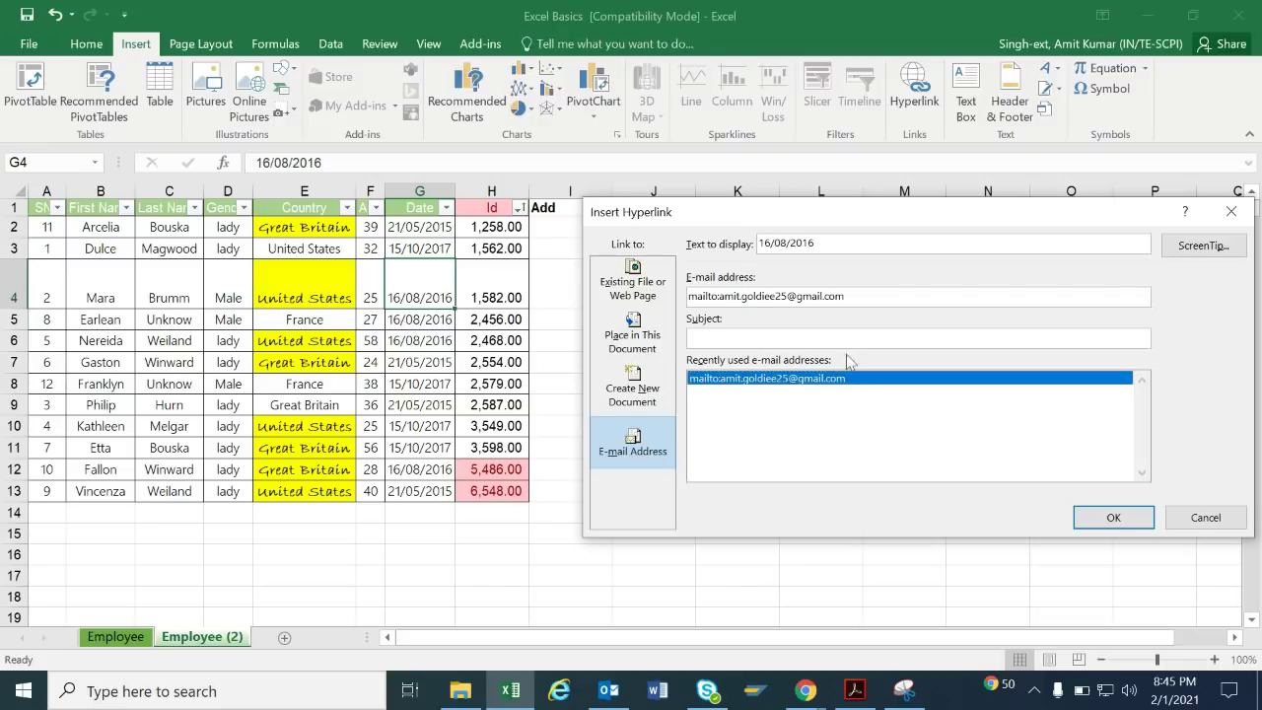
pyautogui.click(646, 288)
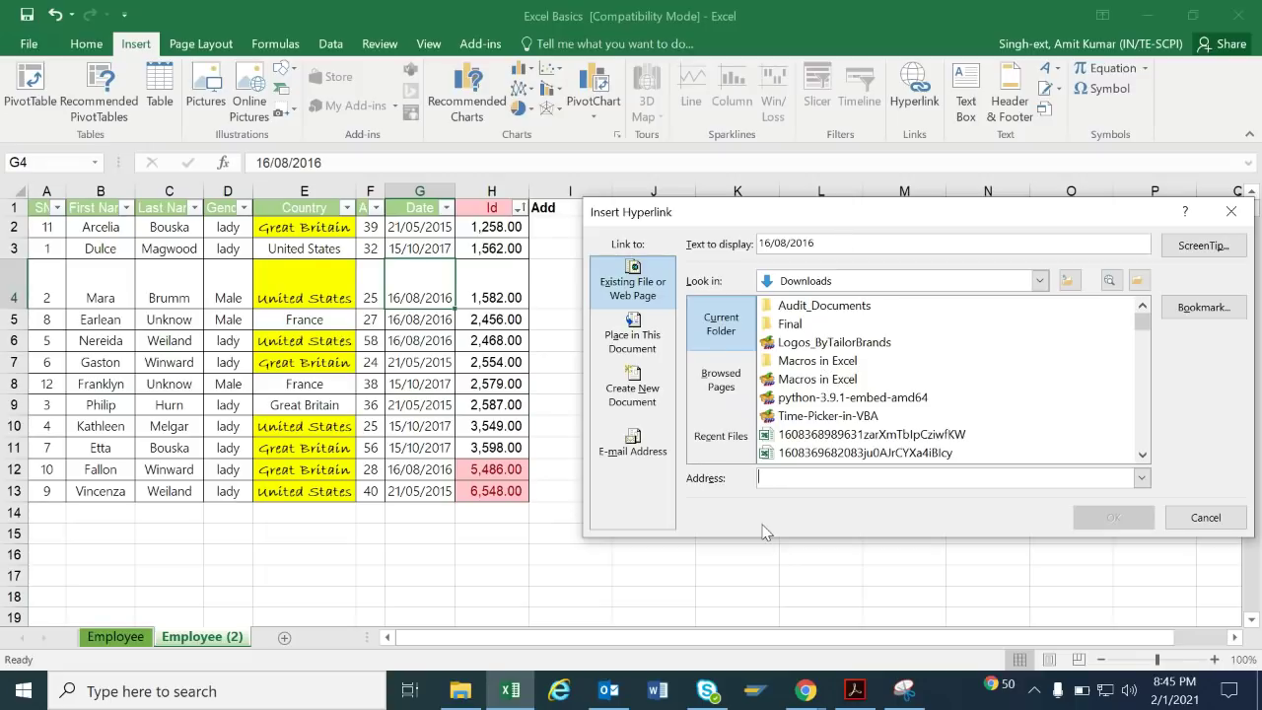
pyautogui.write('www.google.com')
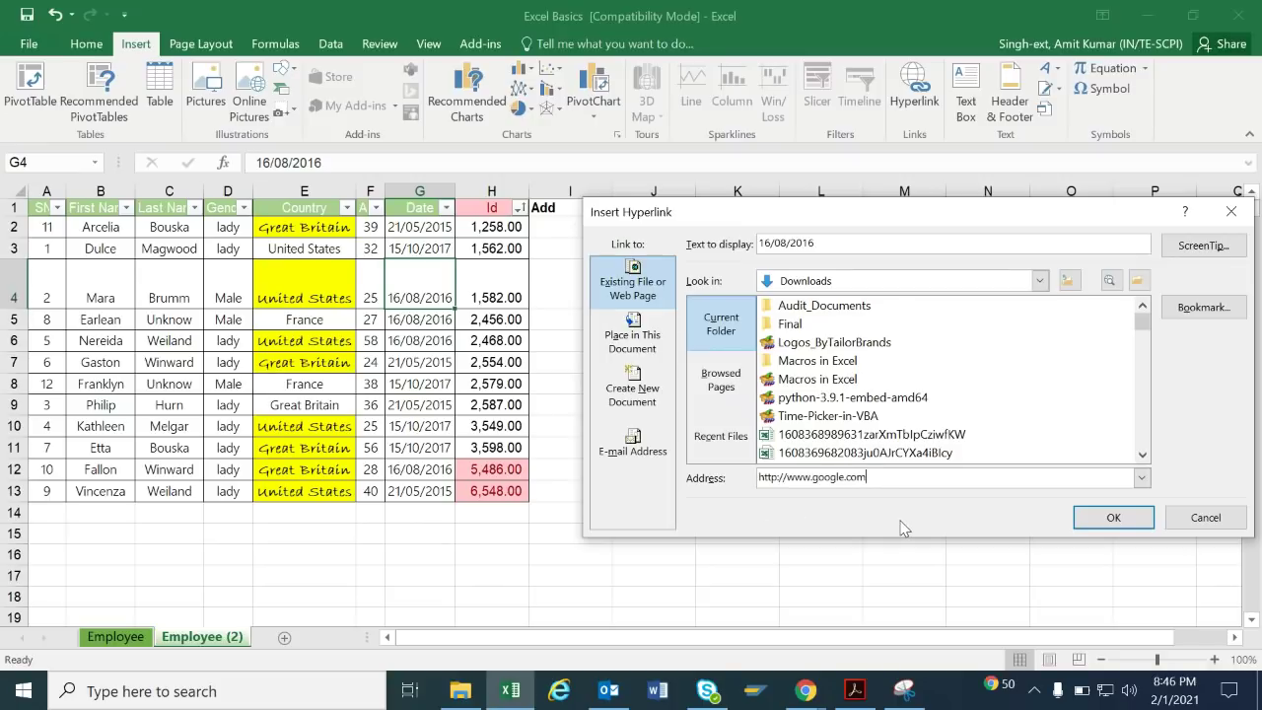
pyautogui.click(1111, 519)
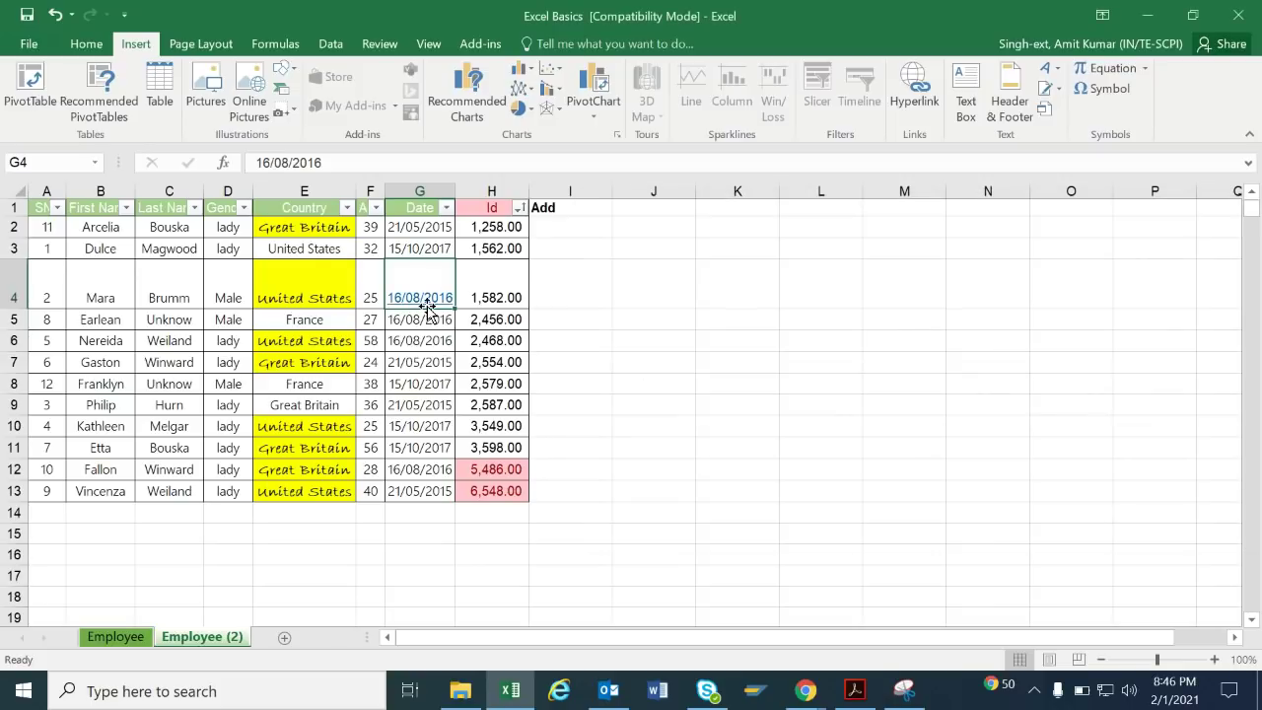
pyautogui.click(421, 298)
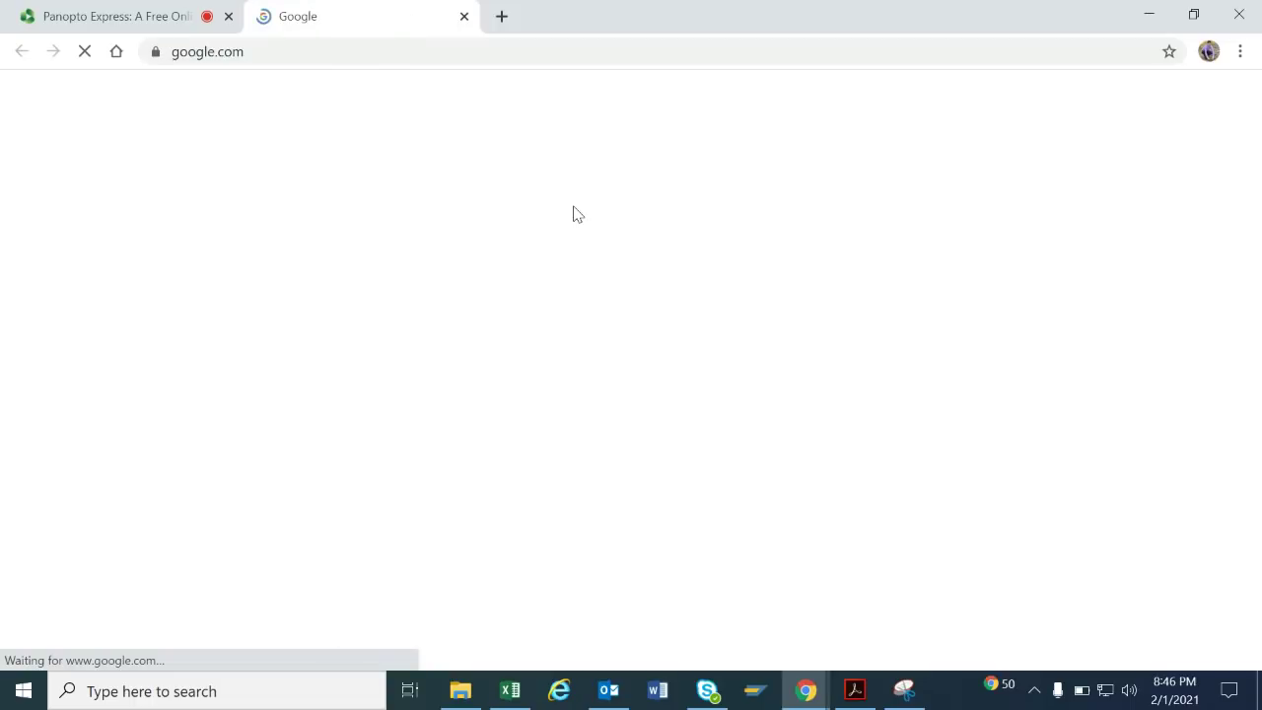
# Close the Google tab in Chrome and Alt+Tab back to Excel.
pyautogui.click(465, 17)
pyautogui.hotkey('alt', 'Tab')
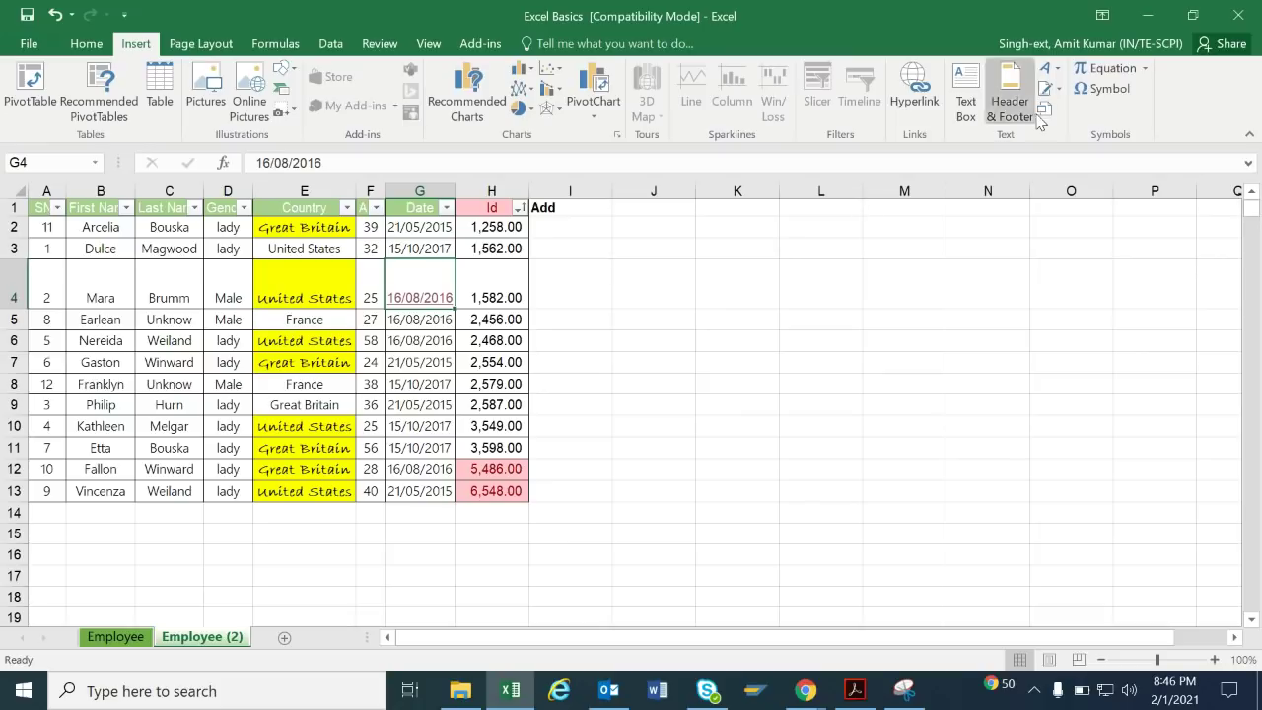
# Add the Sheet Name field to the page header showing 'Employee (2)', then return to Normal view.
pyautogui.click(861, 319)
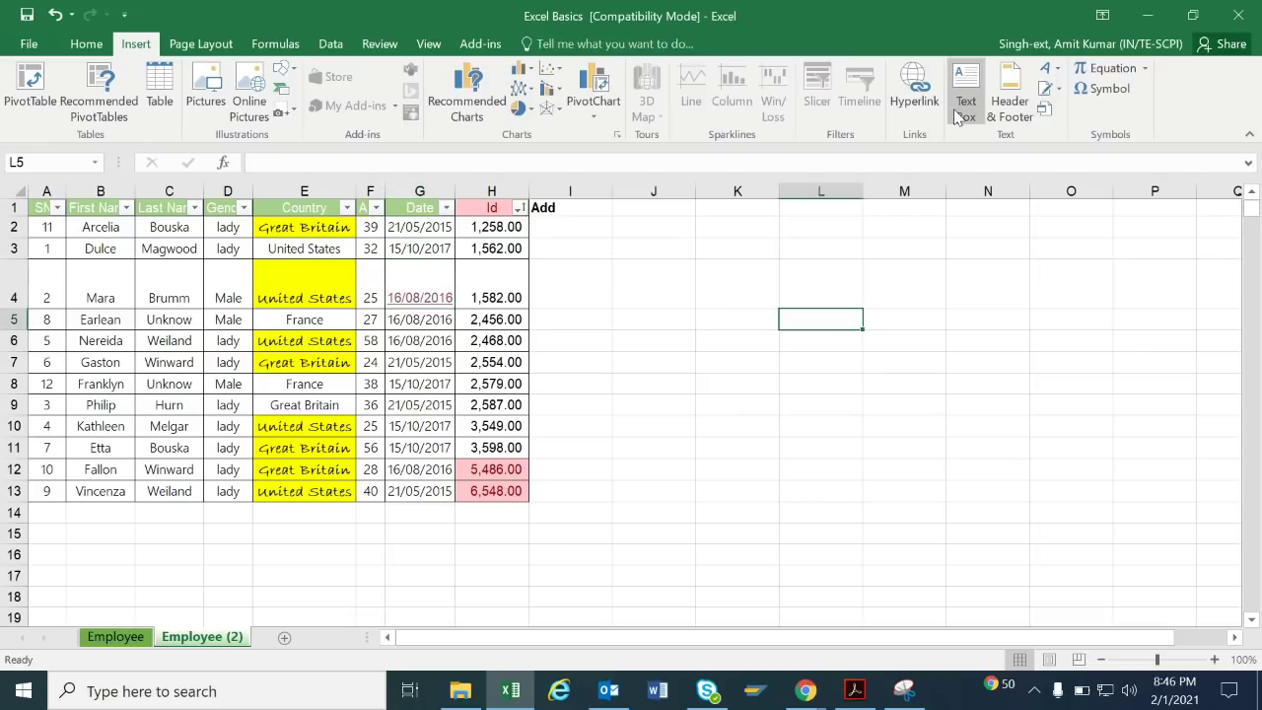
pyautogui.click(1016, 116)
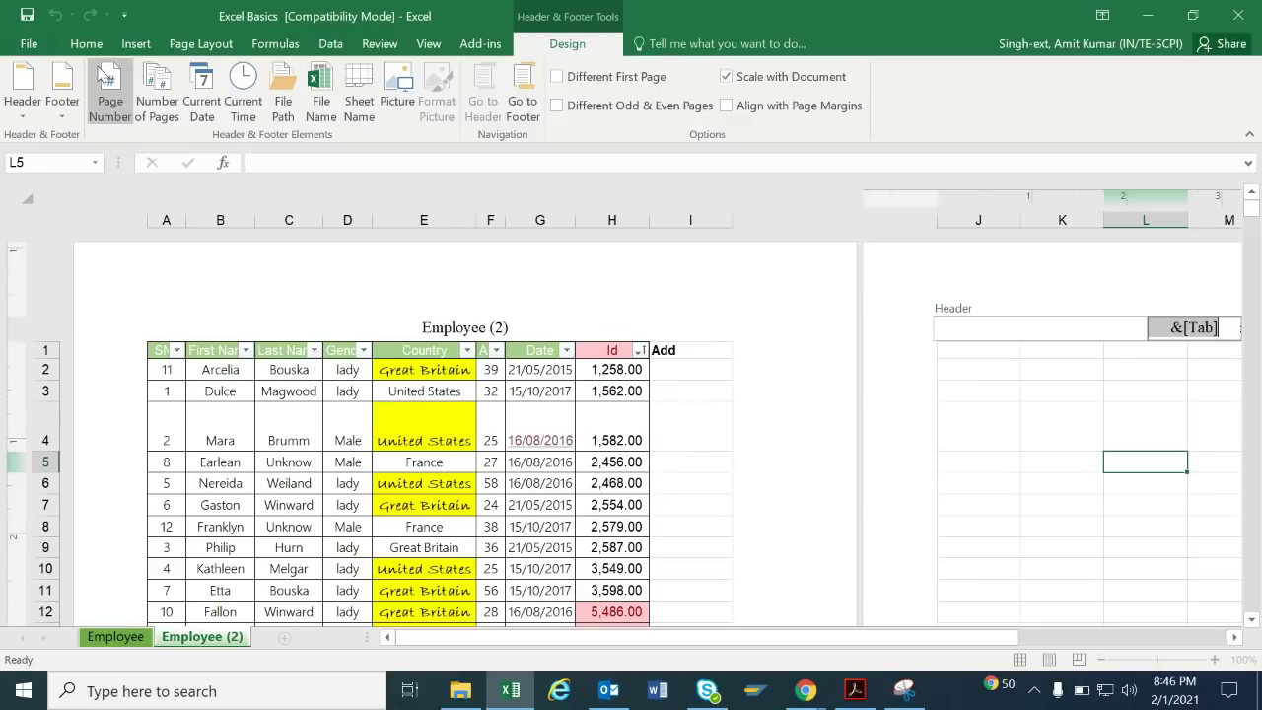
pyautogui.click(127, 49)
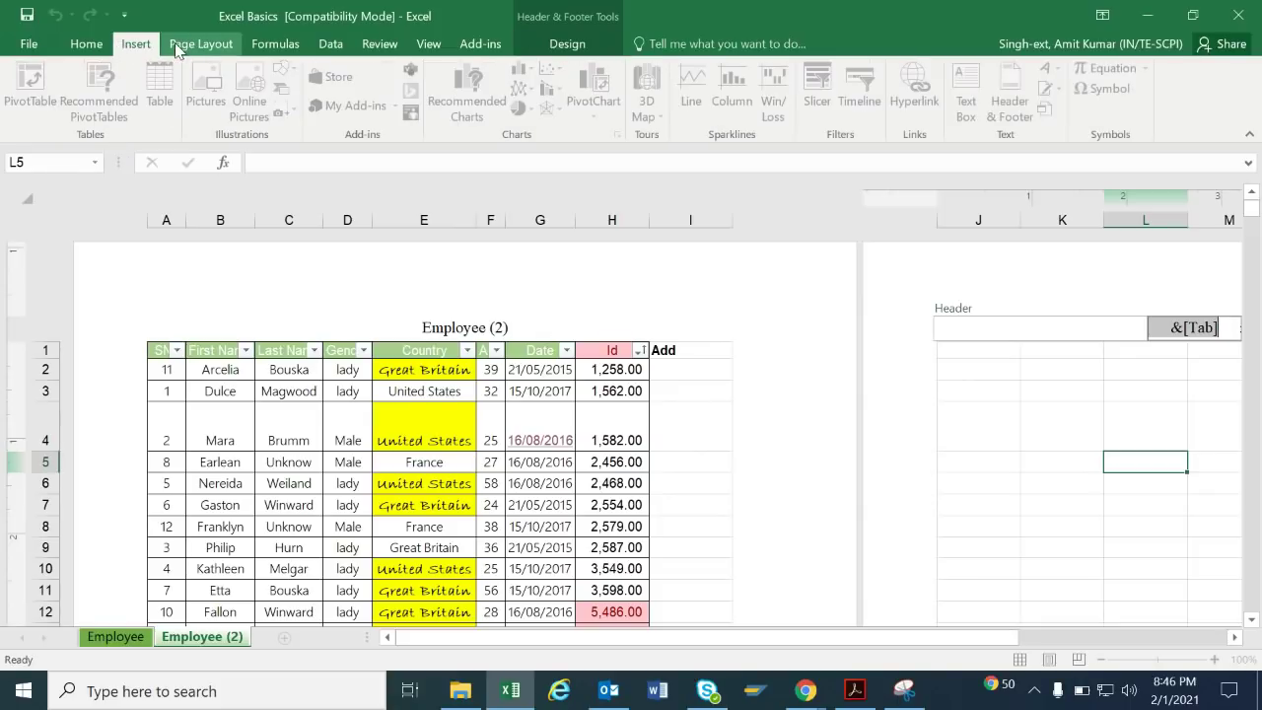
pyautogui.click(601, 45)
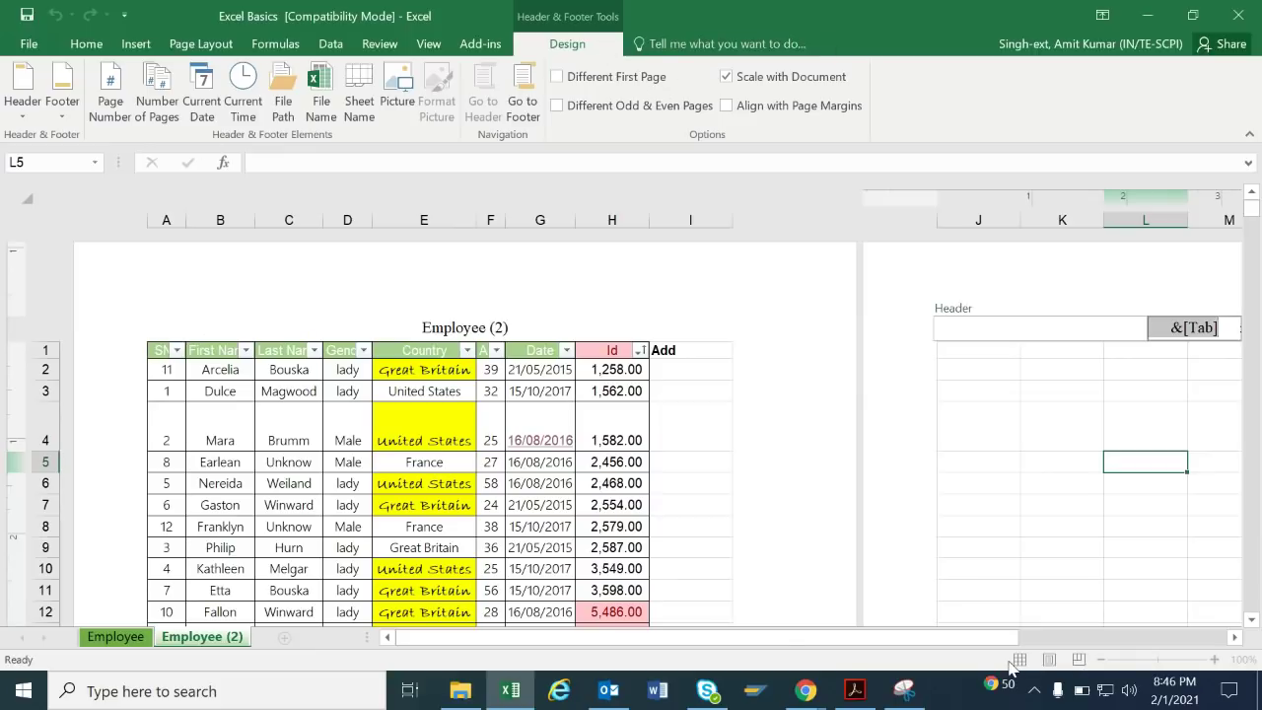
pyautogui.click(125, 633)
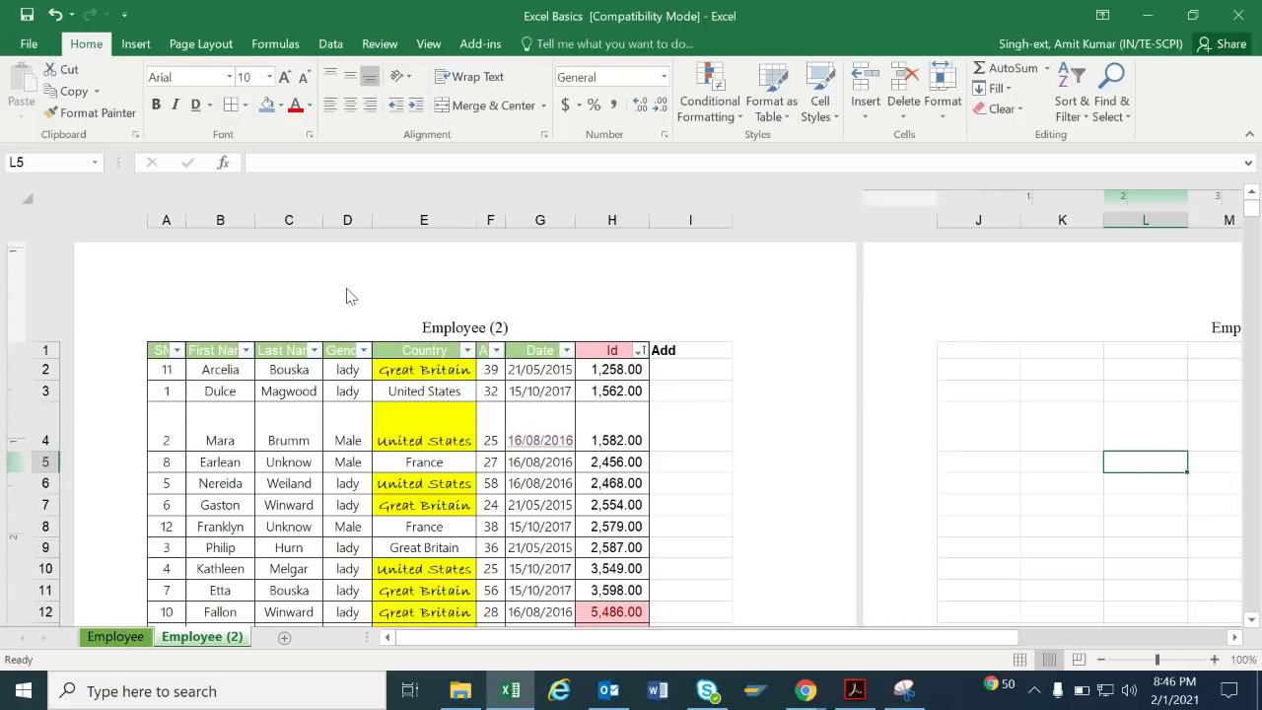
pyautogui.click(137, 44)
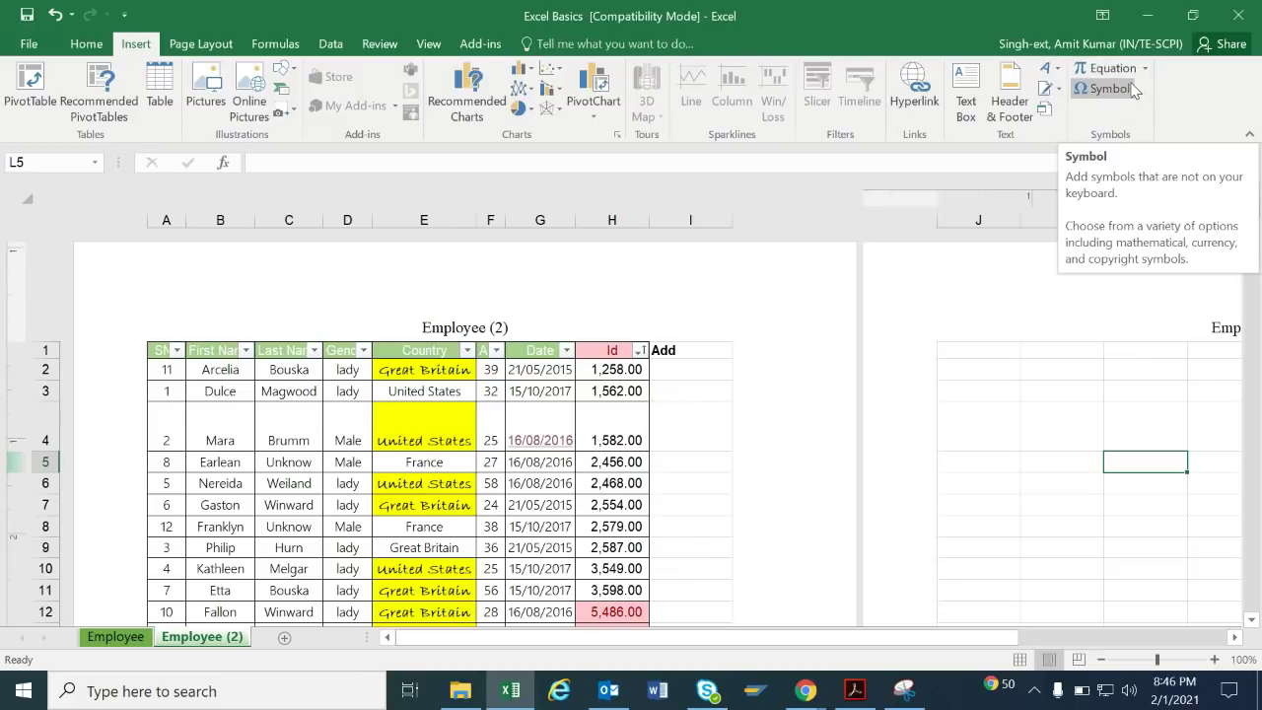
pyautogui.click(704, 465)
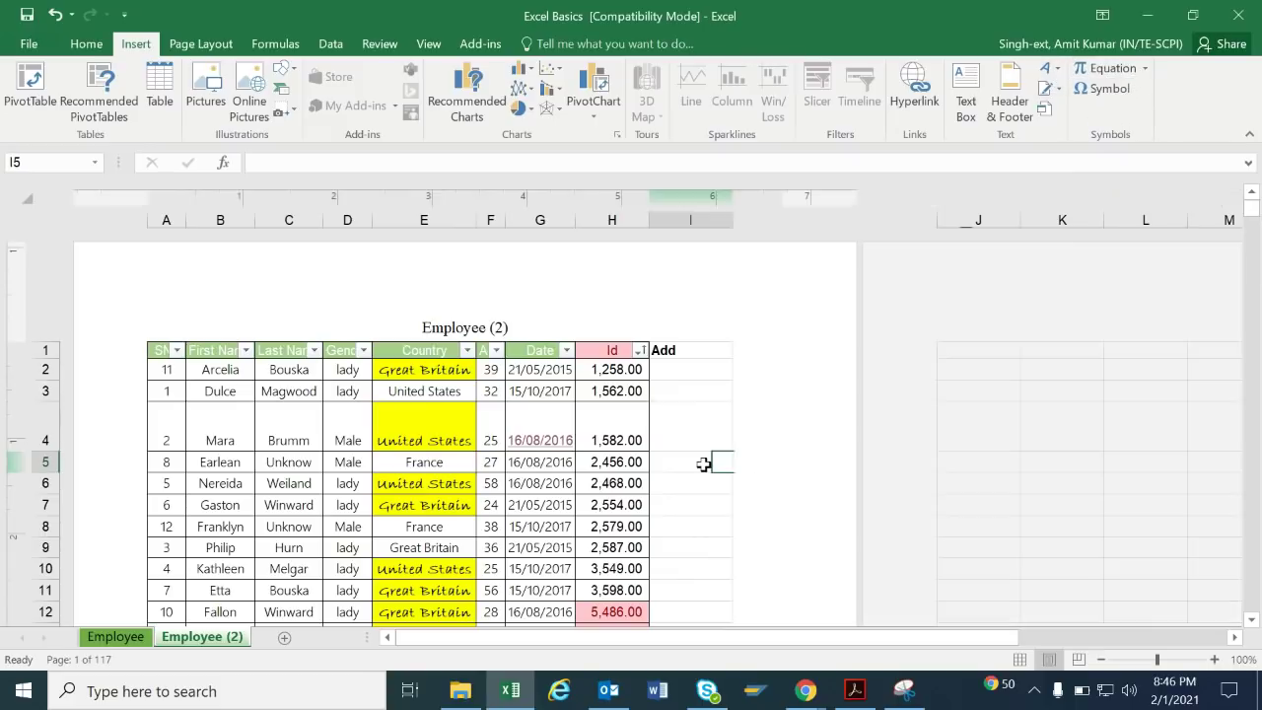
pyautogui.click(1021, 660)
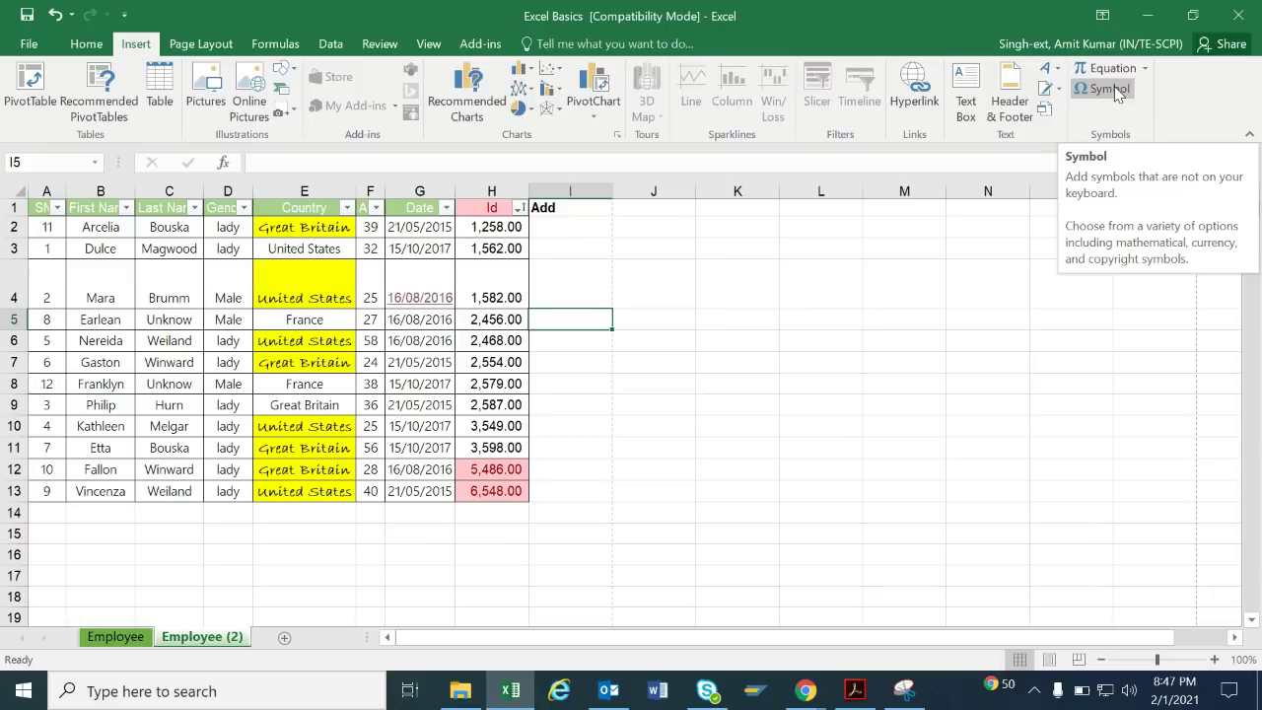
# Insert a pound sign into cell I5 and follow it with 125 so it reads '£ 125'.
pyautogui.click(1112, 89)
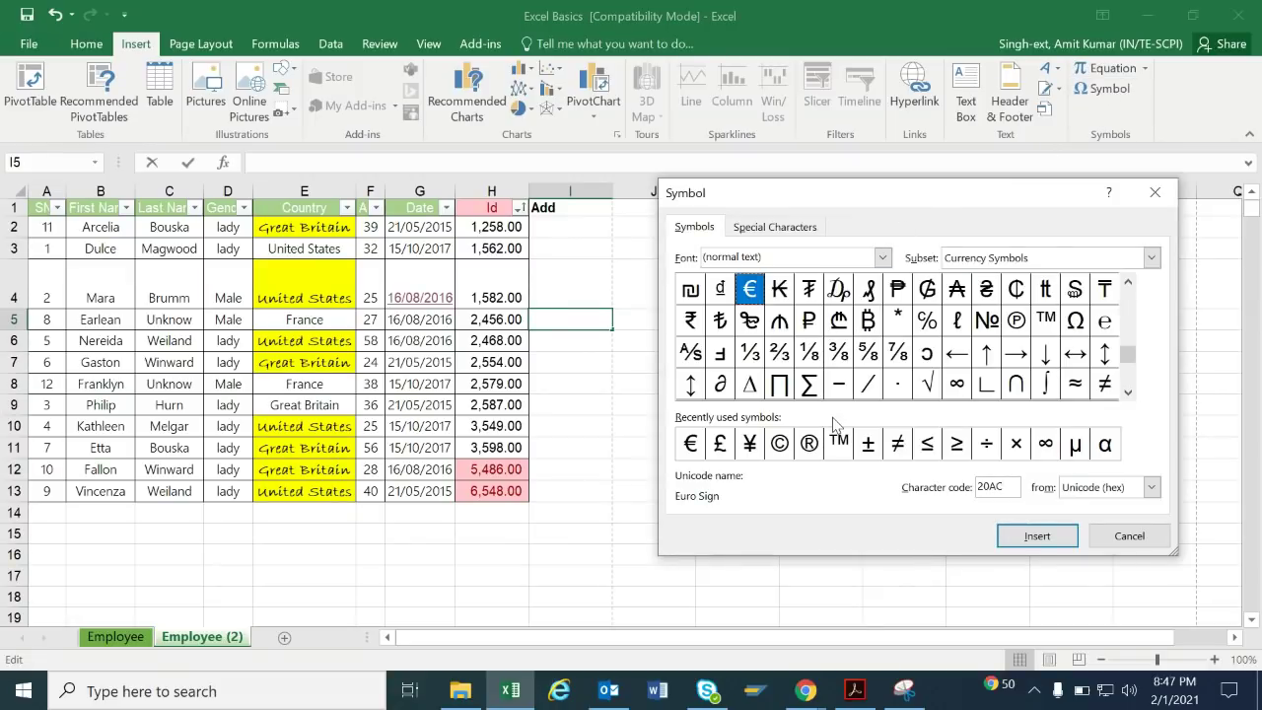
pyautogui.click(719, 449)
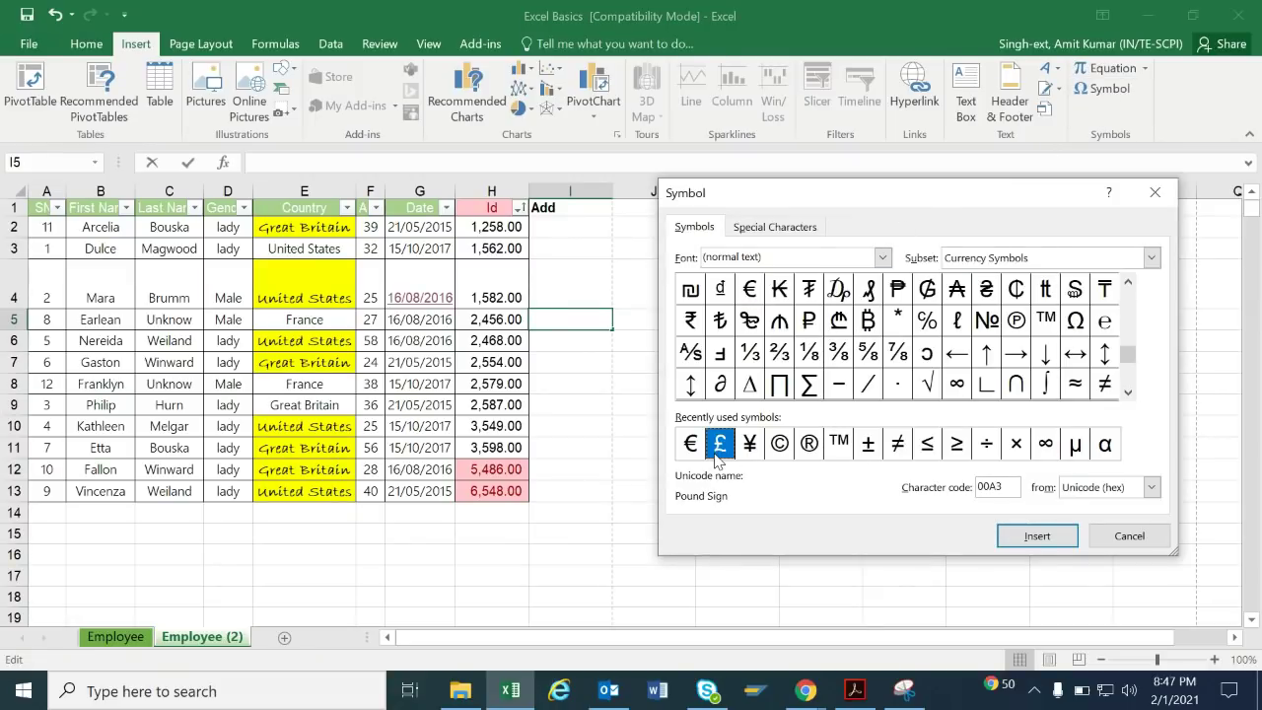
pyautogui.doubleClick(716, 449)
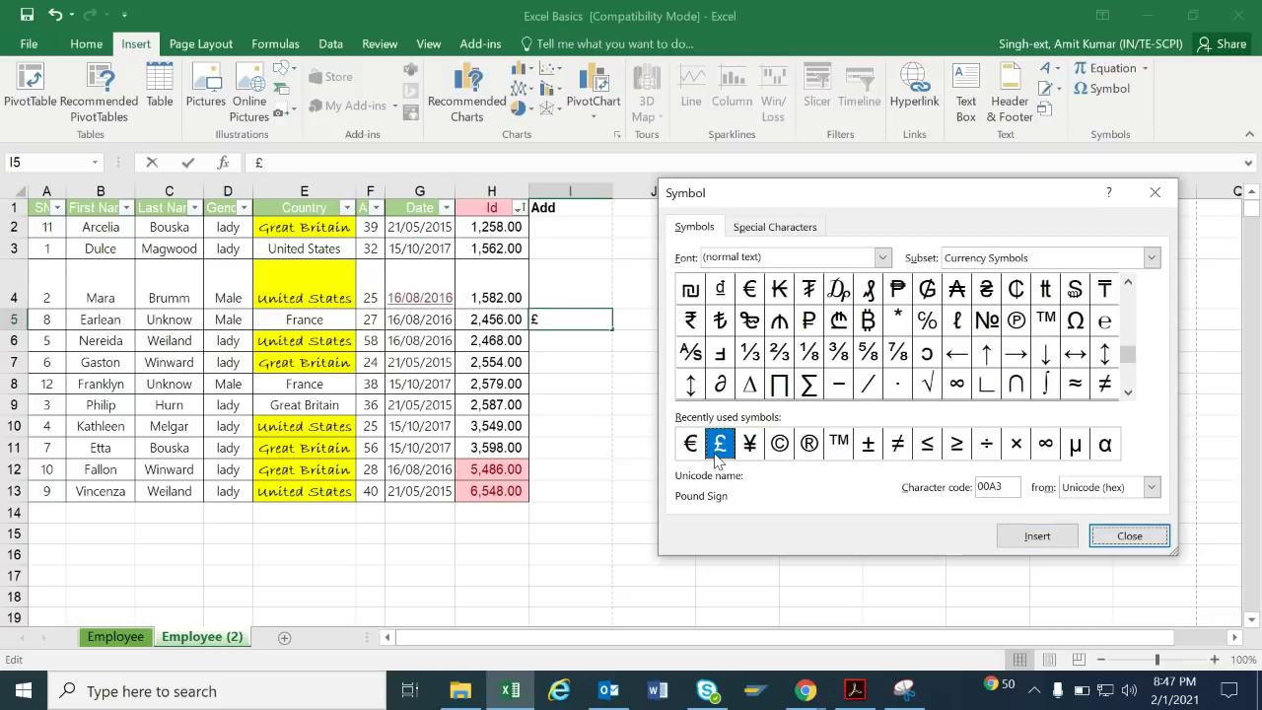
pyautogui.click(1040, 535)
pyautogui.press('BackSpace')
pyautogui.write('125')
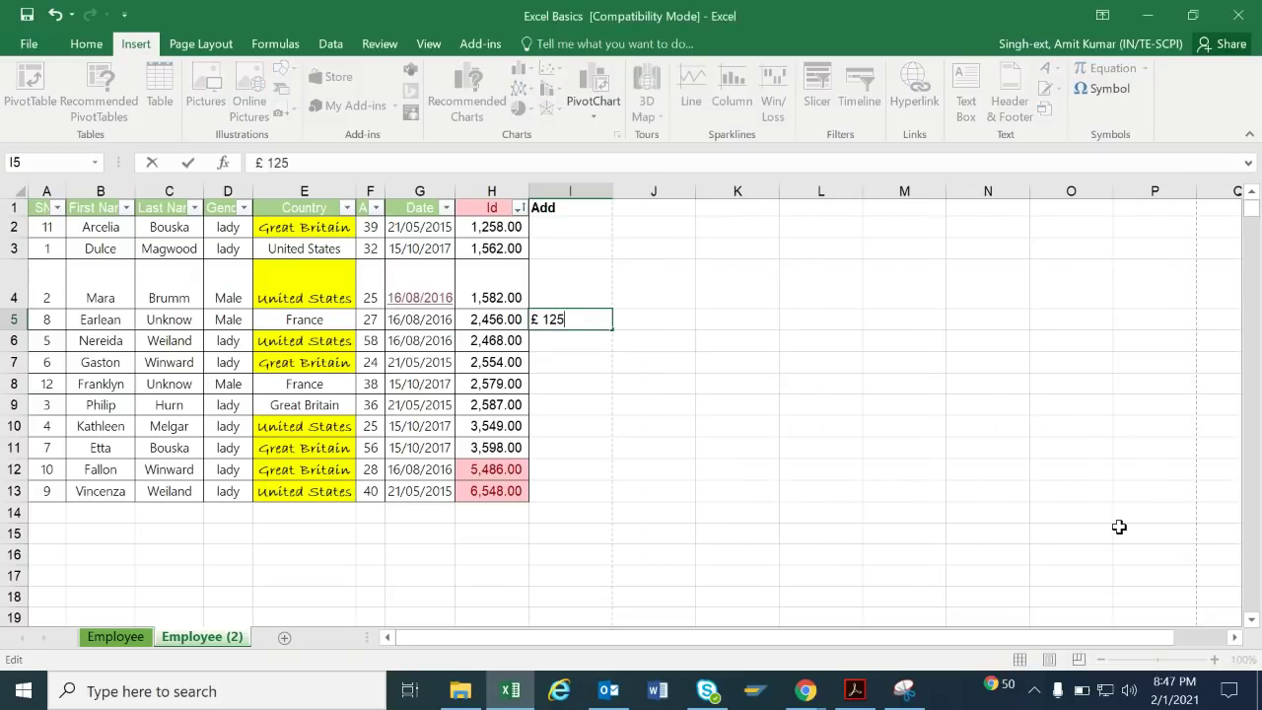
pyautogui.press('Return')
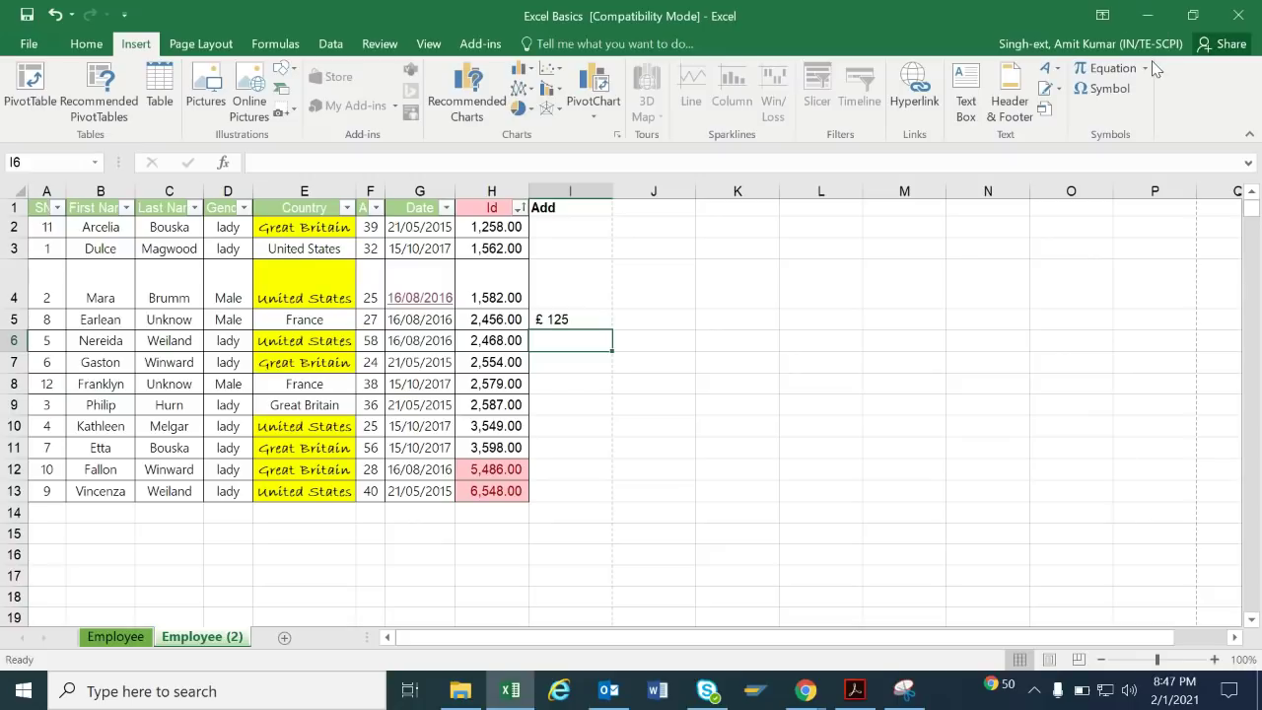
# Insert the built-in Area of Circle equation A = πr² and widen its box so it fits.
pyautogui.click(1112, 67)
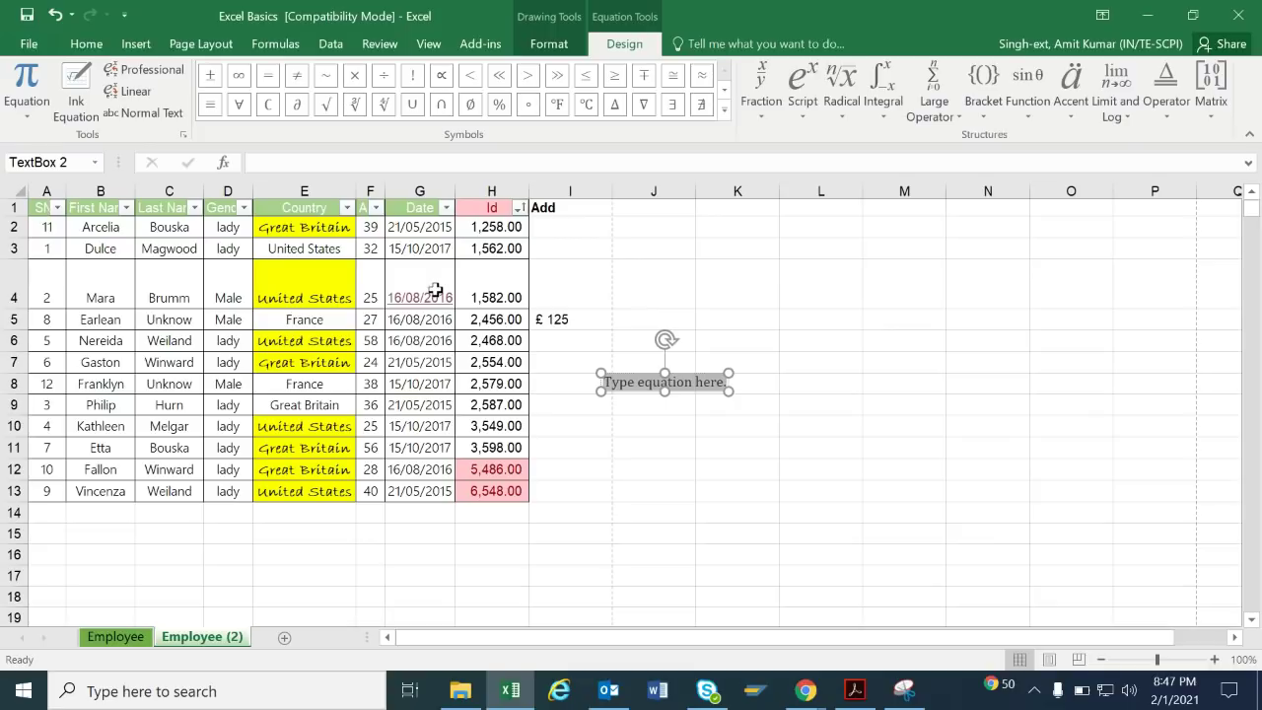
pyautogui.click(27, 108)
pyautogui.click(211, 182)
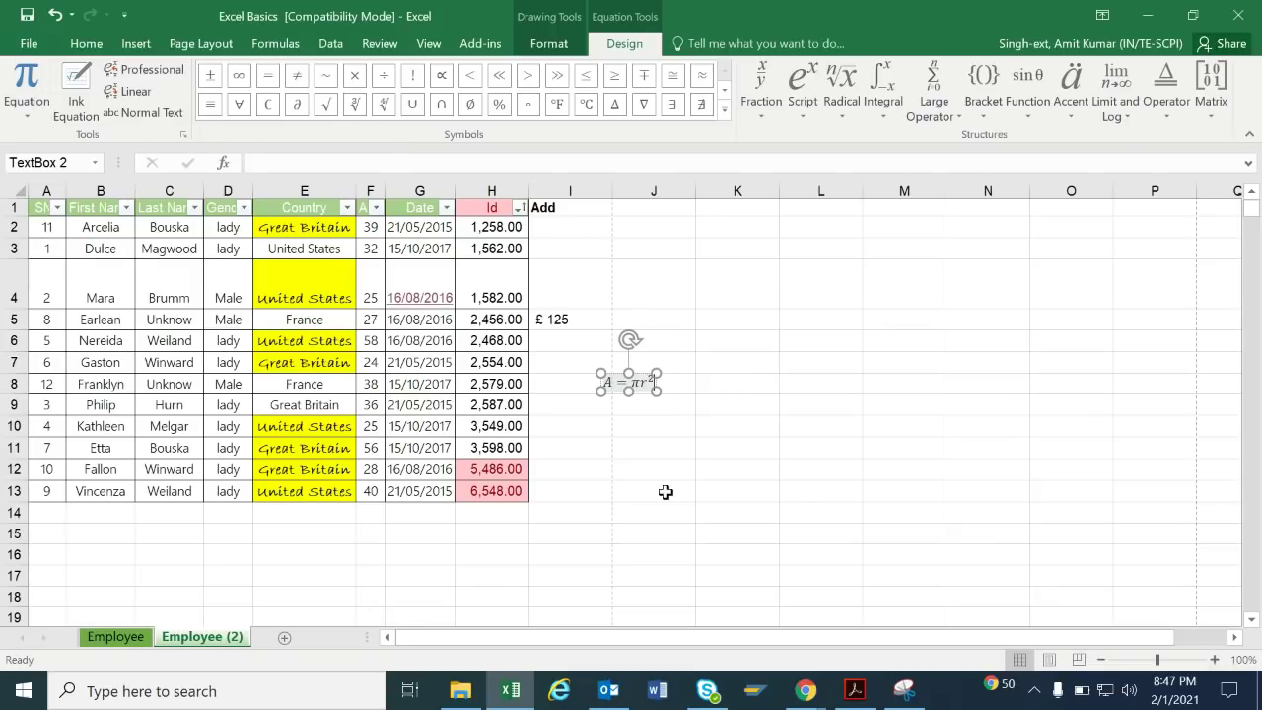
pyautogui.moveTo(657, 393); pyautogui.dragTo(710, 410)
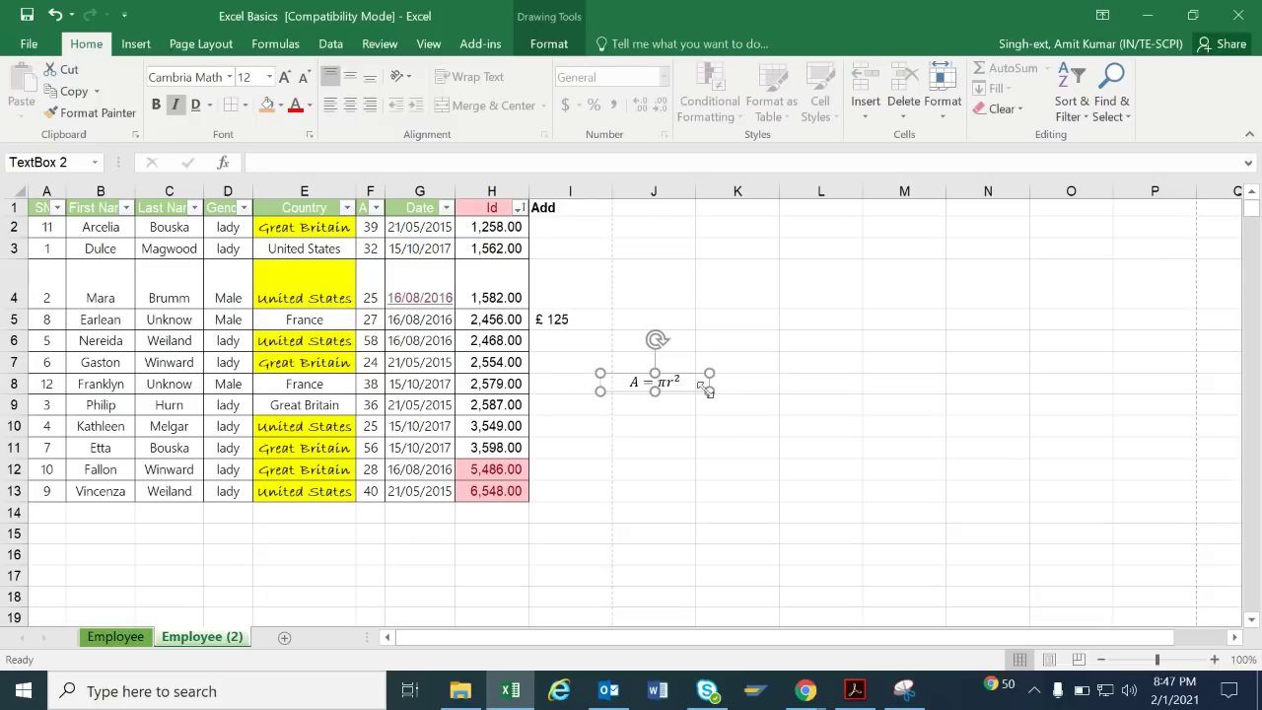
pyautogui.click(685, 444)
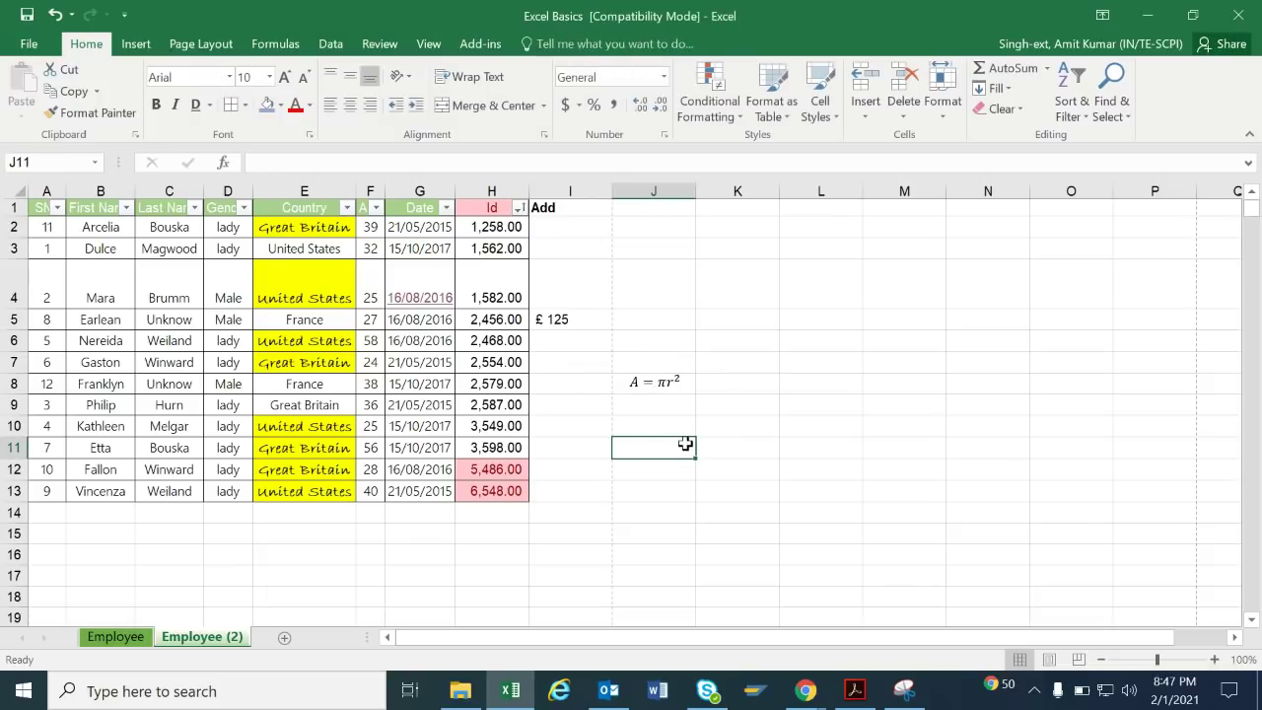
pyautogui.click(136, 46)
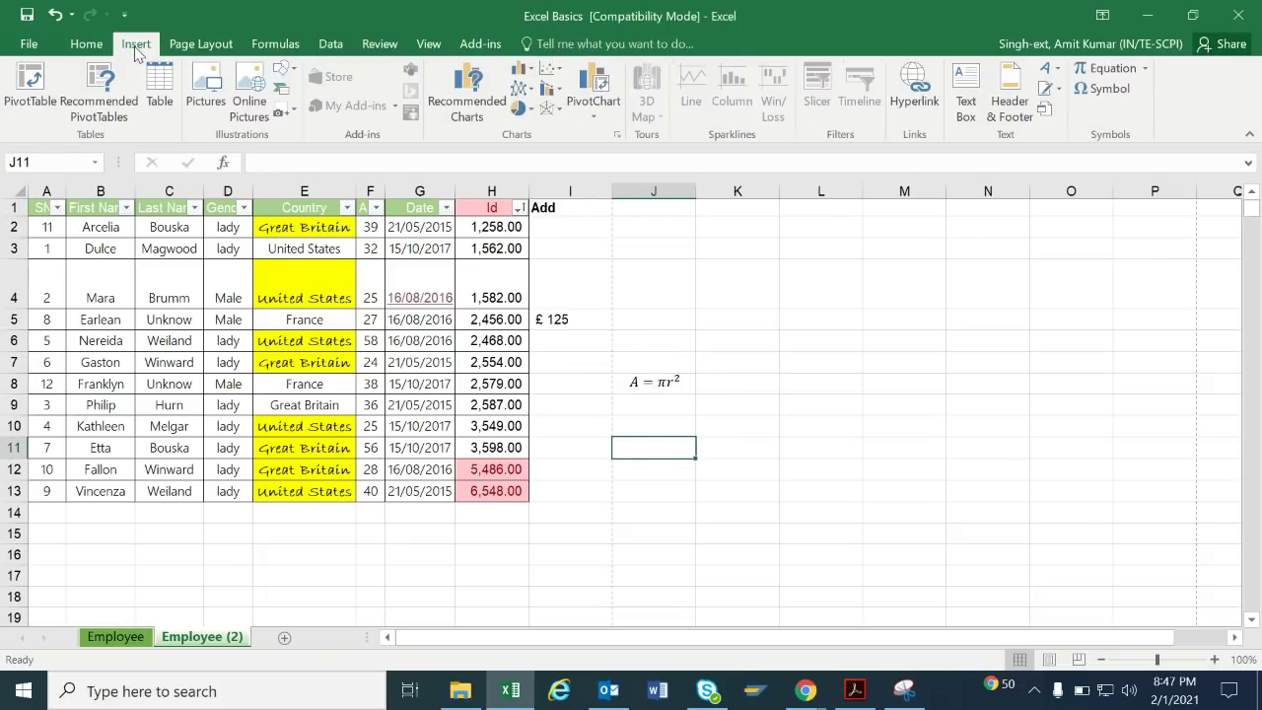
# Browse the WordArt, Themes and Colors galleries without applying any of them.
pyautogui.click(1053, 69)
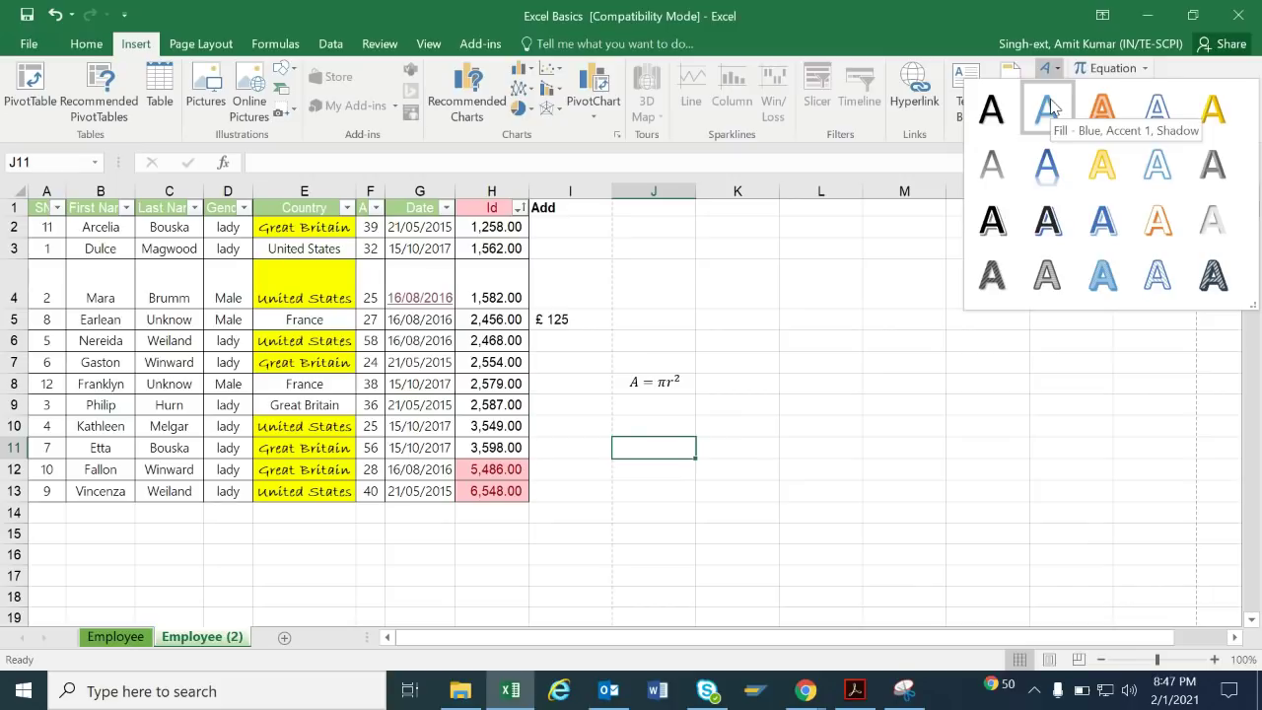
pyautogui.click(201, 46)
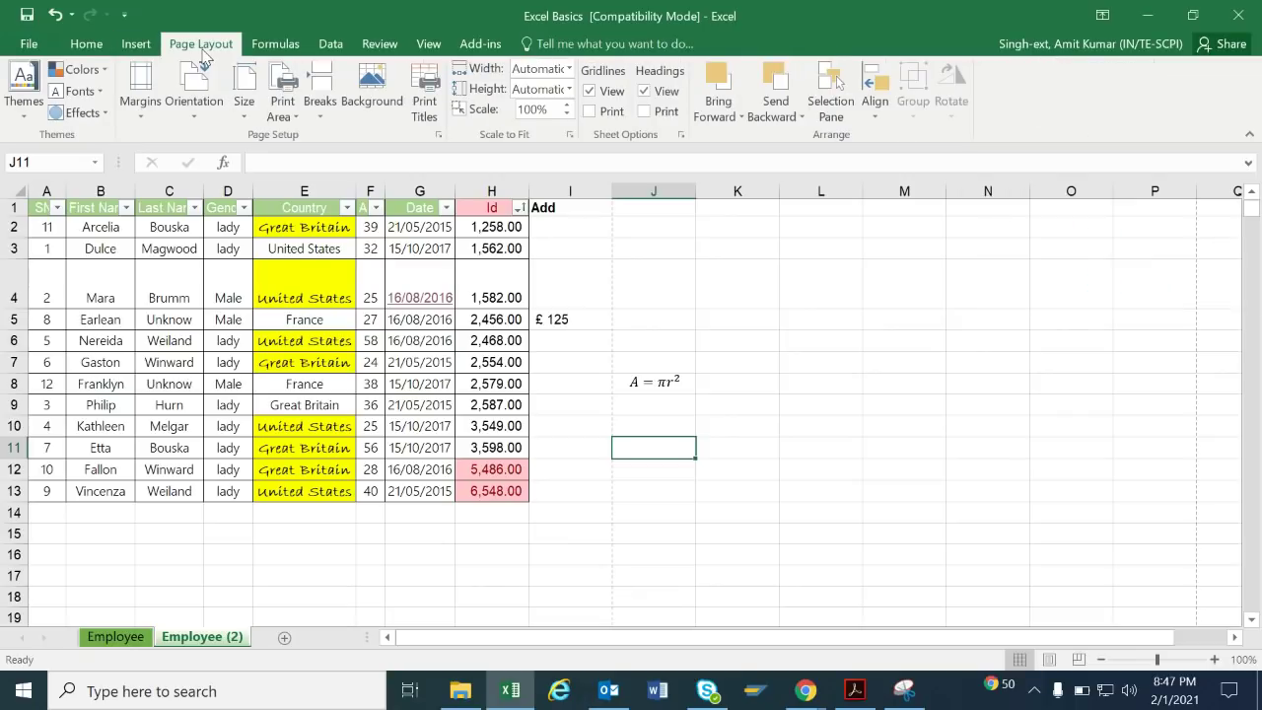
pyautogui.click(25, 109)
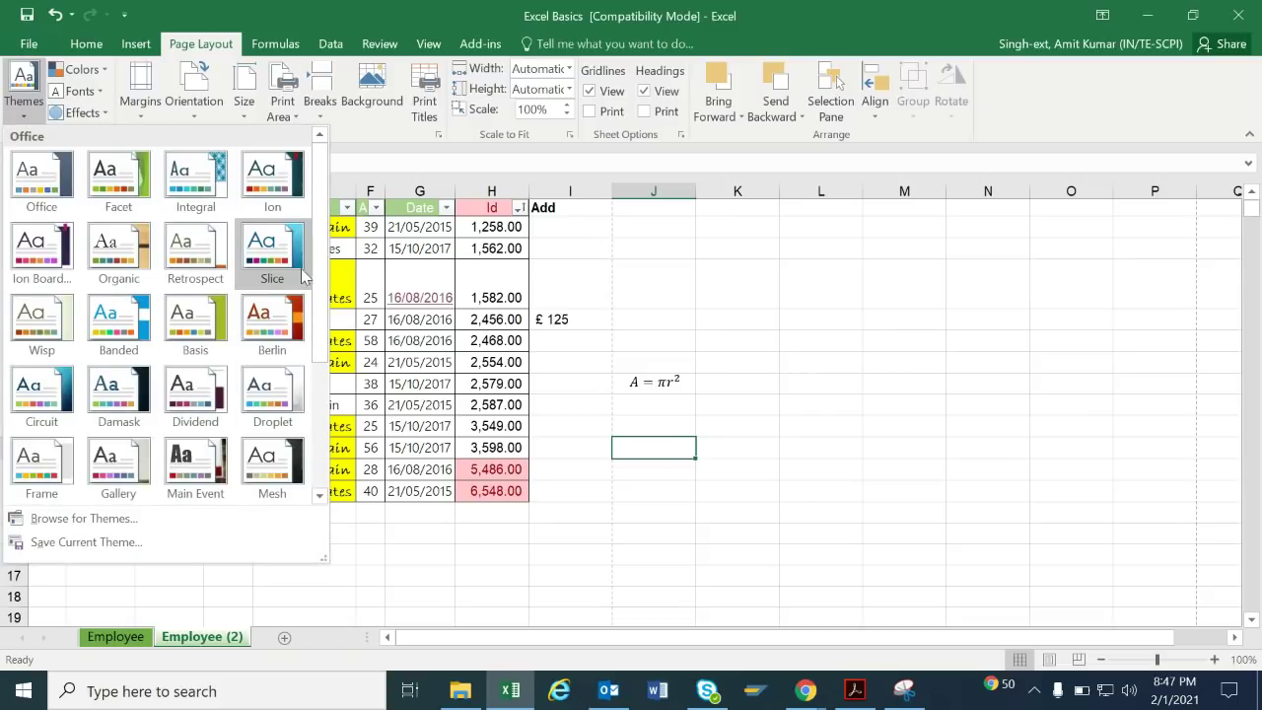
pyautogui.click(679, 311)
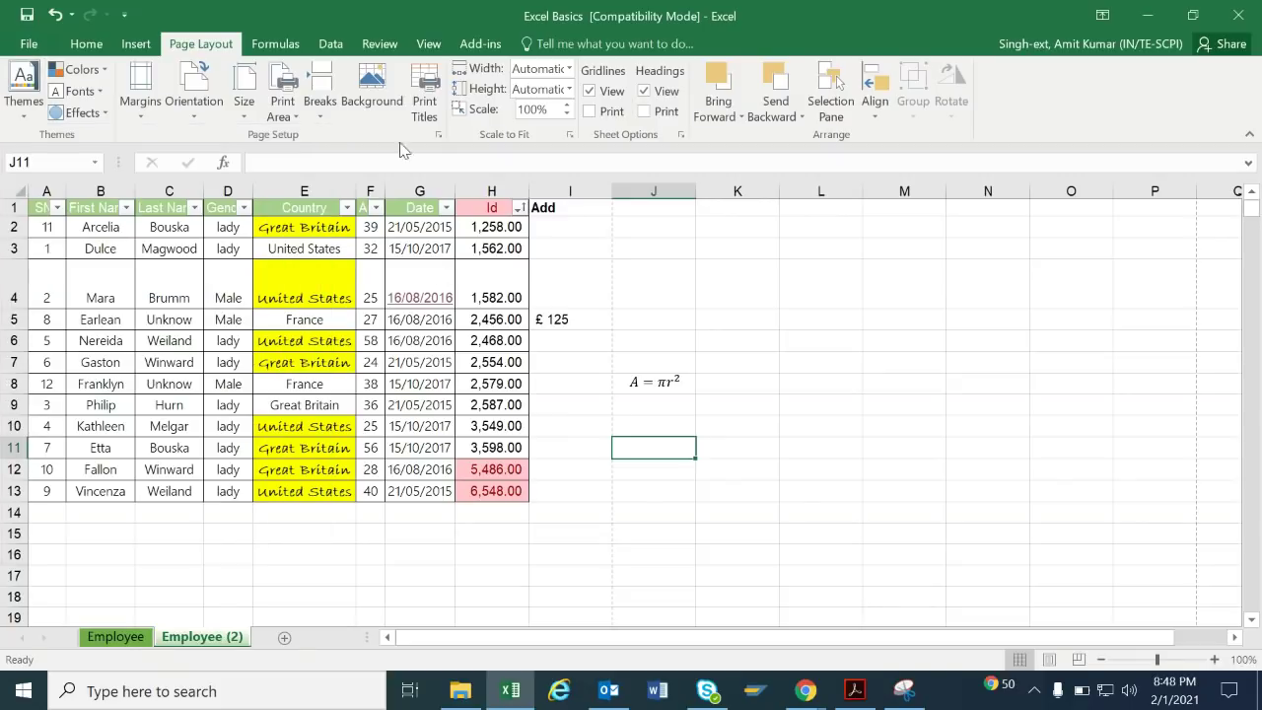
pyautogui.click(107, 70)
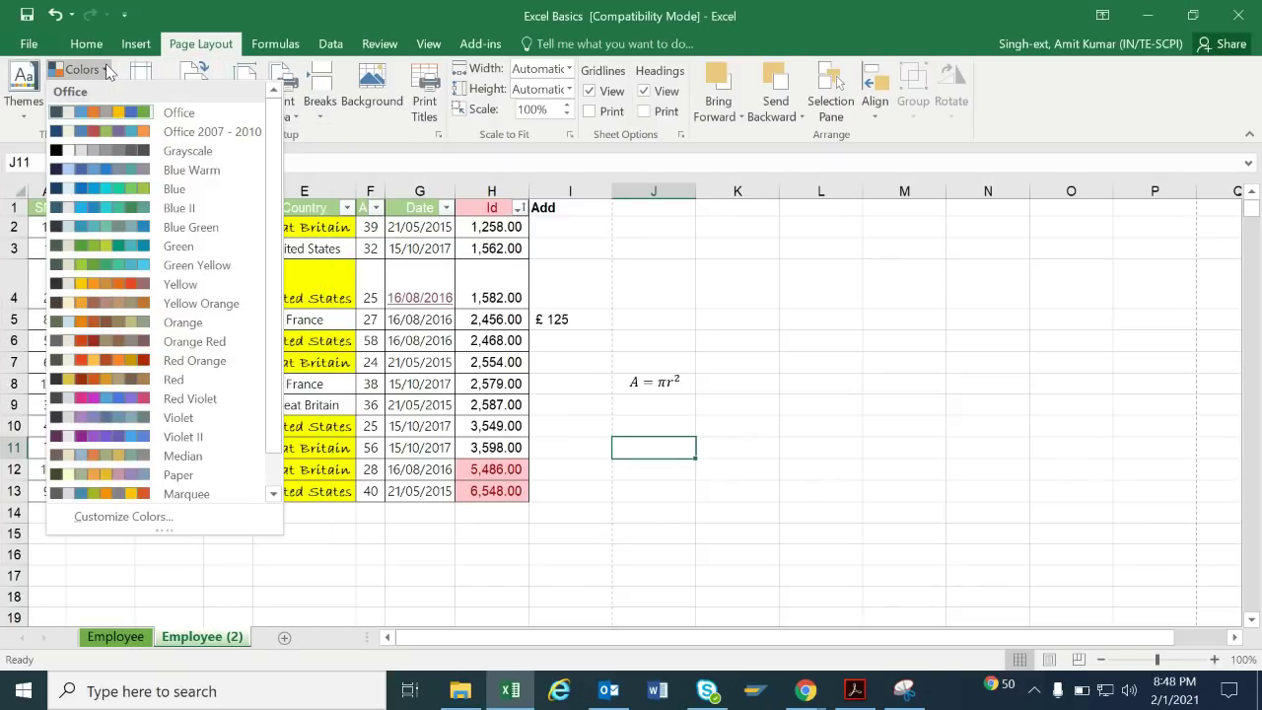
pyautogui.click(572, 276)
# Delete columns I and J, removing the Add heading and its £ 125 value.
pyautogui.moveTo(44, 209); pyautogui.dragTo(493, 507)
pyautogui.moveTo(575, 191); pyautogui.dragTo(694, 232)
pyautogui.hotkey('ctrl', '-')
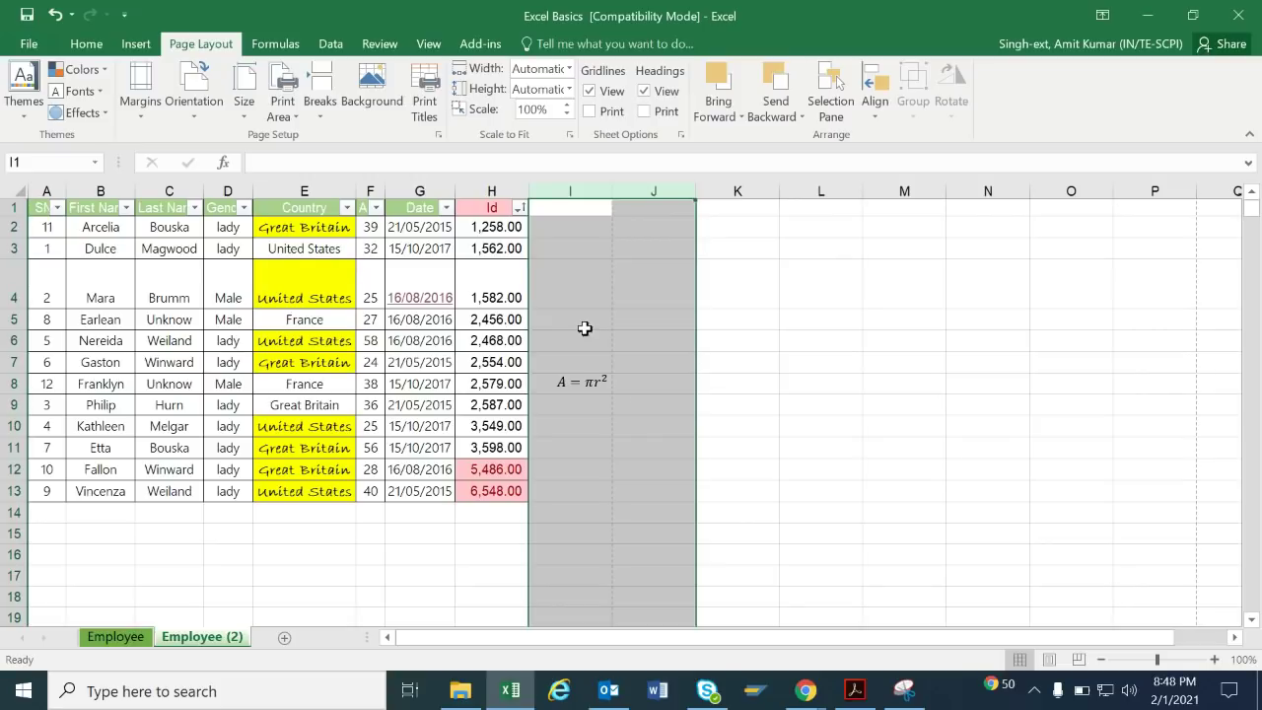
# Select the A = πr² text inside the equation box and delete it.
pyautogui.click(591, 382)
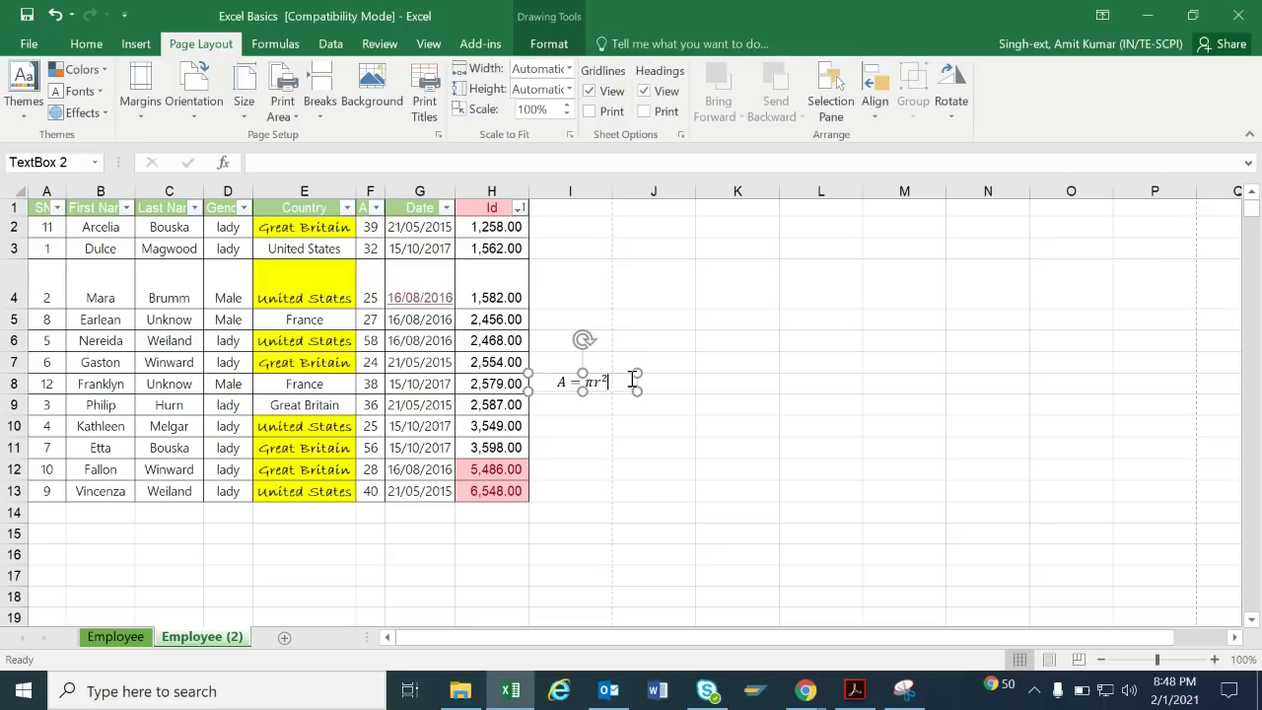
pyautogui.click(608, 513)
pyautogui.click(621, 390)
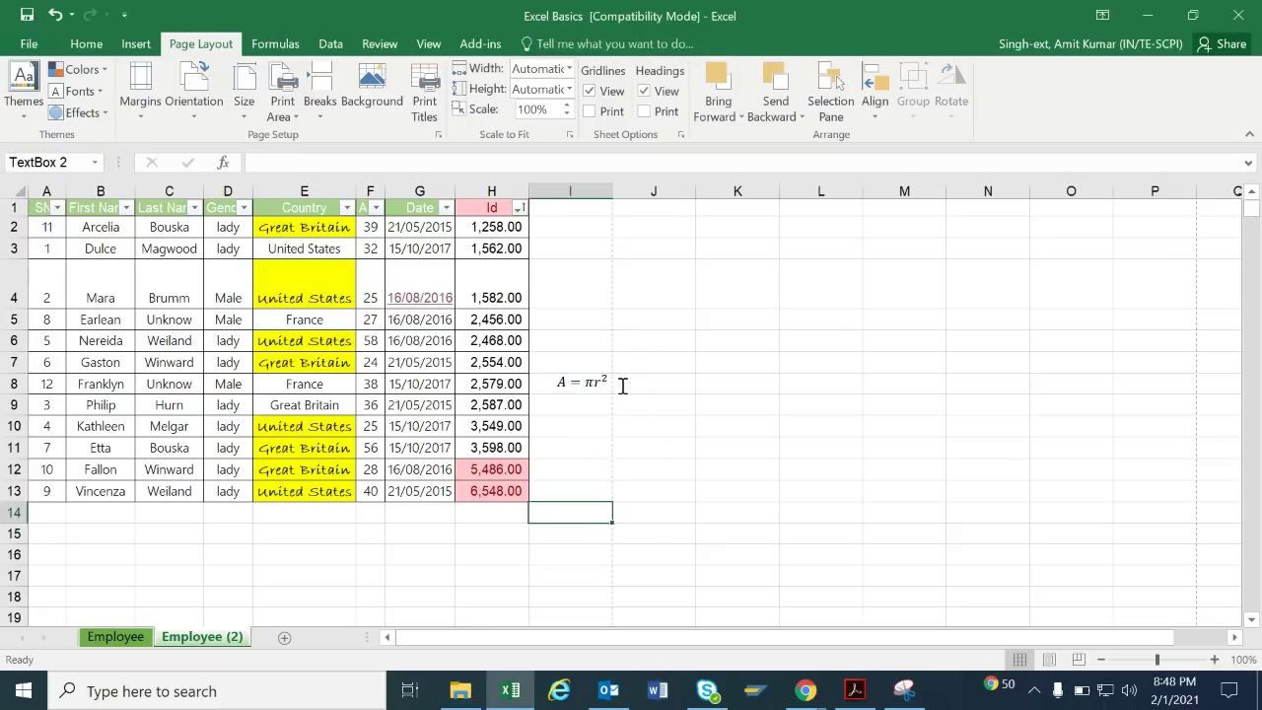
pyautogui.moveTo(562, 385); pyautogui.dragTo(732, 375)
pyautogui.press('Delete')
pyautogui.click(734, 379)
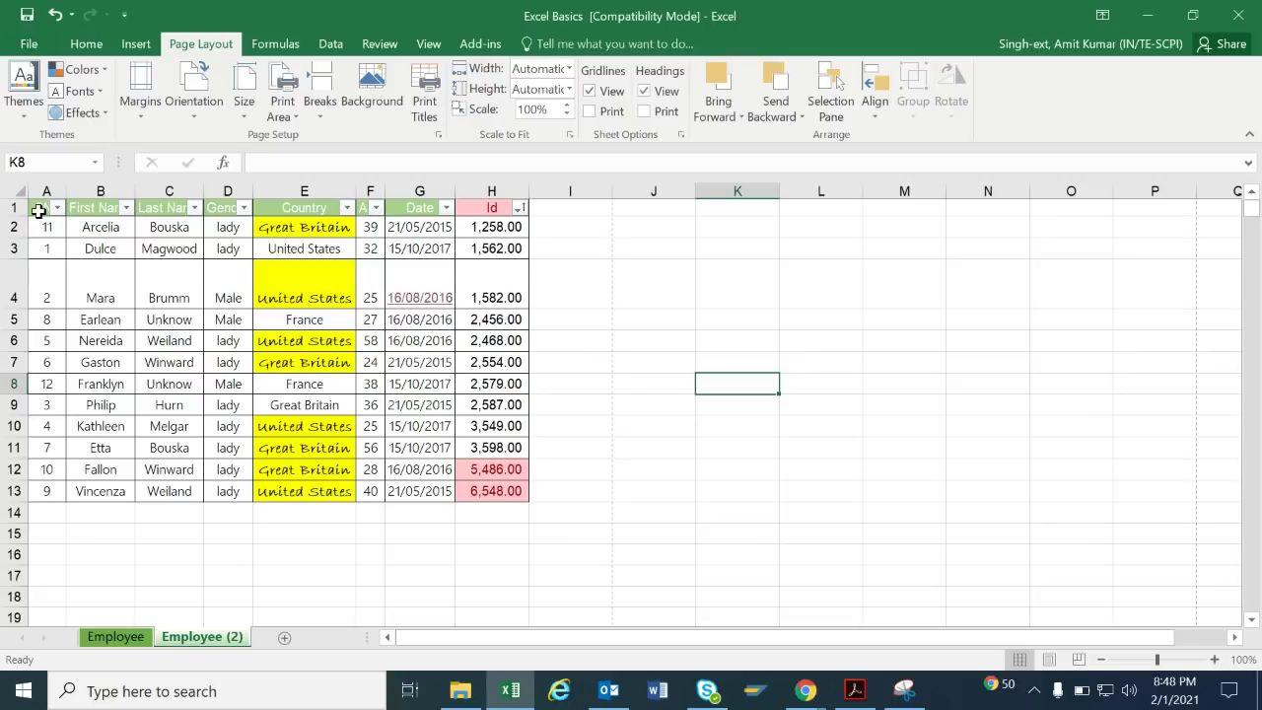
pyautogui.click(143, 116)
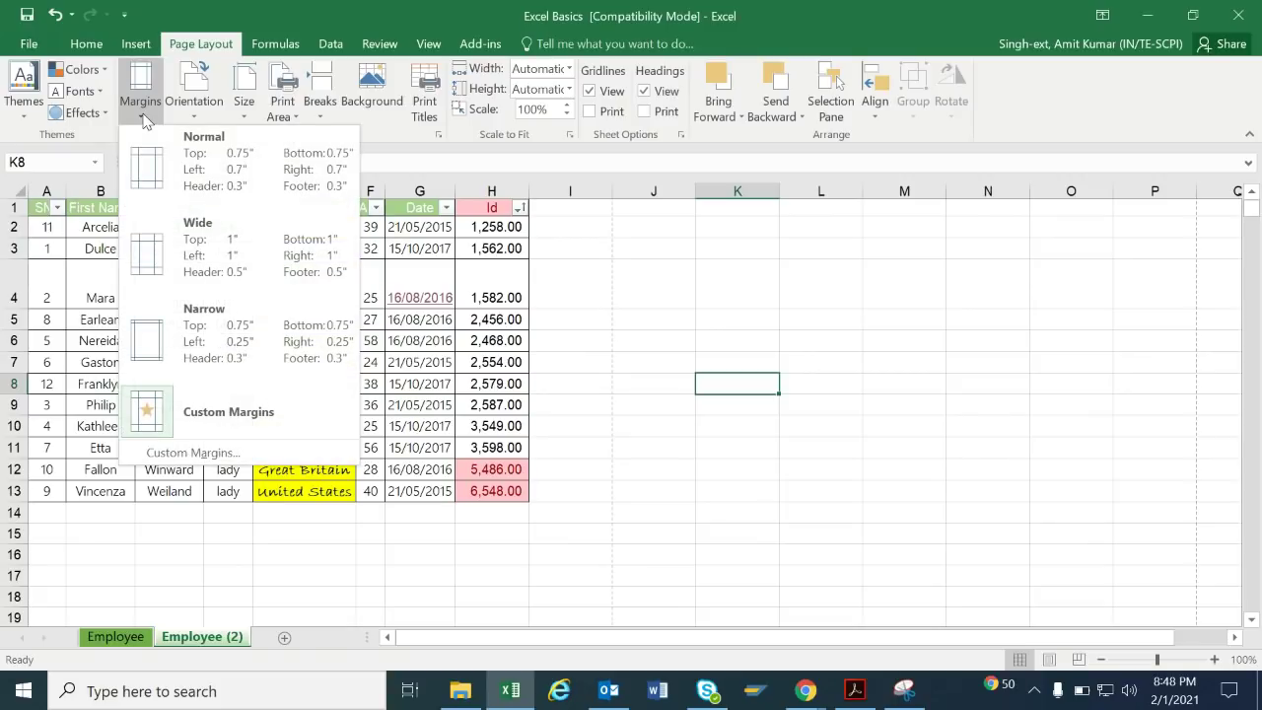
pyautogui.click(188, 192)
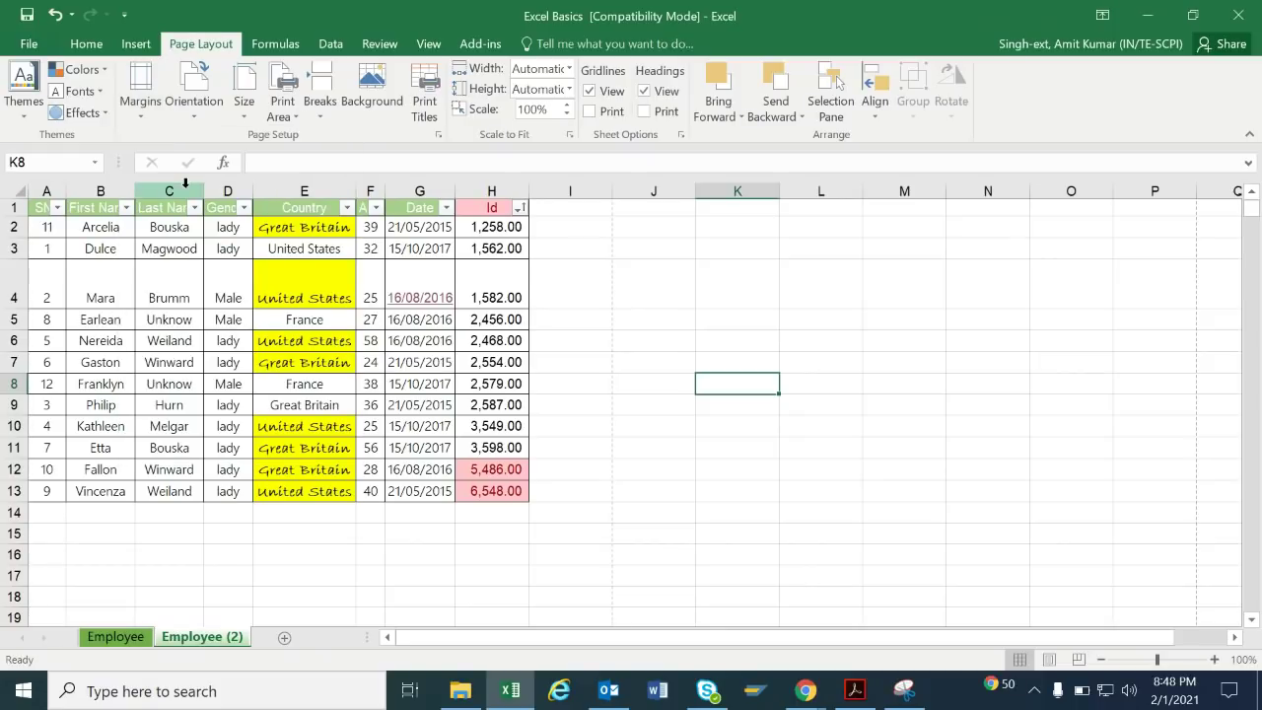
pyautogui.click(243, 98)
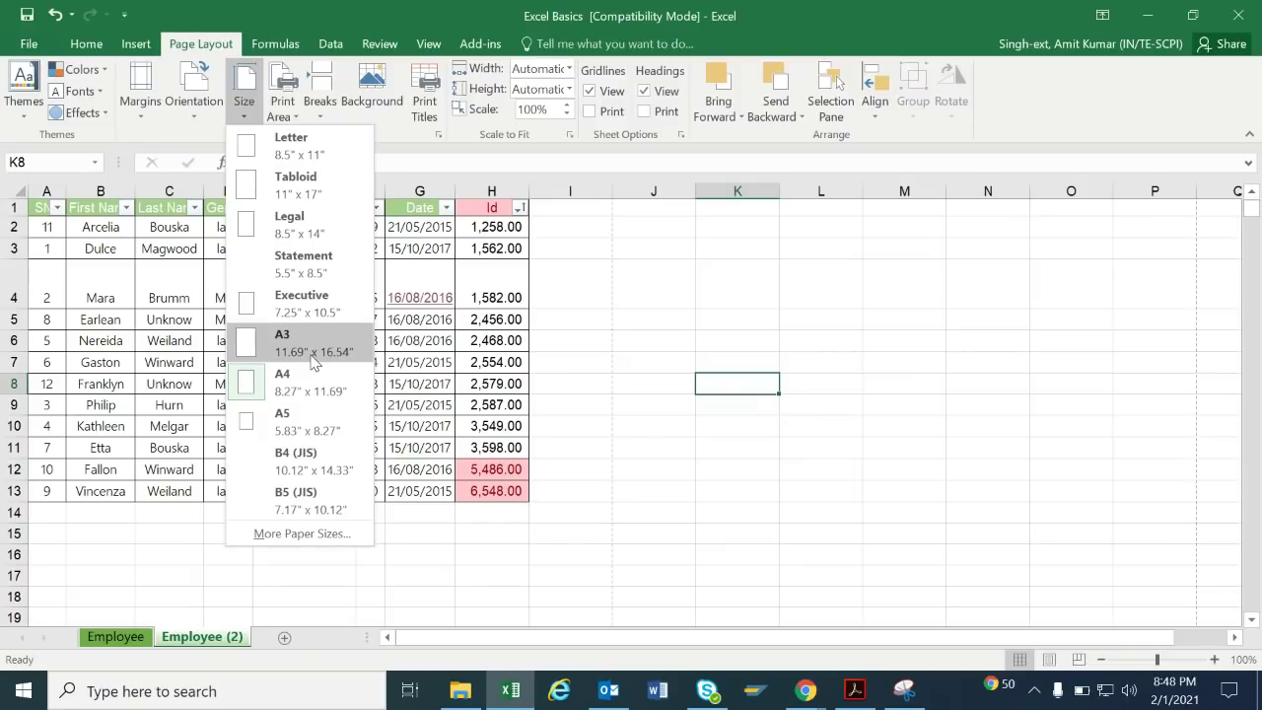
pyautogui.click(655, 228)
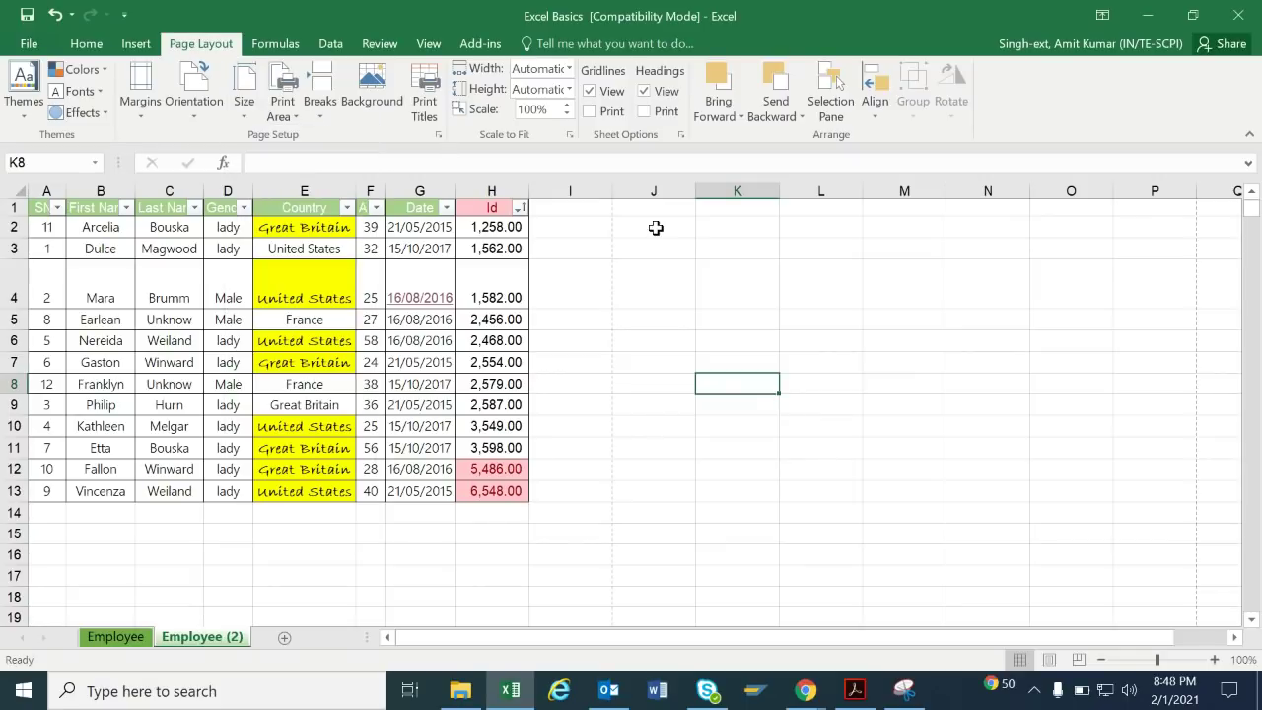
pyautogui.click(286, 113)
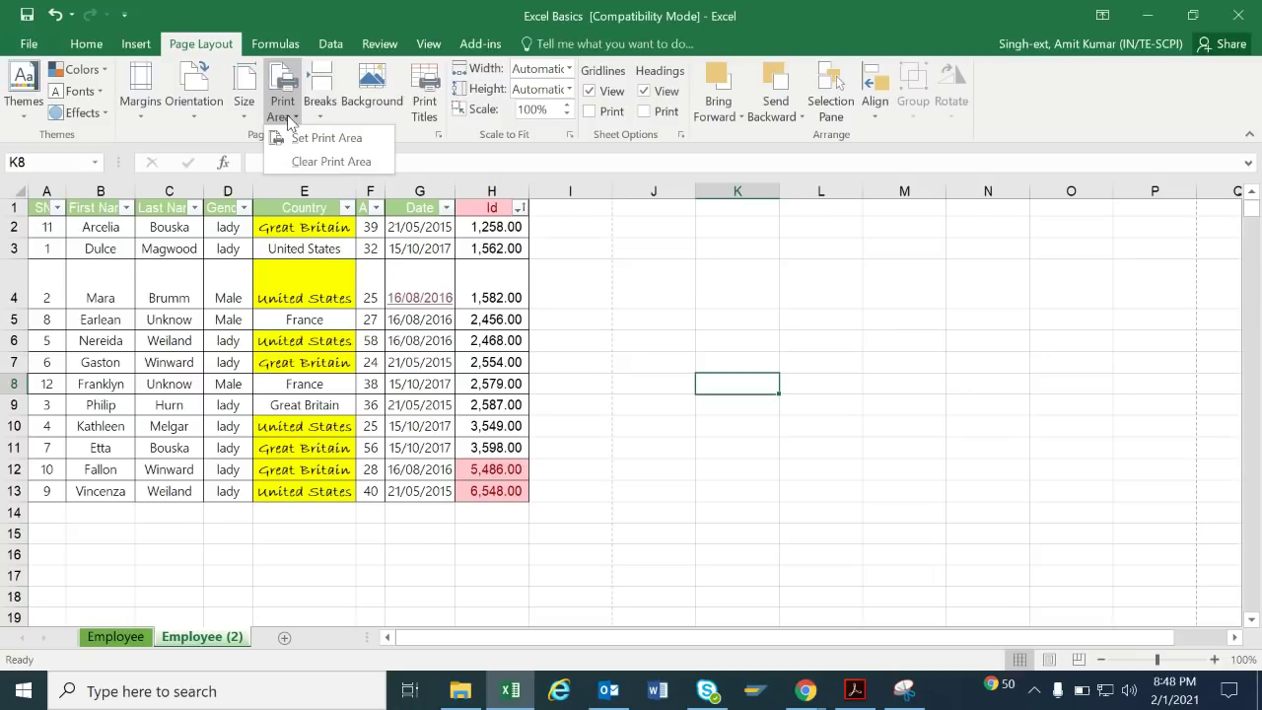
pyautogui.click(602, 246)
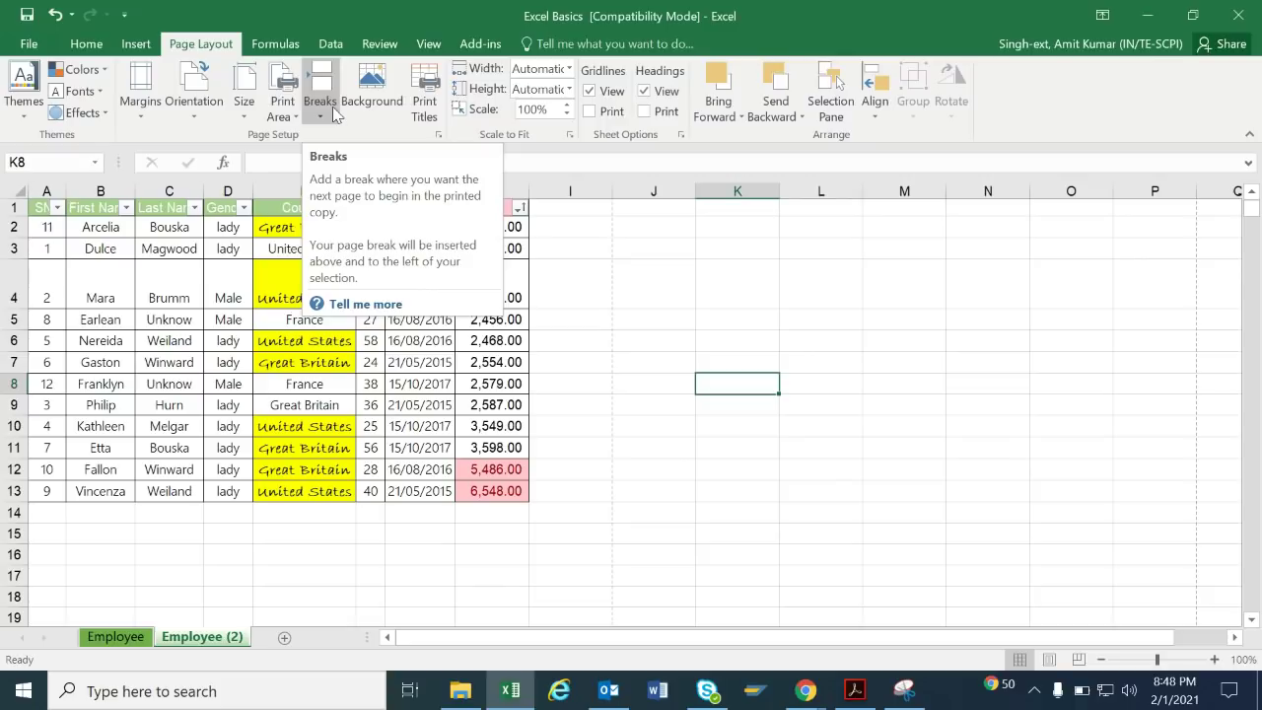
pyautogui.click(645, 270)
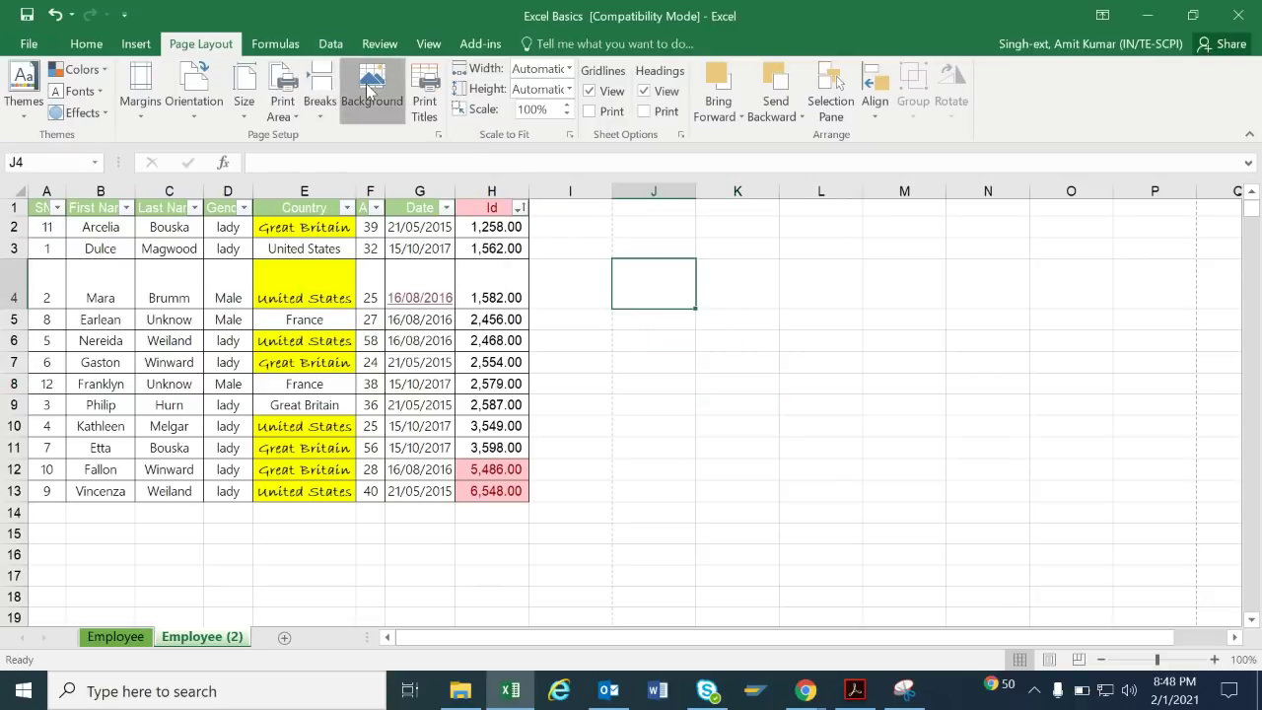
pyautogui.click(369, 91)
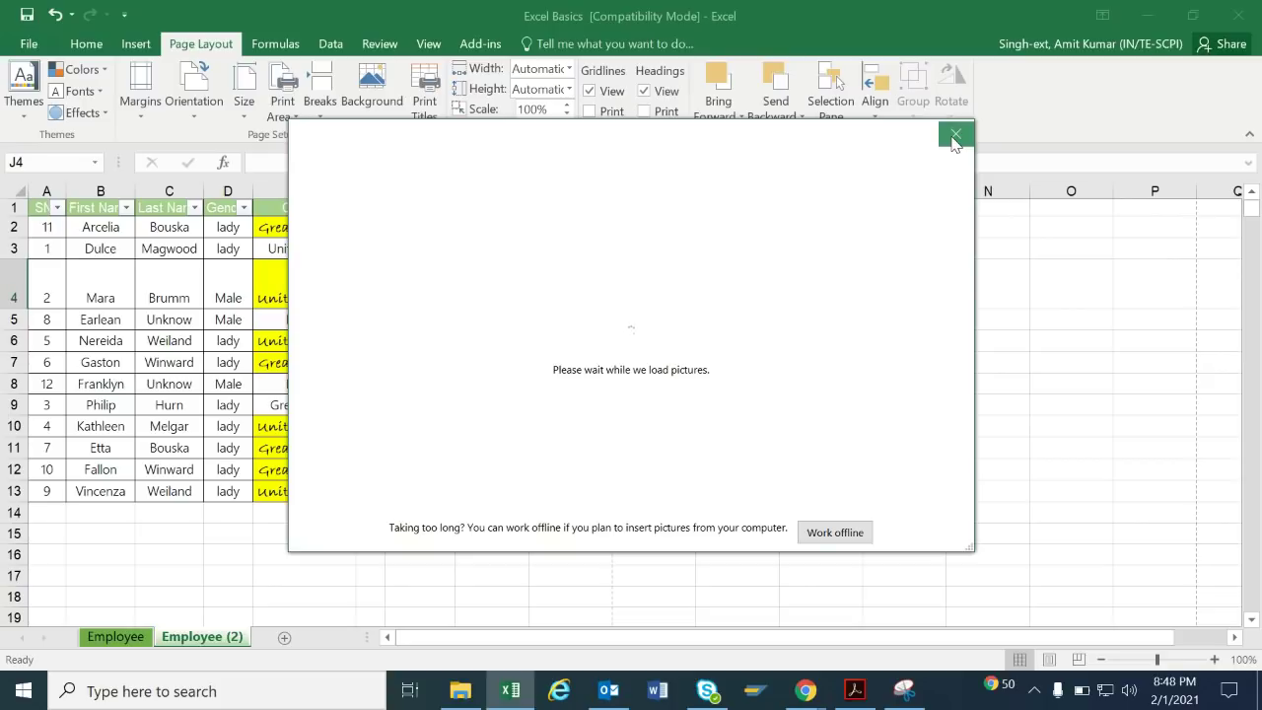
pyautogui.click(954, 136)
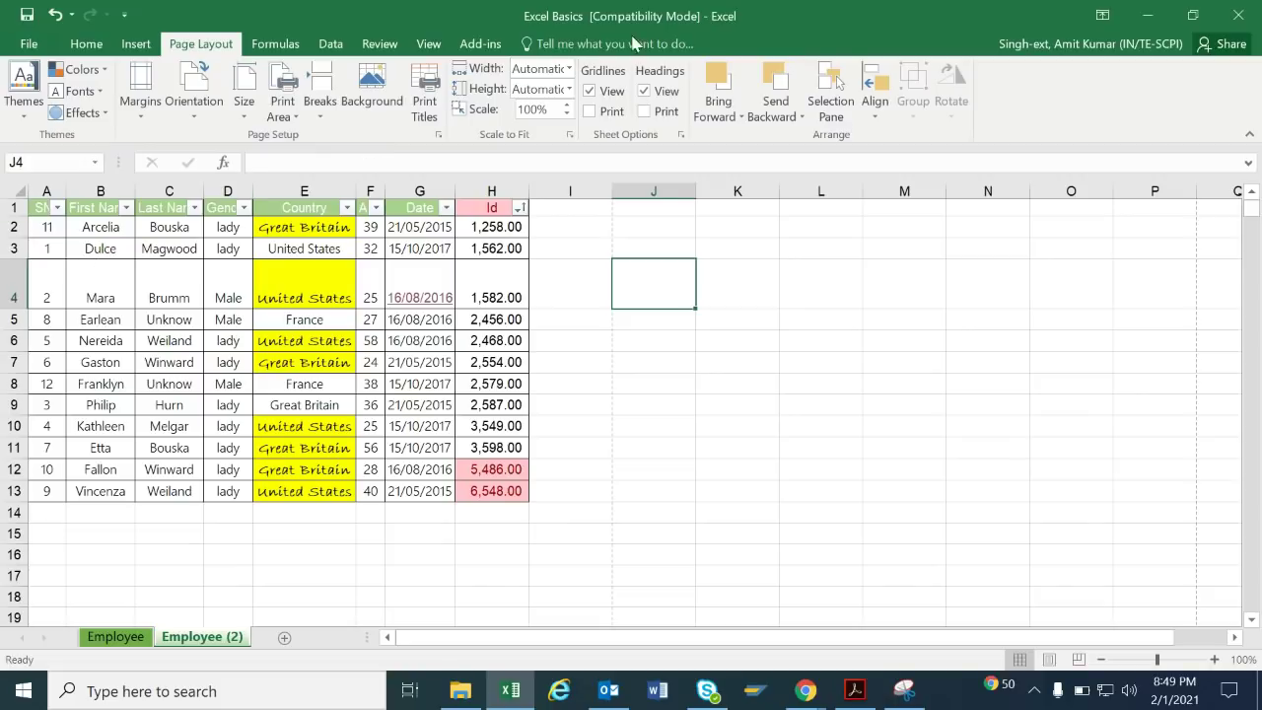
pyautogui.click(589, 91)
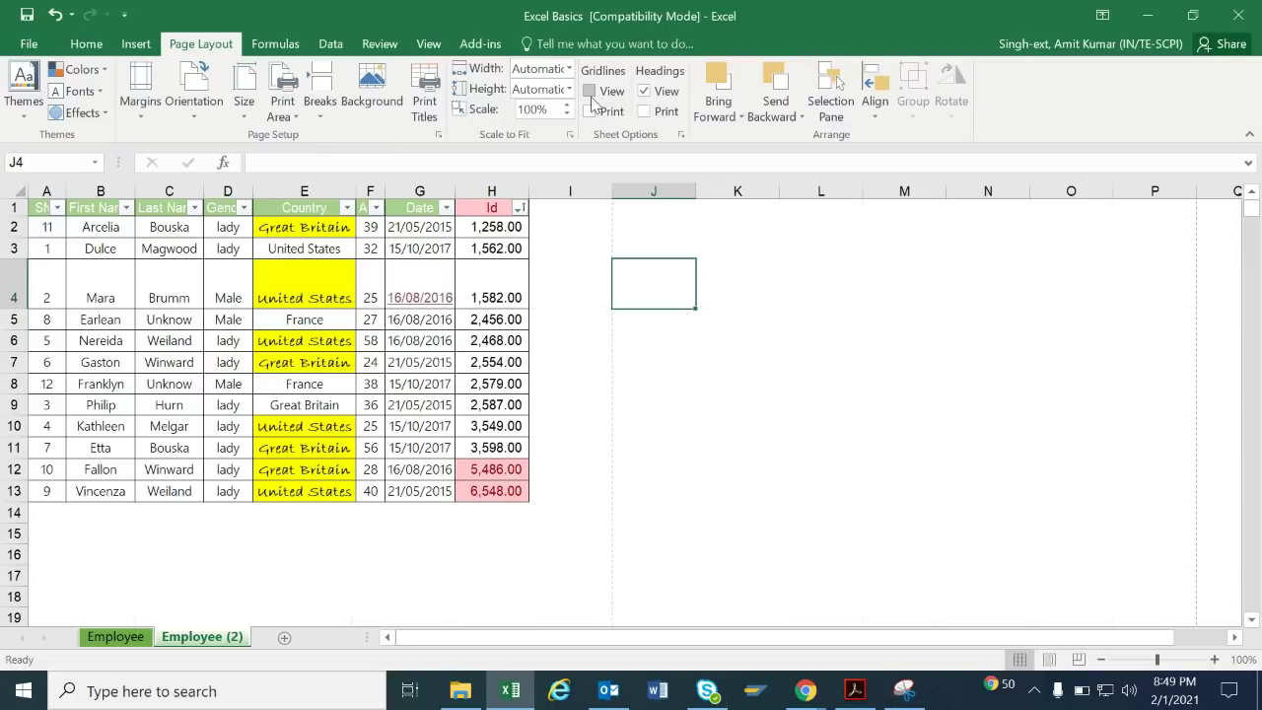
pyautogui.click(854, 339)
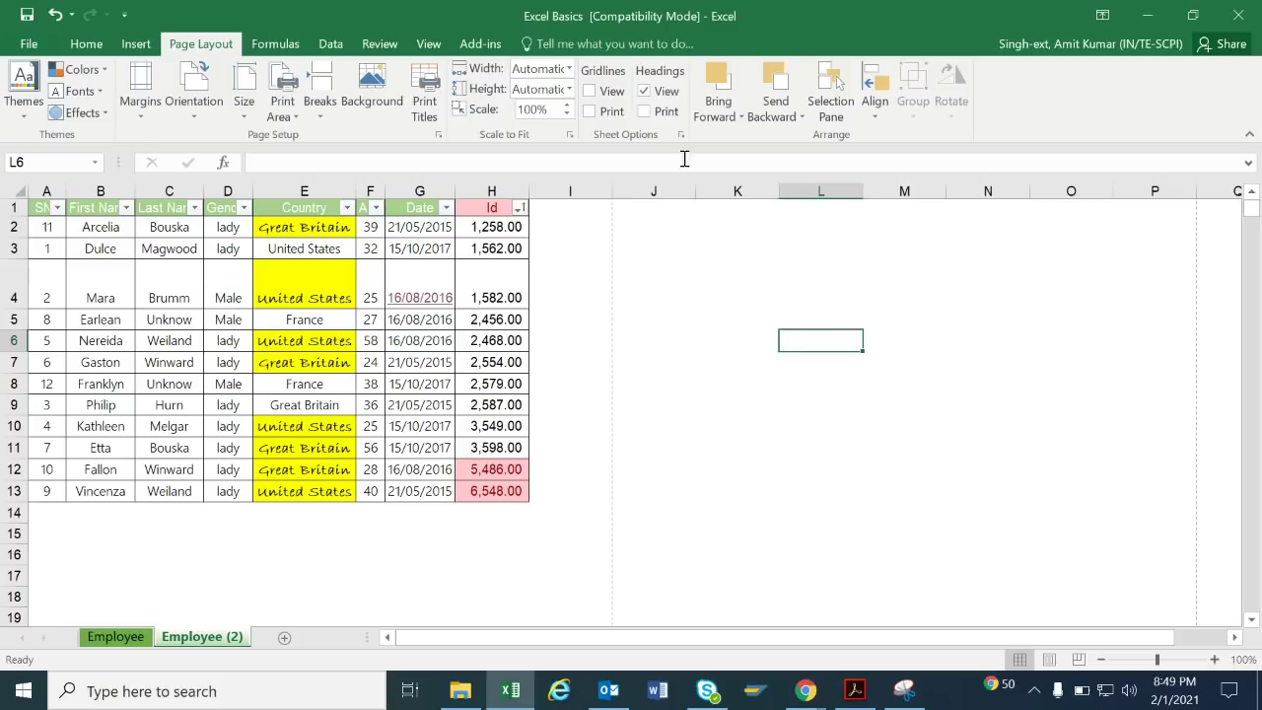
pyautogui.click(667, 91)
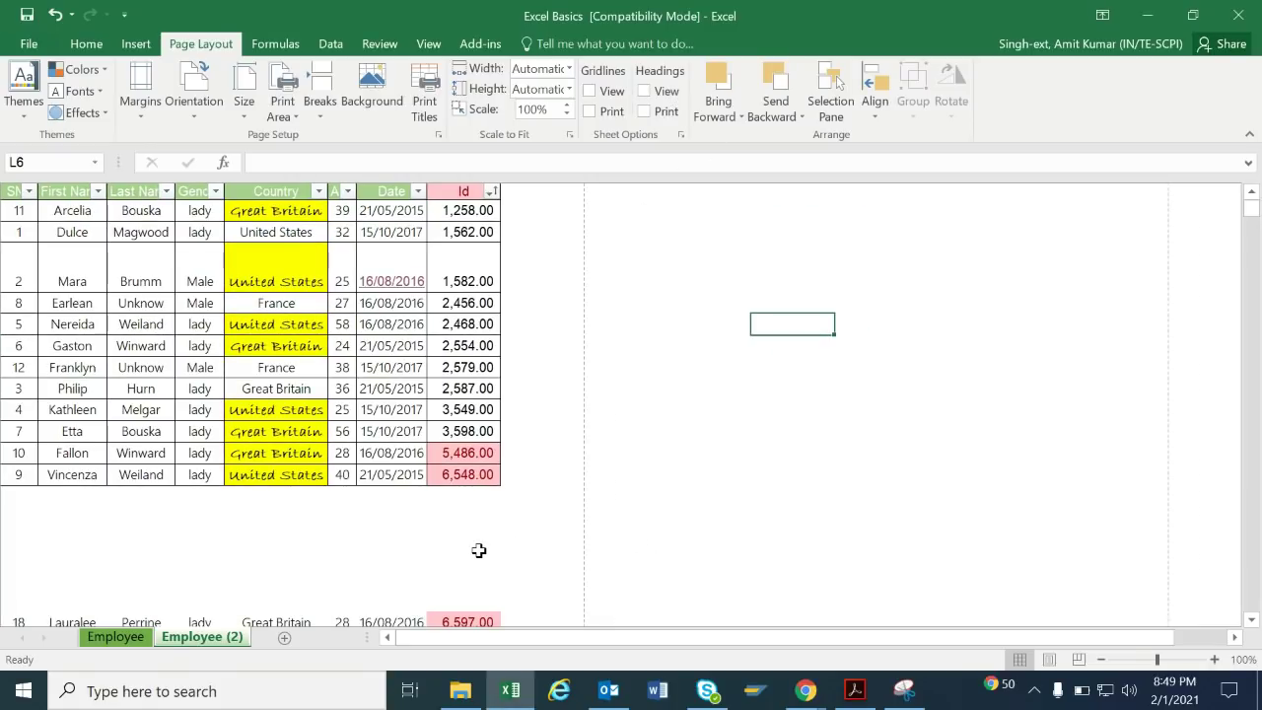
pyautogui.click(592, 92)
pyautogui.click(644, 90)
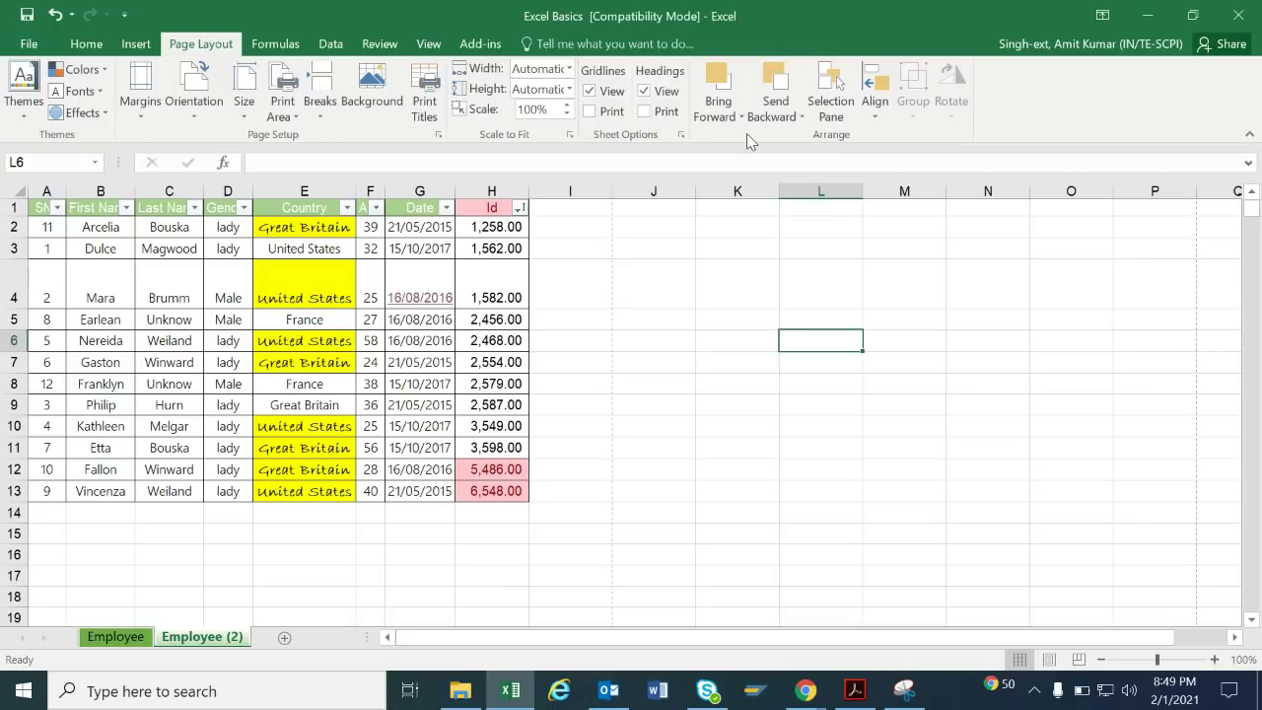
# Enter a SUM of H2 and F2 in I2 via Insert Function, then clear I2 on the Data tab.
pyautogui.click(375, 320)
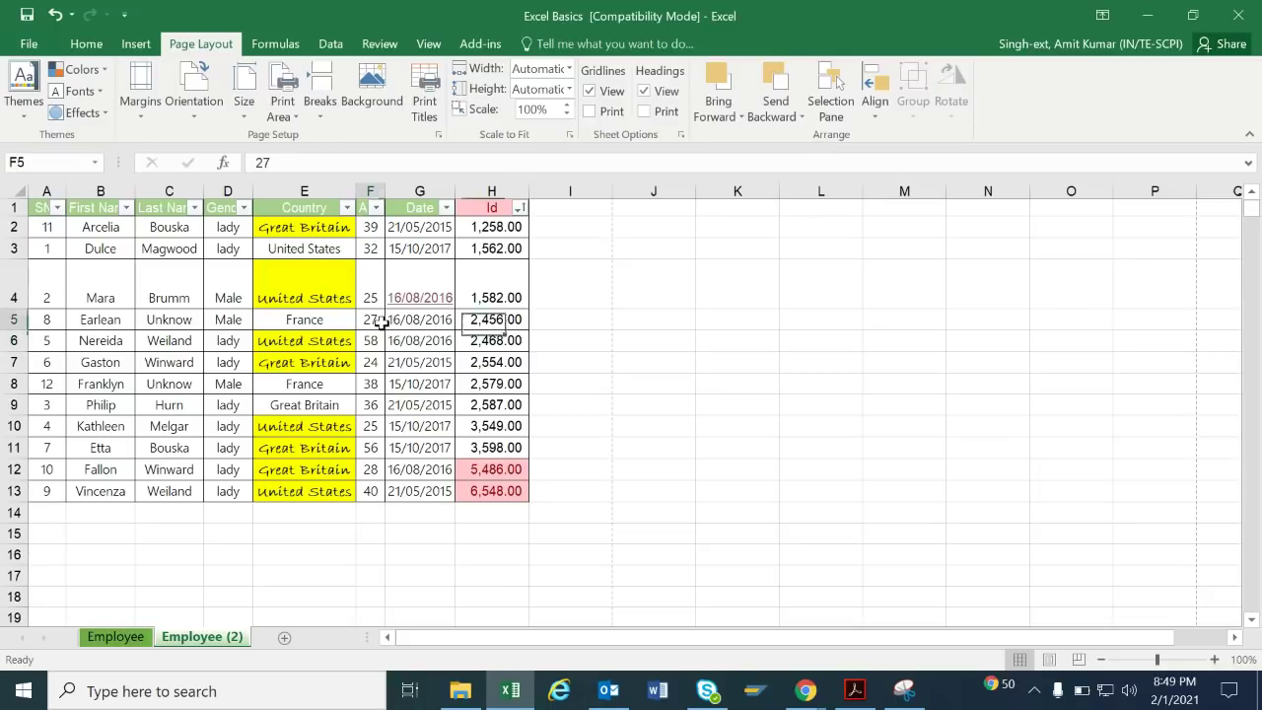
pyautogui.click(282, 45)
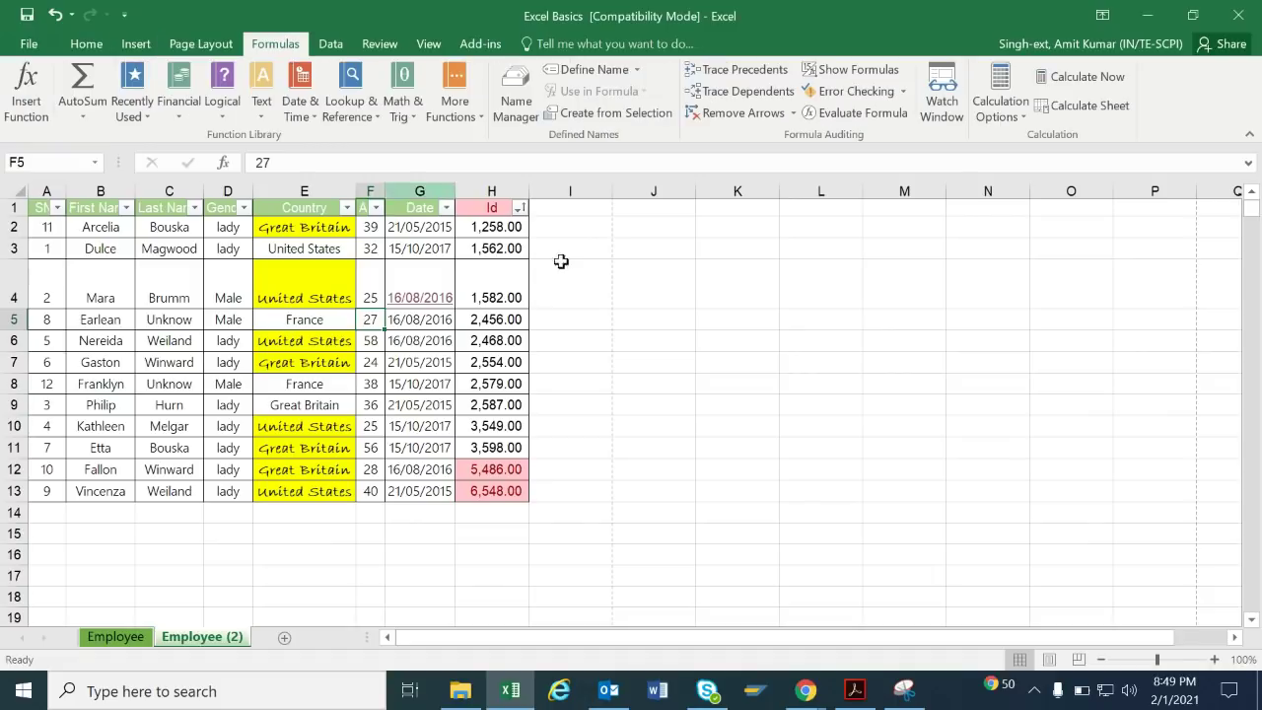
pyautogui.click(590, 227)
pyautogui.click(26, 96)
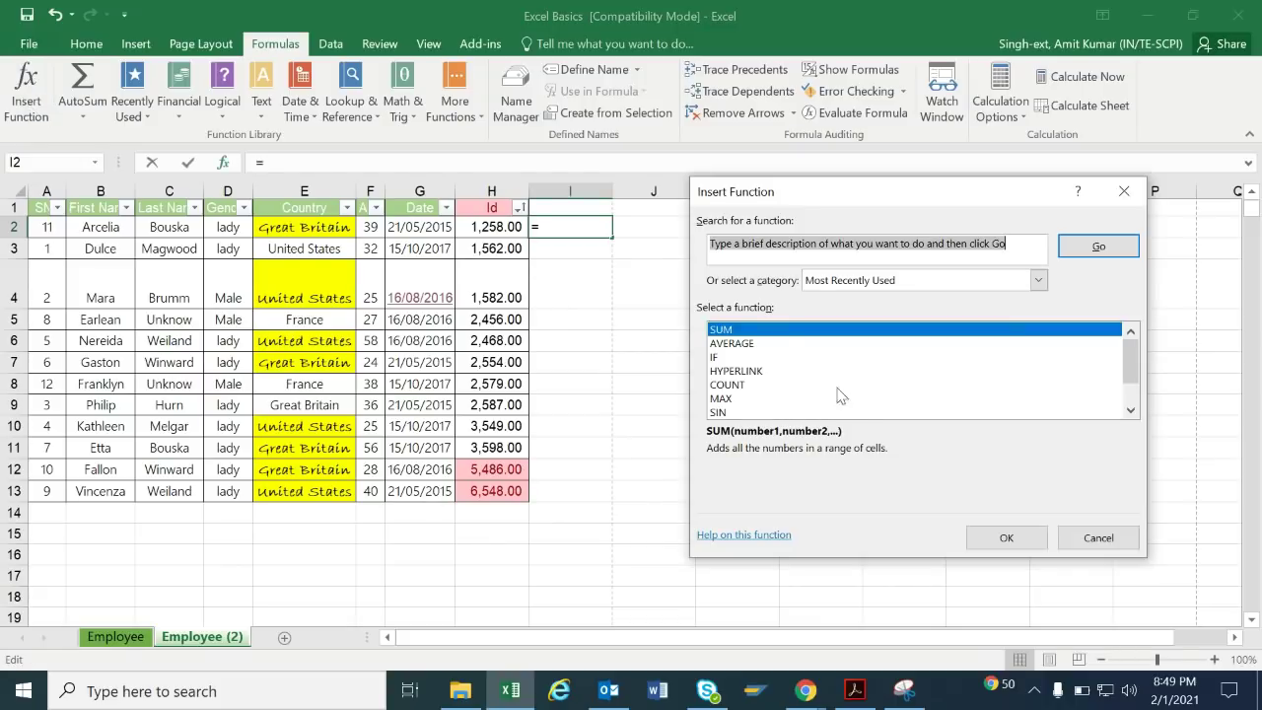
pyautogui.click(778, 335)
pyautogui.doubleClick(778, 334)
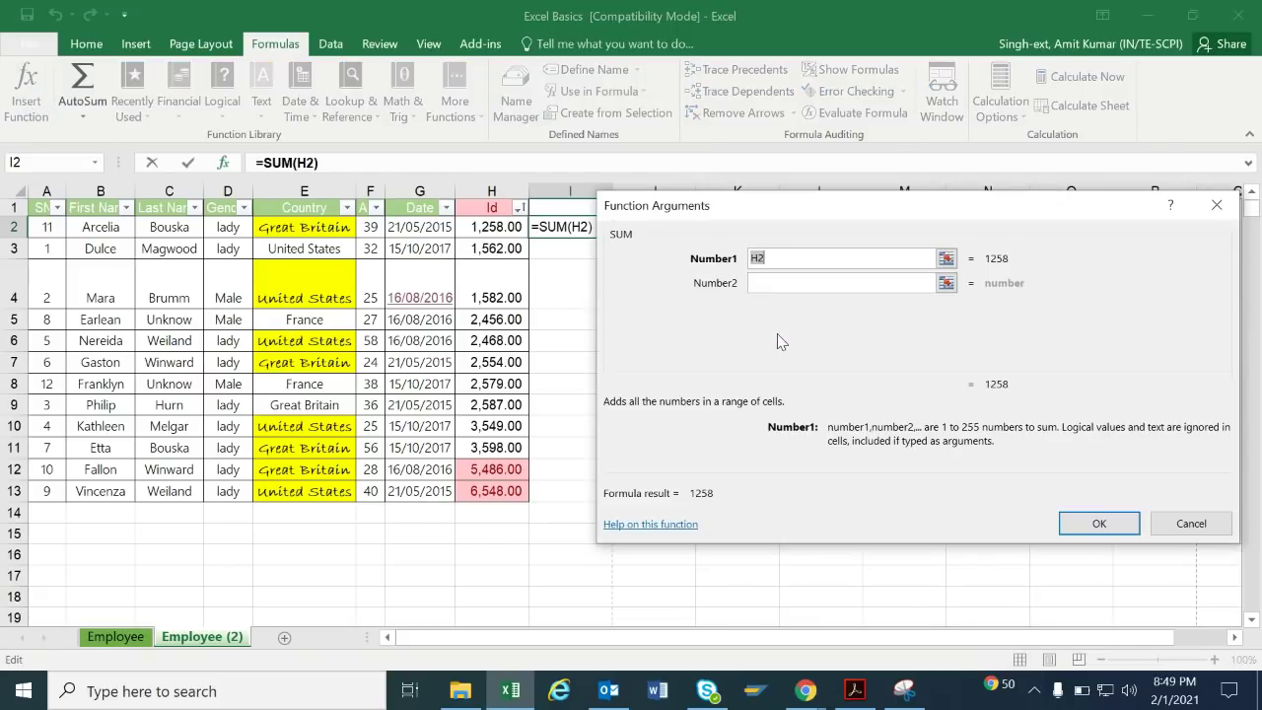
pyautogui.click(505, 228)
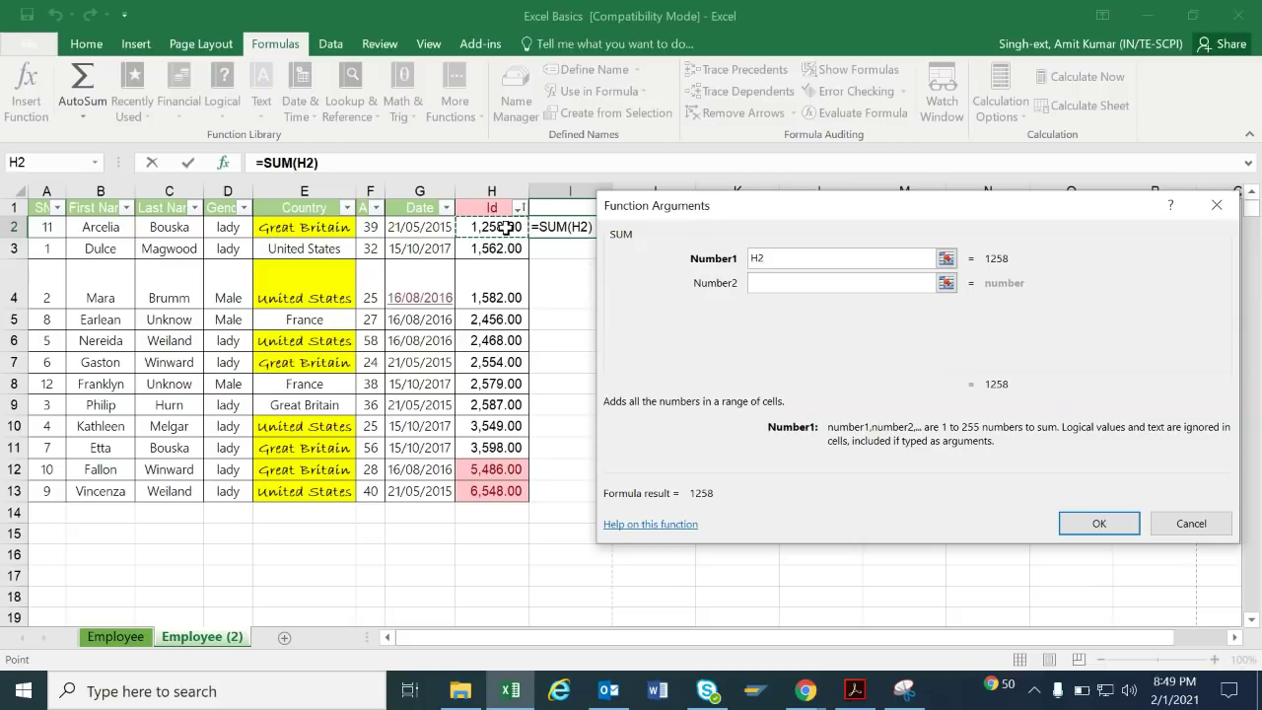
pyautogui.click(772, 284)
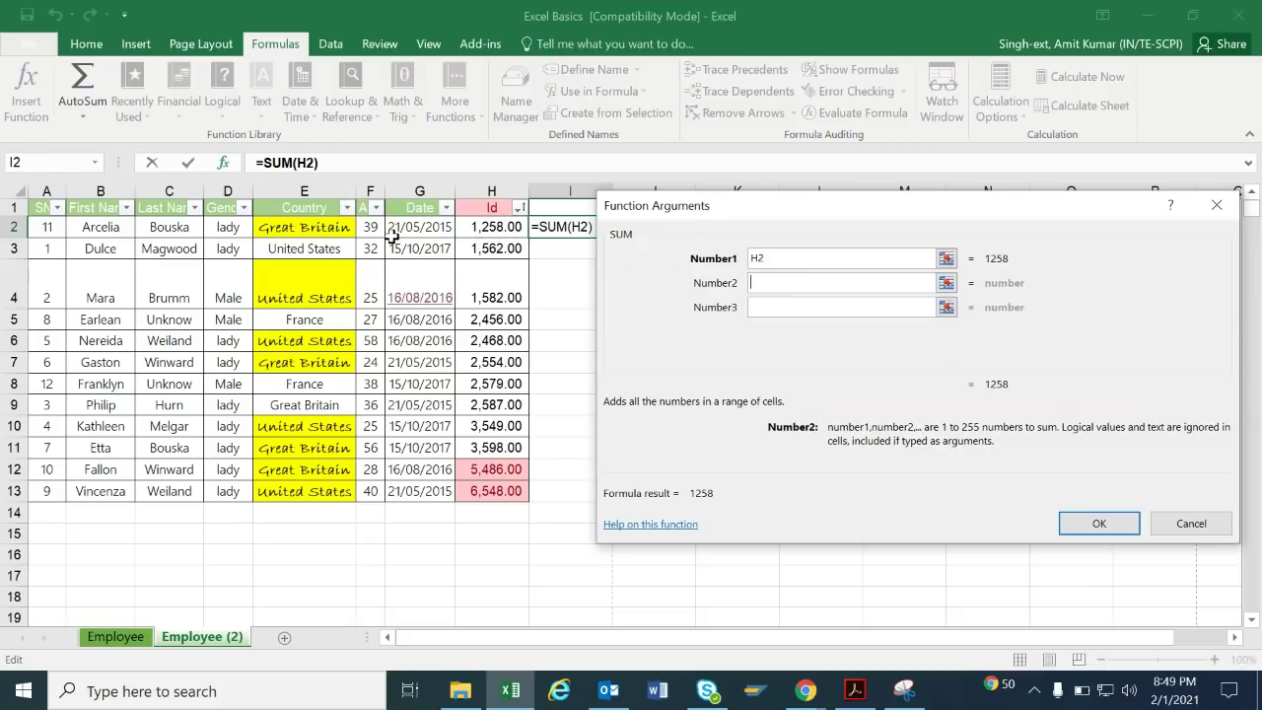
pyautogui.click(372, 227)
pyautogui.click(1100, 528)
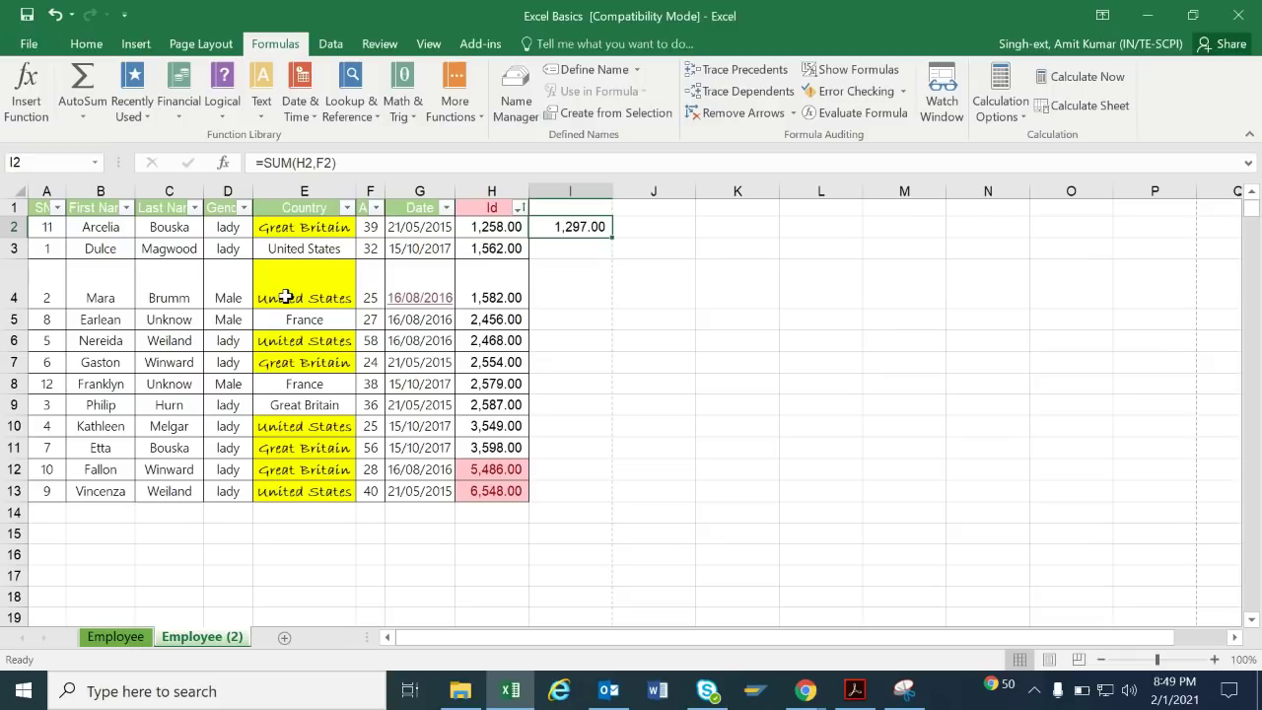
pyautogui.click(340, 45)
pyautogui.press('Delete')
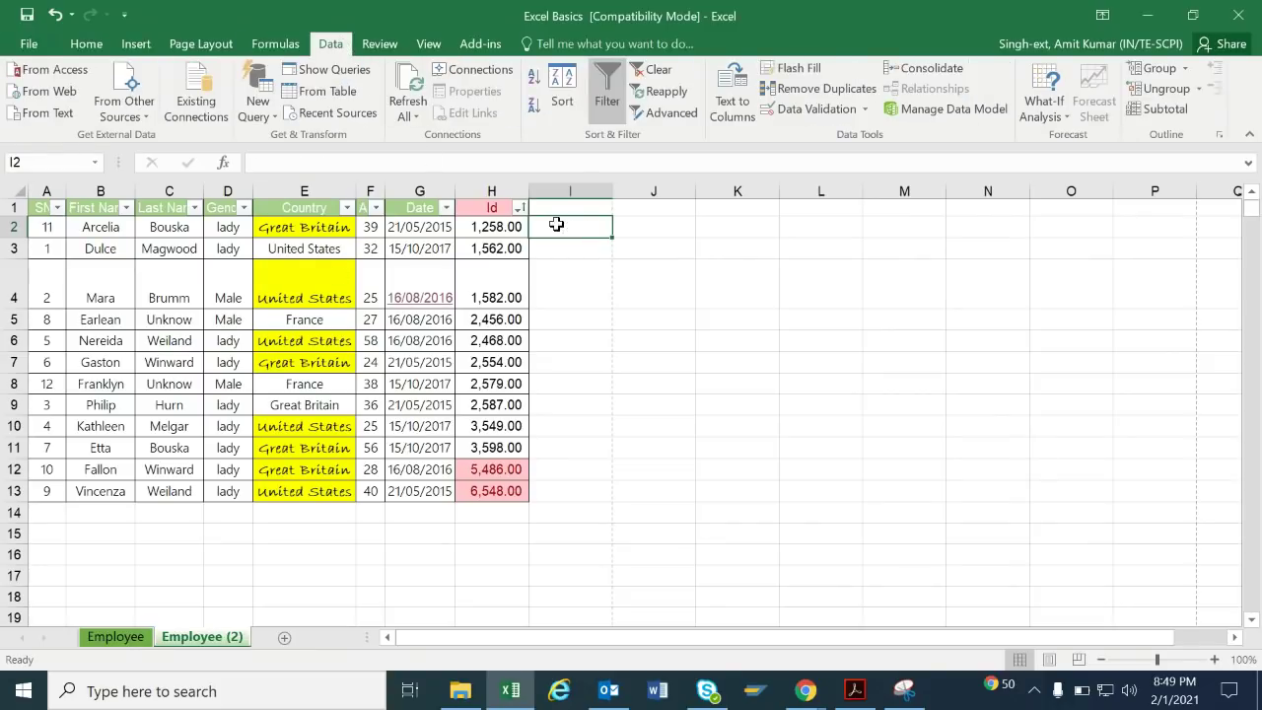
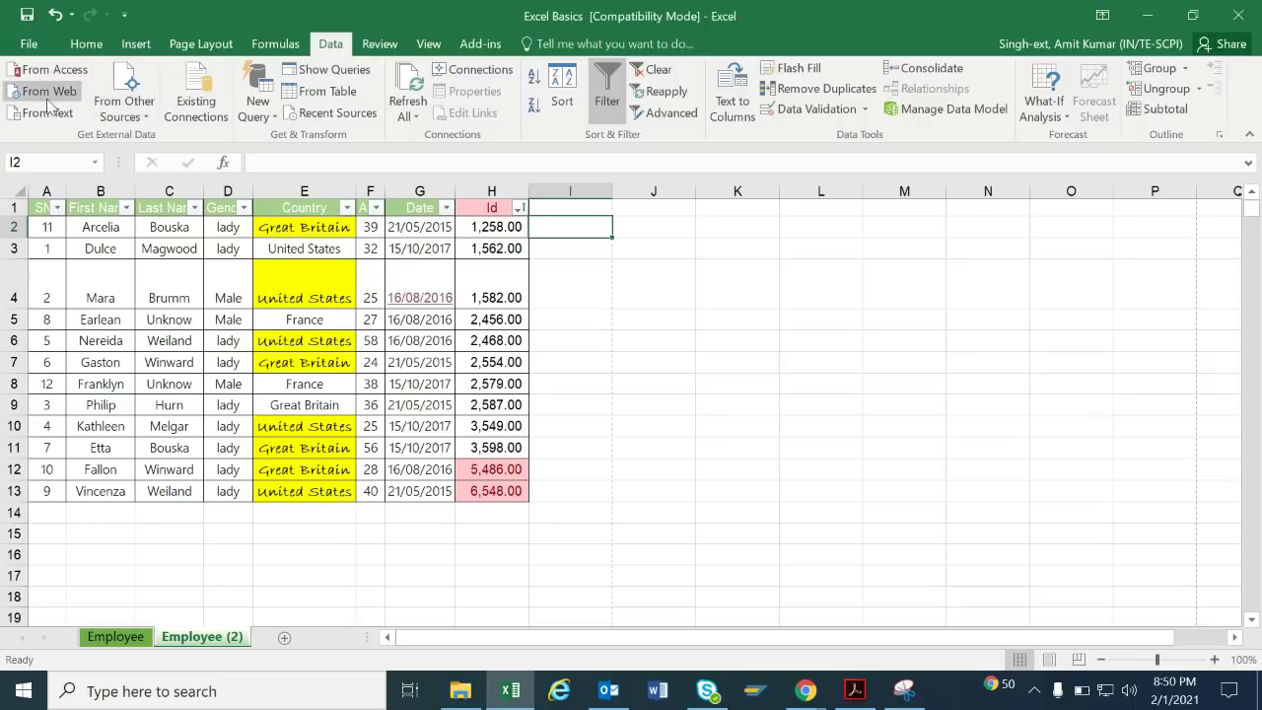
# Add Sheet2, import the Access database's lastlogin table onto it, then go back to Employee.
pyautogui.click(283, 639)
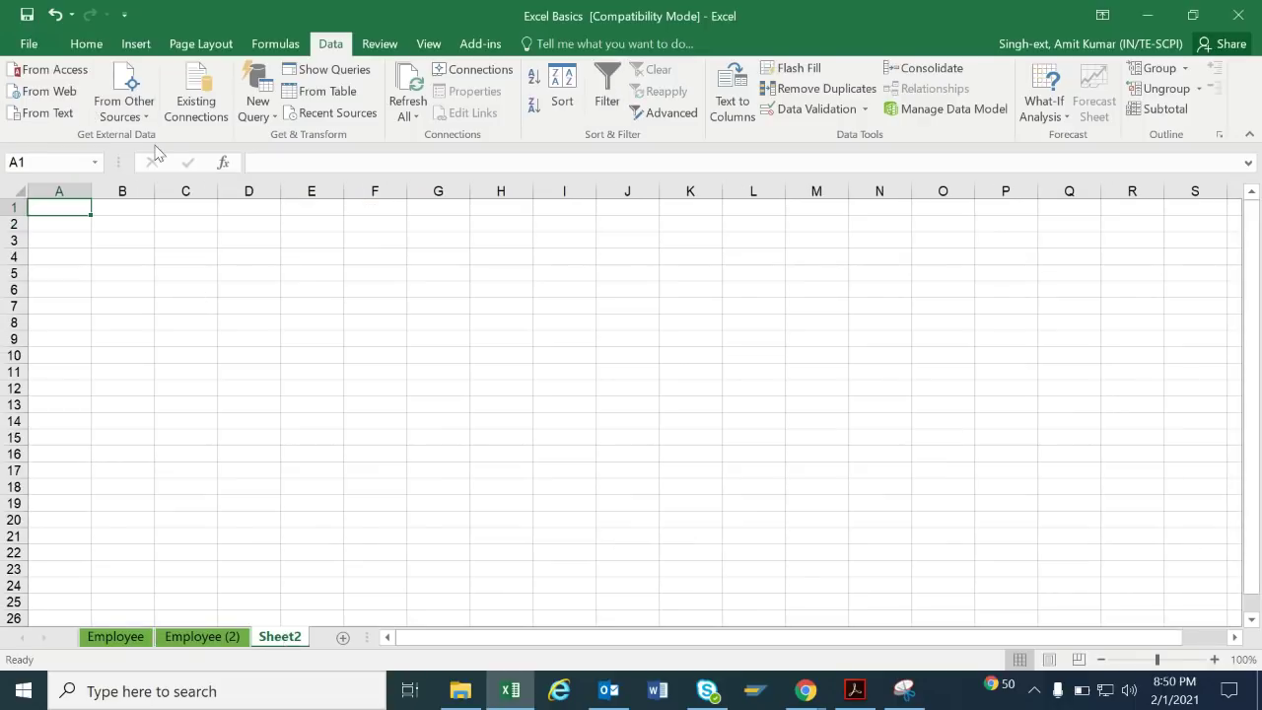
pyautogui.click(54, 73)
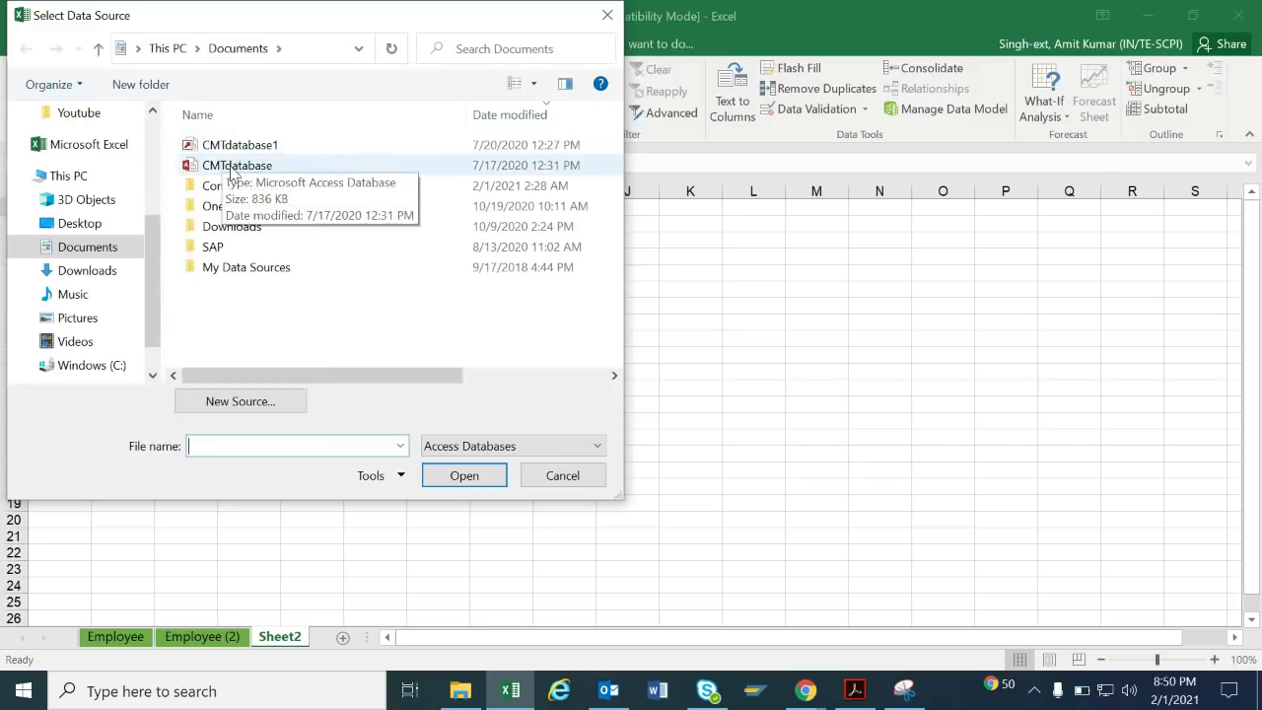
pyautogui.doubleClick(224, 165)
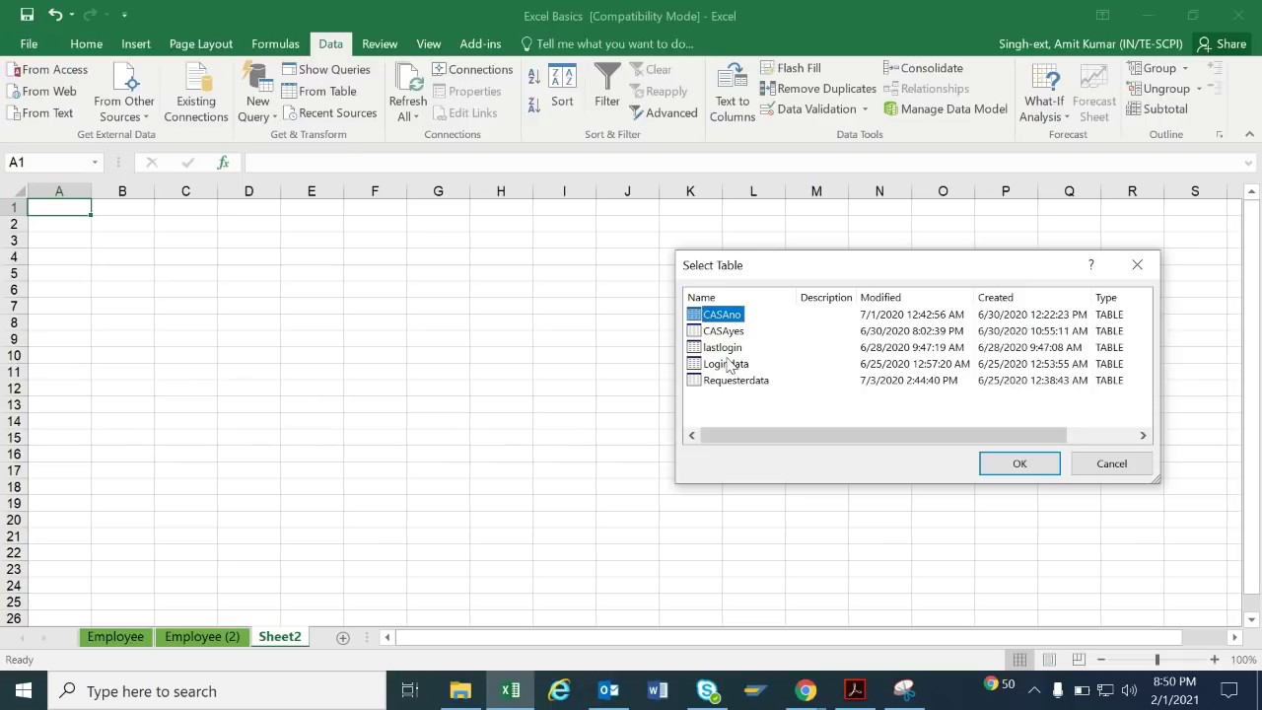
pyautogui.click(747, 350)
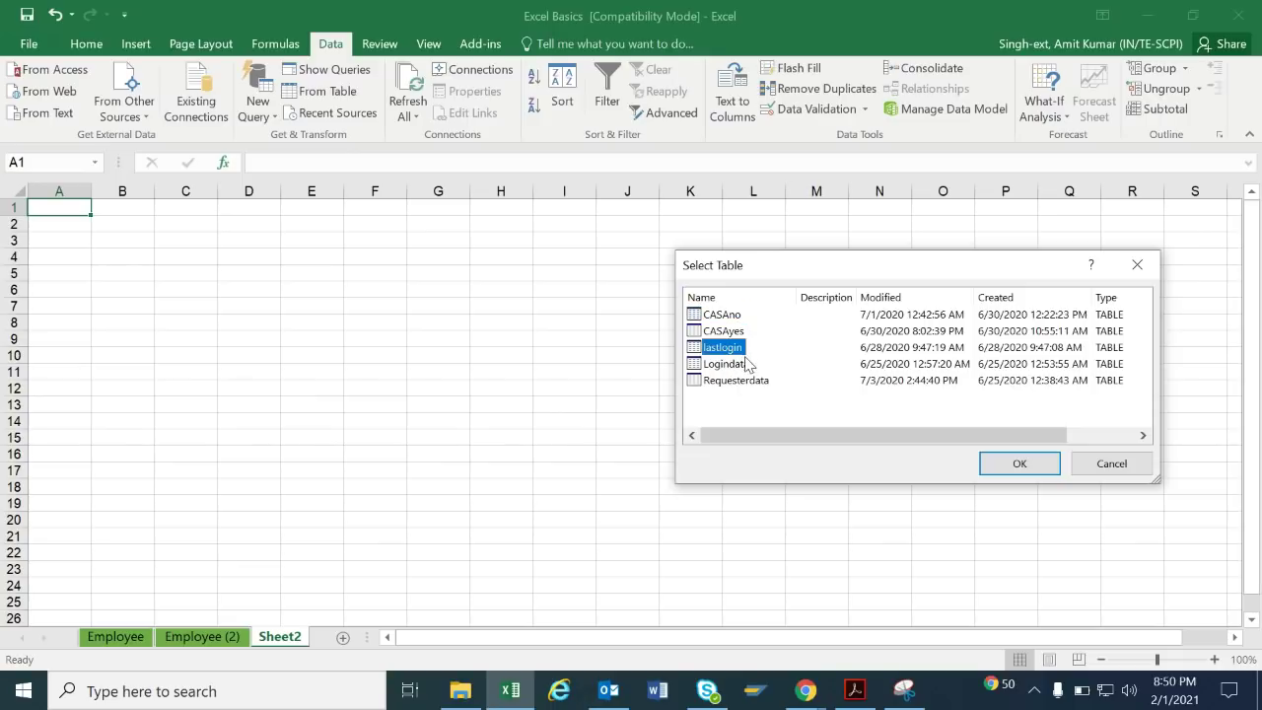
pyautogui.click(1008, 463)
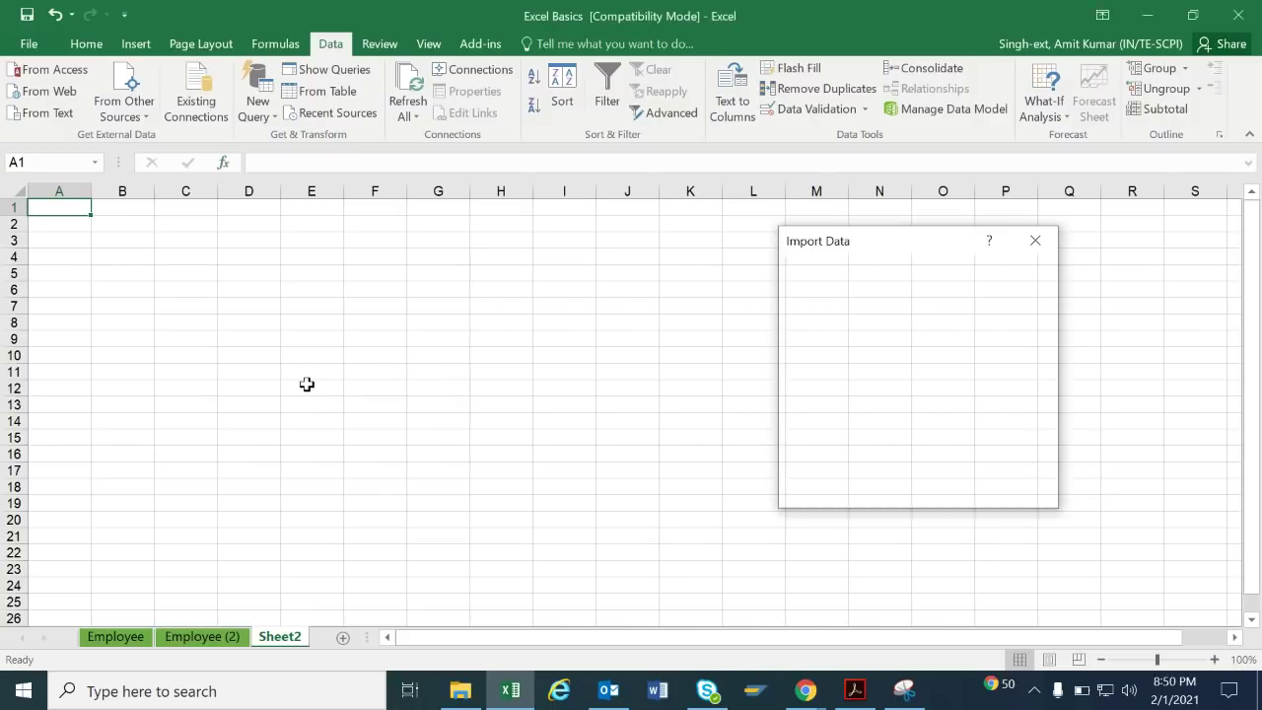
pyautogui.click(916, 490)
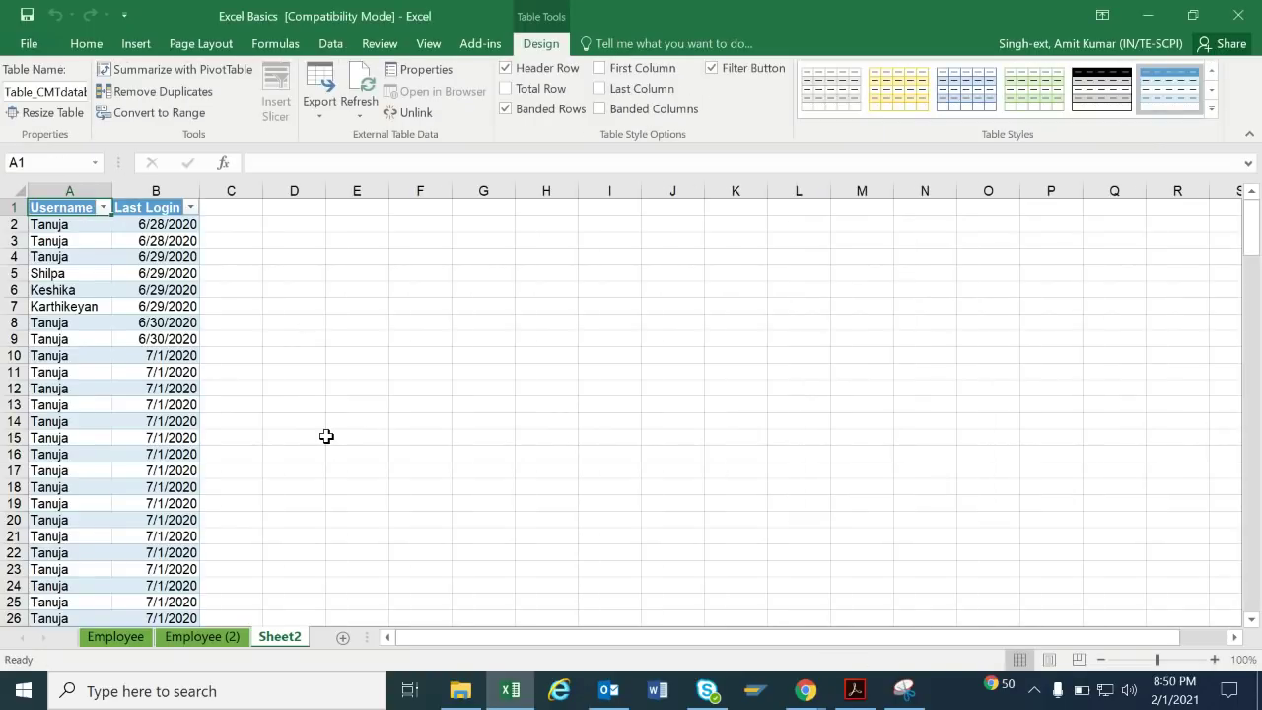
pyautogui.click(114, 636)
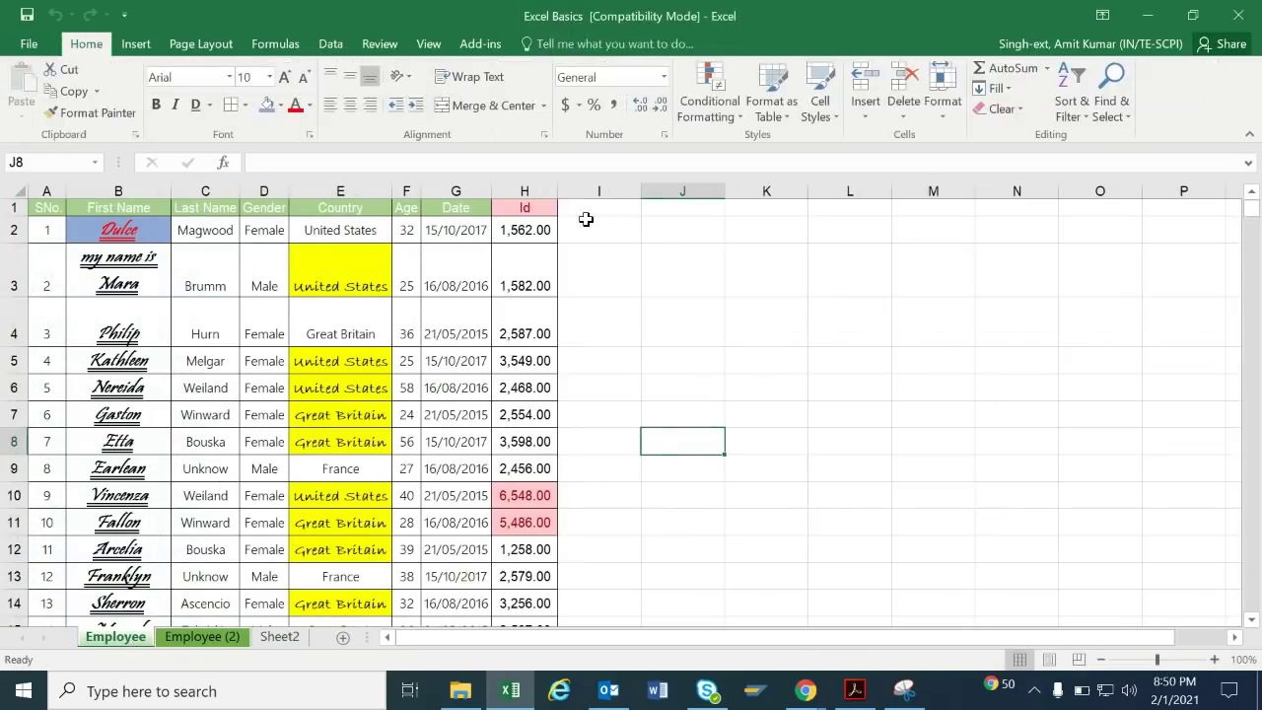
pyautogui.click(345, 47)
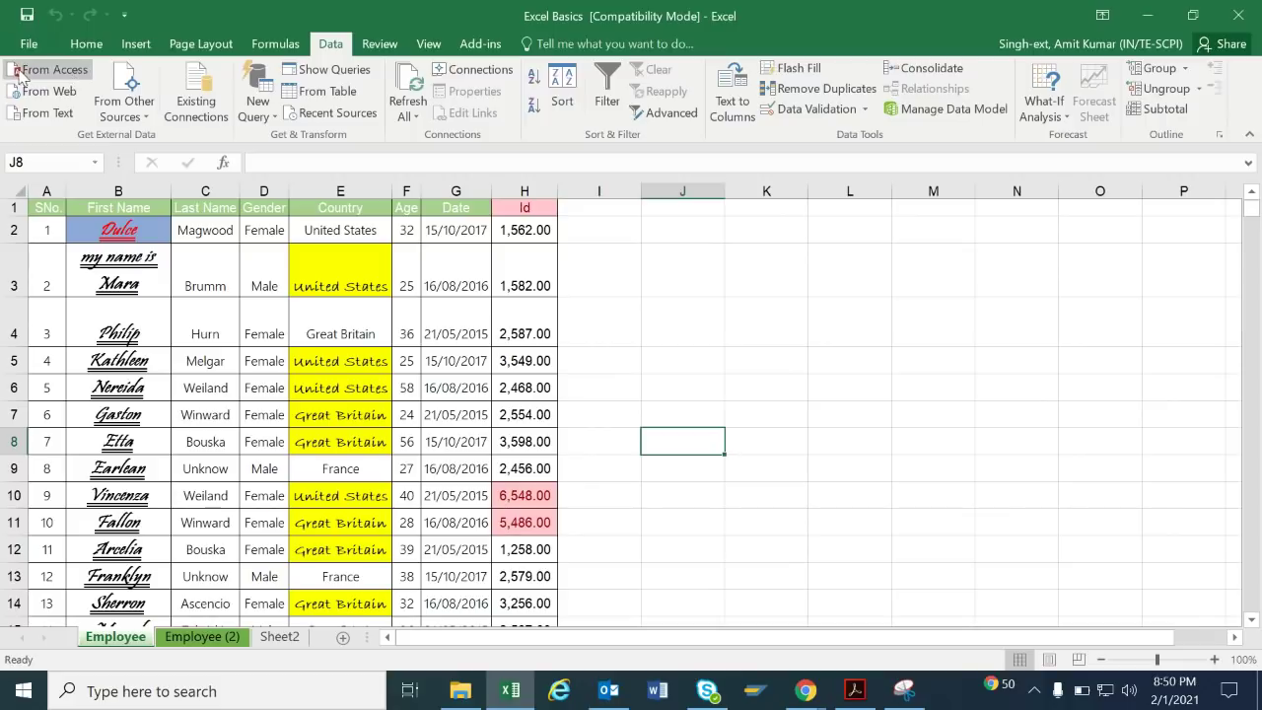
pyautogui.click(146, 112)
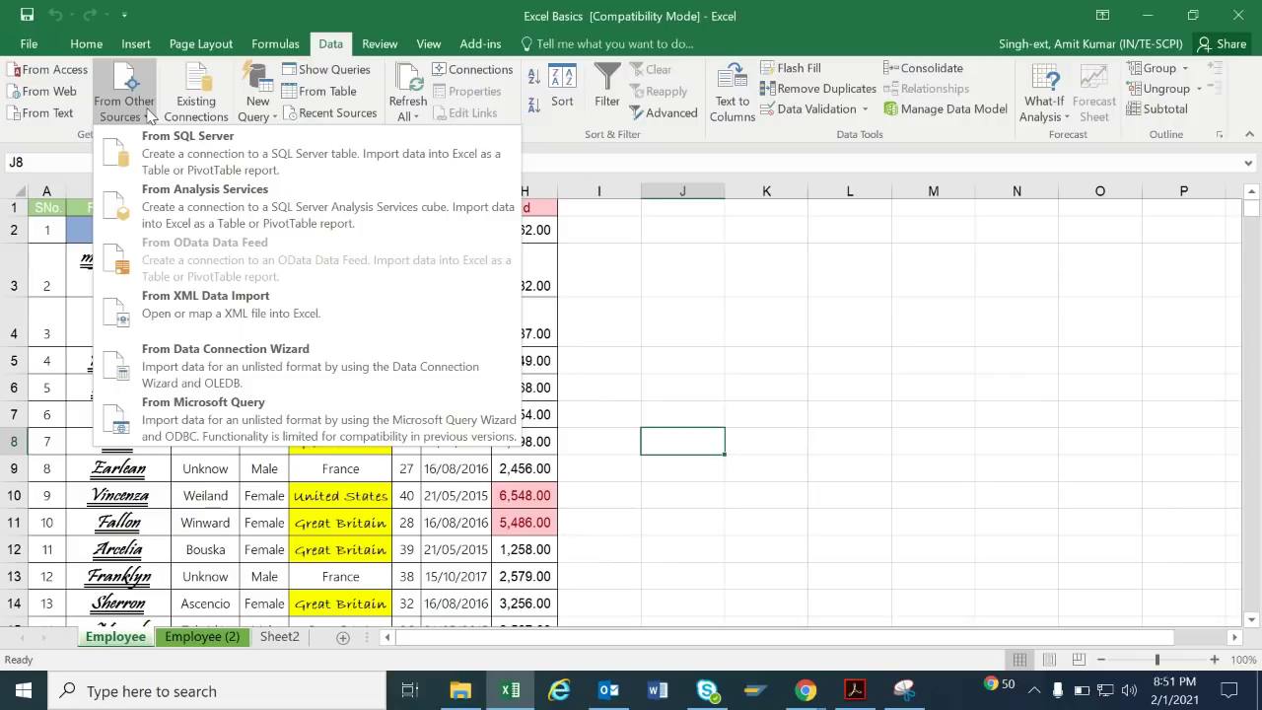
pyautogui.click(668, 270)
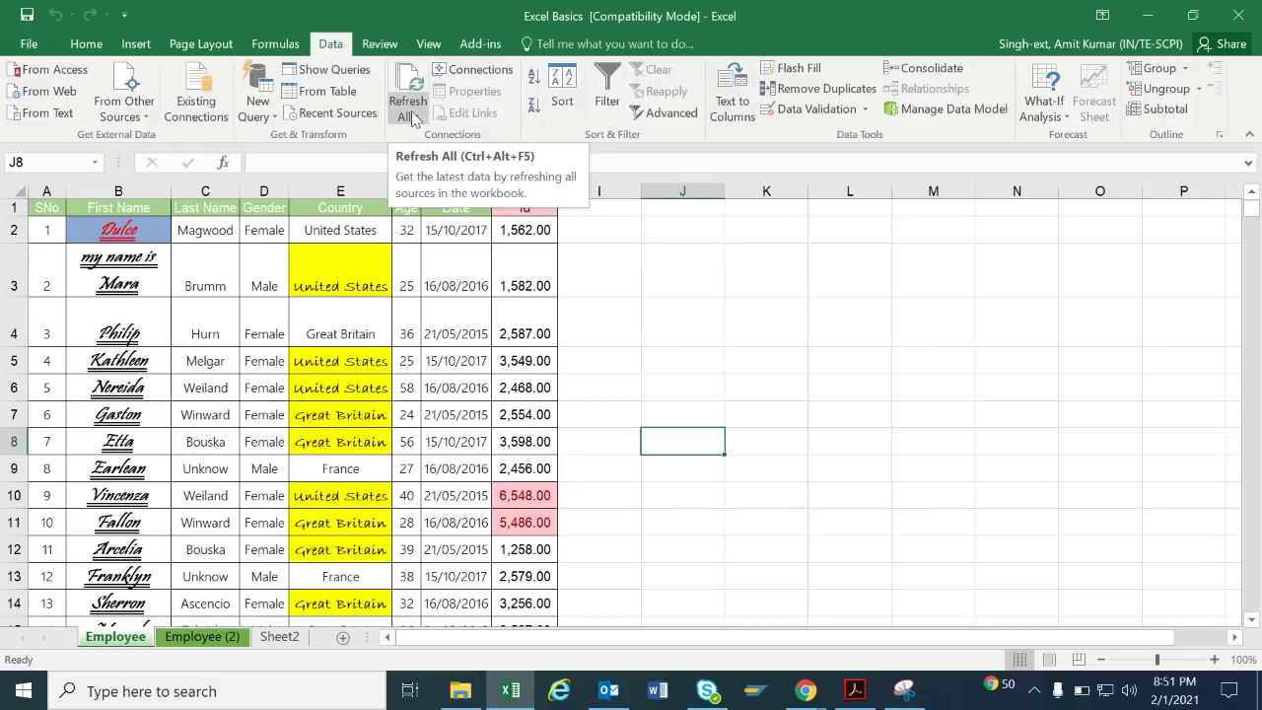
pyautogui.moveTo(645, 273); pyautogui.dragTo(660, 117)
pyautogui.click(660, 116)
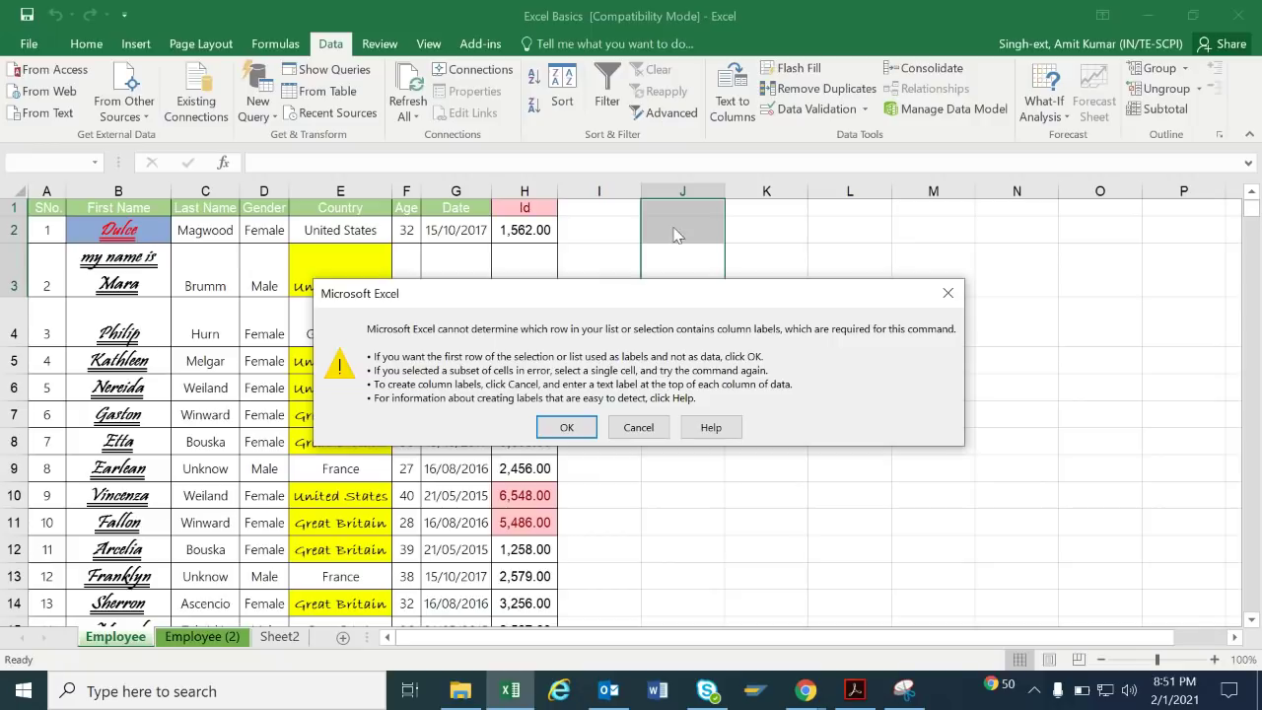
pyautogui.click(638, 427)
pyautogui.click(303, 389)
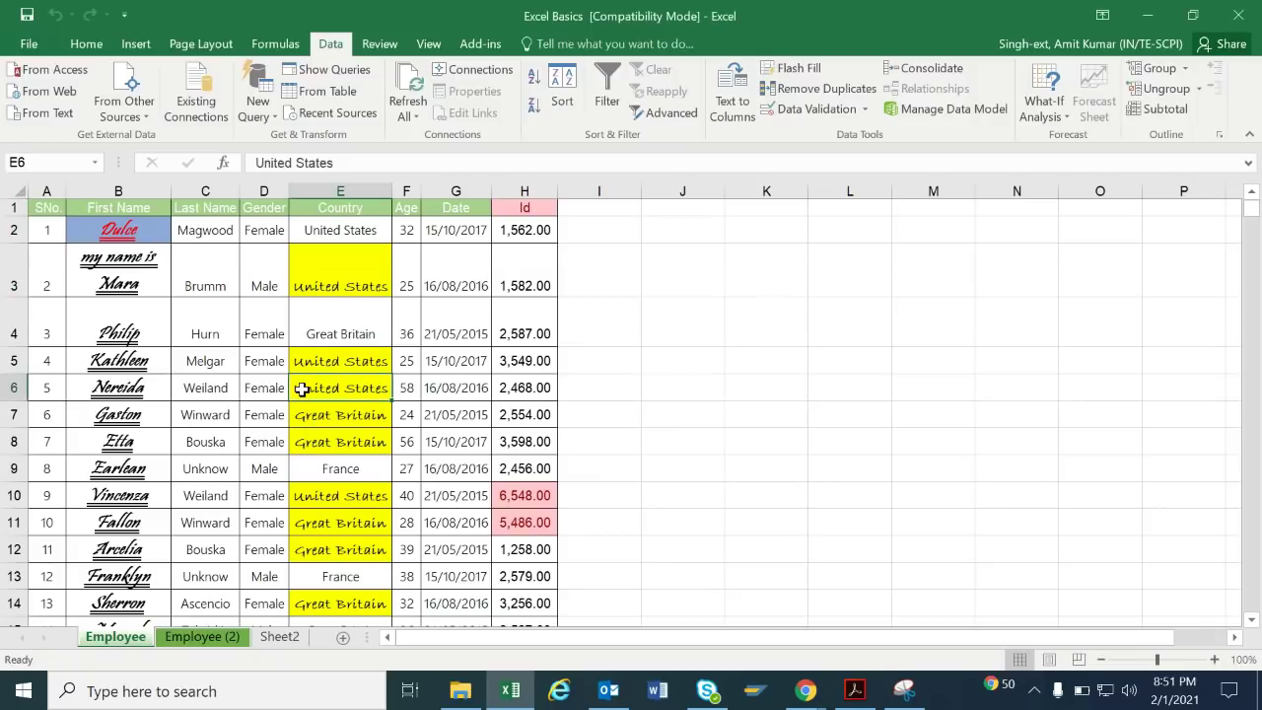
pyautogui.hotkey('ctrl', 'a')
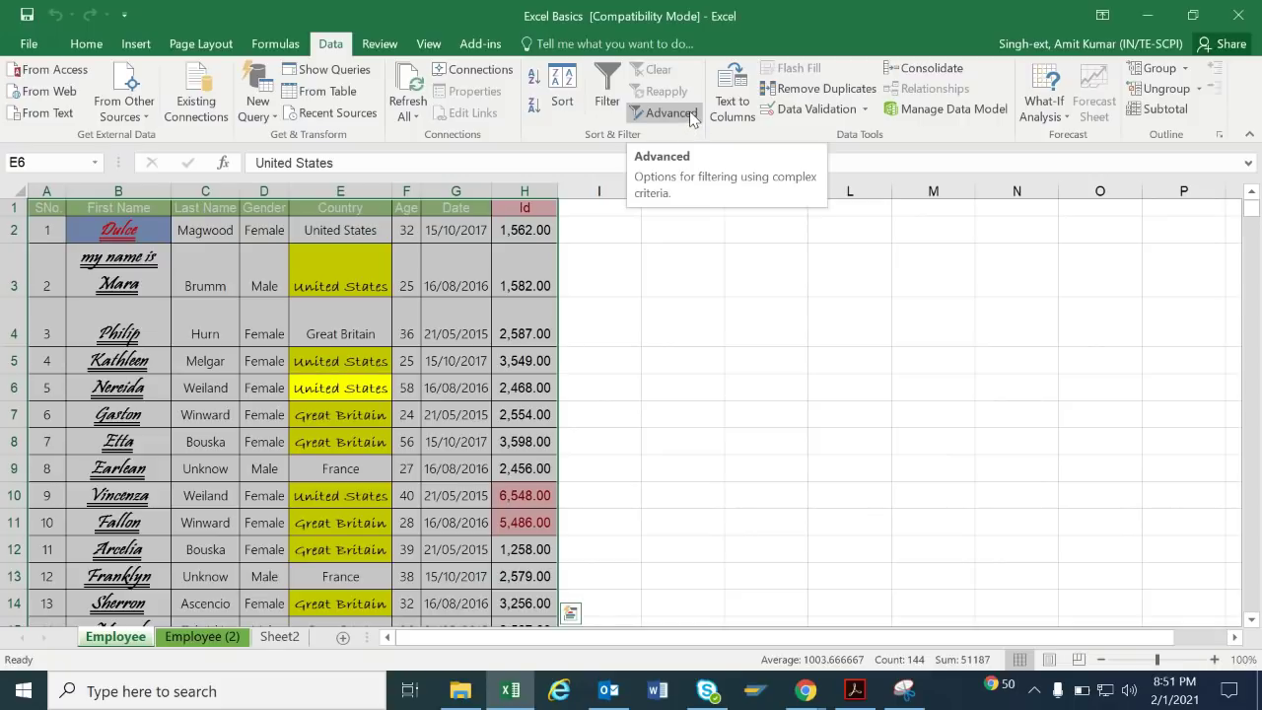
pyautogui.click(692, 118)
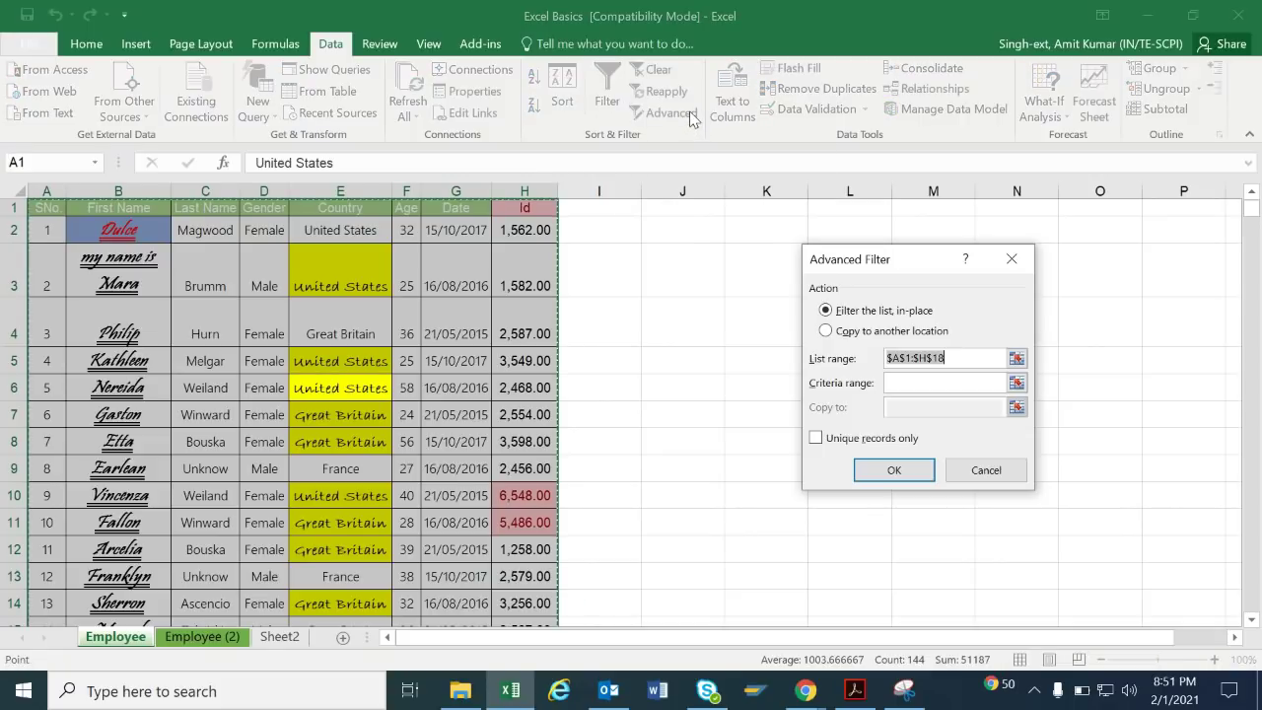
pyautogui.click(986, 470)
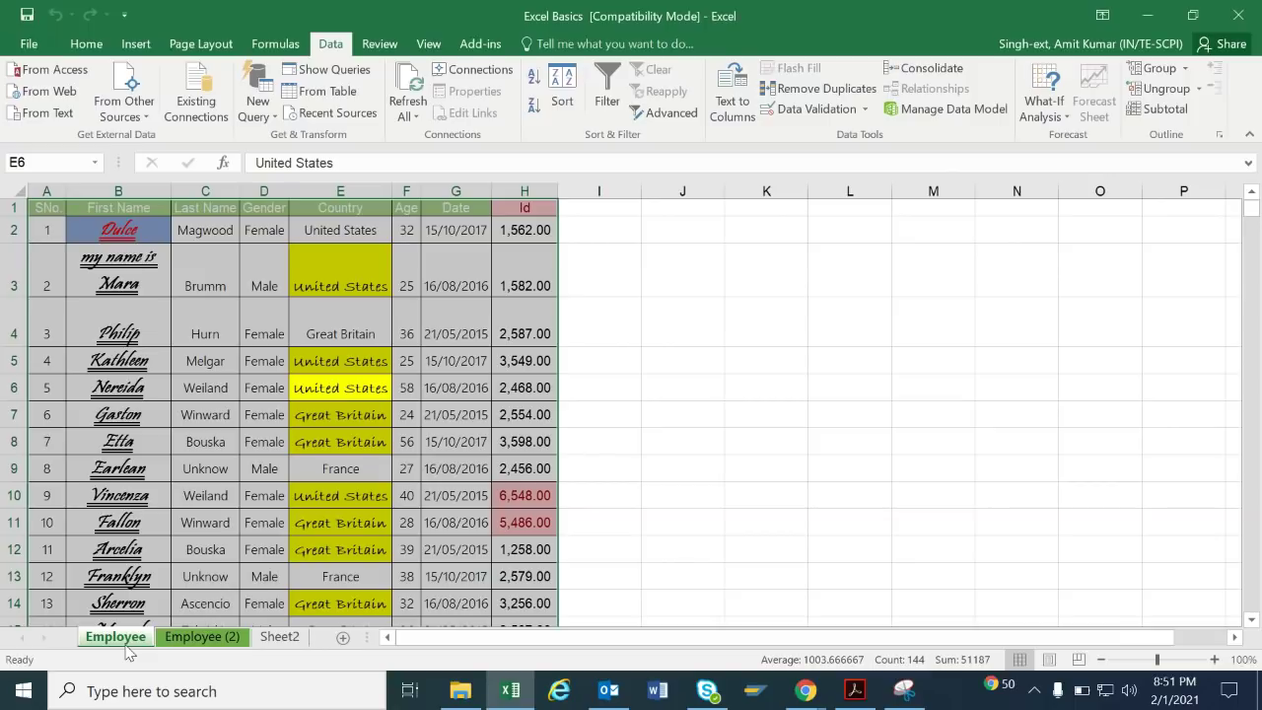
pyautogui.click(727, 356)
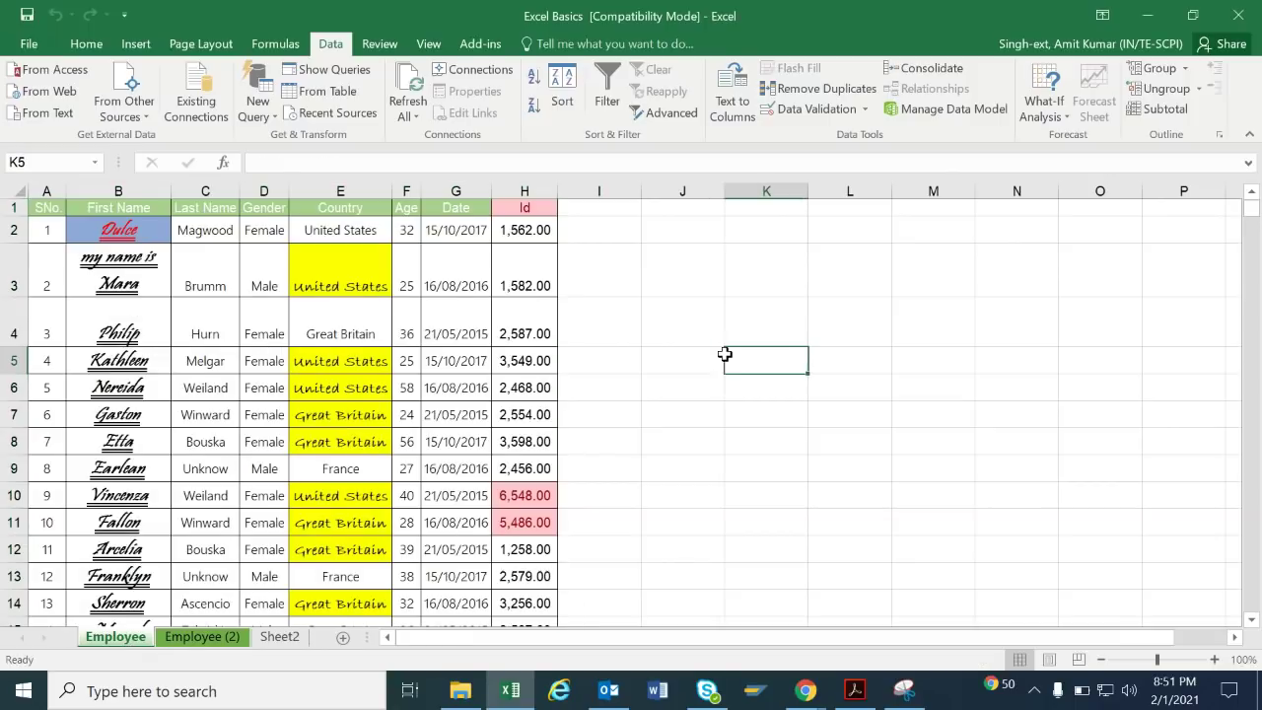
# On Employee (2), copy the Gender values from column D into column K starting at K1.
pyautogui.click(164, 638)
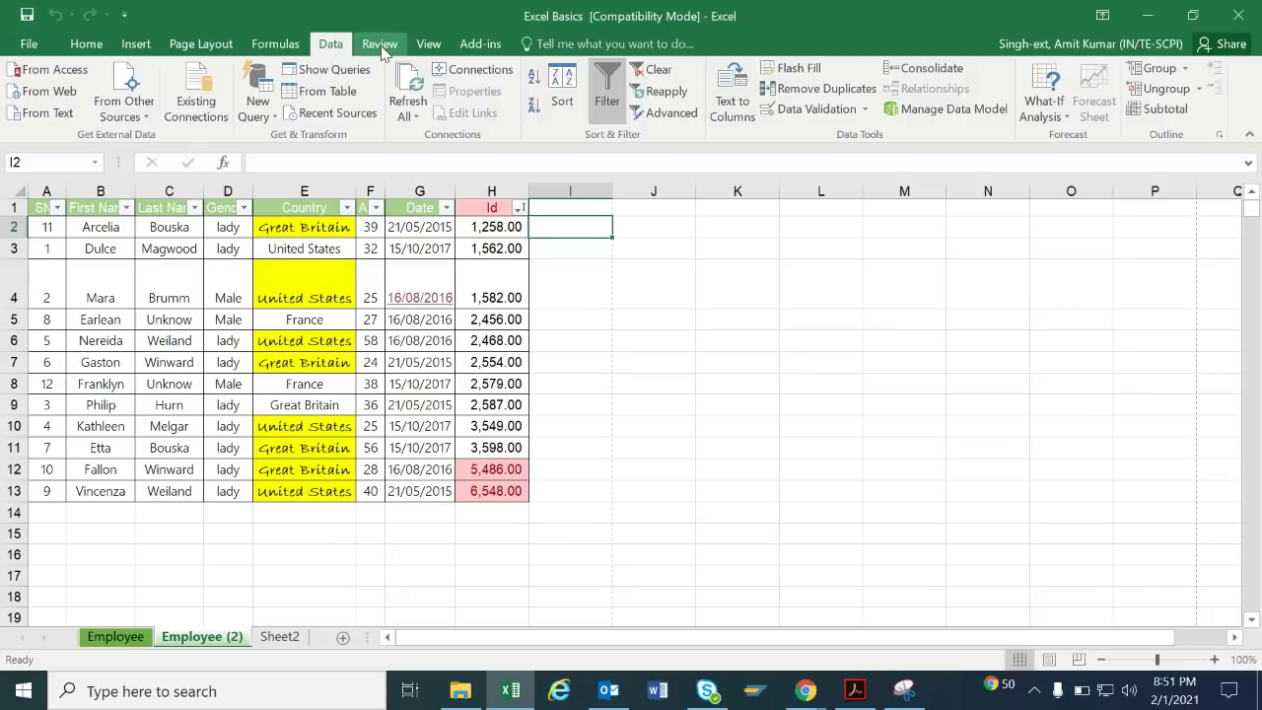
pyautogui.click(153, 293)
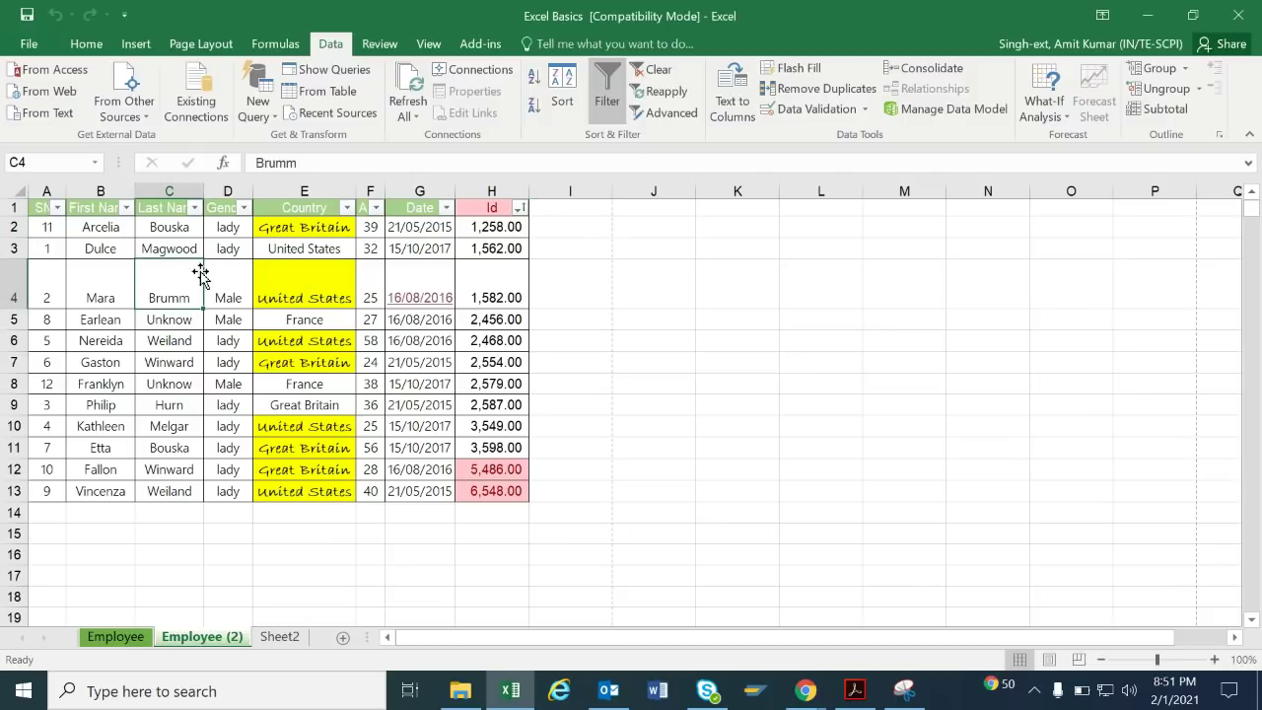
pyautogui.moveTo(228, 190); pyautogui.dragTo(244, 490)
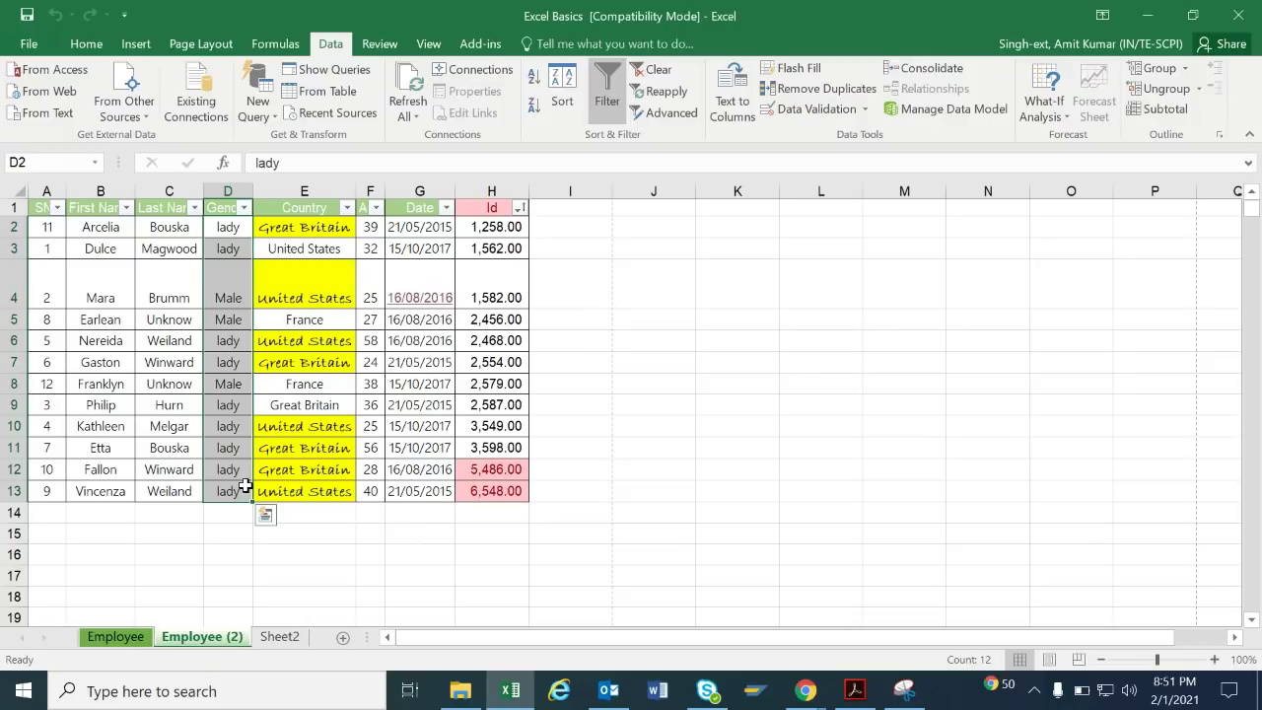
pyautogui.hotkey('ctrl', 'c')
pyautogui.click(747, 209)
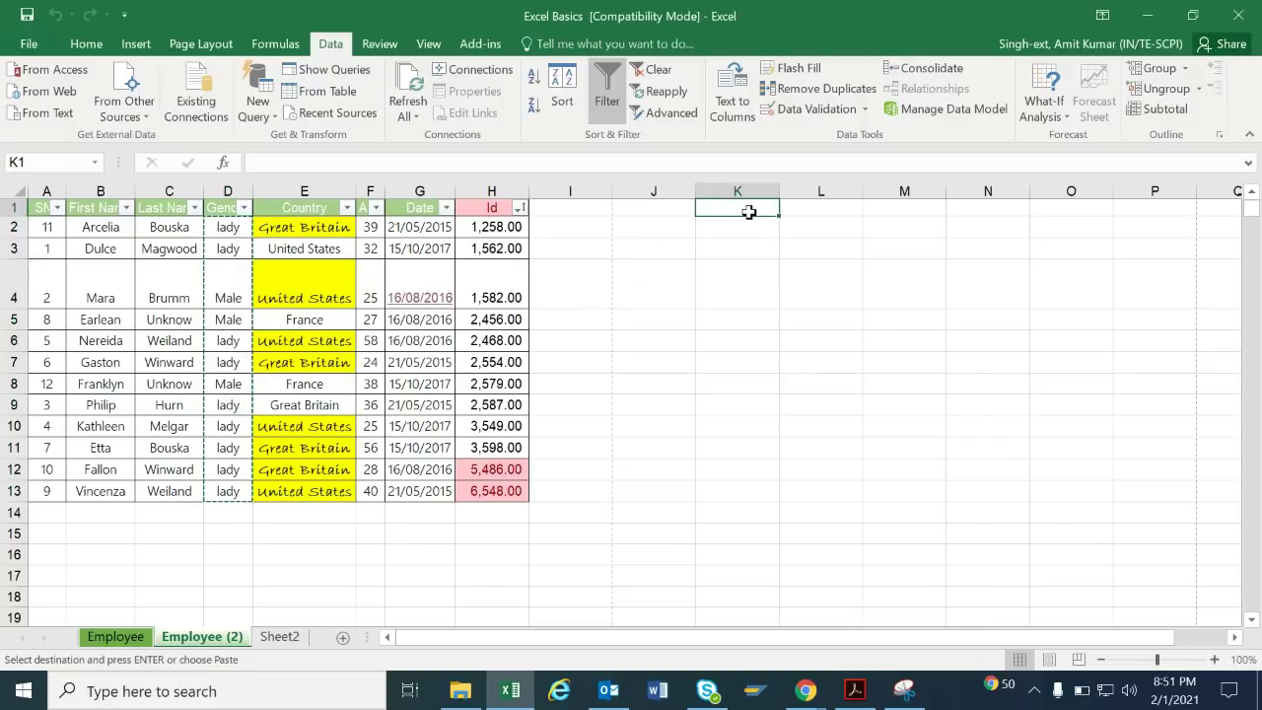
pyautogui.hotkey('ctrl', 'v')
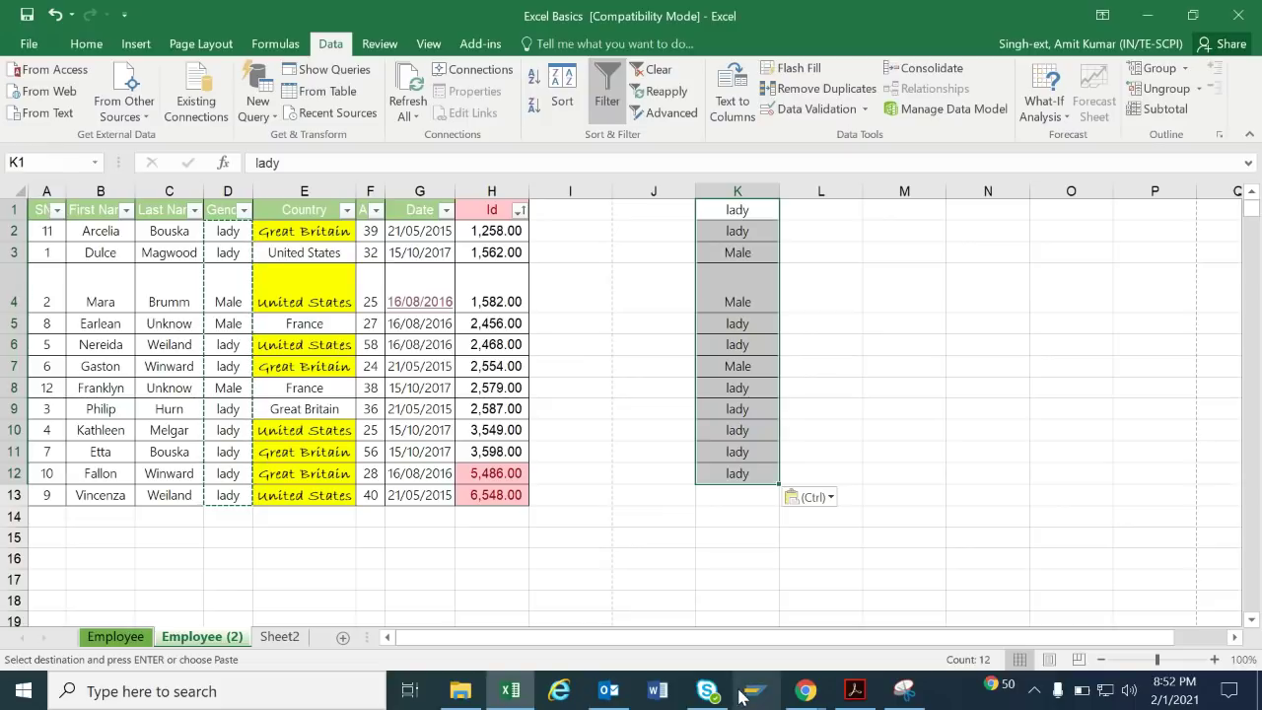
# Remove duplicates from column K, leaving lady and Male, then clear and delete column K.
pyautogui.click(839, 88)
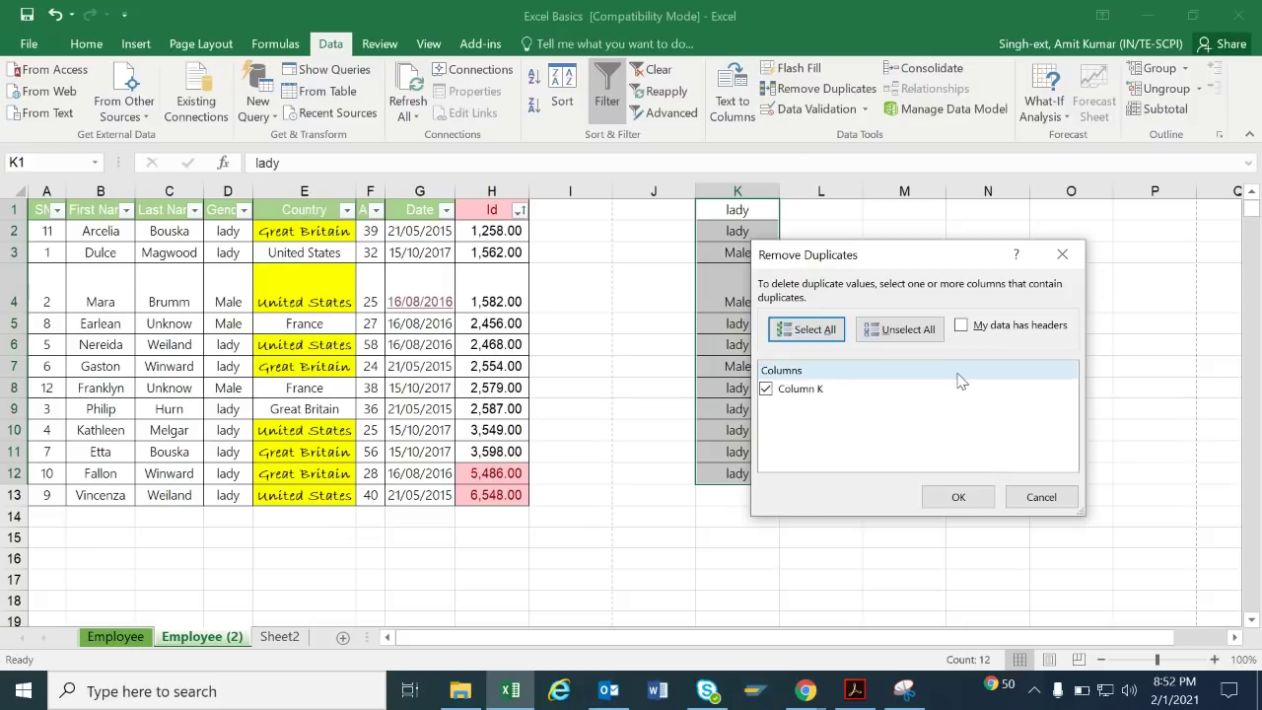
pyautogui.click(955, 498)
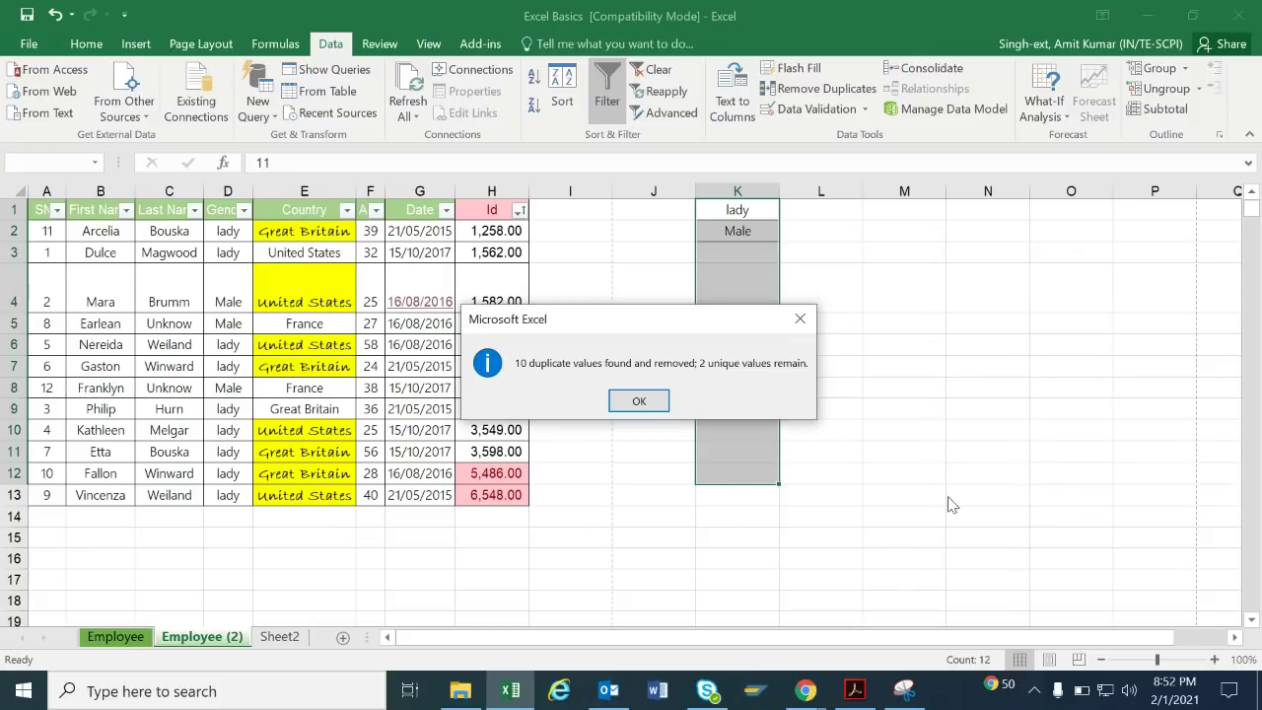
pyautogui.click(635, 401)
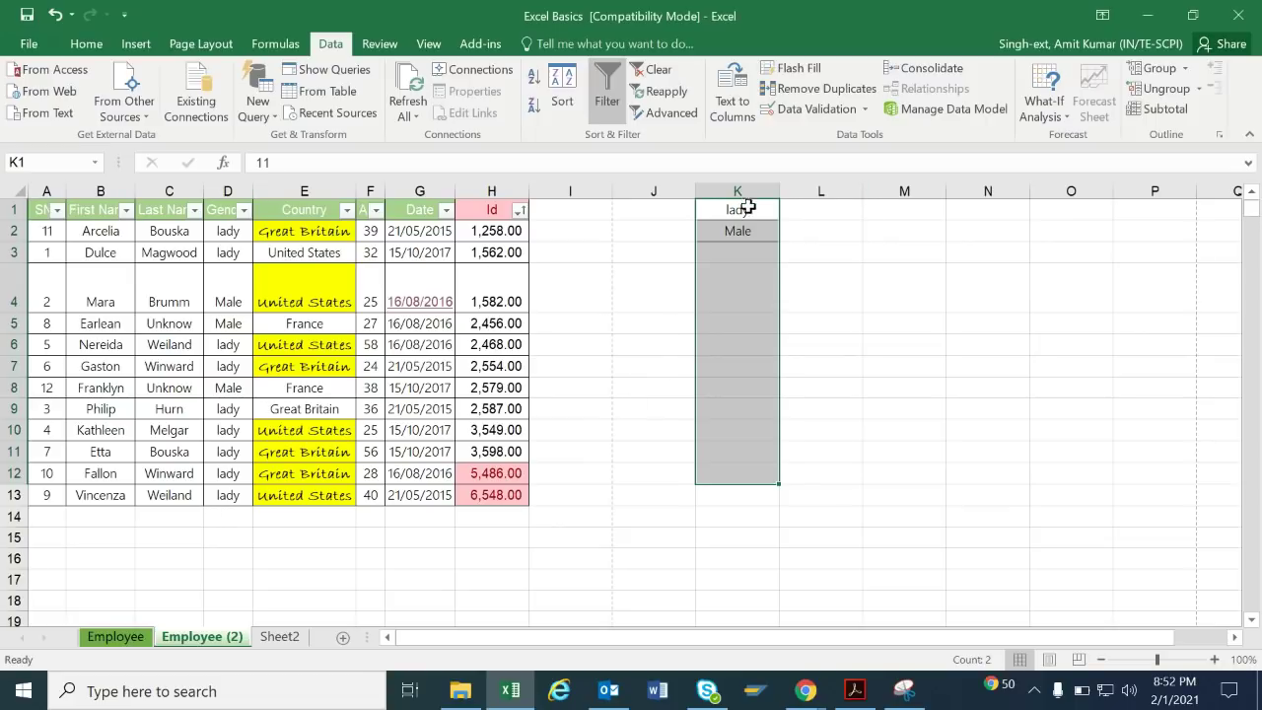
pyautogui.moveTo(747, 207); pyautogui.dragTo(763, 262)
pyautogui.press('Delete')
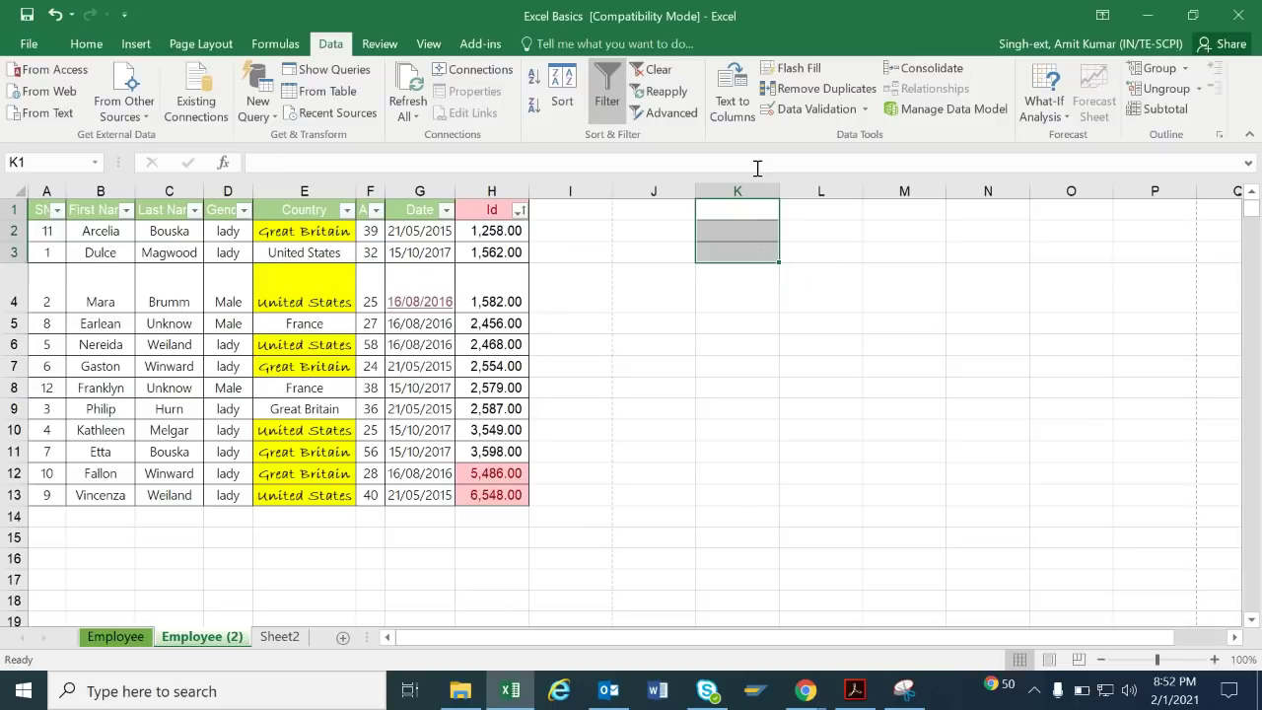
pyautogui.click(754, 188)
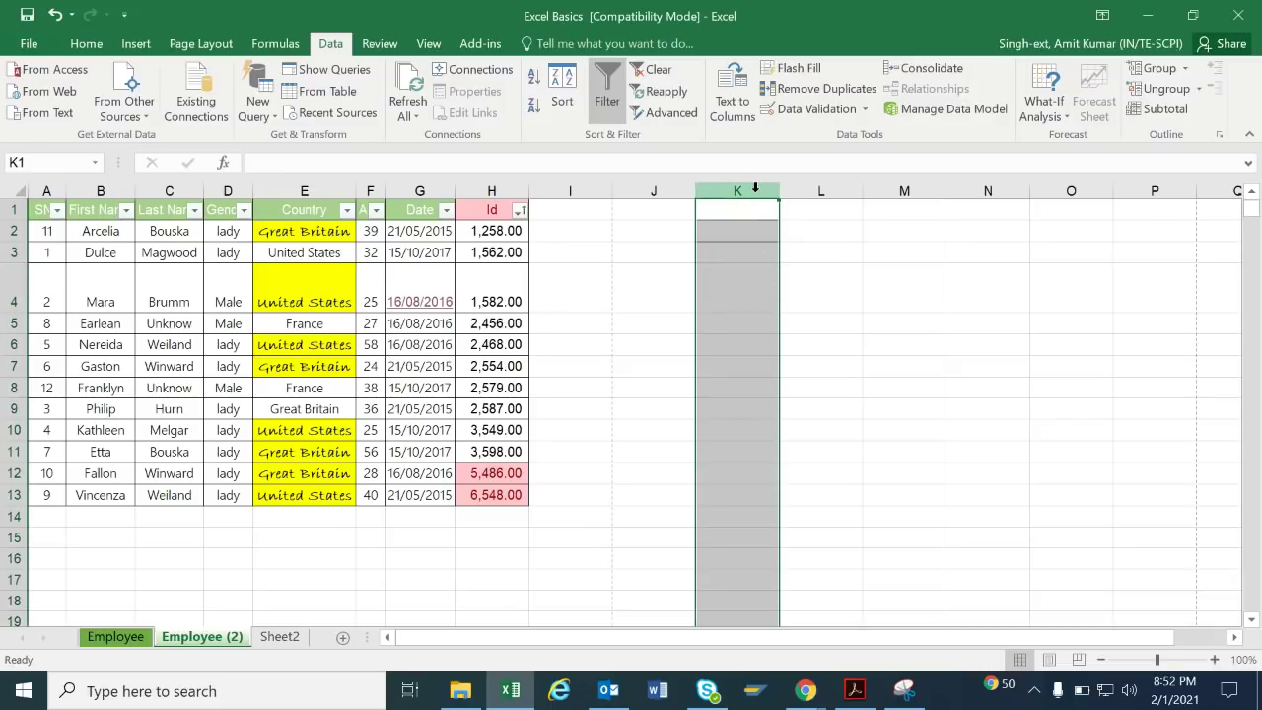
pyautogui.hotkey('ctrl', '-')
pyautogui.click(534, 336)
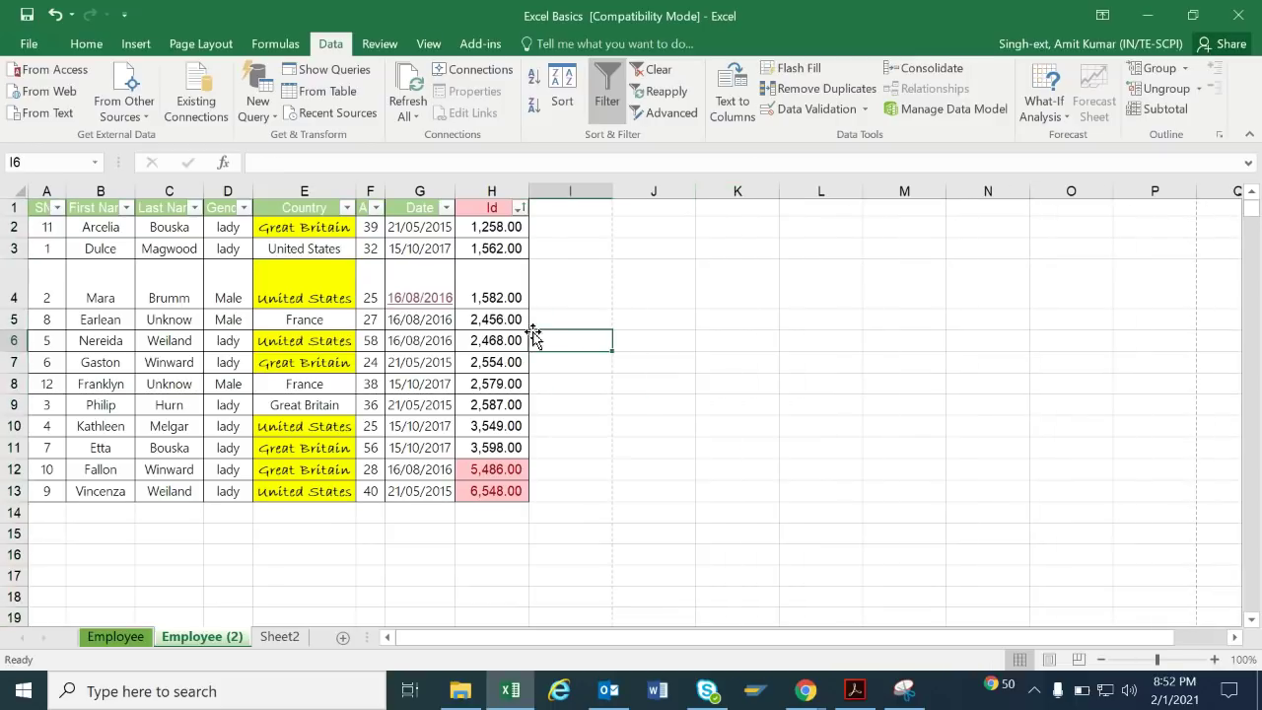
# Add a data validation rule to I4 allowing whole numbers between 0 and 100.
pyautogui.click(565, 285)
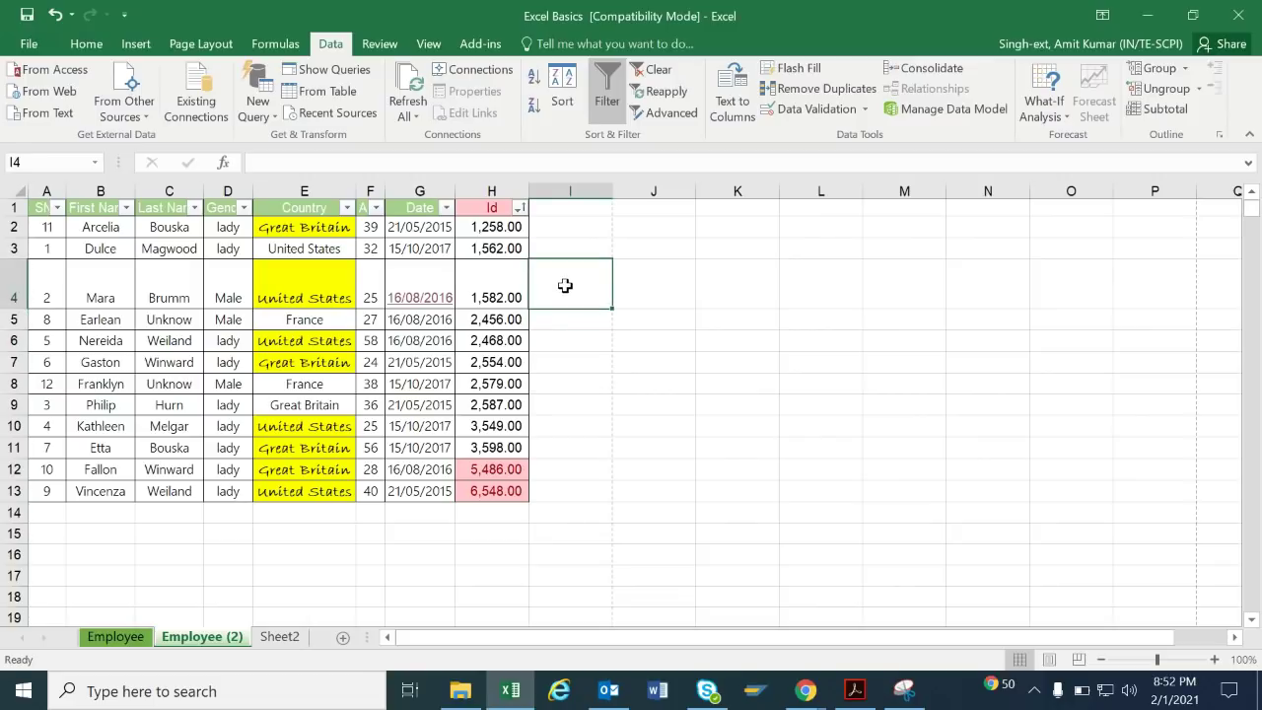
pyautogui.click(840, 111)
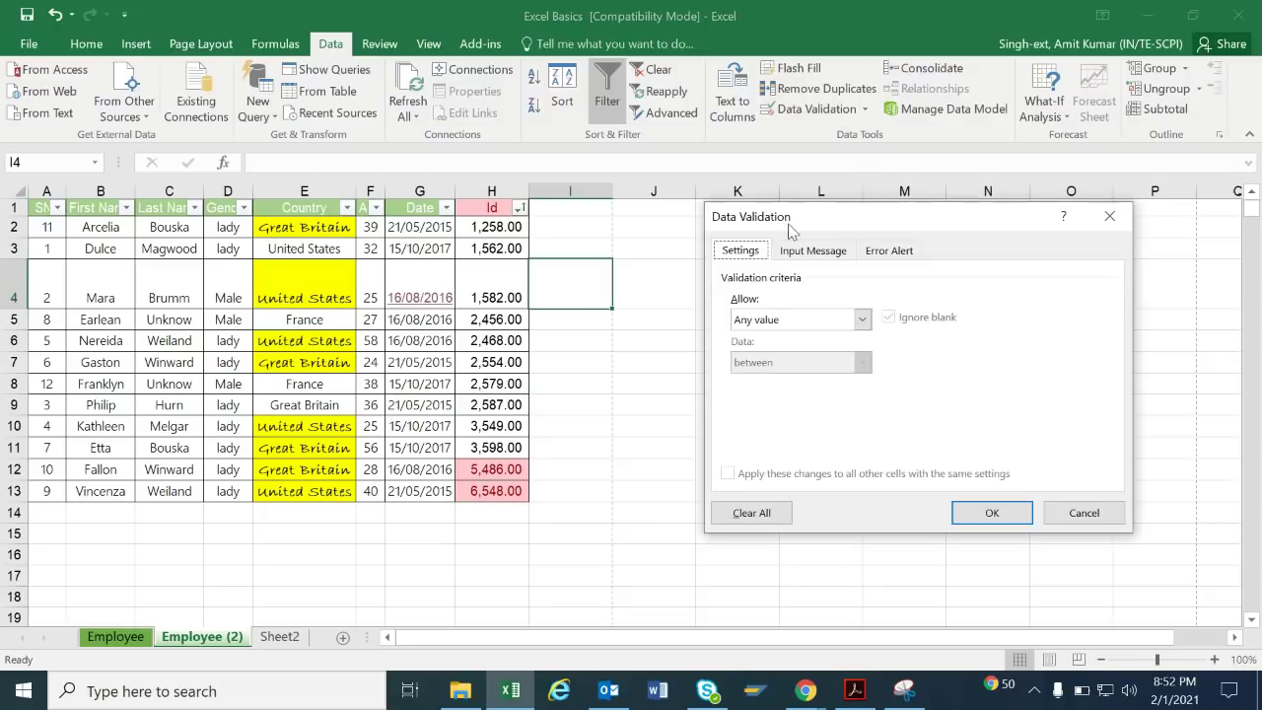
pyautogui.click(860, 320)
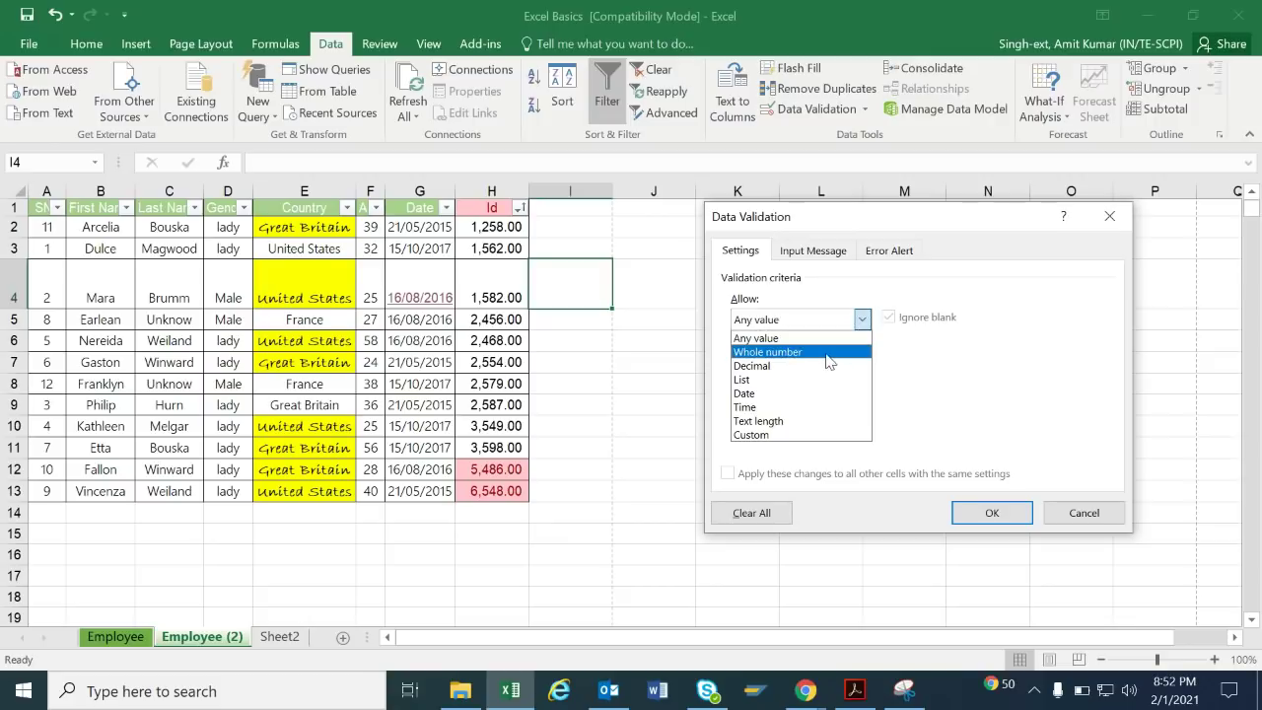
pyautogui.click(828, 353)
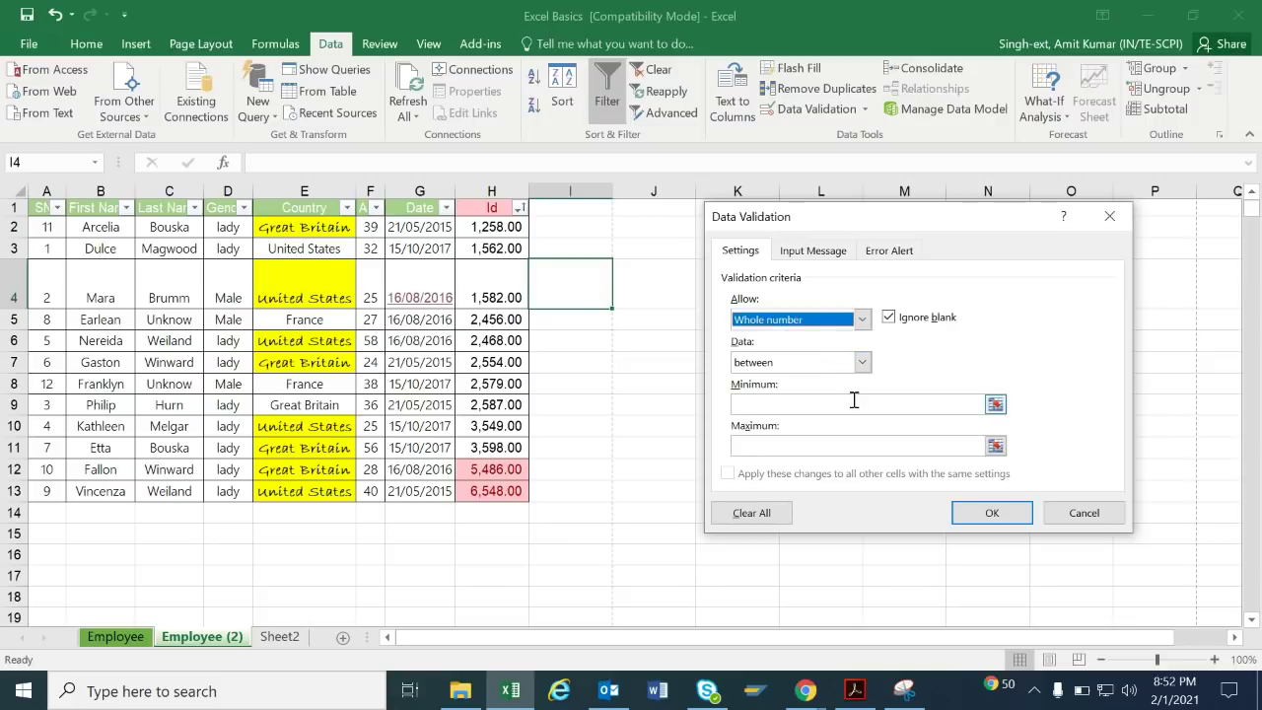
pyautogui.click(854, 399)
pyautogui.write('0')
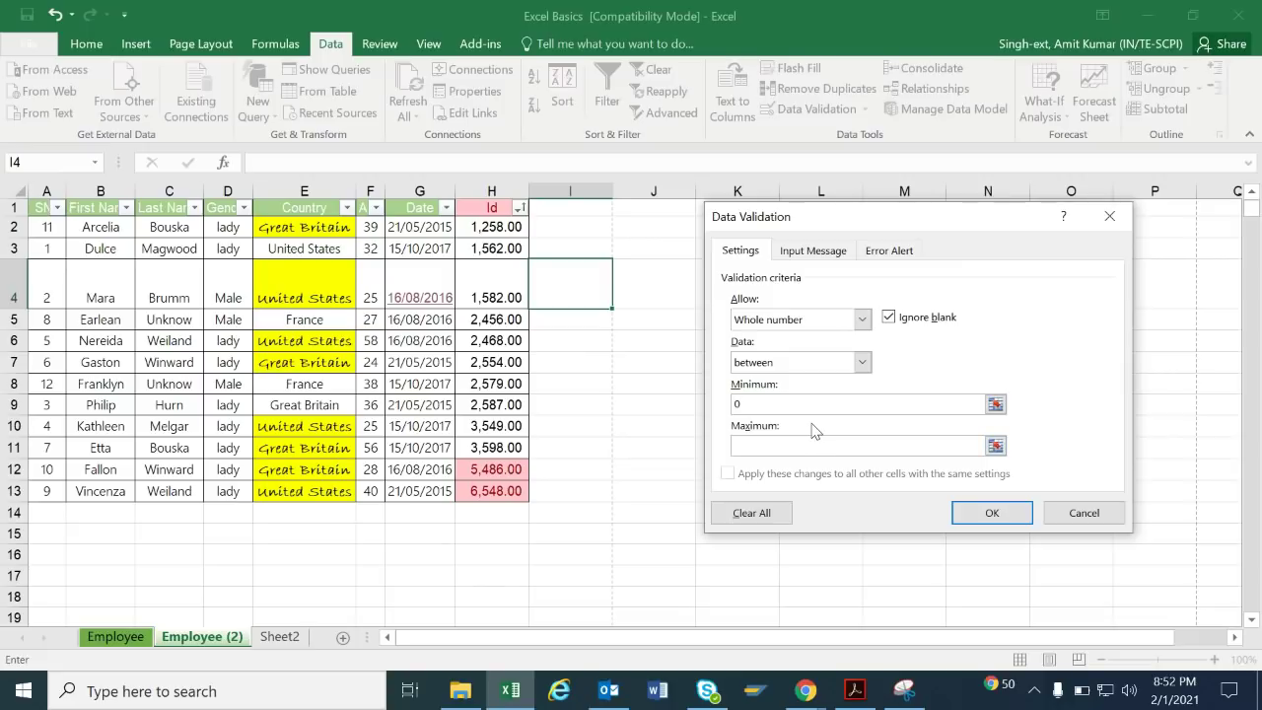
pyautogui.click(811, 446)
pyautogui.write('100')
pyautogui.press('Return')
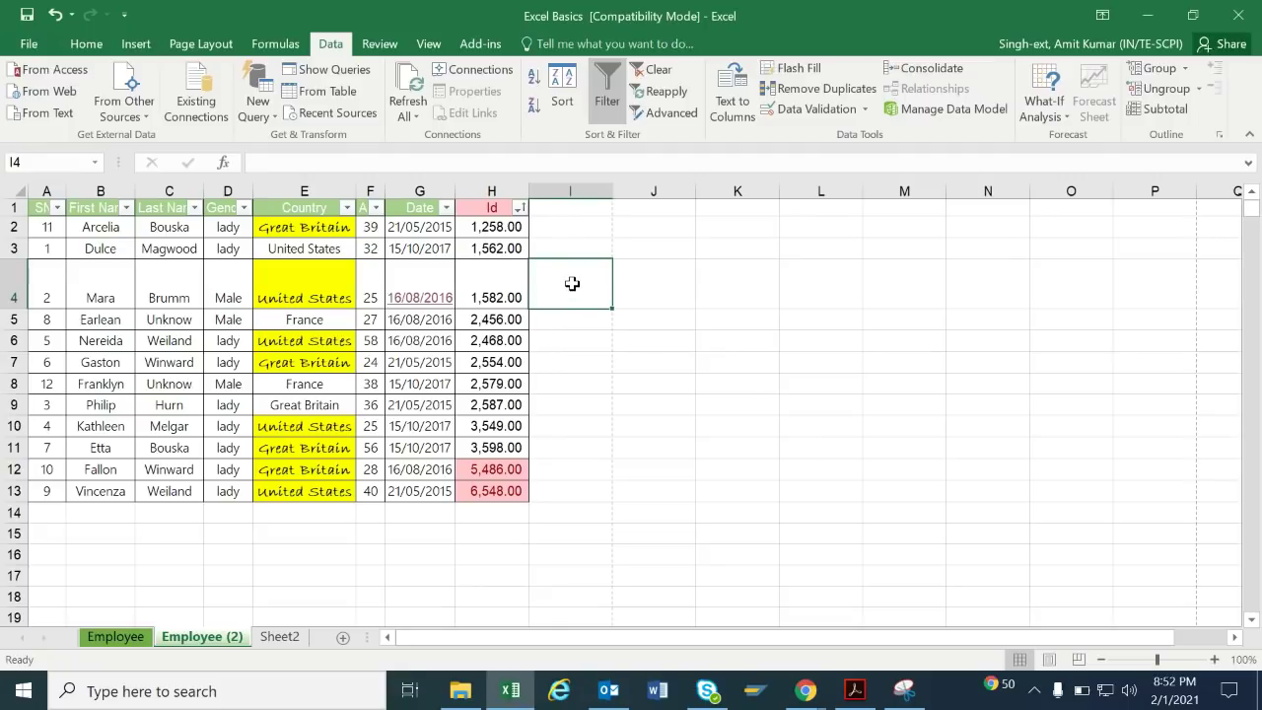
# Test the rule: 95 is accepted in I4, while 195 is rejected and cancelled.
pyautogui.click(563, 363)
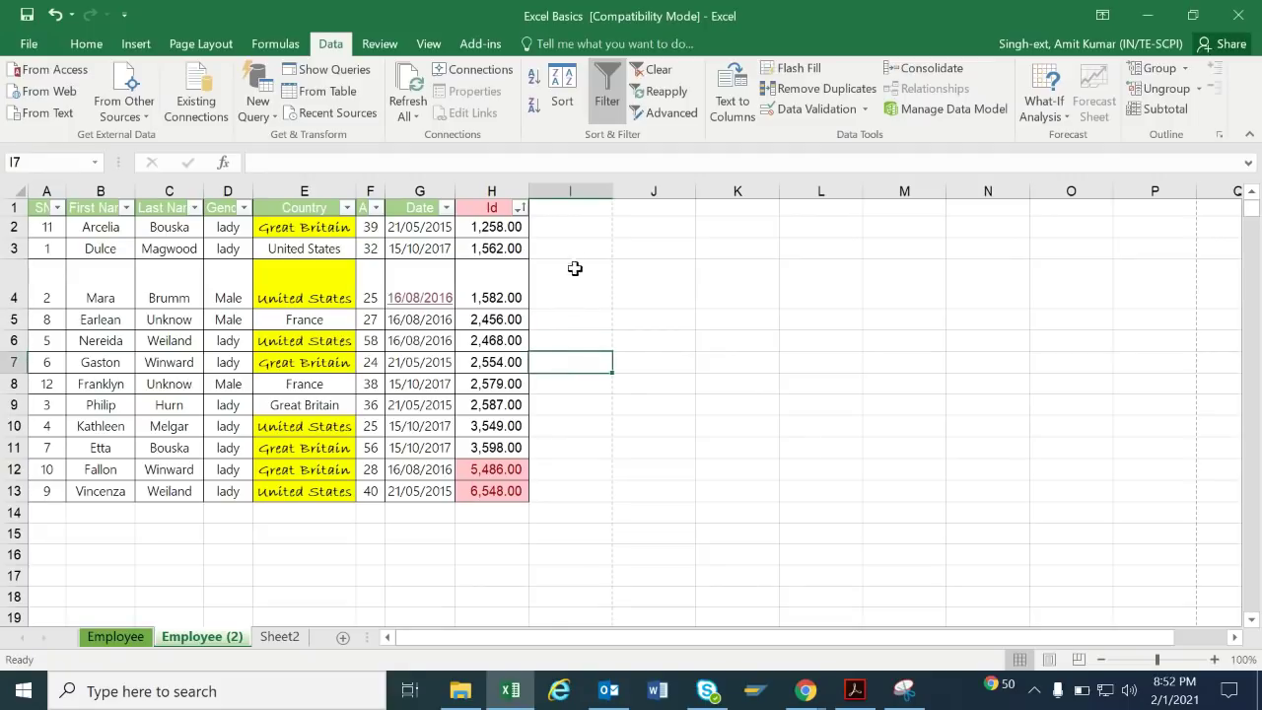
pyautogui.click(580, 277)
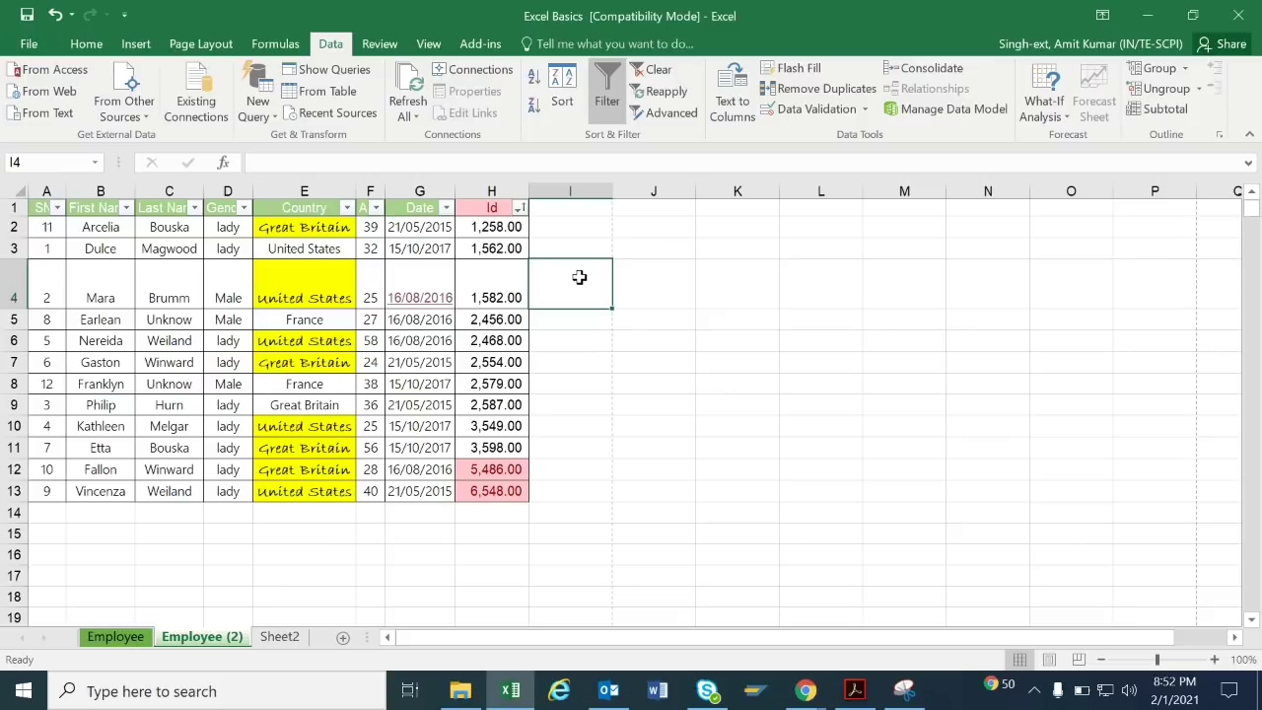
pyautogui.write('95')
pyautogui.press('Return')
pyautogui.click(580, 277)
pyautogui.press('Delete')
pyautogui.write('195')
pyautogui.press('Return')
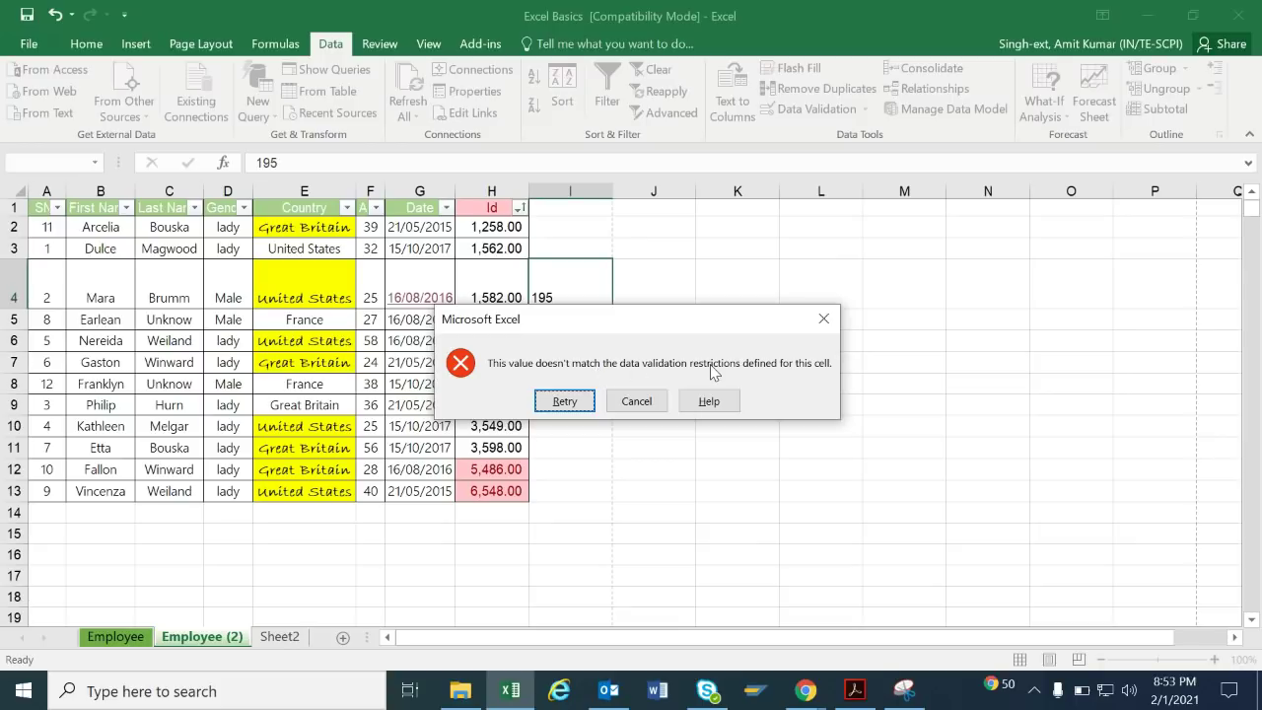
pyautogui.click(650, 396)
# Open the Data Validation options from J9 and close them without choosing anything.
pyautogui.click(651, 400)
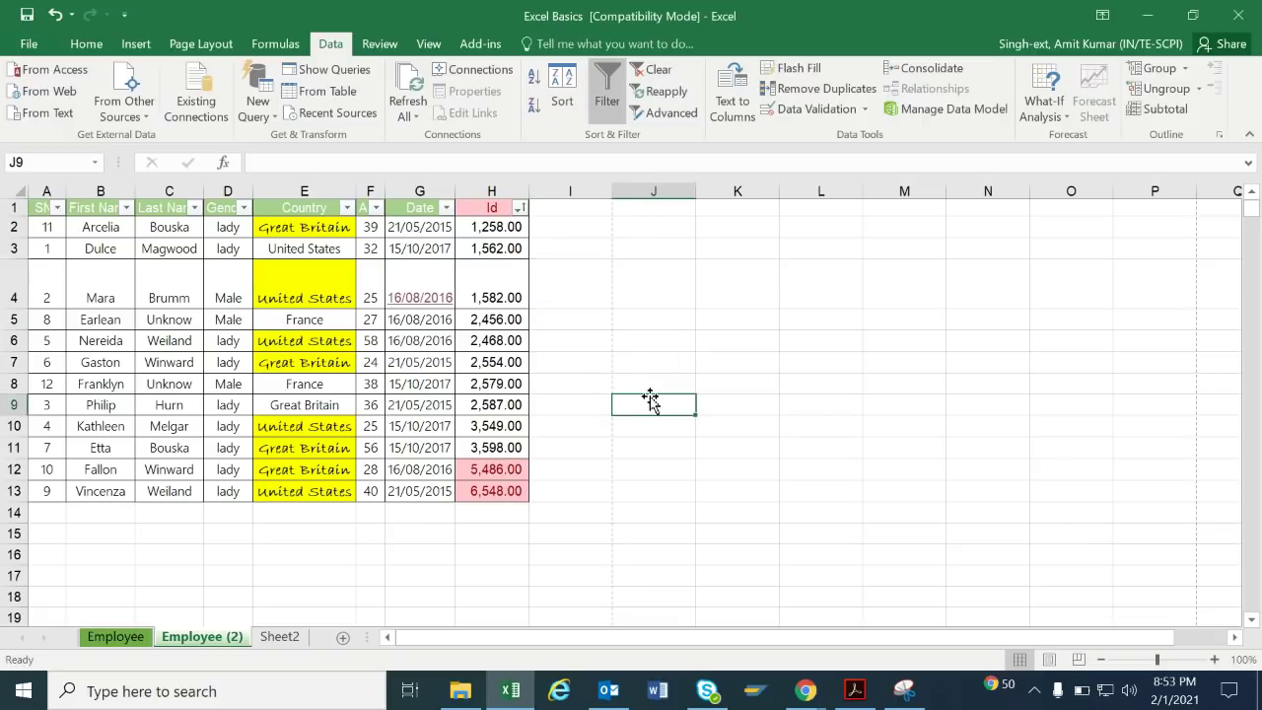
pyautogui.click(864, 110)
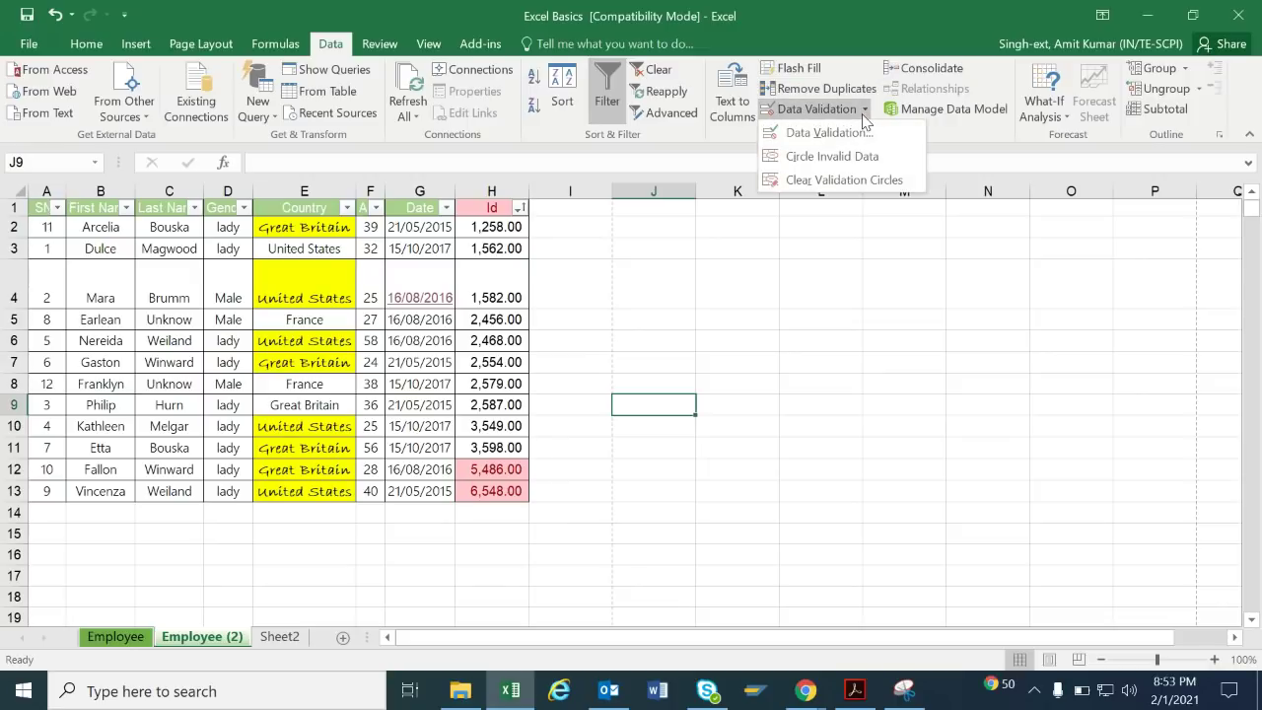
pyautogui.click(774, 296)
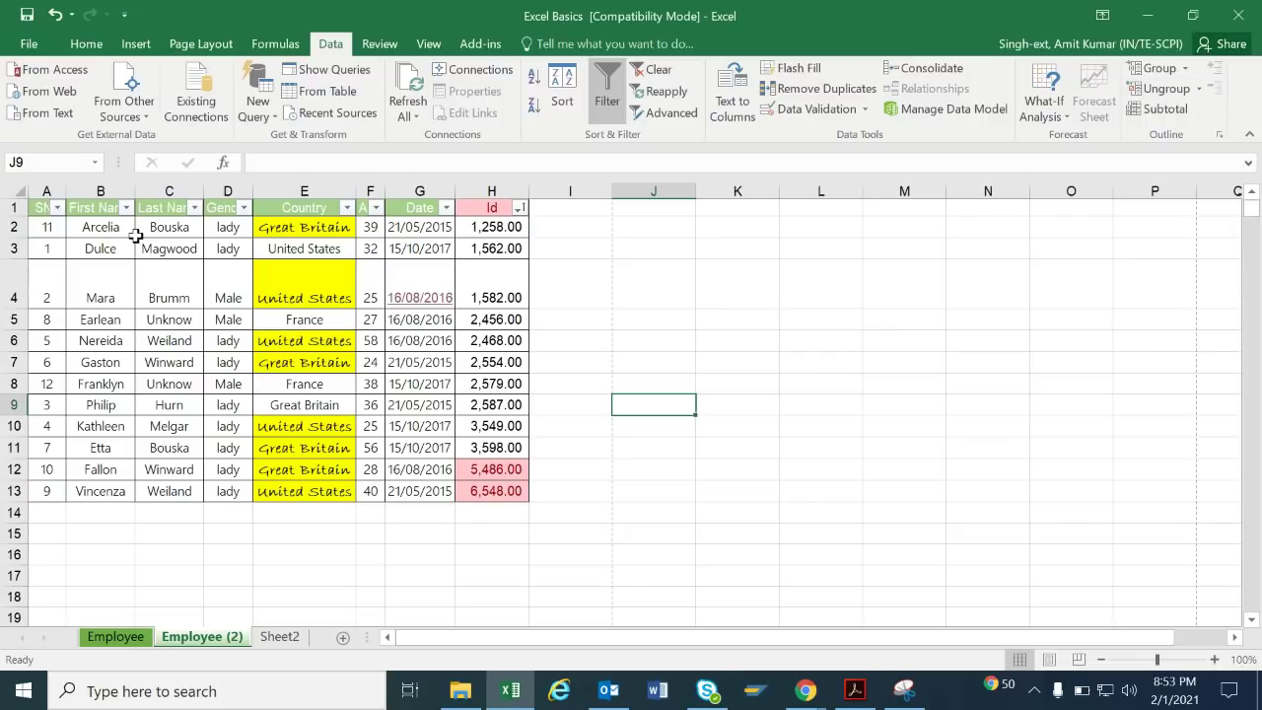
# Group rows 2–4 into an outline.
pyautogui.moveTo(15, 226); pyautogui.dragTo(14, 296)
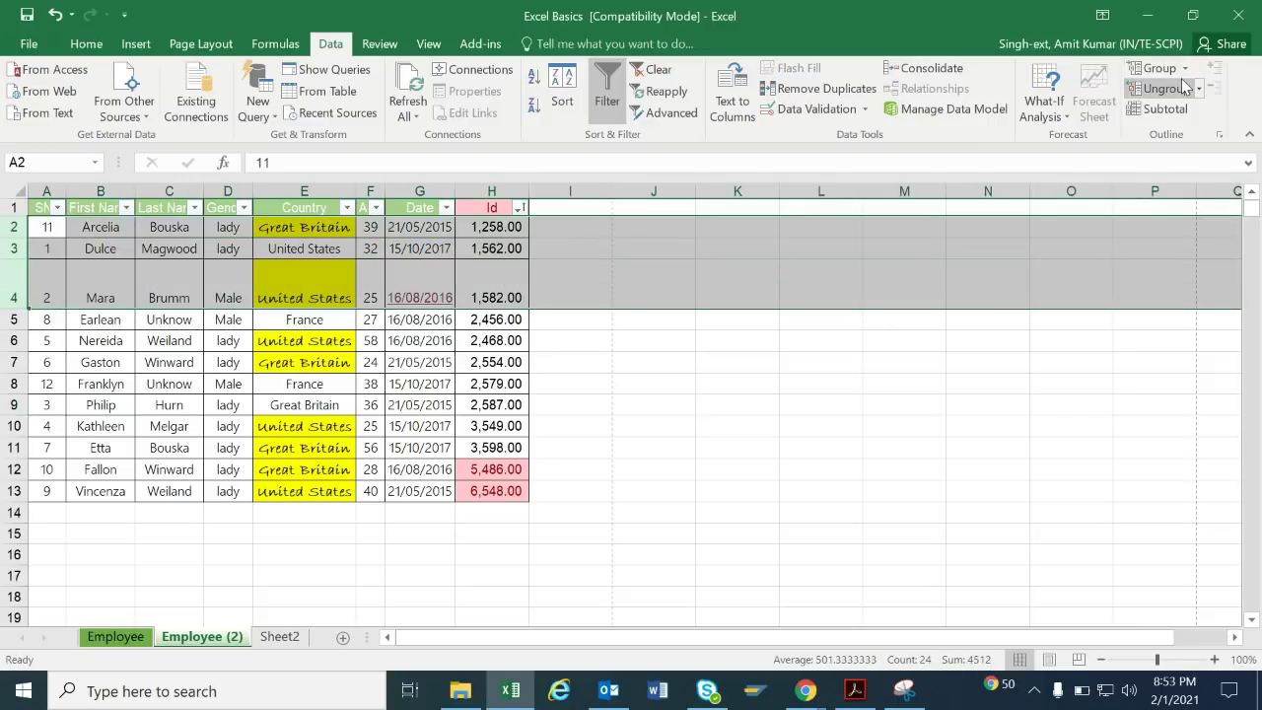
pyautogui.click(1184, 69)
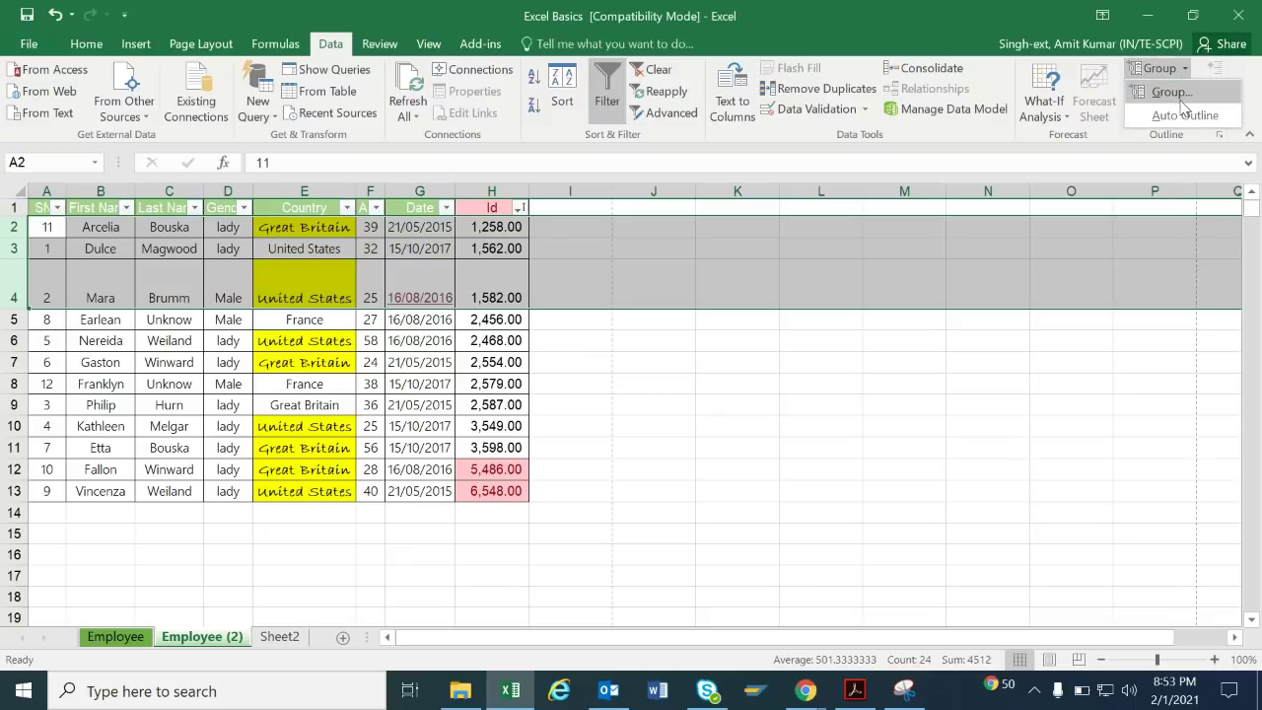
pyautogui.click(1182, 102)
pyautogui.click(636, 378)
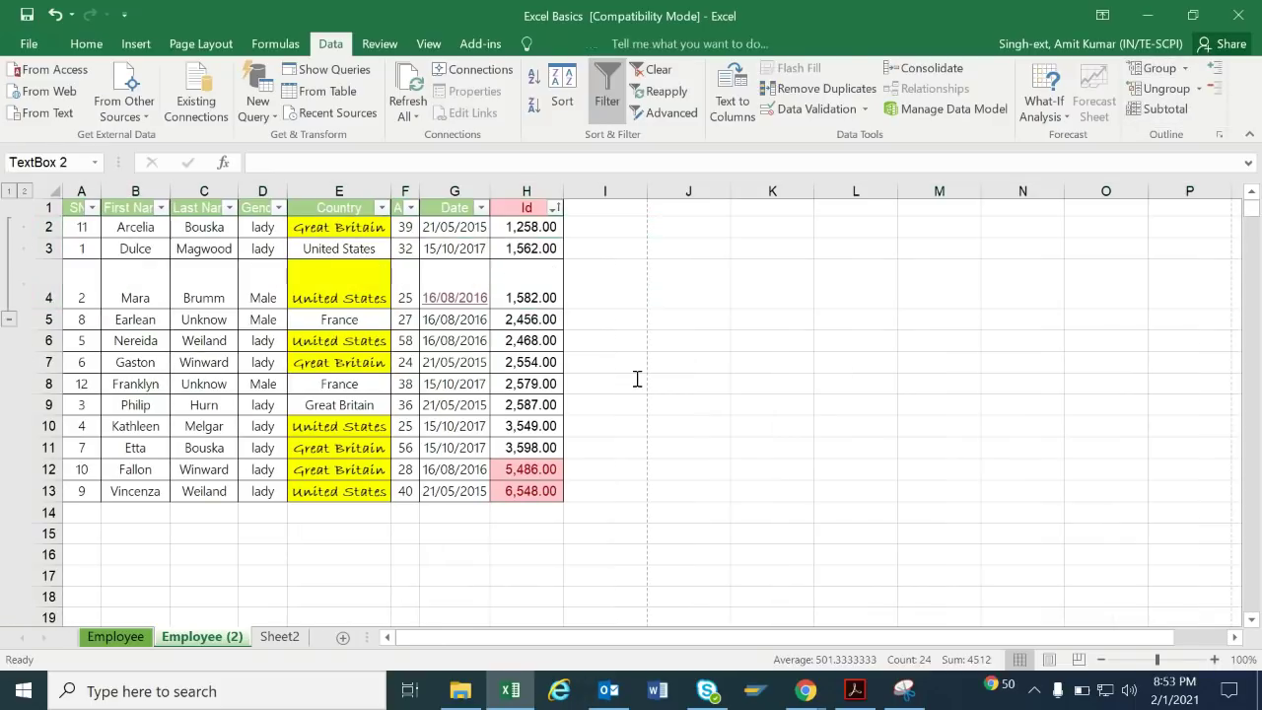
# Collapse and re-expand the rows 2–4 group, then select the data region A1:H13.
pyautogui.click(8, 191)
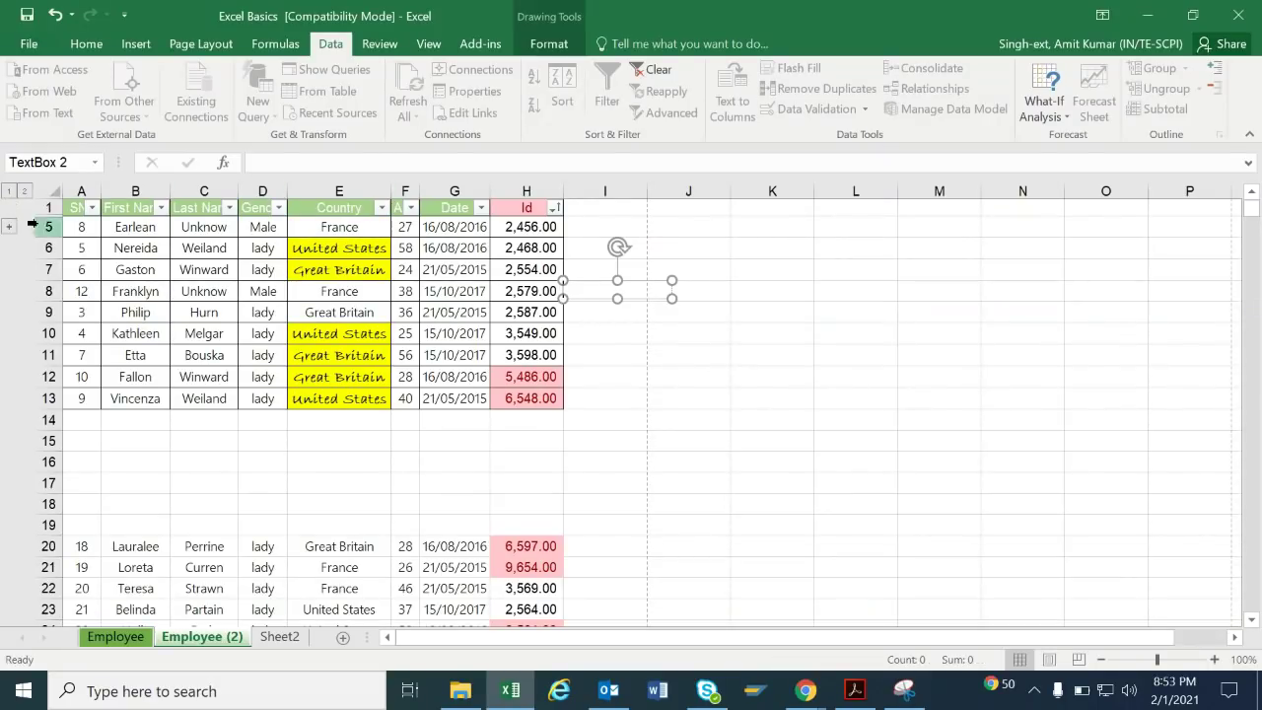
pyautogui.click(8, 226)
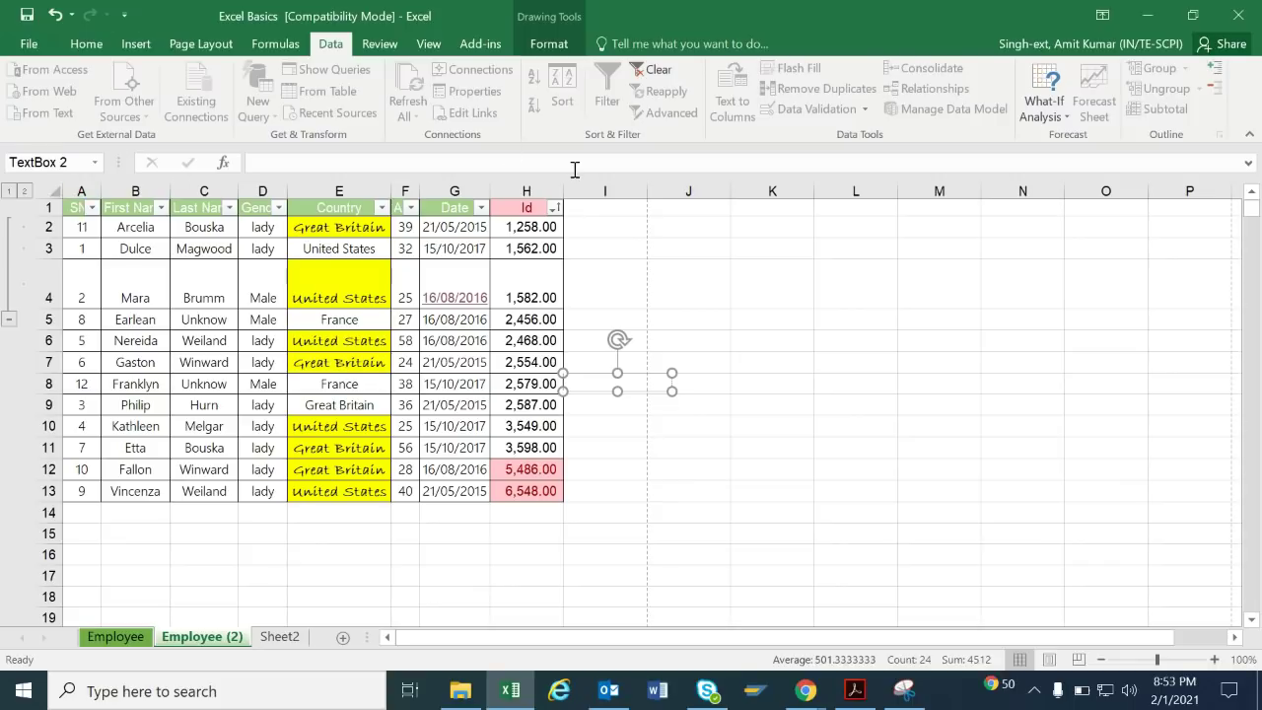
pyautogui.click(900, 225)
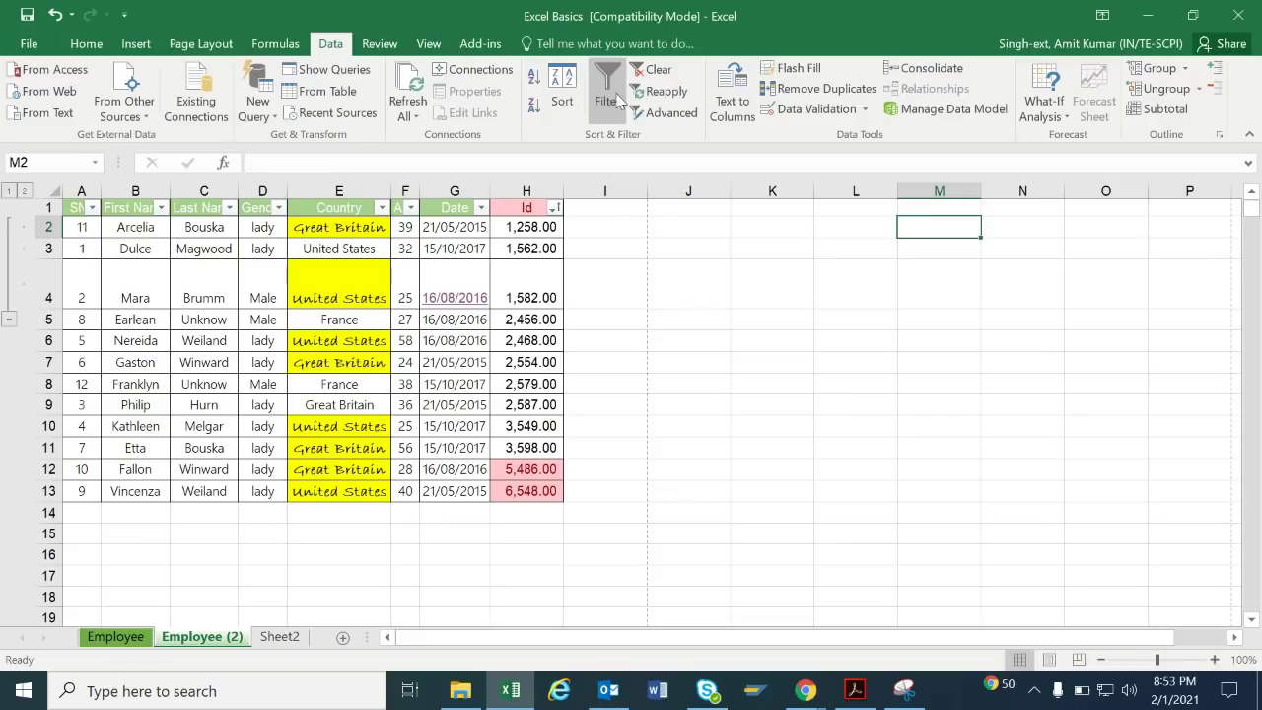
pyautogui.click(324, 359)
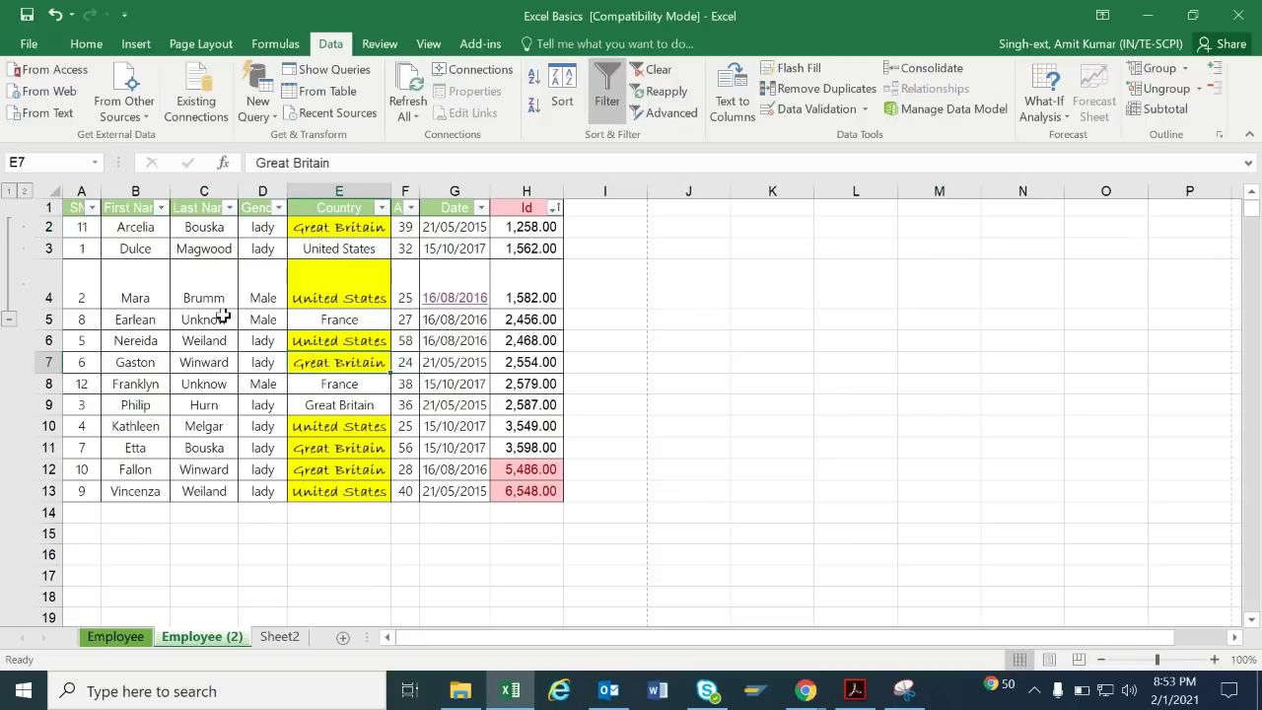
pyautogui.click(10, 192)
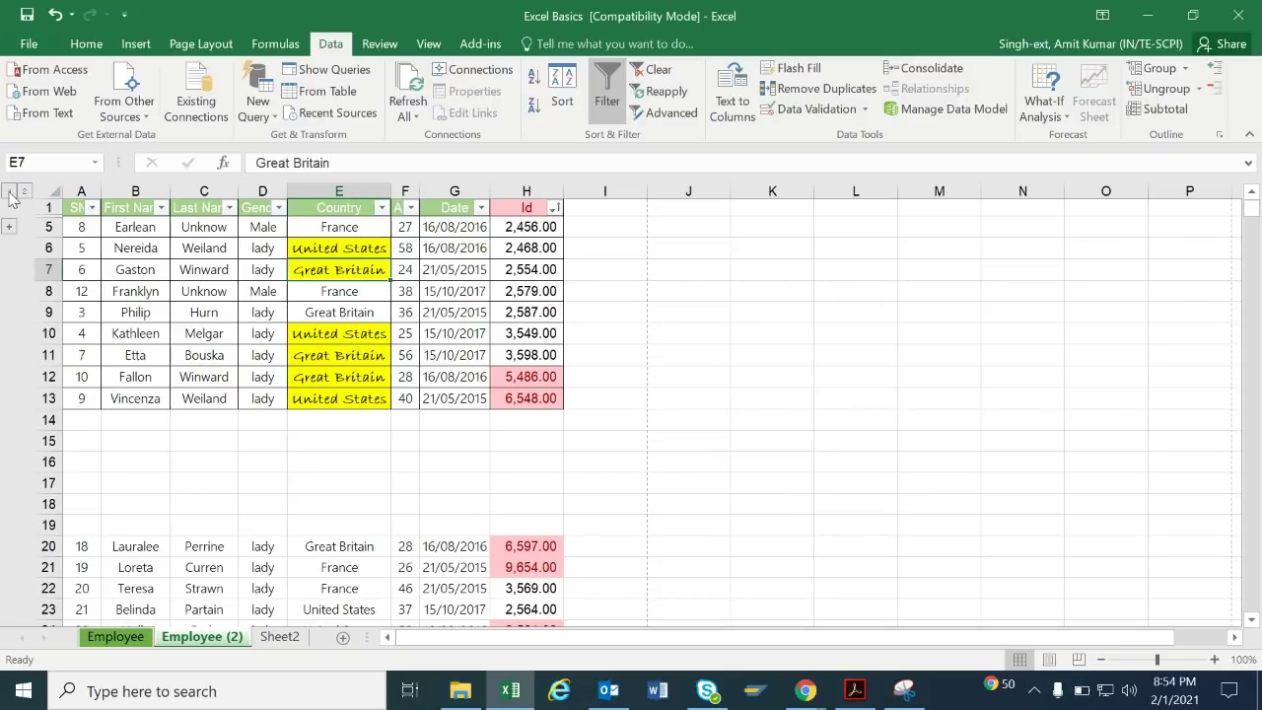
pyautogui.click(11, 227)
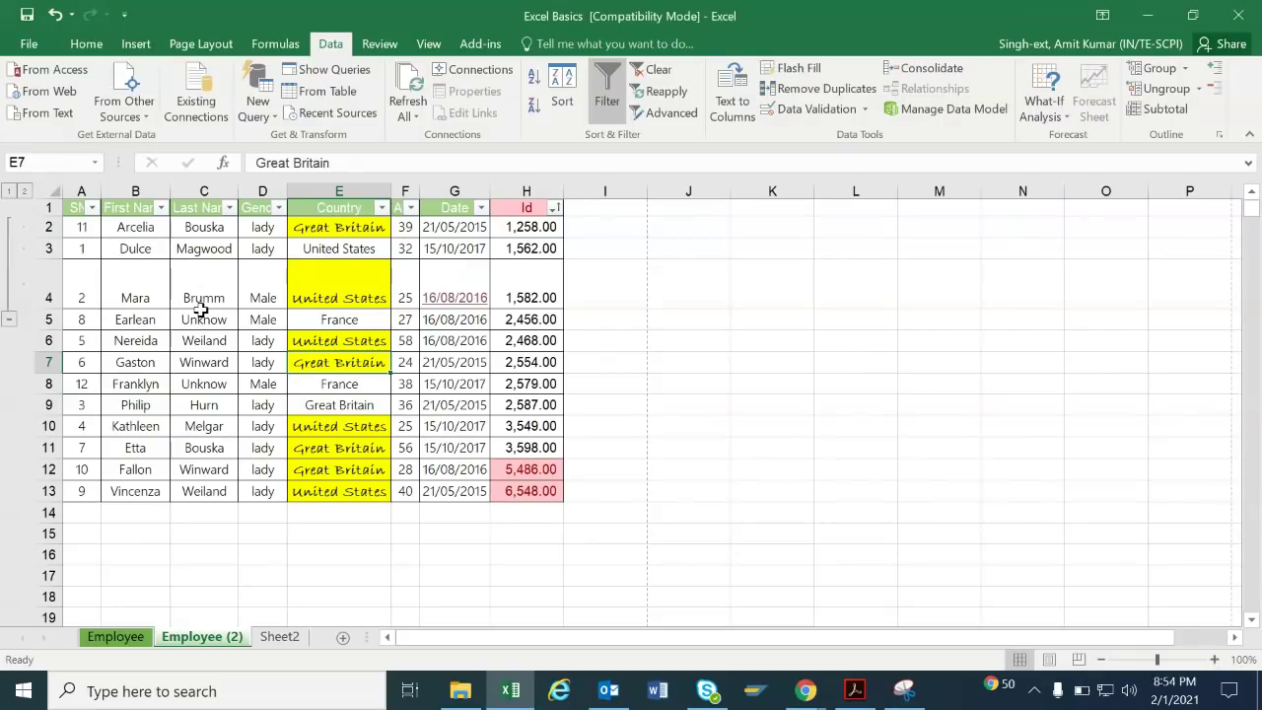
pyautogui.click(204, 319)
pyautogui.hotkey('ctrl', 'a')
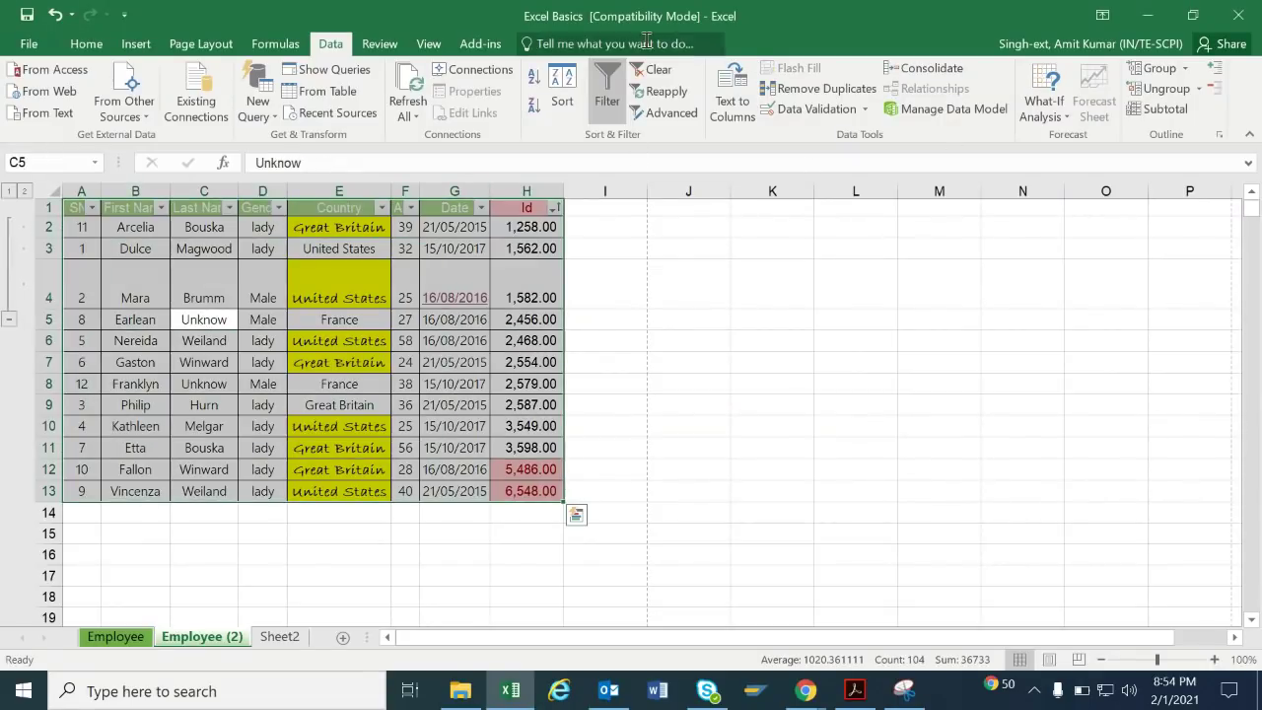
pyautogui.click(392, 46)
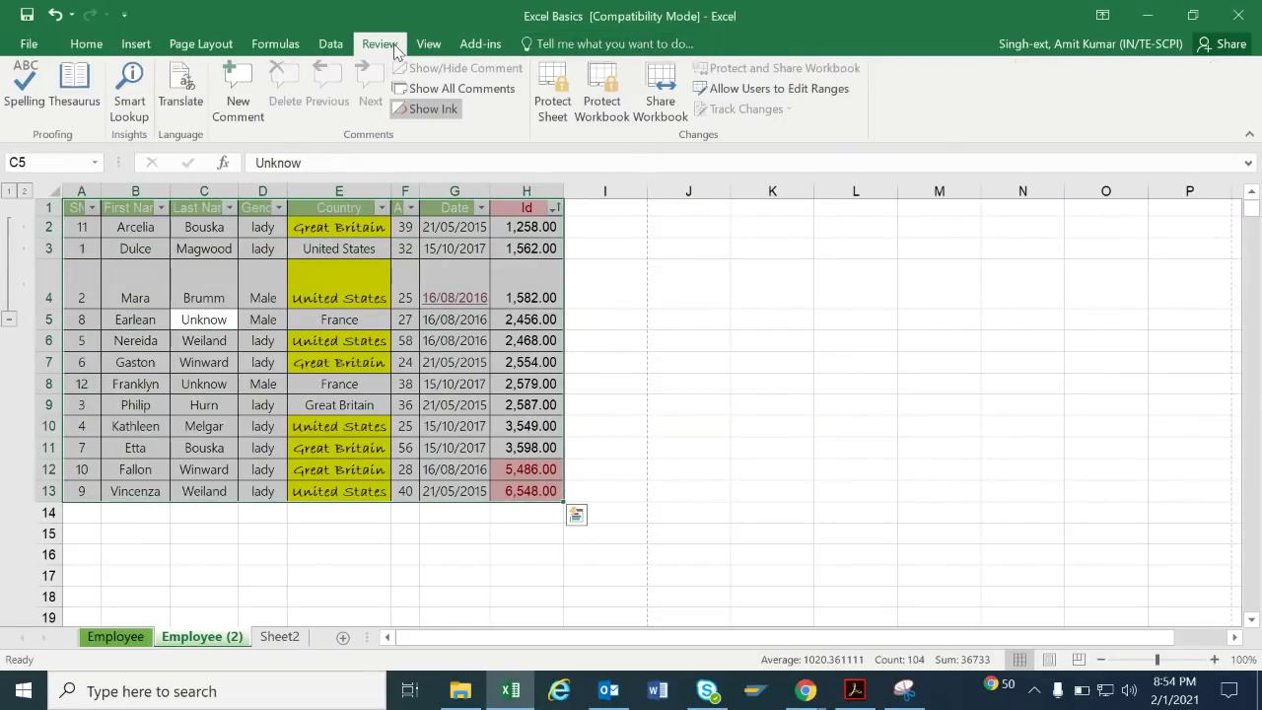
# Add a comment reading 'He is' to cell B3.
pyautogui.click(328, 300)
pyautogui.click(211, 250)
pyautogui.click(366, 248)
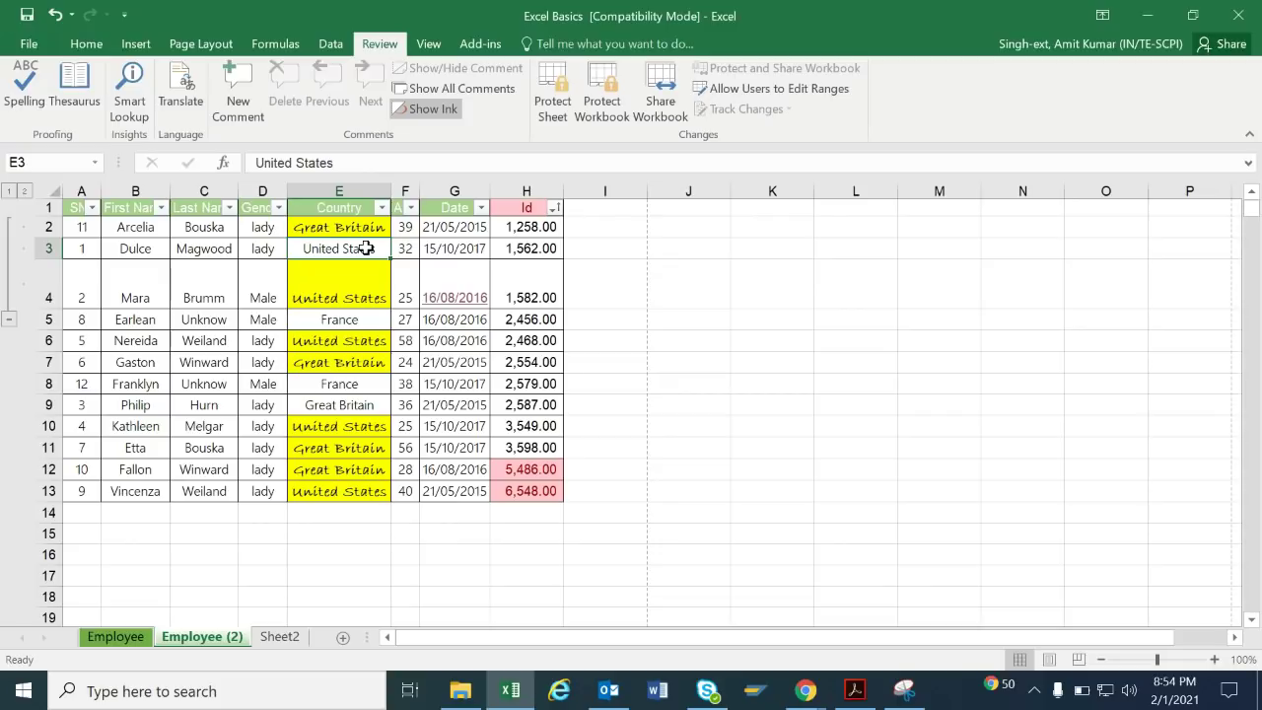
pyautogui.click(413, 248)
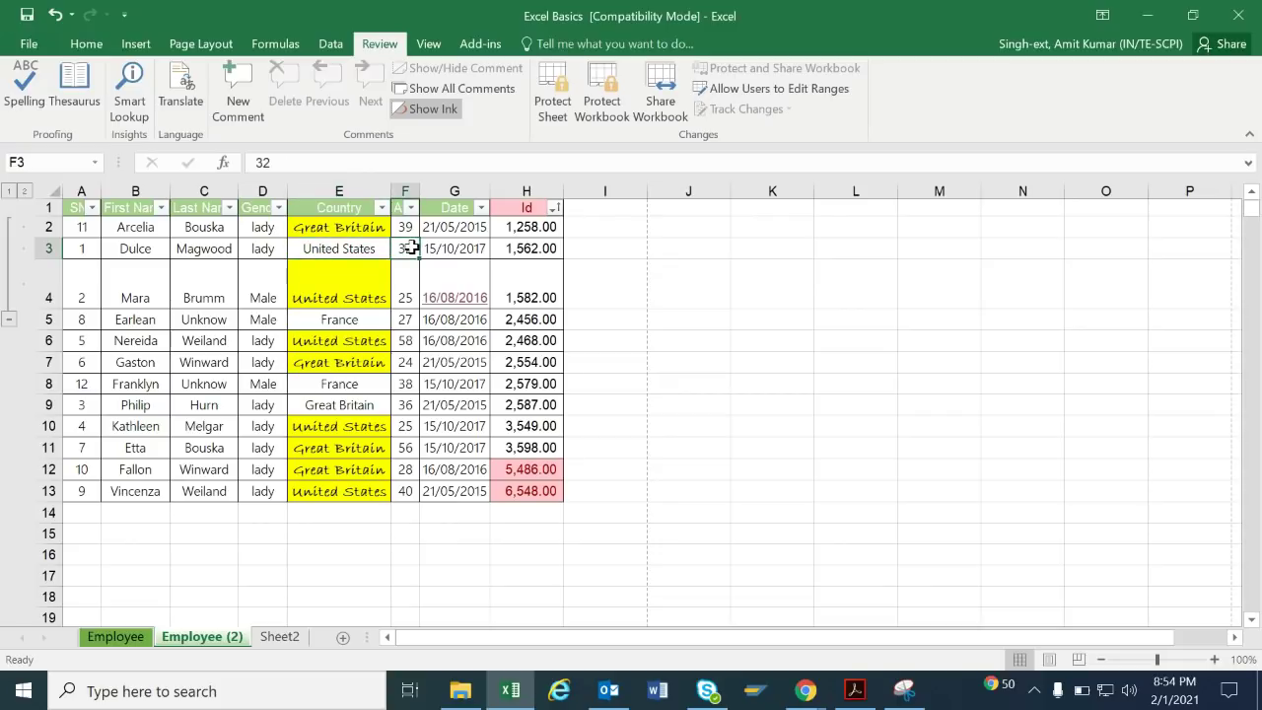
pyautogui.click(128, 248)
pyautogui.click(240, 108)
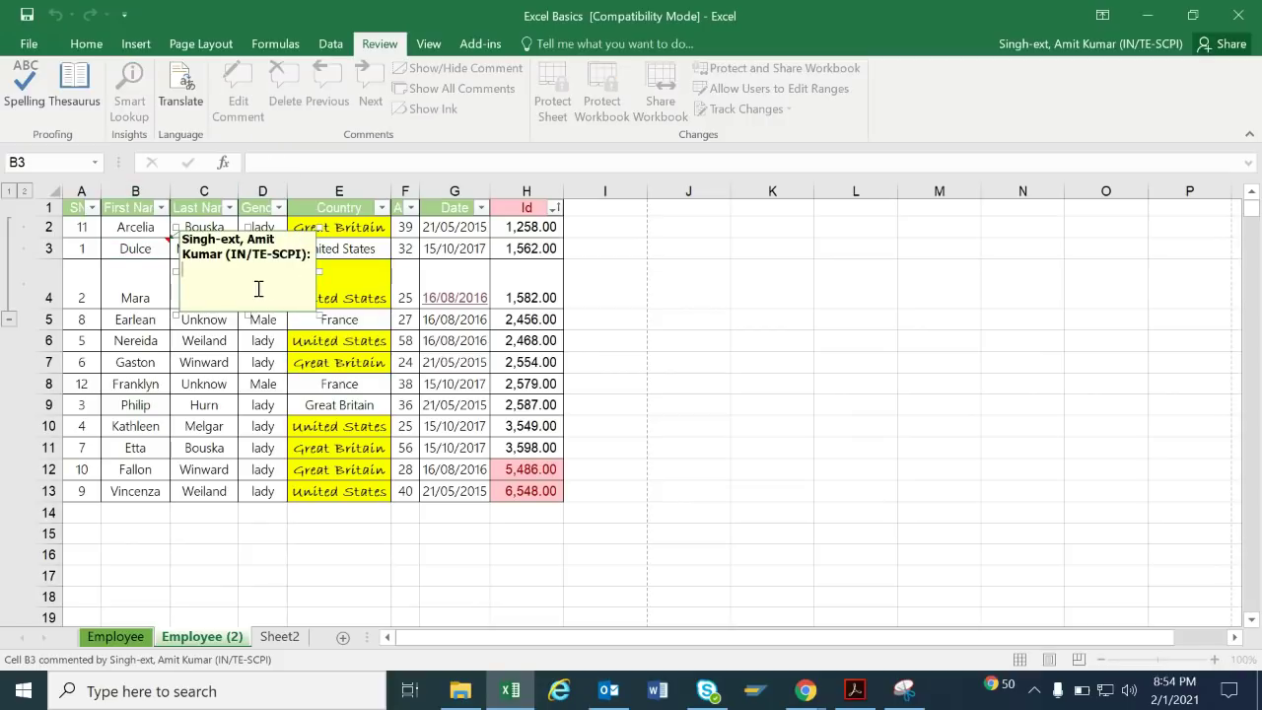
pyautogui.write('He is an engineer')
pyautogui.click(668, 338)
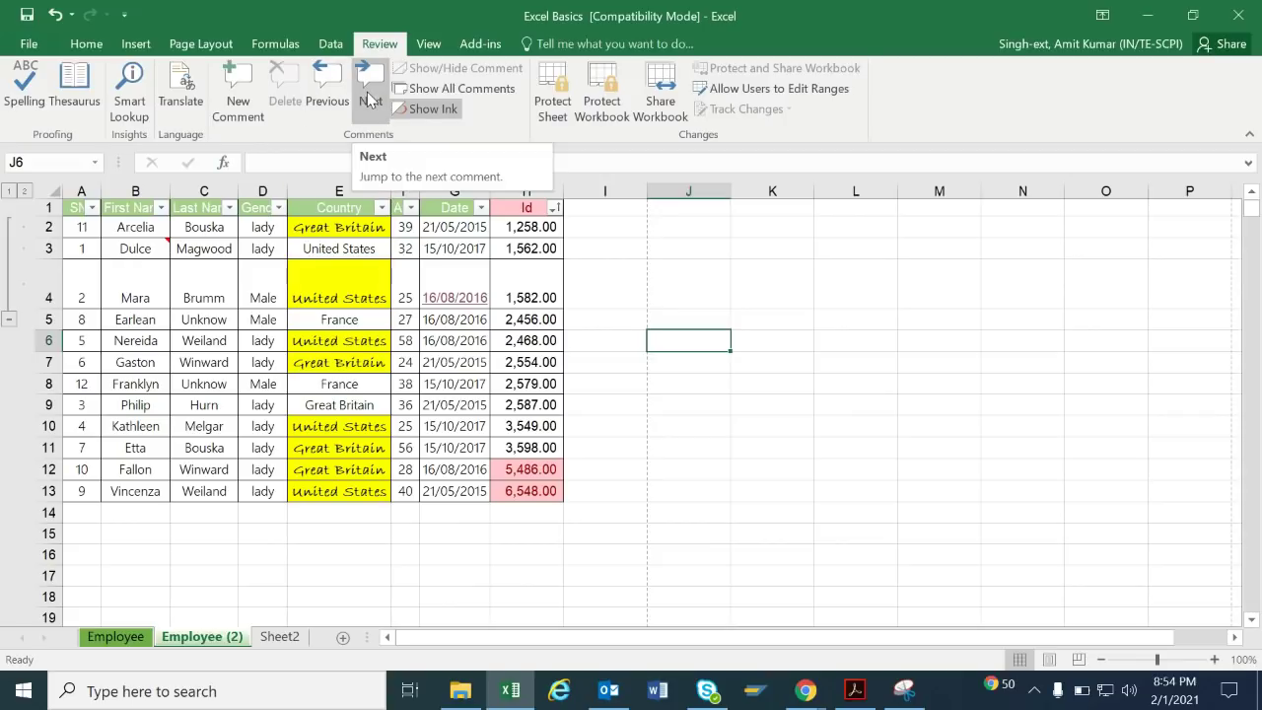
# Add a comment reading 'male' to cell D5.
pyautogui.click(214, 319)
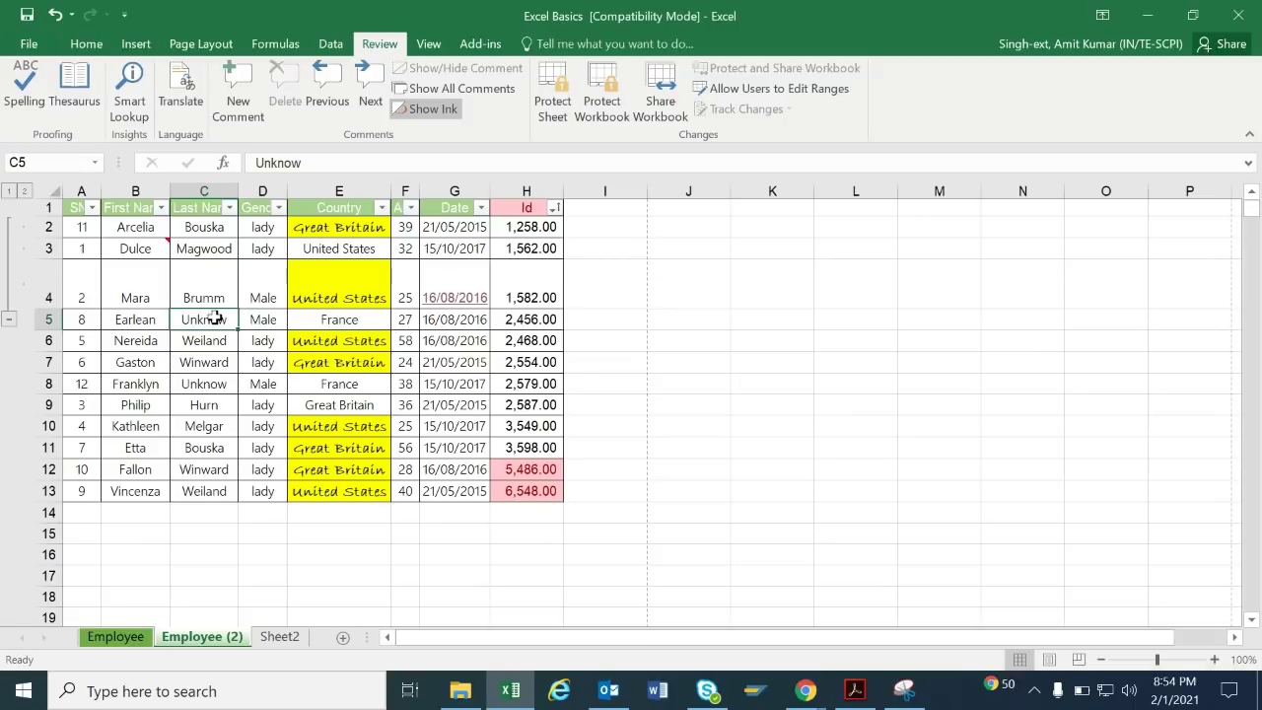
pyautogui.click(250, 320)
pyautogui.rightClick(250, 320)
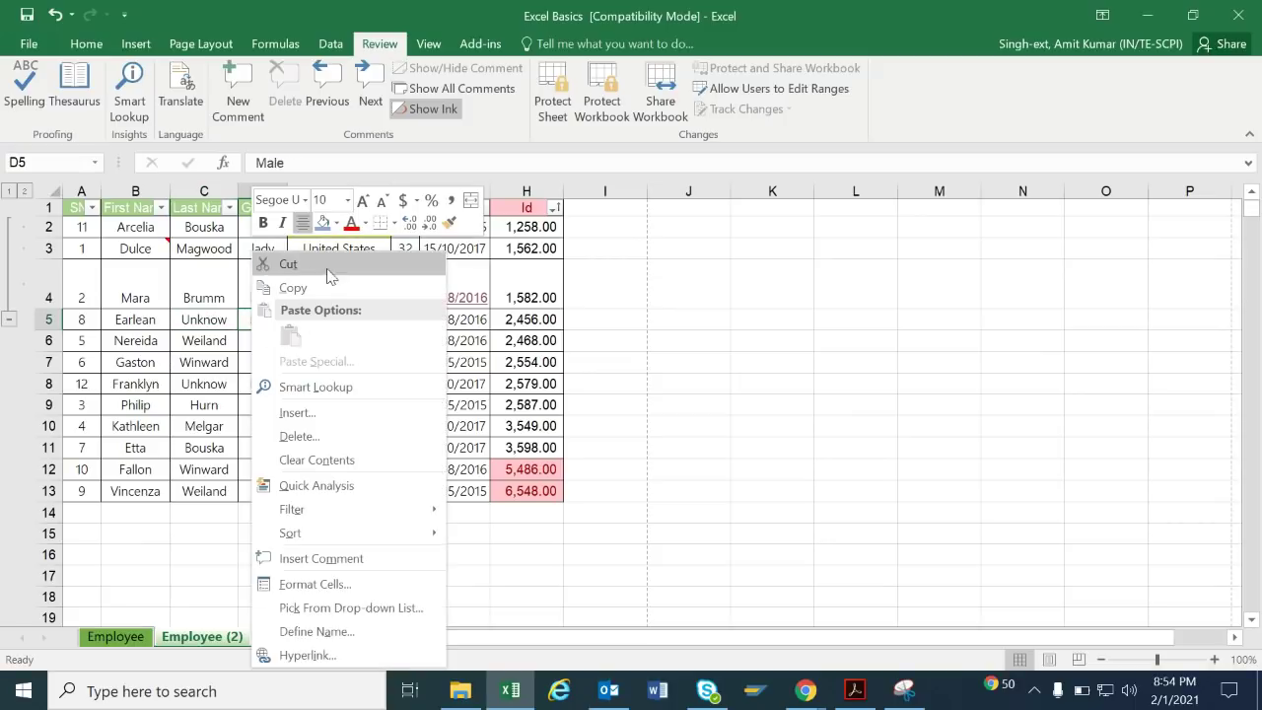
pyautogui.click(184, 330)
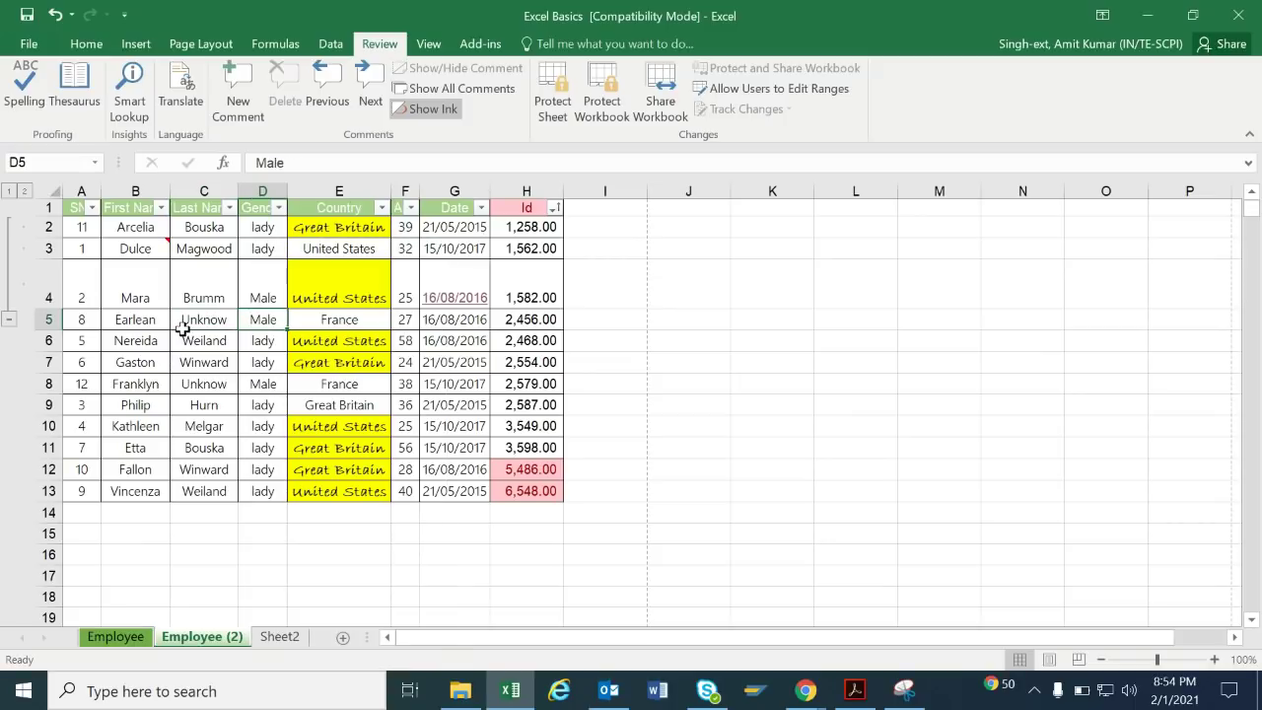
pyautogui.click(240, 103)
pyautogui.write('male')
pyautogui.click(641, 264)
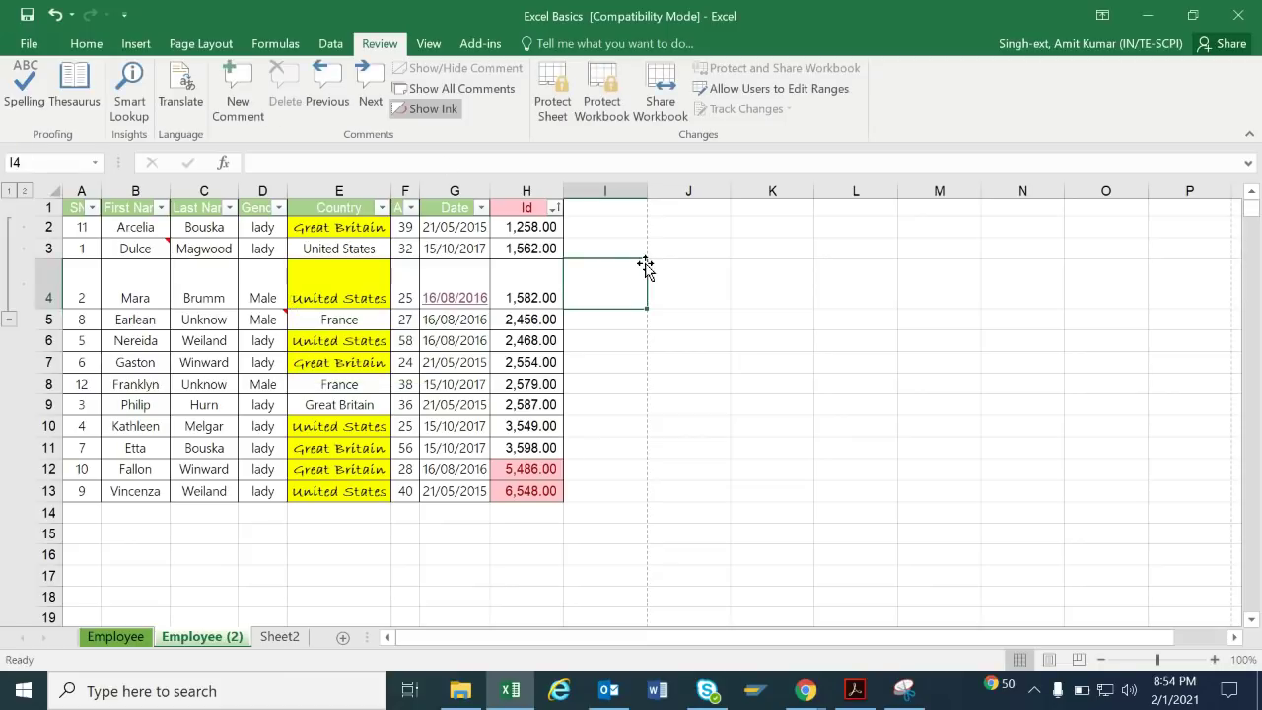
# Step through the B3 and D5 comments with Next, declining to restart at the workbook's end.
pyautogui.click(143, 248)
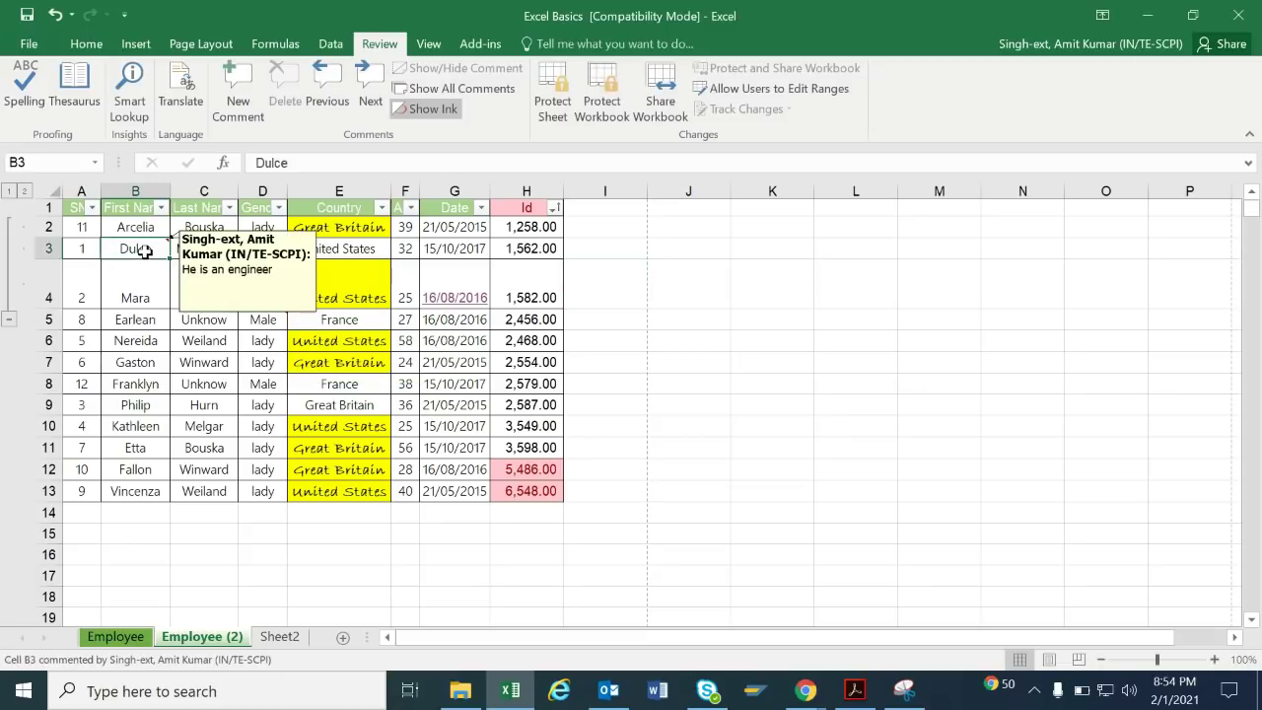
pyautogui.click(371, 97)
pyautogui.click(374, 97)
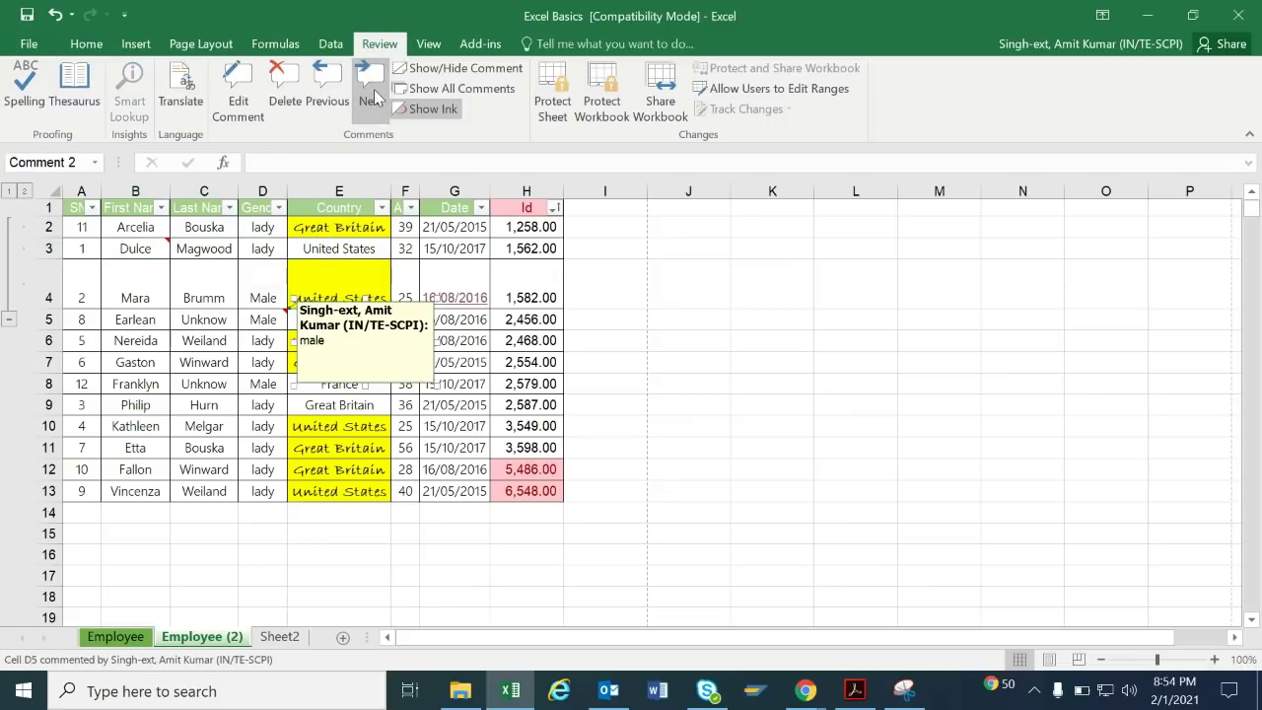
pyautogui.click(374, 97)
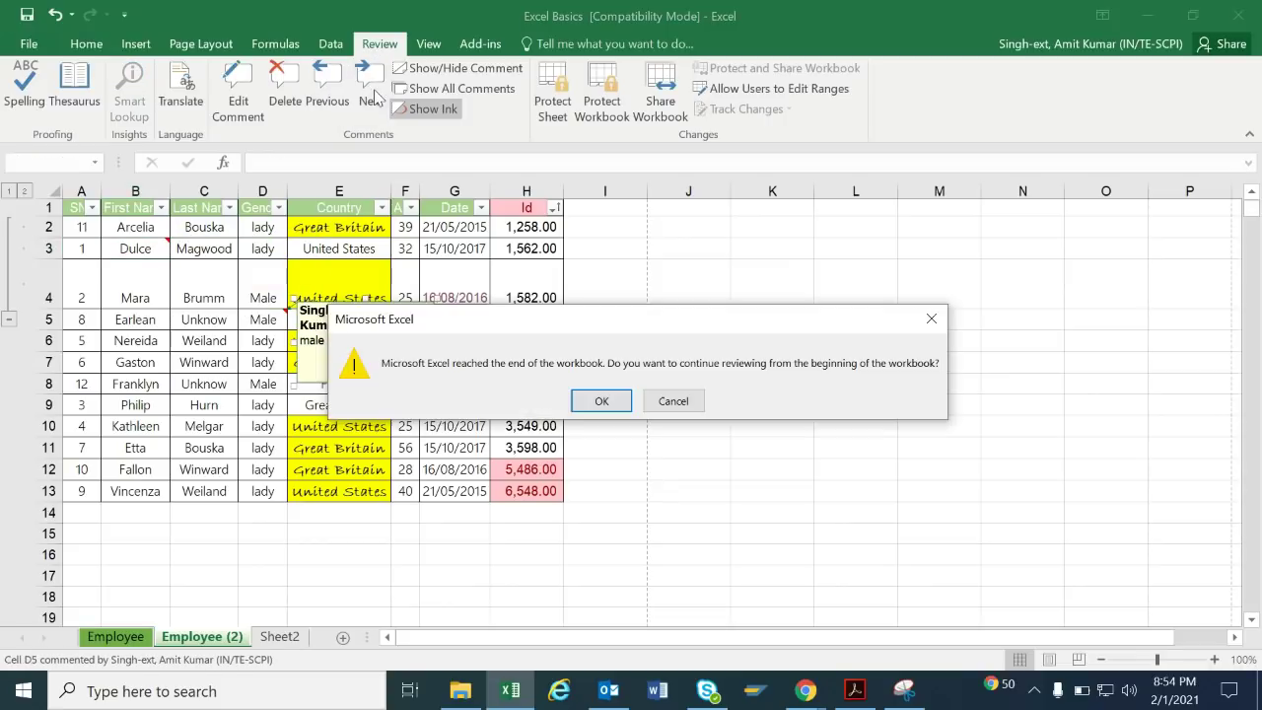
pyautogui.click(673, 401)
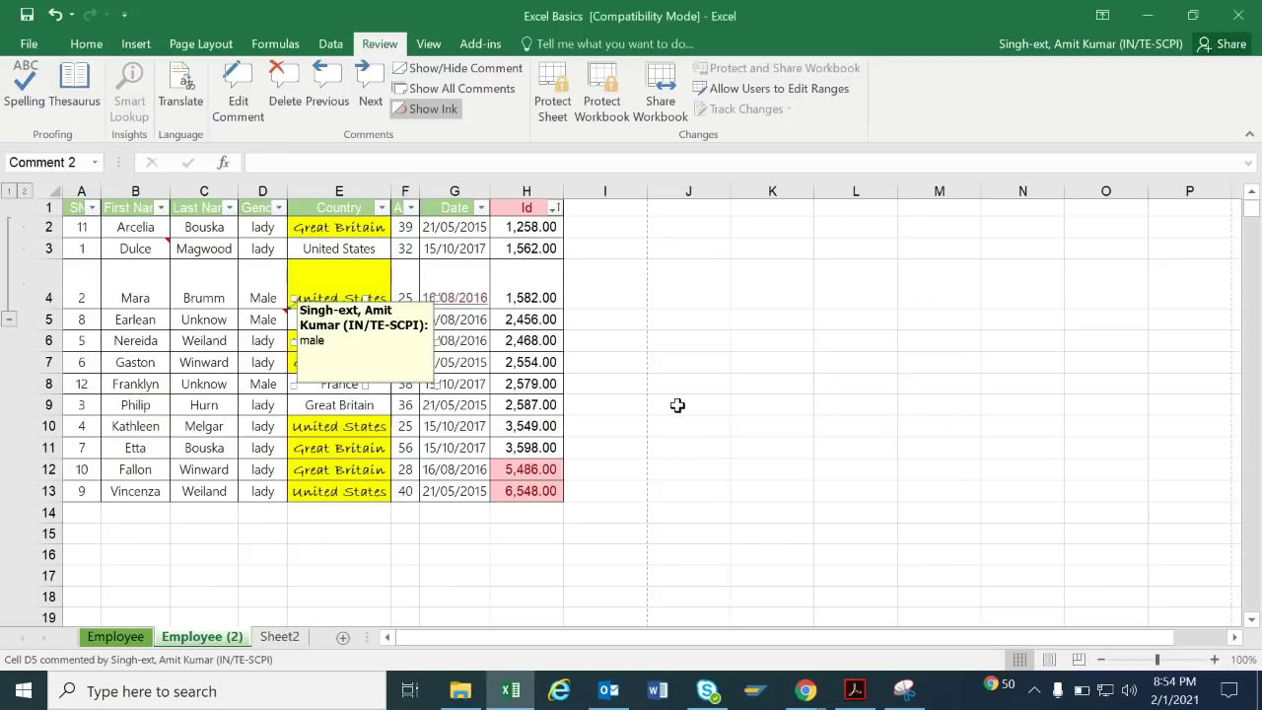
pyautogui.click(479, 282)
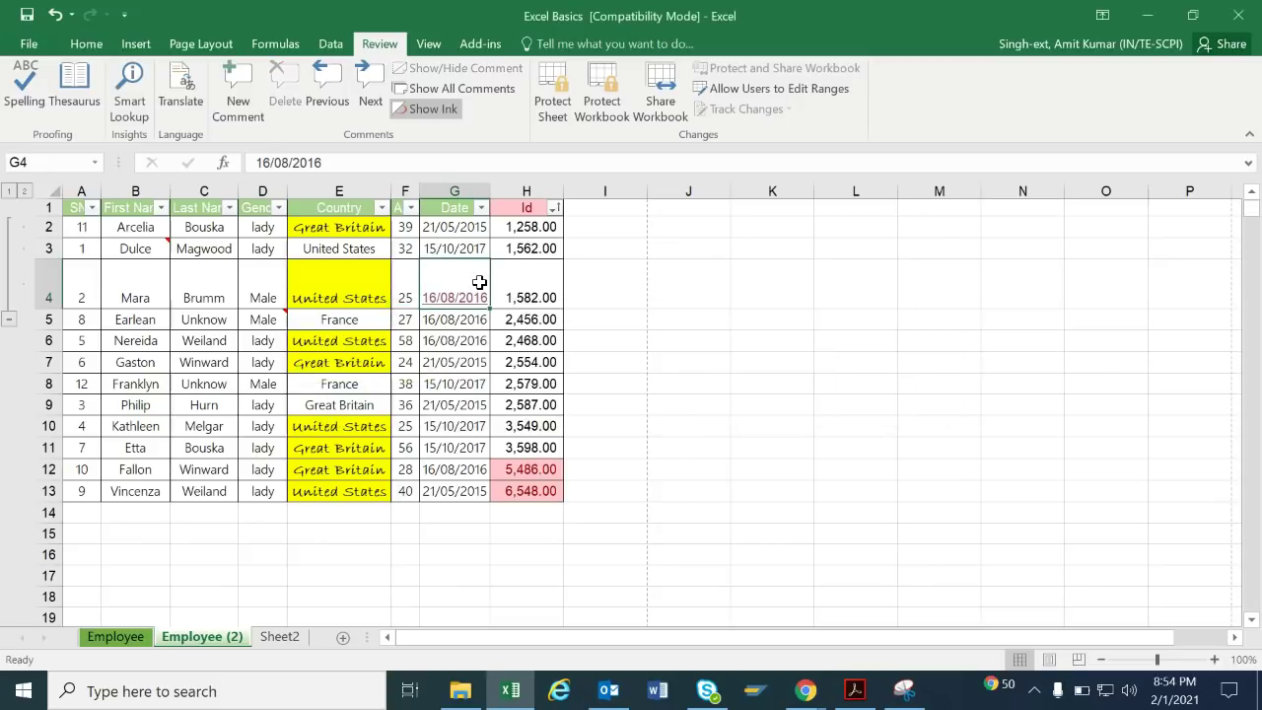
pyautogui.click(468, 90)
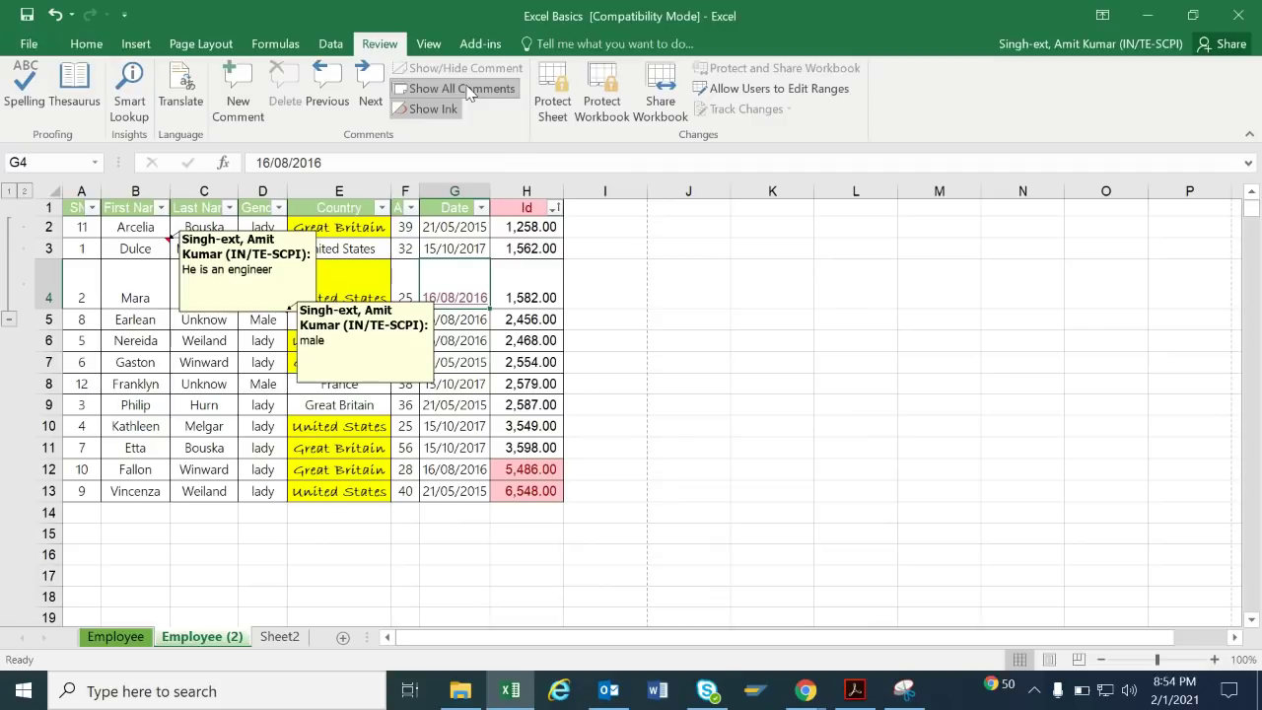
pyautogui.click(468, 90)
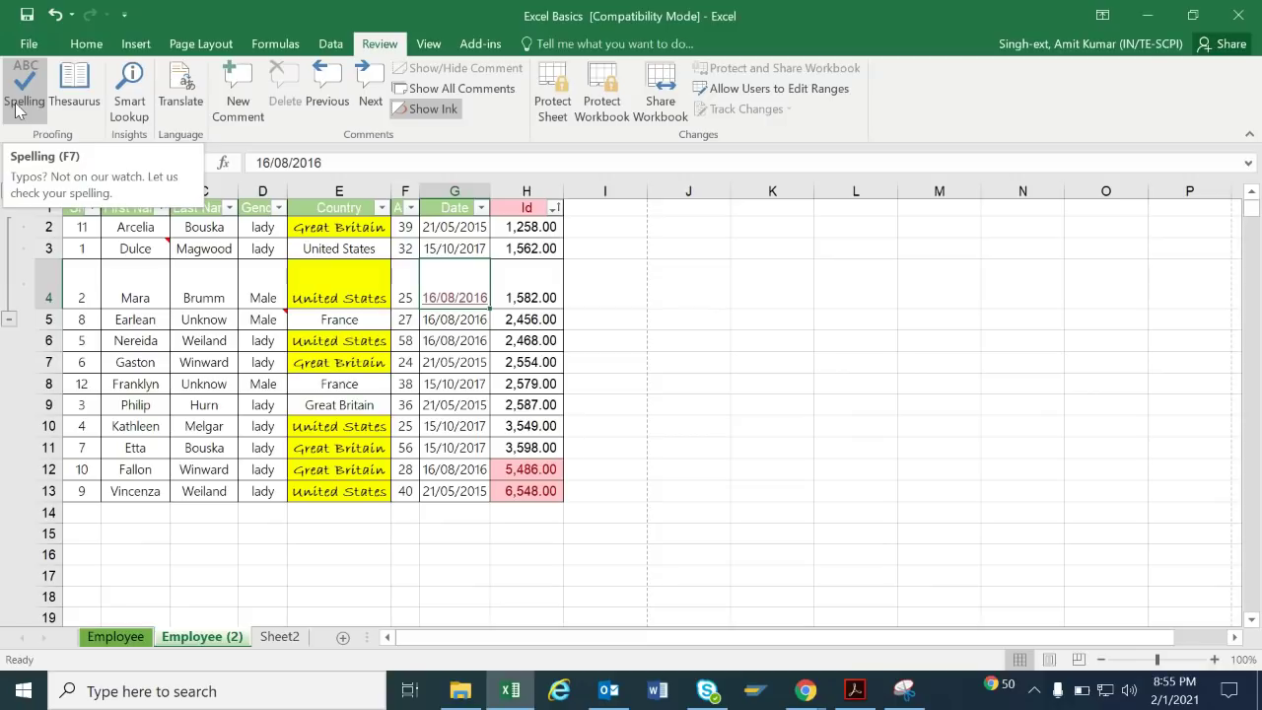
pyautogui.click(839, 381)
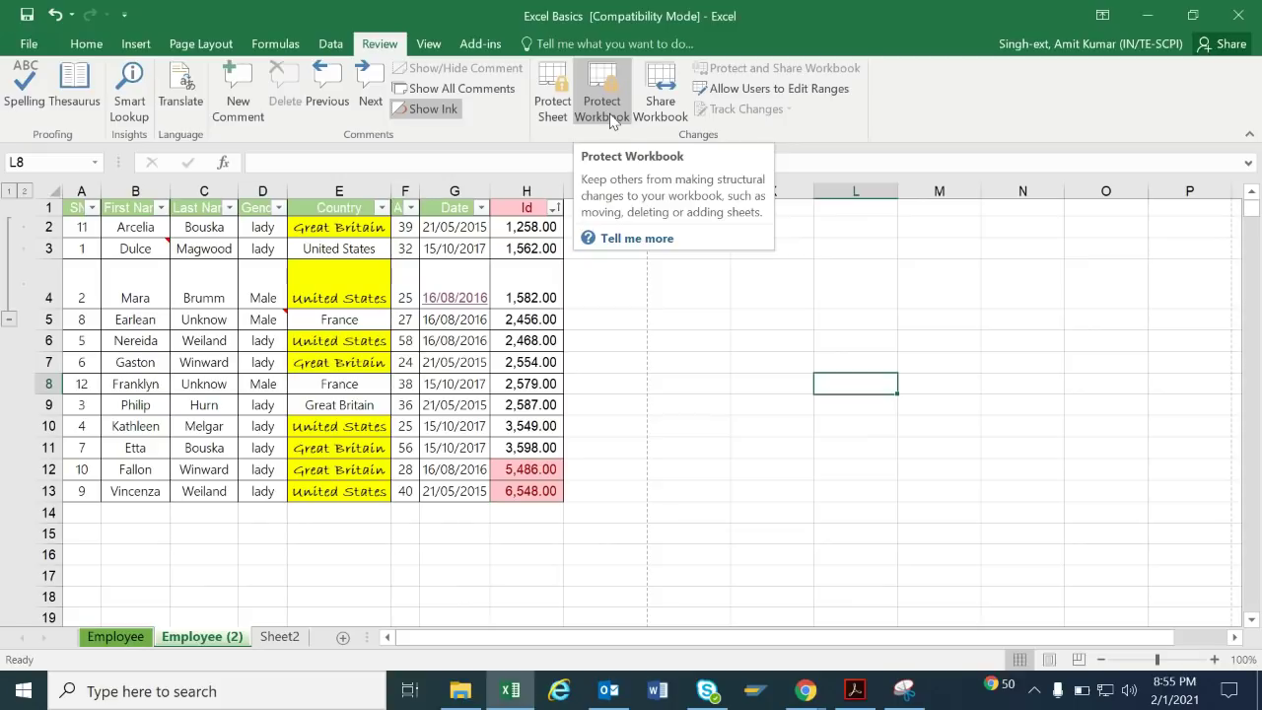
# Flip through the Employee, Sheet2 and Employee (2) sheets, ending on Employee (2) with the View ribbon.
pyautogui.click(269, 576)
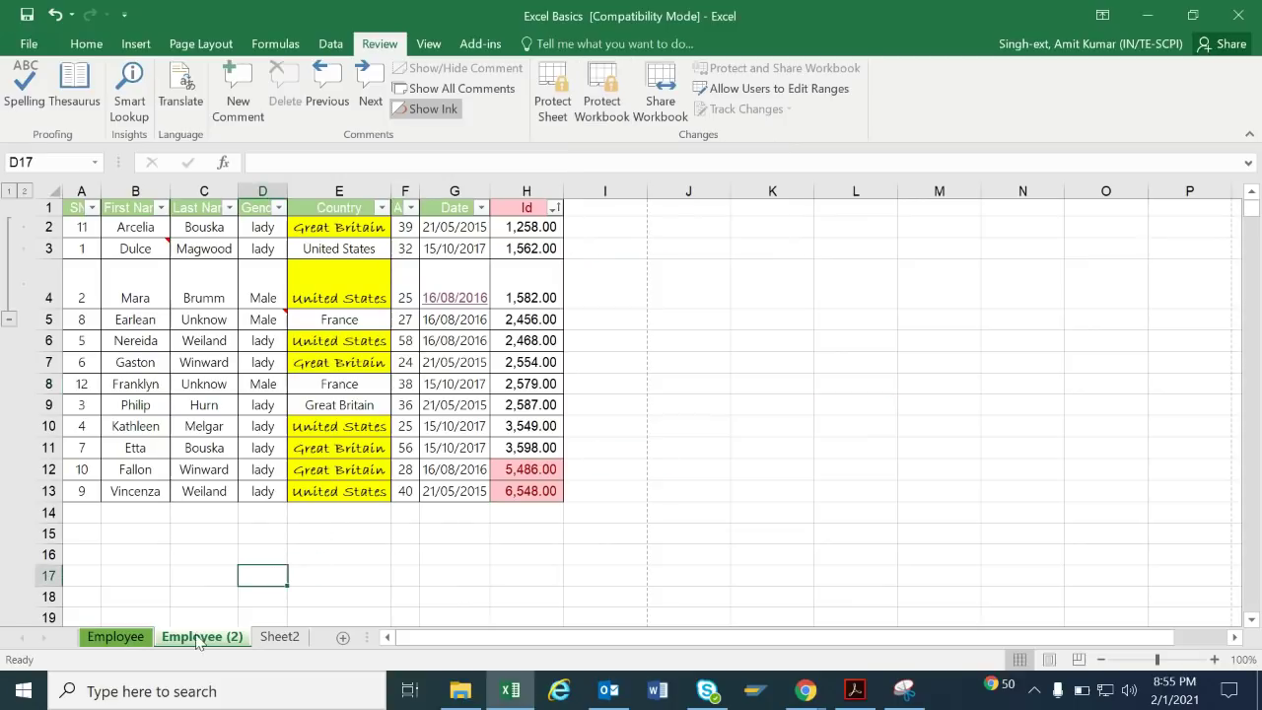
pyautogui.click(115, 637)
pyautogui.click(203, 637)
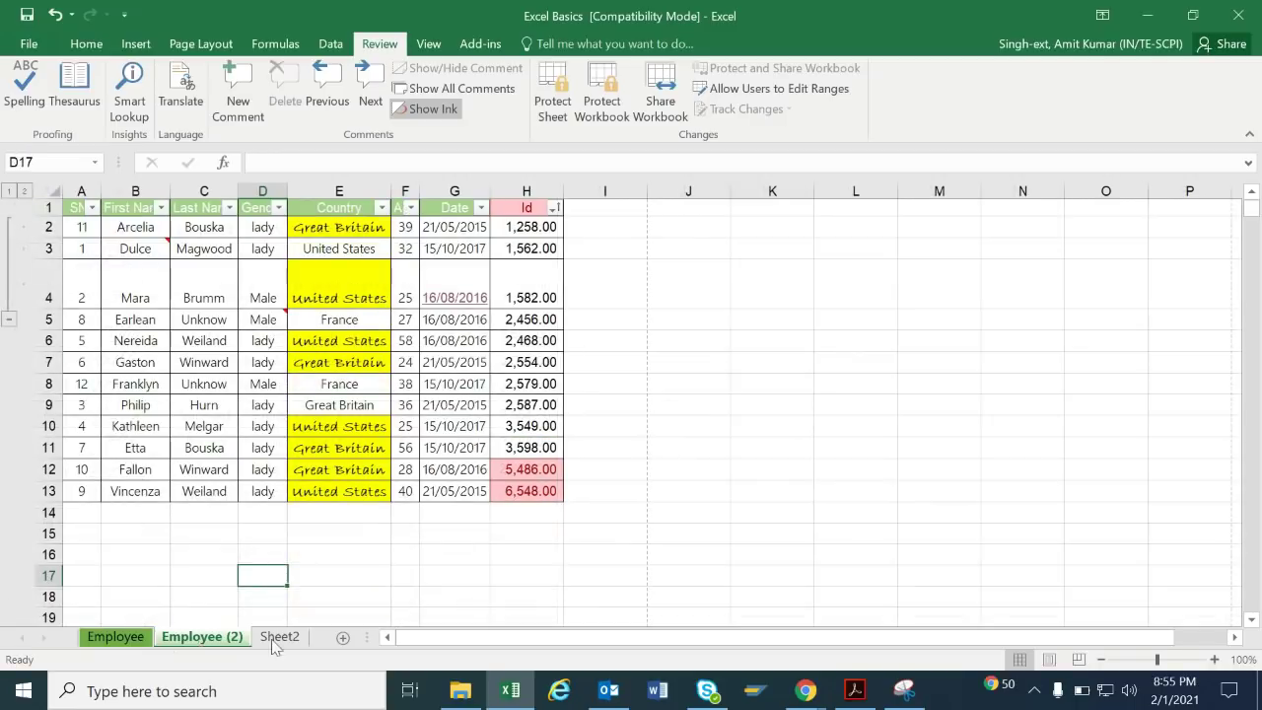
pyautogui.click(279, 636)
pyautogui.click(116, 636)
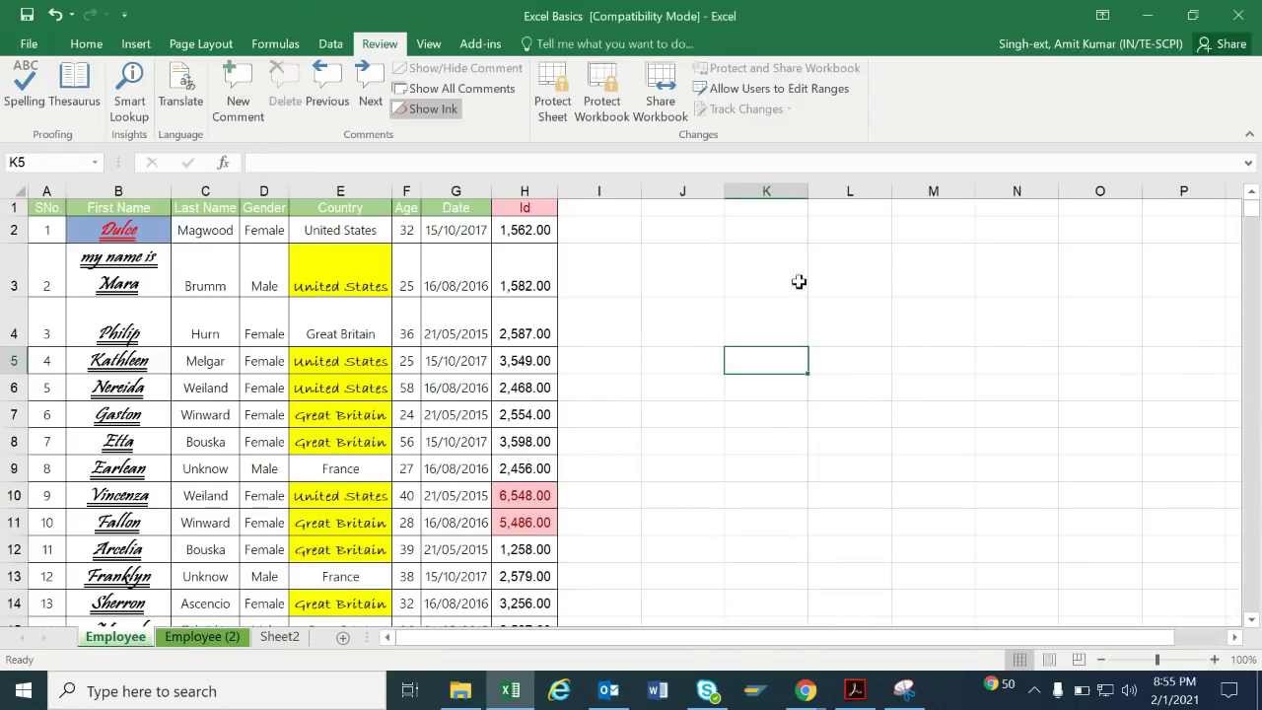
pyautogui.click(208, 644)
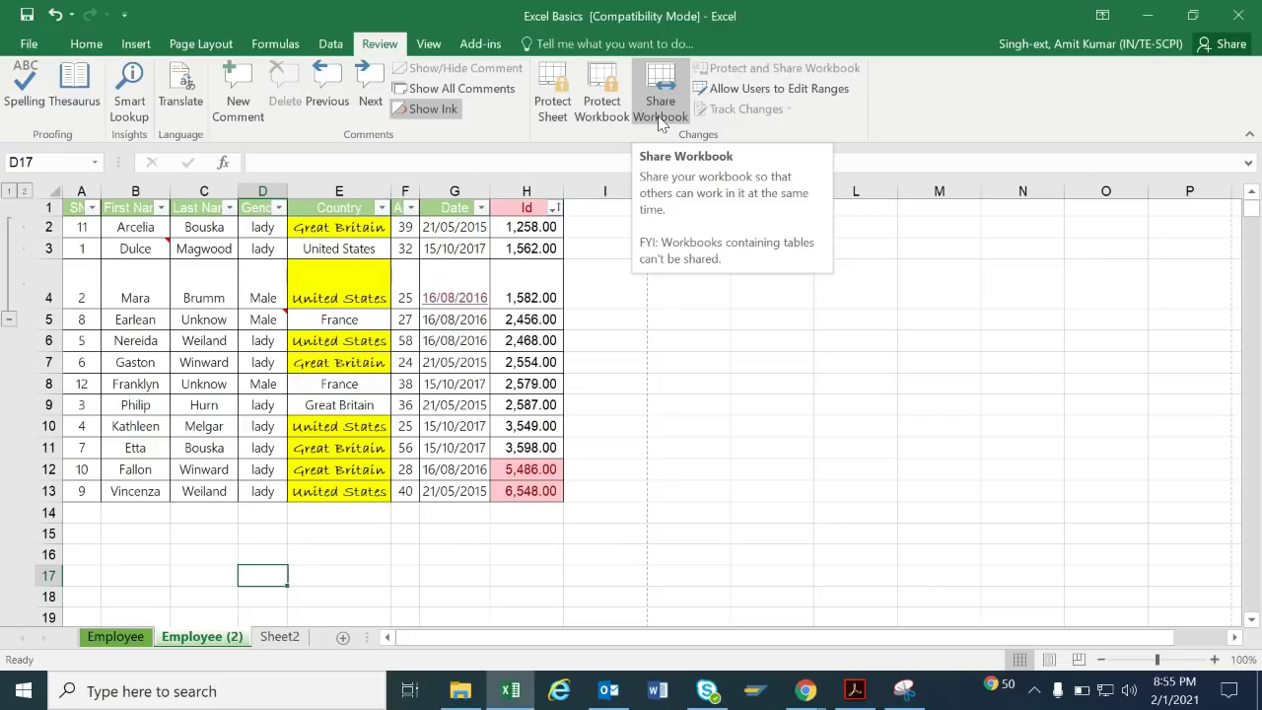
pyautogui.click(545, 296)
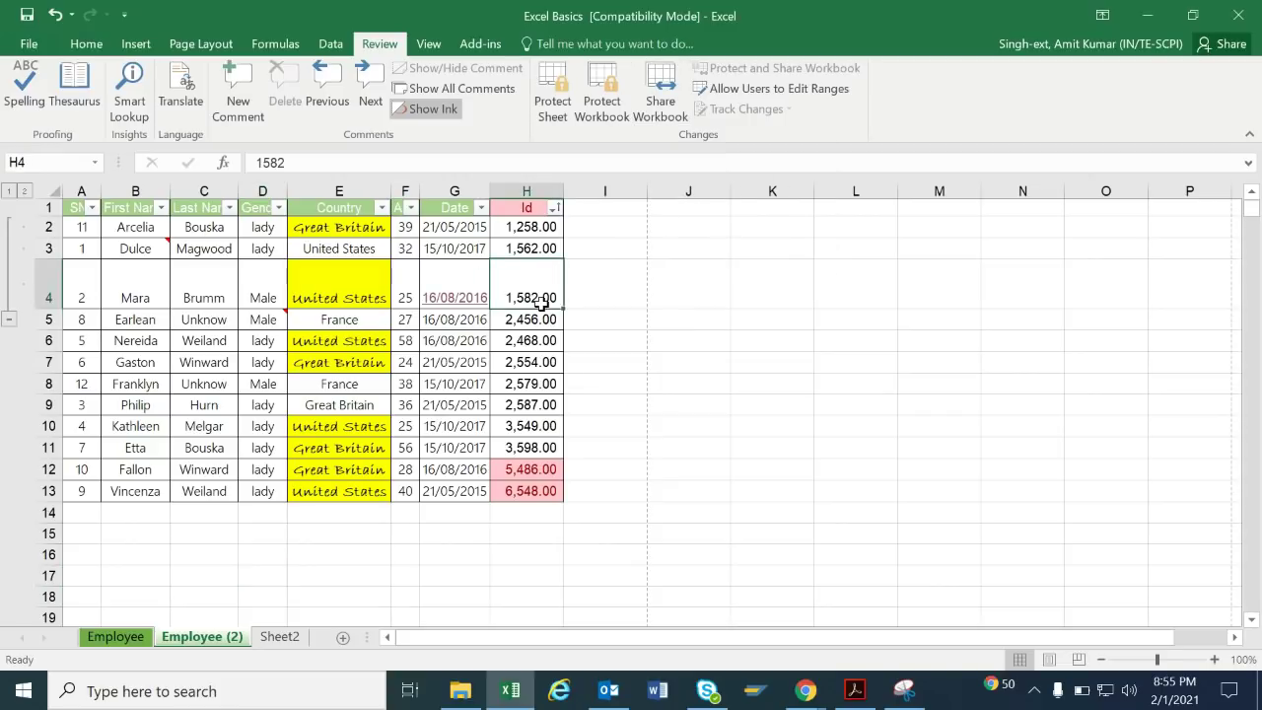
pyautogui.click(431, 45)
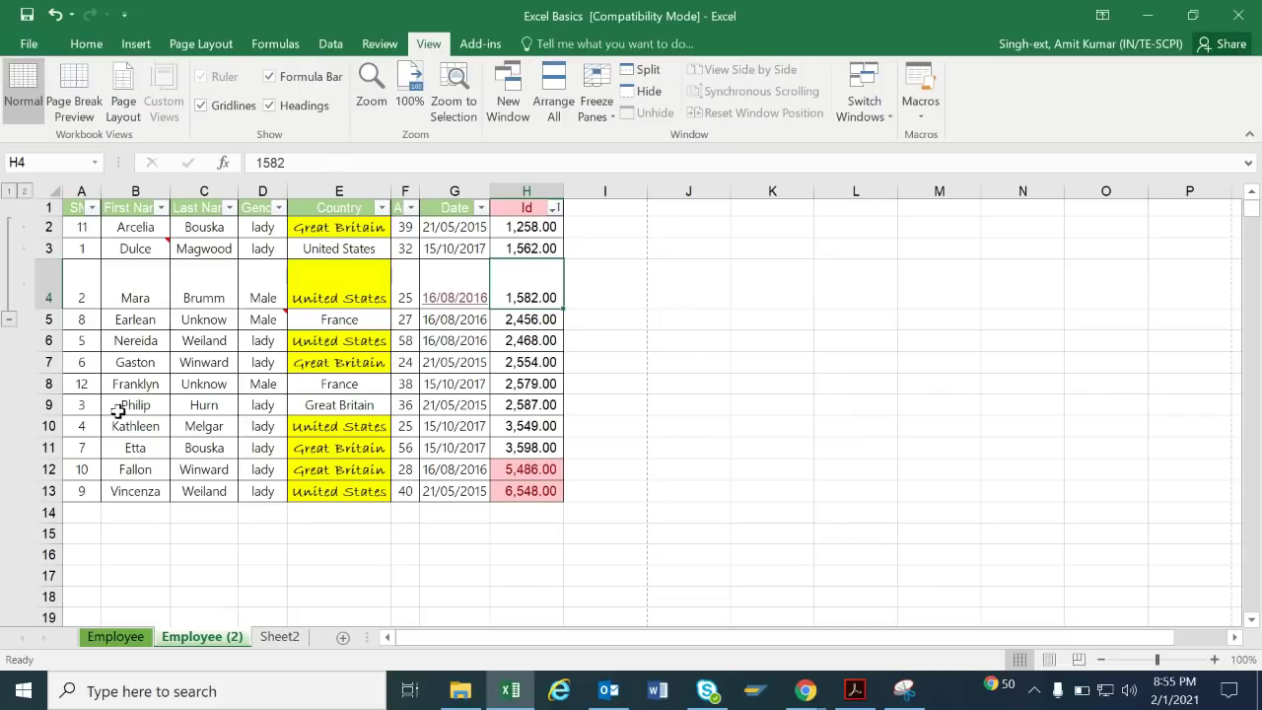
pyautogui.click(252, 336)
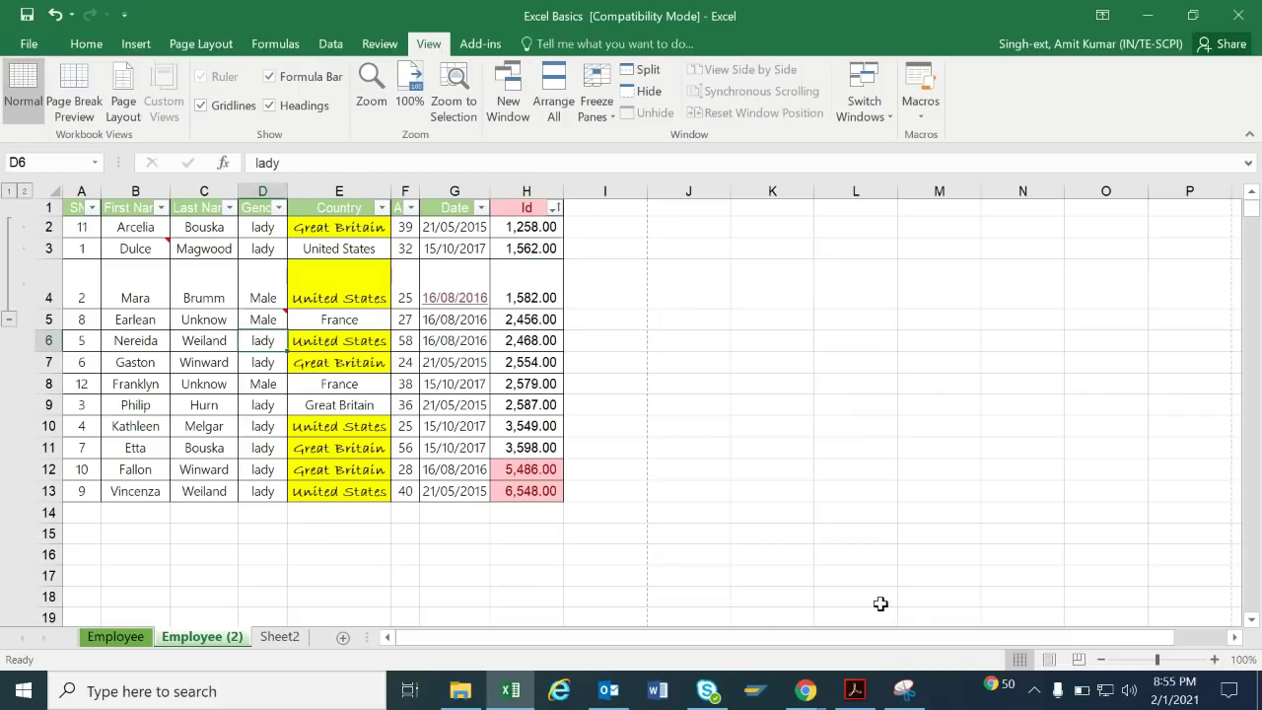
pyautogui.click(1079, 659)
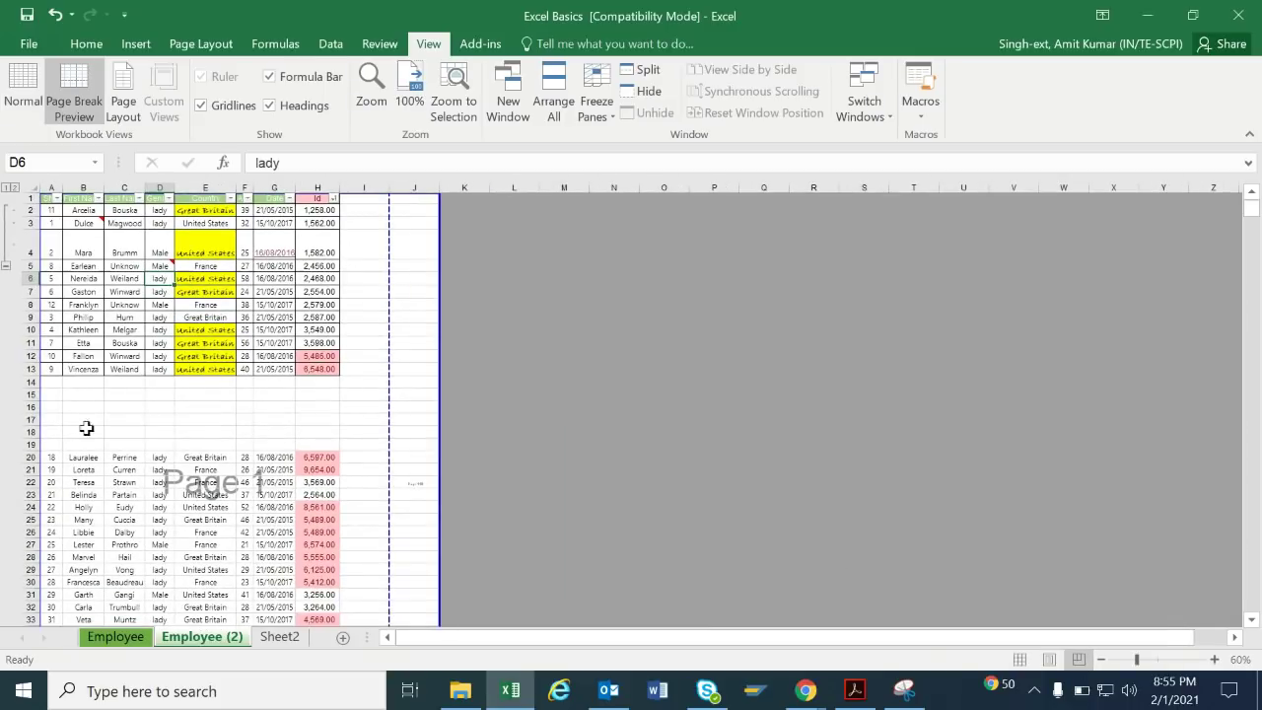
pyautogui.moveTo(1258, 207); pyautogui.dragTo(1258, 265)
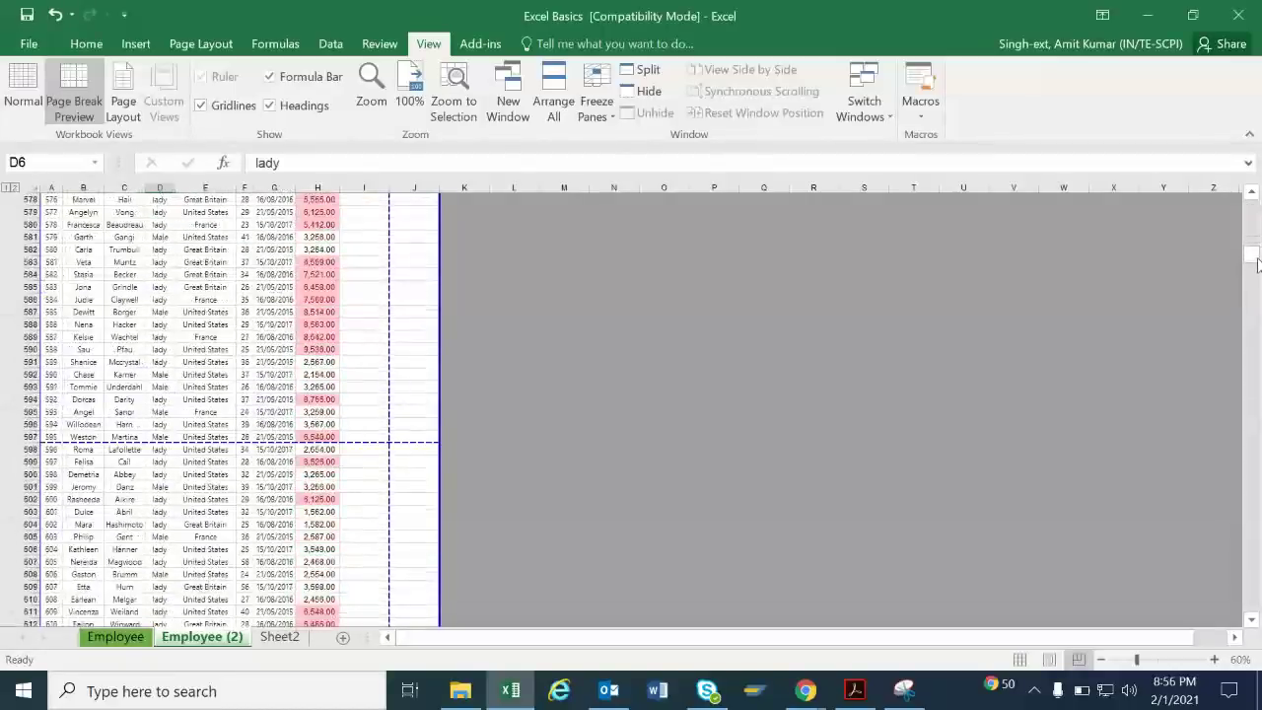
pyautogui.click(1255, 212)
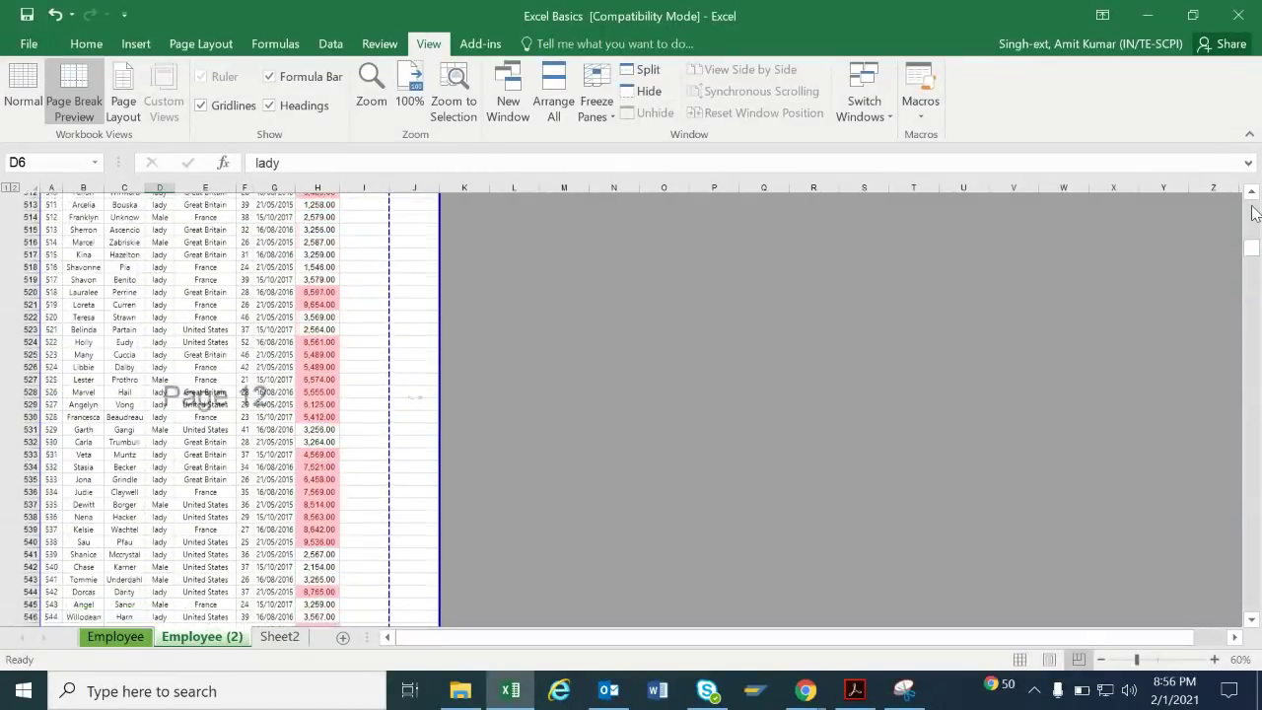
pyautogui.click(1019, 659)
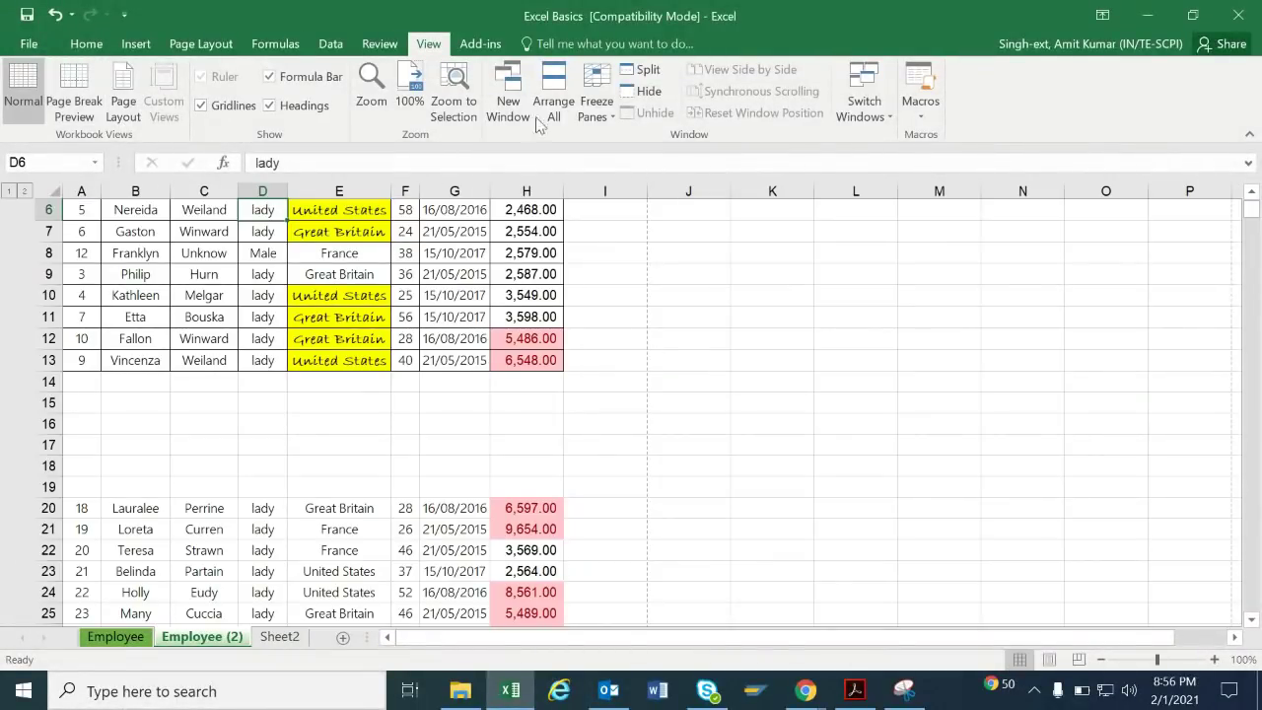
pyautogui.click(202, 106)
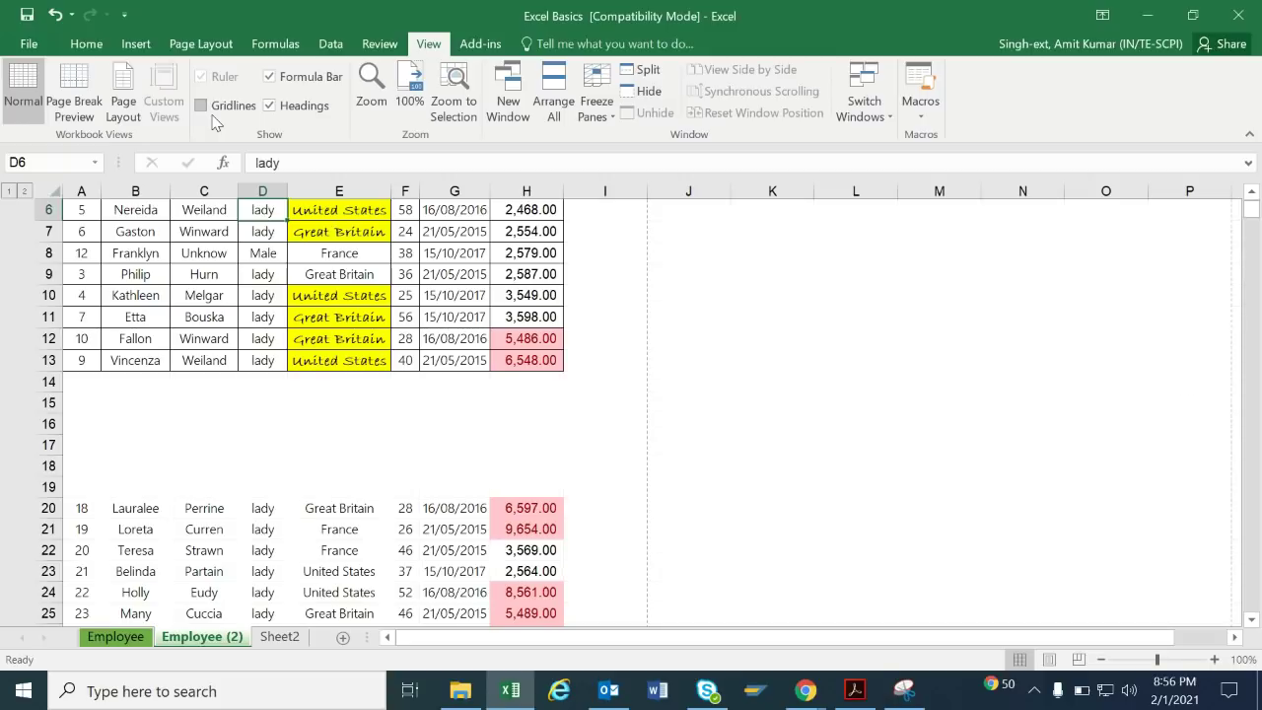
pyautogui.click(304, 79)
pyautogui.click(269, 77)
pyautogui.click(385, 161)
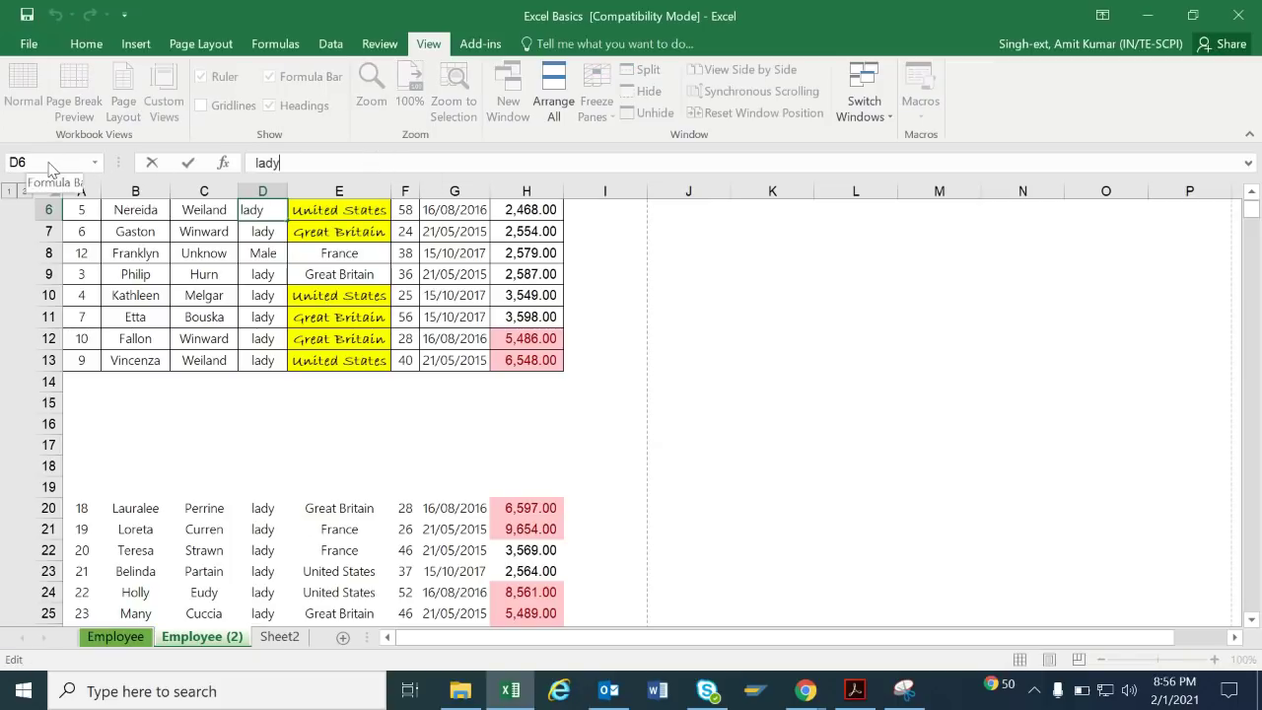
pyautogui.click(179, 336)
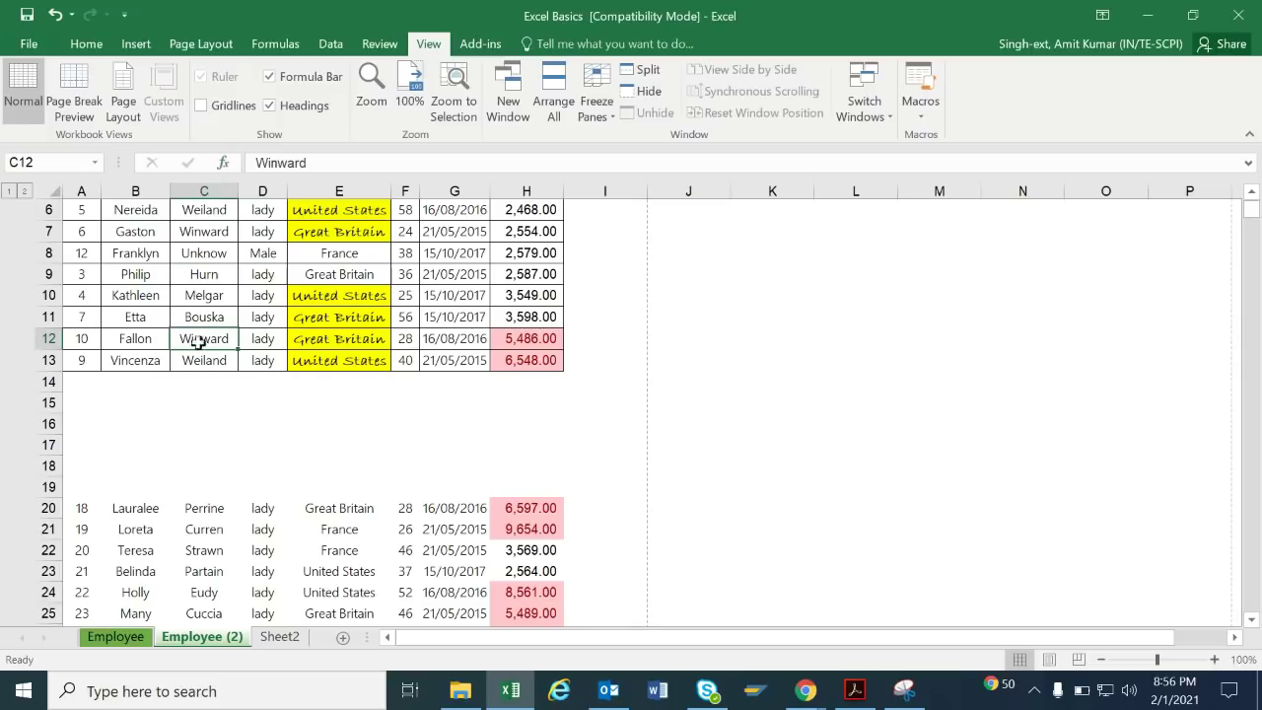
pyautogui.click(51, 162)
pyautogui.moveTo(388, 163); pyautogui.dragTo(252, 161)
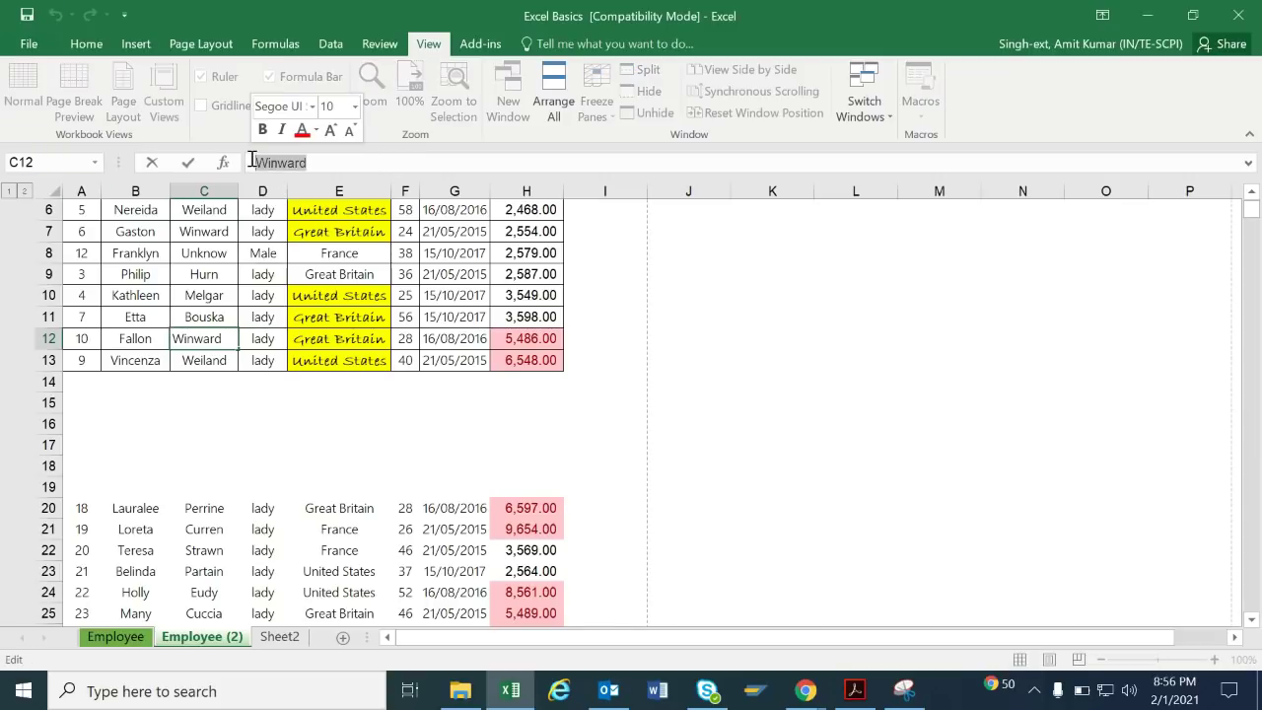
pyautogui.click(264, 276)
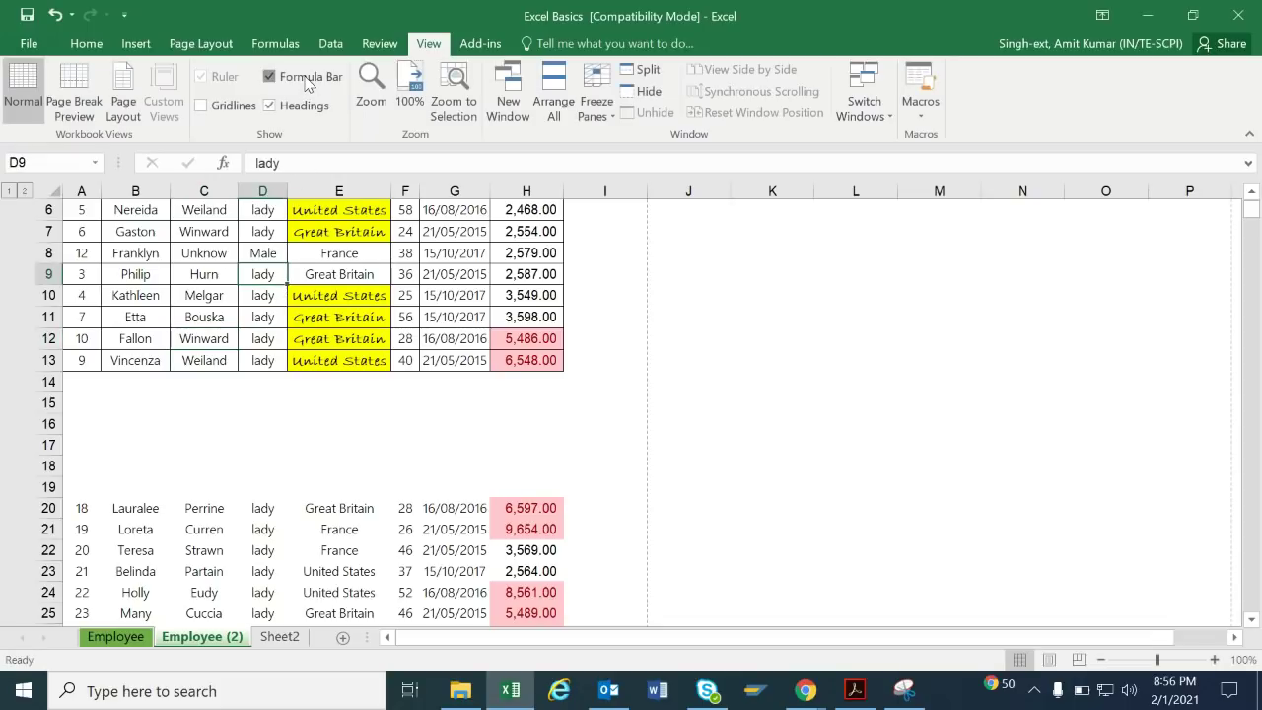
pyautogui.click(309, 85)
pyautogui.click(308, 81)
pyautogui.click(234, 106)
pyautogui.click(234, 106)
pyautogui.click(234, 105)
pyautogui.click(295, 107)
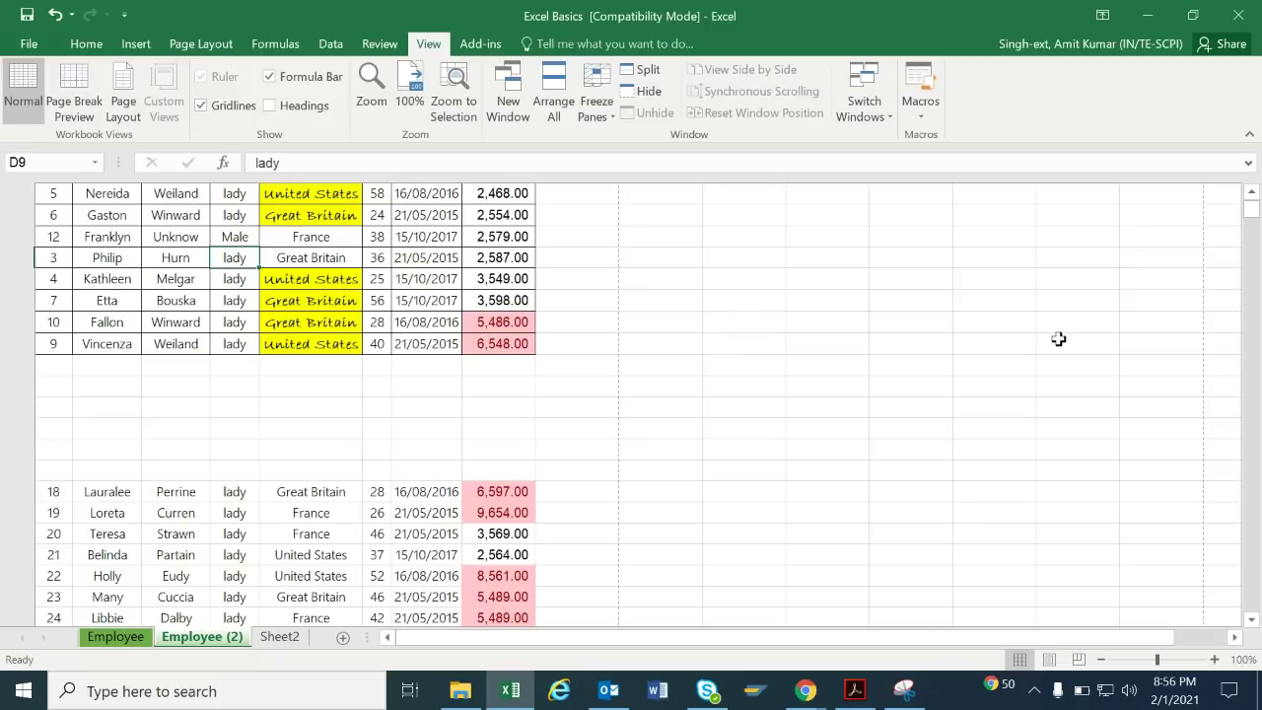
pyautogui.moveTo(1255, 207); pyautogui.dragTo(1253, 214)
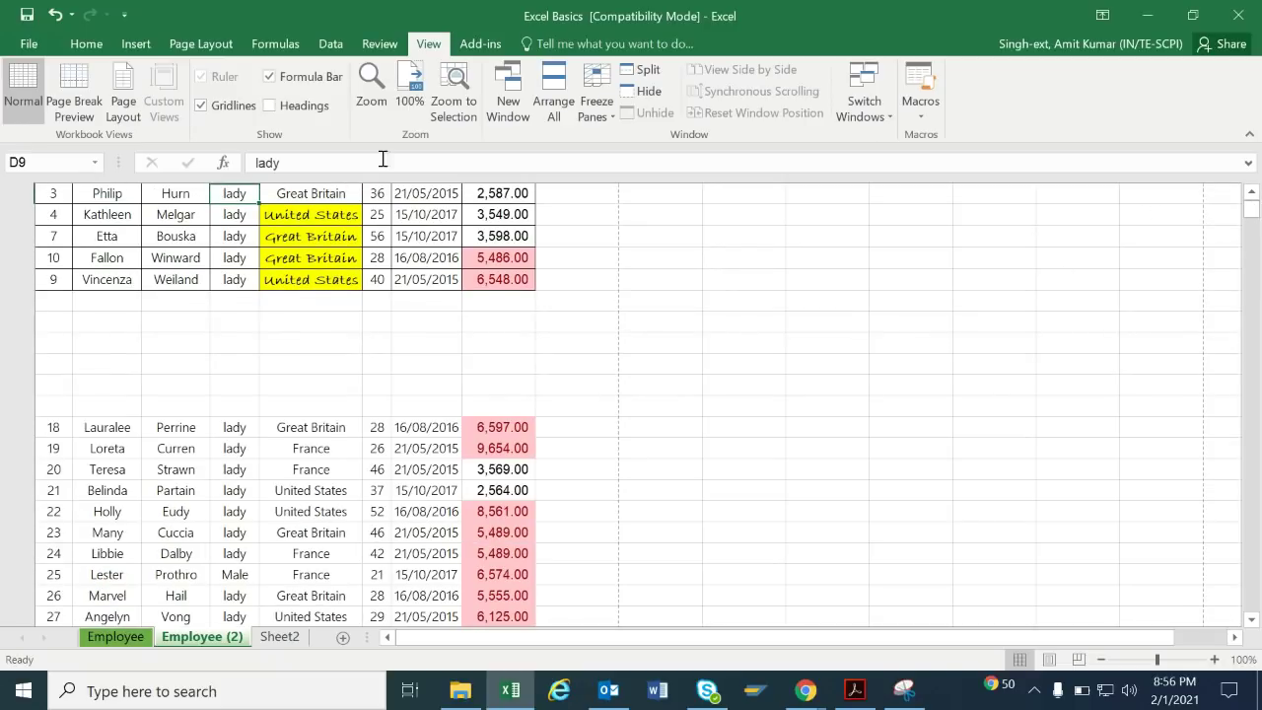
pyautogui.click(301, 106)
pyautogui.click(769, 380)
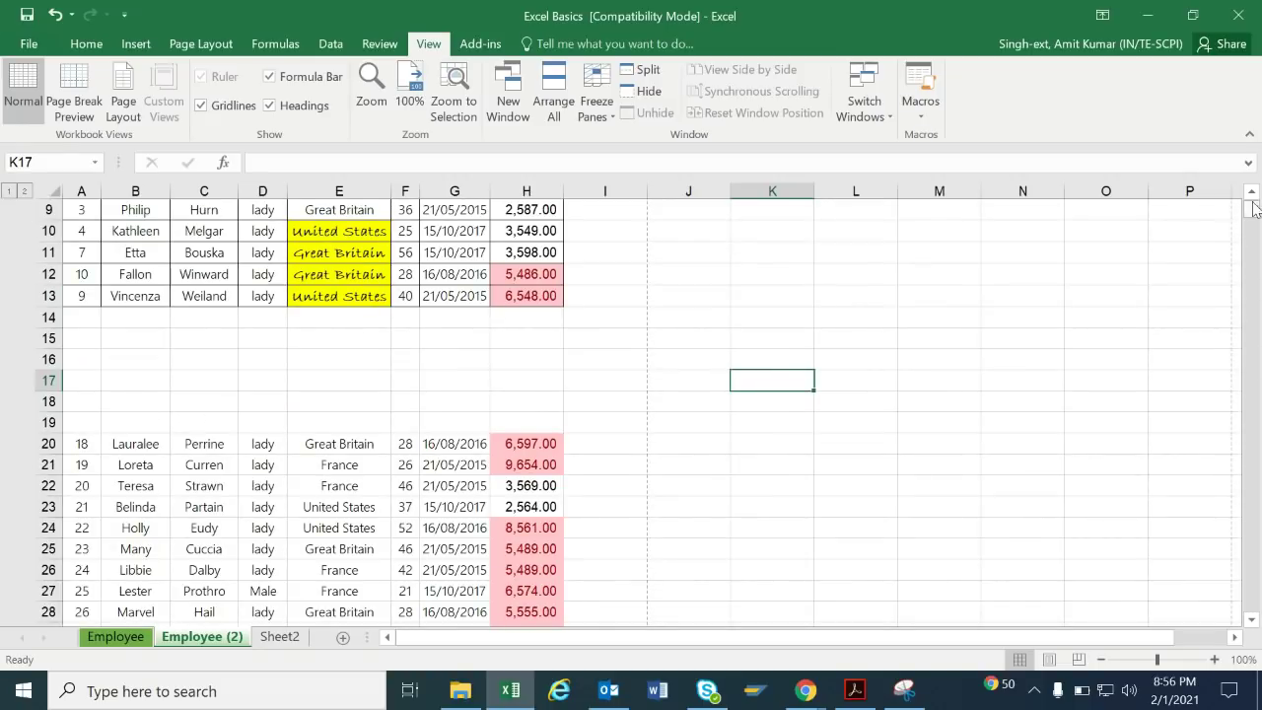
pyautogui.click(397, 276)
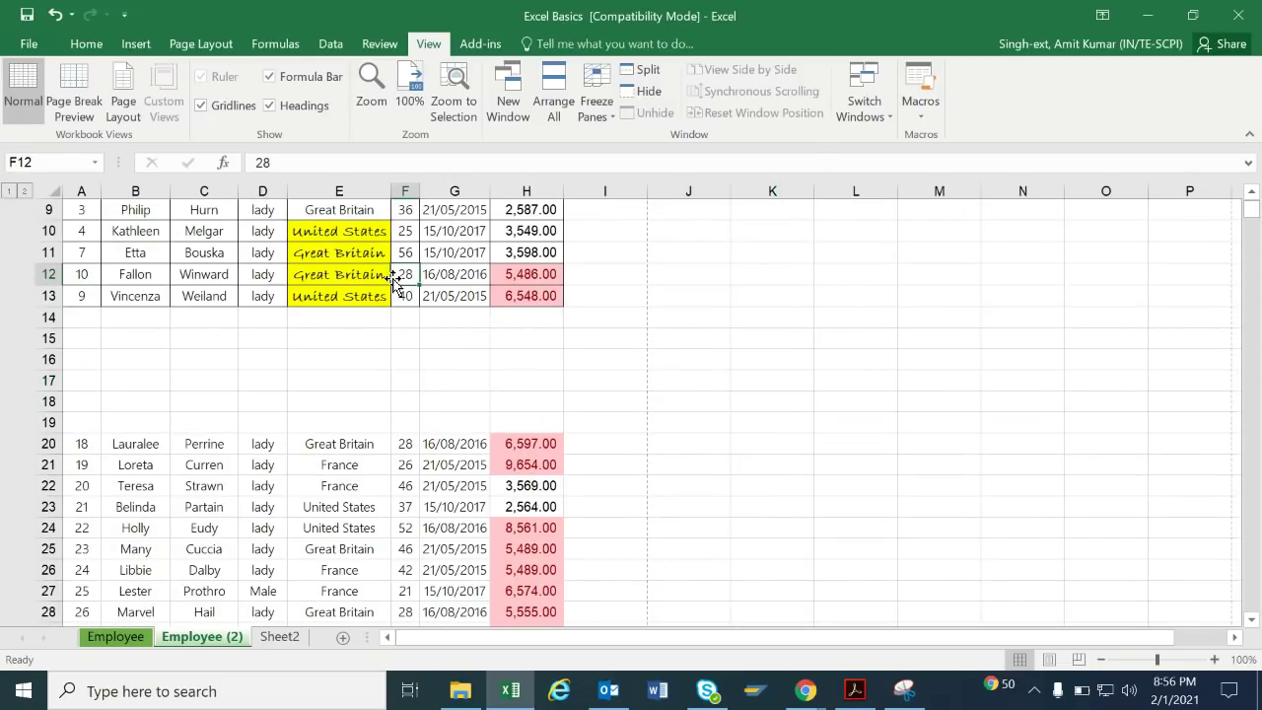
pyautogui.hotkey('ctrl', 'z')
pyautogui.hotkey('ctrl', 'z')
pyautogui.hotkey('ctrl', 'z')
pyautogui.hotkey('ctrl', 'z')
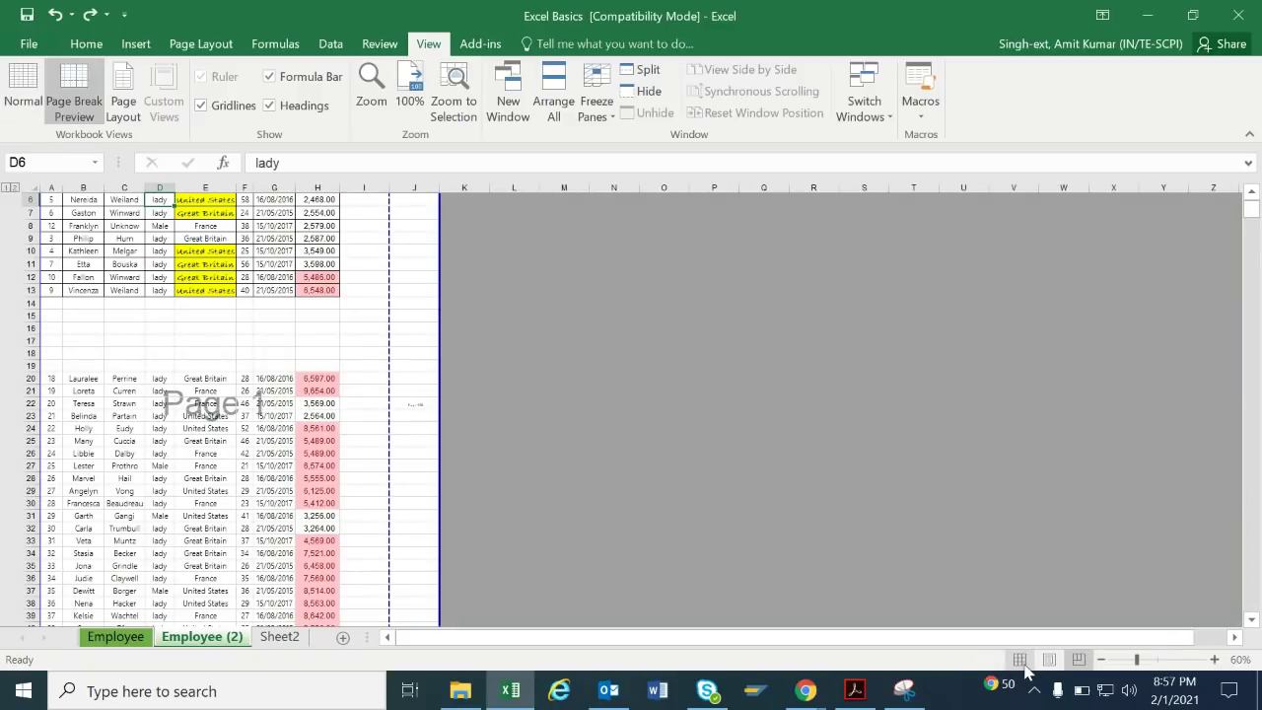
# Return Employee (2) to Normal view, scroll up to row 1, and select empty cell K8.
pyautogui.click(1020, 660)
pyautogui.hotkey('ctrl', 'z')
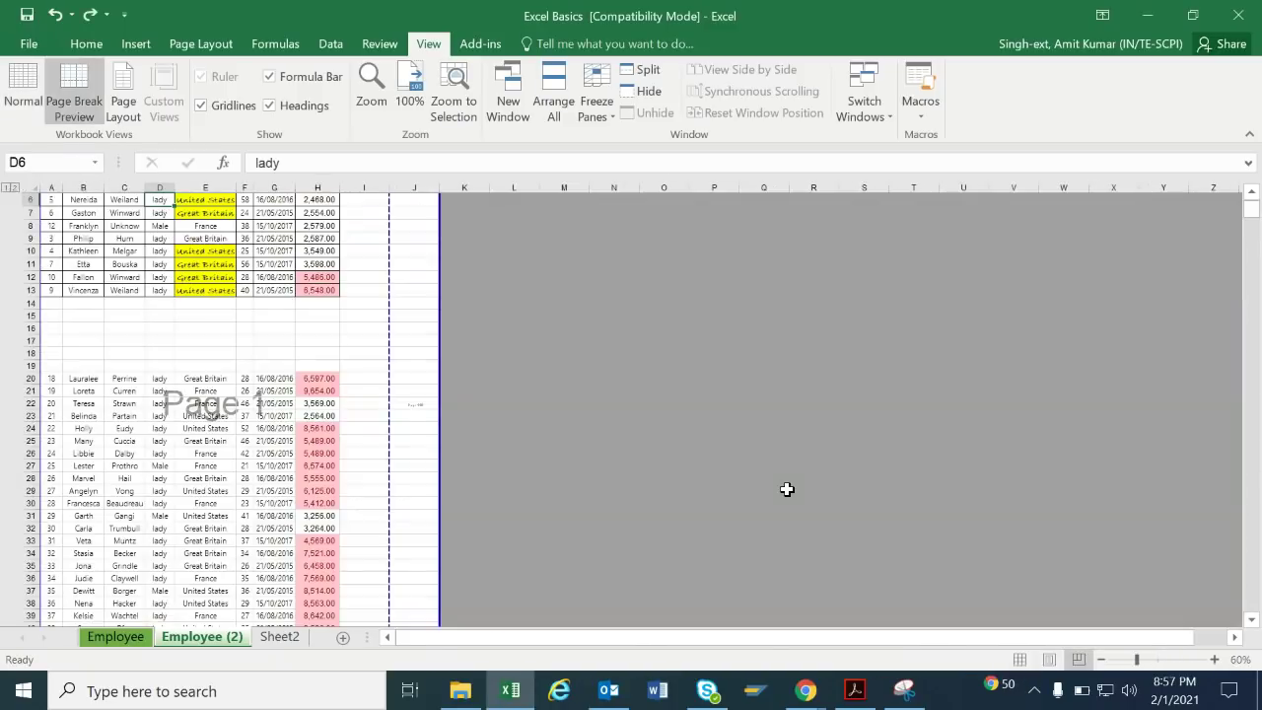
pyautogui.hotkey('ctrl', 'y')
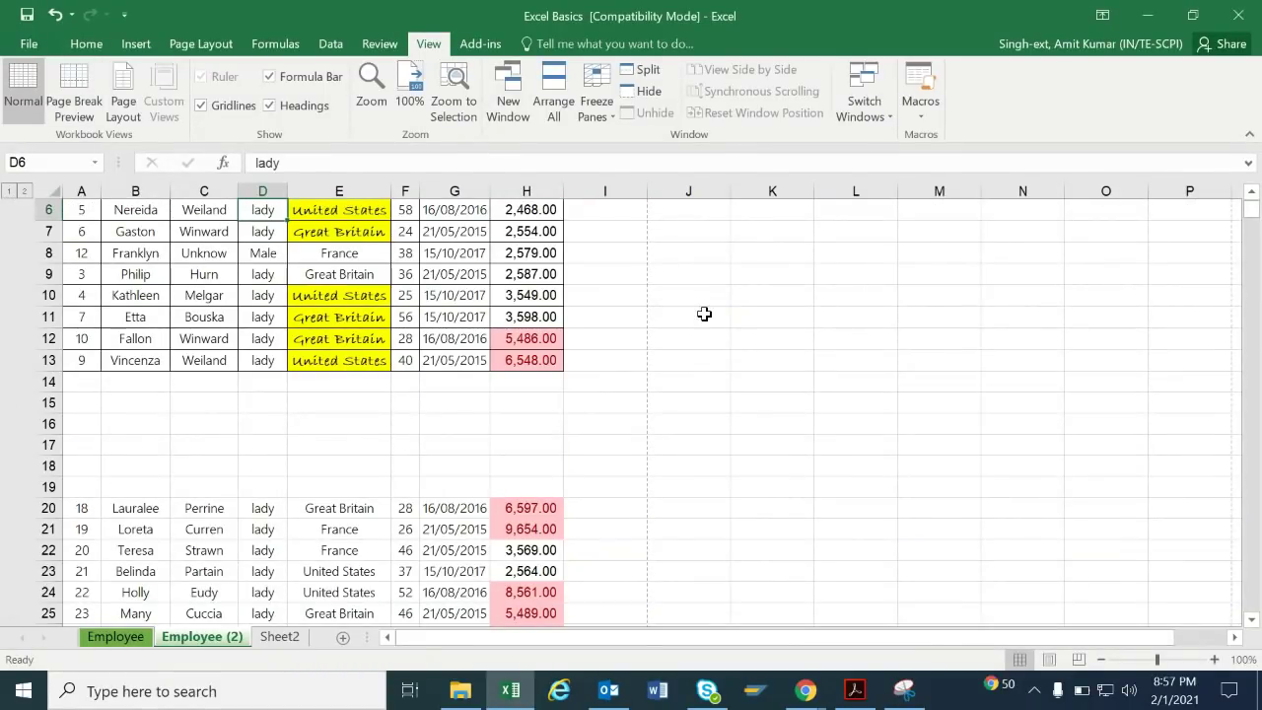
pyautogui.click(1252, 197)
pyautogui.click(1253, 197)
pyautogui.click(1252, 197)
pyautogui.click(1252, 197)
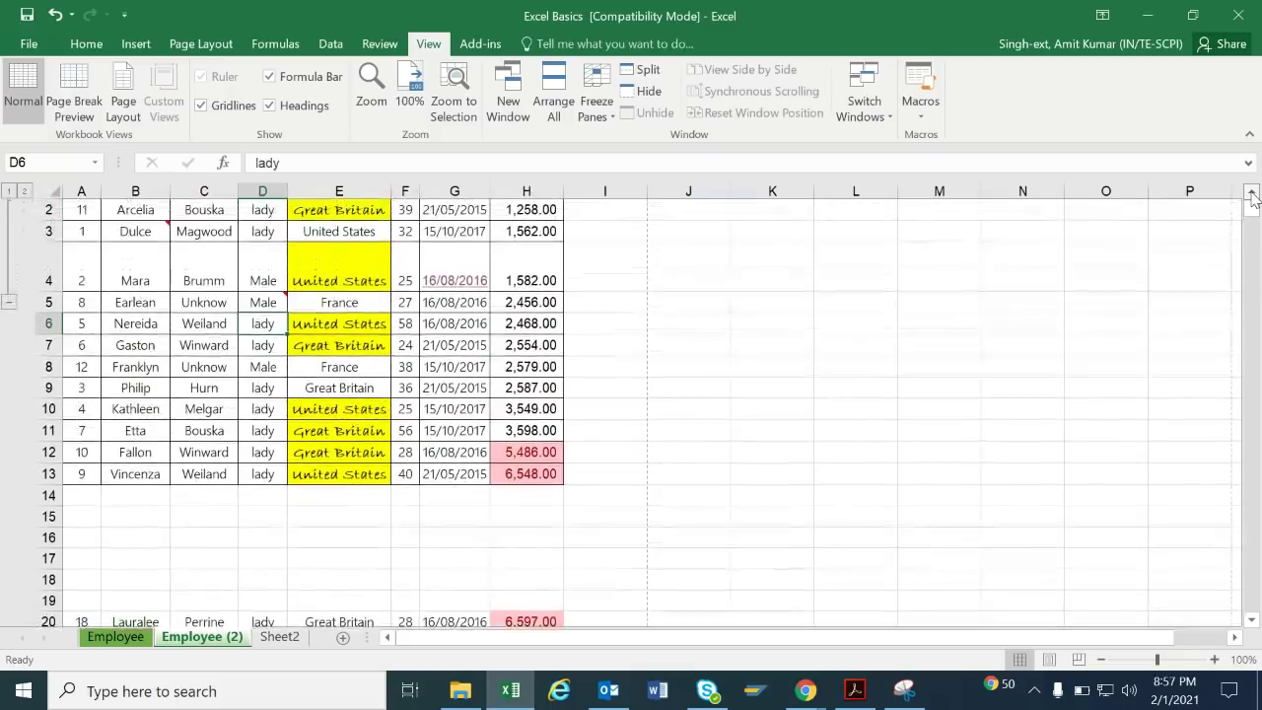
pyautogui.click(1252, 198)
pyautogui.click(744, 383)
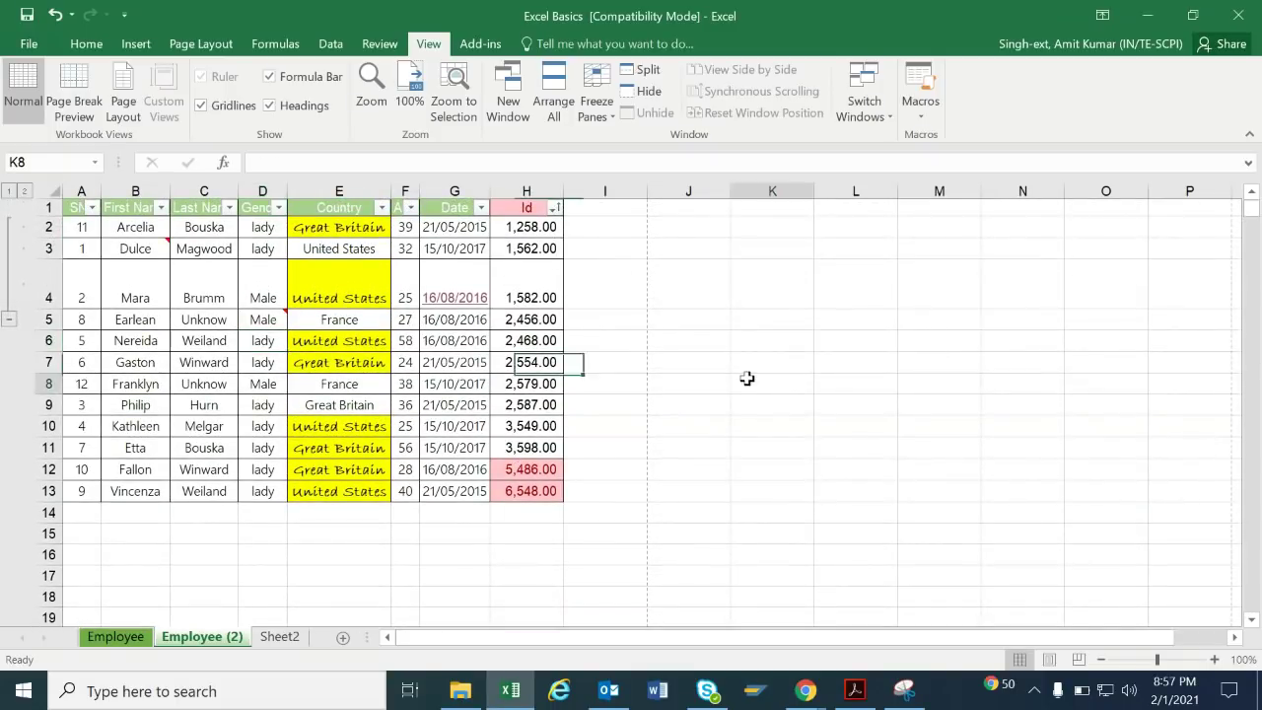
# Delete blank rows 14–19 so the Lauralee records follow row 13, then check column B.
pyautogui.click(155, 515)
pyautogui.hotkey('shift', 'space')
pyautogui.hotkey('shift', 'Down')
pyautogui.hotkey('shift', 'Down')
pyautogui.hotkey('shift', 'Down')
pyautogui.hotkey('shift', 'Down')
pyautogui.hotkey('shift', 'Down')
pyautogui.hotkey('shift', 'Down')
pyautogui.hotkey('shift', 'Down')
pyautogui.hotkey('shift', 'Down')
pyautogui.hotkey('shift', 'Down')
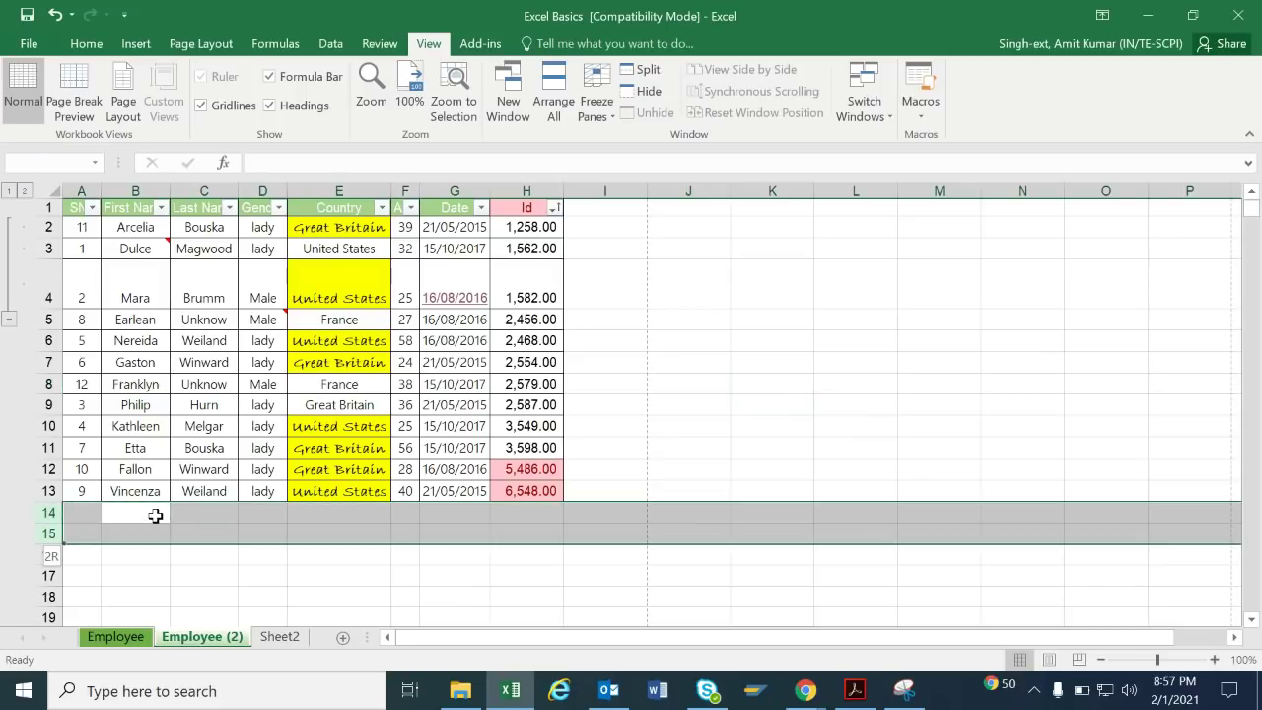
pyautogui.hotkey('shift', 'Up')
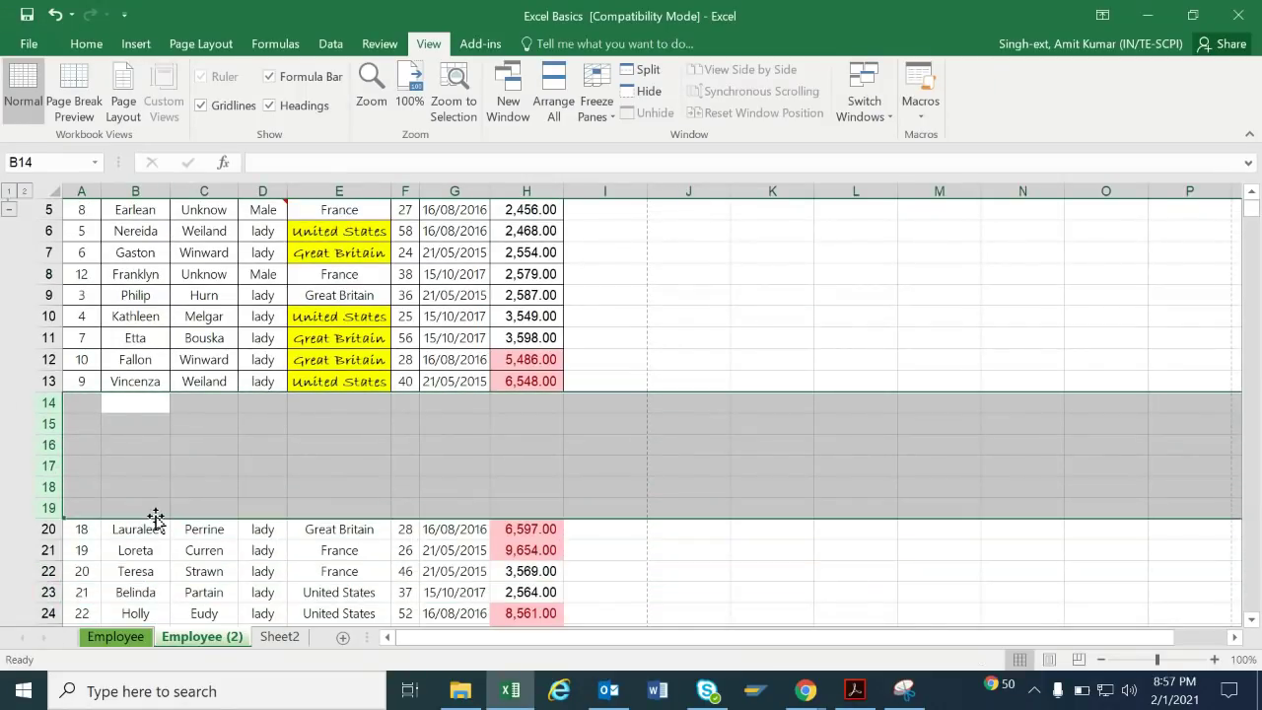
pyautogui.hotkey('ctrl', '-')
pyautogui.press('Up')
pyautogui.press('Up')
pyautogui.press('Up')
pyautogui.press('Up')
pyautogui.press('Up')
pyautogui.press('Up')
pyautogui.press('Up')
pyautogui.press('Up')
pyautogui.press('Up')
pyautogui.press('Up')
pyautogui.press('Up')
pyautogui.press('Up')
pyautogui.press('Up')
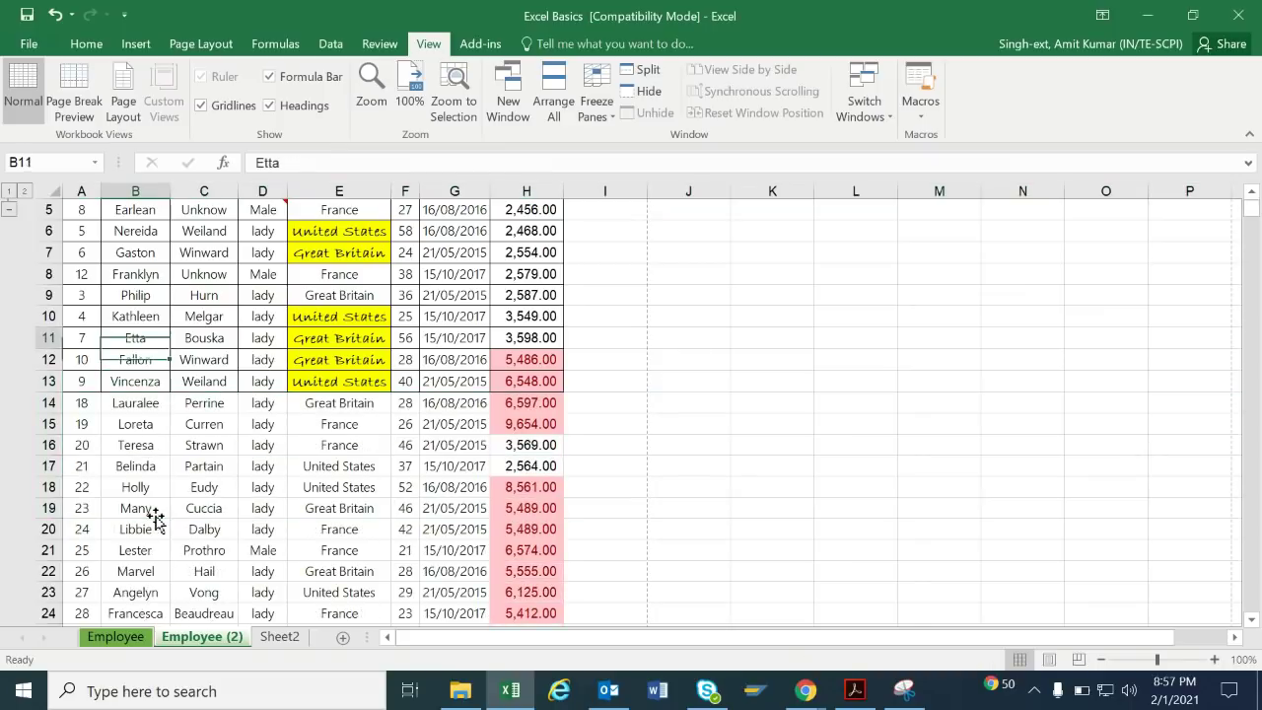
pyautogui.press('Down')
pyautogui.press('Down')
pyautogui.press('Down')
pyautogui.press('Down')
pyautogui.press('Down')
pyautogui.press('Down')
pyautogui.press('Down')
pyautogui.press('Down')
pyautogui.press('Down')
pyautogui.press('Down')
pyautogui.press('Down')
pyautogui.press('Down')
pyautogui.press('Down')
pyautogui.press('Down')
pyautogui.press('Down')
pyautogui.press('Down')
pyautogui.press('Down')
pyautogui.press('Down')
pyautogui.press('Down')
pyautogui.press('Down')
pyautogui.press('Down')
pyautogui.press('Down')
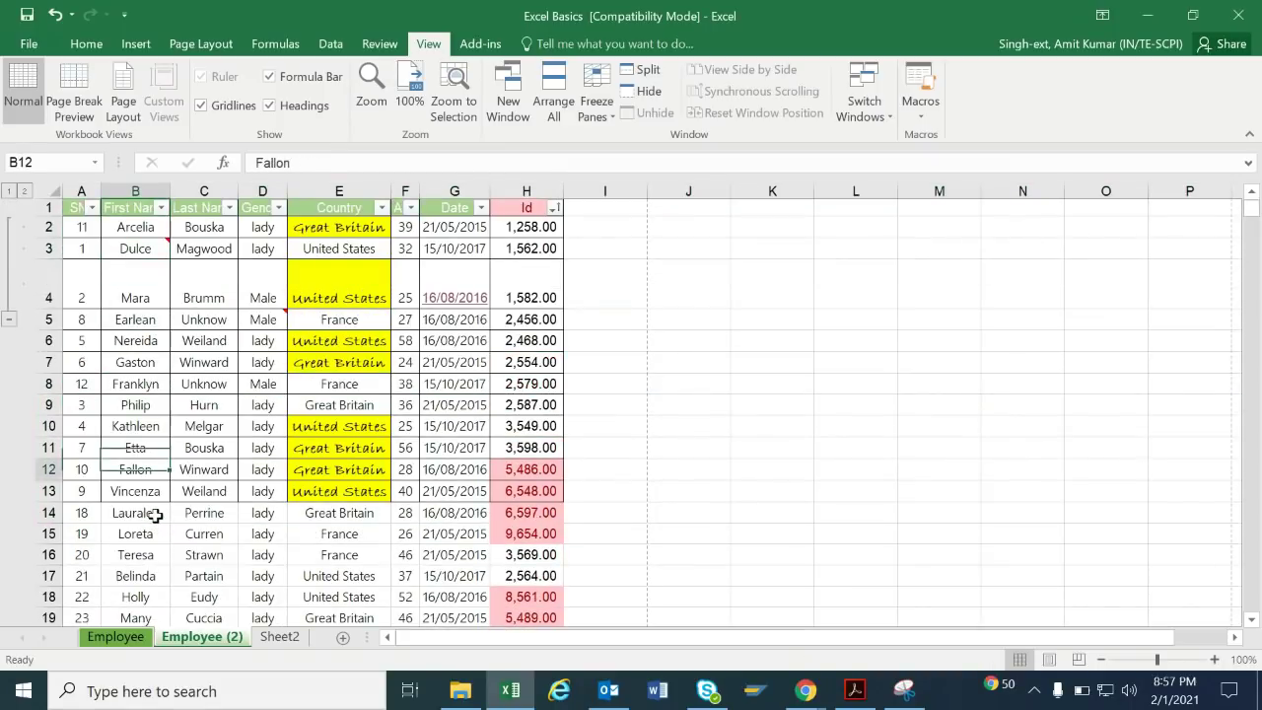
pyautogui.press('Down')
pyautogui.press('Down')
pyautogui.press('Down')
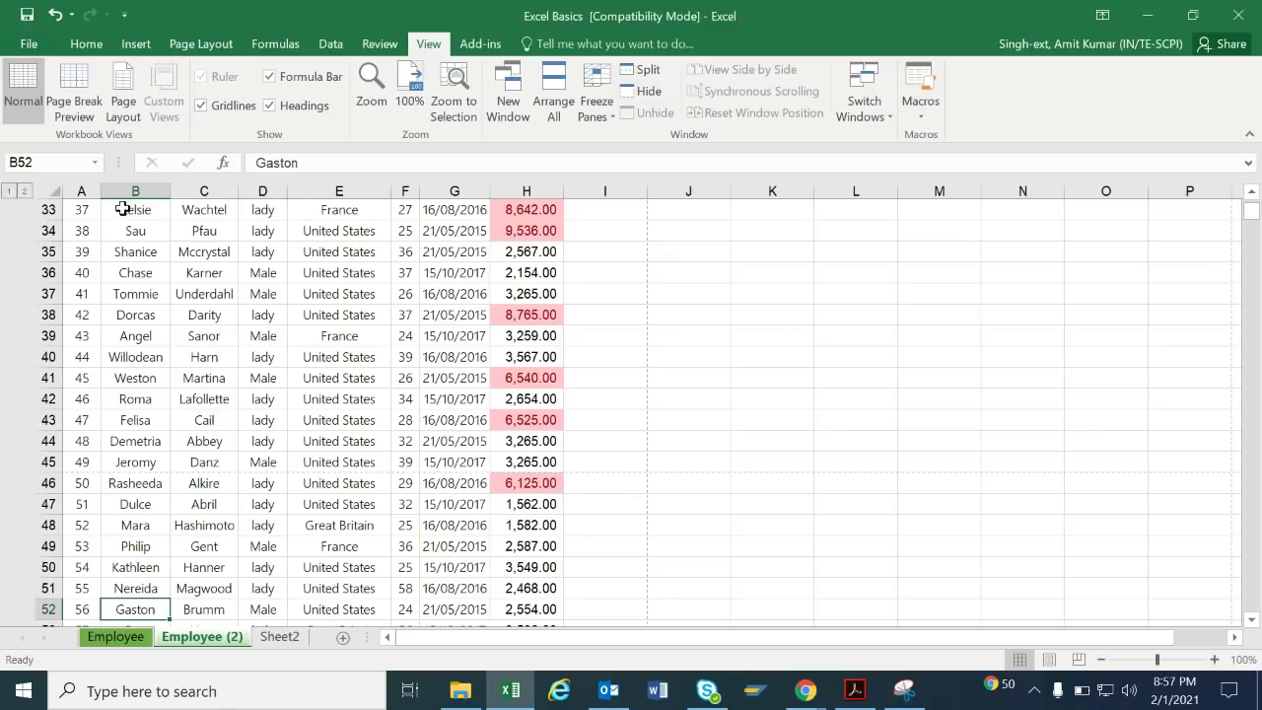
# Freeze the top row of the Employee (2) sheet.
pyautogui.press('Down')
pyautogui.press('Up')
pyautogui.press('Up')
pyautogui.press('Up')
pyautogui.press('Up')
pyautogui.press('Up')
pyautogui.press('Up')
pyautogui.press('Up')
pyautogui.press('Up')
pyautogui.press('Up')
pyautogui.press('Up')
pyautogui.press('Up')
pyautogui.press('Up')
pyautogui.press('Up')
pyautogui.press('Up')
pyautogui.press('Up')
pyautogui.press('Up')
pyautogui.press('Up')
pyautogui.press('Up')
pyautogui.press('Up')
pyautogui.press('Up')
pyautogui.press('Up')
pyautogui.press('Up')
pyautogui.press('Up')
pyautogui.press('Up')
pyautogui.press('Up')
pyautogui.press('Up')
pyautogui.press('Up')
pyautogui.press('Up')
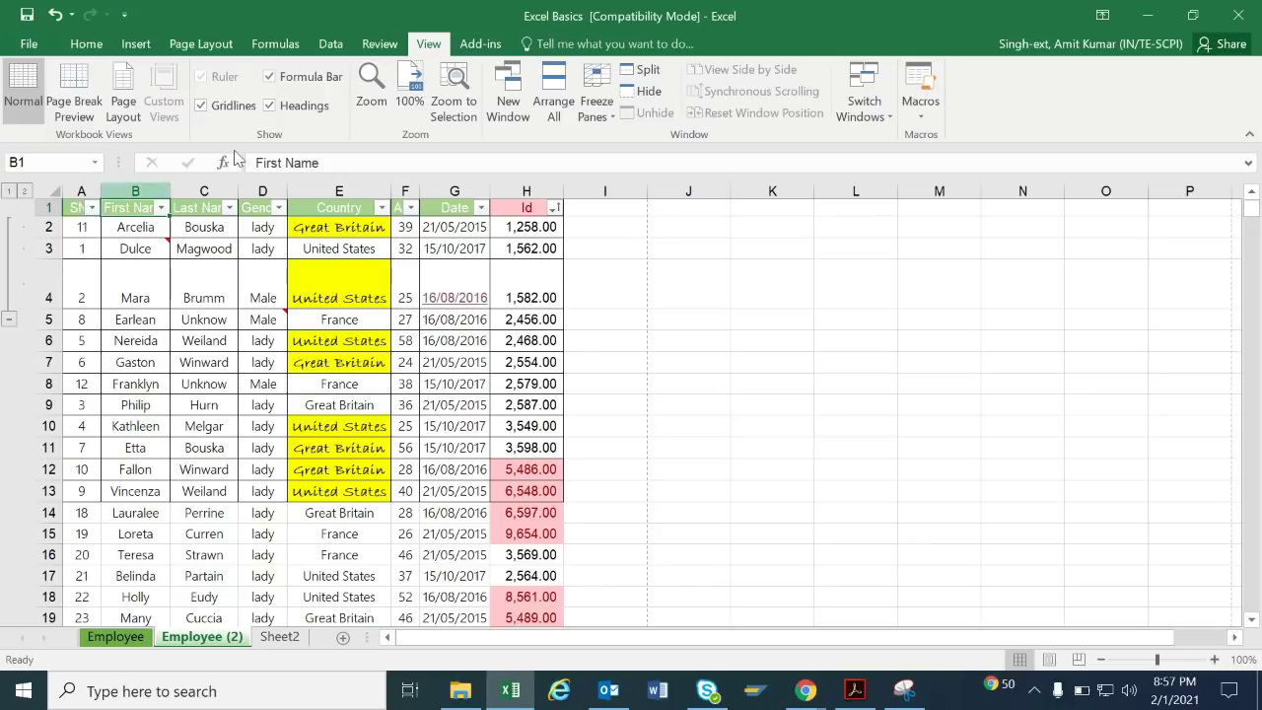
pyautogui.click(610, 106)
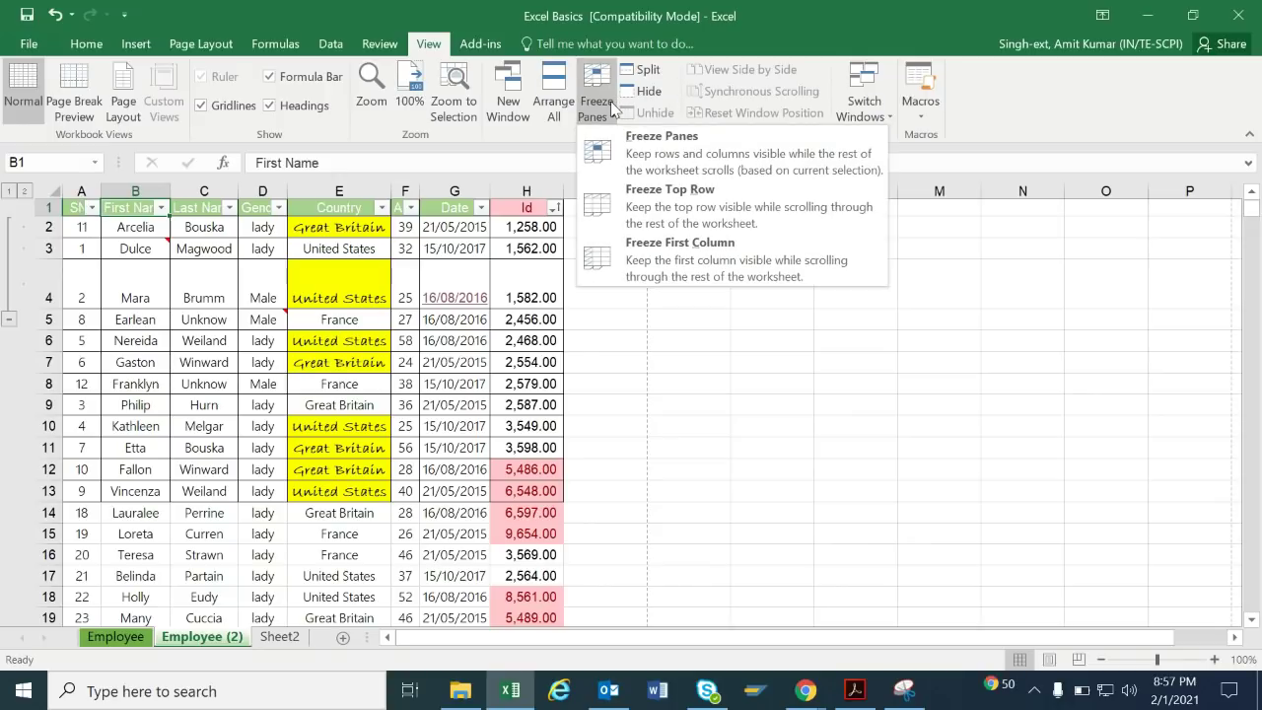
pyautogui.click(747, 224)
# Move down to row 60 and across the columns to confirm the header stays visible.
pyautogui.press('Down')
pyautogui.press('Down')
pyautogui.press('Down')
pyautogui.press('Down')
pyautogui.press('Down')
pyautogui.press('Down')
pyautogui.press('Down')
pyautogui.press('Down')
pyautogui.press('Down')
pyautogui.press('Down')
pyautogui.press('Down')
pyautogui.press('Down')
pyautogui.press('Down')
pyautogui.press('Down')
pyautogui.press('Down')
pyautogui.press('Down')
pyautogui.press('Down')
pyautogui.press('Down')
pyautogui.press('Down')
pyautogui.press('Down')
pyautogui.press('Down')
pyautogui.press('Down')
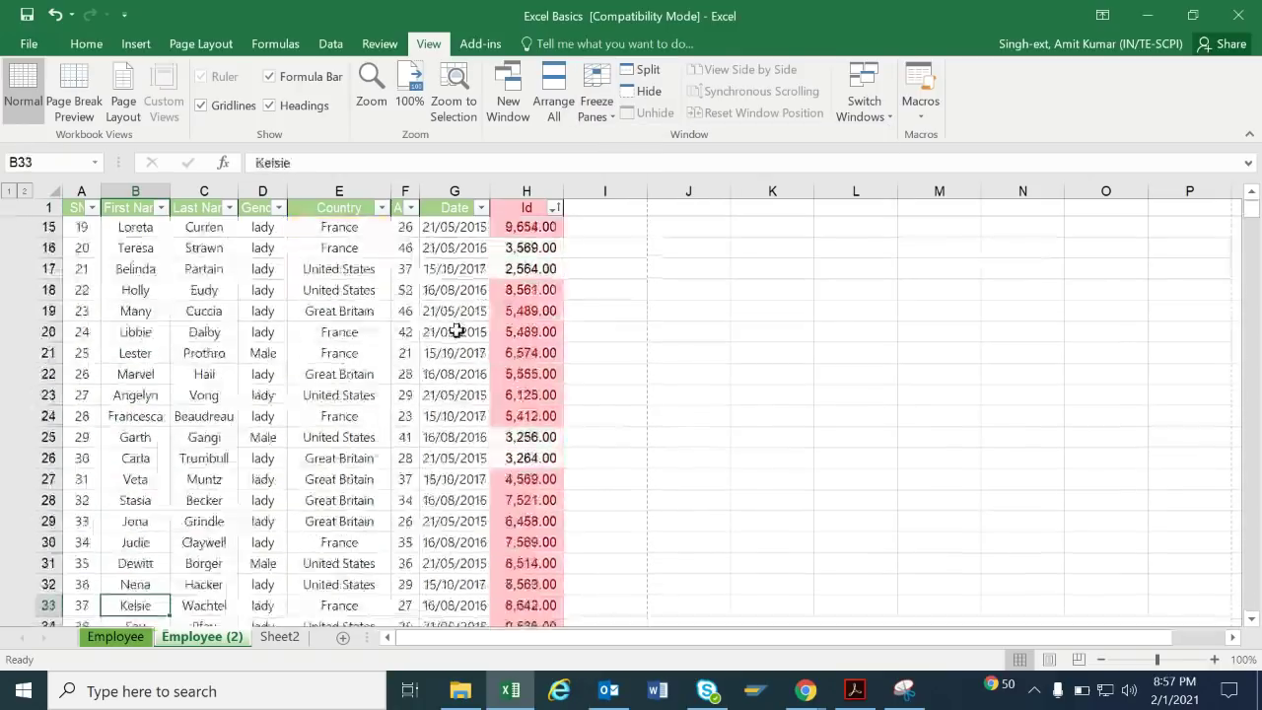
pyautogui.press('Down')
pyautogui.press('Down')
pyautogui.press('Down')
pyautogui.press('Down')
pyautogui.press('Down')
pyautogui.press('Down')
pyautogui.press('Down')
pyautogui.press('Down')
pyautogui.press('Down')
pyautogui.press('Down')
pyautogui.press('Down')
pyautogui.press('Down')
pyautogui.press('Down')
pyautogui.press('Down')
pyautogui.press('Down')
pyautogui.press('Down')
pyautogui.press('Down')
pyautogui.press('Down')
pyautogui.press('Down')
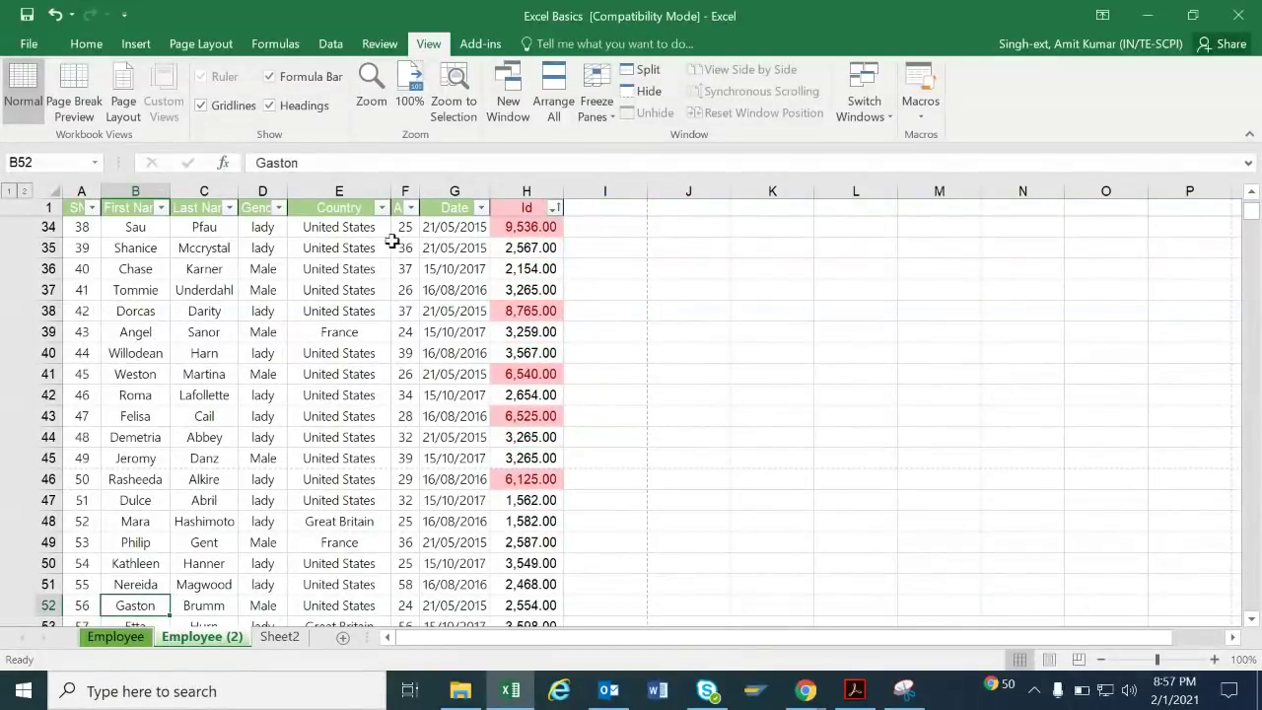
pyautogui.press('Down')
pyautogui.press('Down')
pyautogui.press('Down')
pyautogui.press('Down')
pyautogui.press('Down')
pyautogui.press('Down')
pyautogui.press('Down')
pyautogui.press('Down')
pyautogui.press('Right')
pyautogui.press('Right')
pyautogui.press('Right')
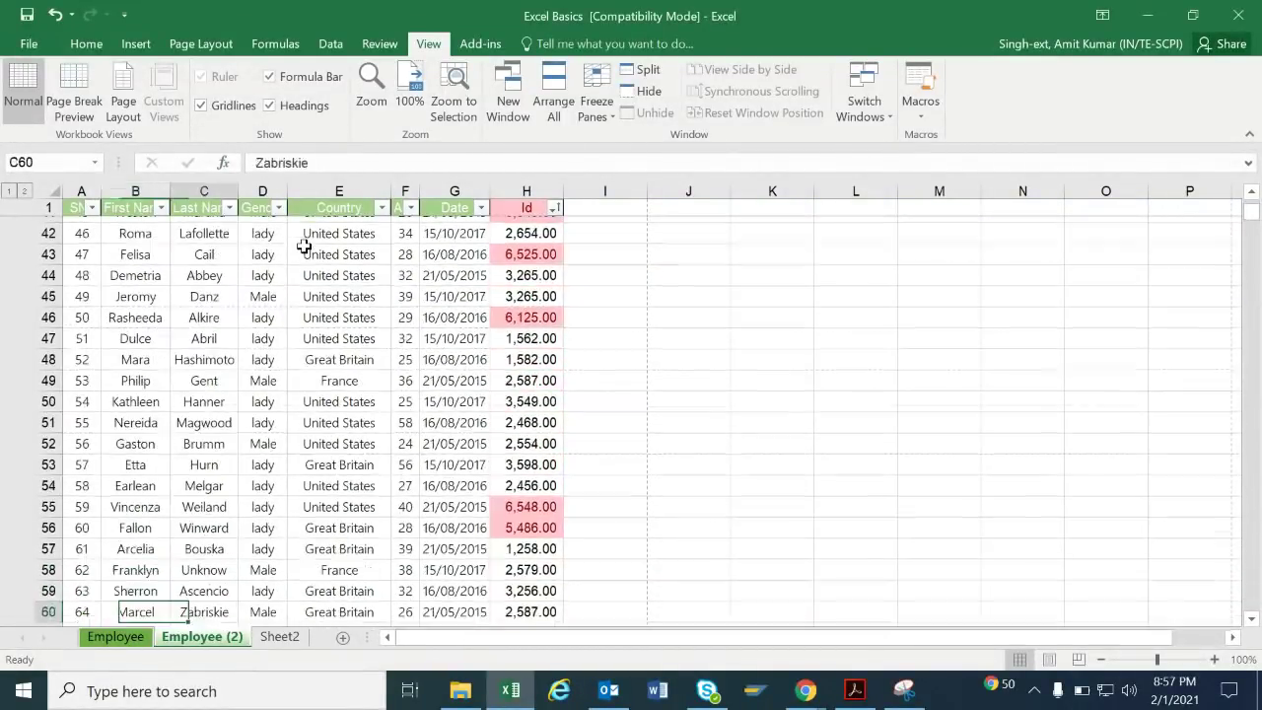
pyautogui.press('Left')
pyautogui.press('Up')
pyautogui.press('Up')
pyautogui.press('Up')
pyautogui.press('Up')
pyautogui.press('Up')
pyautogui.press('Up')
pyautogui.press('Up')
pyautogui.press('Up')
pyautogui.press('Up')
pyautogui.press('Up')
pyautogui.press('Up')
pyautogui.press('Up')
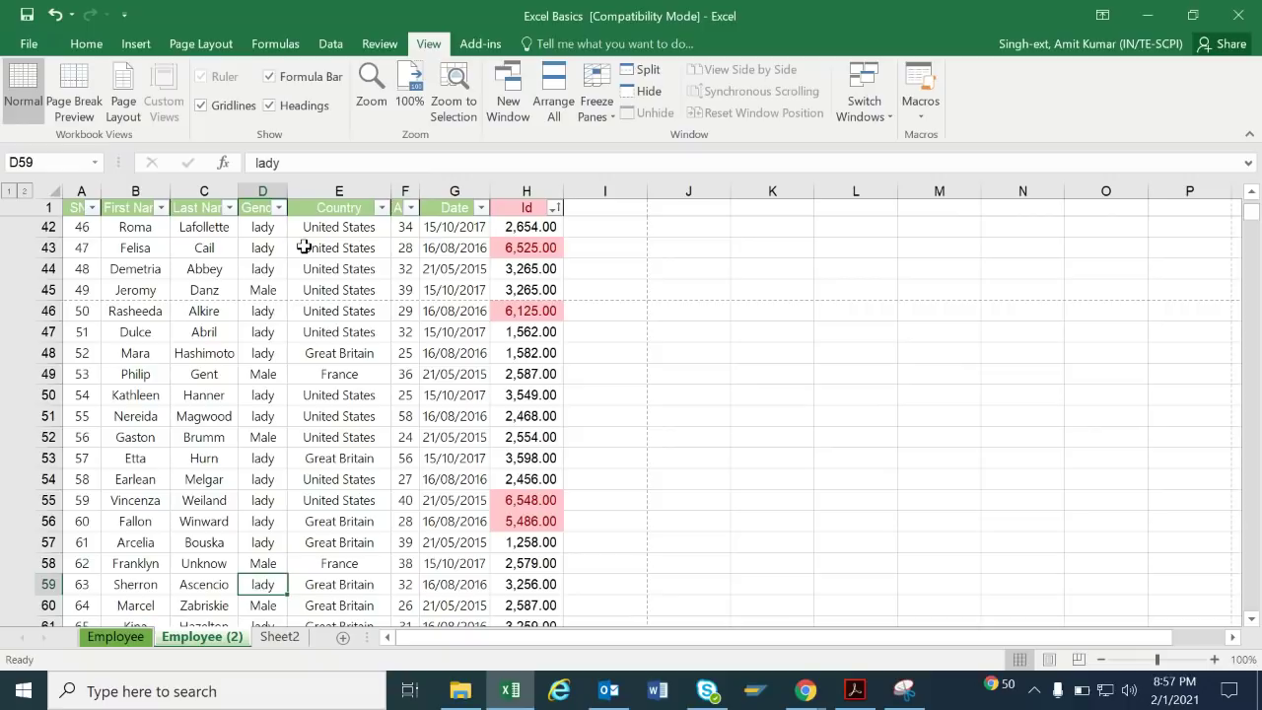
pyautogui.press('Down')
pyautogui.press('Right')
pyautogui.press('Right')
pyautogui.press('Up')
pyautogui.press('Up')
pyautogui.press('Up')
pyautogui.press('Up')
pyautogui.press('Up')
pyautogui.press('Up')
pyautogui.press('Up')
pyautogui.press('Up')
pyautogui.press('Up')
pyautogui.press('Up')
pyautogui.press('Up')
pyautogui.press('Up')
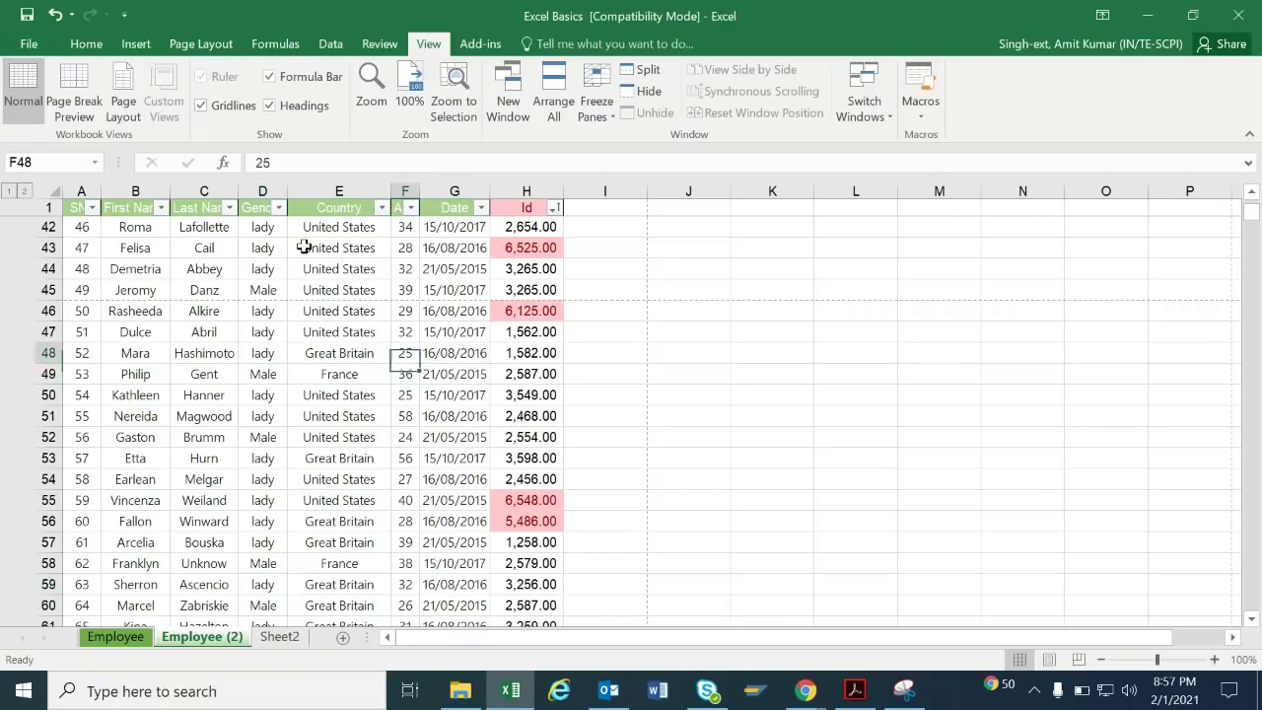
pyautogui.press('Up')
pyautogui.press('Up')
pyautogui.press('Up')
pyautogui.press('Up')
pyautogui.press('Up')
pyautogui.press('Up')
pyautogui.press('Up')
pyautogui.press('Up')
pyautogui.press('Up')
pyautogui.press('Up')
pyautogui.press('Up')
pyautogui.press('Up')
pyautogui.press('Up')
pyautogui.press('Up')
pyautogui.press('Up')
pyautogui.press('Up')
pyautogui.press('Up')
pyautogui.press('Up')
pyautogui.press('Up')
pyautogui.press('Up')
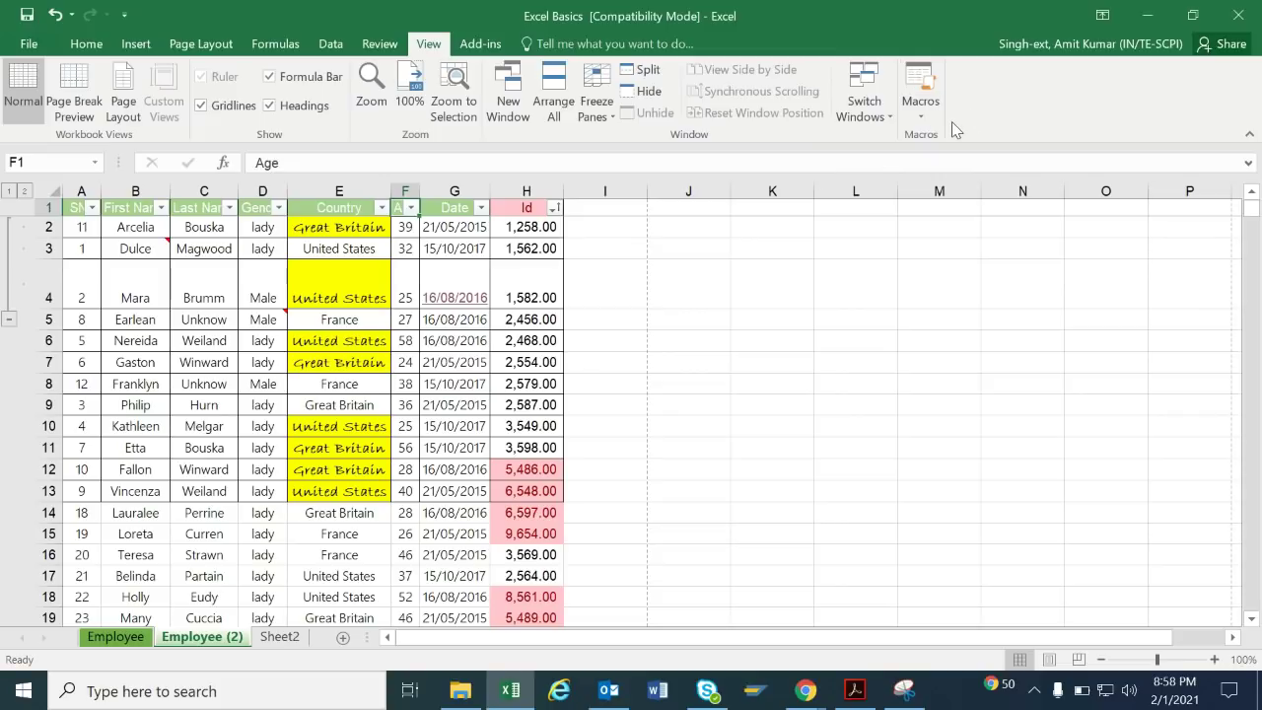
# Create a new blank workbook Book1, then return to Excel Basics.
pyautogui.click(887, 104)
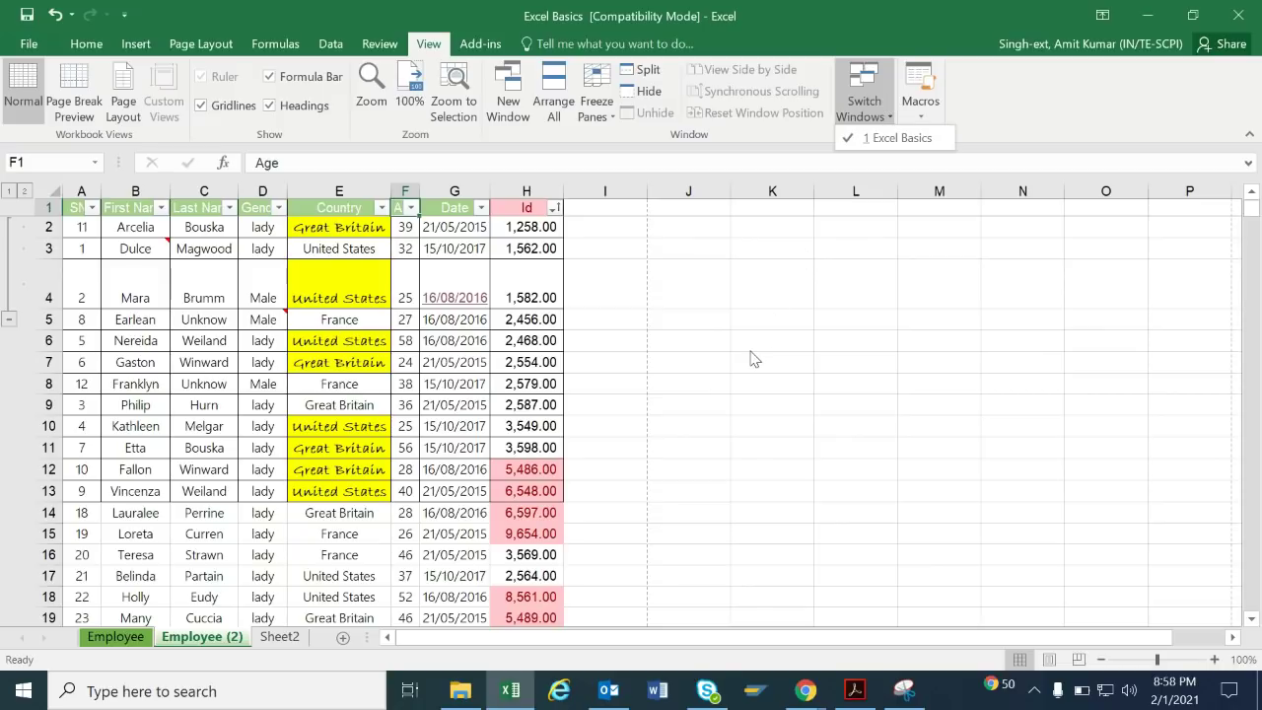
pyautogui.click(835, 319)
pyautogui.click(834, 319)
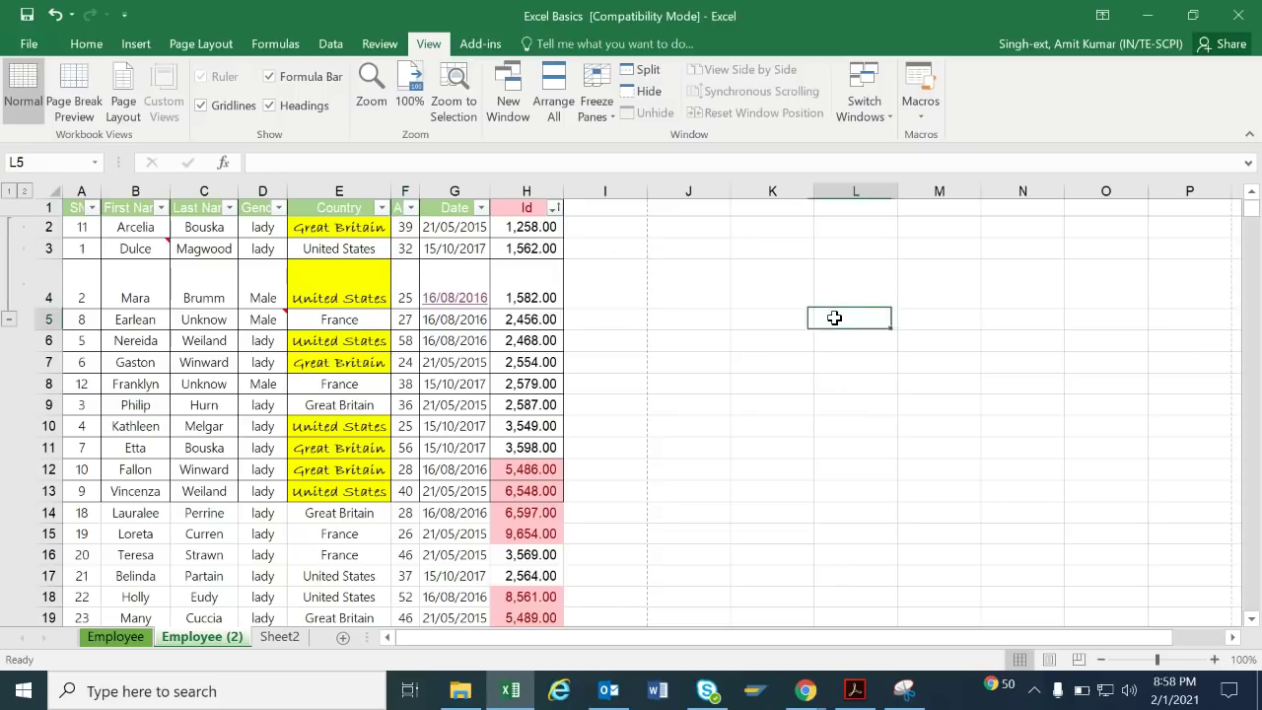
pyautogui.hotkey('ctrl', 'n')
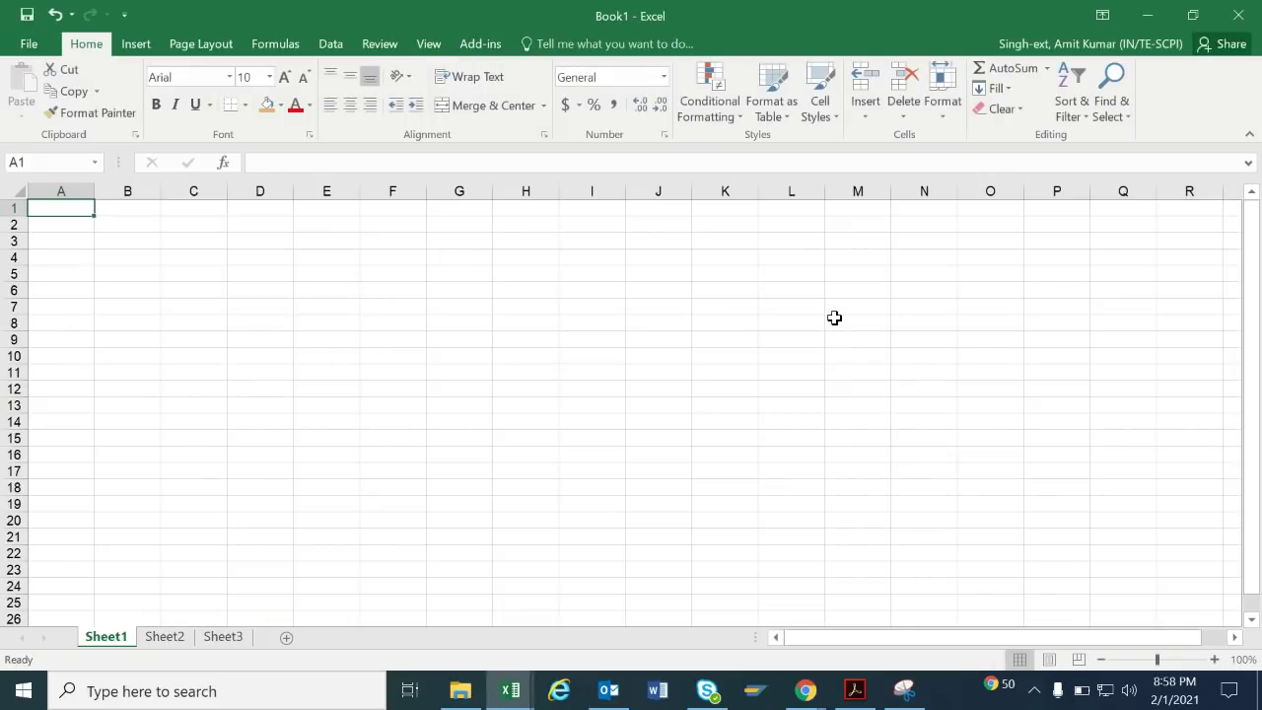
pyautogui.hotkey('alt', 'Tab')
# Switch between Book1 and Excel Basics via Switch Windows and Alt+Tab, ending on Excel Basics.
pyautogui.click(880, 120)
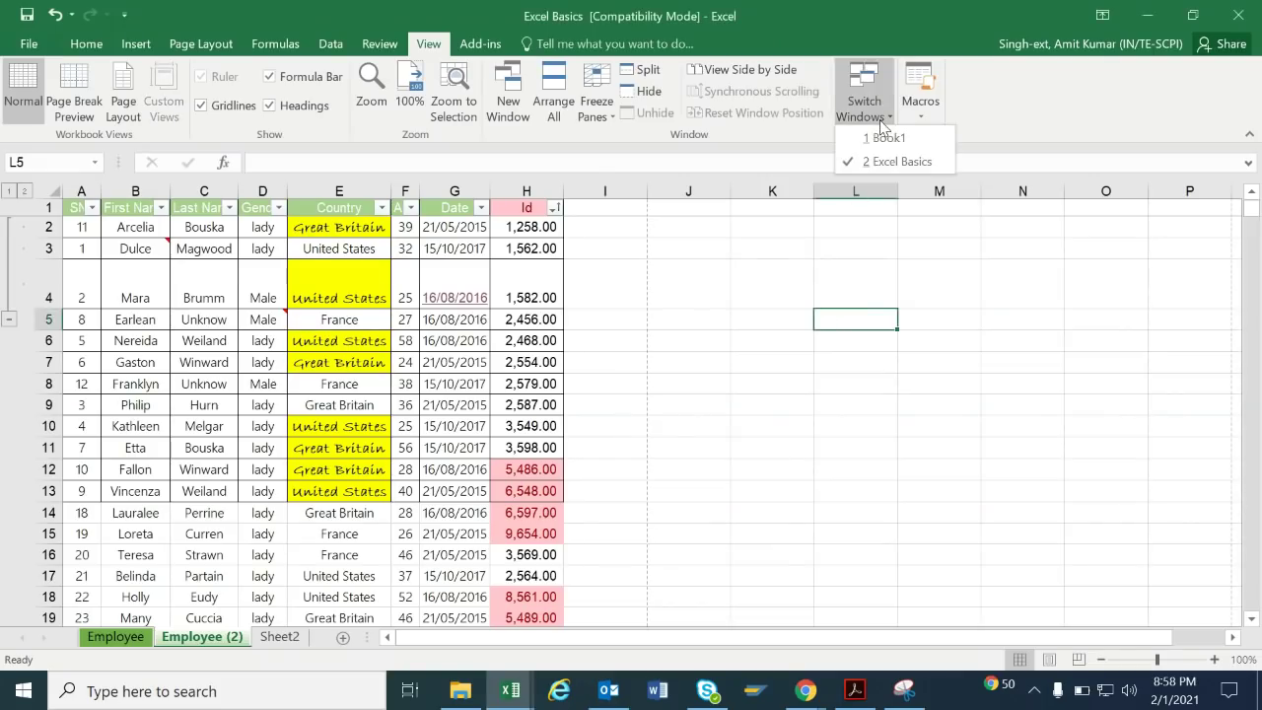
pyautogui.click(884, 137)
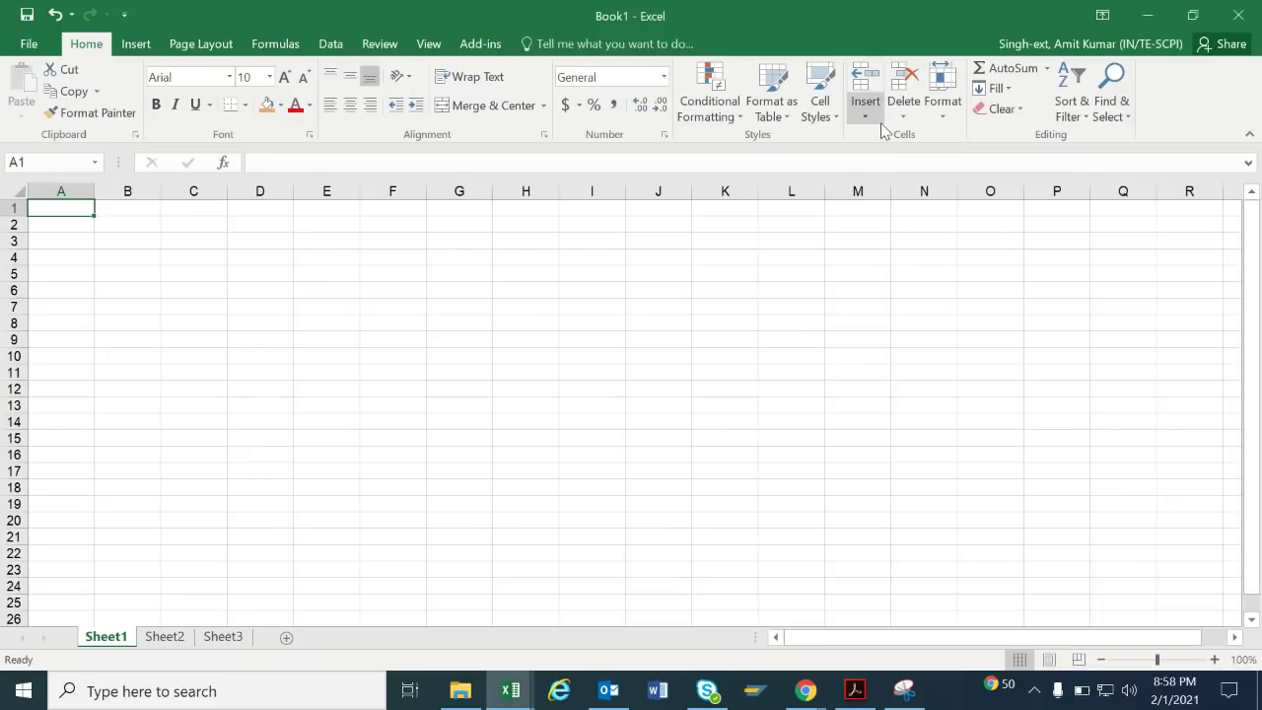
pyautogui.click(428, 43)
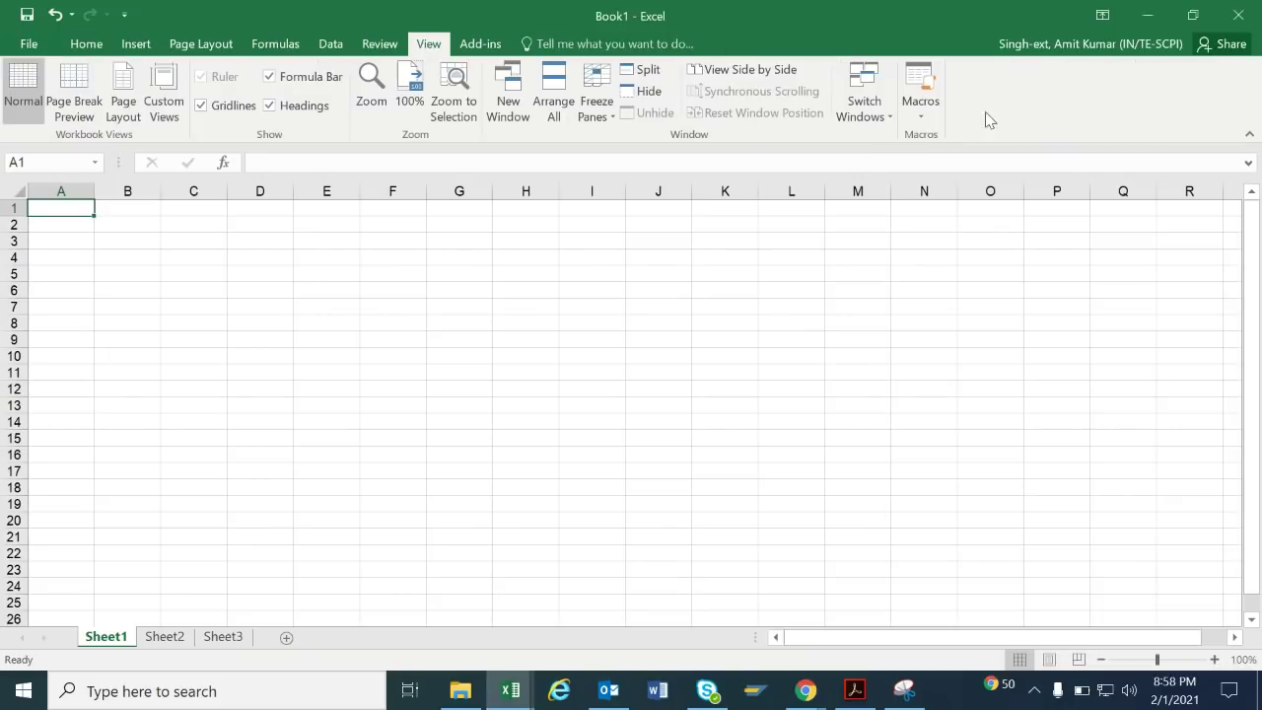
pyautogui.click(863, 103)
pyautogui.click(876, 162)
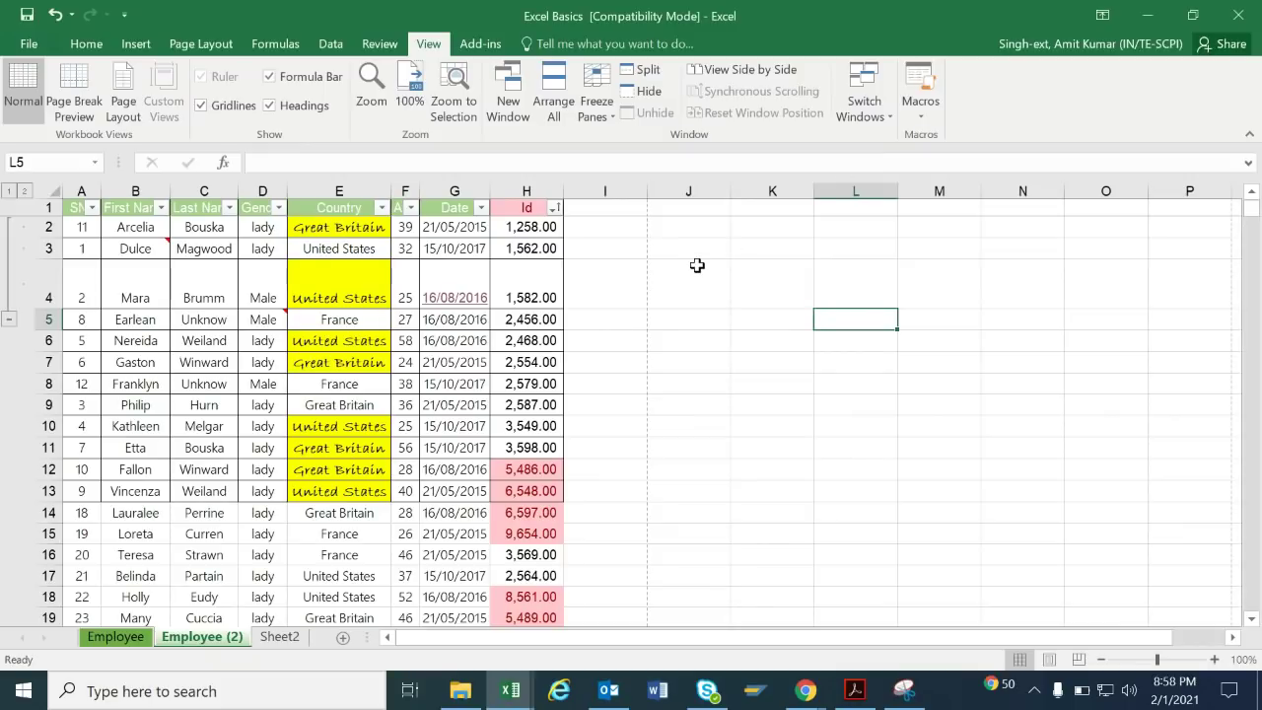
pyautogui.hotkey('alt', 'Tab')
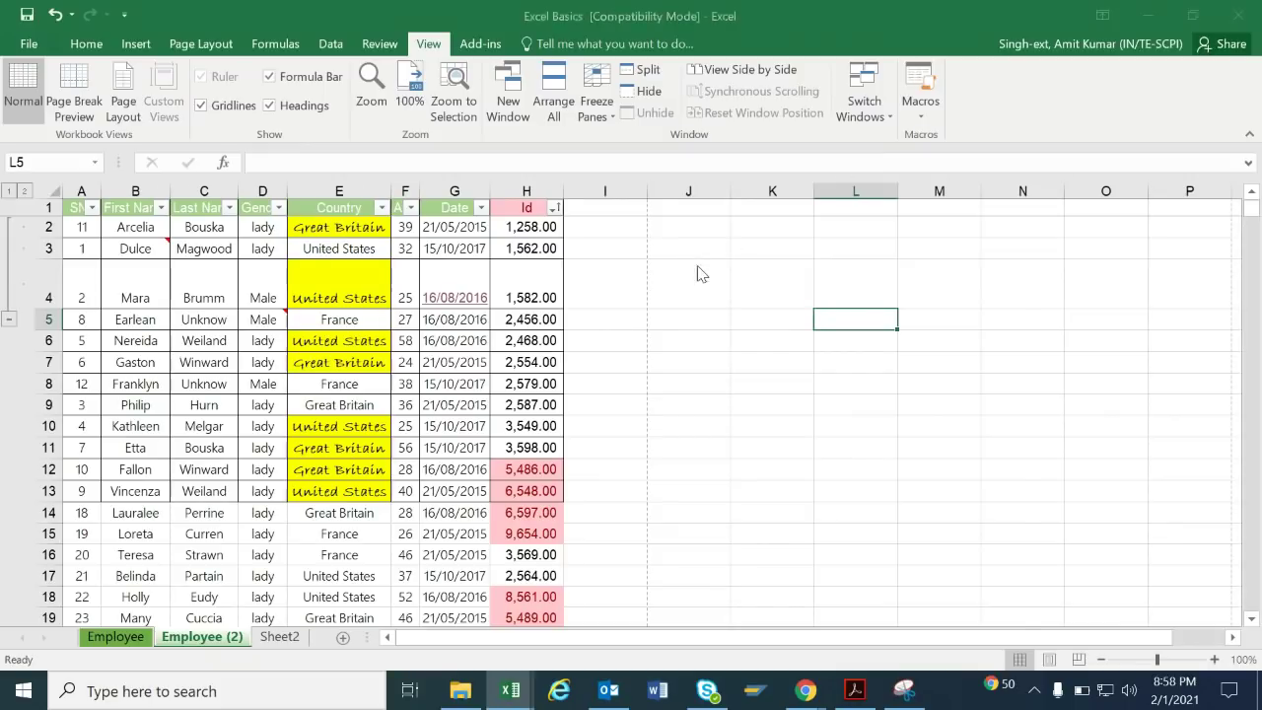
pyautogui.hotkey('alt', 'Tab')
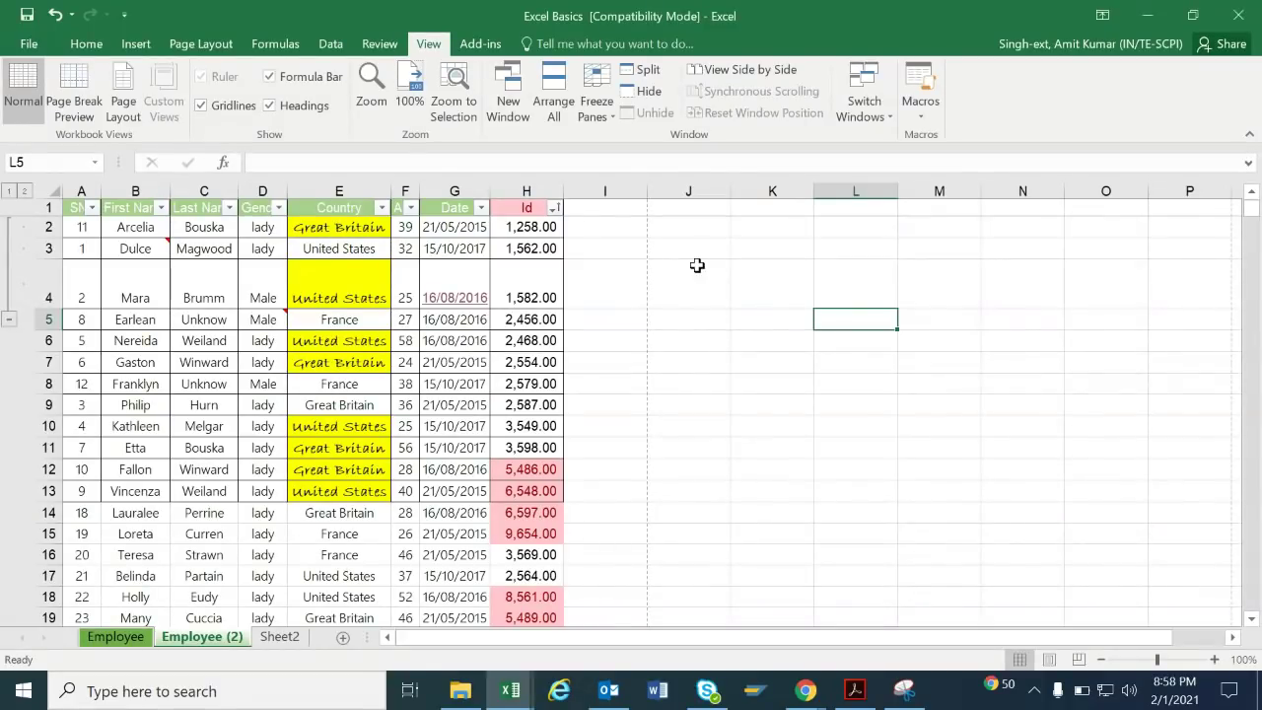
pyautogui.click(837, 274)
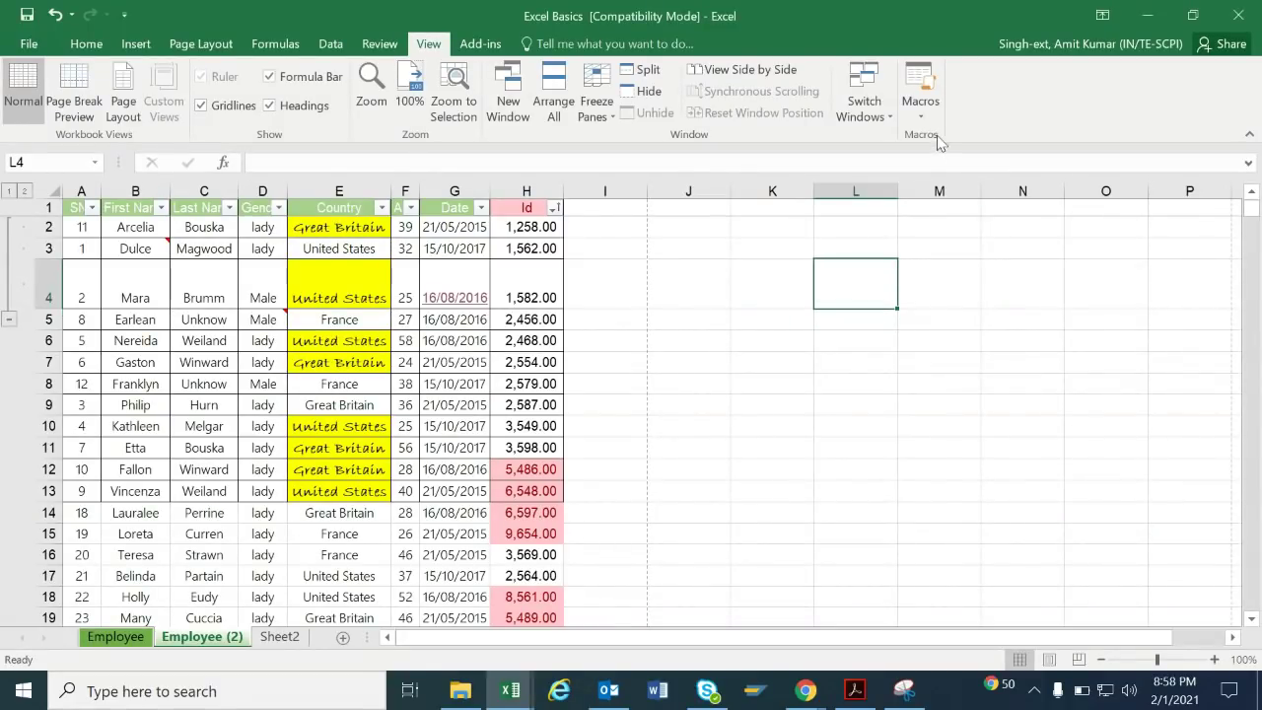
pyautogui.click(921, 108)
pyautogui.click(709, 274)
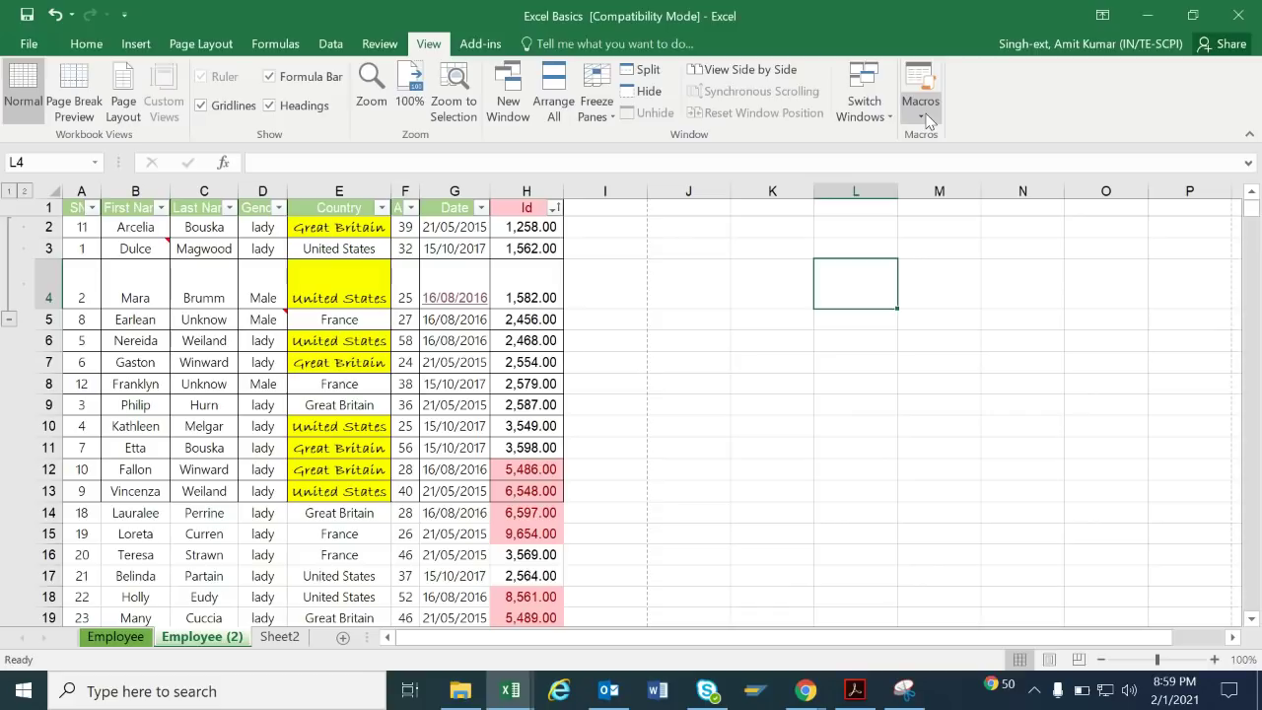
pyautogui.click(687, 291)
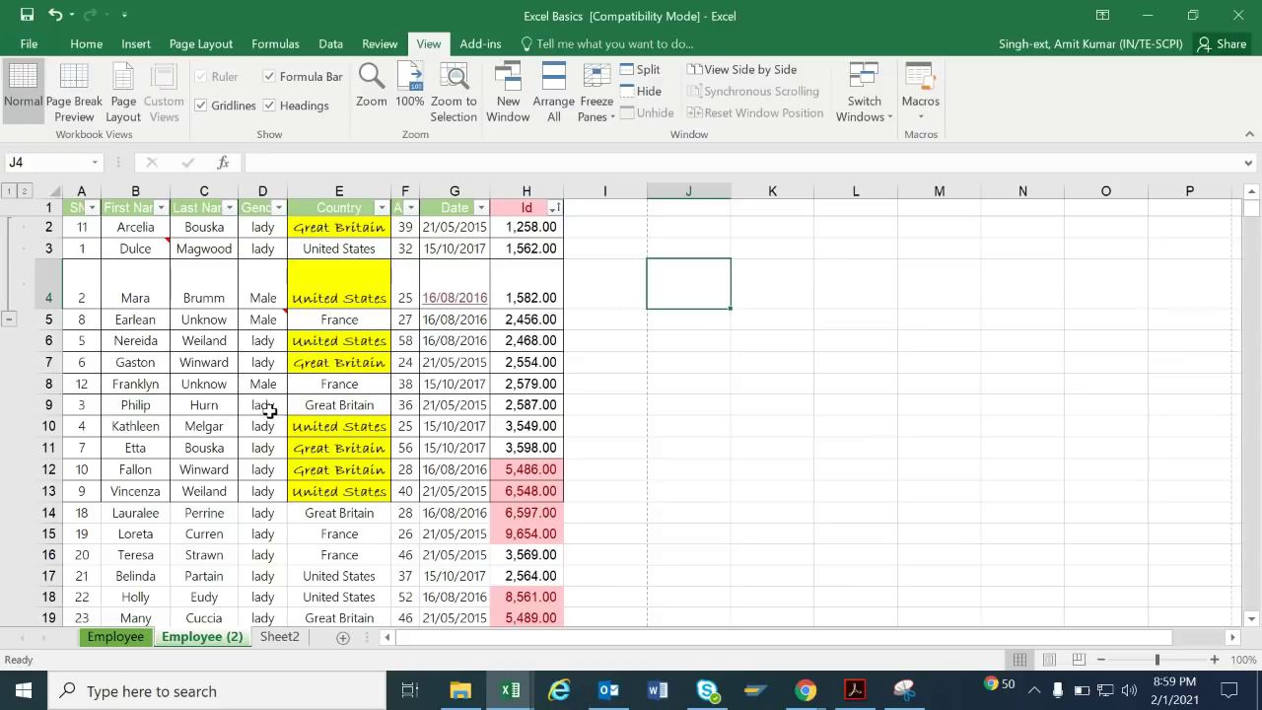
# Check Sheet2's tab options, then hide the Employee (2) sheet.
pyautogui.click(266, 640)
pyautogui.rightClick(265, 643)
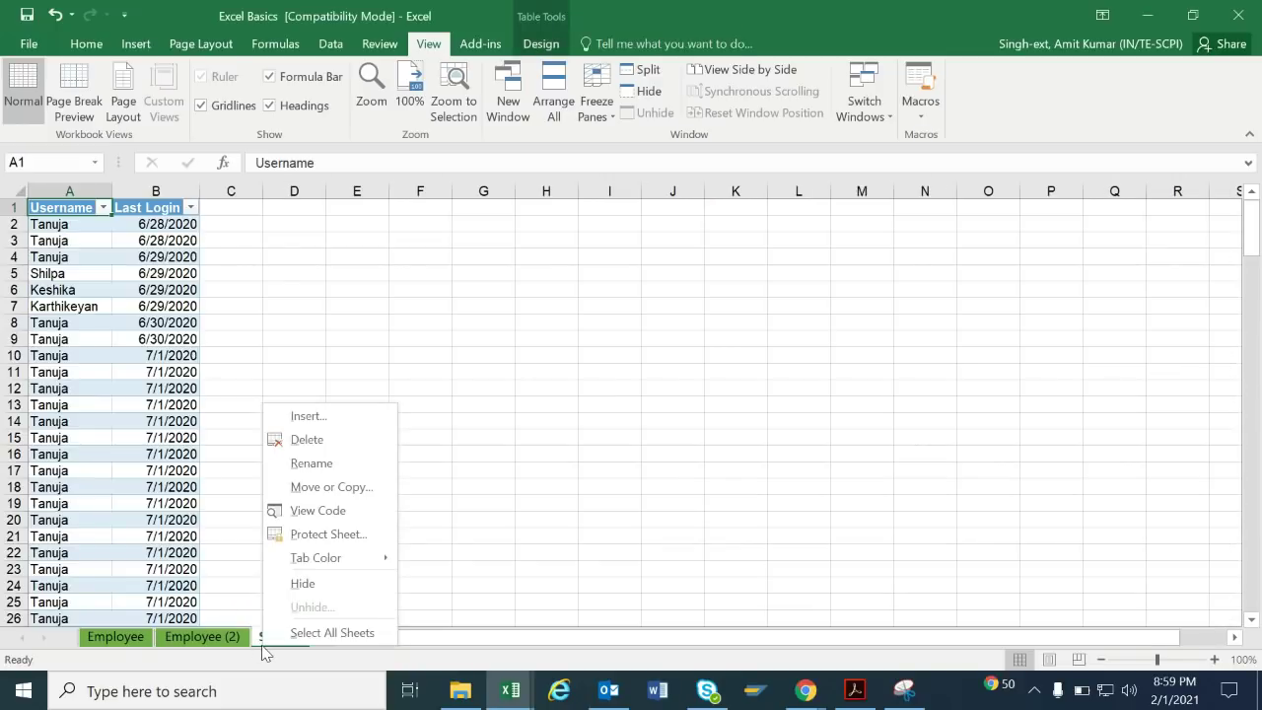
pyautogui.click(131, 646)
pyautogui.click(209, 638)
pyautogui.rightClick(209, 638)
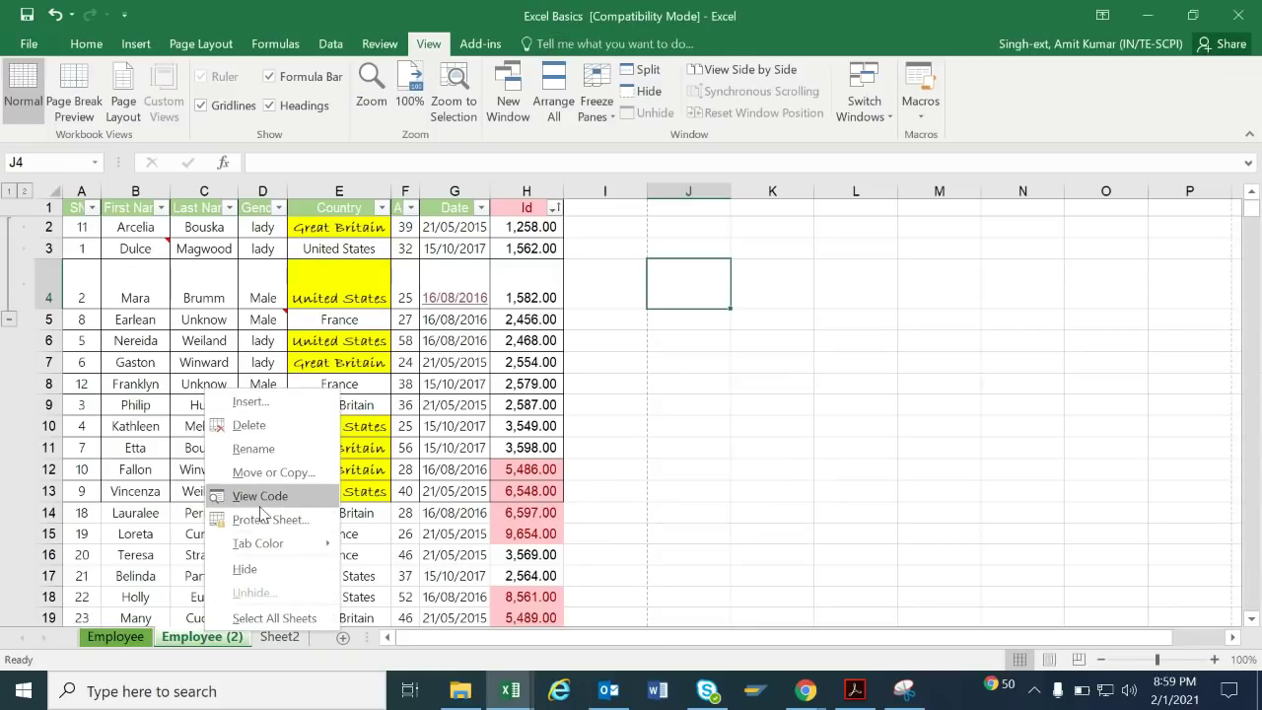
pyautogui.moveTo(278, 554)
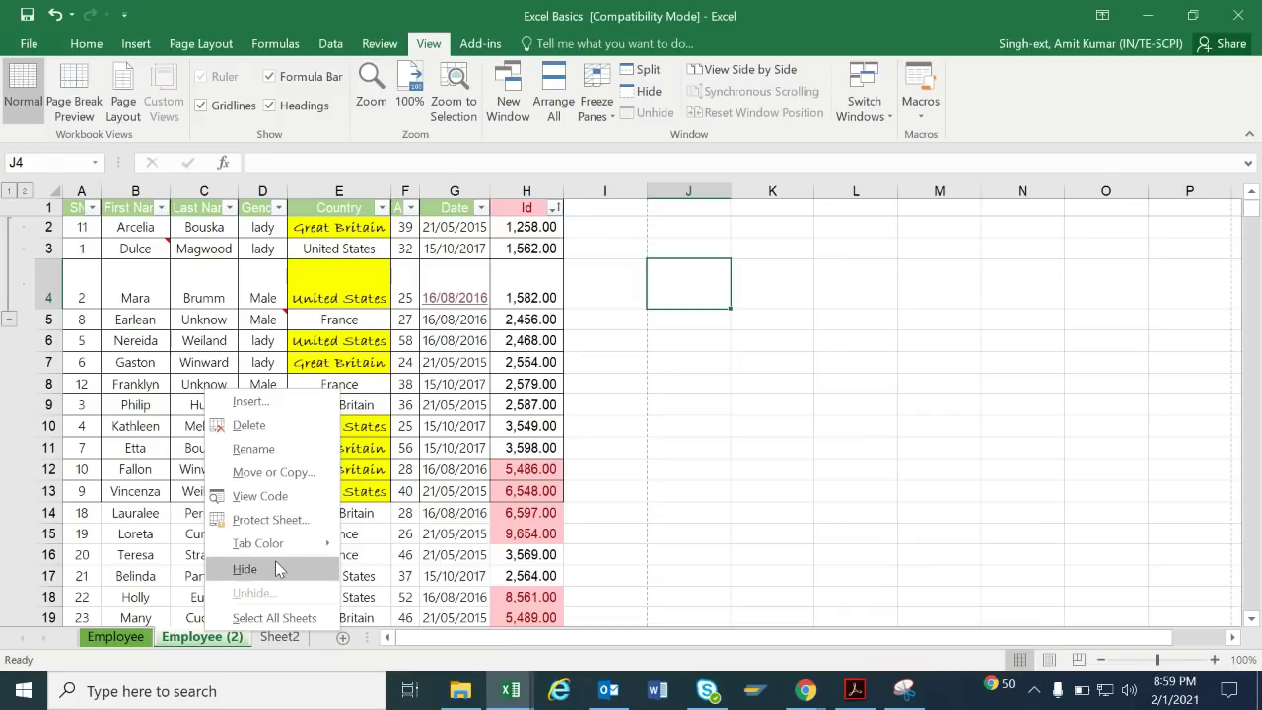
pyautogui.click(276, 568)
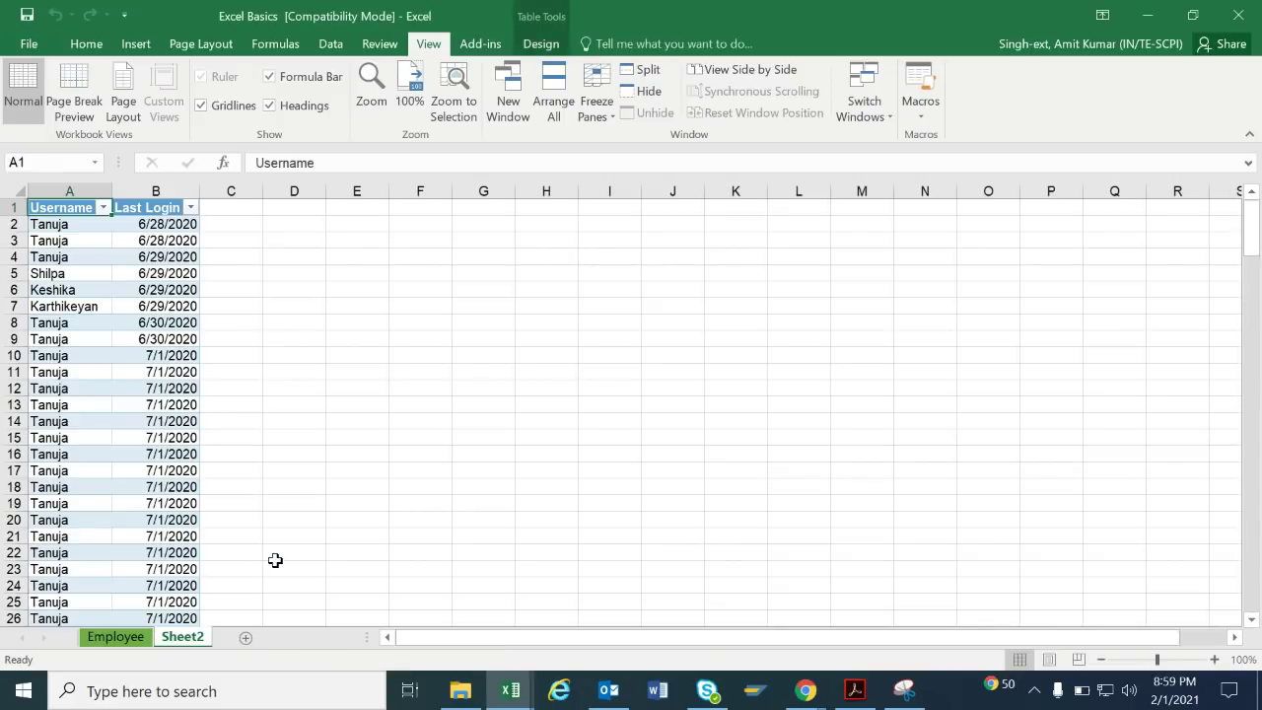
# Unhide Employee (2) through the Unhide dialog from the Employee sheet tab.
pyautogui.click(128, 645)
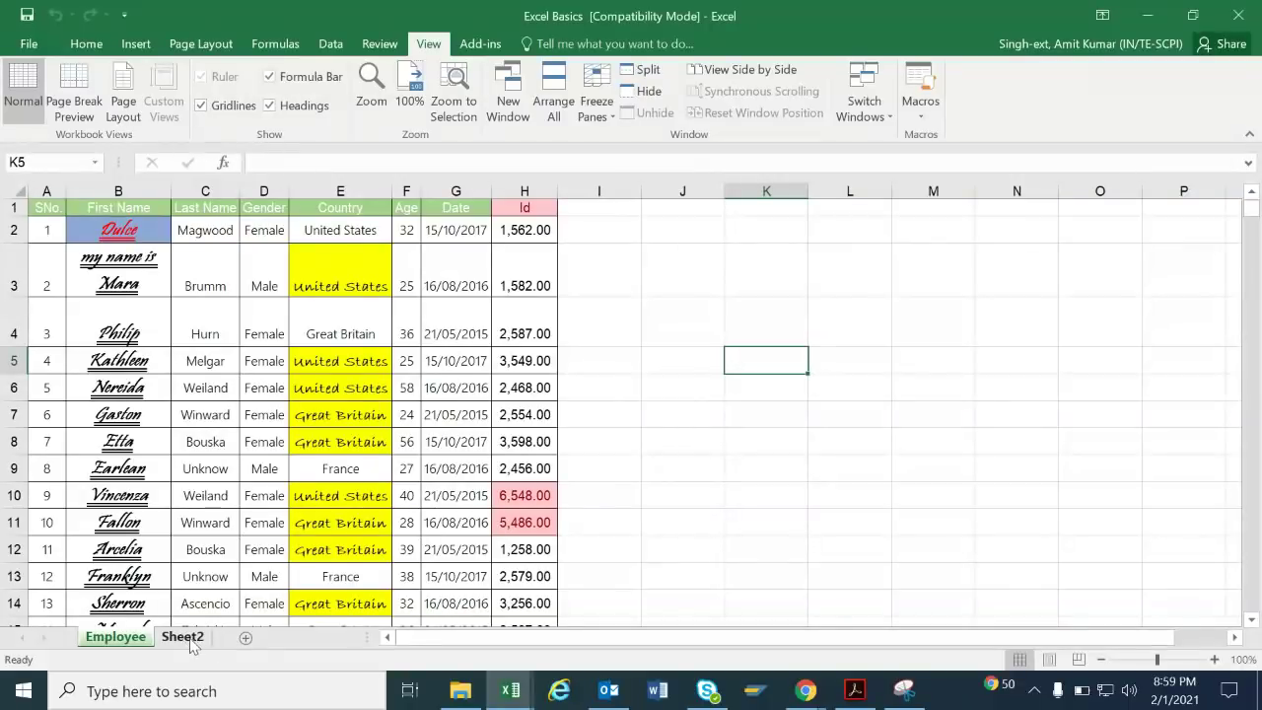
pyautogui.rightClick(168, 639)
pyautogui.click(219, 599)
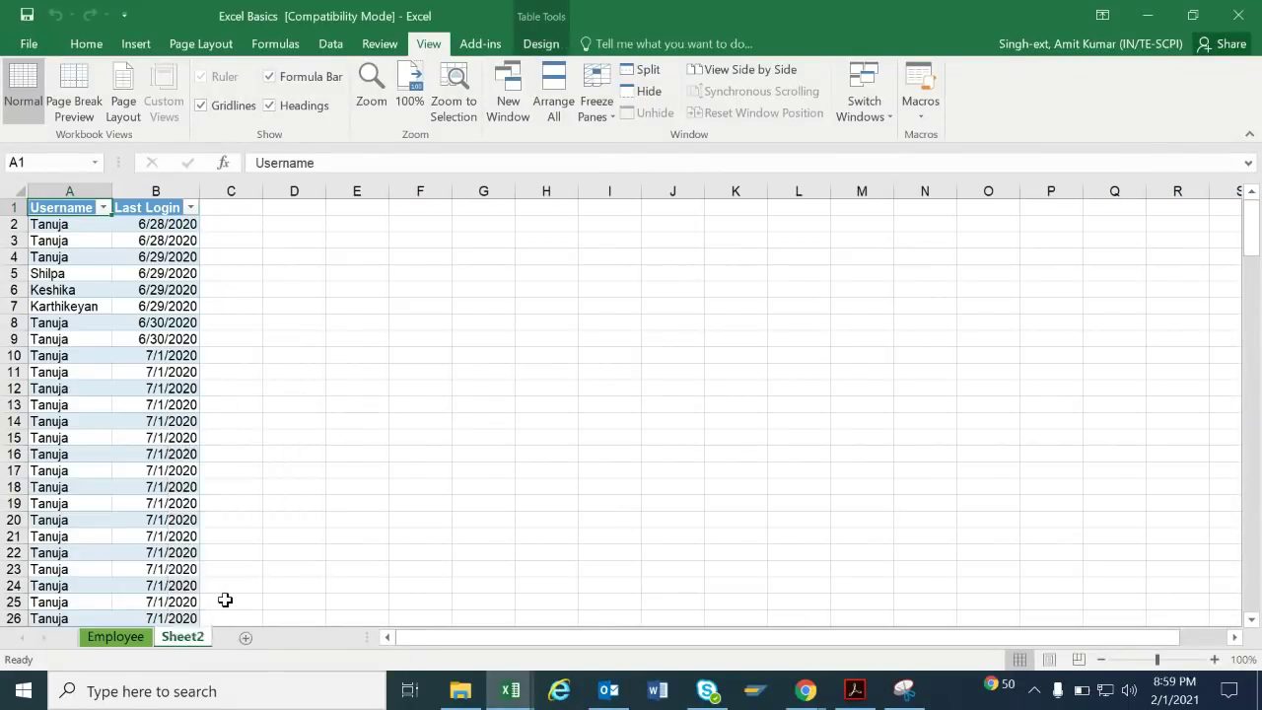
pyautogui.click(251, 644)
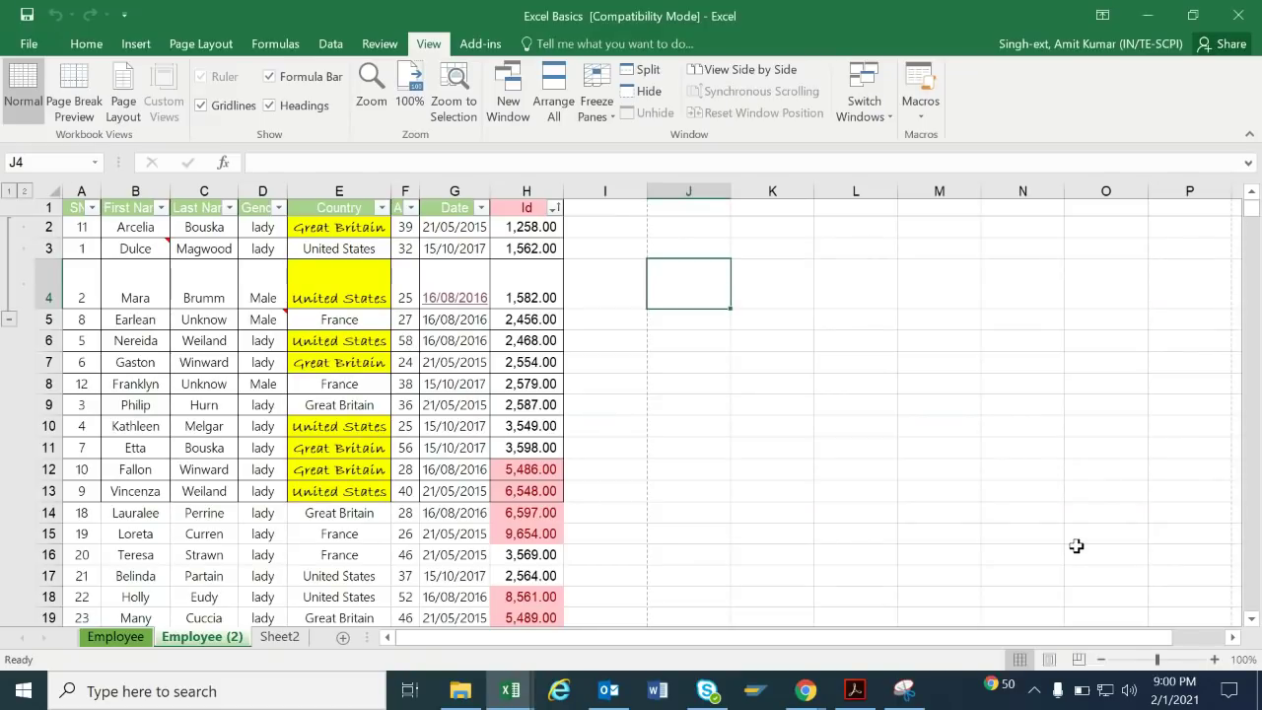
# Zoom the Employee (2) sheet in and out with the status-bar buttons, settling at 110%.
pyautogui.click(1211, 658)
pyautogui.click(1211, 659)
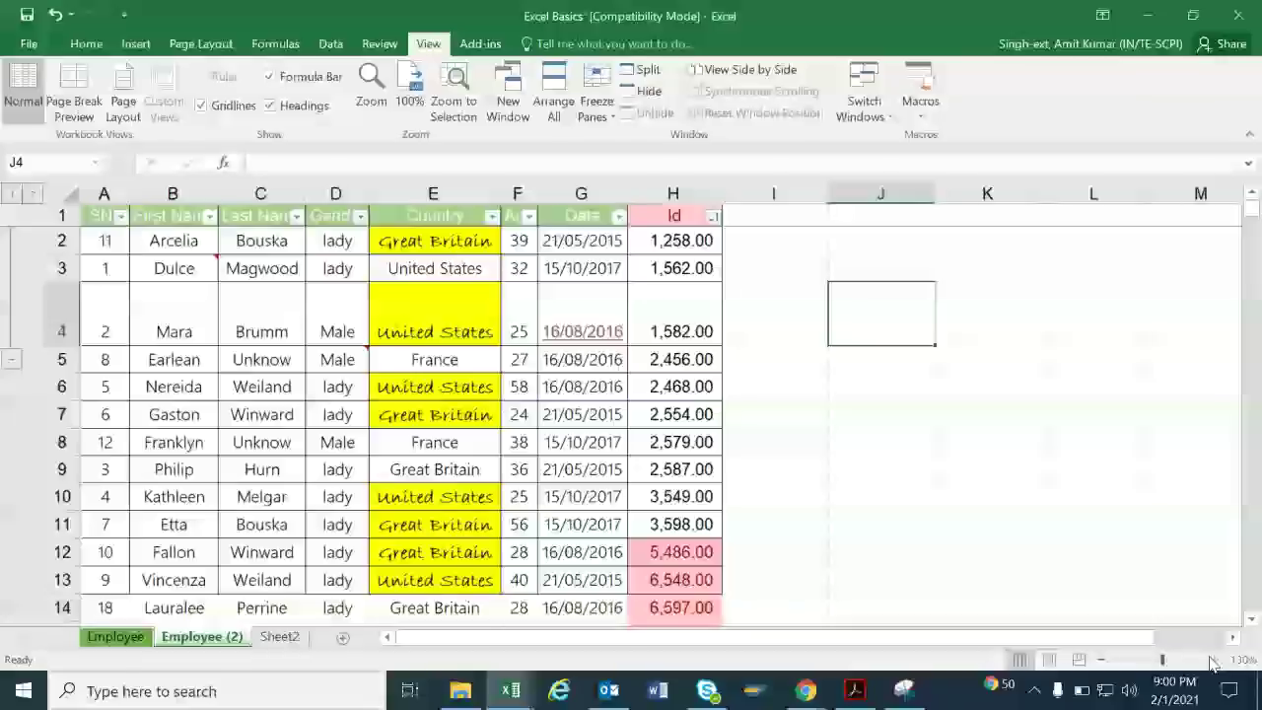
pyautogui.click(1212, 659)
pyautogui.click(1212, 658)
pyautogui.click(1212, 659)
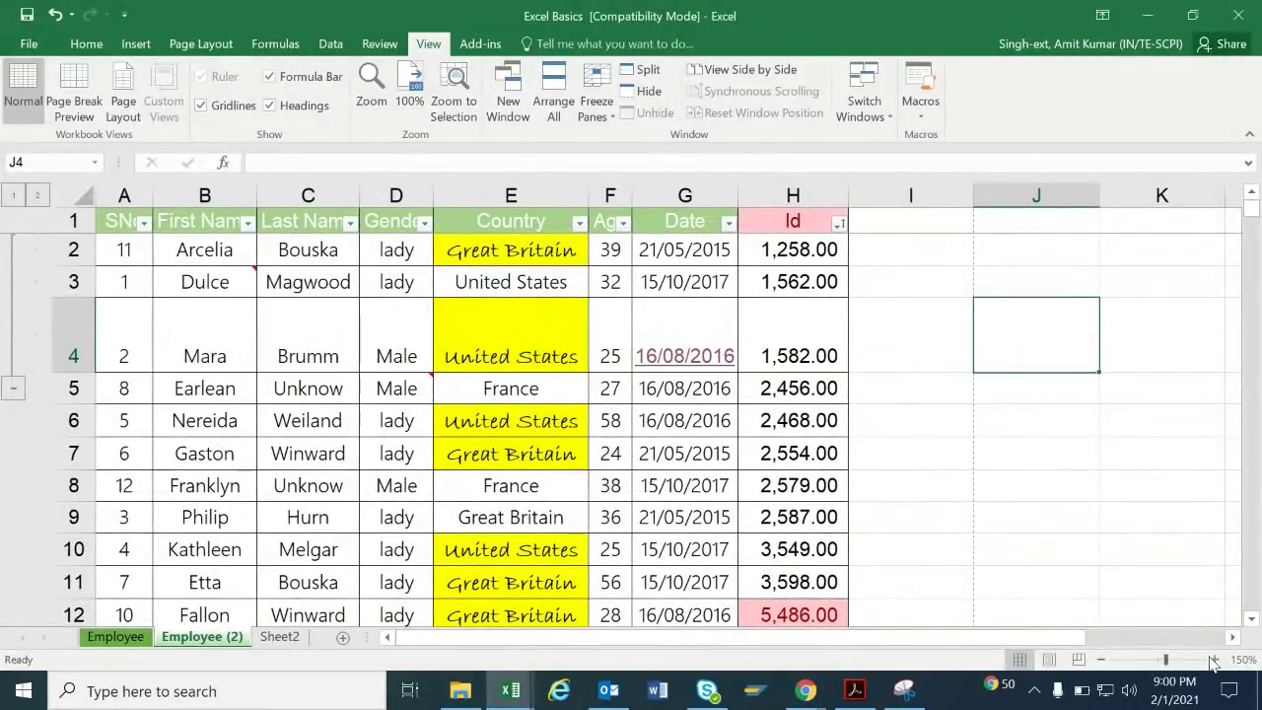
pyautogui.click(1102, 661)
pyautogui.click(1103, 661)
pyautogui.click(1102, 660)
pyautogui.click(1103, 661)
pyautogui.click(1102, 660)
pyautogui.click(1103, 661)
pyautogui.click(1102, 660)
pyautogui.click(1102, 661)
pyautogui.click(1102, 660)
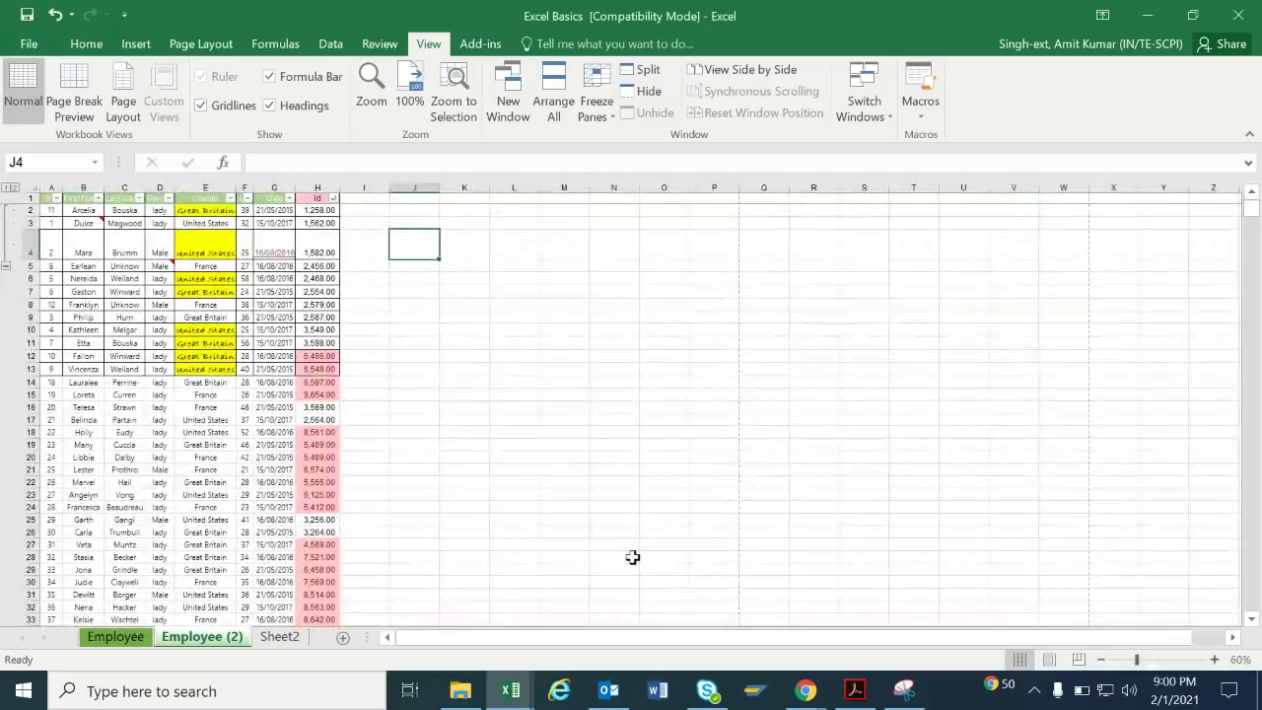
pyautogui.click(632, 557)
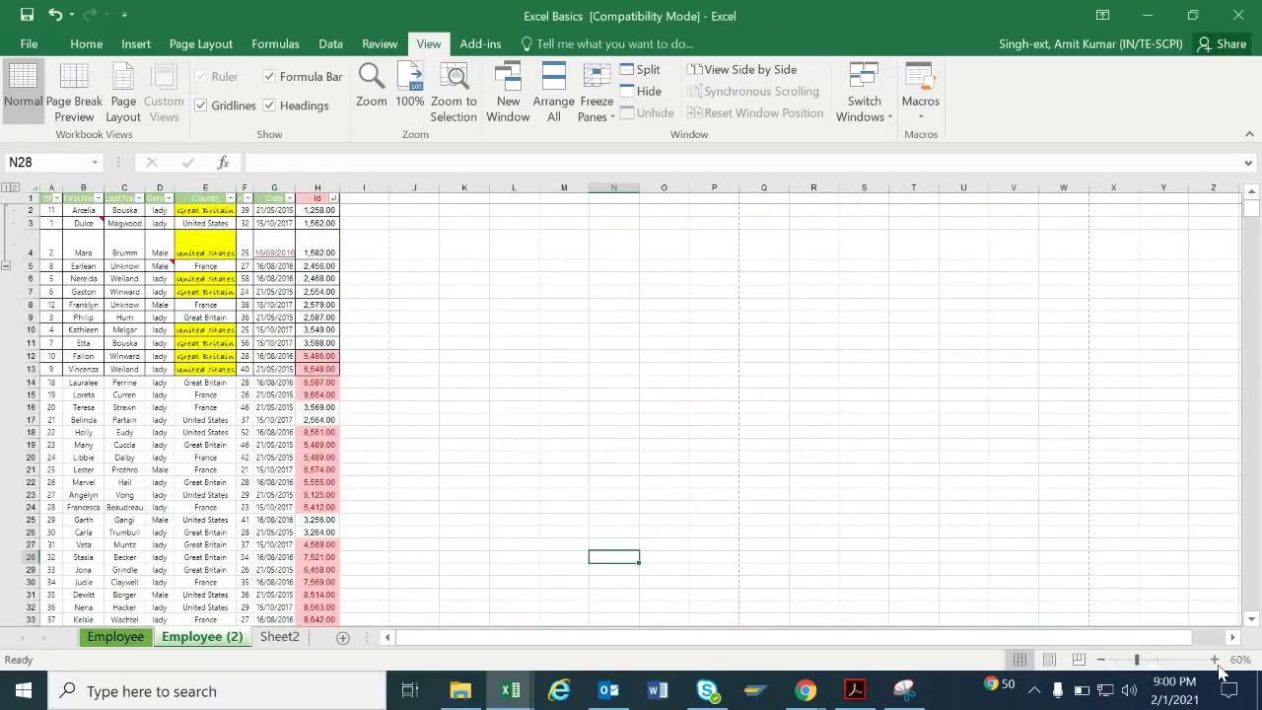
pyautogui.click(1215, 659)
pyautogui.click(1215, 659)
pyautogui.click(1215, 659)
pyautogui.click(1214, 660)
pyautogui.click(1215, 659)
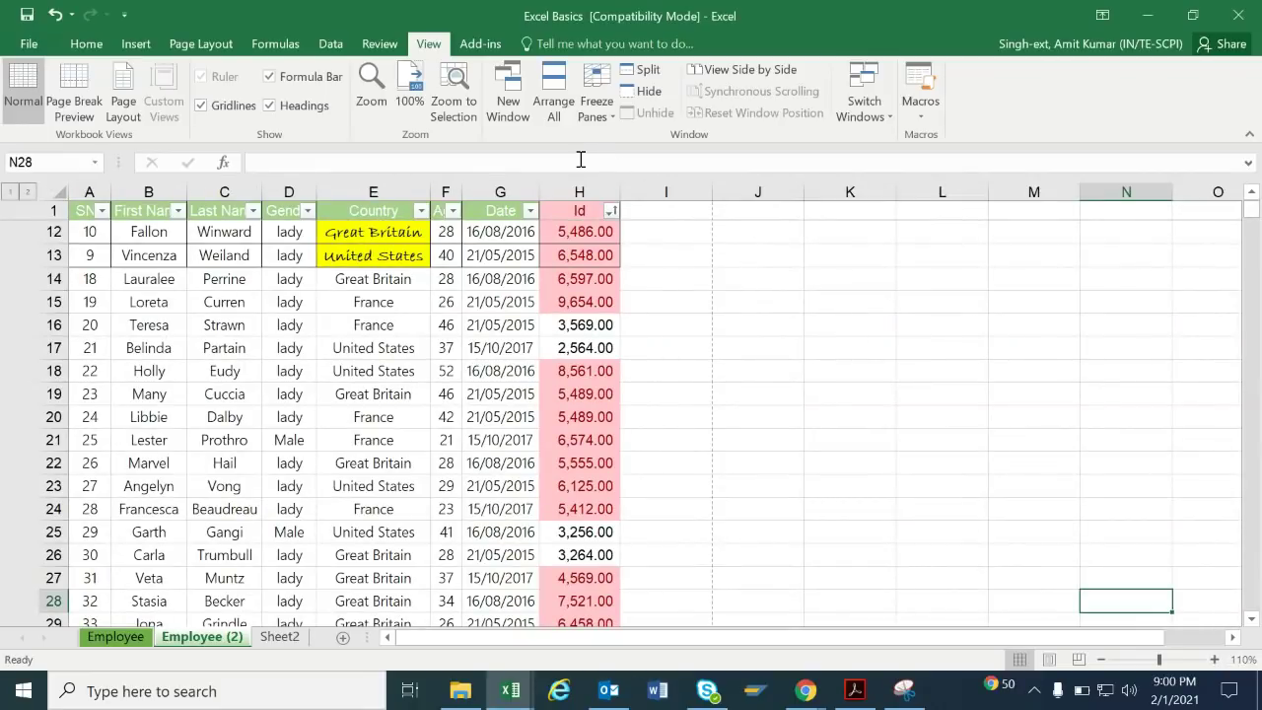
# Glance at the File view, return to the sheet, and show the Insert ribbon.
pyautogui.click(45, 45)
pyautogui.click(43, 45)
pyautogui.click(136, 46)
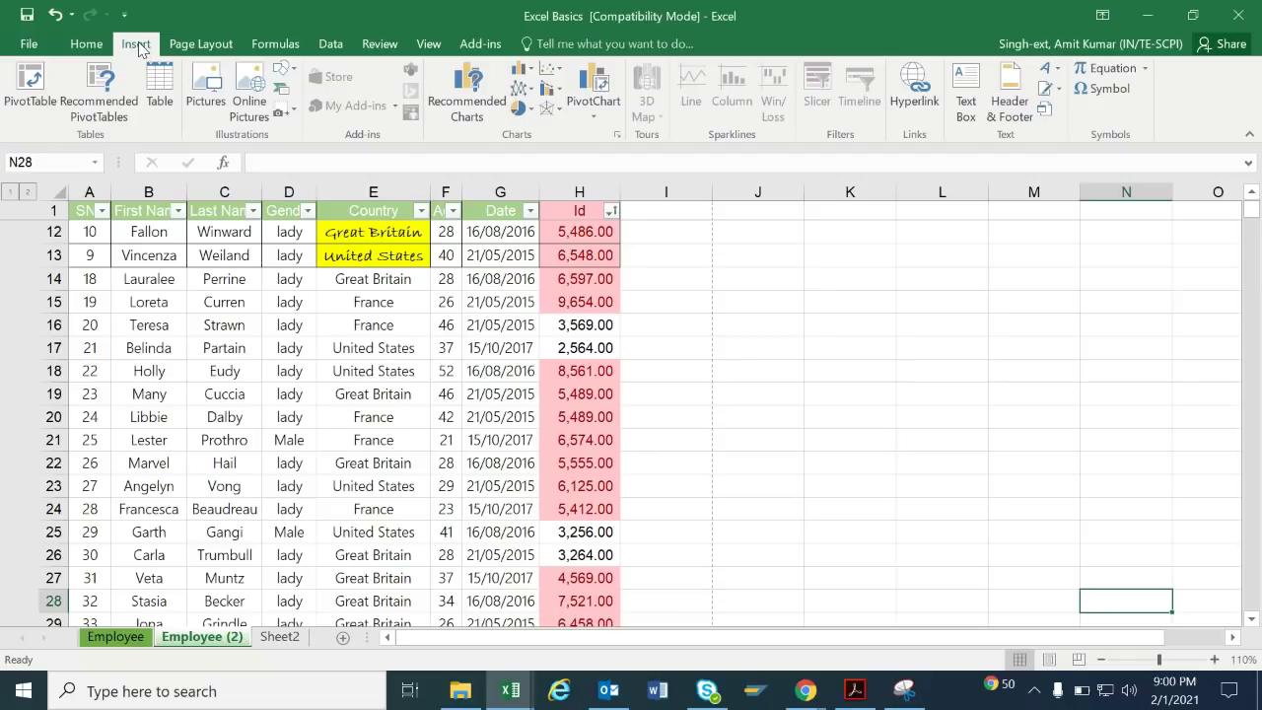
pyautogui.click(85, 46)
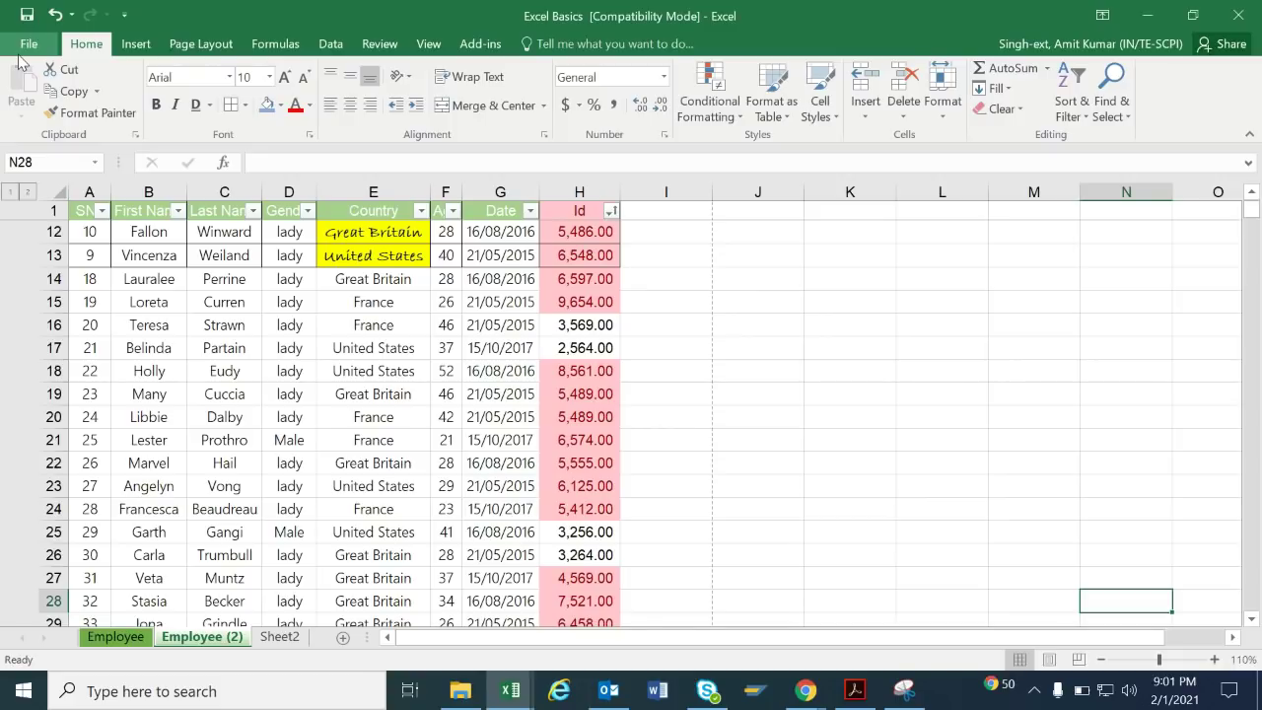
pyautogui.click(393, 444)
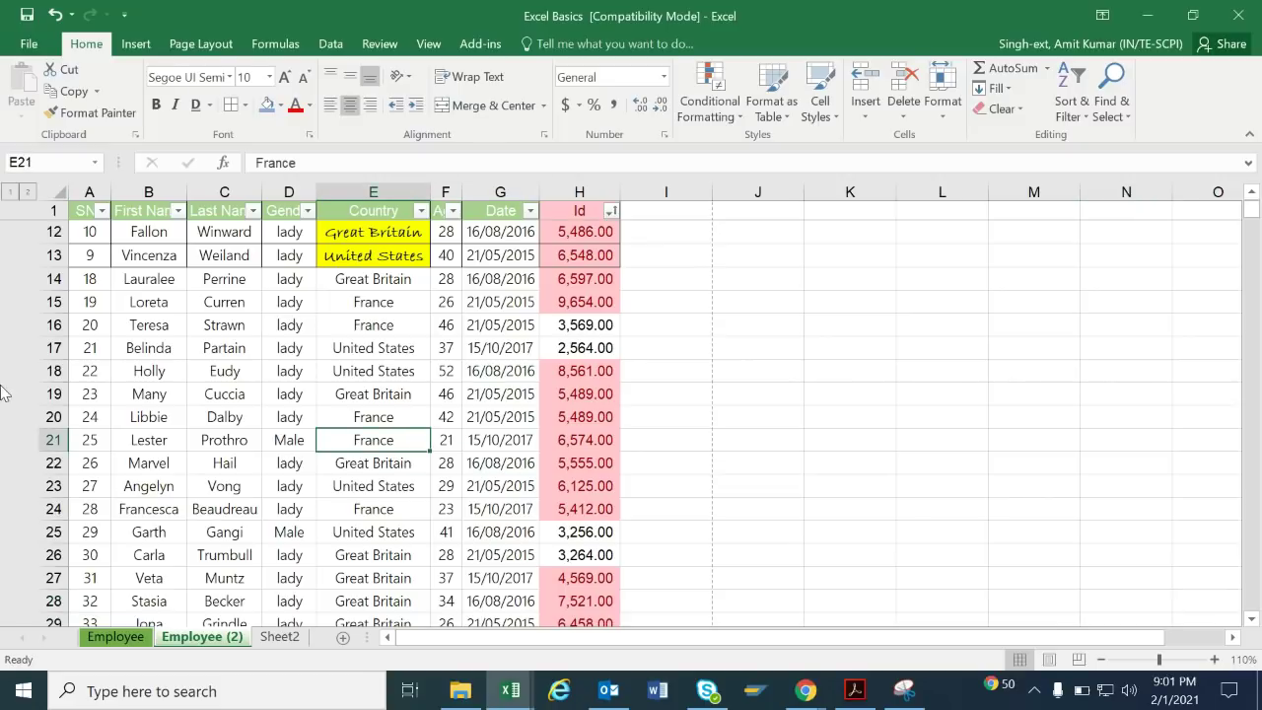
# Format Country cells E18:E24 as bold italic, light blue, strikethrough text via Format Cells.
pyautogui.click(310, 135)
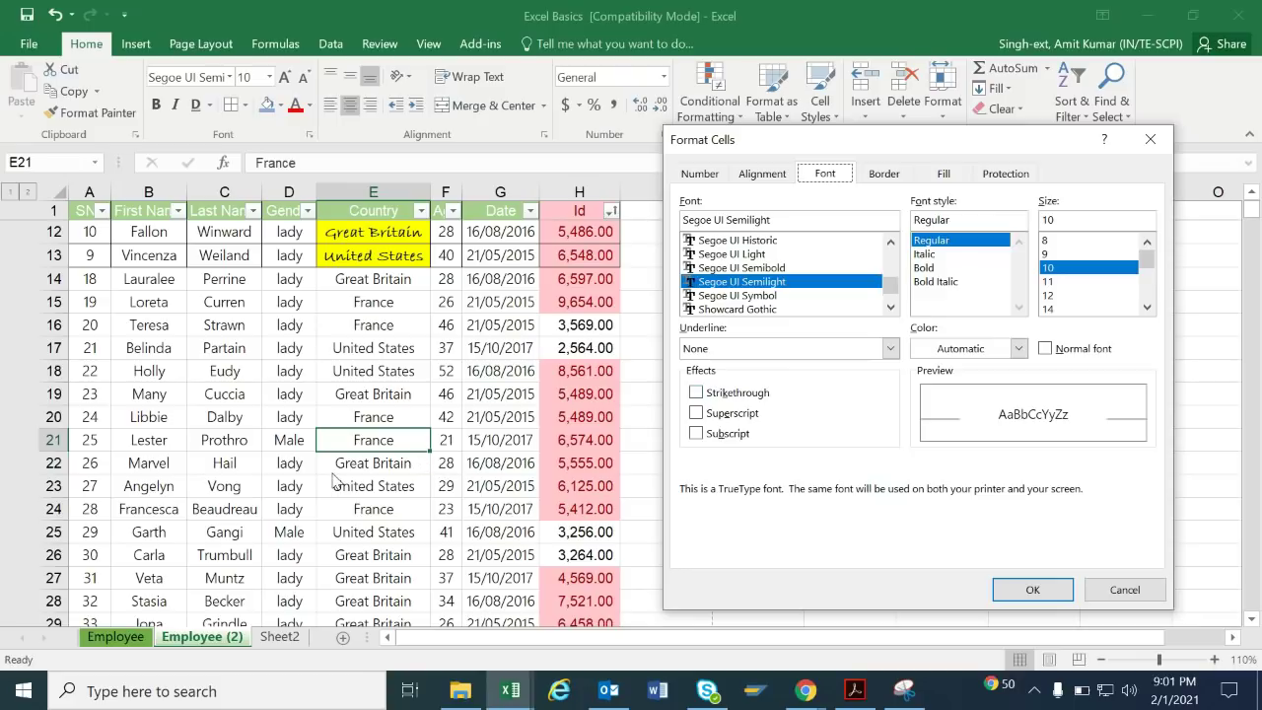
pyautogui.click(1119, 589)
pyautogui.moveTo(394, 370); pyautogui.dragTo(408, 508)
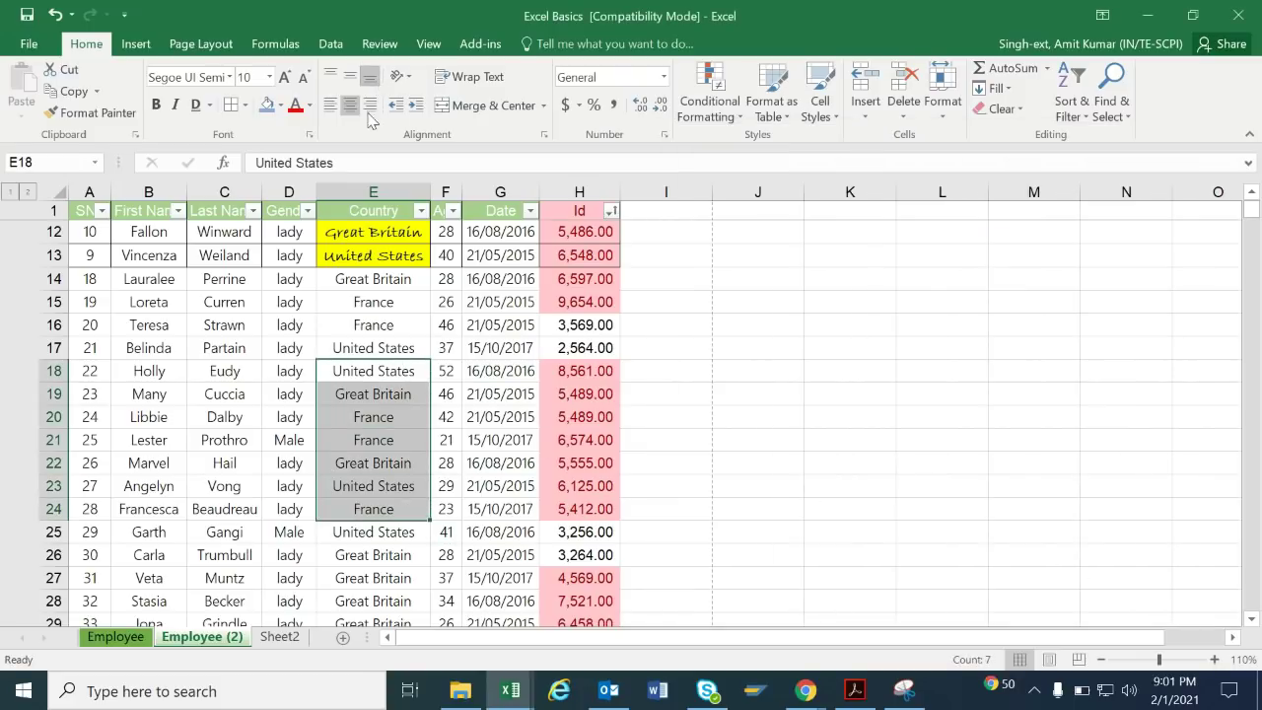
pyautogui.hotkey('ctrl', '1')
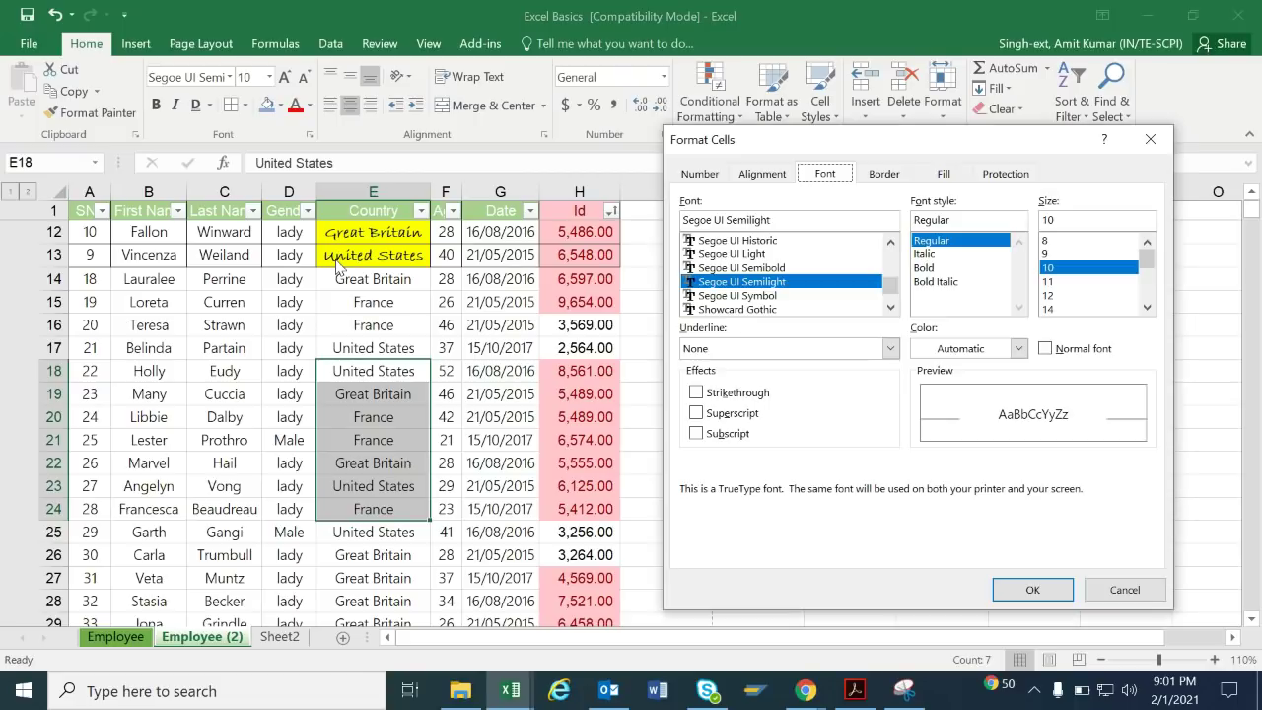
pyautogui.click(729, 394)
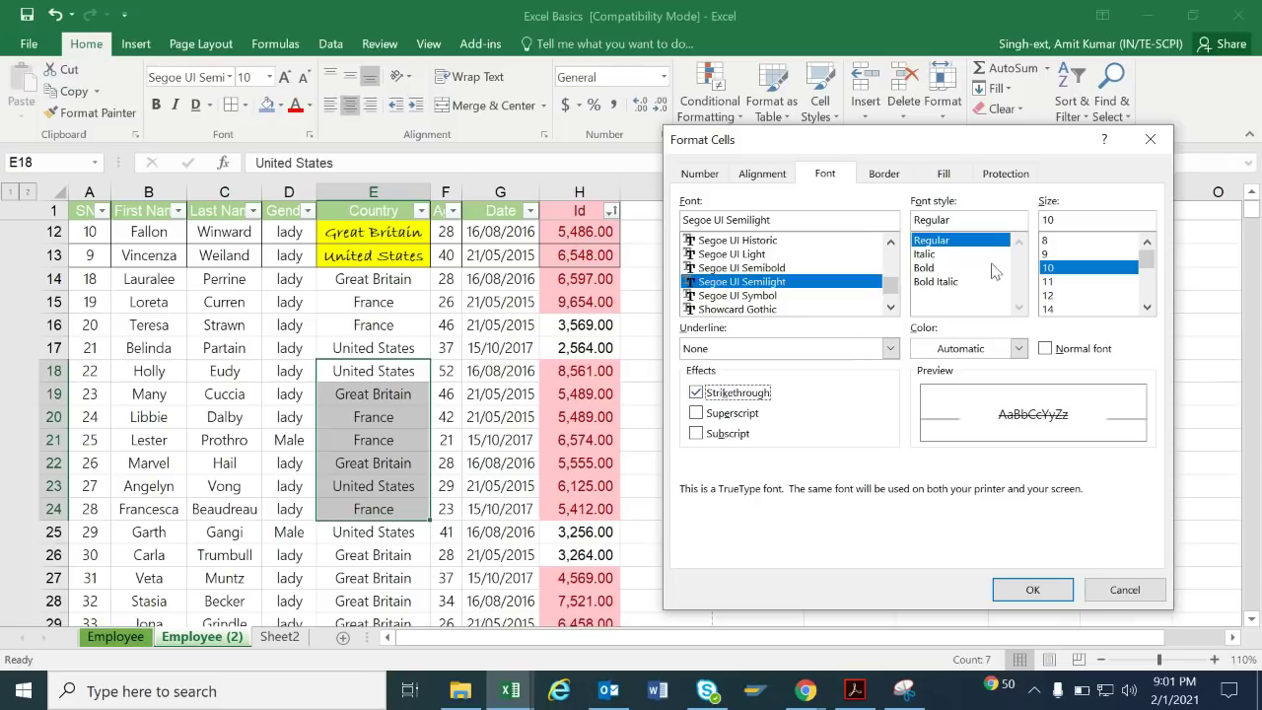
pyautogui.click(963, 296)
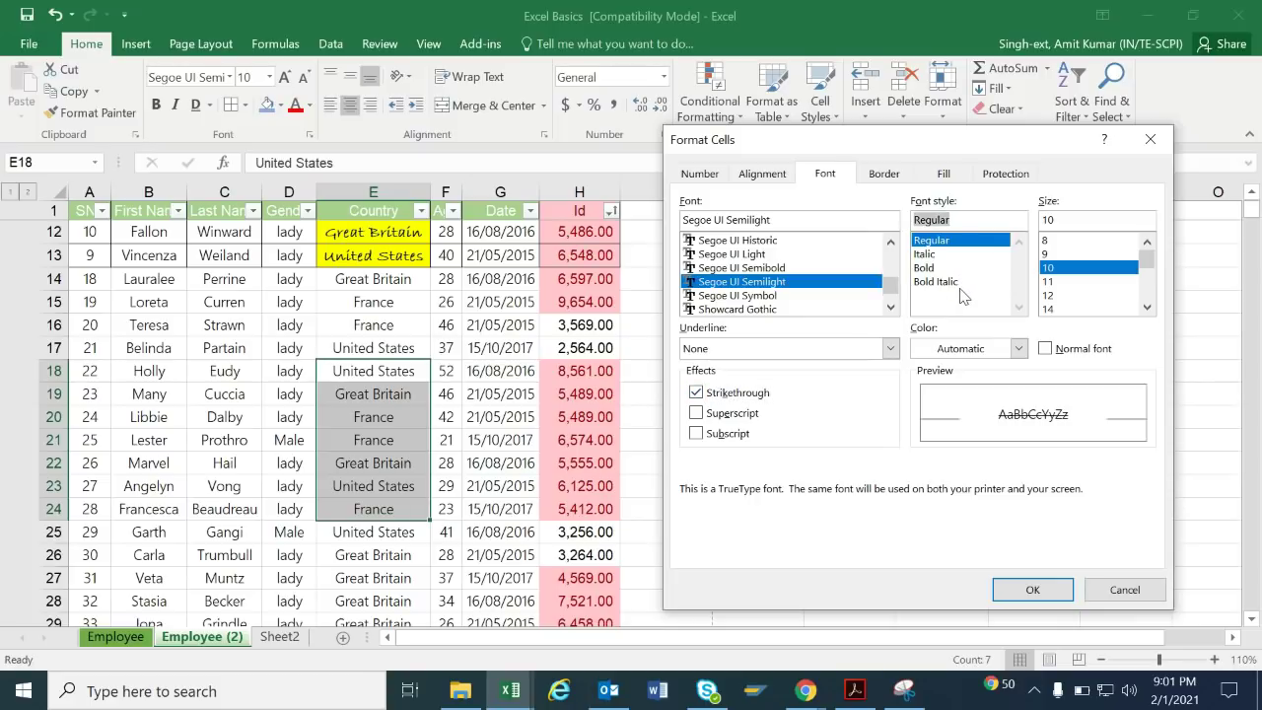
pyautogui.click(939, 283)
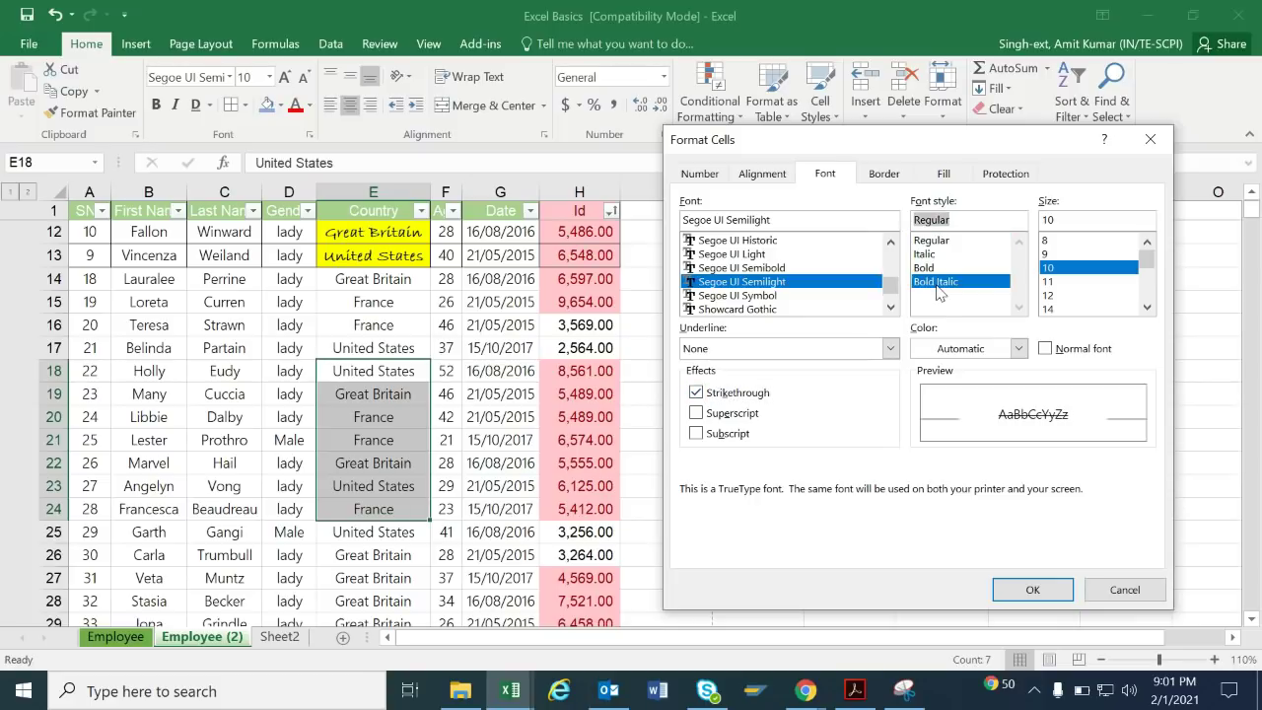
pyautogui.click(1018, 348)
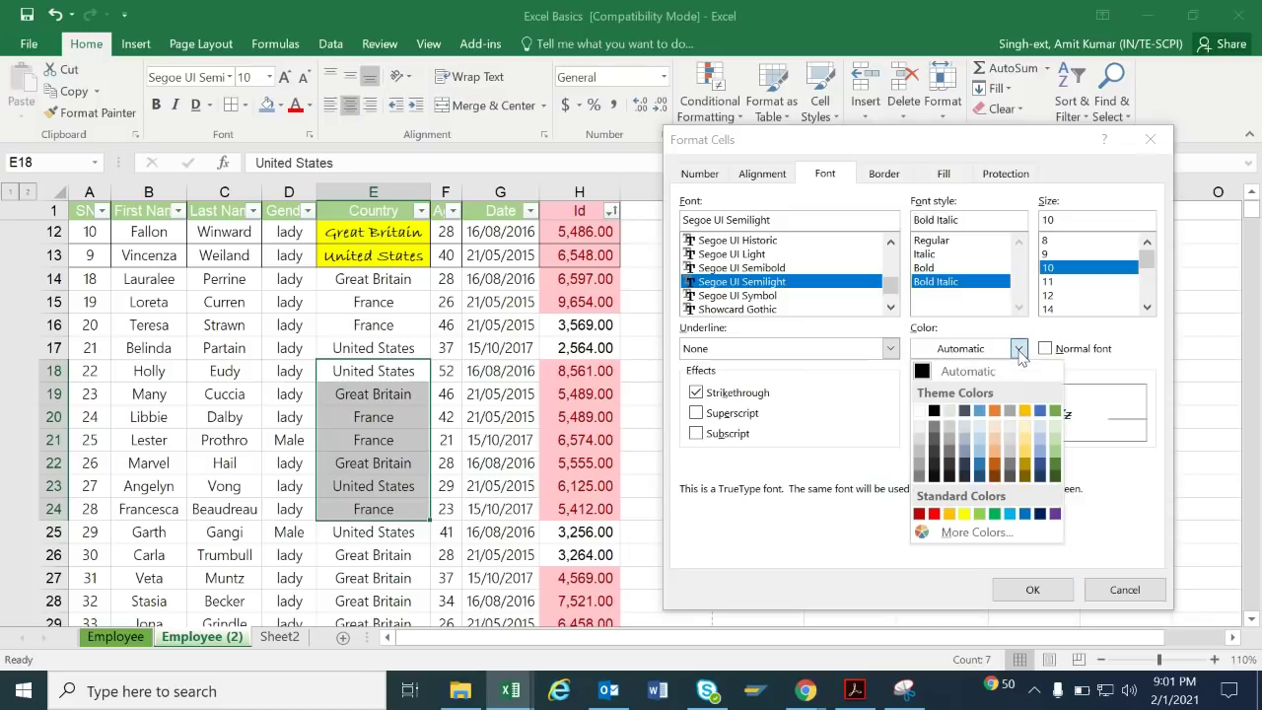
pyautogui.click(976, 447)
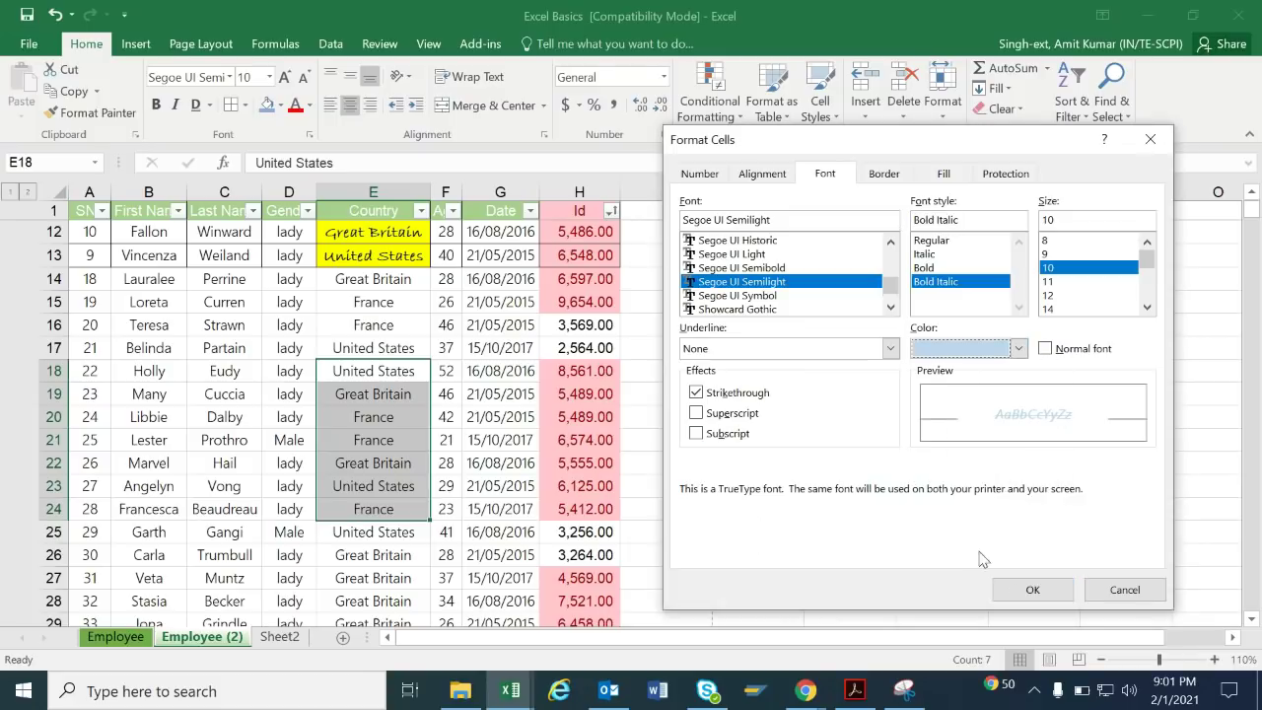
pyautogui.click(1030, 586)
pyautogui.click(798, 434)
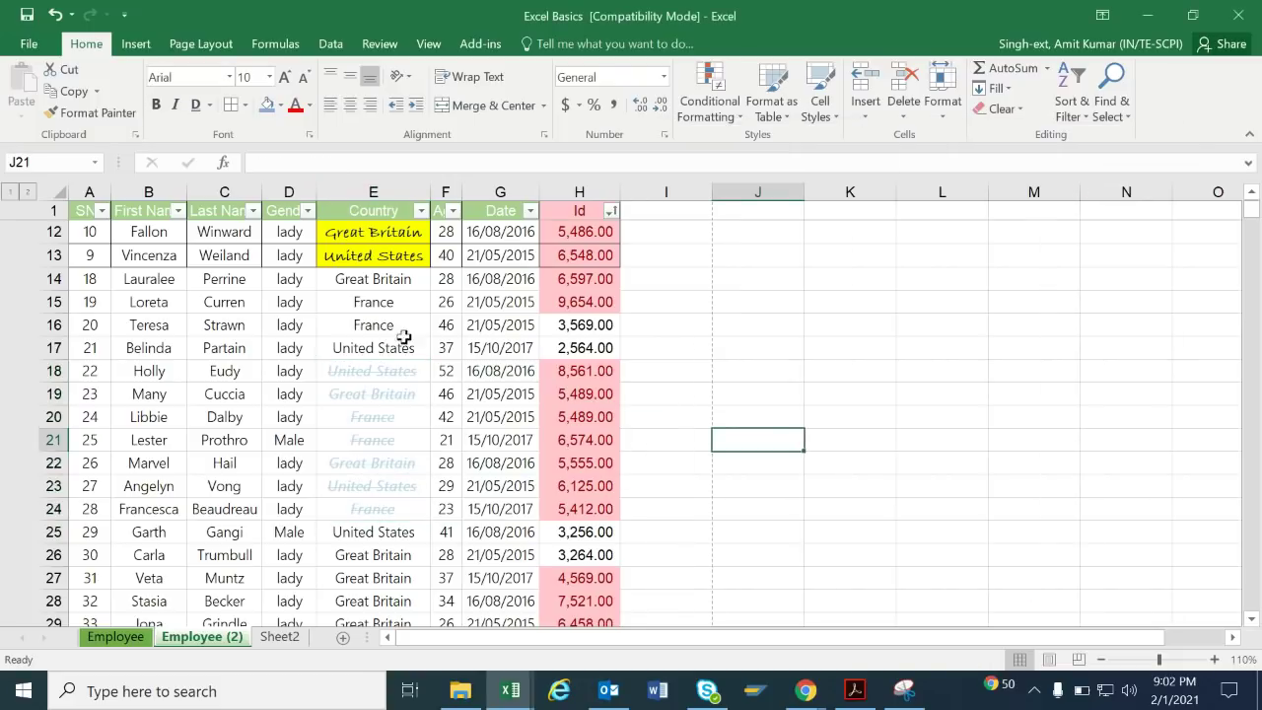
# Widen column E and give E18:E24 a light gold fill.
pyautogui.moveTo(431, 191); pyautogui.dragTo(448, 192)
pyautogui.moveTo(344, 370); pyautogui.dragTo(388, 510)
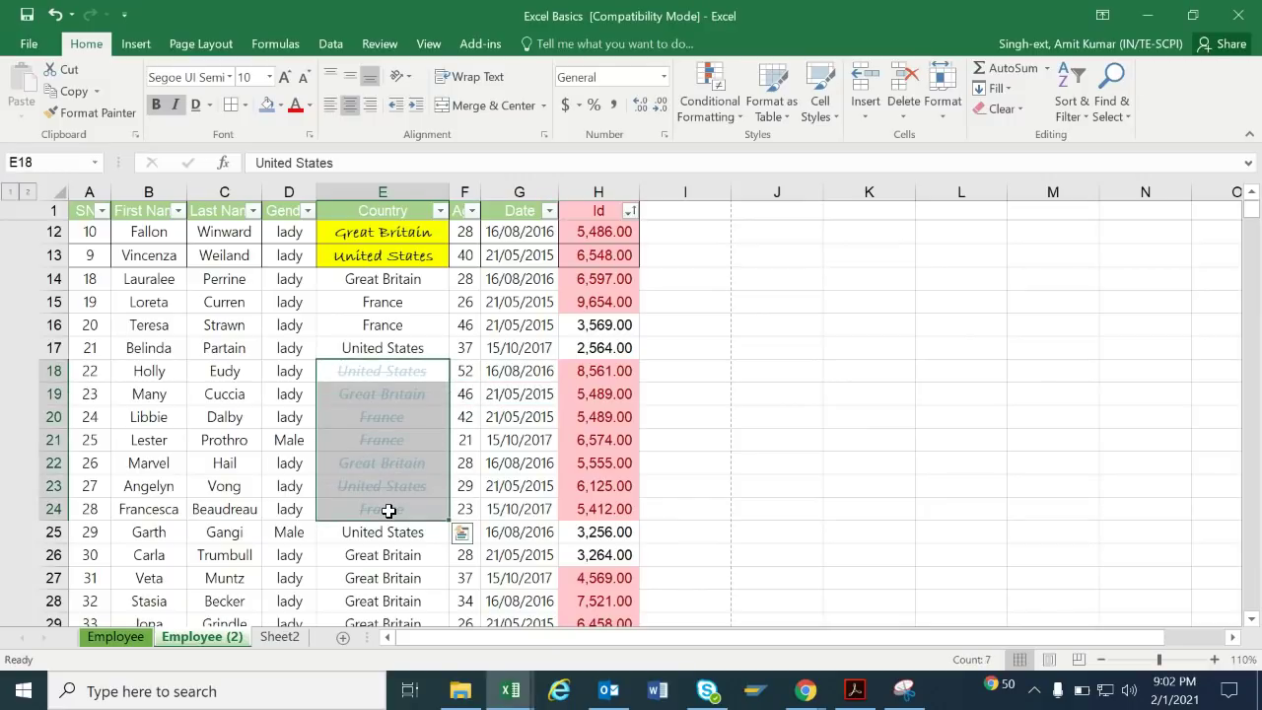
pyautogui.hotkey('ctrl', '1')
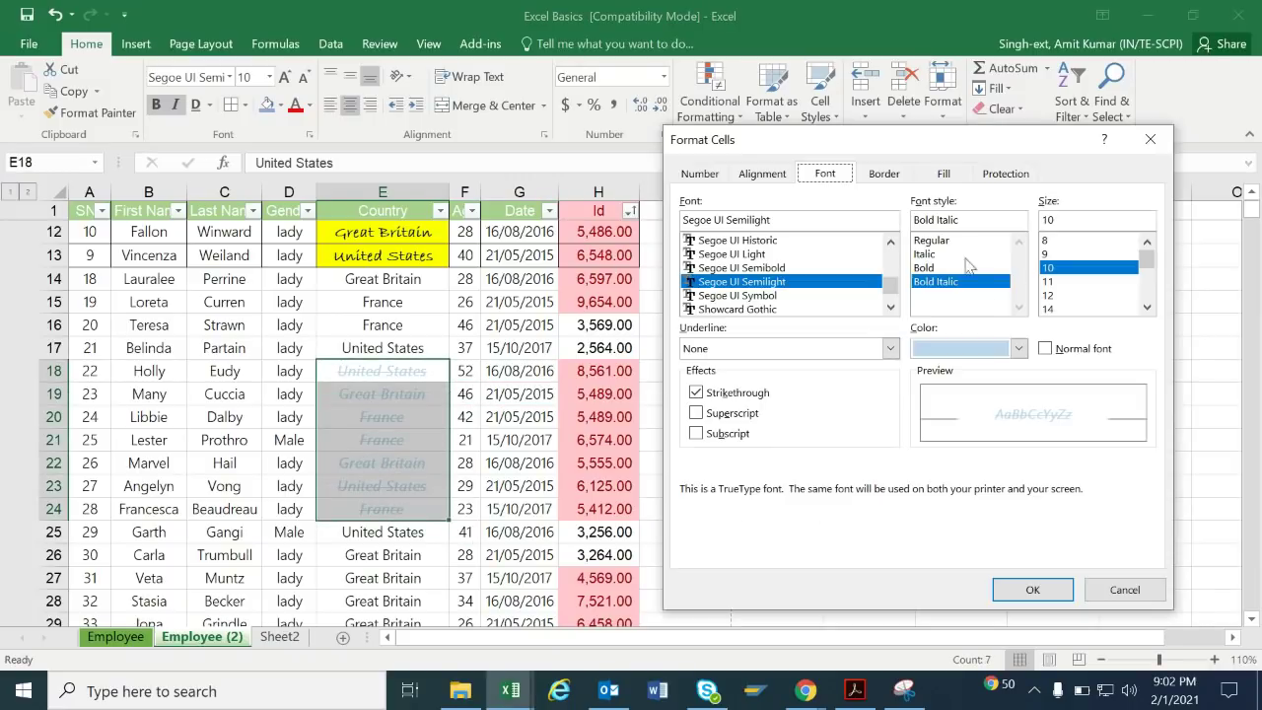
pyautogui.click(944, 174)
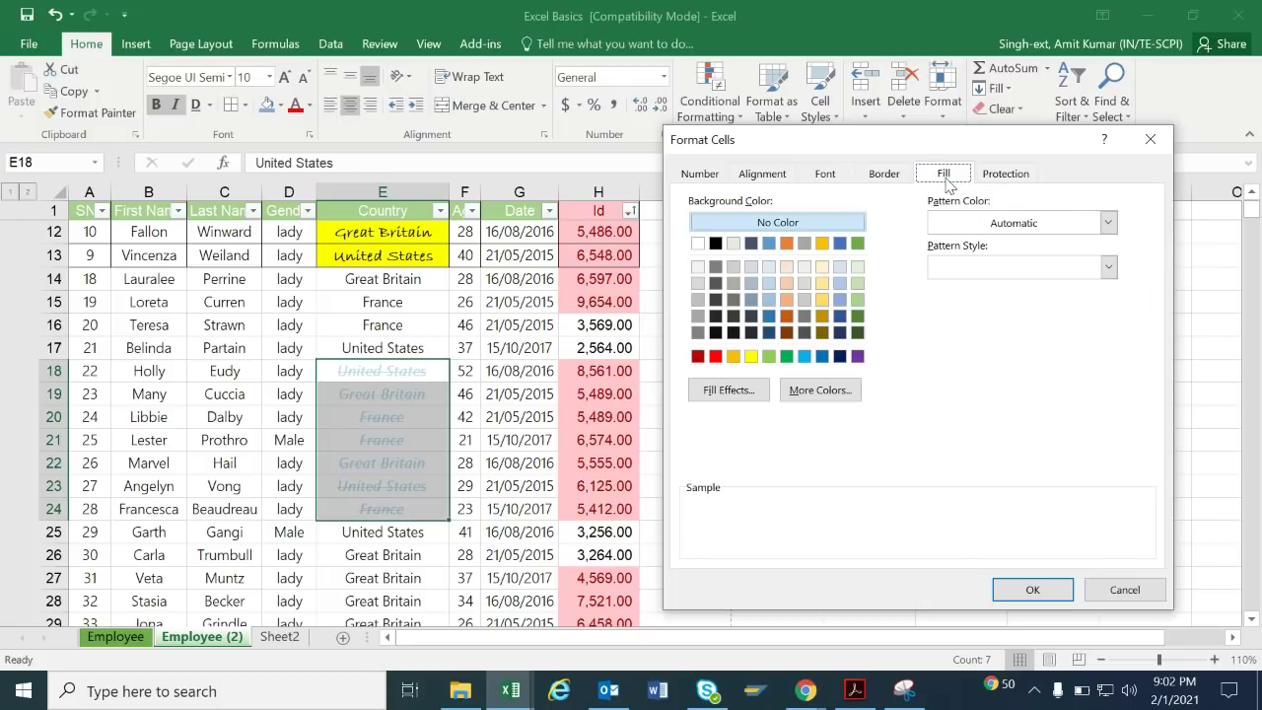
pyautogui.click(820, 284)
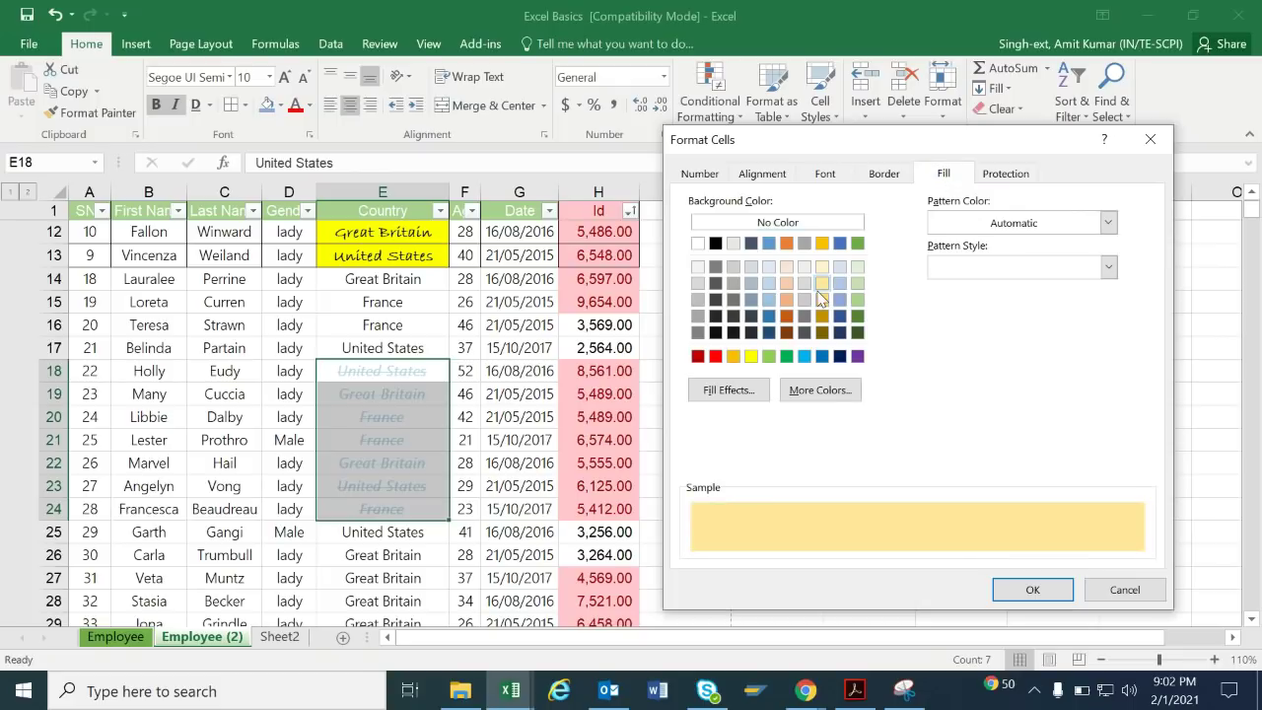
pyautogui.click(1061, 589)
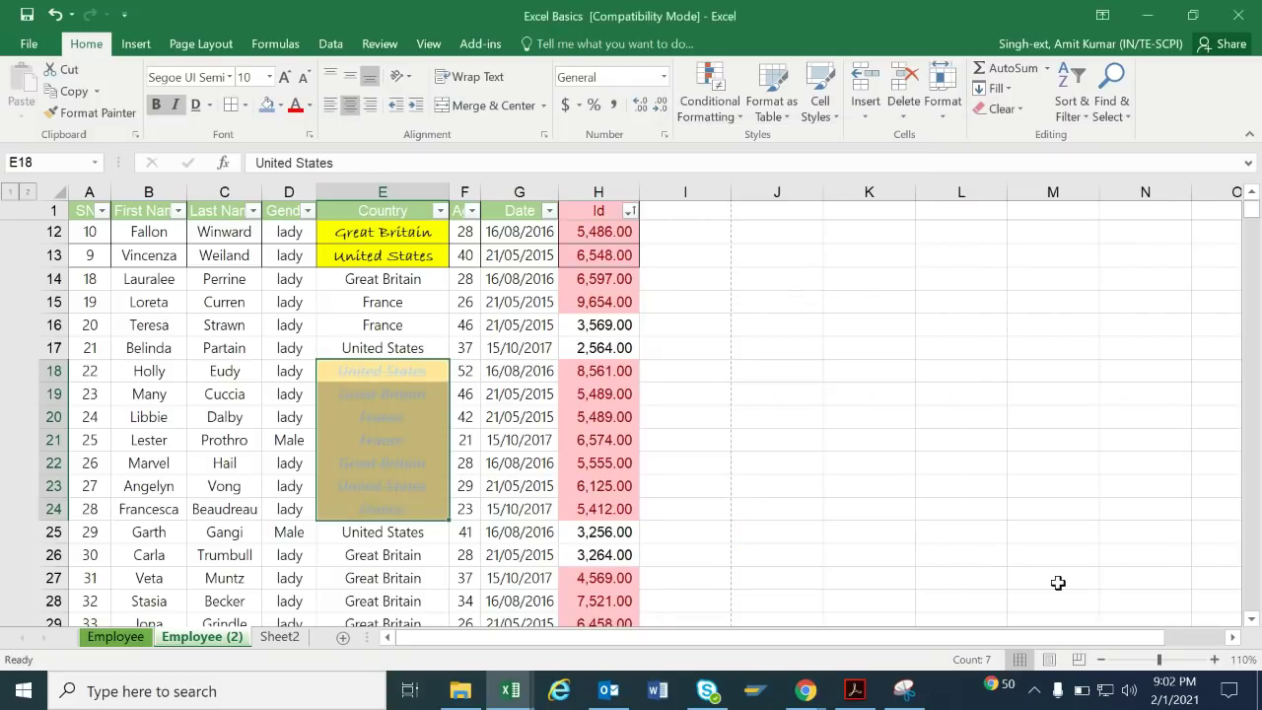
pyautogui.click(831, 414)
# Change the font colour of E18:E24 to black in Format Cells.
pyautogui.moveTo(369, 372); pyautogui.dragTo(423, 504)
pyautogui.hotkey('ctrl', '1')
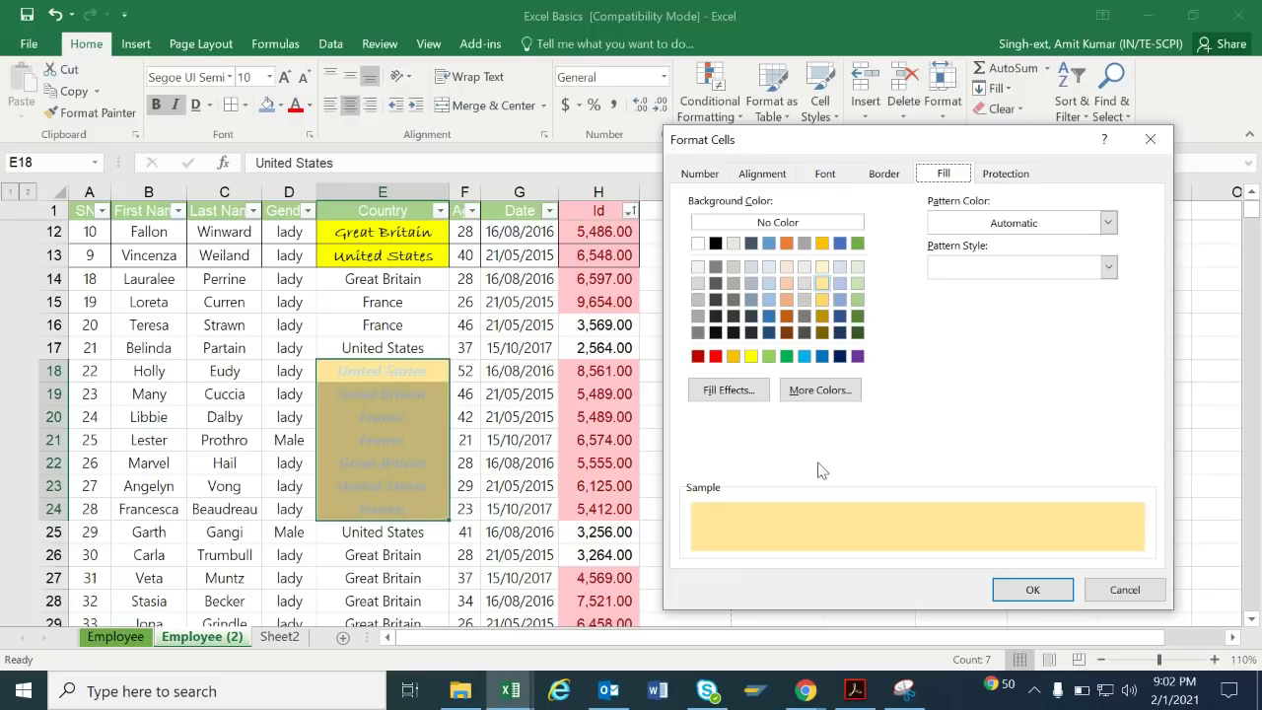
pyautogui.click(843, 176)
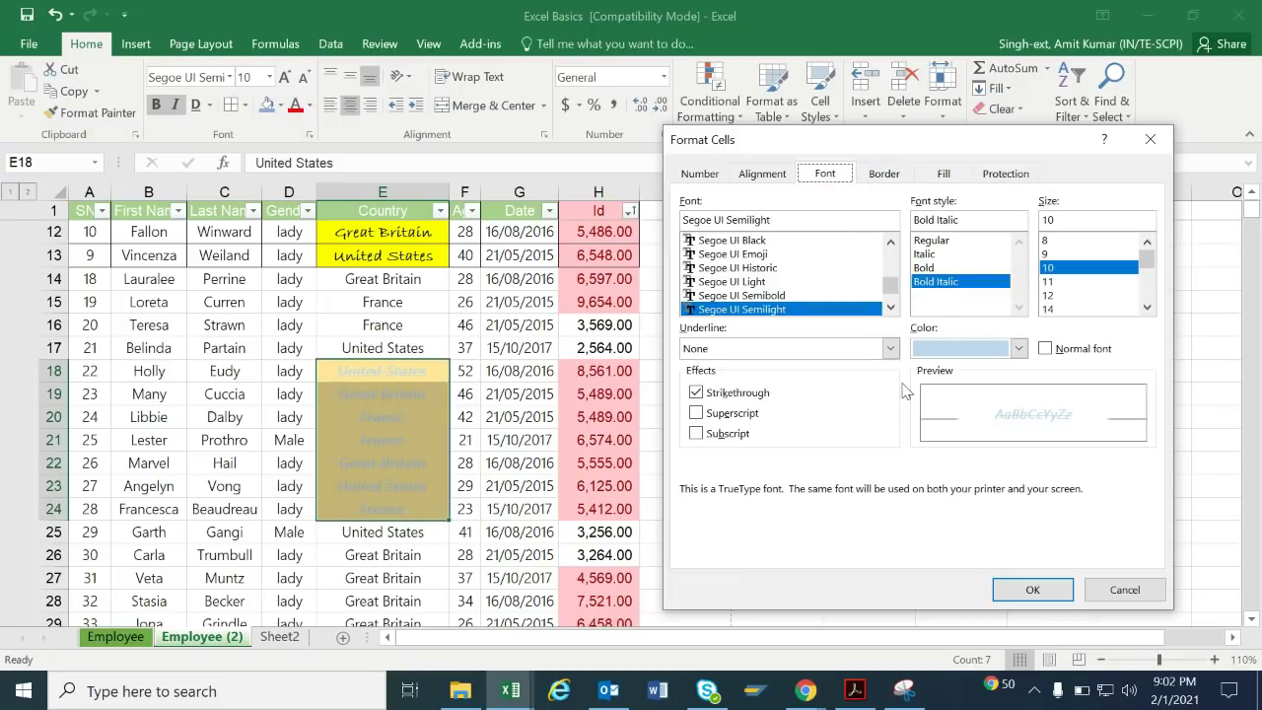
pyautogui.click(1019, 349)
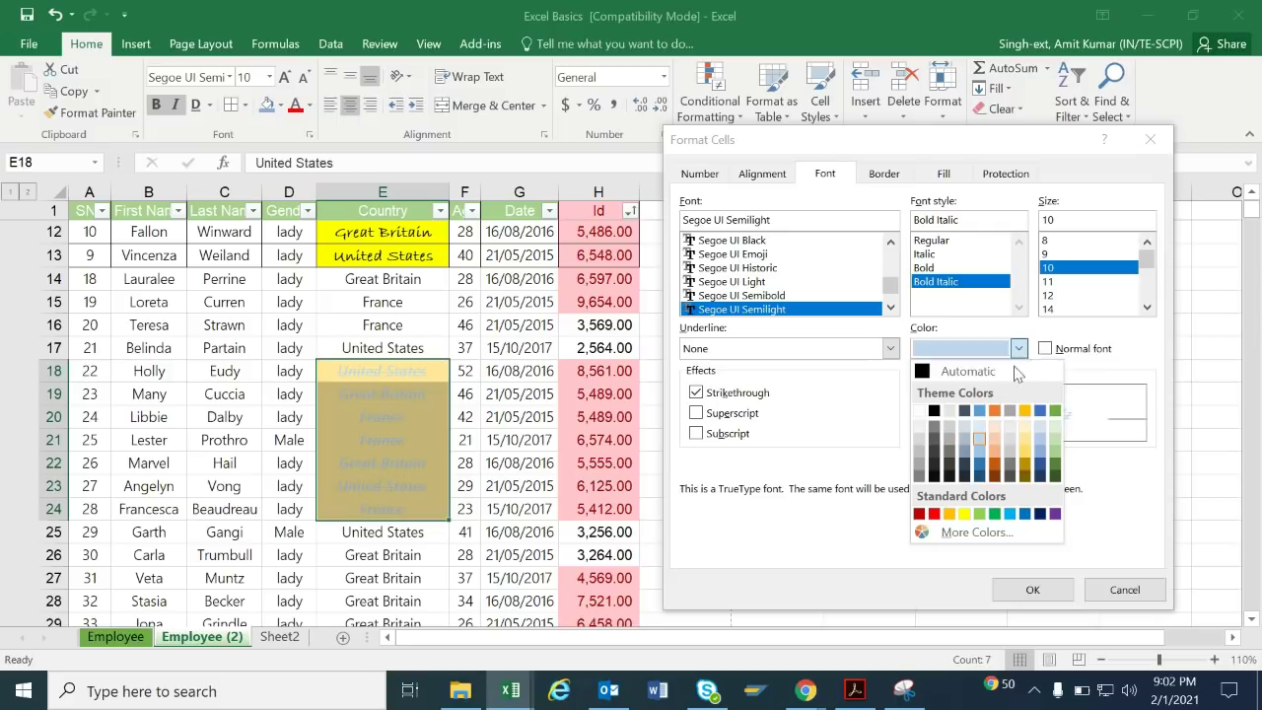
pyautogui.click(936, 412)
pyautogui.click(1031, 589)
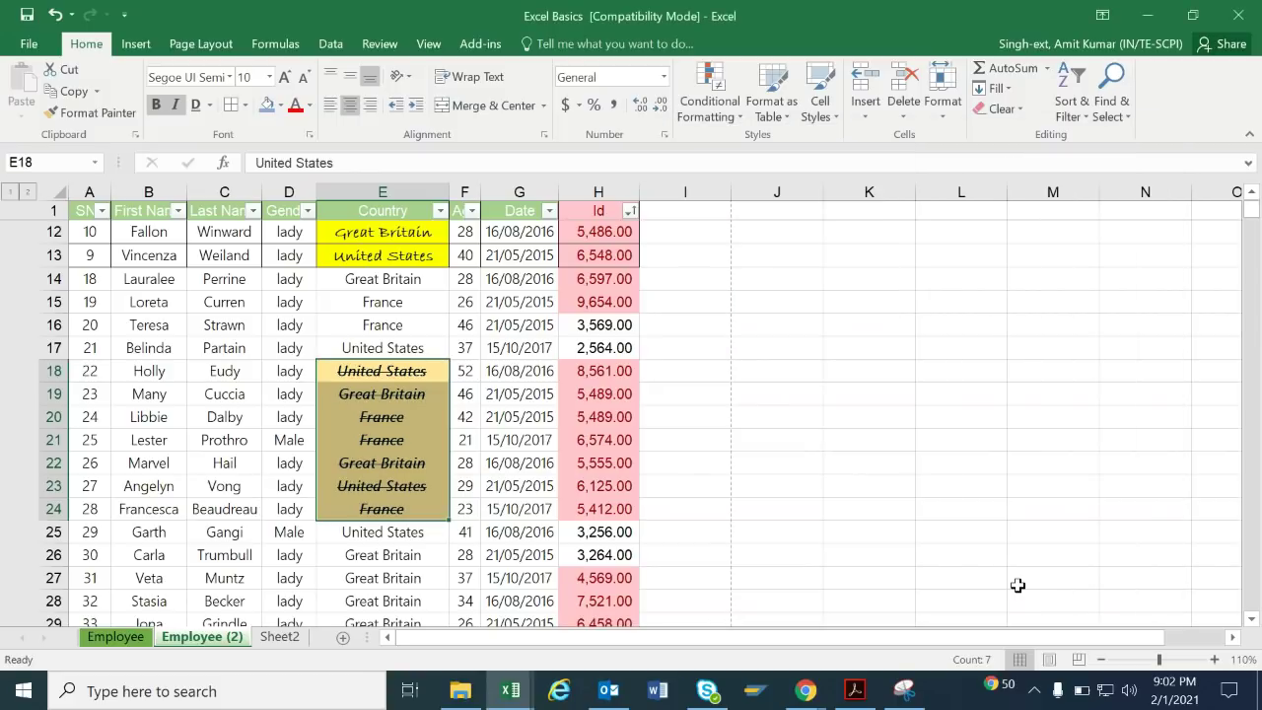
pyautogui.click(786, 370)
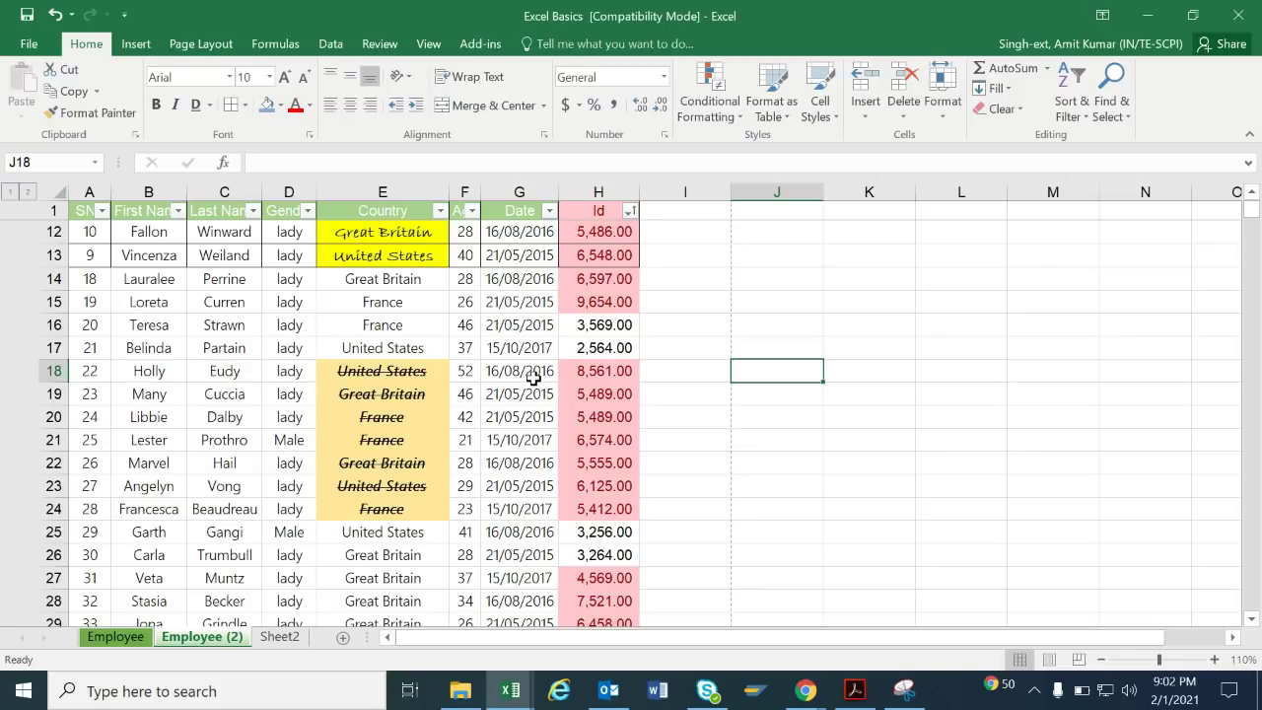
pyautogui.click(281, 45)
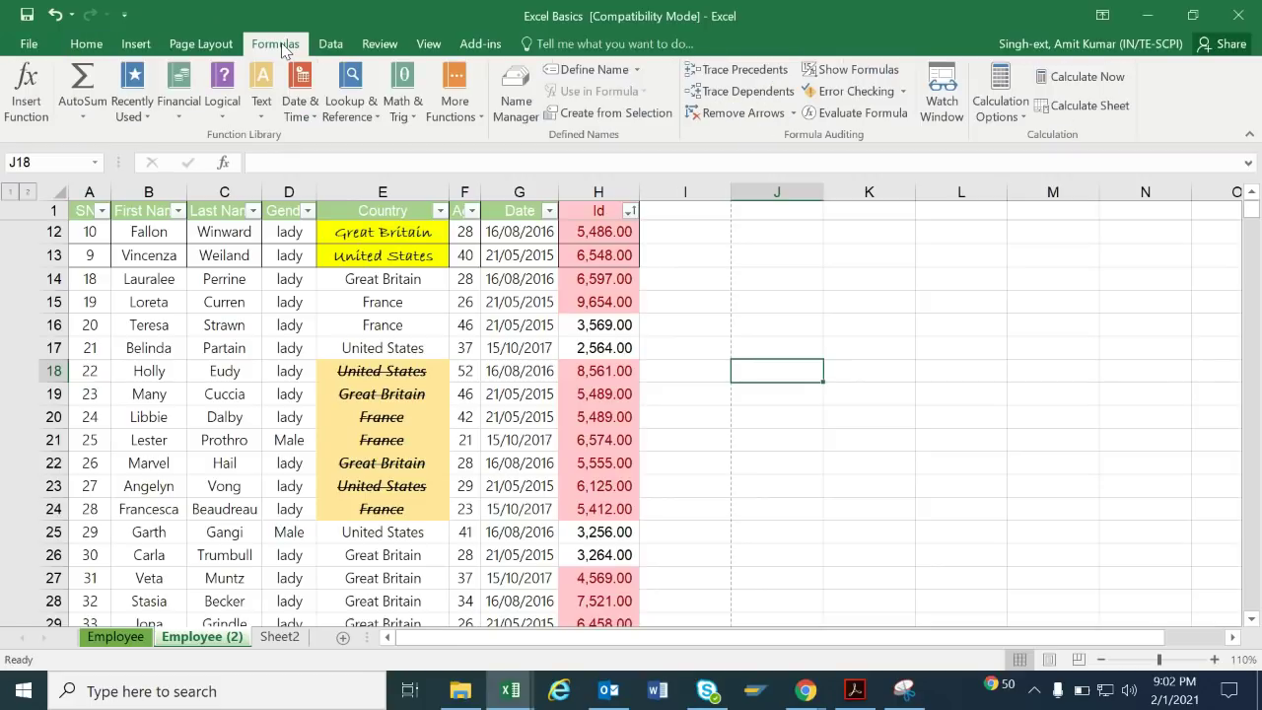
pyautogui.click(380, 46)
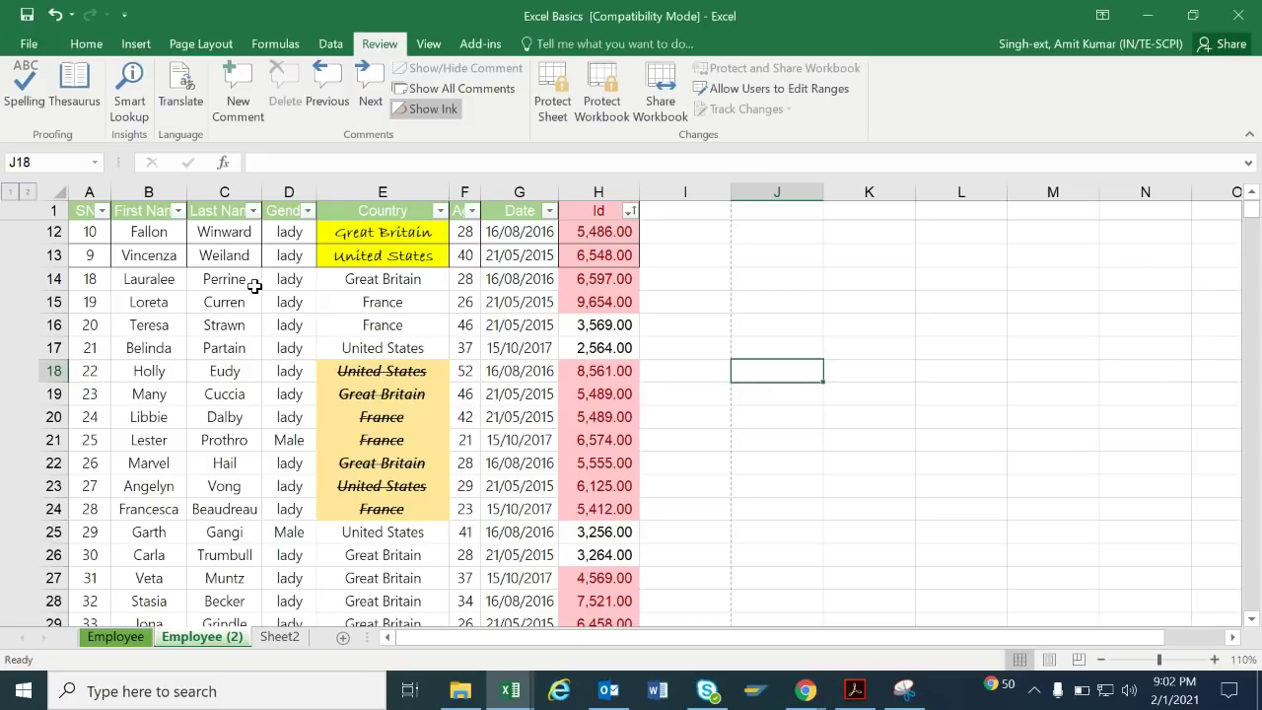
pyautogui.click(212, 332)
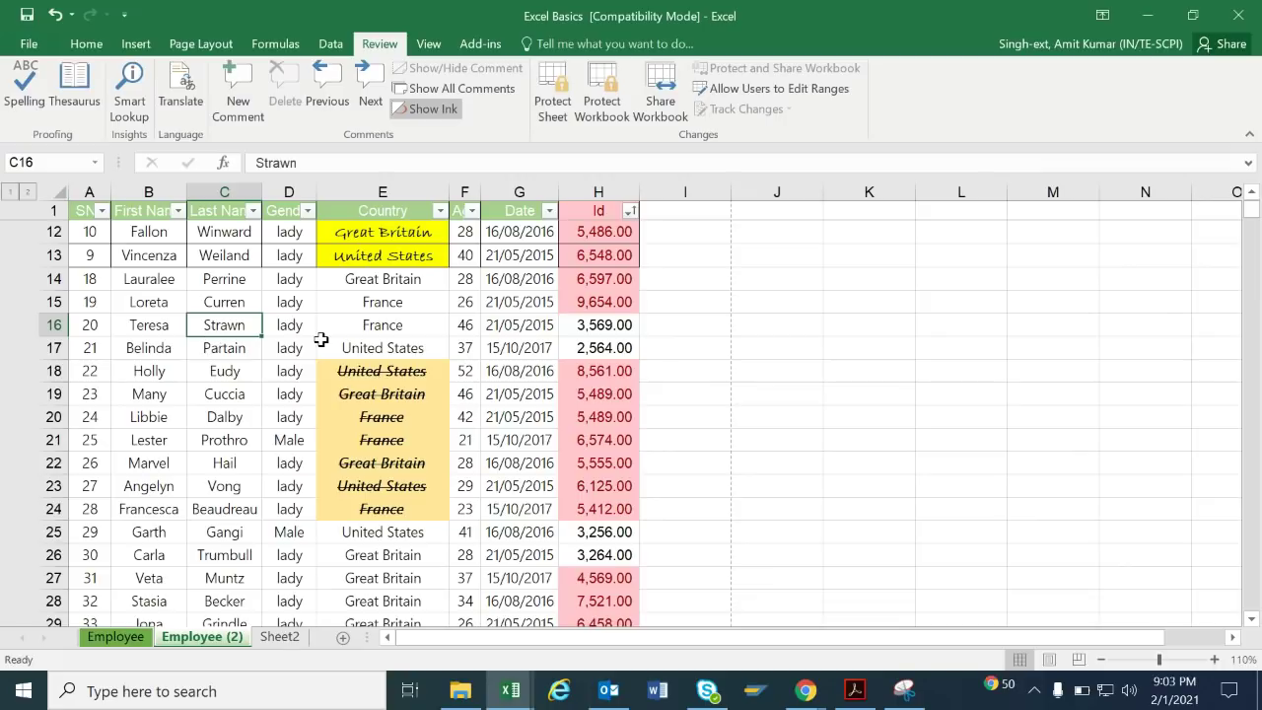
pyautogui.click(116, 637)
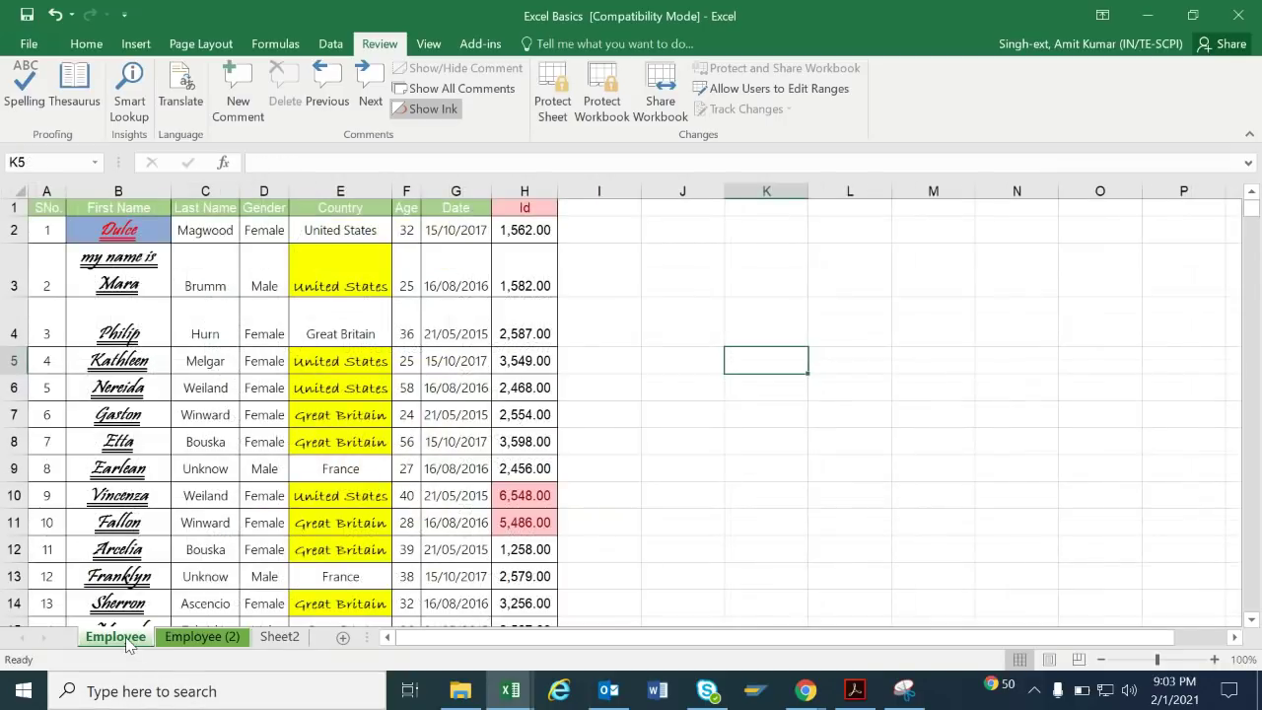
pyautogui.click(202, 637)
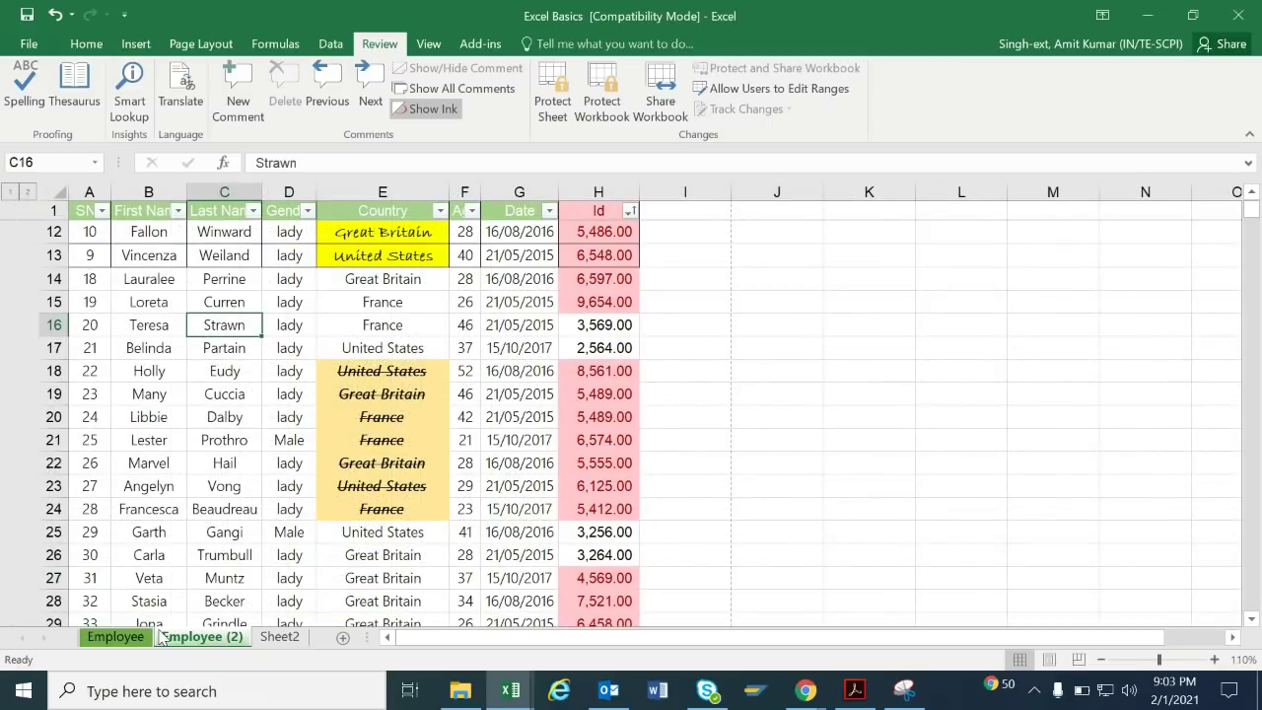
pyautogui.click(348, 412)
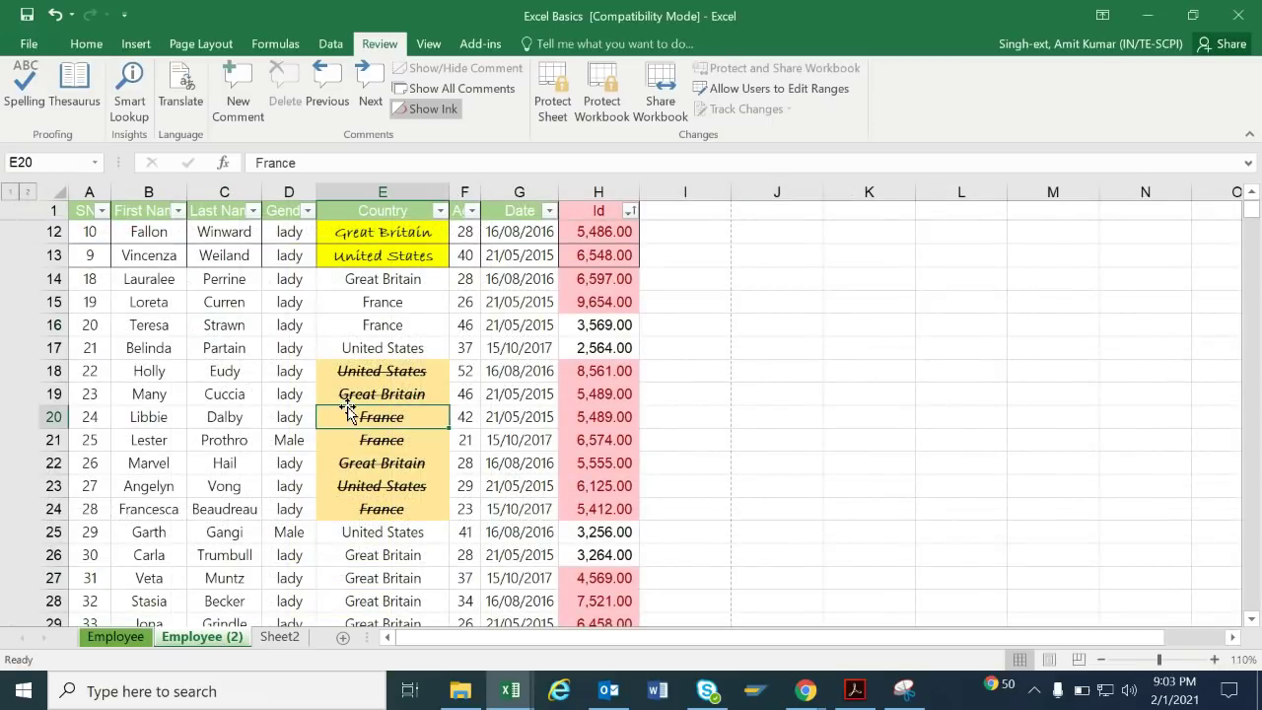
pyautogui.click(86, 44)
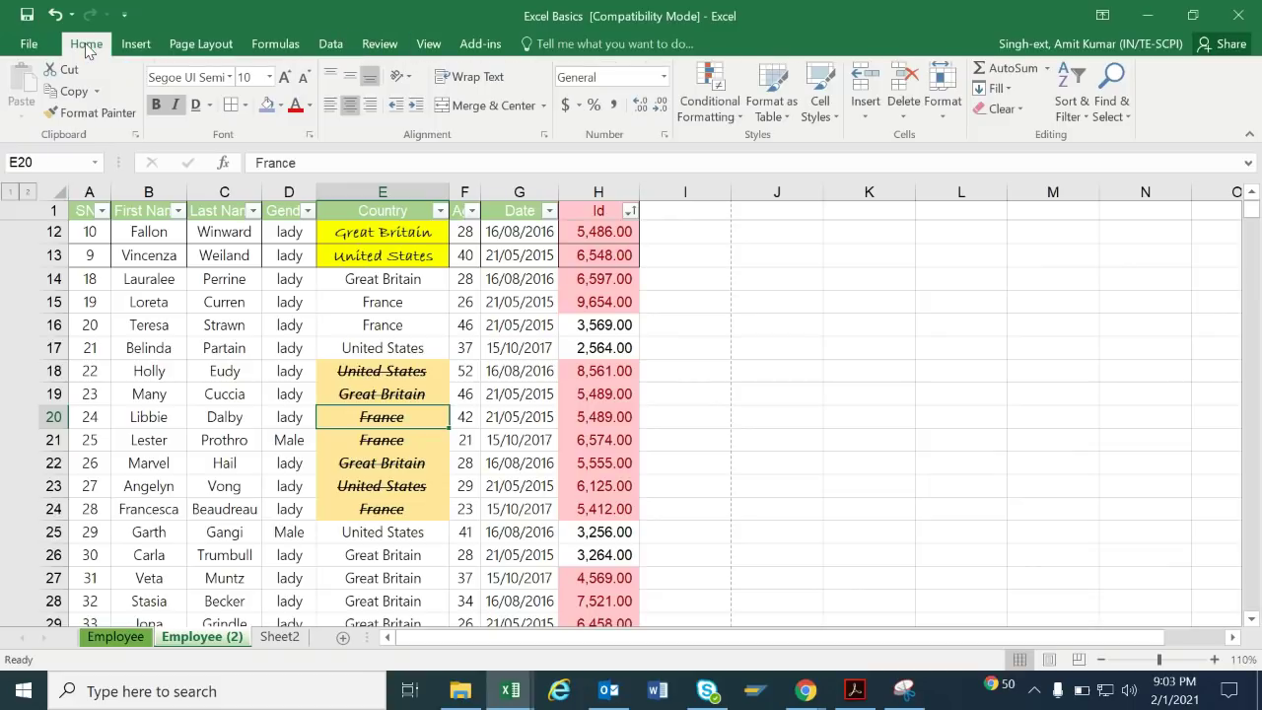
pyautogui.click(1112, 103)
pyautogui.click(1133, 209)
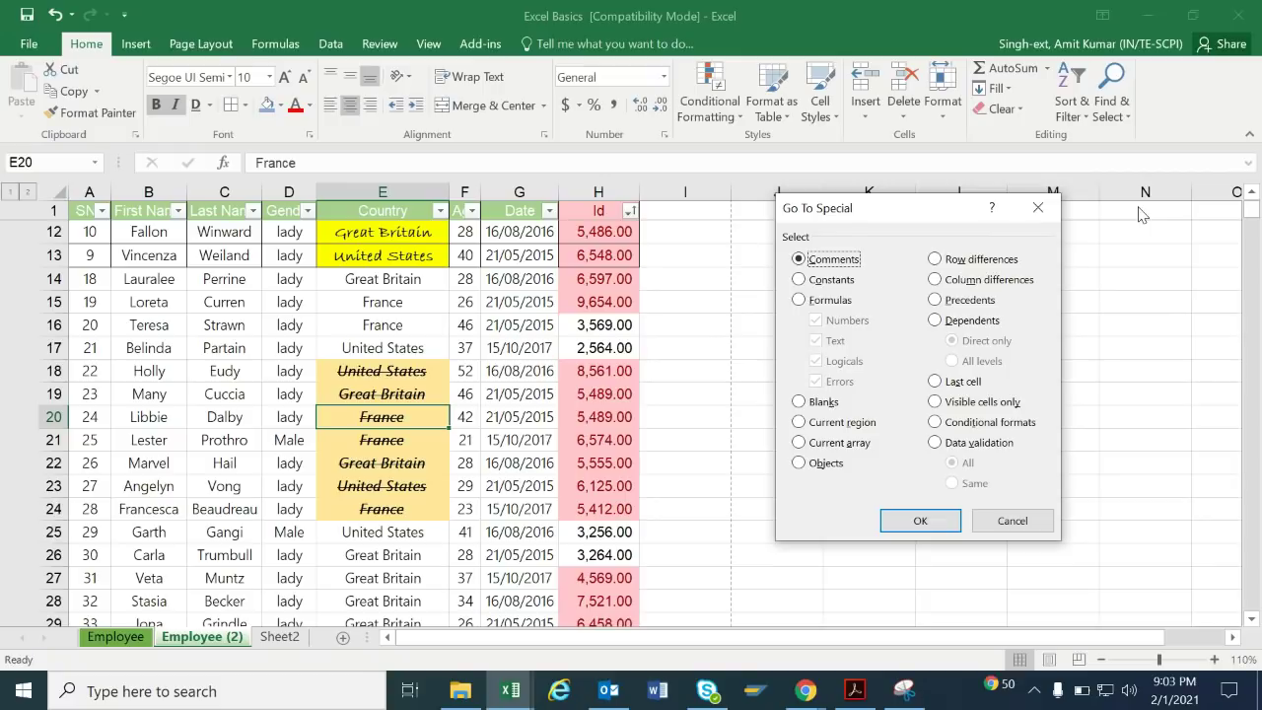
pyautogui.click(830, 302)
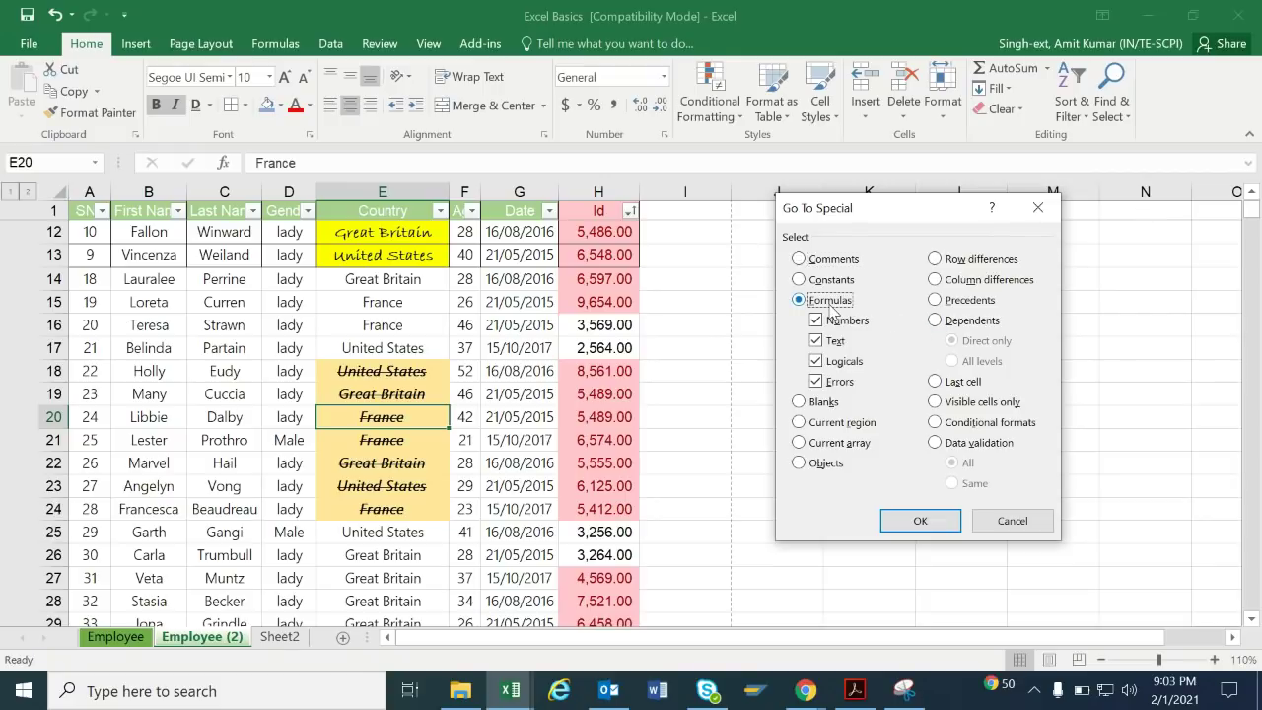
pyautogui.click(929, 529)
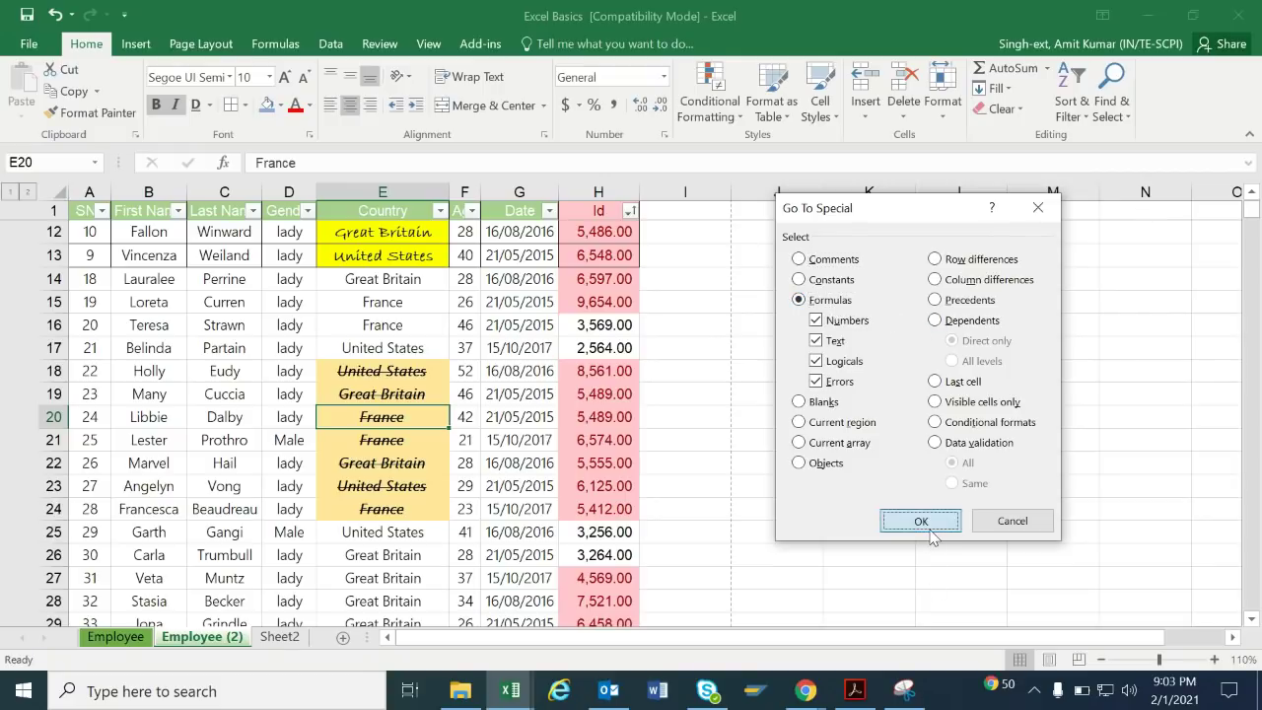
pyautogui.click(642, 400)
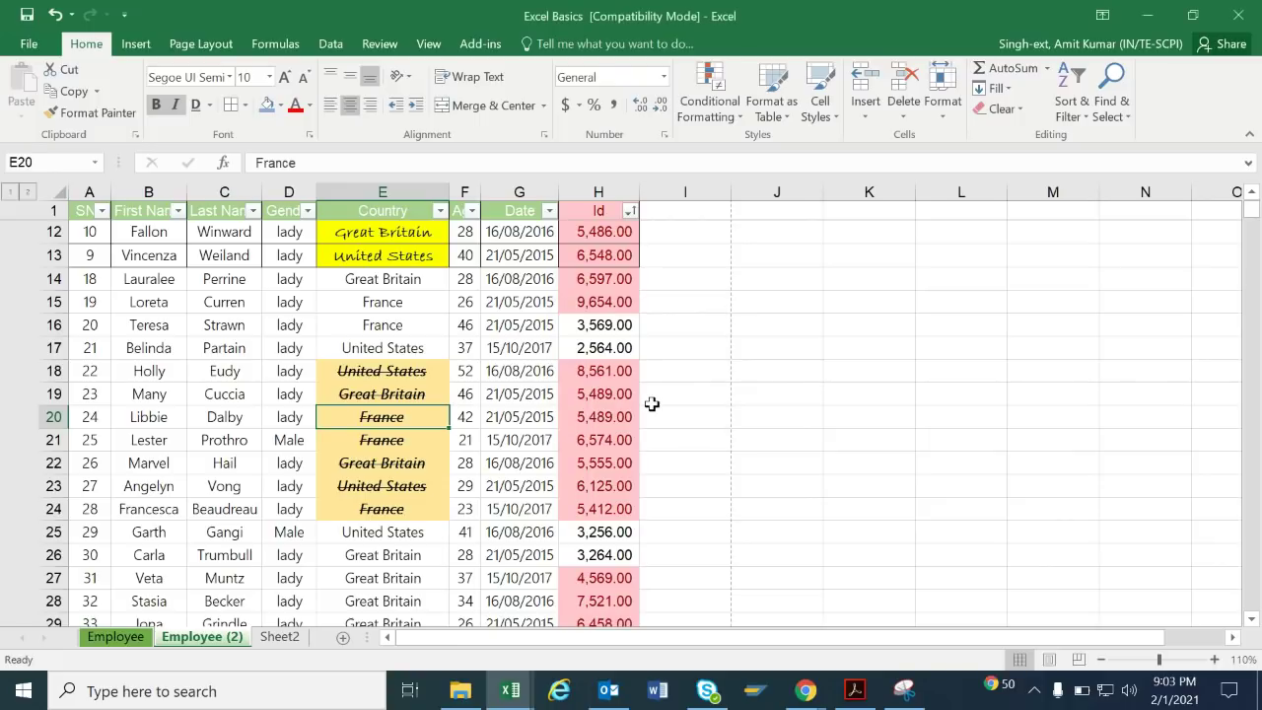
pyautogui.click(686, 356)
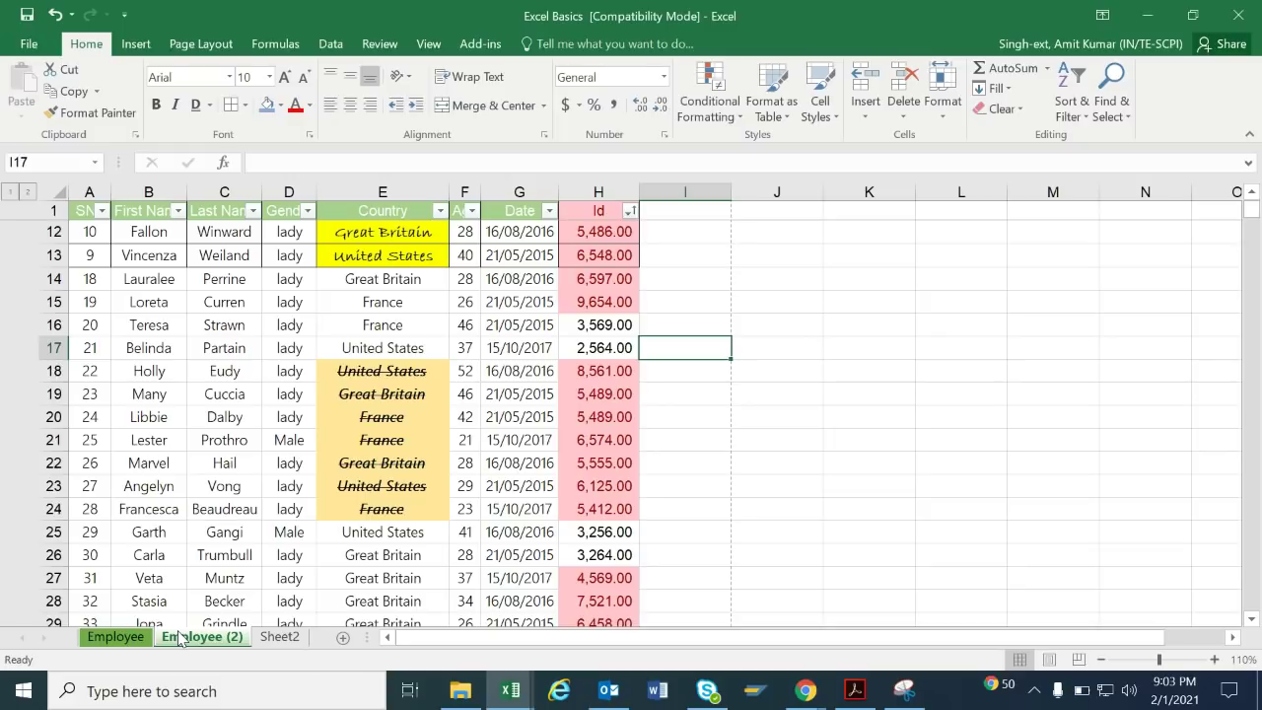
pyautogui.click(116, 637)
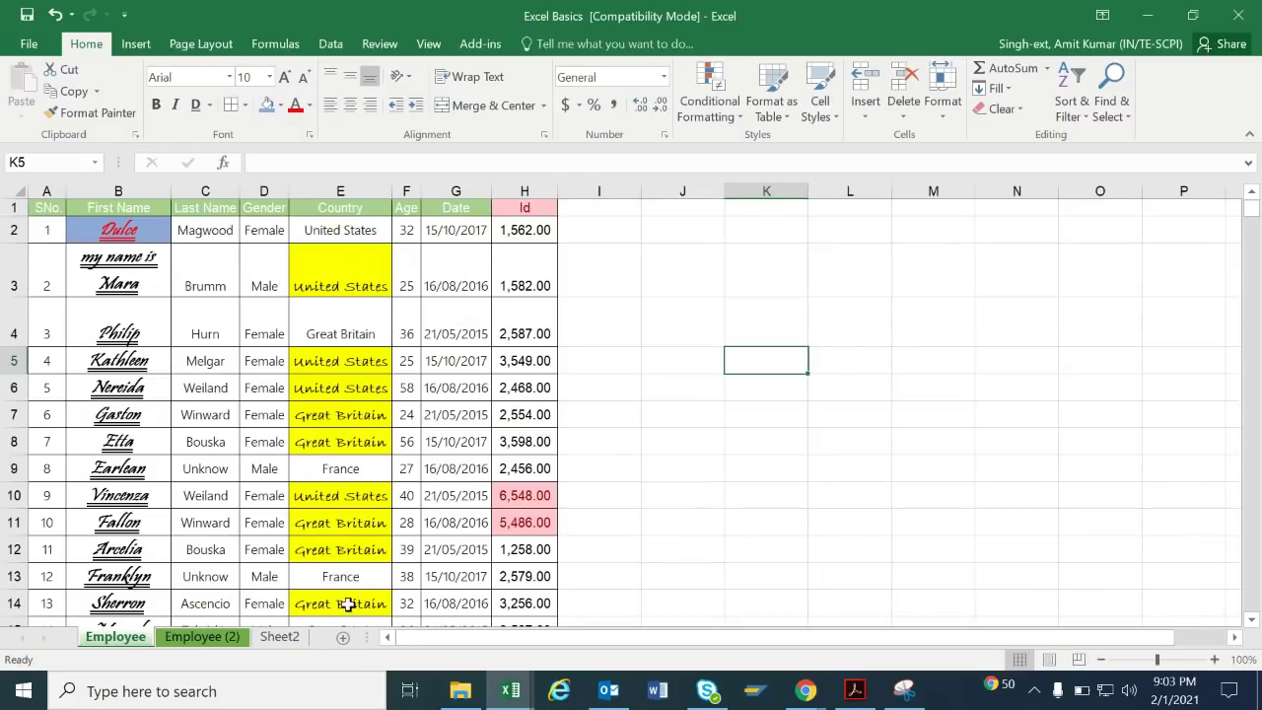
pyautogui.click(202, 637)
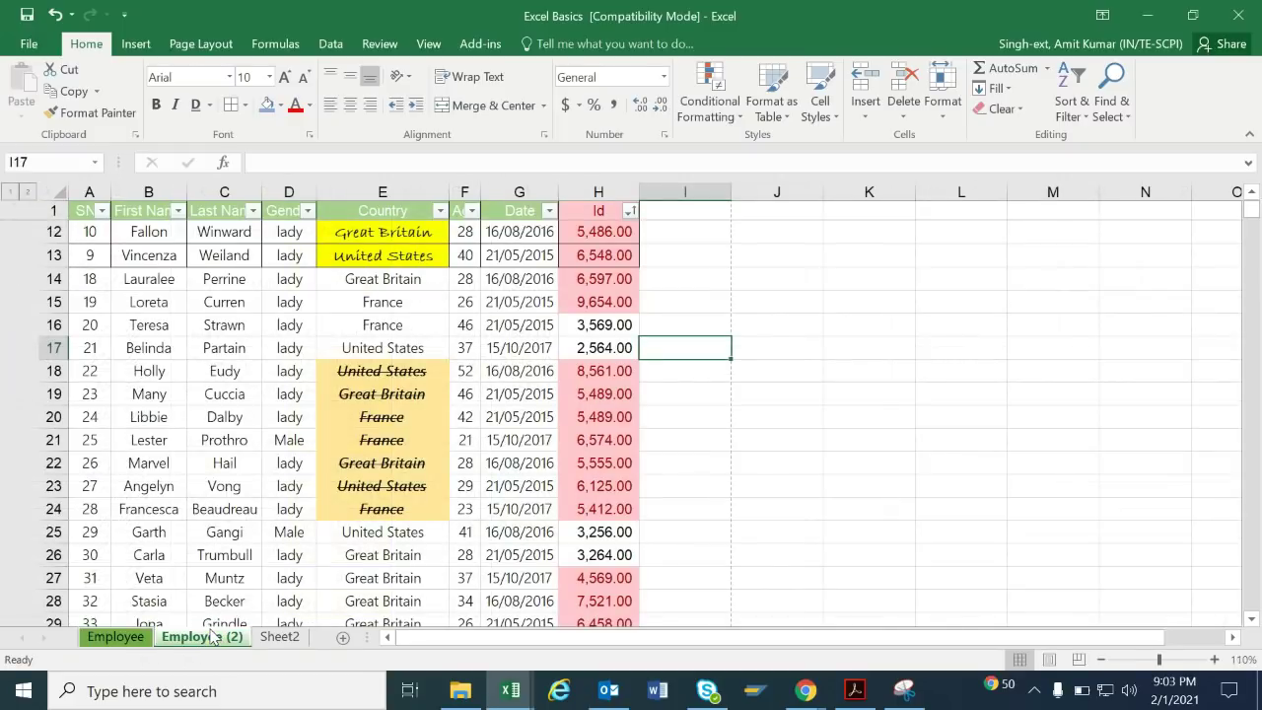
pyautogui.click(467, 477)
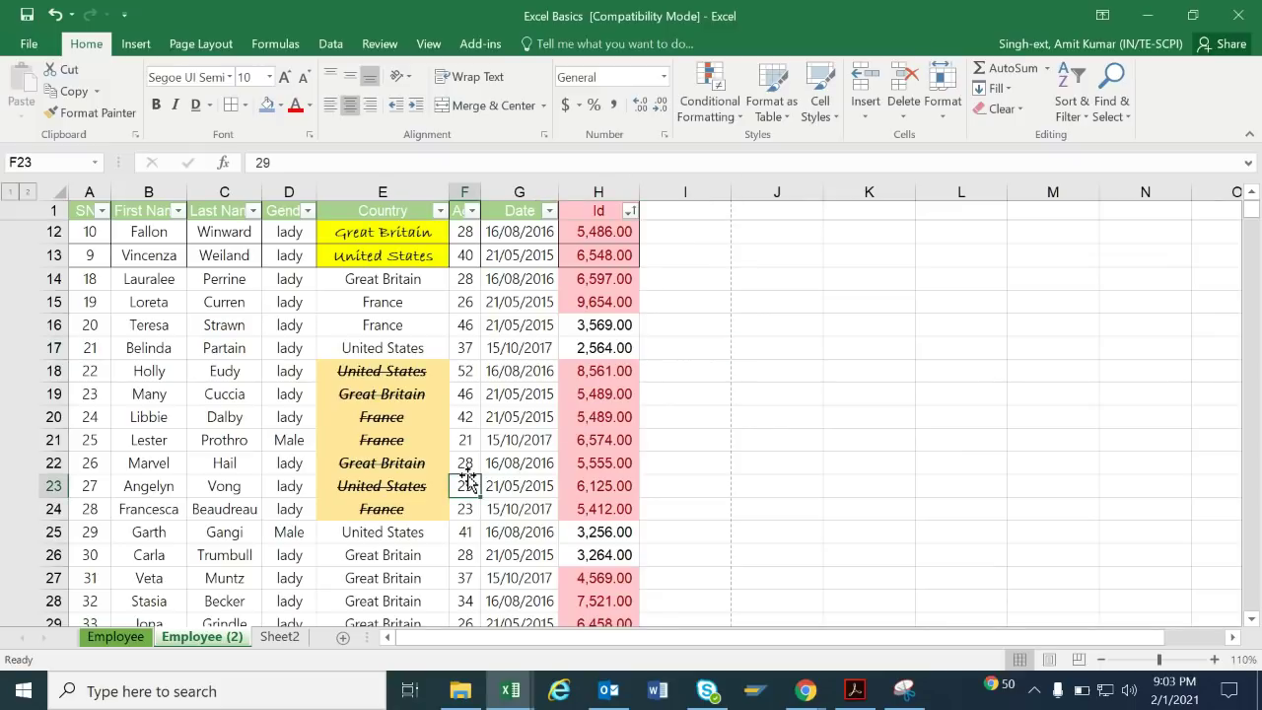
# Try saving the workbook, cancelling at the Compatibility Checker warning.
pyautogui.click(25, 43)
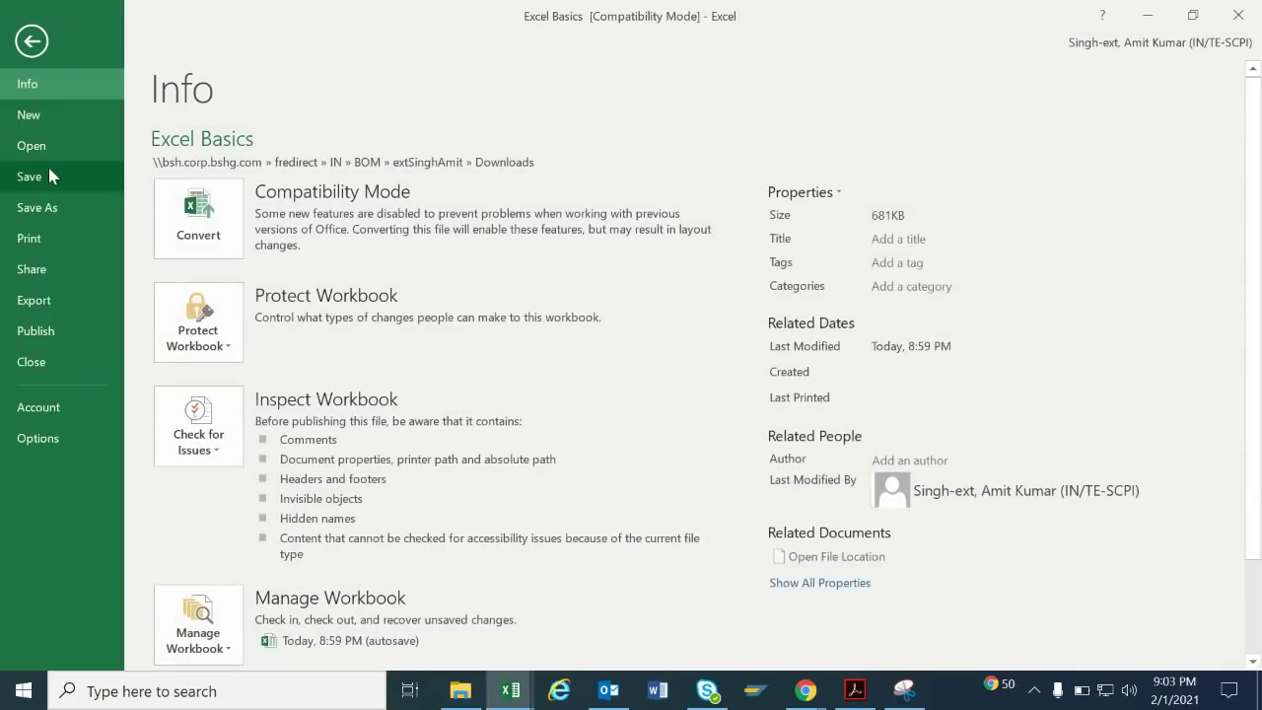
pyautogui.click(94, 149)
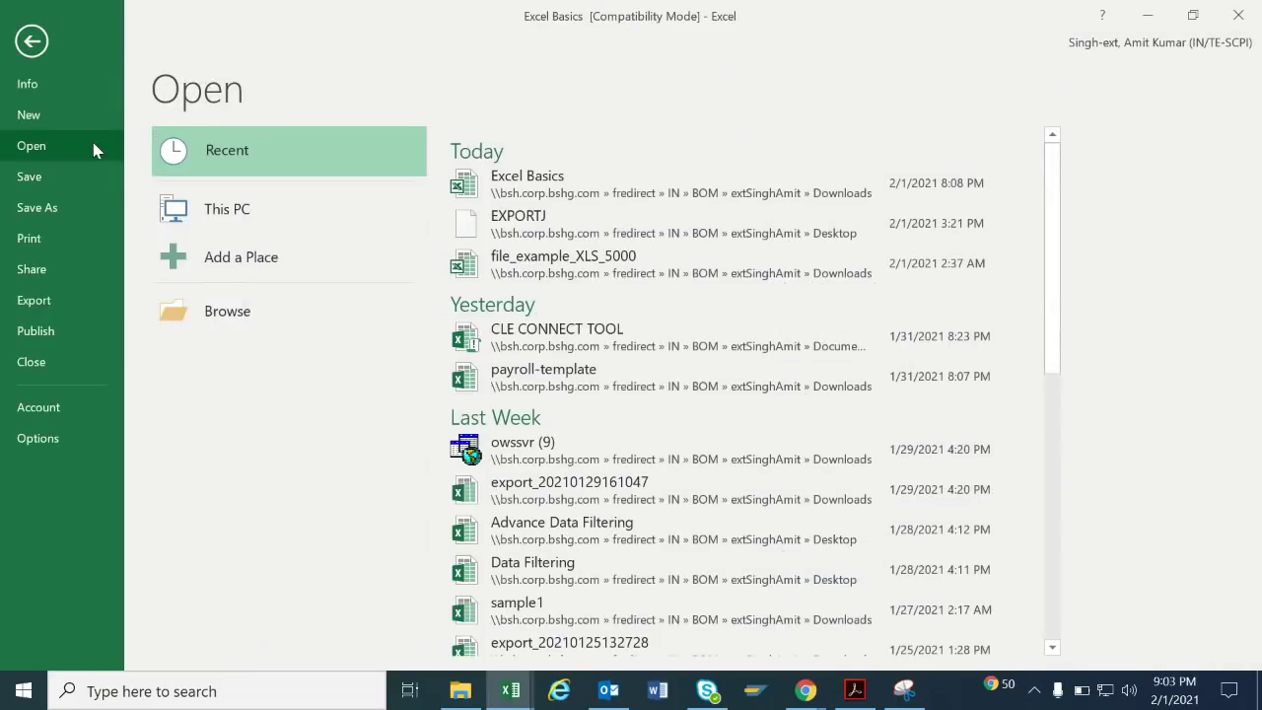
pyautogui.click(51, 171)
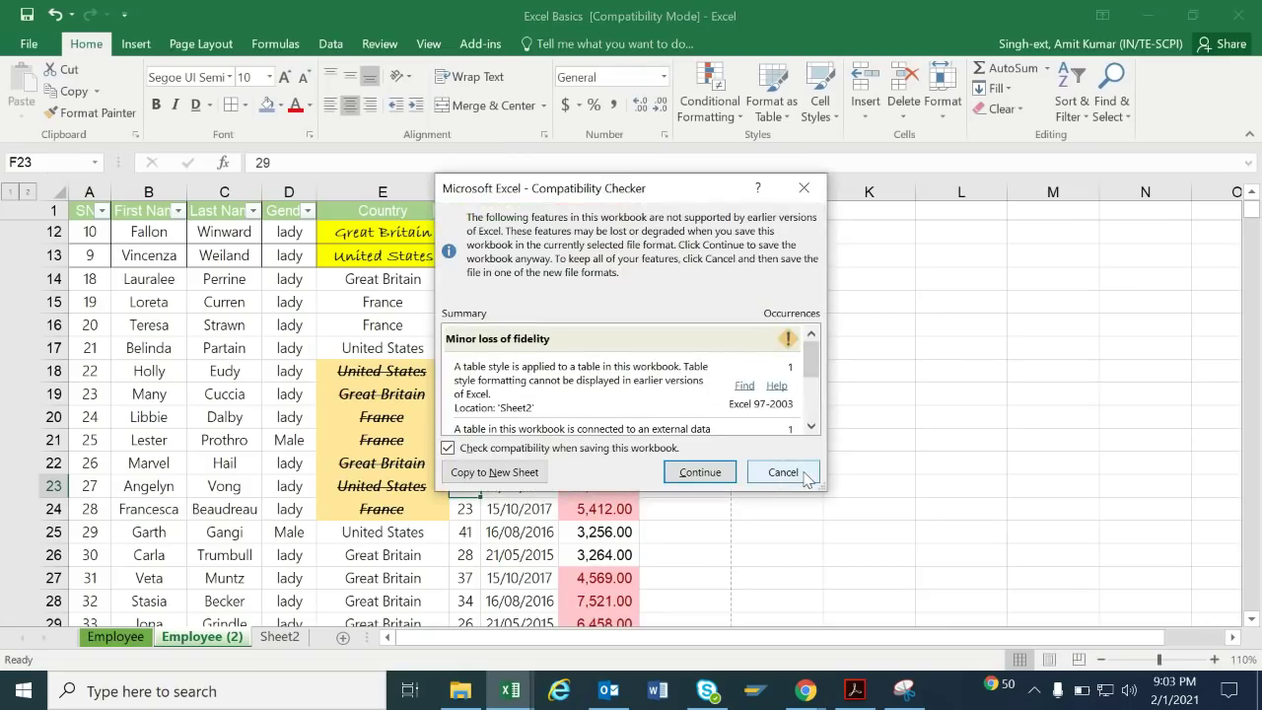
pyautogui.click(801, 475)
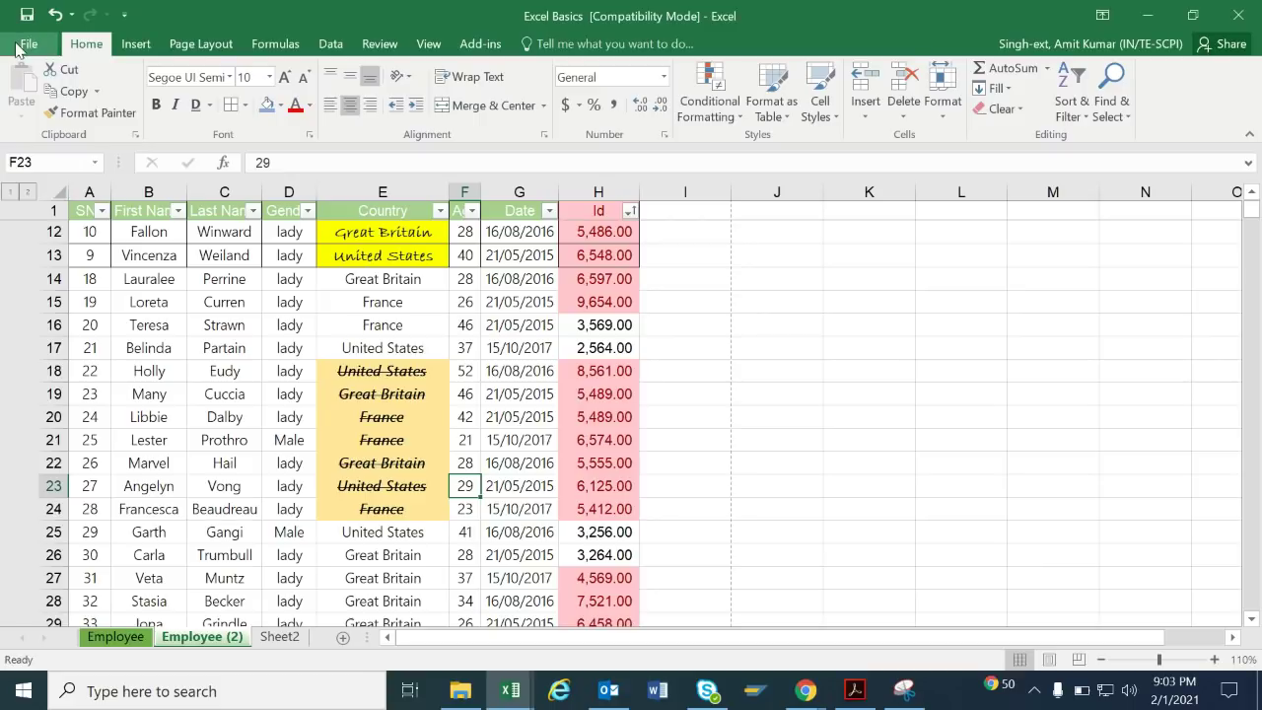
# Set print to Landscape, Executive paper, Wide Margins, starting at page 3, collated.
pyautogui.click(22, 45)
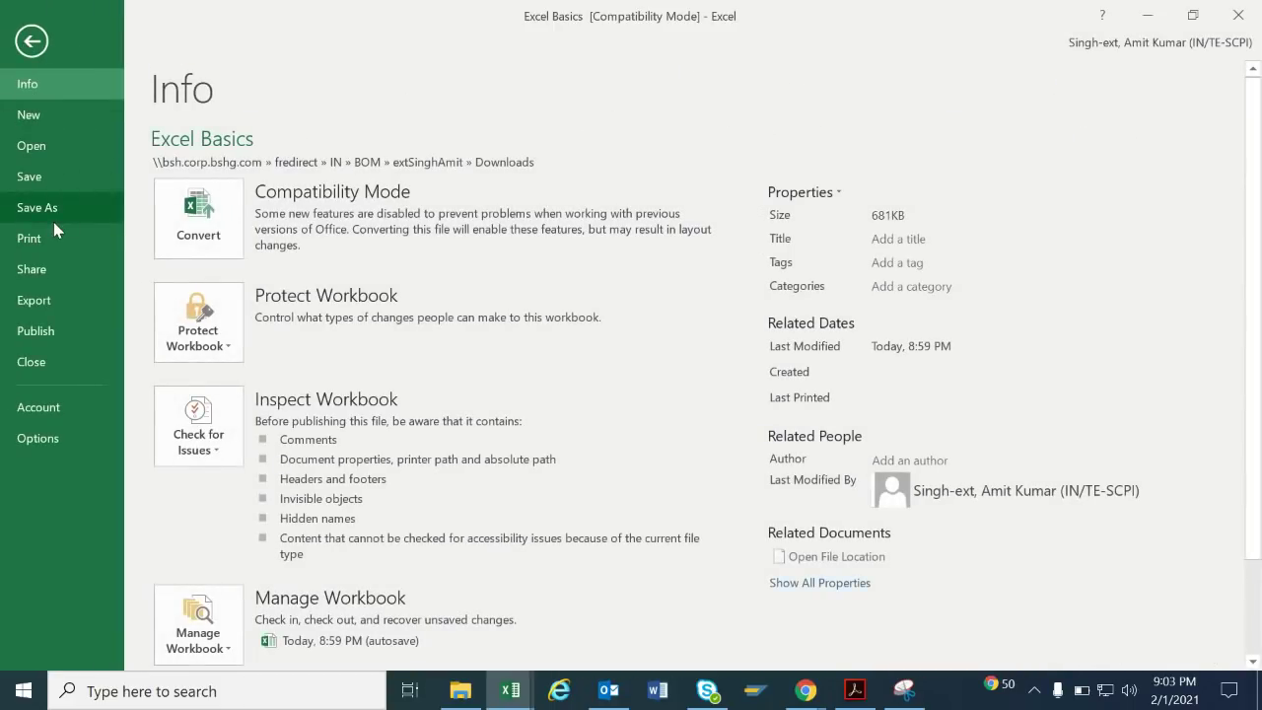
pyautogui.click(54, 242)
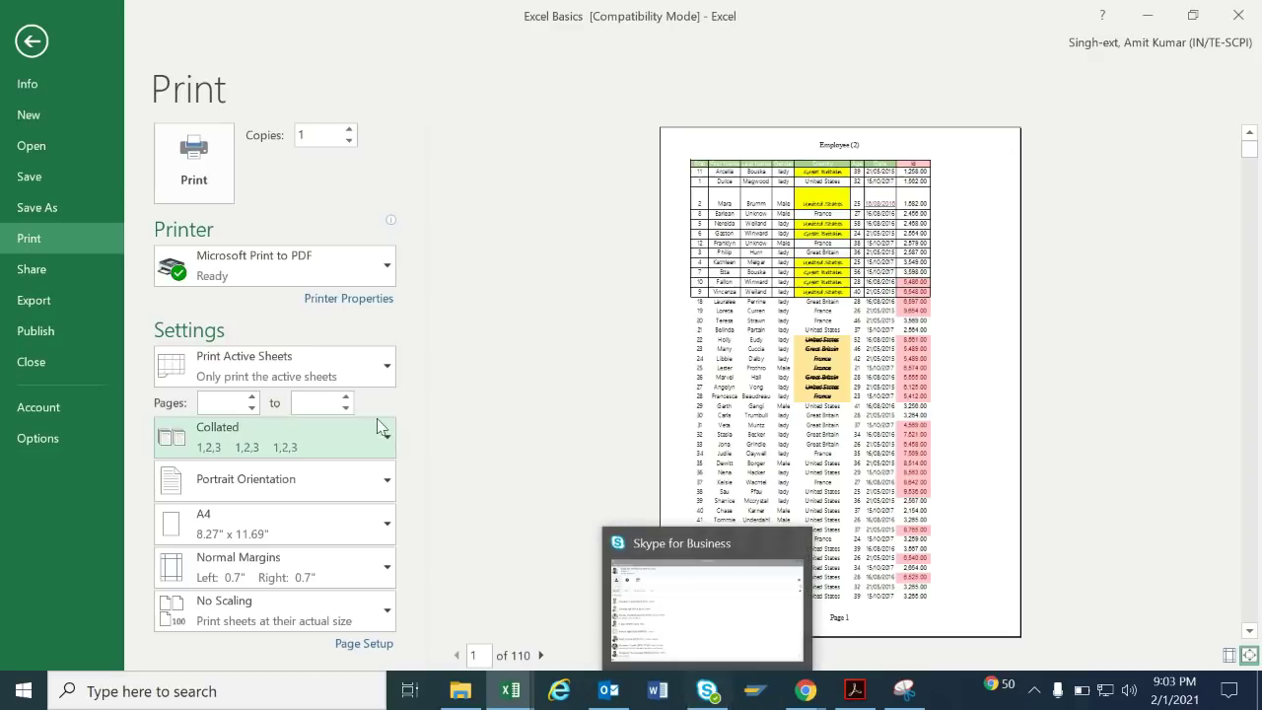
pyautogui.click(385, 486)
pyautogui.click(353, 557)
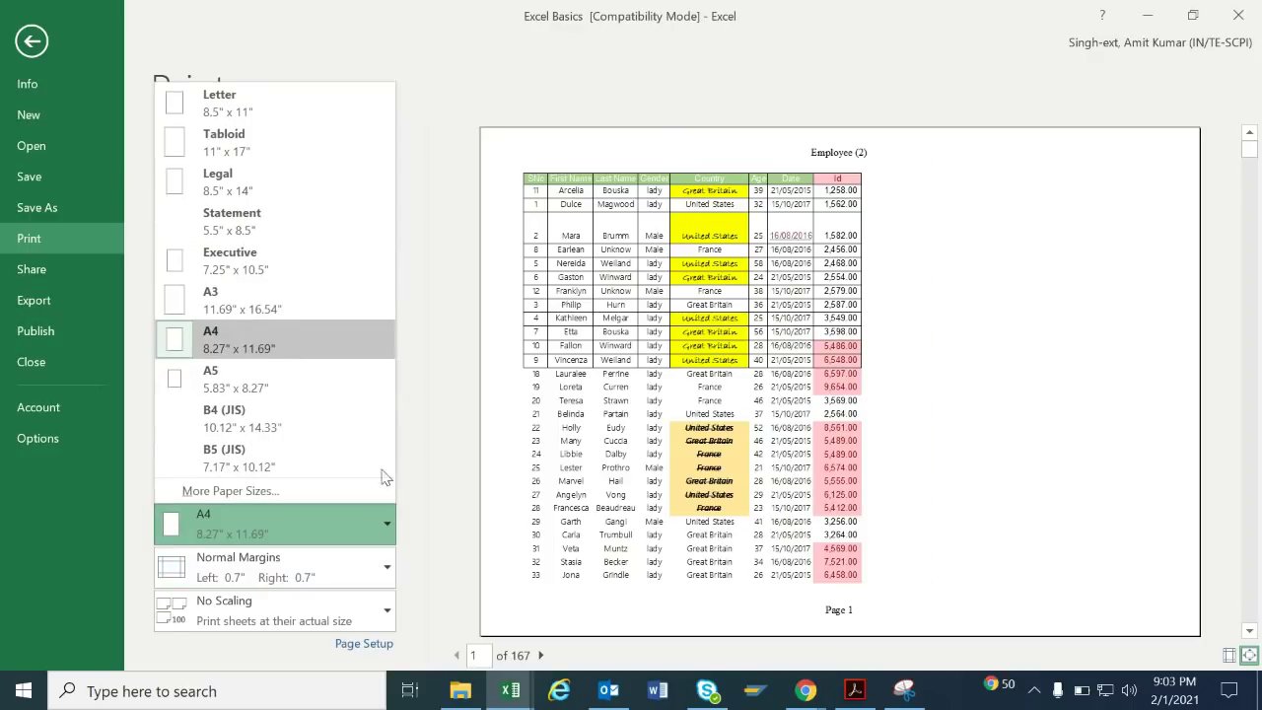
pyautogui.click(291, 268)
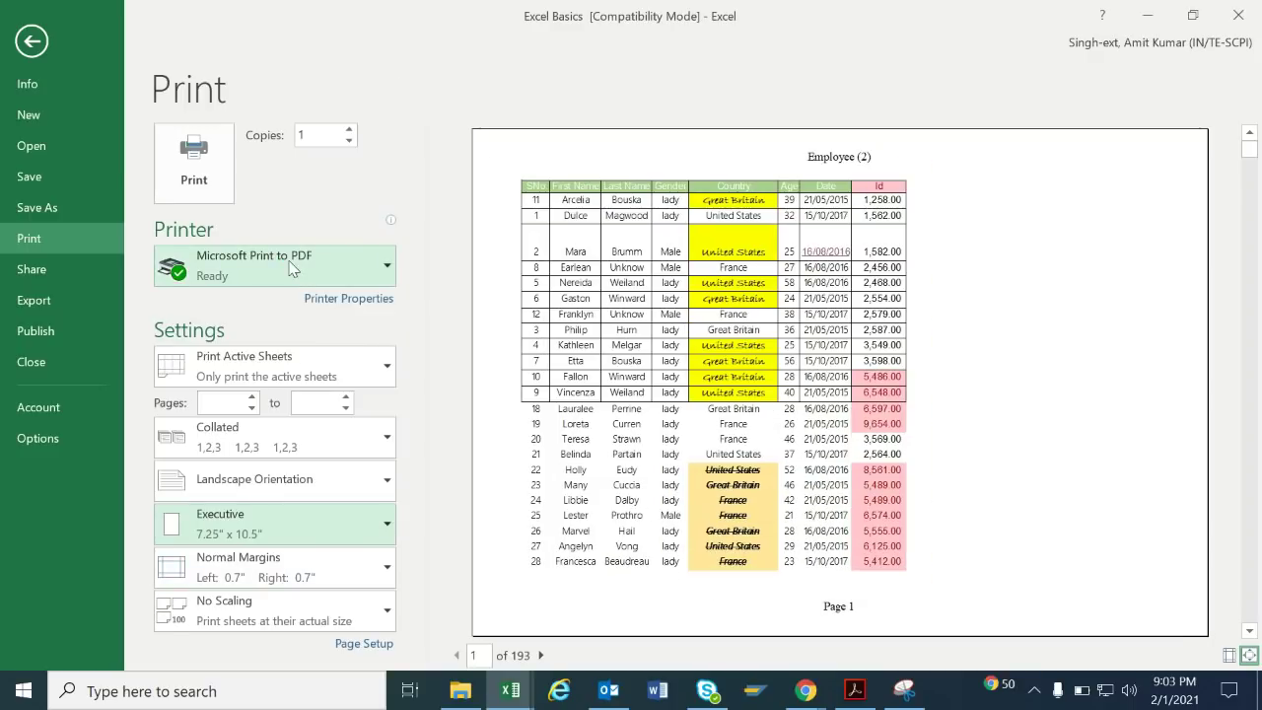
pyautogui.click(333, 567)
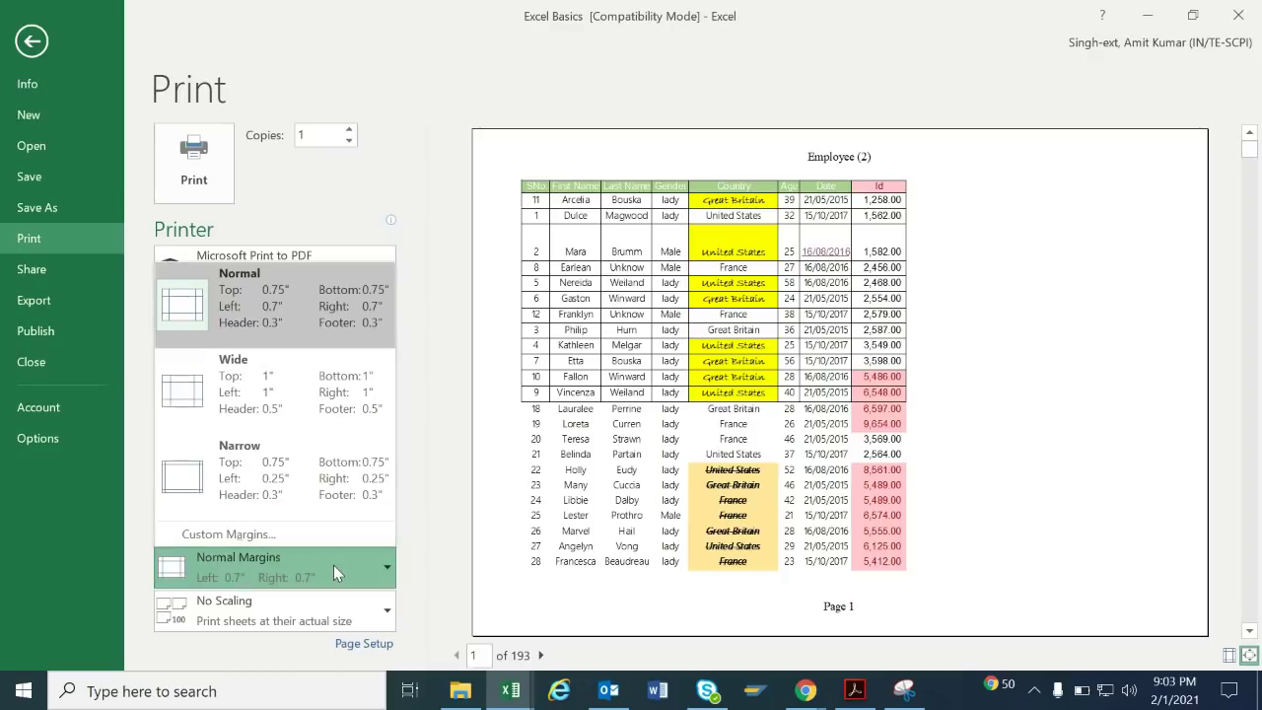
pyautogui.click(303, 408)
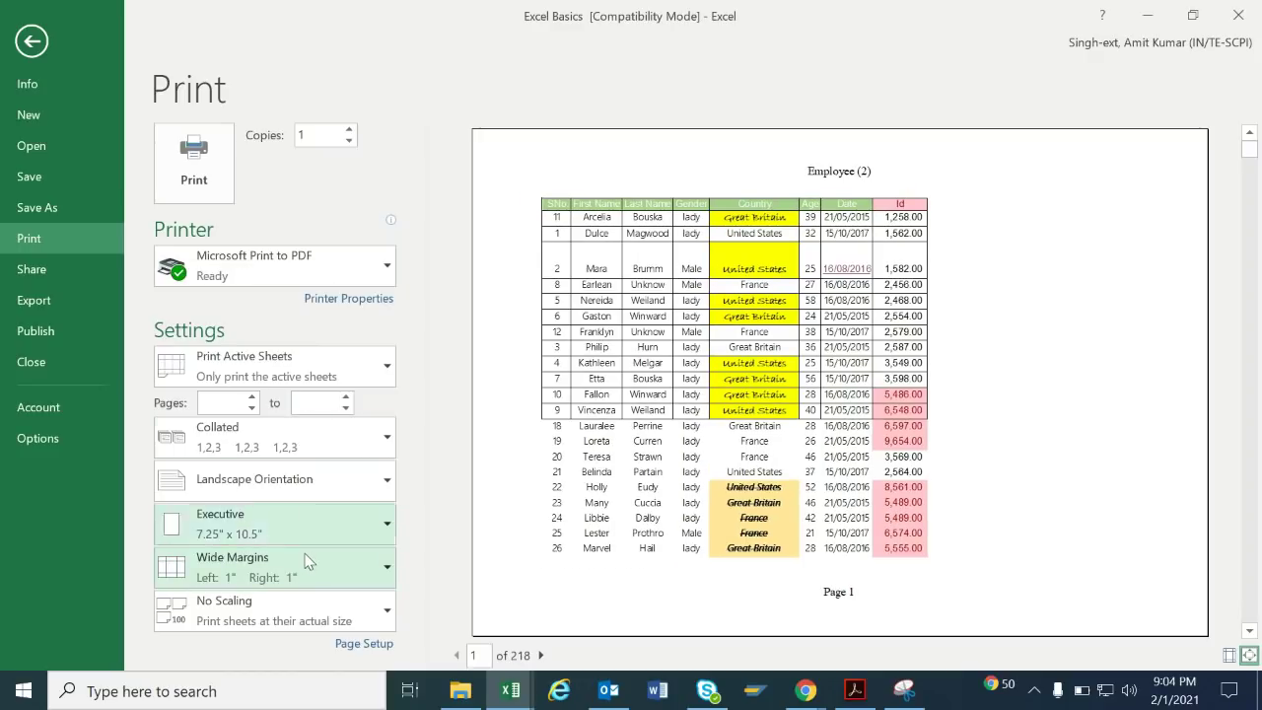
pyautogui.click(253, 397)
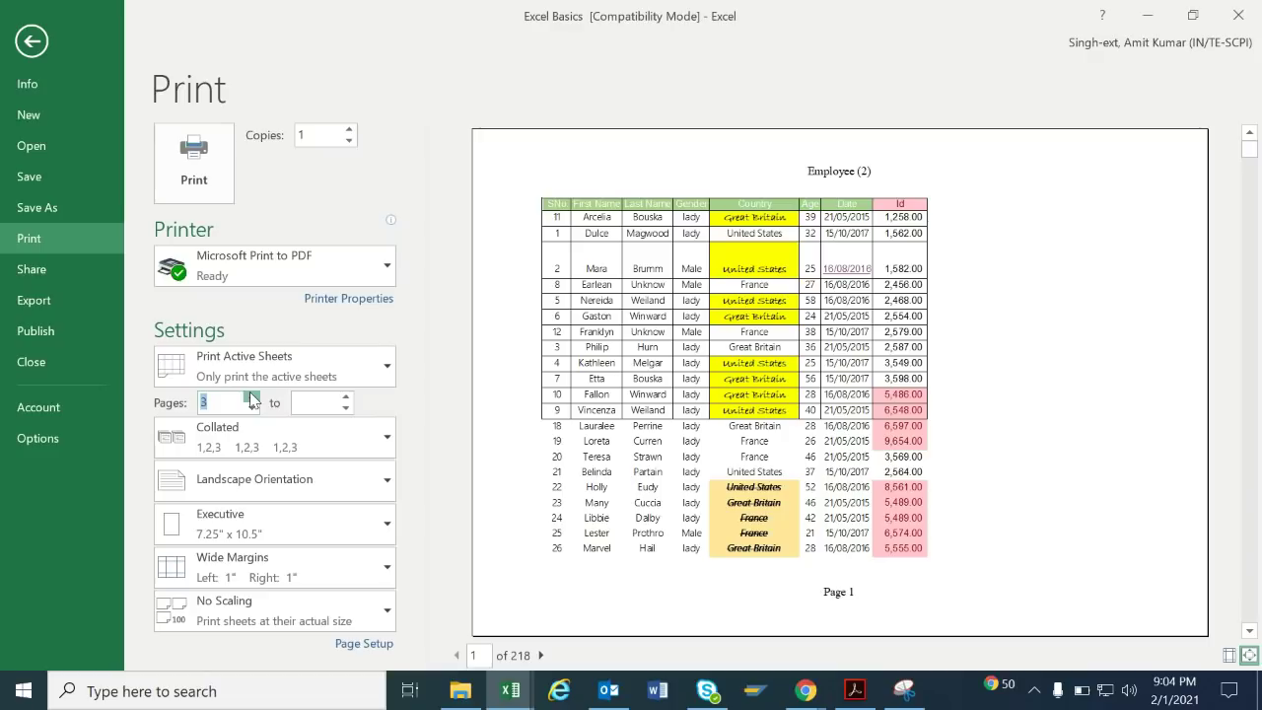
pyautogui.click(252, 417)
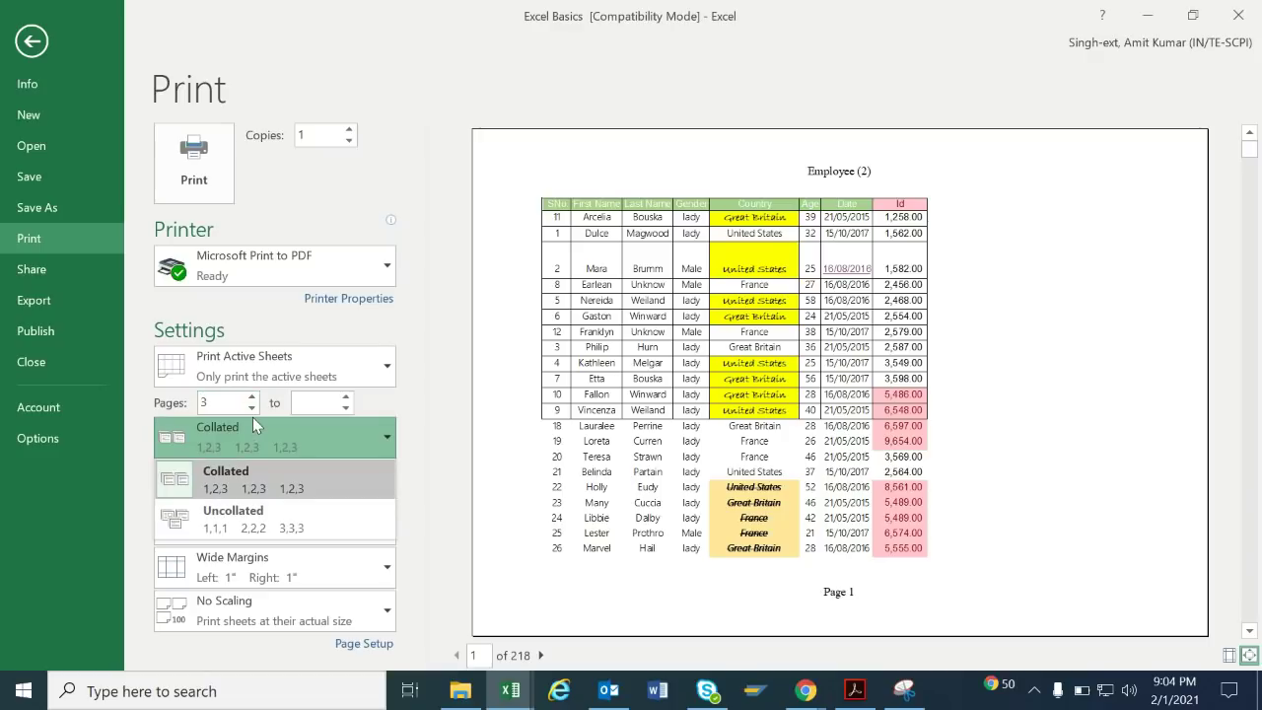
pyautogui.click(435, 304)
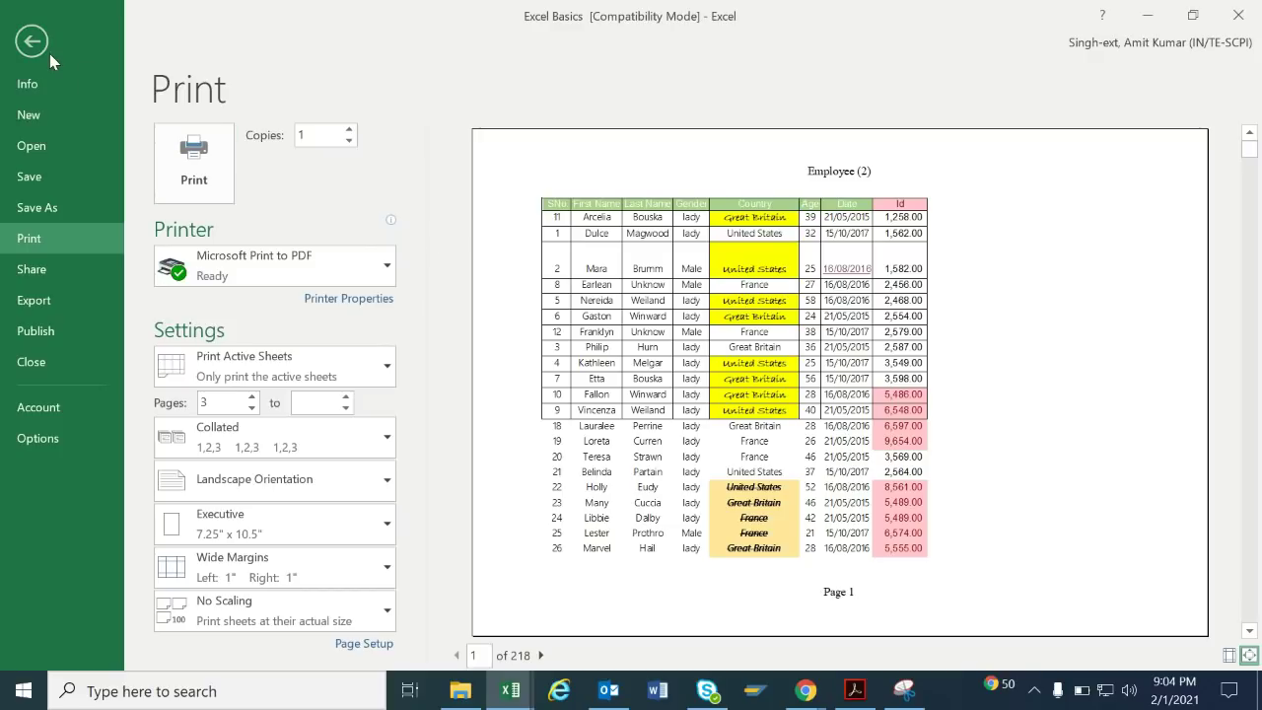
# Tick Developer under Main Tabs in Excel Options' Customize Ribbon and confirm with OK.
pyautogui.click(39, 440)
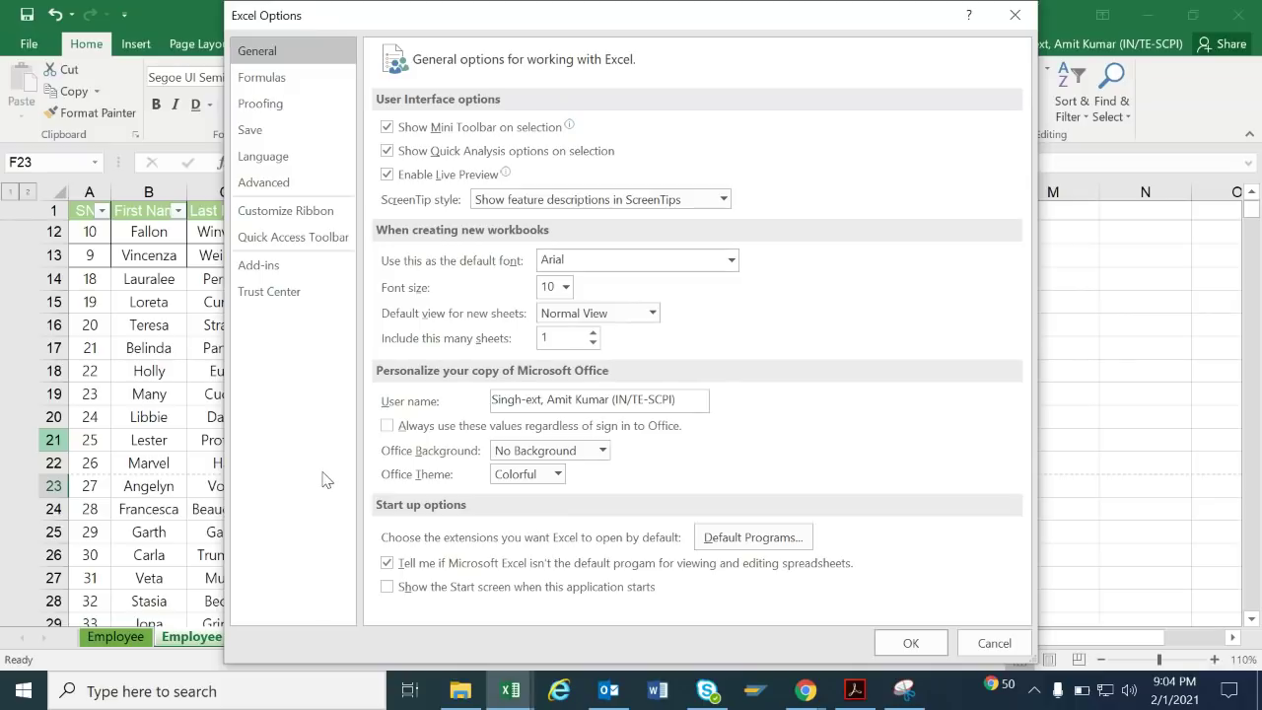
pyautogui.click(286, 83)
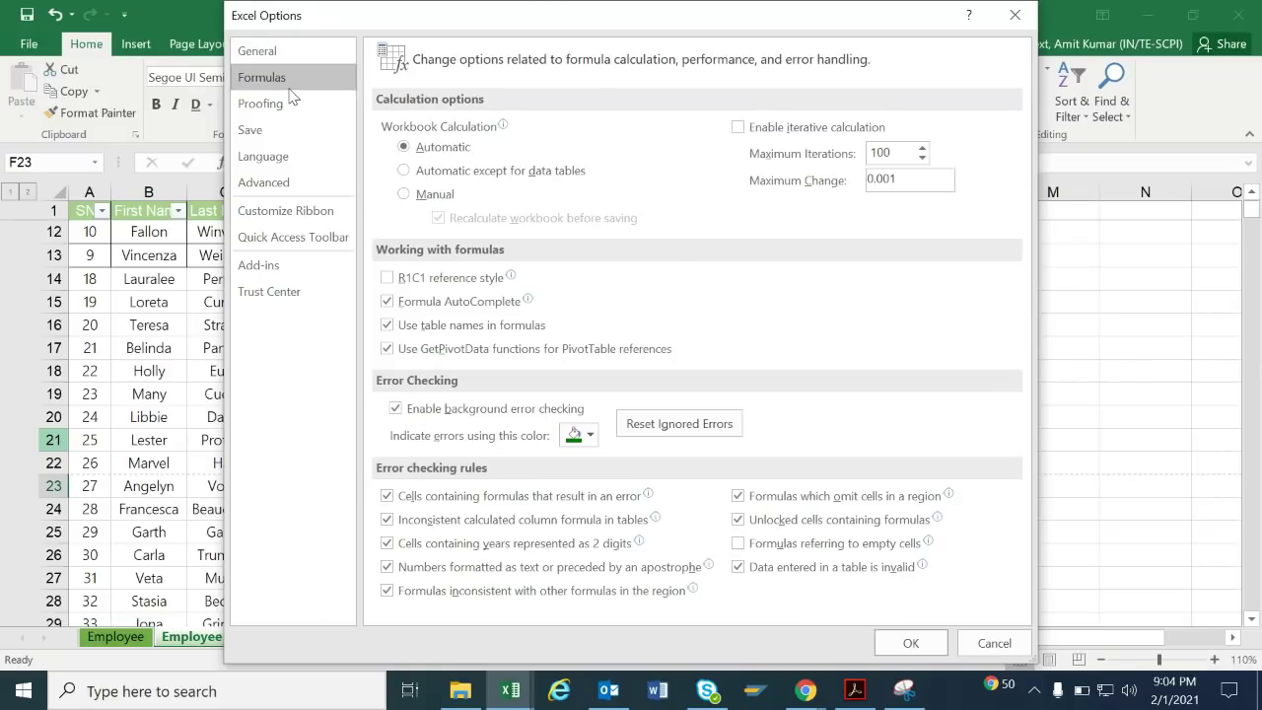
pyautogui.click(292, 100)
pyautogui.click(290, 130)
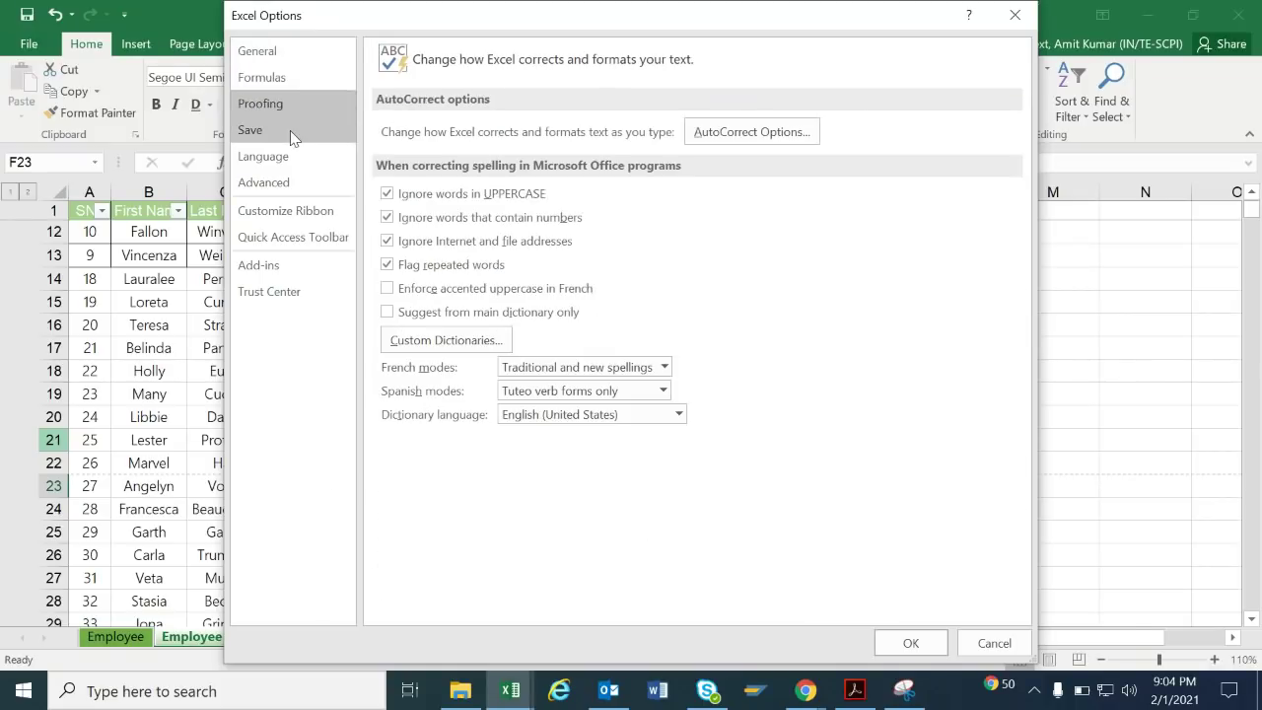
pyautogui.click(281, 182)
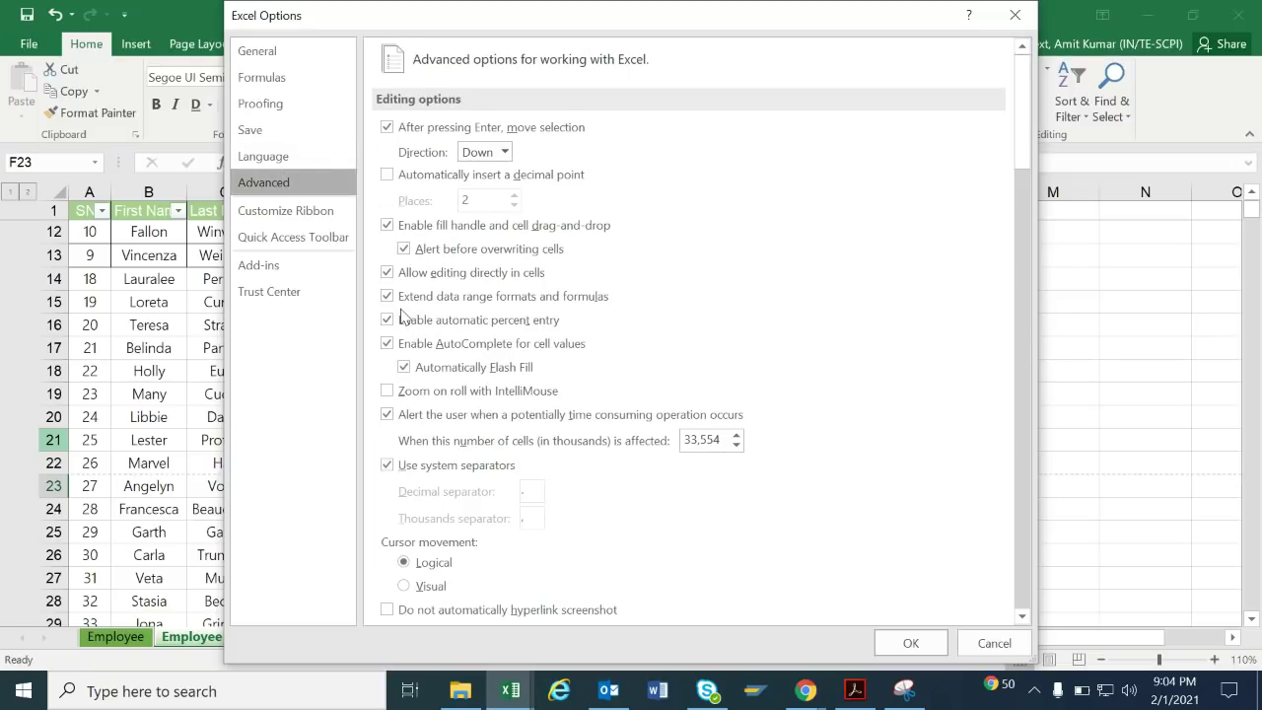
pyautogui.click(320, 228)
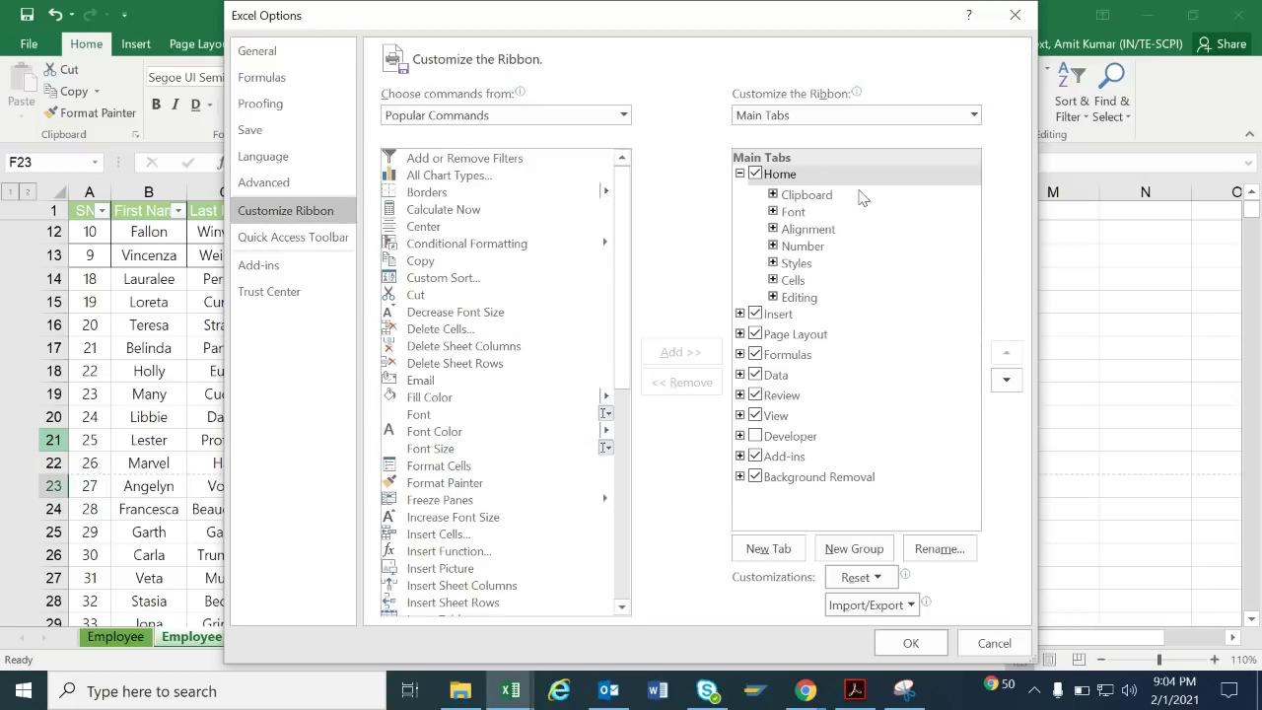
pyautogui.click(755, 436)
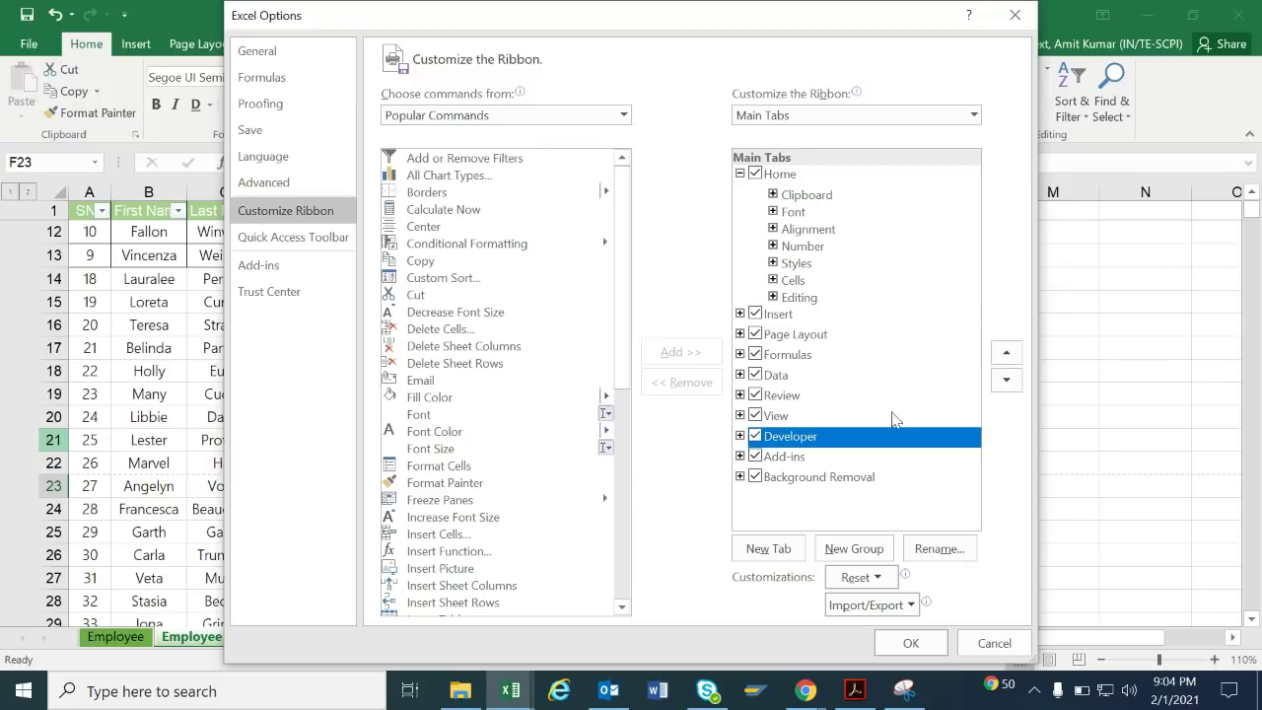
pyautogui.click(740, 435)
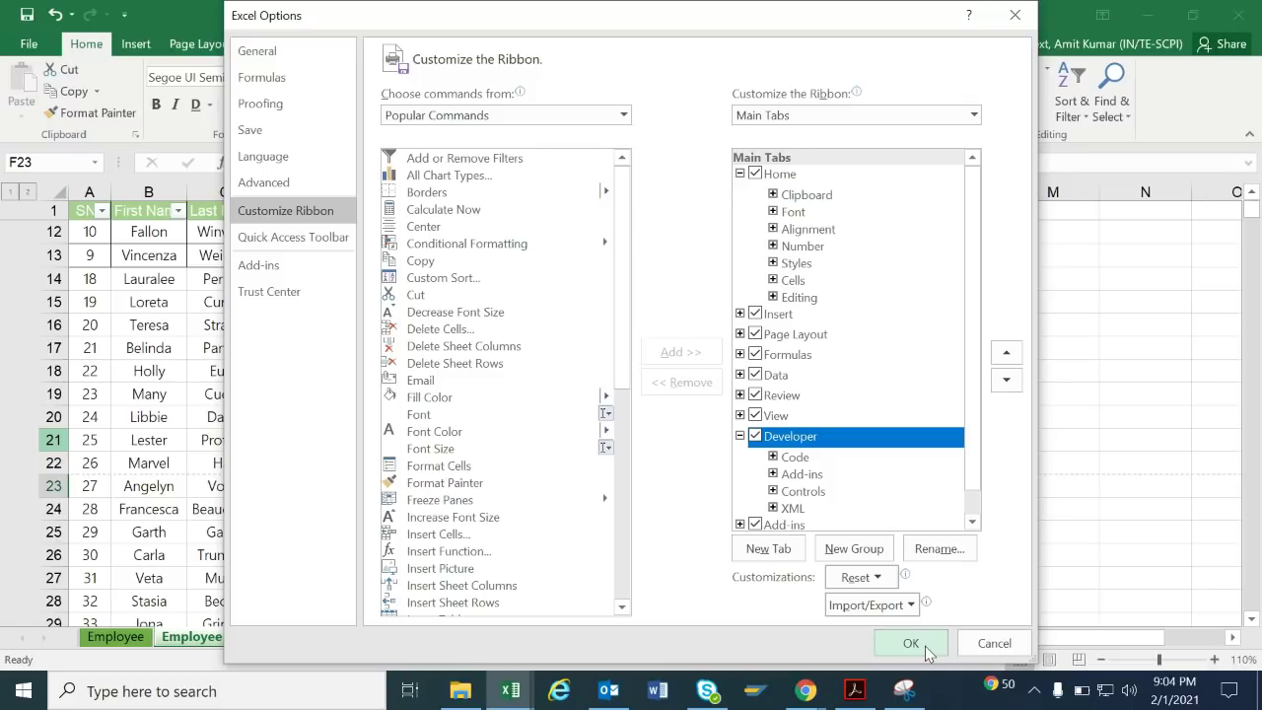
pyautogui.click(917, 644)
pyautogui.click(741, 302)
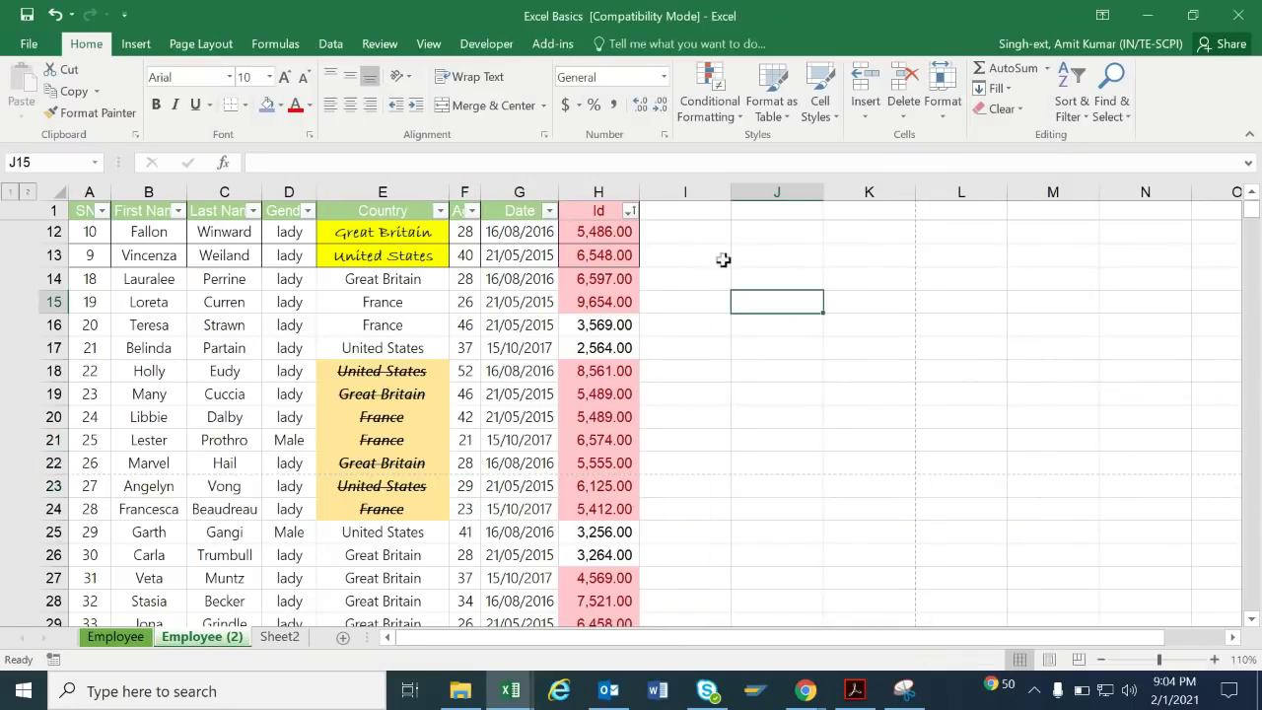
# Show the Developer tab, then reopen Excel Options at Customize Ribbon.
pyautogui.click(482, 49)
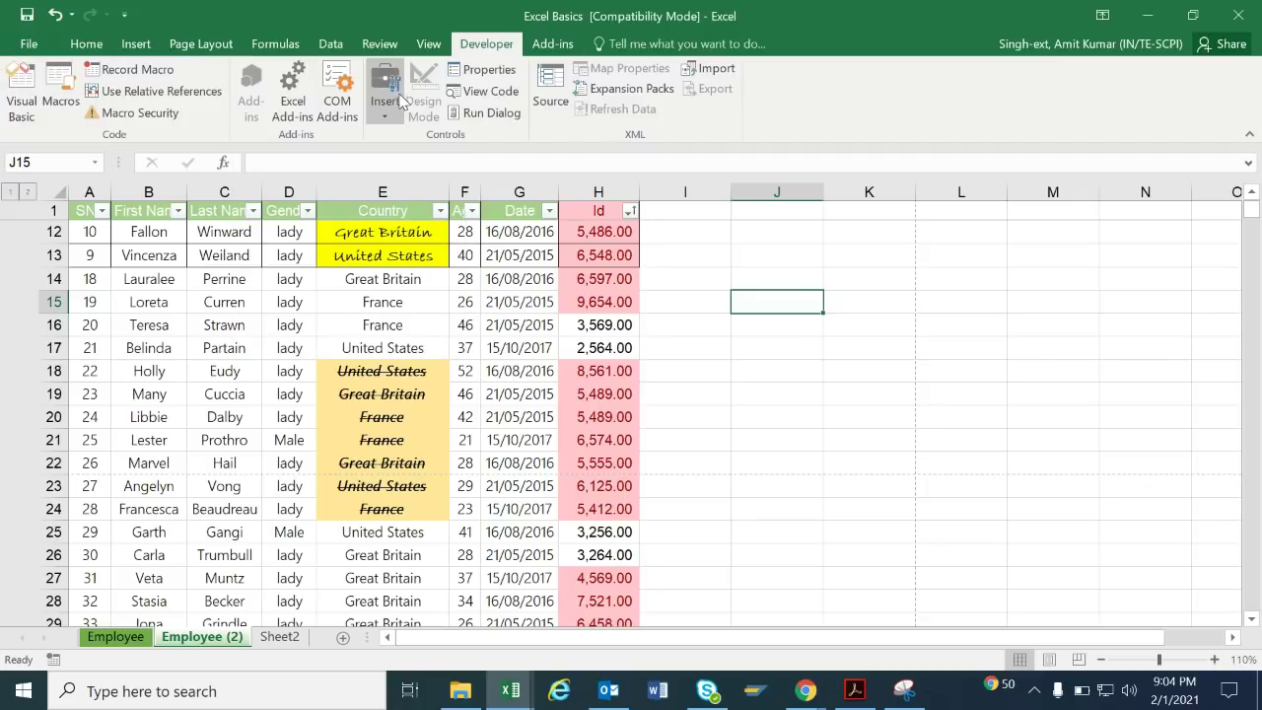
pyautogui.click(36, 44)
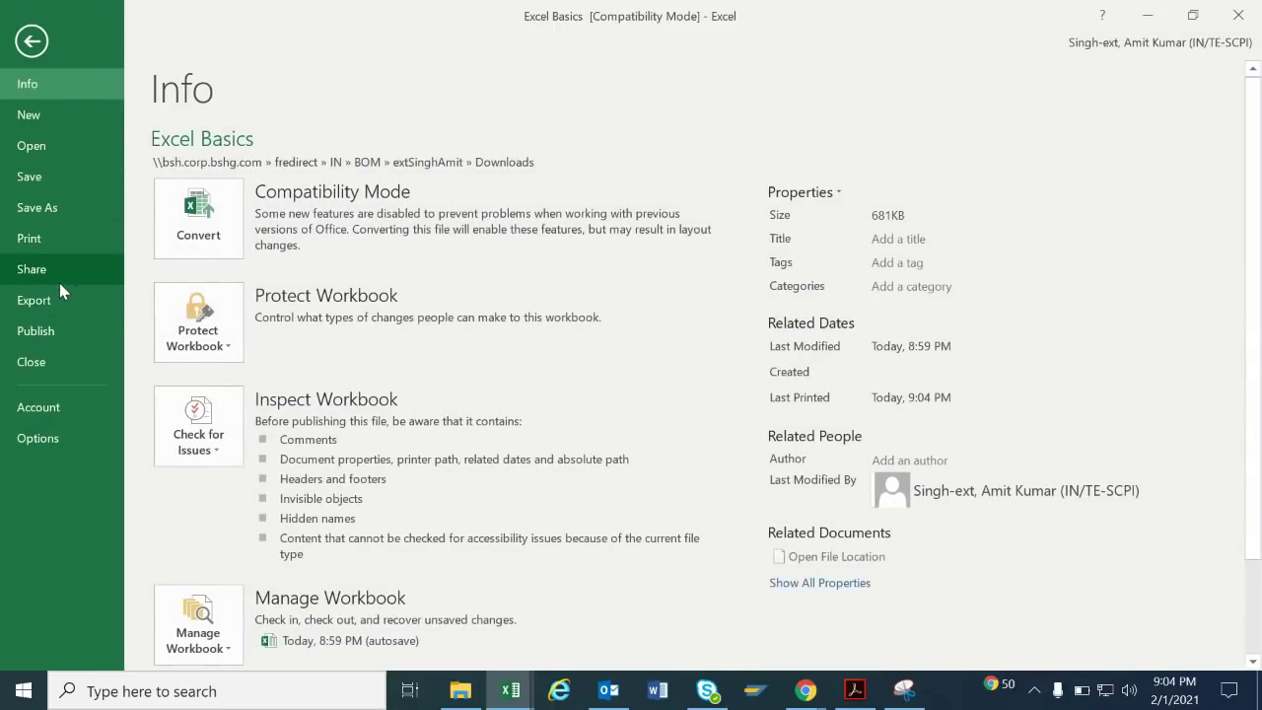
pyautogui.click(39, 439)
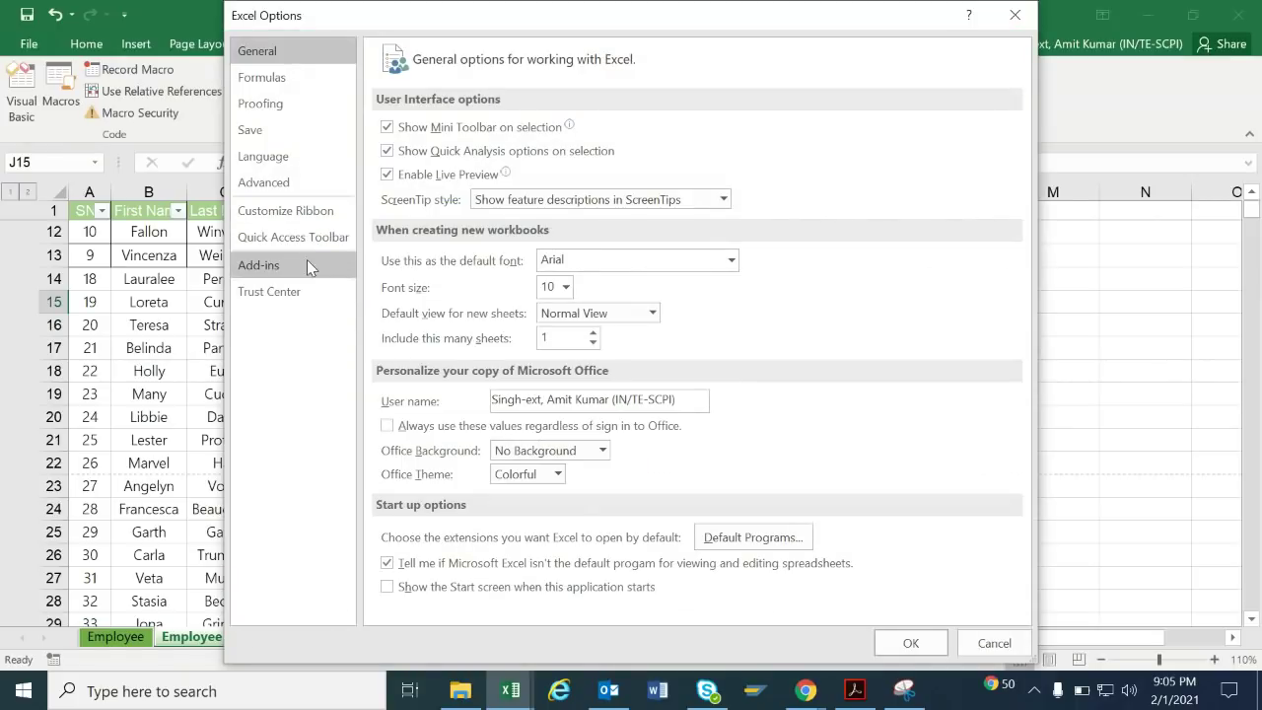
pyautogui.click(330, 213)
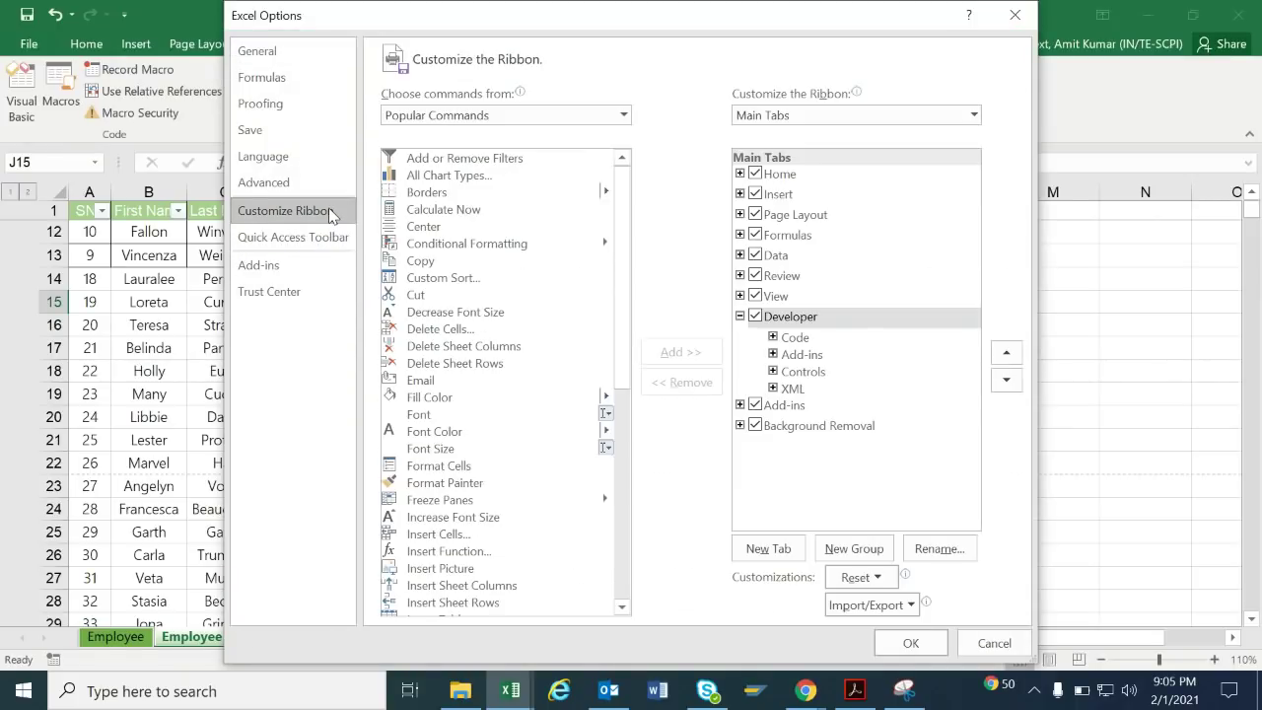
pyautogui.moveTo(616, 225); pyautogui.dragTo(634, 437)
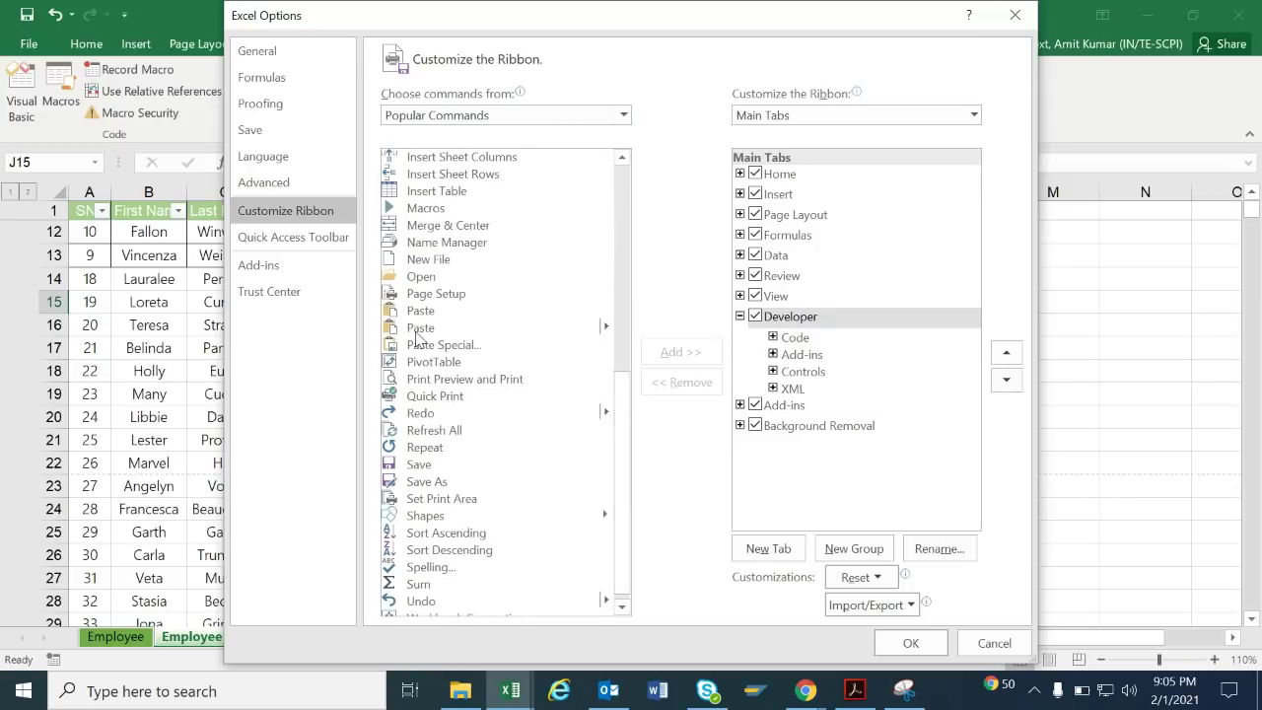
# Browse 'Choose commands from' as Macros, File Tab, and All Tabs, then cancel.
pyautogui.click(623, 116)
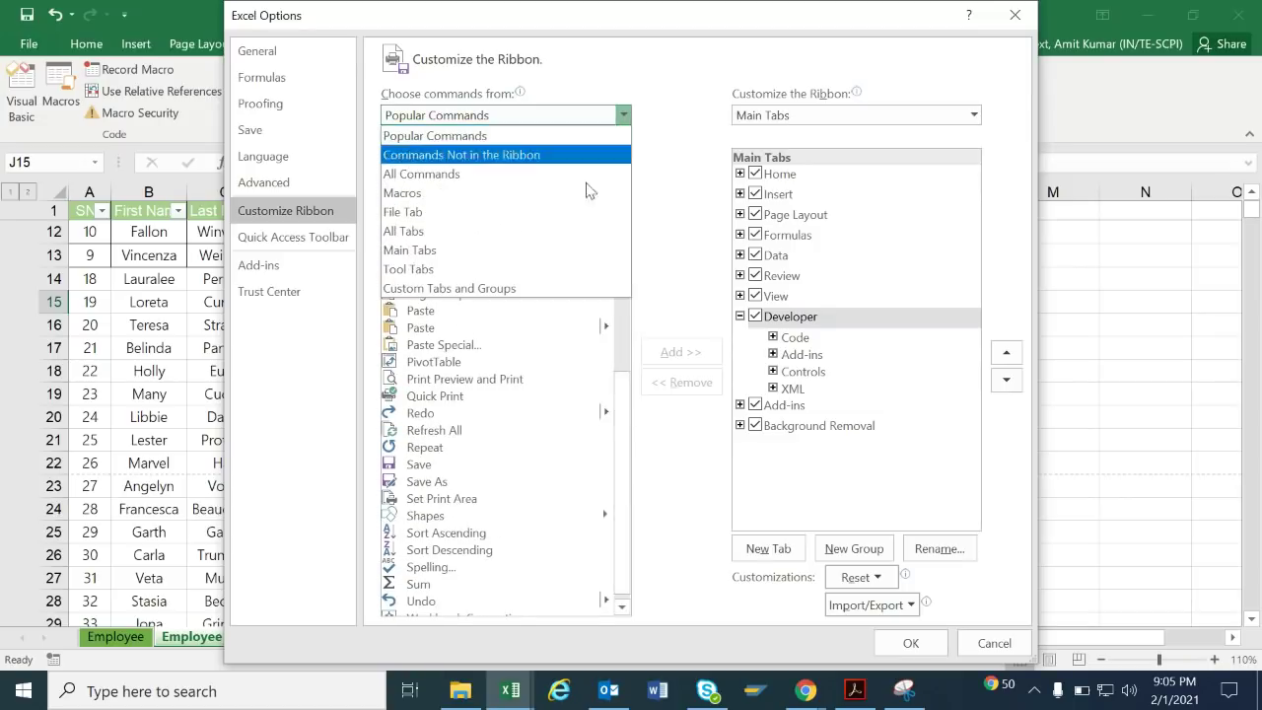
pyautogui.click(583, 194)
pyautogui.click(625, 117)
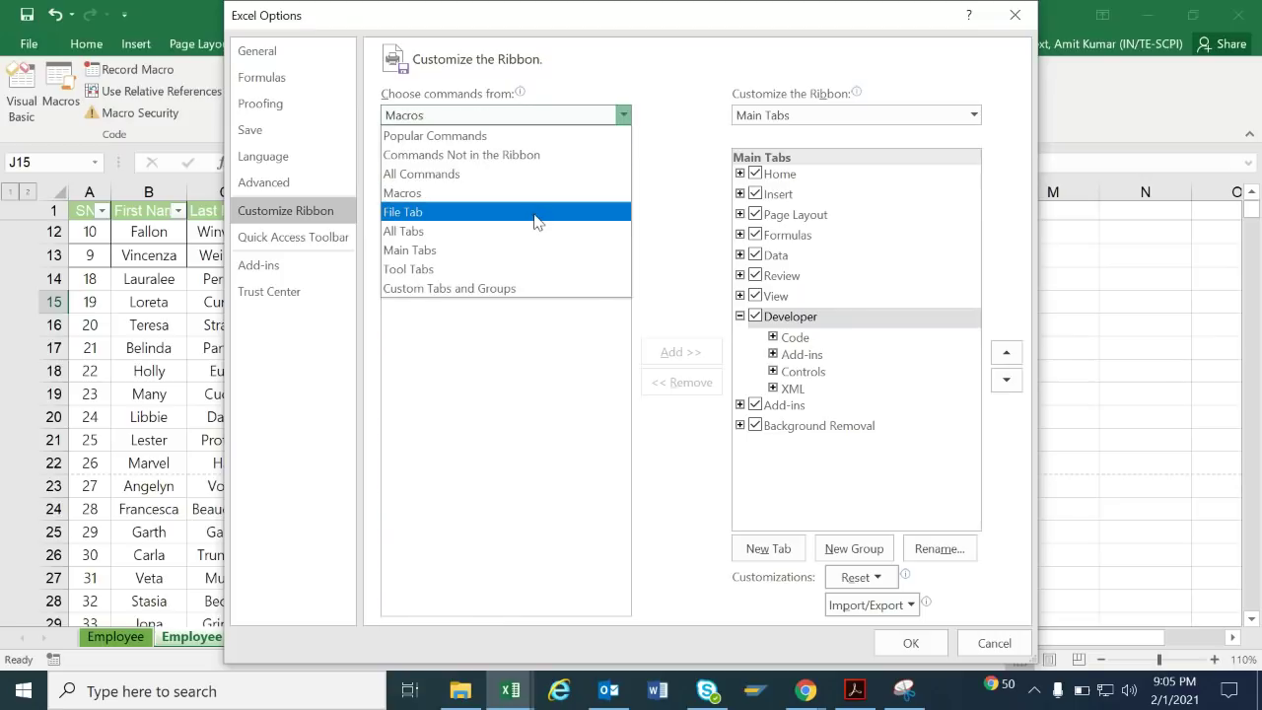
pyautogui.click(535, 215)
pyautogui.click(623, 115)
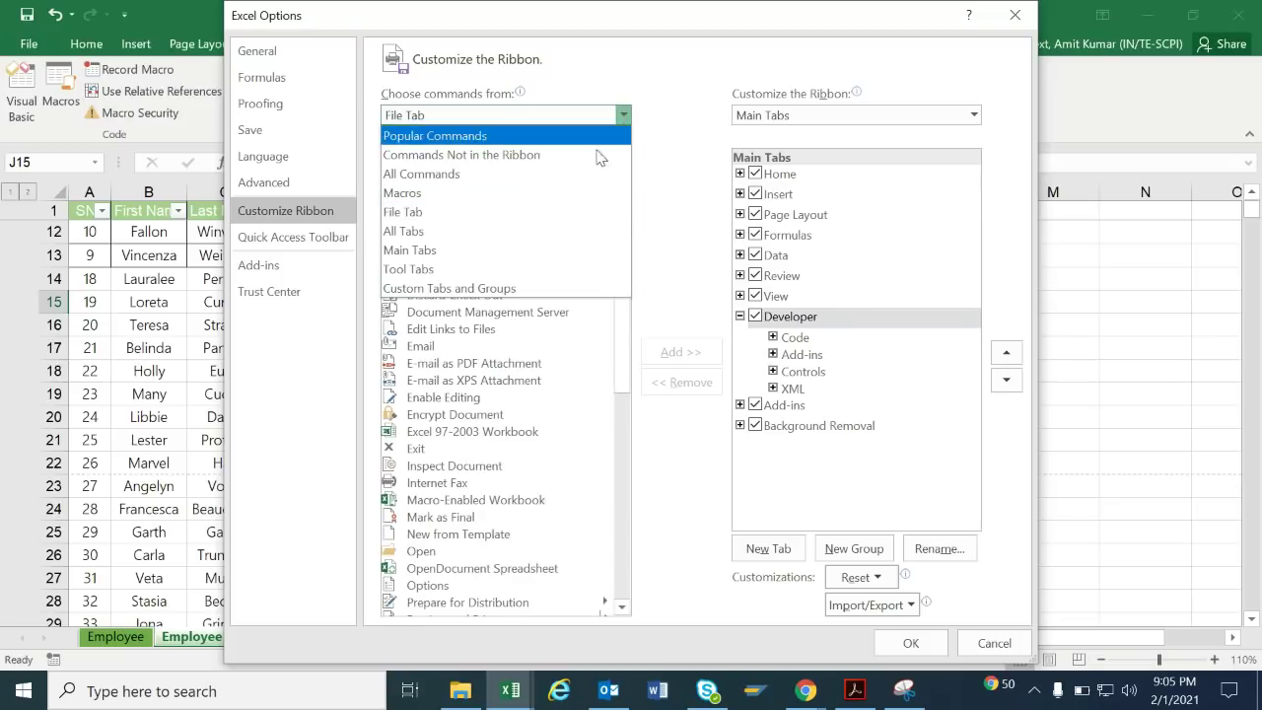
pyautogui.click(545, 231)
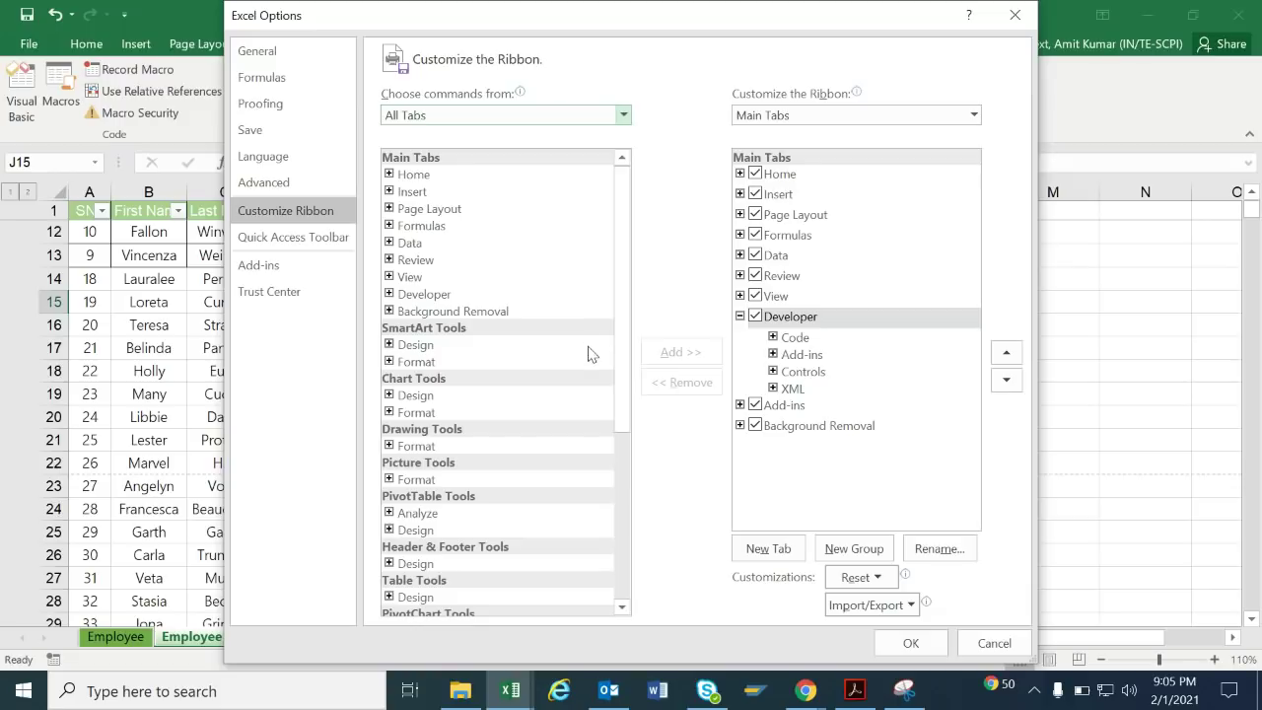
pyautogui.moveTo(631, 279); pyautogui.dragTo(625, 228)
pyautogui.click(971, 655)
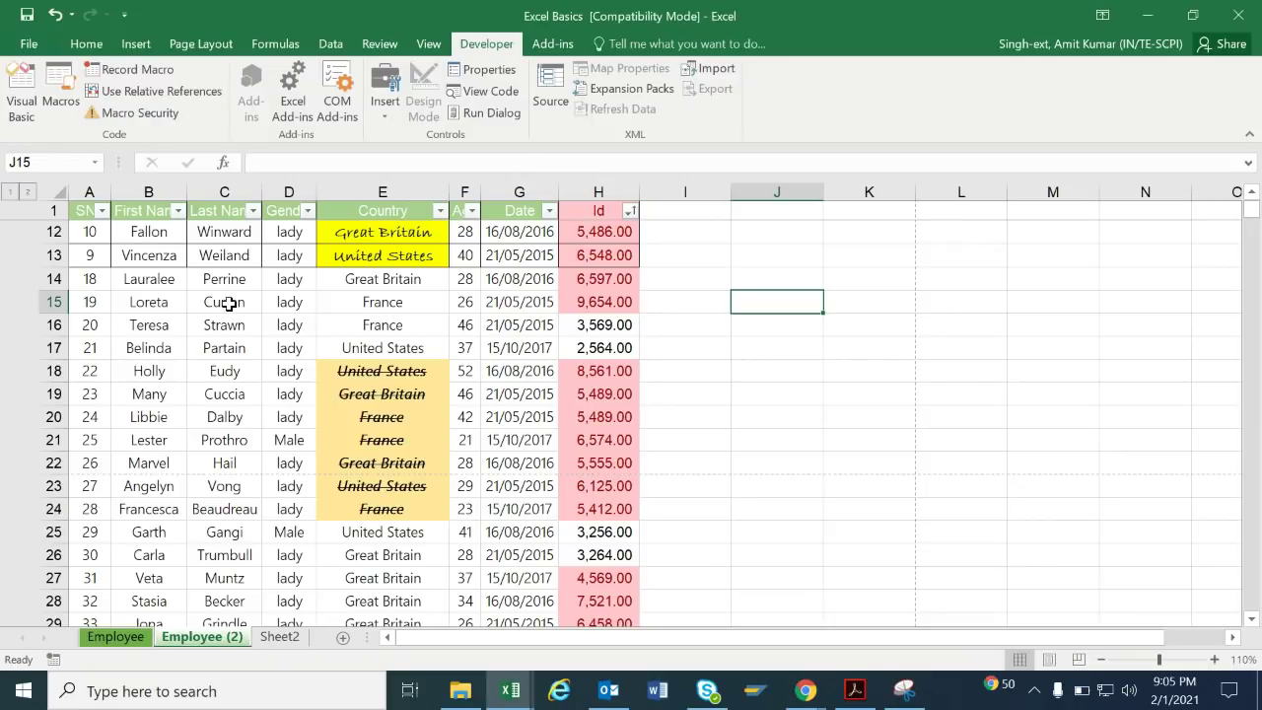
# Select the data table and apply a left border from the Home Borders list.
pyautogui.click(230, 301)
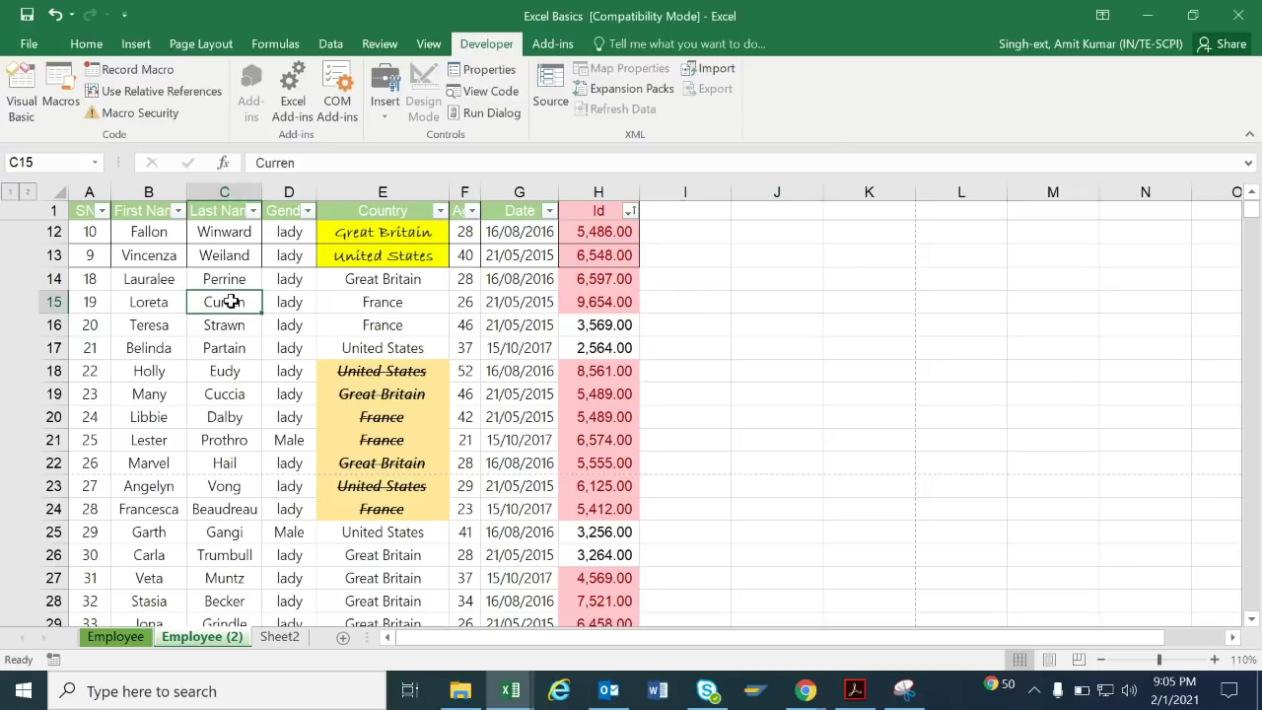
pyautogui.hotkey('ctrl', 'a')
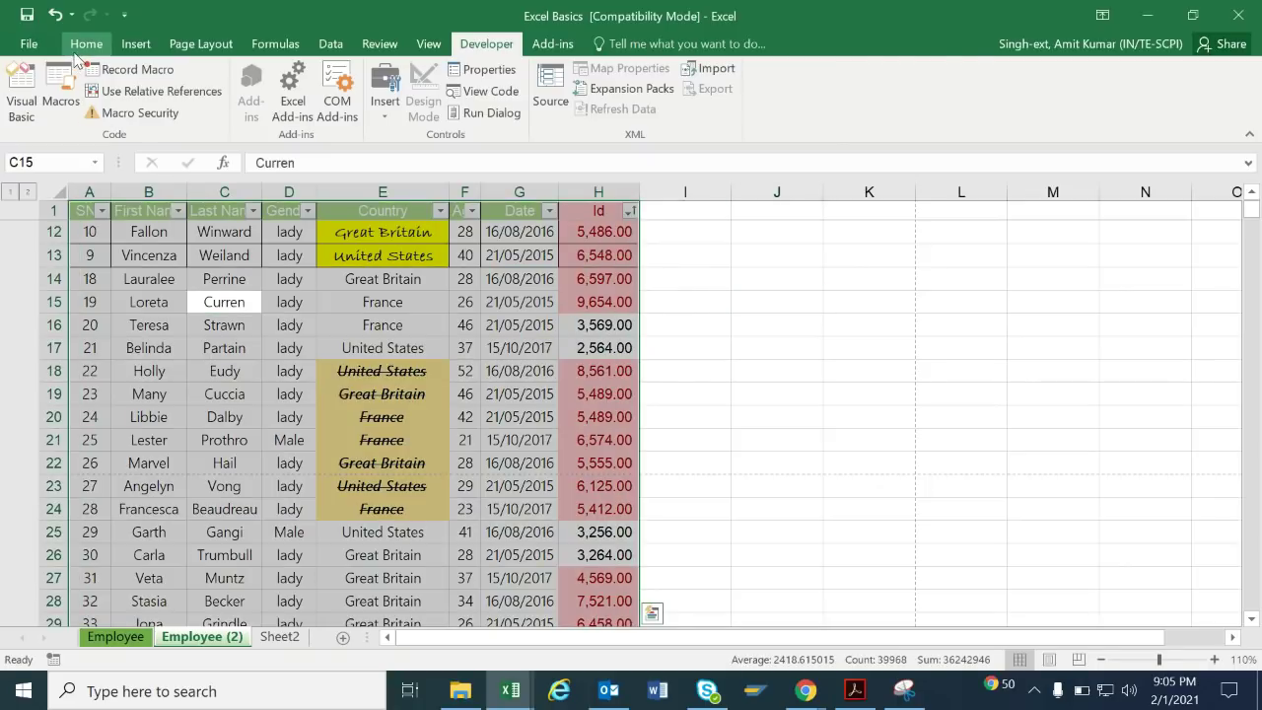
pyautogui.click(79, 45)
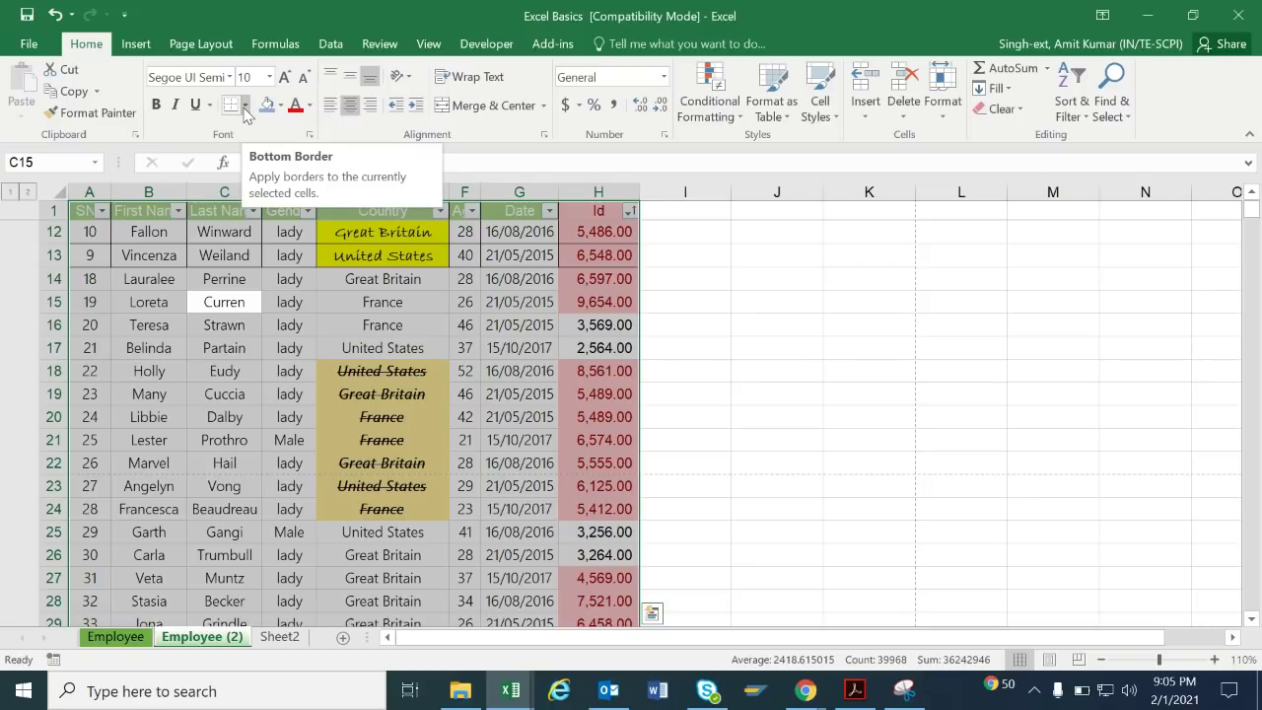
pyautogui.click(245, 104)
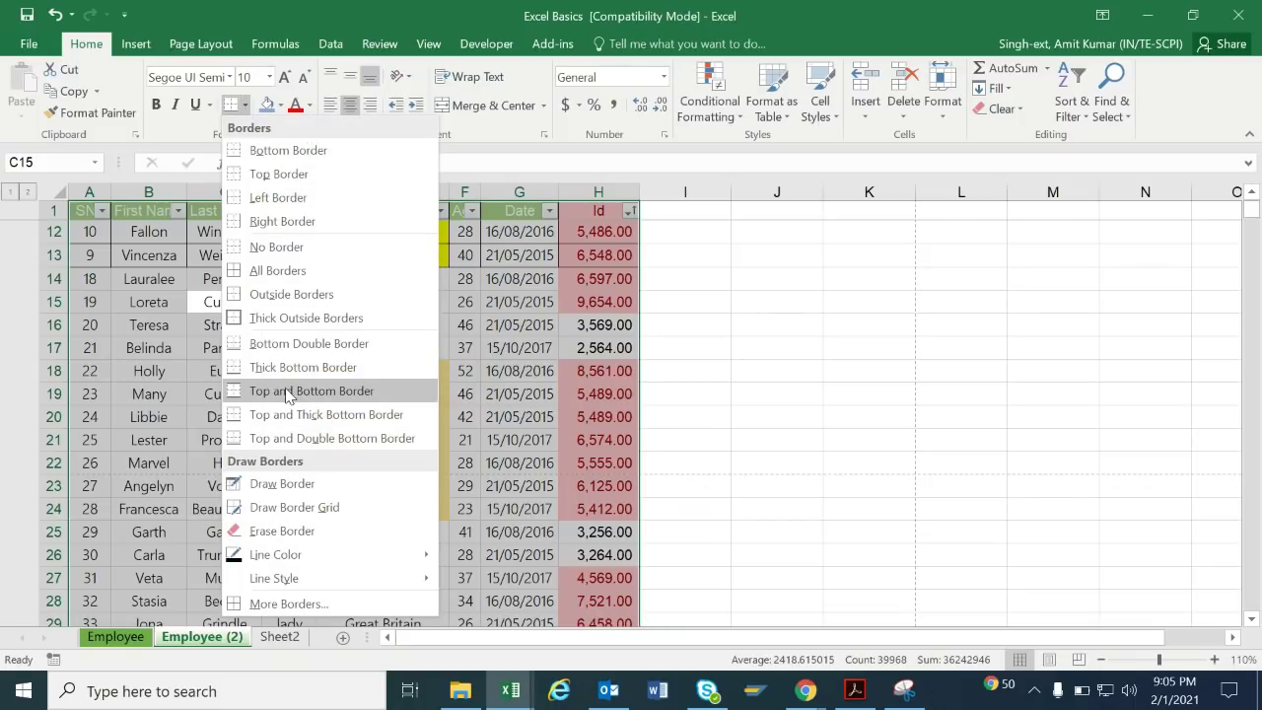
pyautogui.click(339, 198)
# Apply No Border to the whole sheet, then select A13:H22 and open the Borders list.
pyautogui.hotkey('ctrl', 'a')
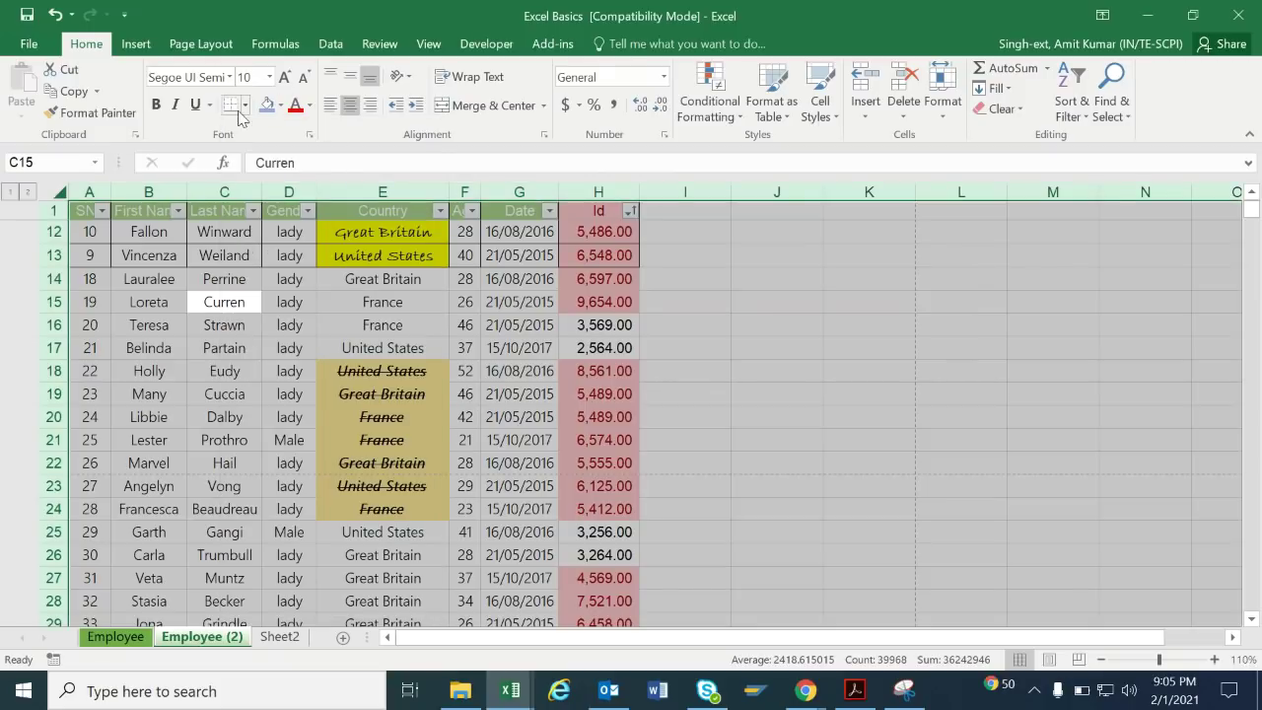
pyautogui.click(245, 106)
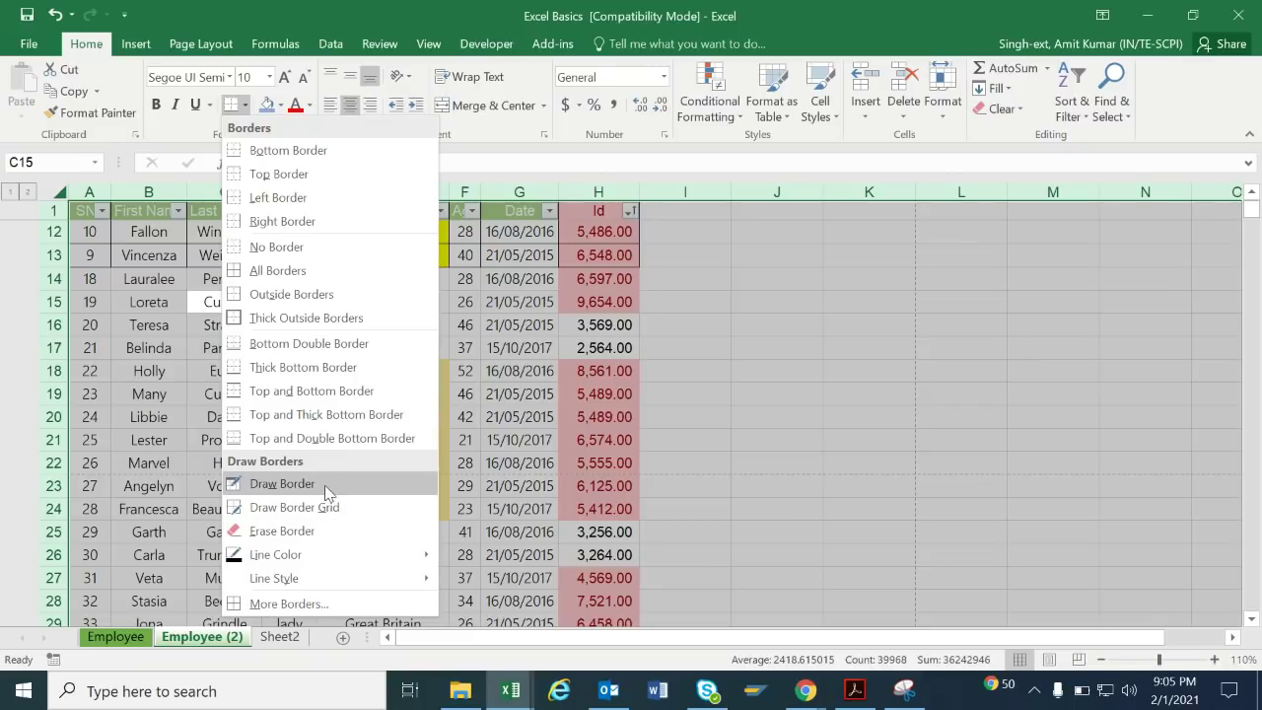
pyautogui.click(316, 248)
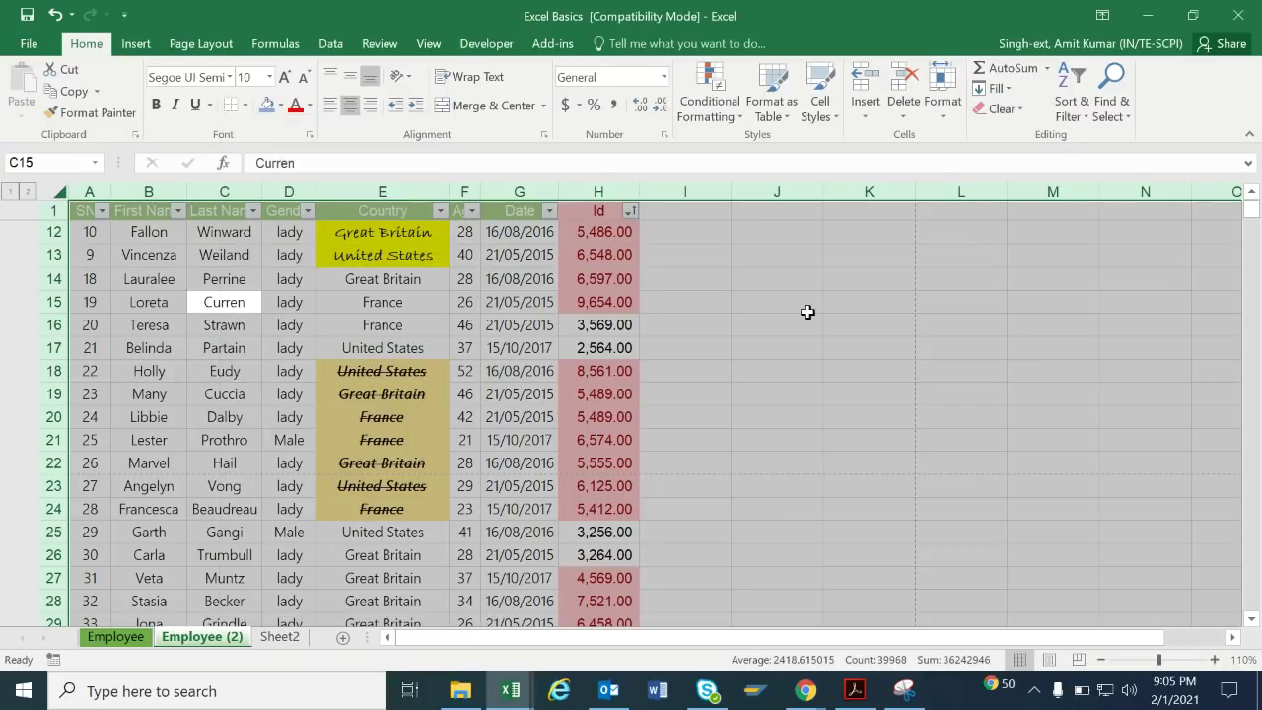
pyautogui.click(830, 322)
pyautogui.click(482, 316)
pyautogui.moveTo(98, 252); pyautogui.dragTo(615, 455)
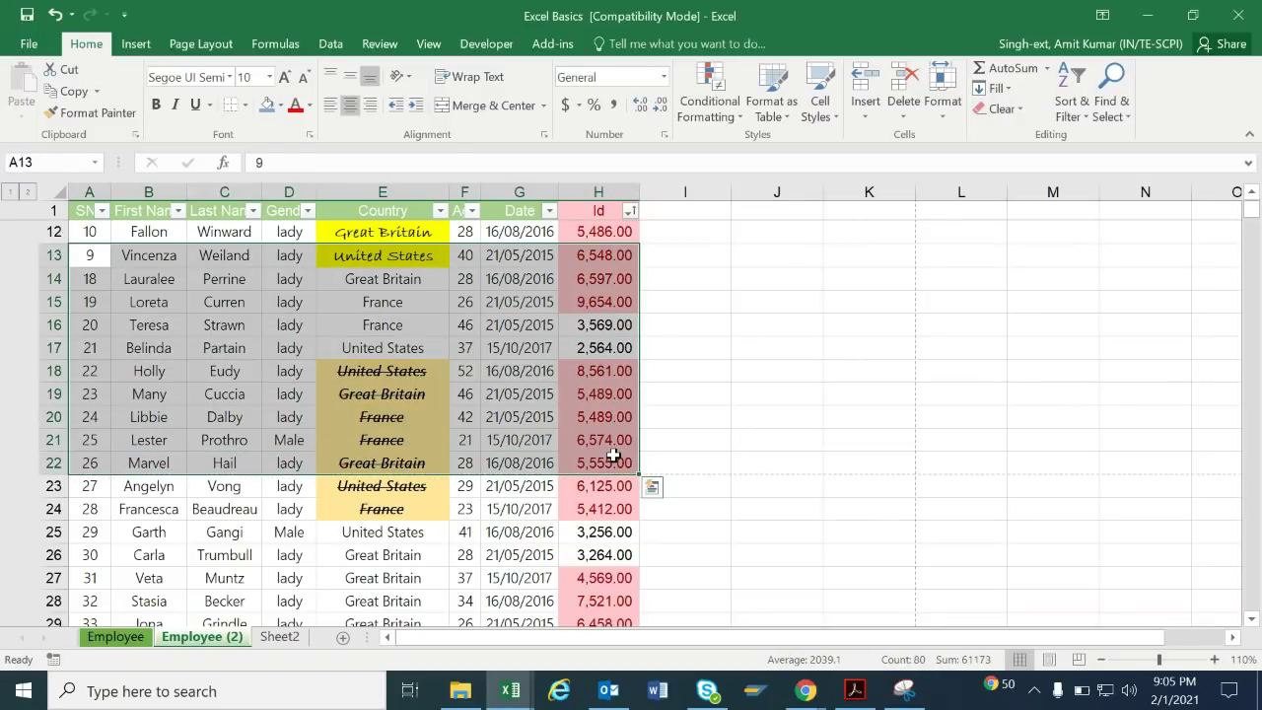
pyautogui.click(245, 105)
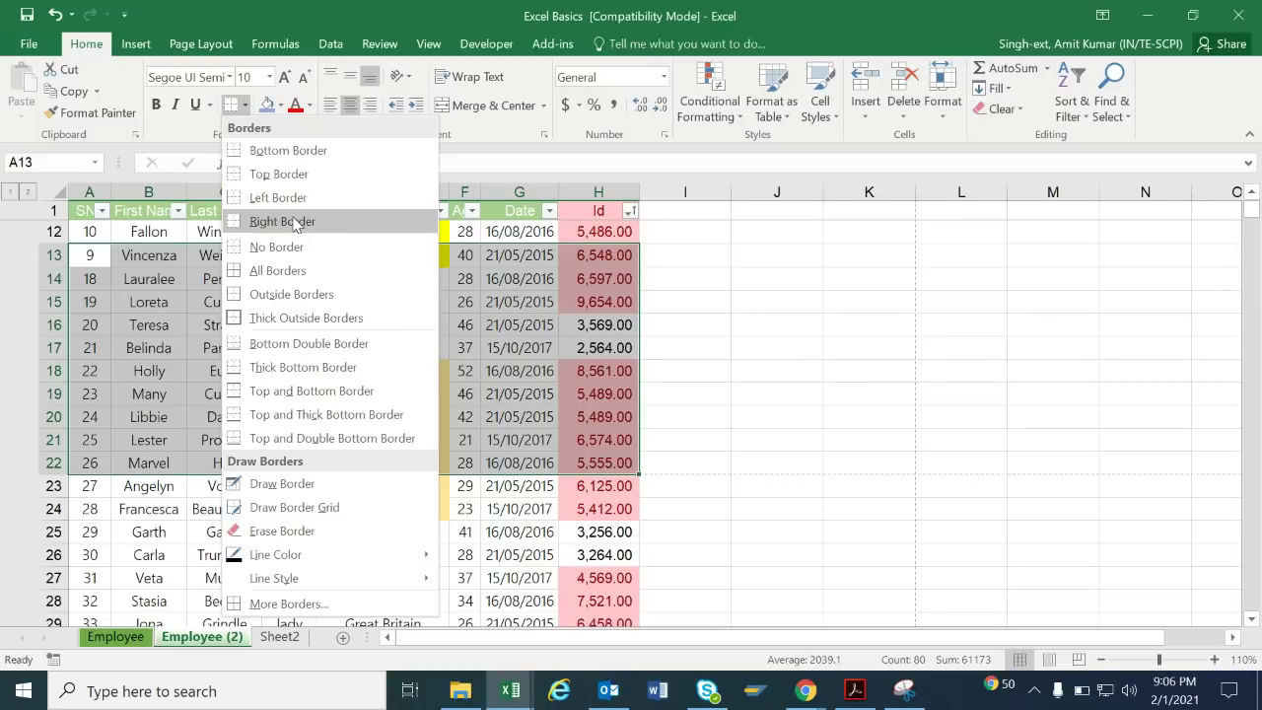
# Give A13:H22 red dashed left, right and bottom borders in Format Cells.
pyautogui.click(279, 603)
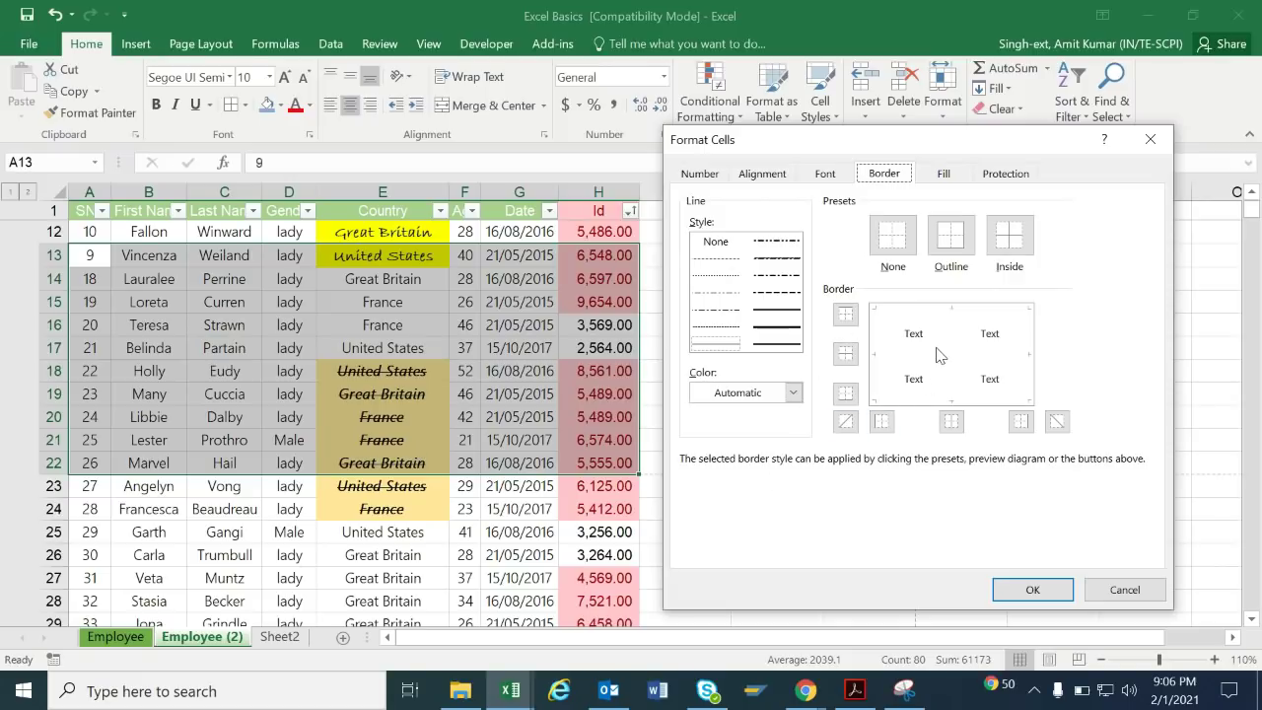
pyautogui.click(881, 360)
pyautogui.click(1028, 360)
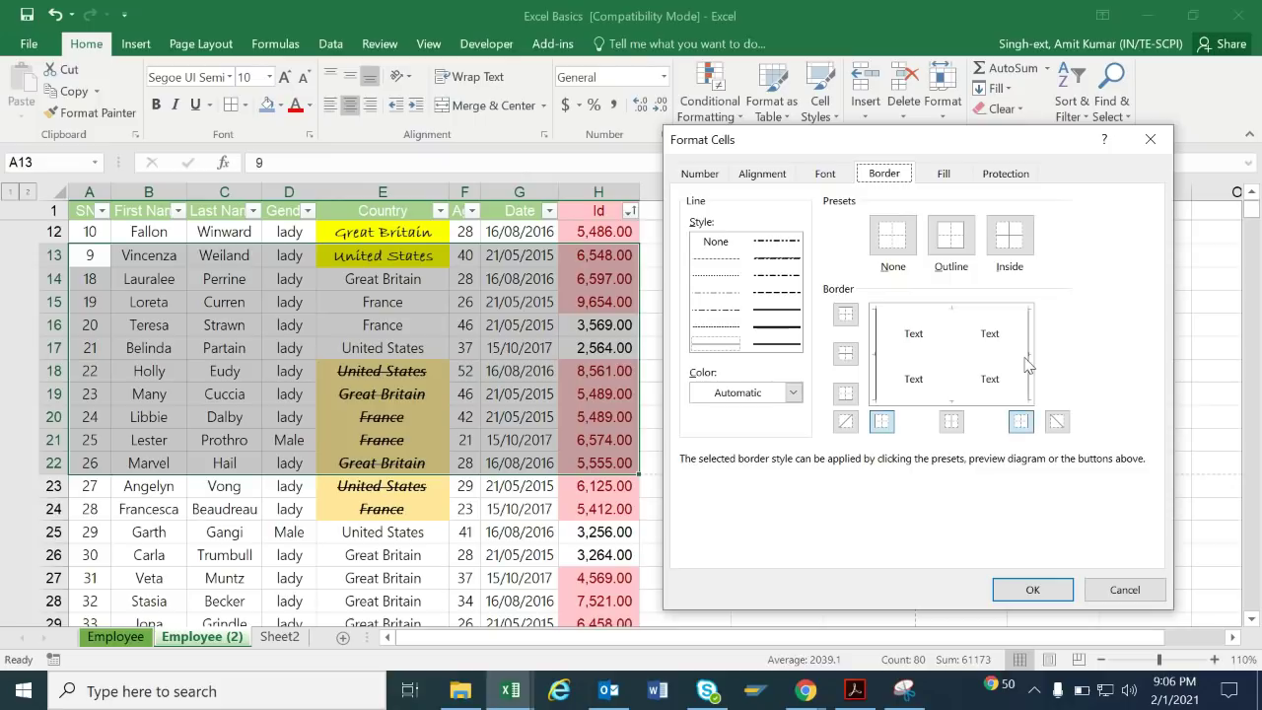
pyautogui.click(951, 404)
pyautogui.click(767, 293)
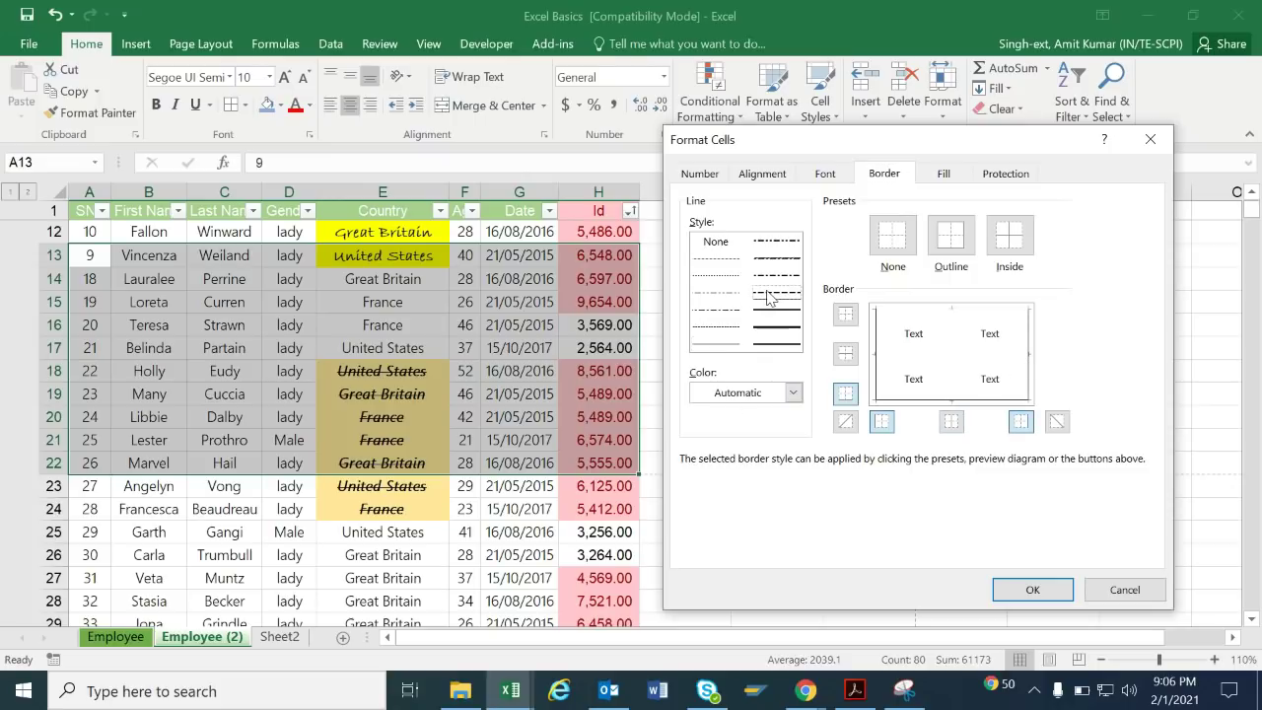
pyautogui.click(782, 278)
pyautogui.click(775, 296)
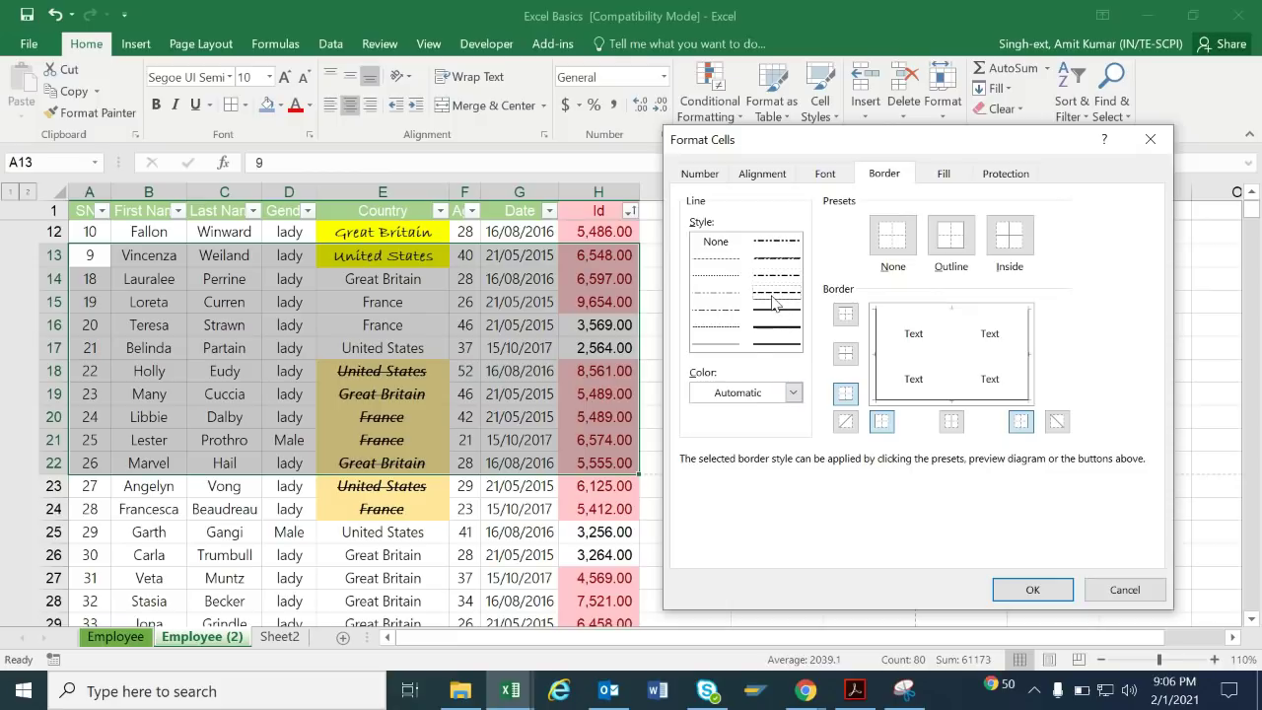
pyautogui.click(793, 393)
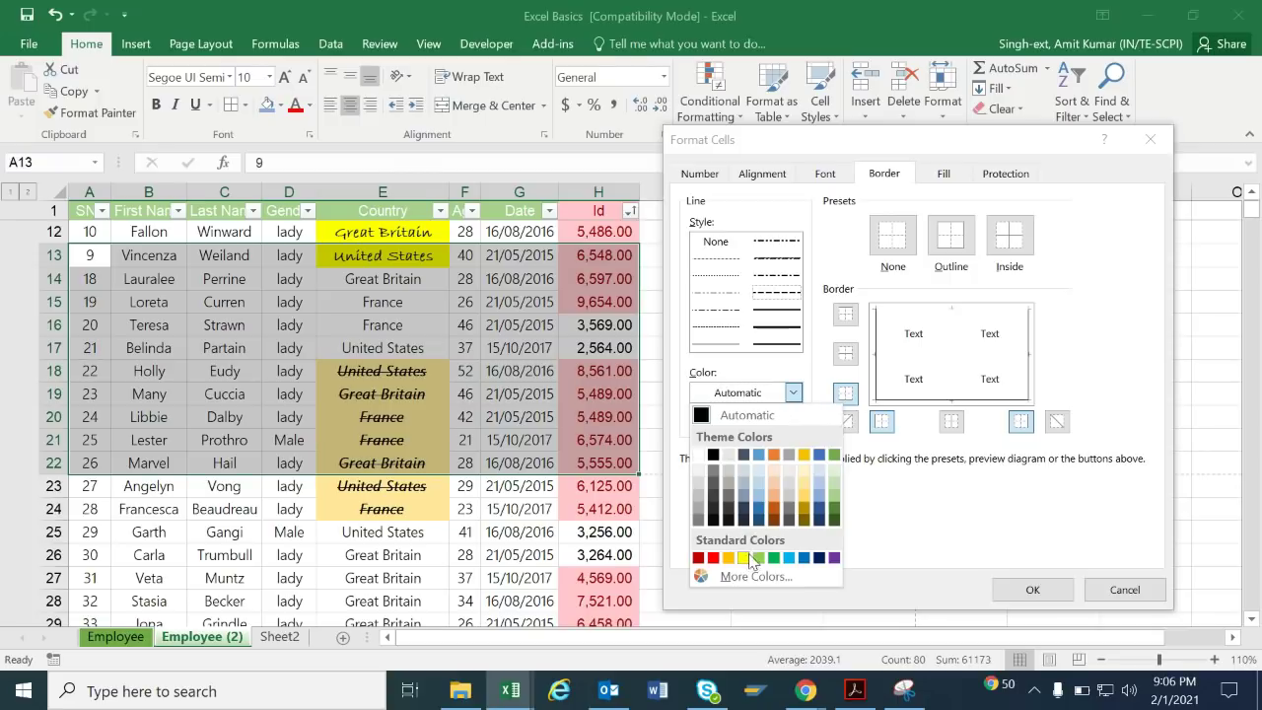
pyautogui.click(719, 553)
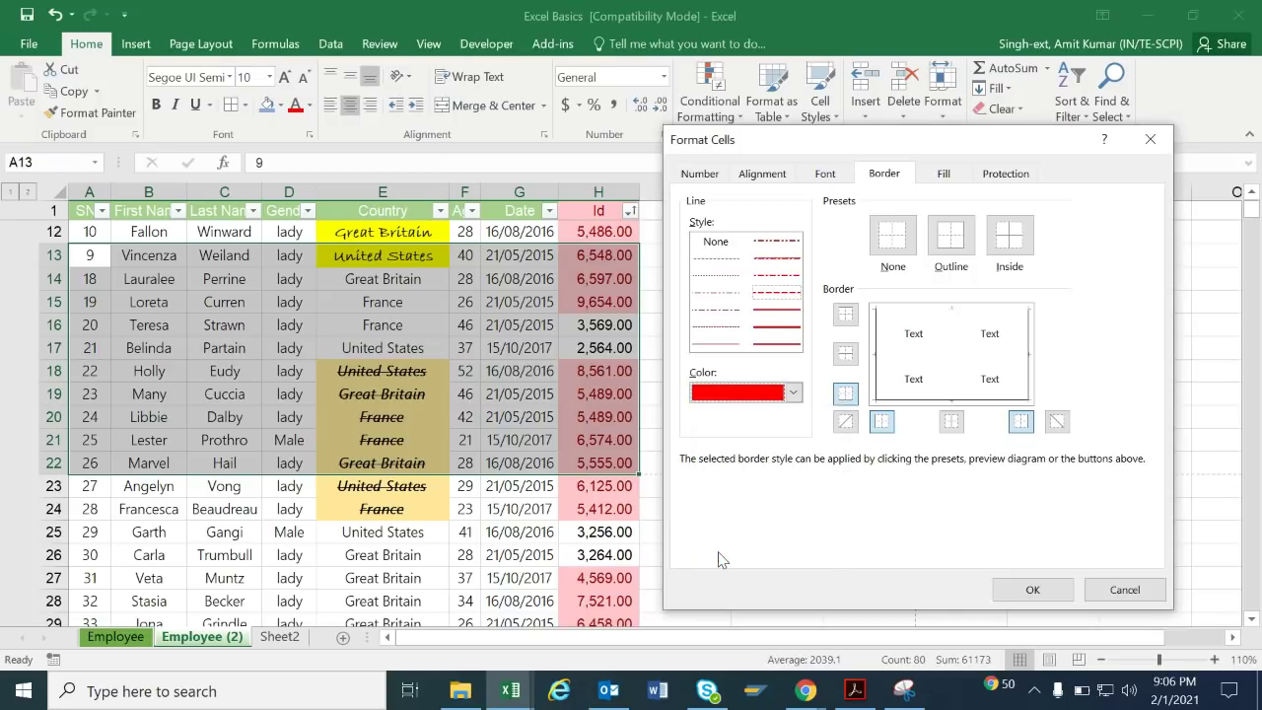
pyautogui.click(1032, 592)
pyautogui.click(793, 320)
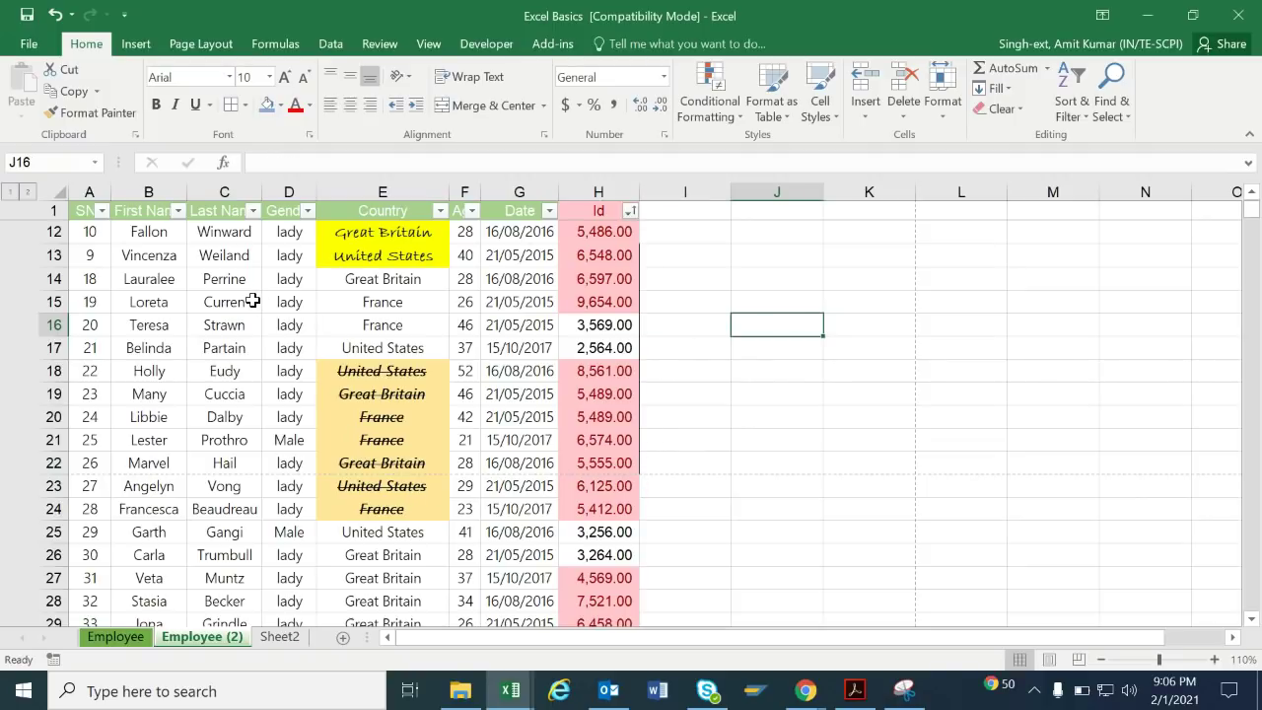
# Select C15:E19 and apply All Borders from the Home tab's Borders list.
pyautogui.moveTo(254, 300); pyautogui.dragTo(408, 394)
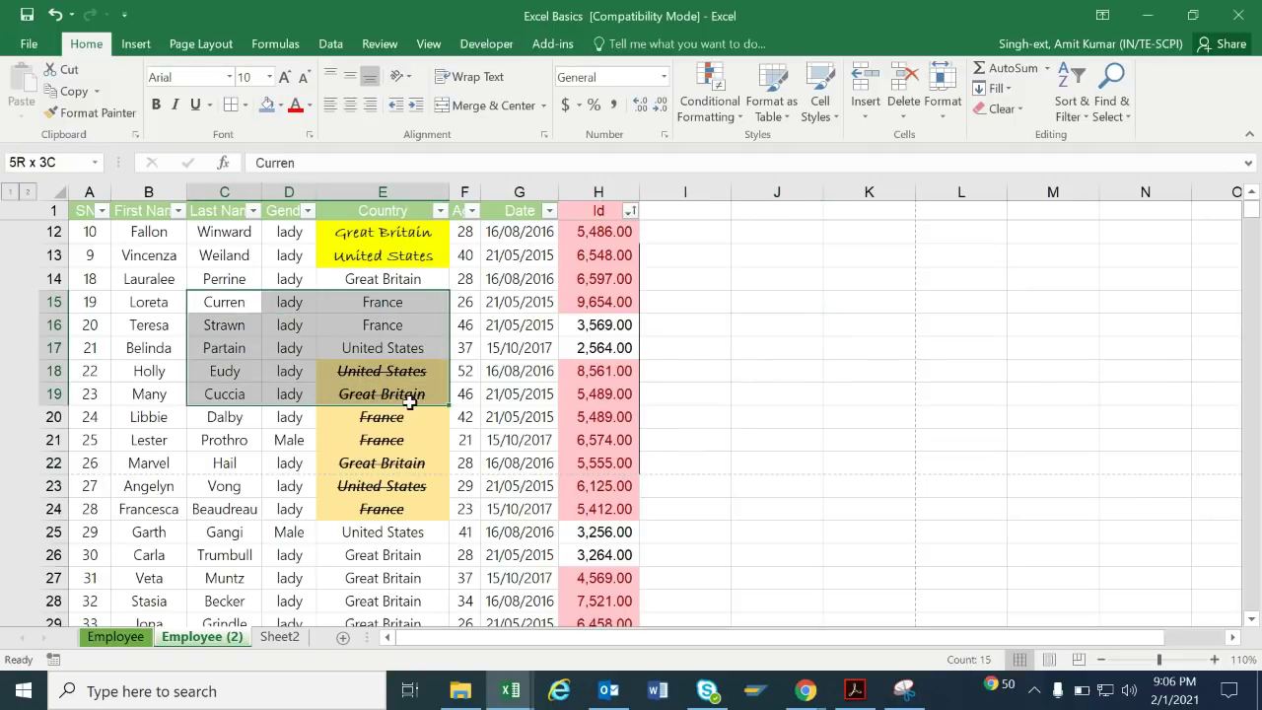
pyautogui.click(247, 106)
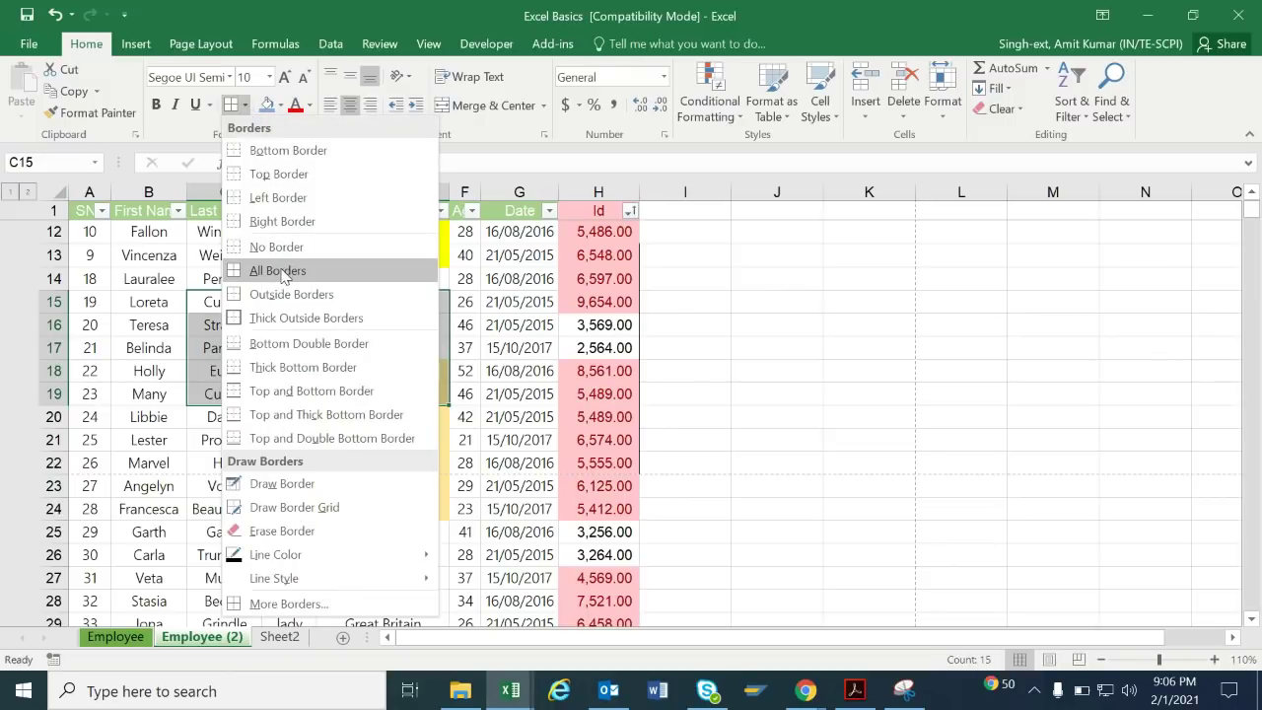
pyautogui.click(281, 269)
pyautogui.click(769, 370)
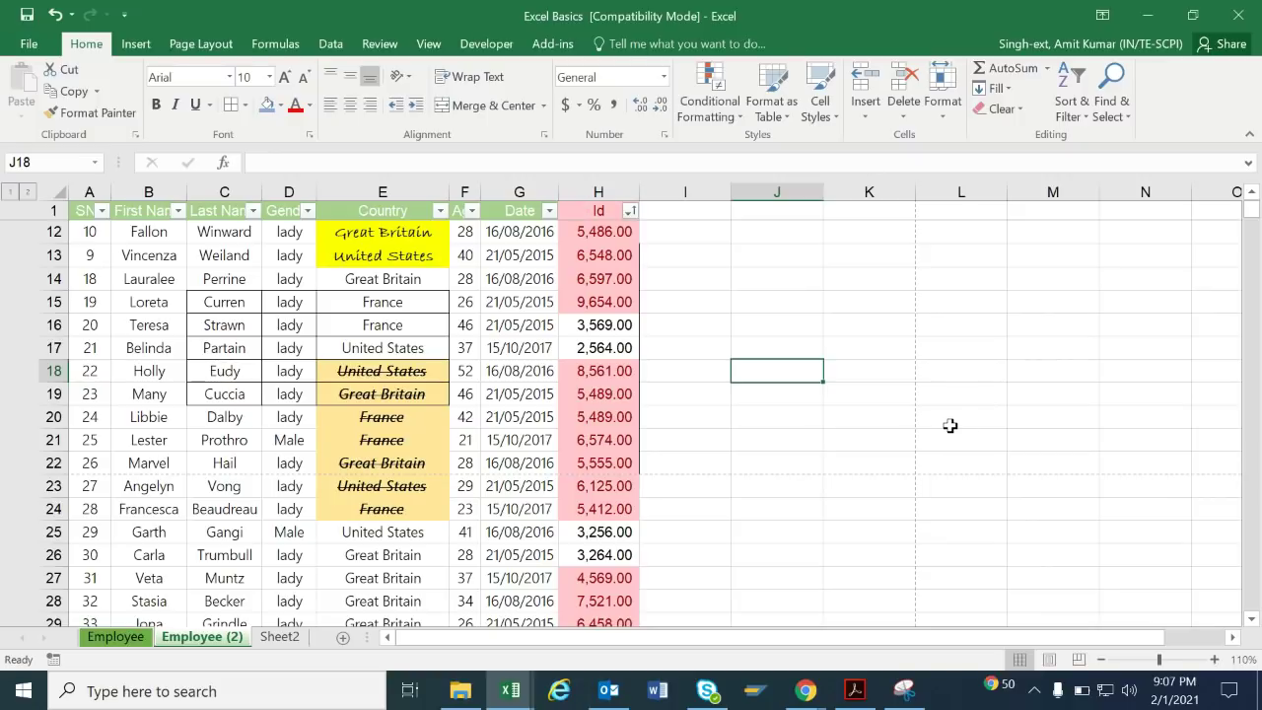
pyautogui.click(714, 394)
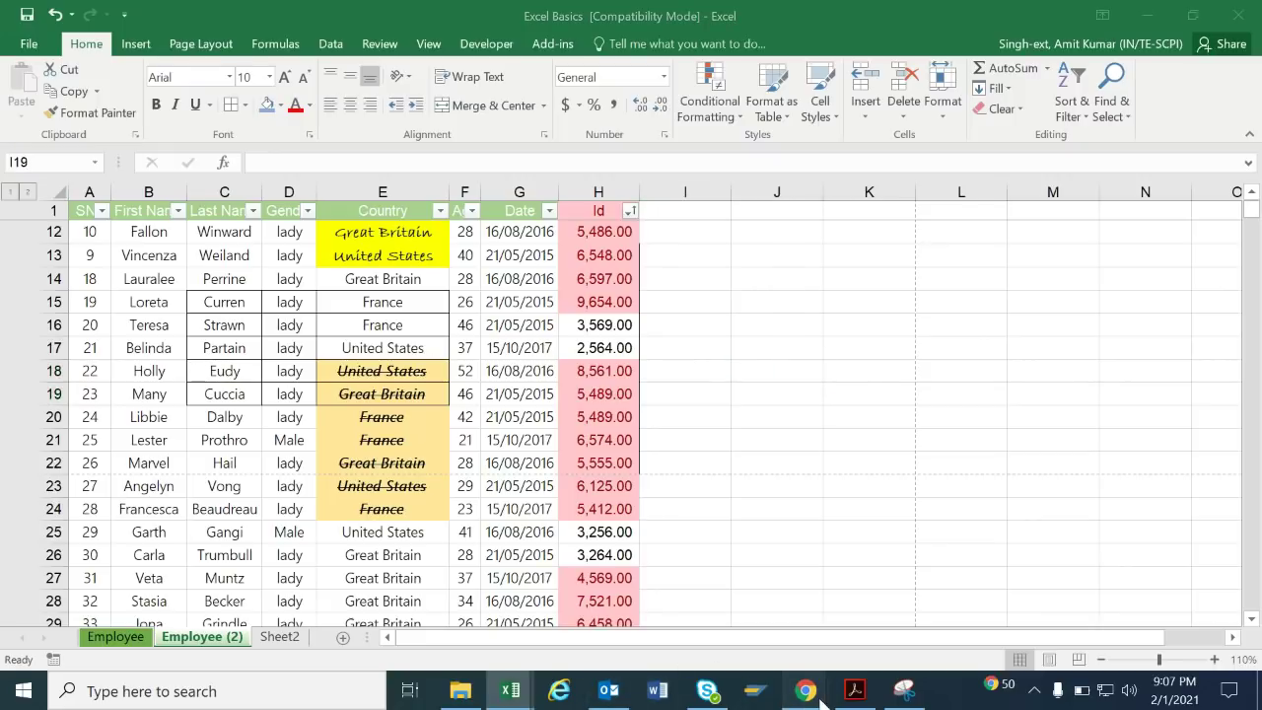
pyautogui.moveTo(804, 693)
pyautogui.click(790, 606)
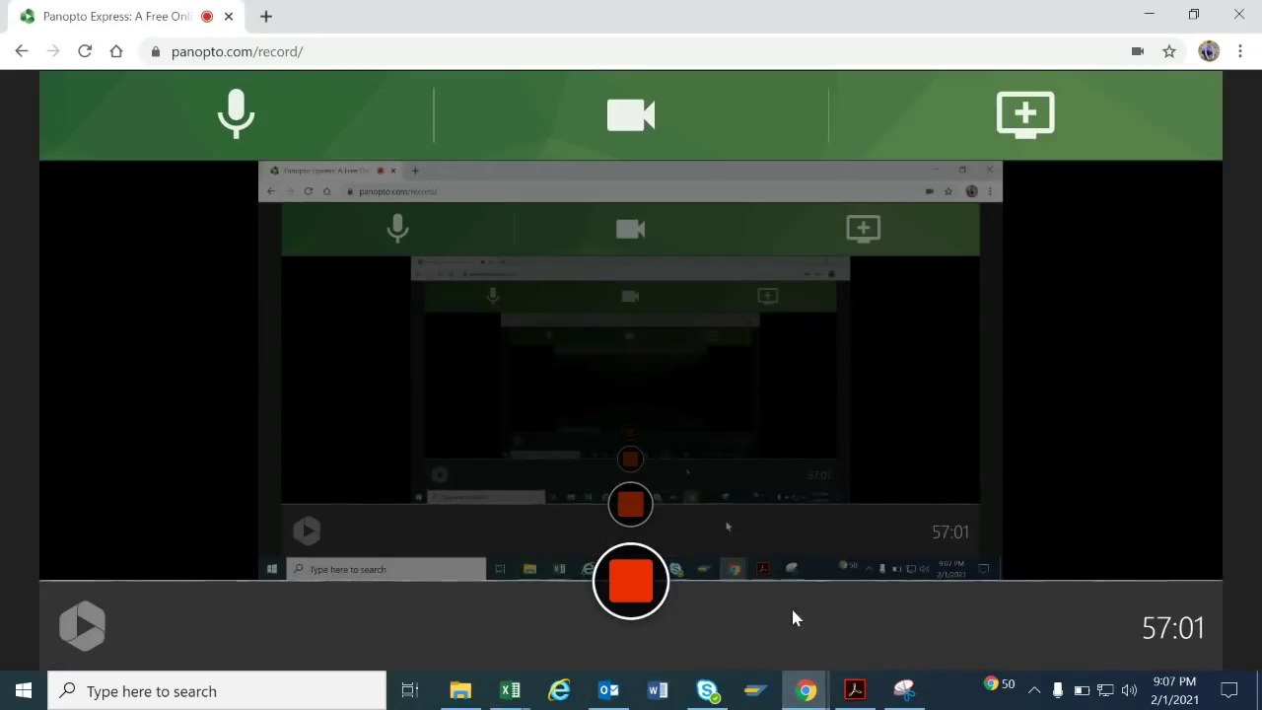
pyautogui.click(1149, 14)
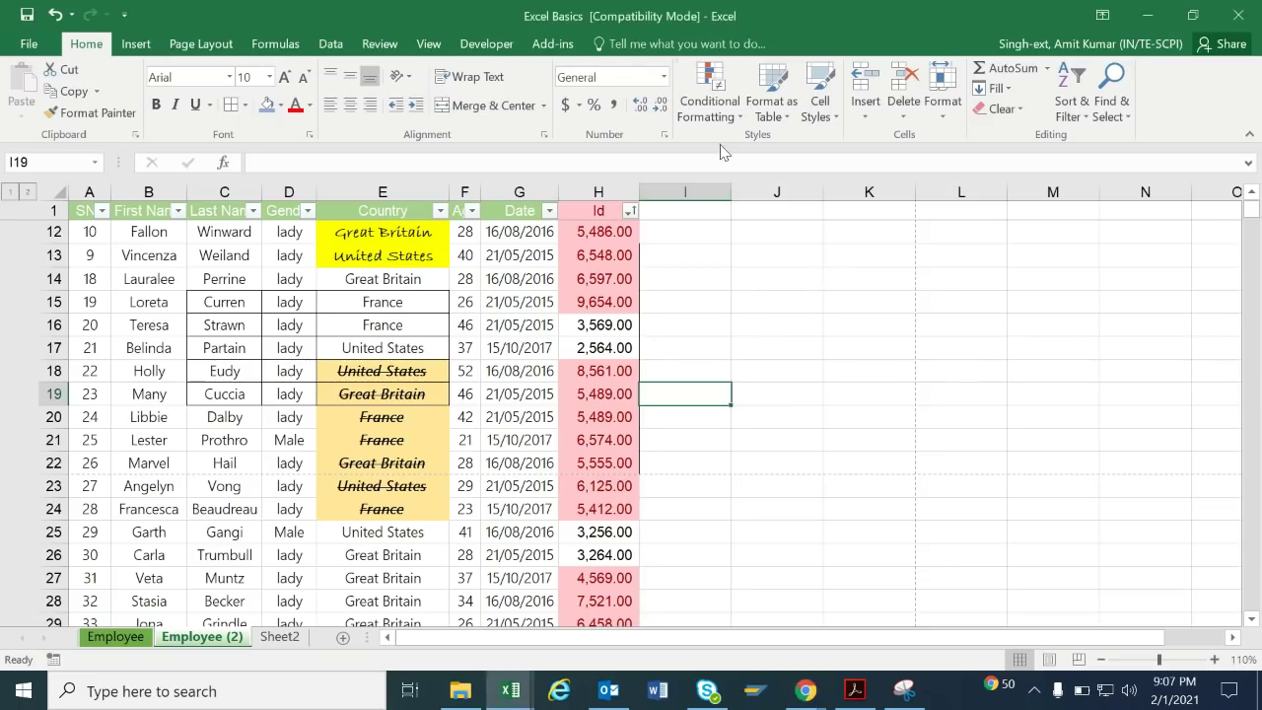
# Apply a Top 10 Items rule to the Id column H with Green Fill and Dark Green Text.
pyautogui.click(611, 193)
pyautogui.click(708, 94)
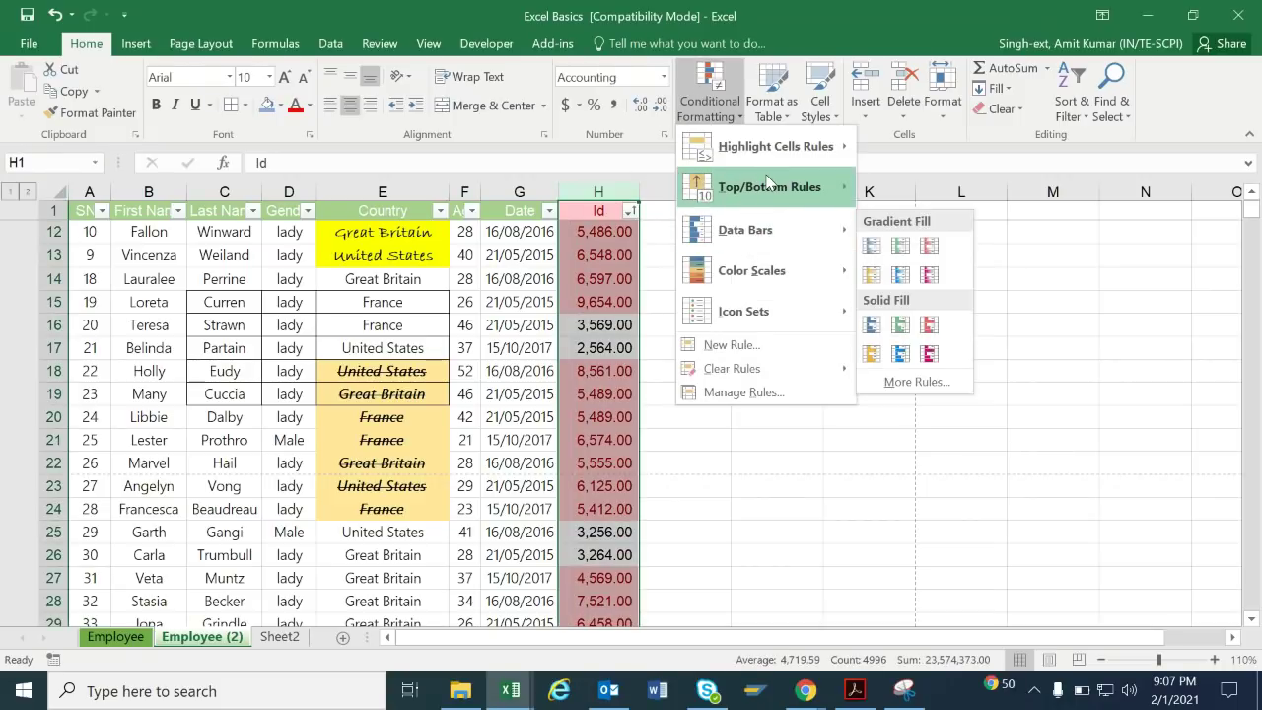
pyautogui.moveTo(768, 181)
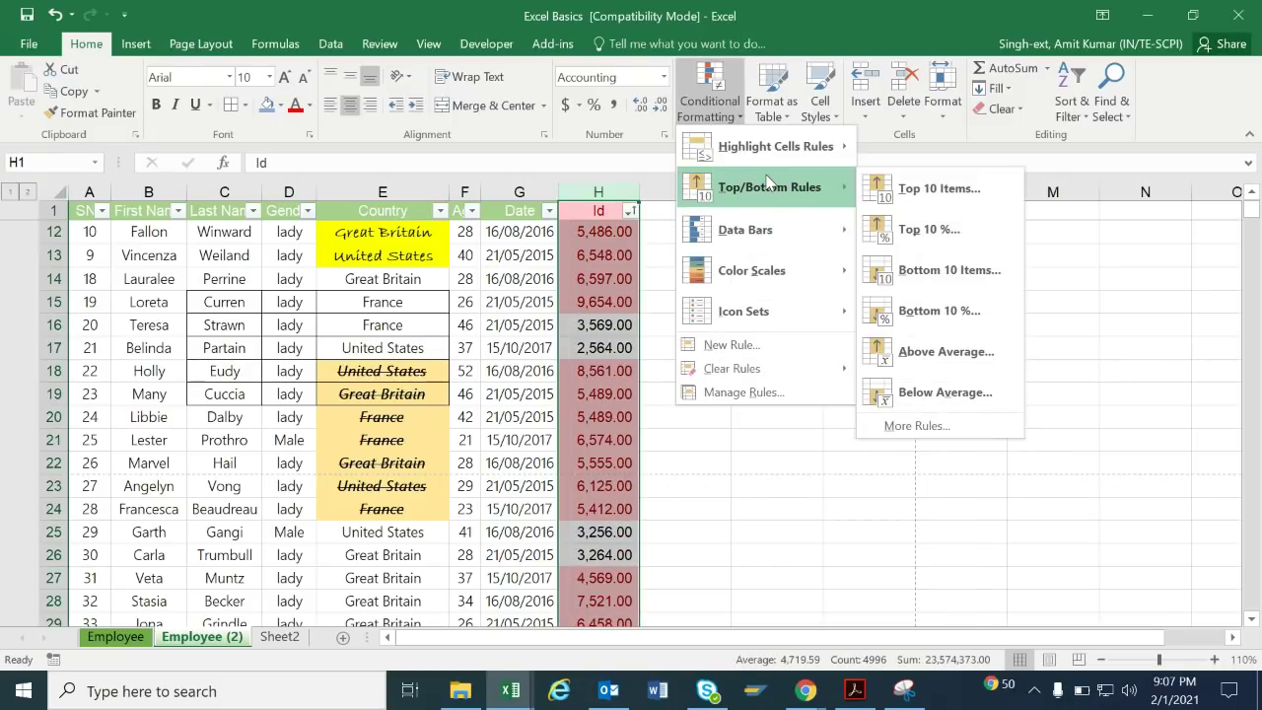
pyautogui.click(947, 192)
pyautogui.click(1043, 386)
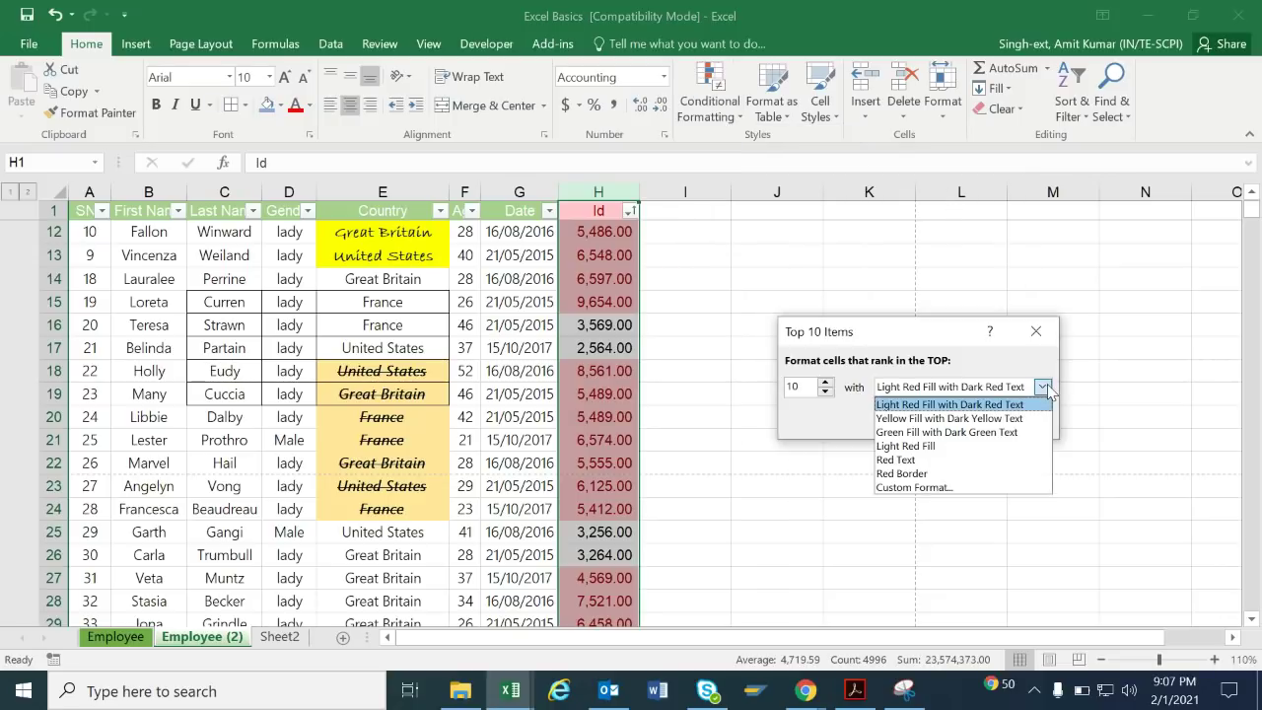
pyautogui.click(985, 434)
pyautogui.click(943, 424)
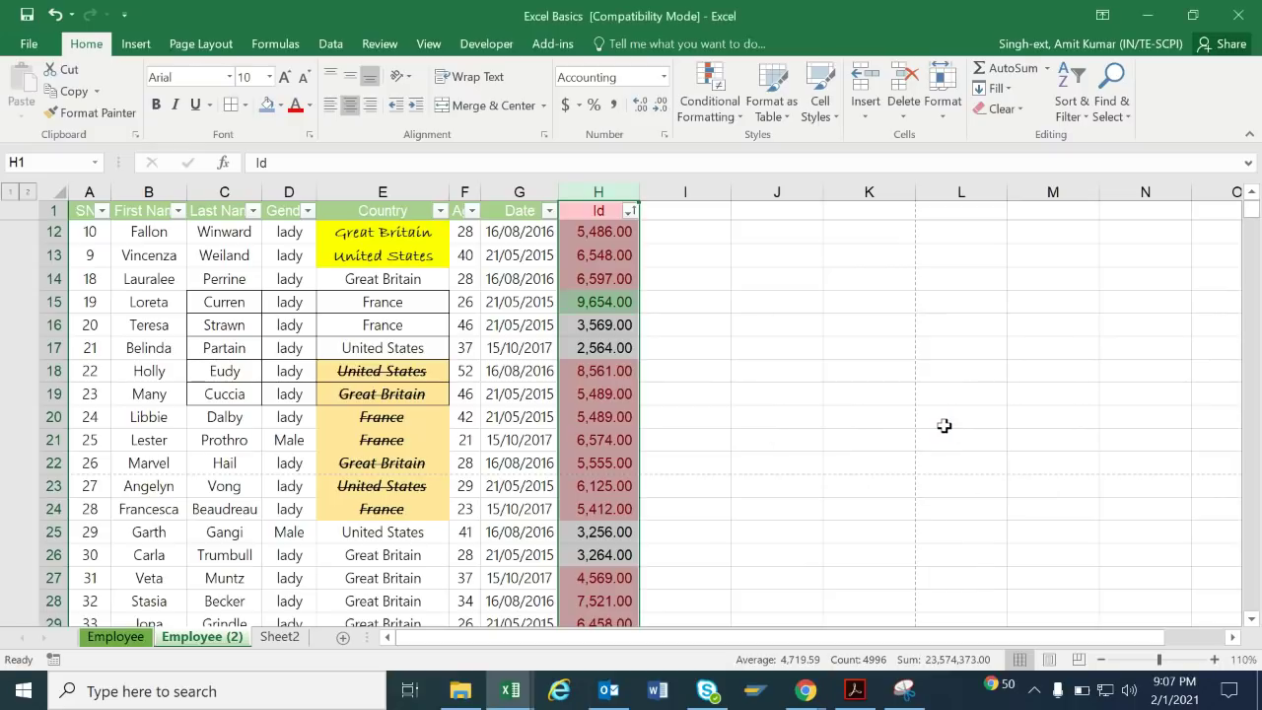
pyautogui.moveTo(701, 324); pyautogui.dragTo(631, 254)
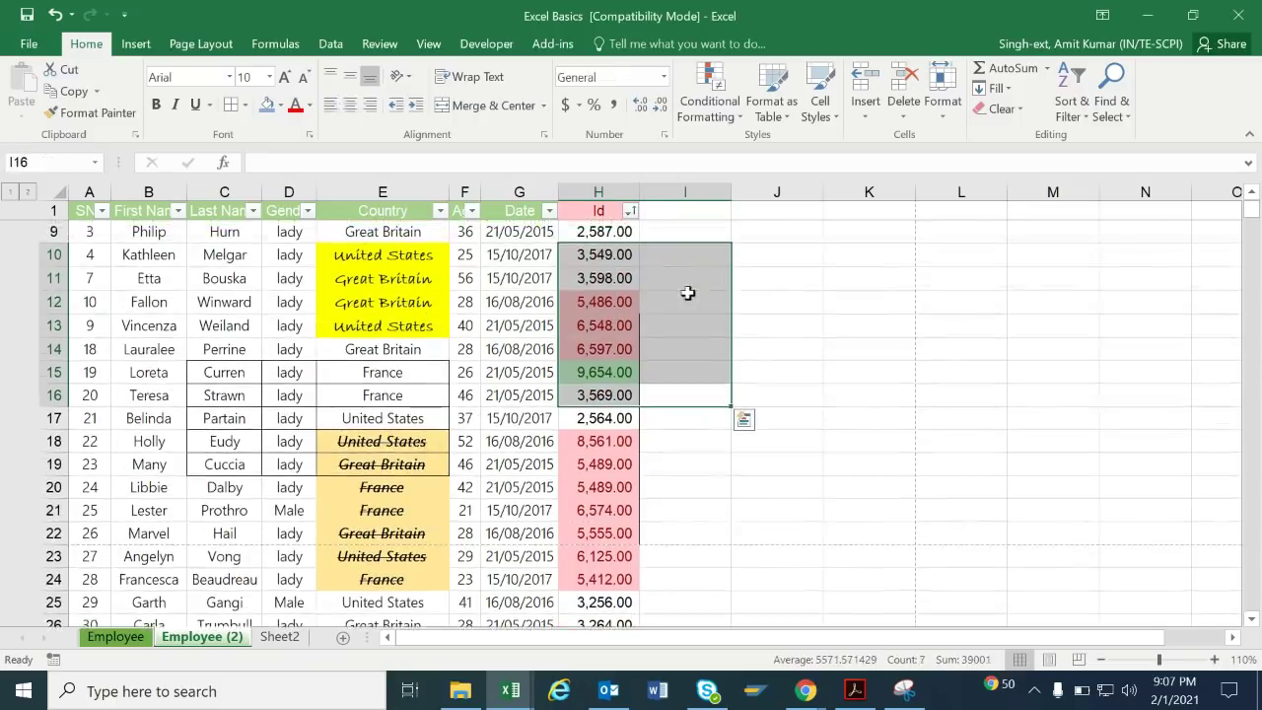
pyautogui.click(611, 300)
pyautogui.click(630, 210)
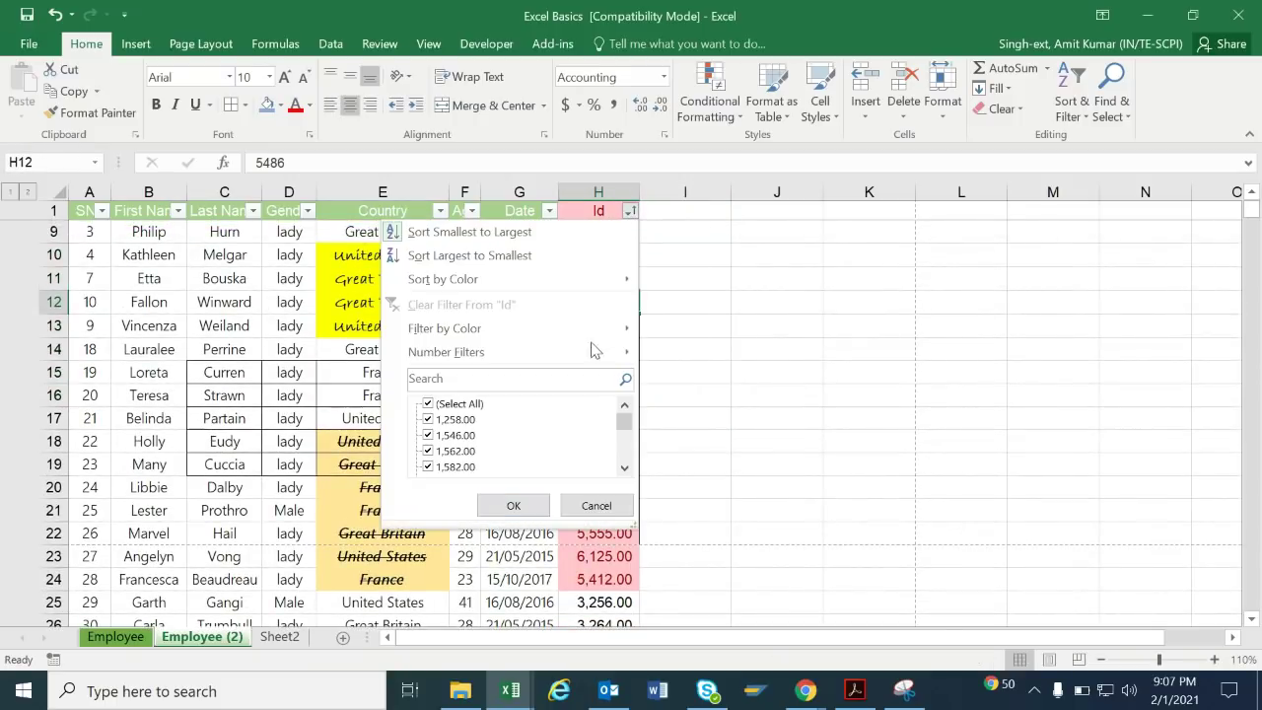
pyautogui.moveTo(584, 327)
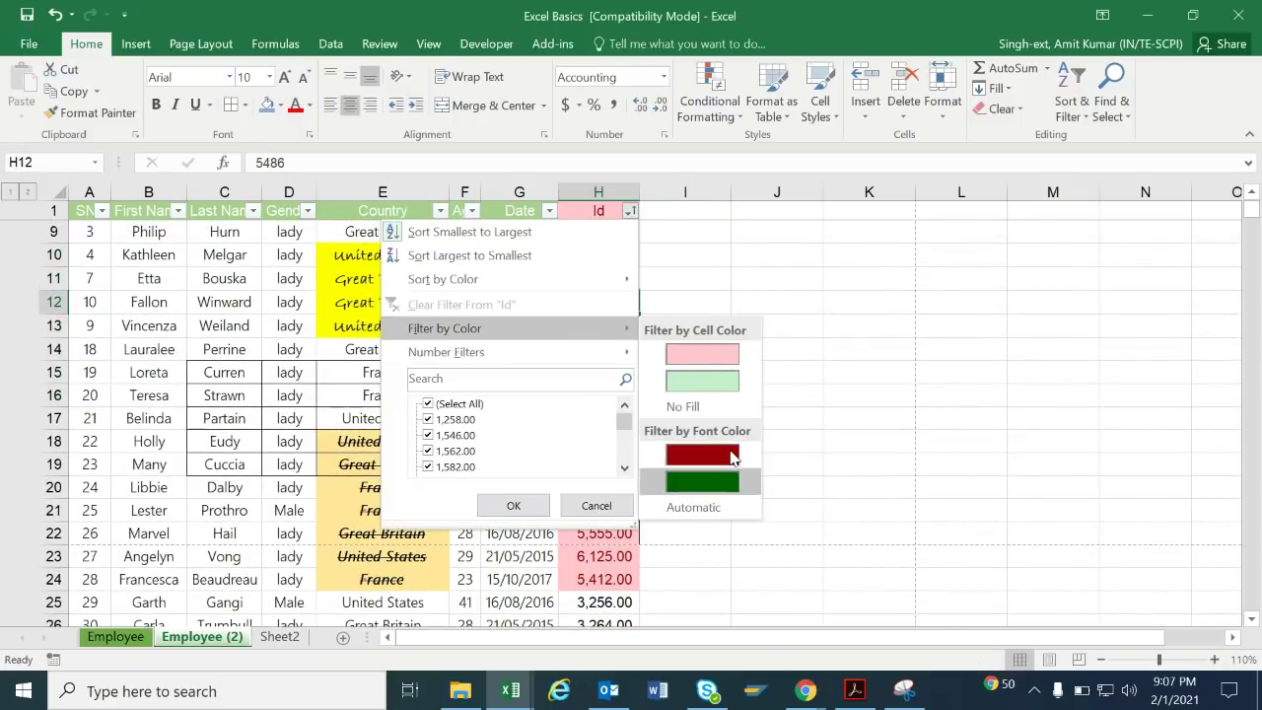
pyautogui.click(721, 384)
pyautogui.click(615, 308)
pyautogui.press('Down')
pyautogui.press('Down')
pyautogui.press('Down')
pyautogui.press('Down')
pyautogui.press('Down')
pyautogui.press('Down')
pyautogui.press('Down')
pyautogui.press('Down')
pyautogui.press('Down')
pyautogui.press('Down')
pyautogui.press('Down')
pyautogui.press('Down')
pyautogui.press('Down')
pyautogui.press('Down')
pyautogui.press('Down')
pyautogui.press('Down')
pyautogui.press('Down')
pyautogui.press('Down')
pyautogui.press('Down')
pyautogui.press('Down')
pyautogui.press('Down')
pyautogui.press('Down')
pyautogui.press('Down')
pyautogui.press('Down')
pyautogui.press('Down')
pyautogui.press('Down')
pyautogui.press('Down')
pyautogui.press('Down')
pyautogui.press('Down')
pyautogui.press('Down')
pyautogui.press('Down')
pyautogui.press('Down')
pyautogui.press('Down')
pyautogui.press('Down')
pyautogui.press('Down')
pyautogui.press('Down')
pyautogui.press('Down')
pyautogui.press('Down')
pyautogui.press('Down')
pyautogui.press('Down')
pyautogui.press('Up')
pyautogui.press('Up')
pyautogui.press('Up')
pyautogui.press('Up')
pyautogui.press('Up')
pyautogui.press('Up')
pyautogui.press('Up')
pyautogui.press('Up')
pyautogui.press('Up')
pyautogui.press('Up')
pyautogui.press('Up')
pyautogui.press('Up')
pyautogui.press('Up')
pyautogui.press('Up')
pyautogui.press('Up')
pyautogui.press('Up')
pyautogui.press('Up')
pyautogui.press('Up')
pyautogui.press('Up')
pyautogui.press('Up')
pyautogui.press('Up')
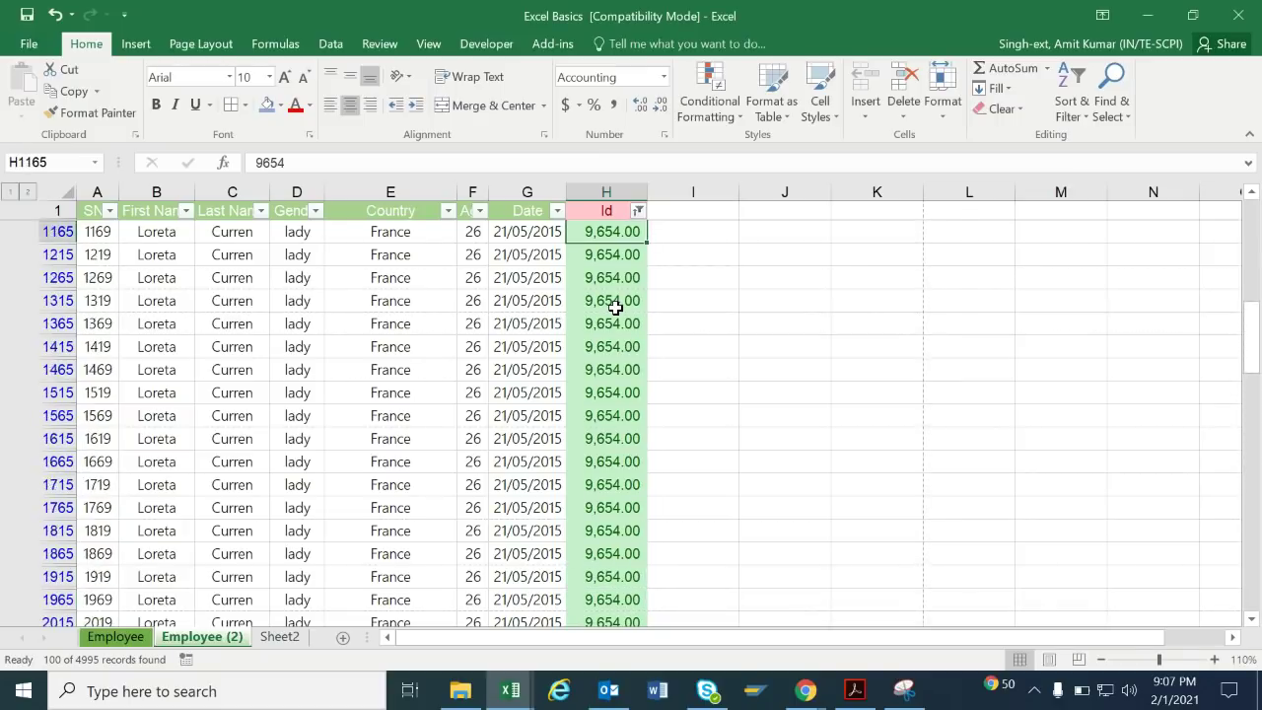
pyautogui.press('Up')
pyautogui.press('Up')
pyautogui.press('Up')
pyautogui.press('Up')
pyautogui.press('Up')
pyautogui.press('Up')
pyautogui.press('Up')
pyautogui.press('Up')
pyautogui.press('Up')
pyautogui.press('Up')
pyautogui.press('Up')
pyautogui.press('Up')
pyautogui.press('Up')
pyautogui.press('Up')
pyautogui.press('Up')
pyautogui.press('Up')
pyautogui.press('Up')
pyautogui.press('Up')
pyautogui.press('Up')
pyautogui.press('Up')
pyautogui.press('Left')
pyautogui.press('Left')
pyautogui.press('Left')
pyautogui.press('Left')
pyautogui.press('Left')
pyautogui.press('Left')
pyautogui.press('Left')
pyautogui.press('Right')
pyautogui.press('Right')
pyautogui.press('Right')
pyautogui.press('Right')
pyautogui.press('Right')
pyautogui.press('Right')
pyautogui.press('Right')
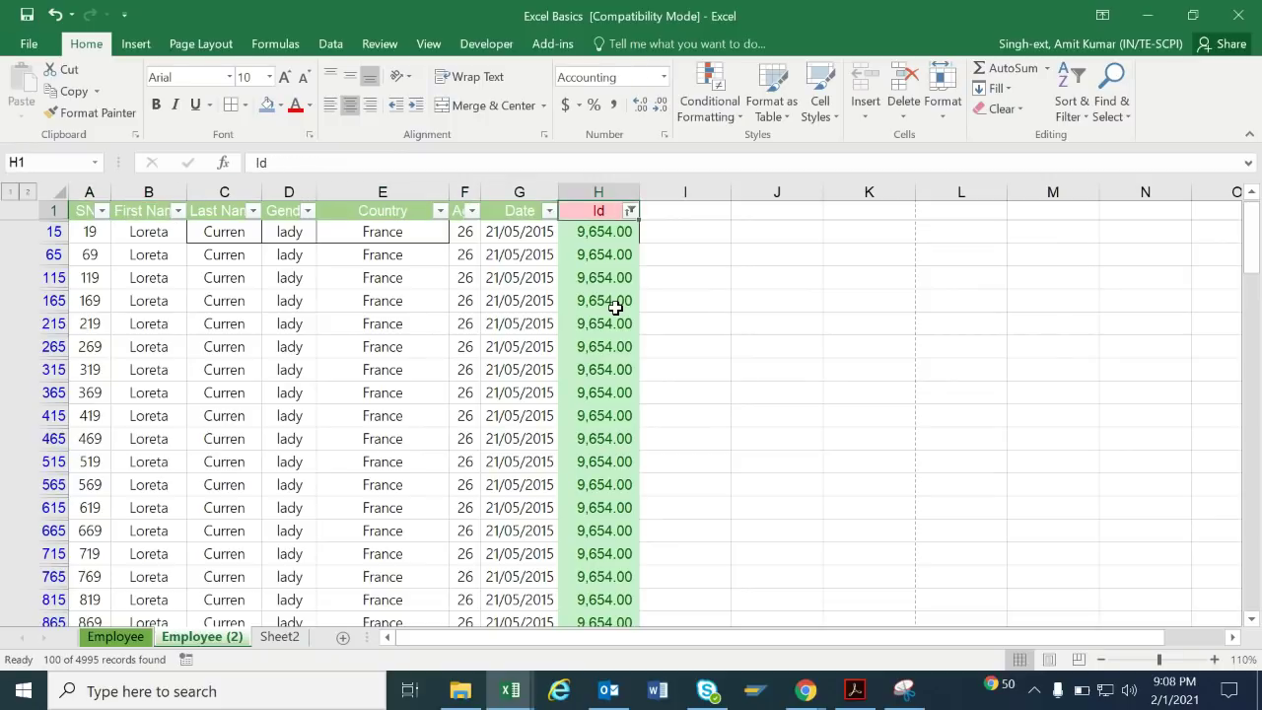
pyautogui.hotkey('alt', 'Down')
pyautogui.press('Down')
pyautogui.press('Down')
pyautogui.press('Down')
pyautogui.press('Right')
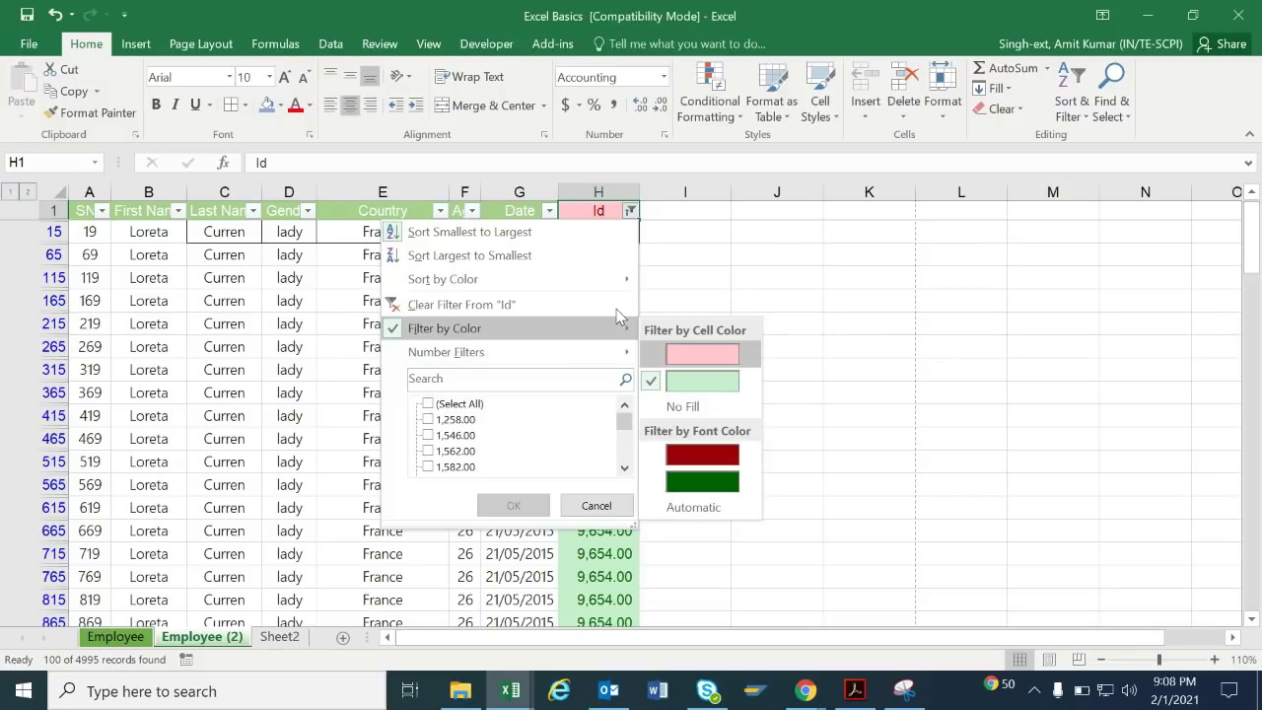
pyautogui.press('Down')
pyautogui.press('Escape')
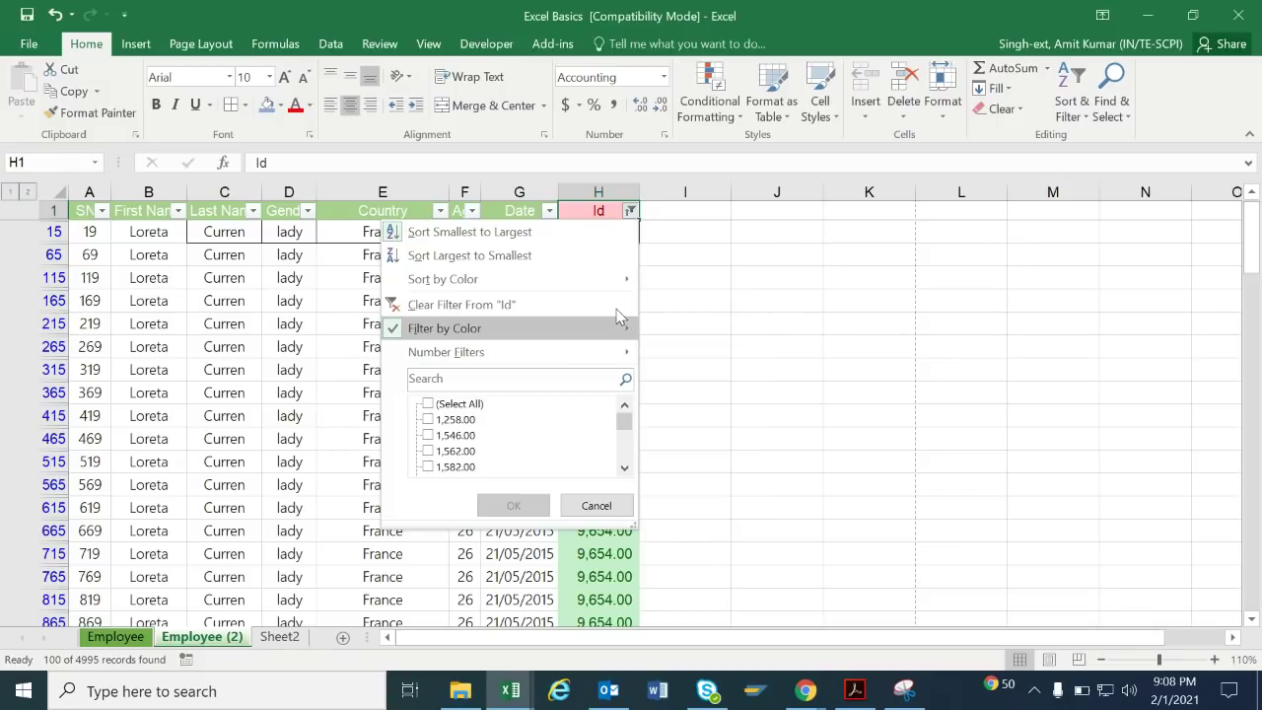
pyautogui.click(616, 306)
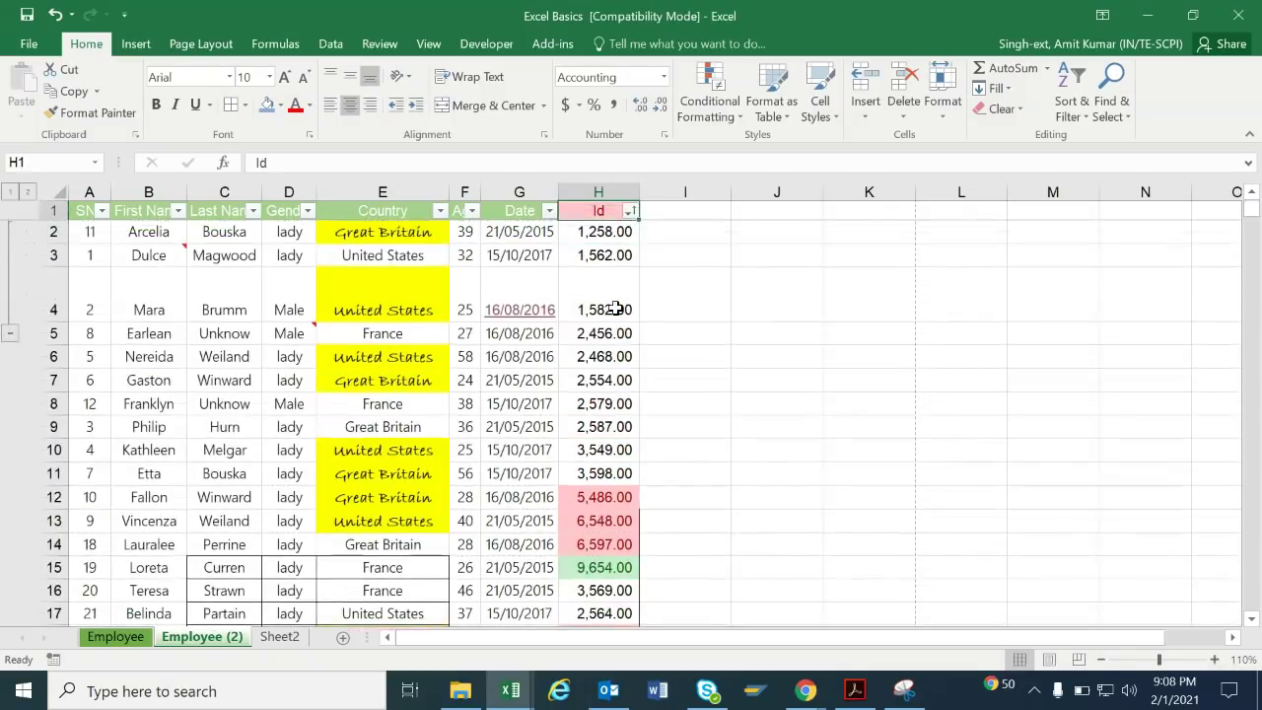
# Apply a Between number filter on Id with limits 1000 and 3000, showing 1398 of 4995 records.
pyautogui.hotkey('alt', 'Down')
pyautogui.press('Down')
pyautogui.press('Down')
pyautogui.press('Down')
pyautogui.press('Down')
pyautogui.press('Down')
pyautogui.press('Right')
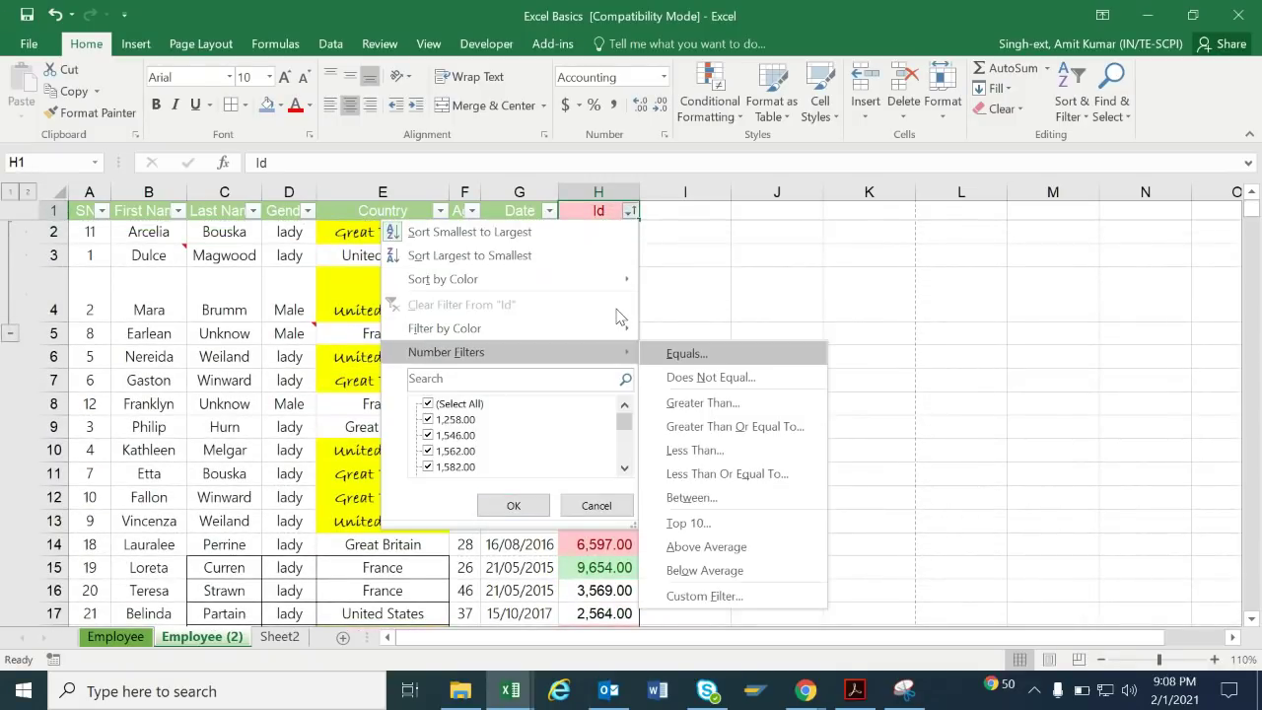
pyautogui.press('Down')
pyautogui.press('Down')
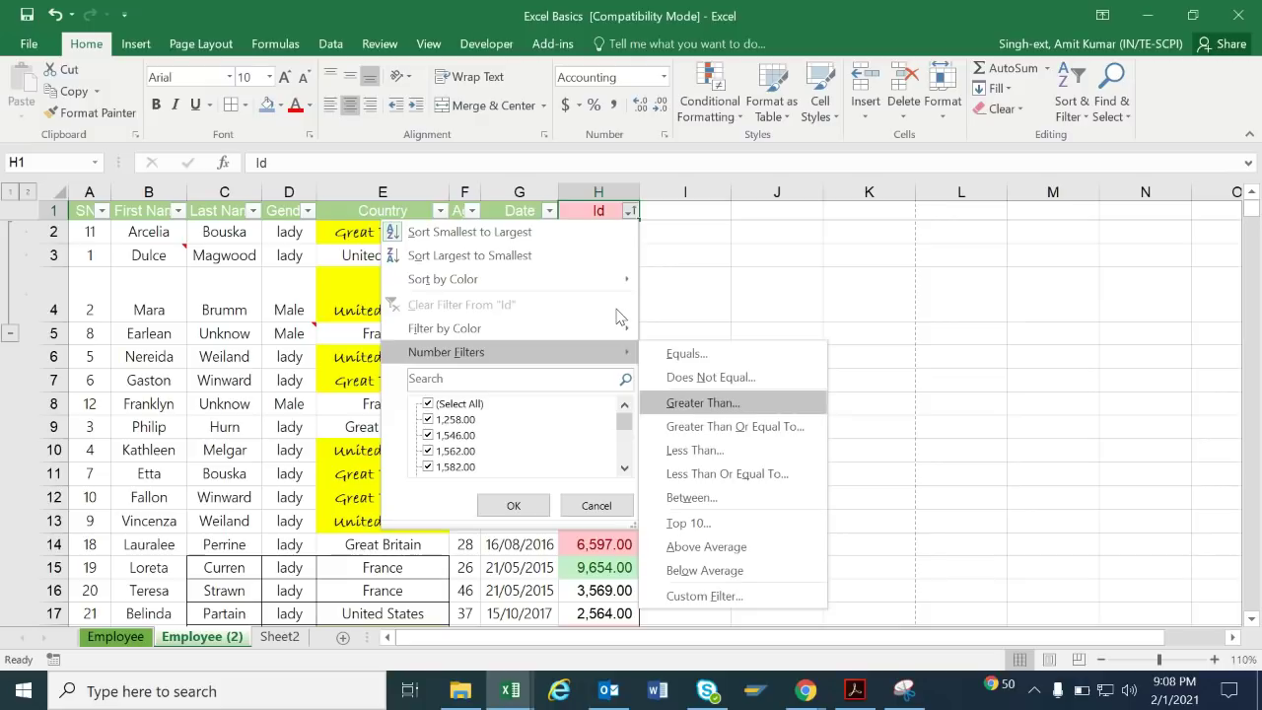
pyautogui.press('Down')
pyautogui.press('Down')
pyautogui.press('Down')
pyautogui.press('Down')
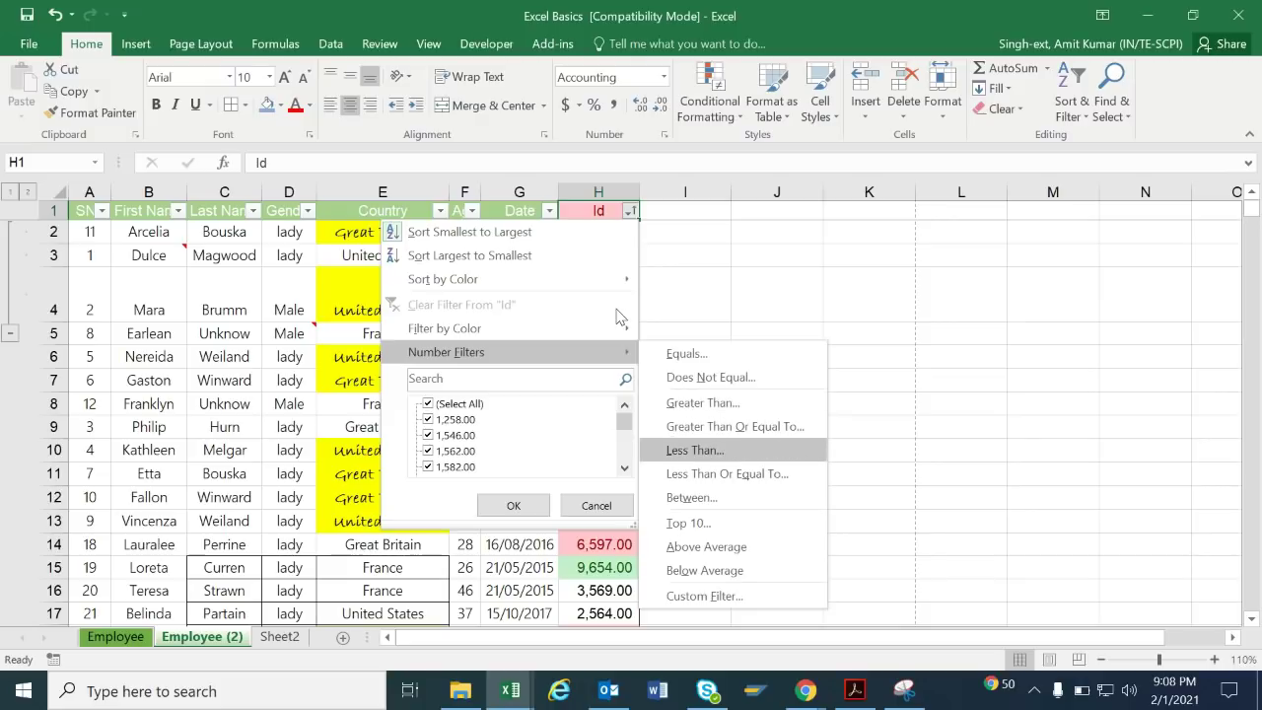
pyautogui.press('Return')
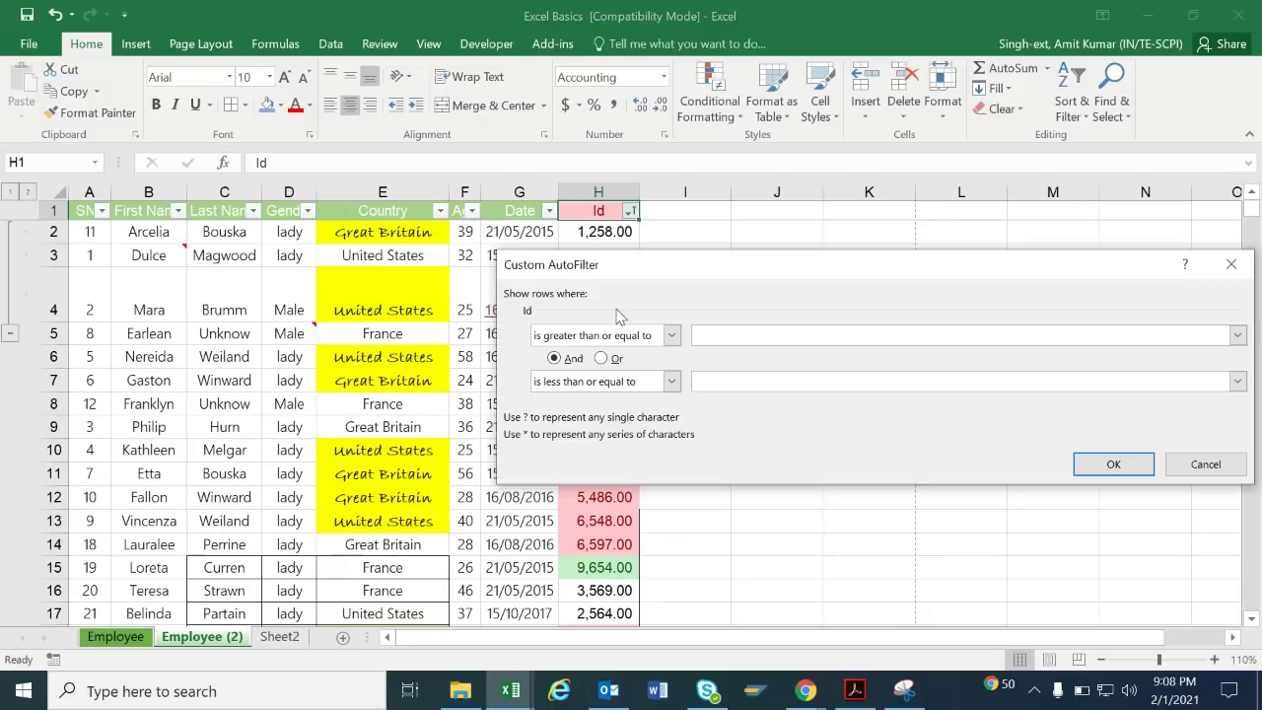
pyautogui.write('1000')
pyautogui.write('3000')
pyautogui.press('Return')
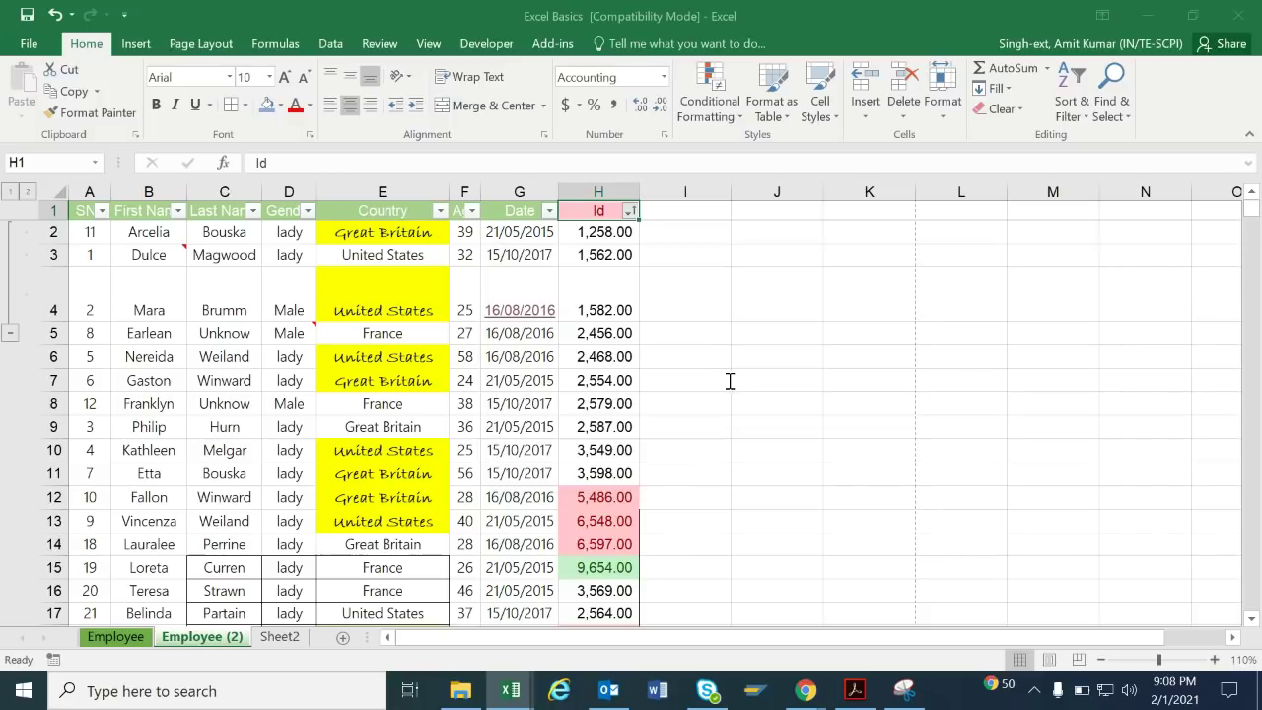
pyautogui.press('Down')
pyautogui.press('Down')
pyautogui.press('Down')
pyautogui.press('Down')
pyautogui.press('Down')
pyautogui.press('Down')
pyautogui.press('Down')
pyautogui.press('Down')
pyautogui.press('Down')
pyautogui.press('Down')
pyautogui.press('Down')
pyautogui.press('Down')
pyautogui.press('Down')
pyautogui.press('Down')
pyautogui.press('Down')
pyautogui.press('Down')
pyautogui.press('Down')
pyautogui.press('Down')
pyautogui.press('Down')
pyautogui.press('Down')
pyautogui.press('Up')
pyautogui.press('Up')
pyautogui.press('Up')
pyautogui.press('Up')
pyautogui.press('Up')
pyautogui.press('Up')
pyautogui.press('Up')
pyautogui.press('Up')
pyautogui.press('Up')
pyautogui.press('Up')
pyautogui.press('Up')
pyautogui.press('Up')
pyautogui.press('Up')
pyautogui.press('Up')
pyautogui.press('Up')
pyautogui.press('Up')
pyautogui.press('Up')
pyautogui.press('Up')
pyautogui.press('Up')
pyautogui.press('Up')
pyautogui.press('Up')
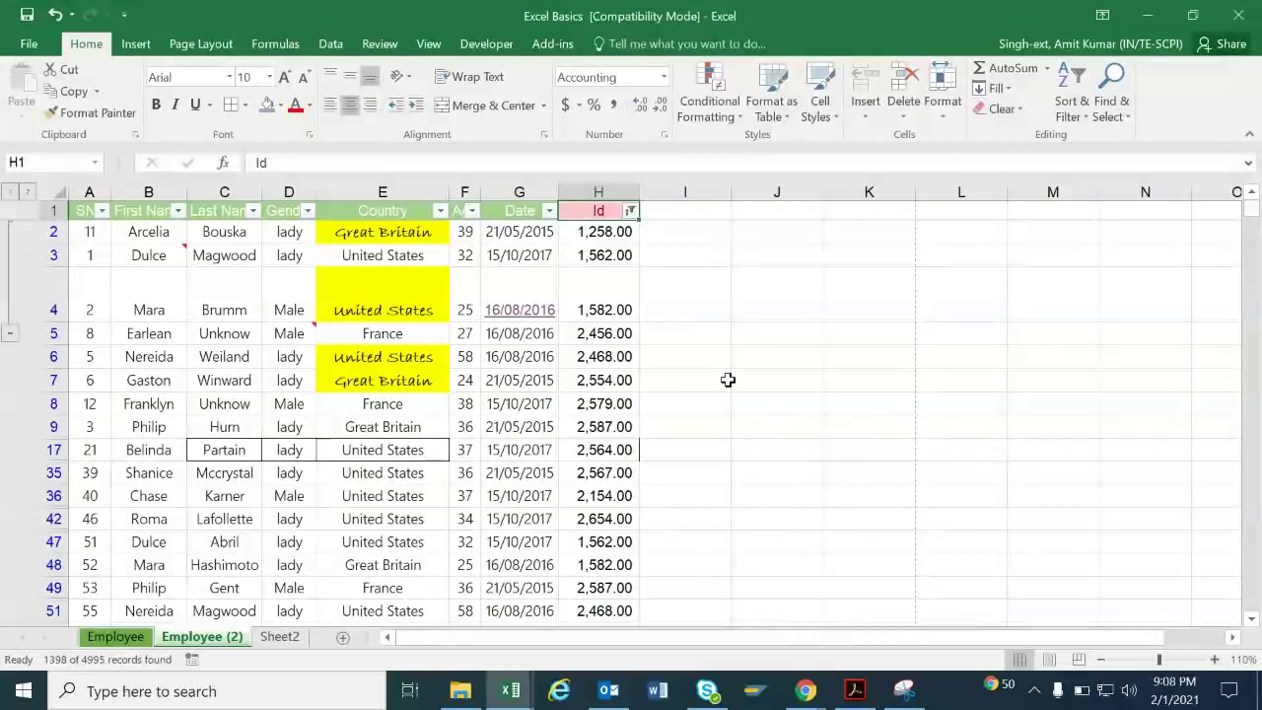
pyautogui.press('Left')
pyautogui.press('Left')
pyautogui.press('Left')
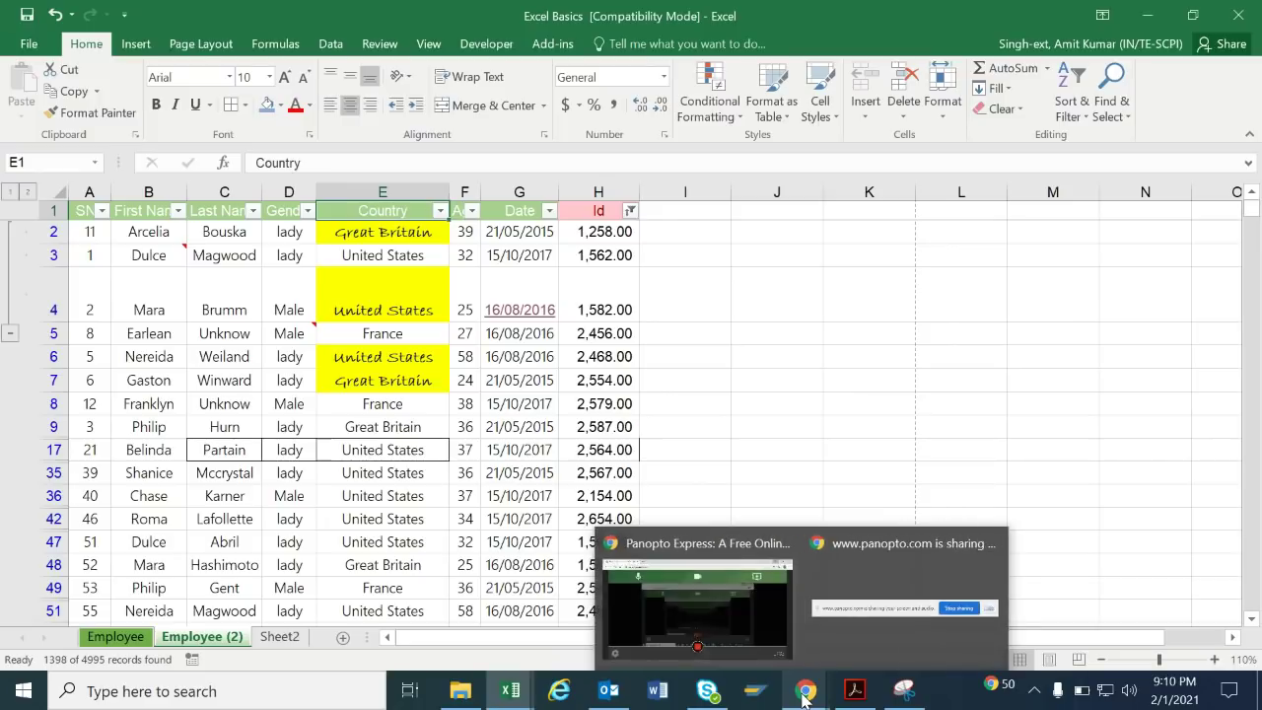
pyautogui.click(762, 609)
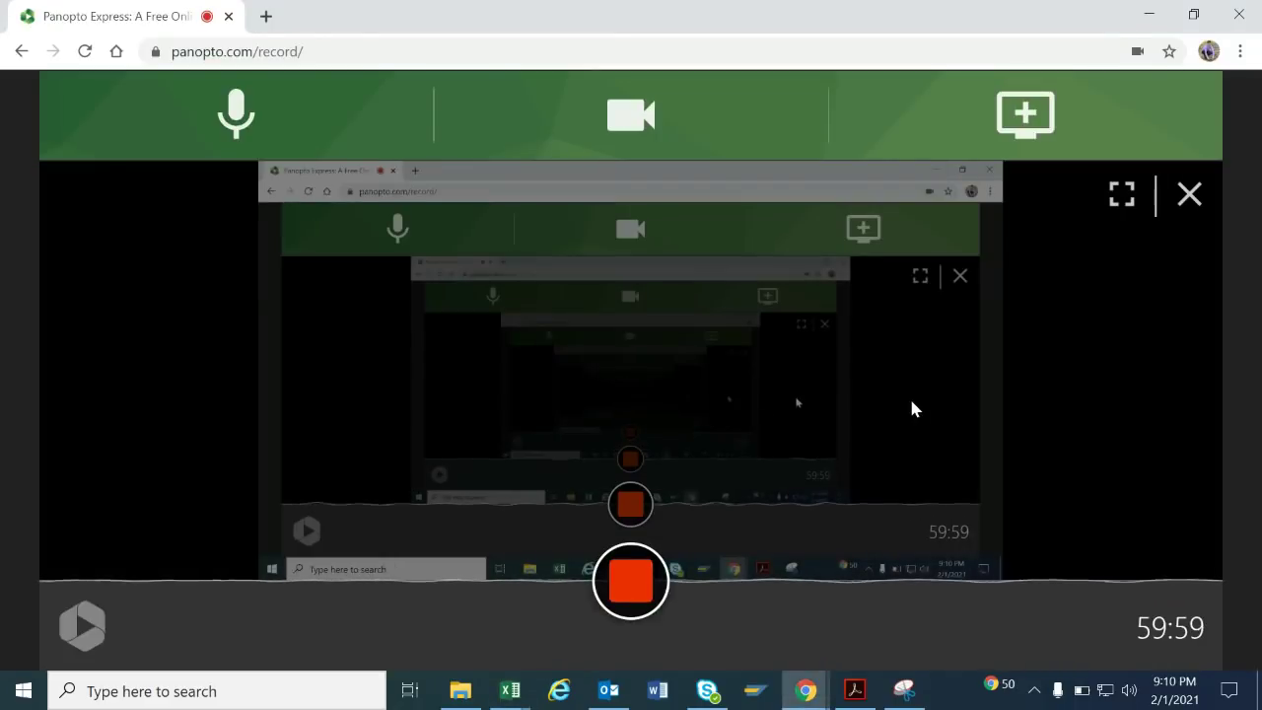